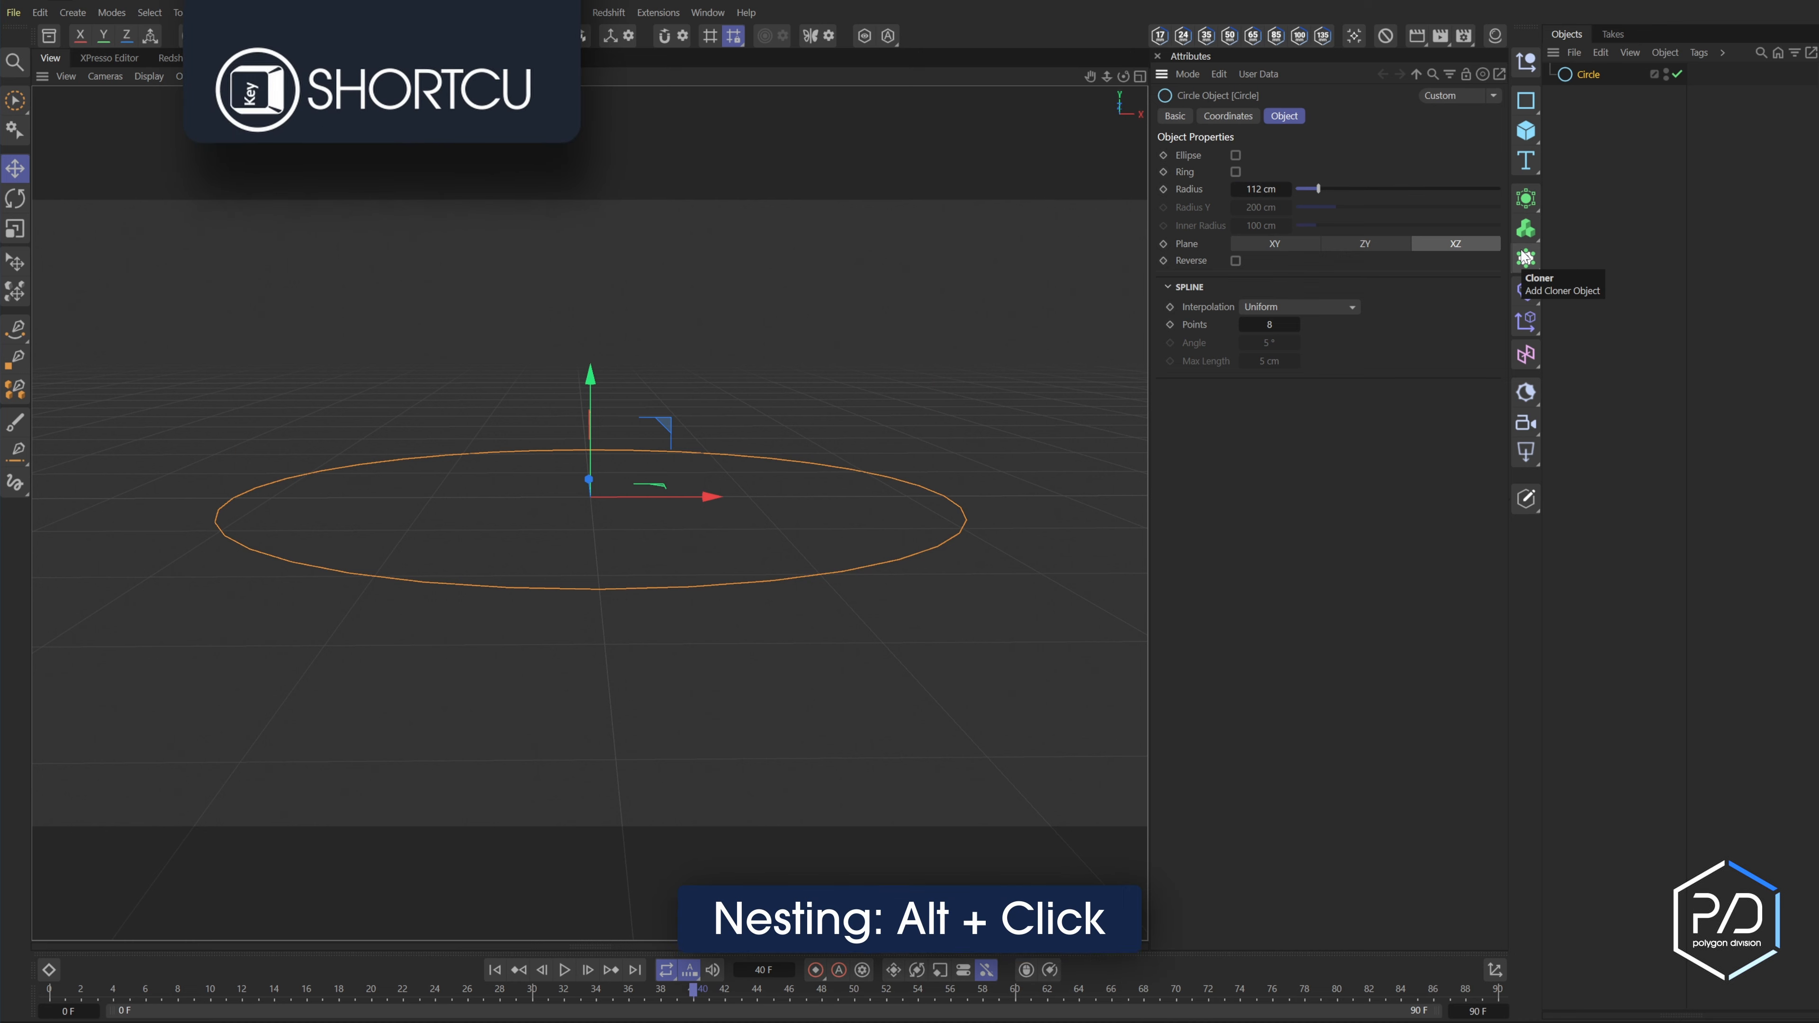
# - Nest the circle in a Cloner, switch it to Linear mode and set its P.Y spacing to 0 cm
pyautogui.keyDown('alt'); pyautogui.click(1526, 257); pyautogui.keyUp('alt')
pyautogui.click(1309, 162)
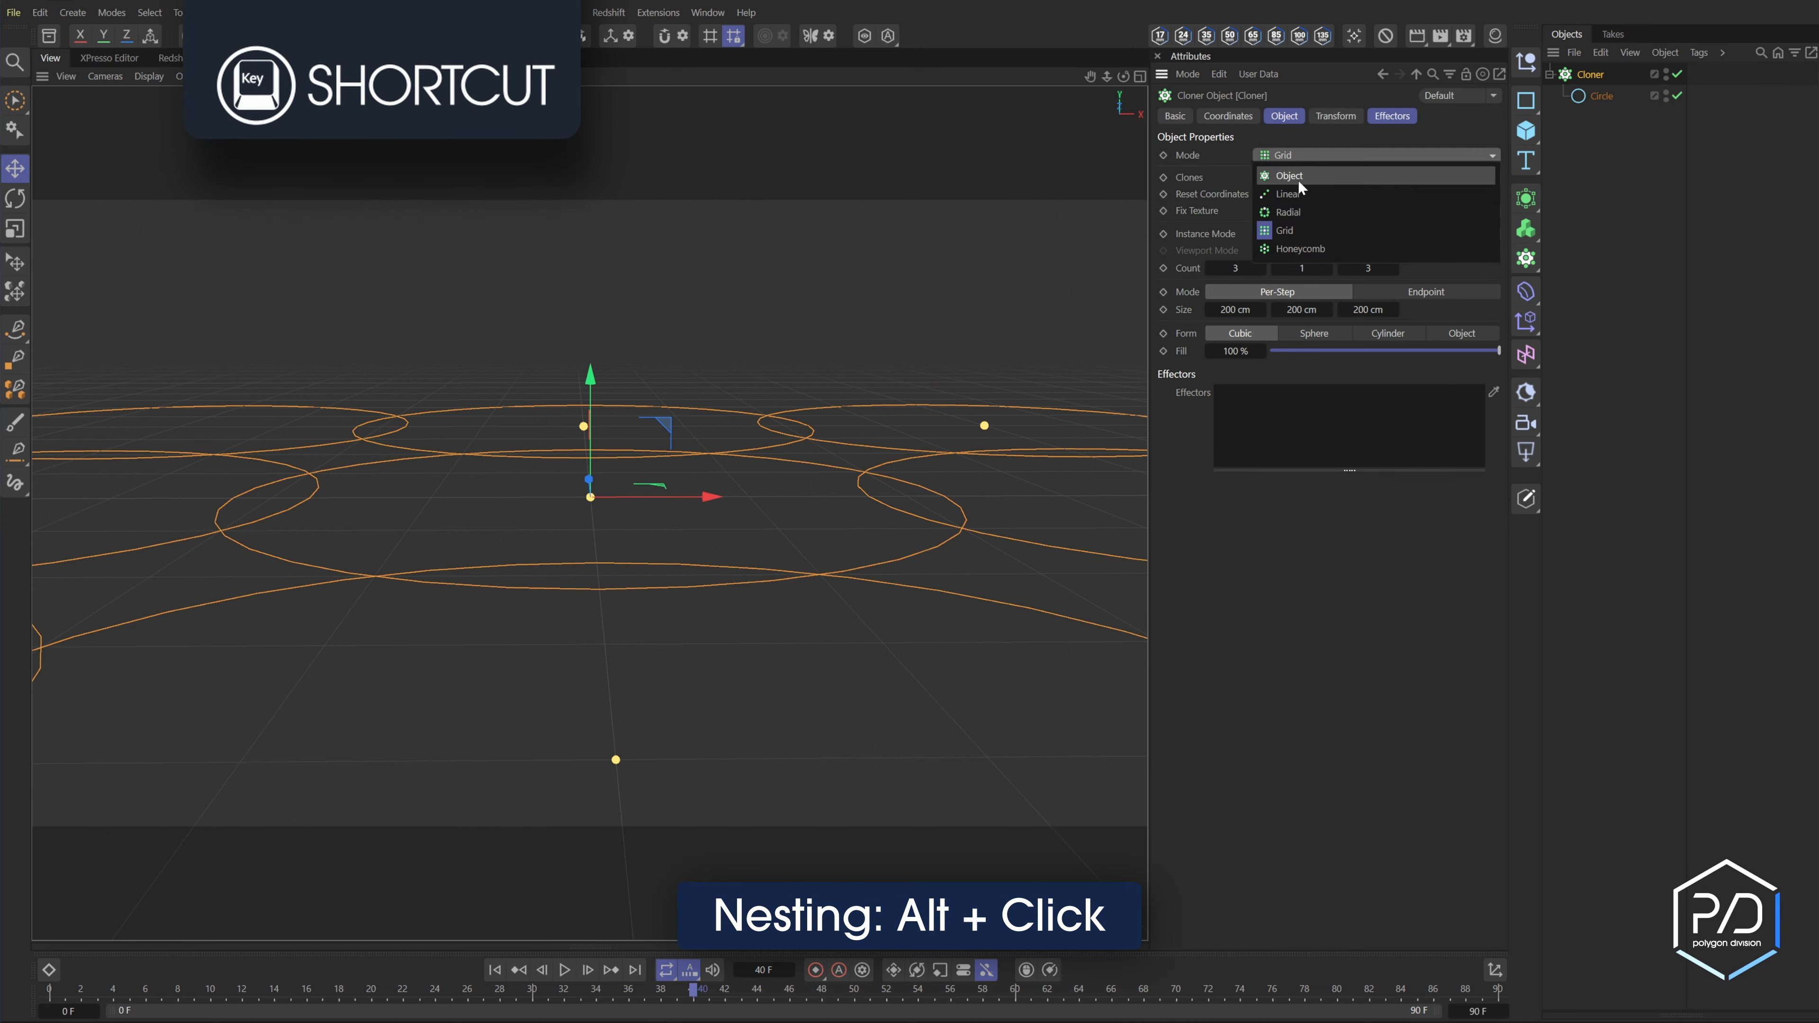
pyautogui.click(1297, 179)
pyautogui.write('0')
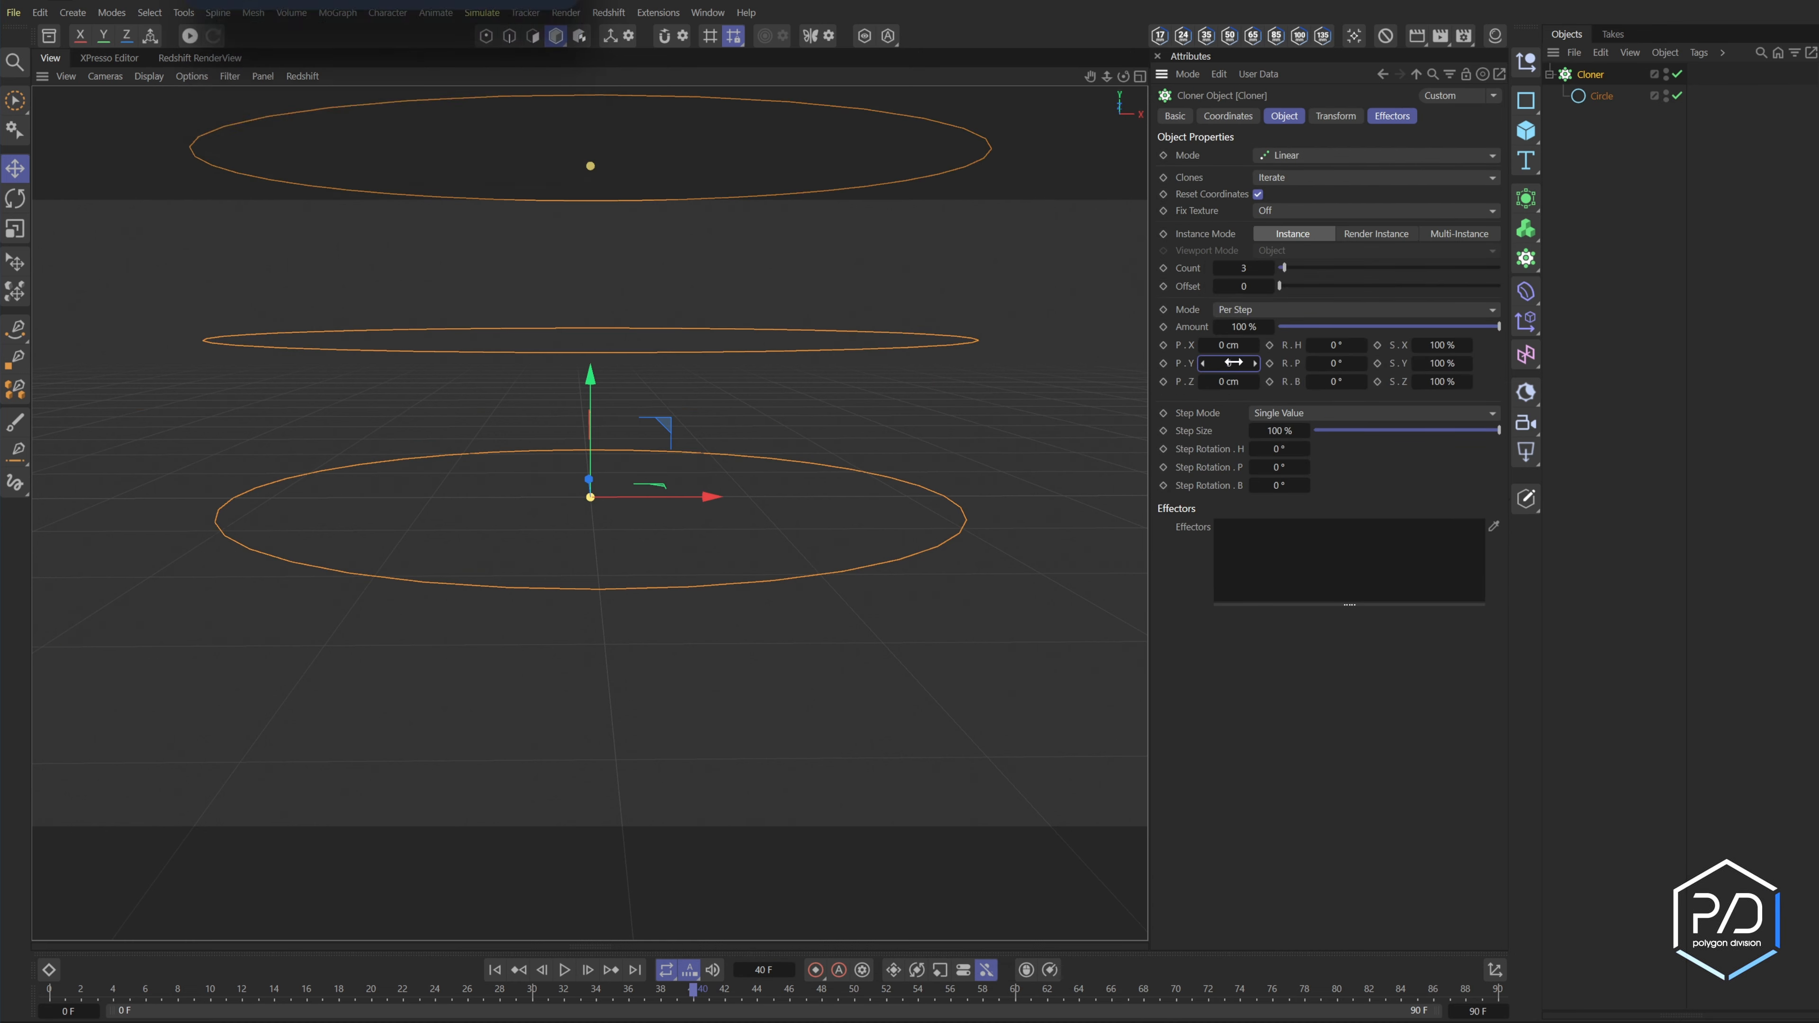
pyautogui.press('Return')
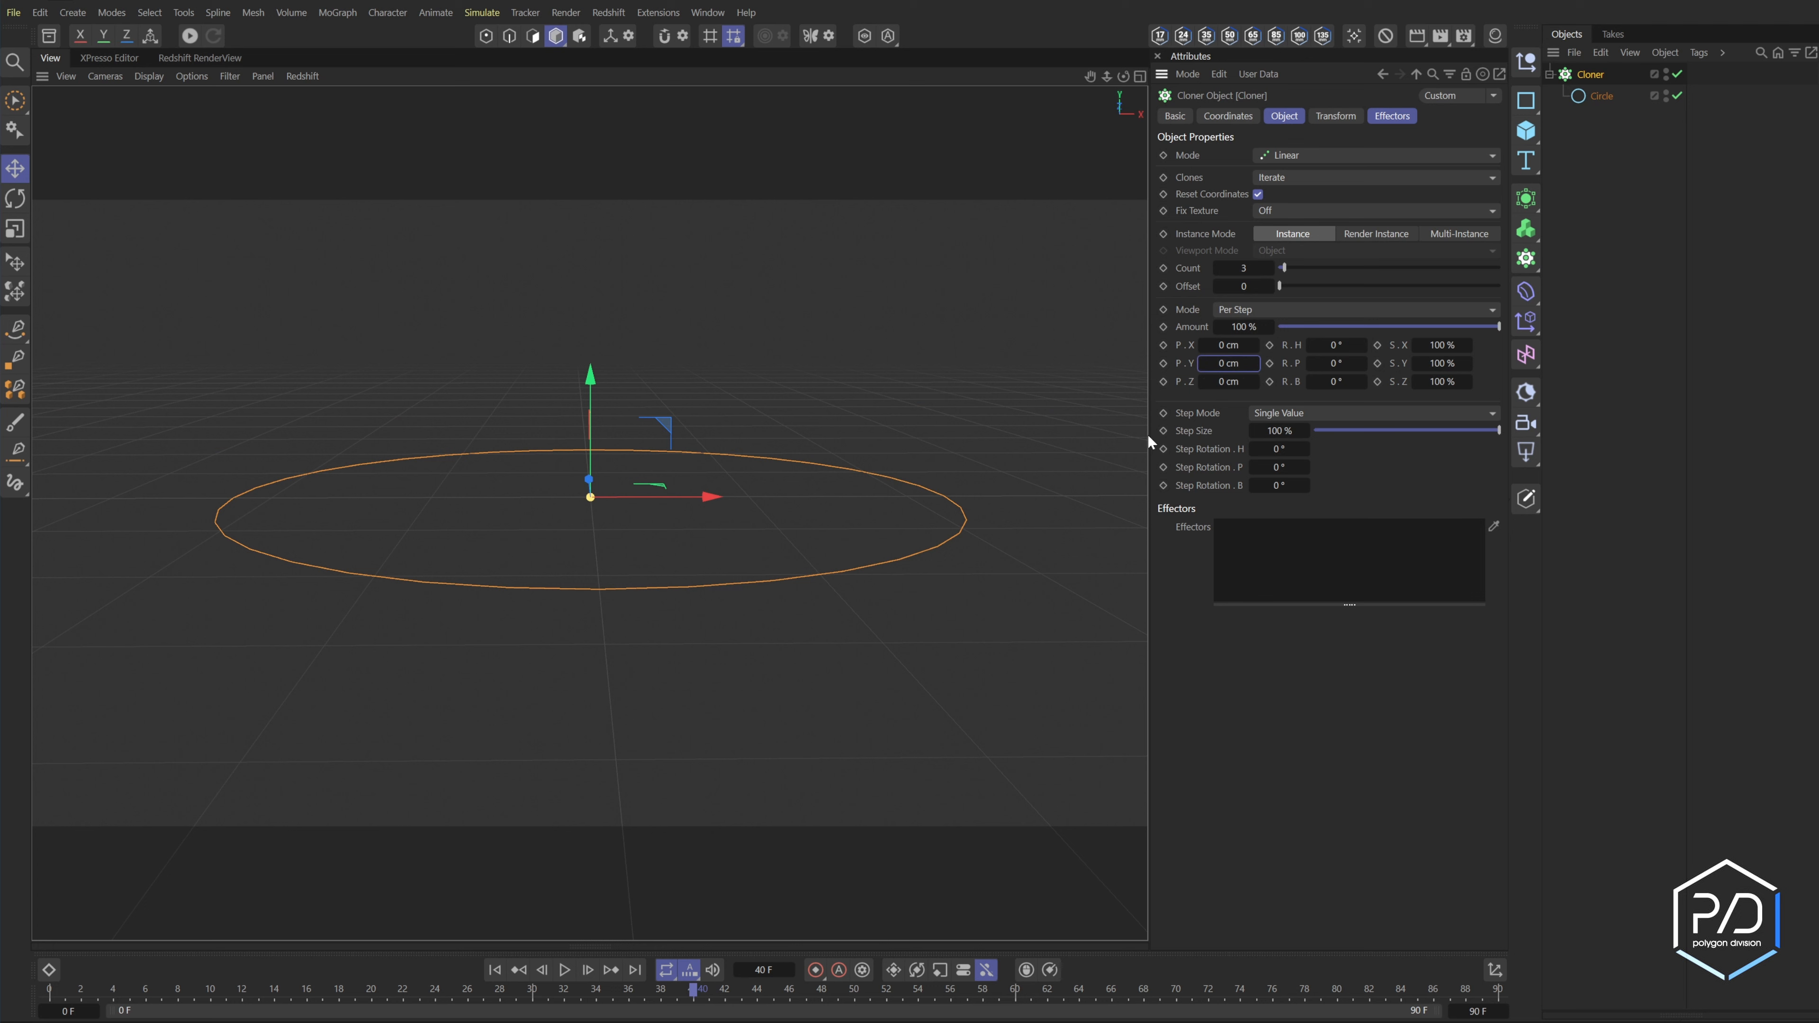
# - Set the cloner's per-step scale to 96% in X, Y and Z
pyautogui.click(1426, 347)
pyautogui.write('96')
pyautogui.press('Tab')
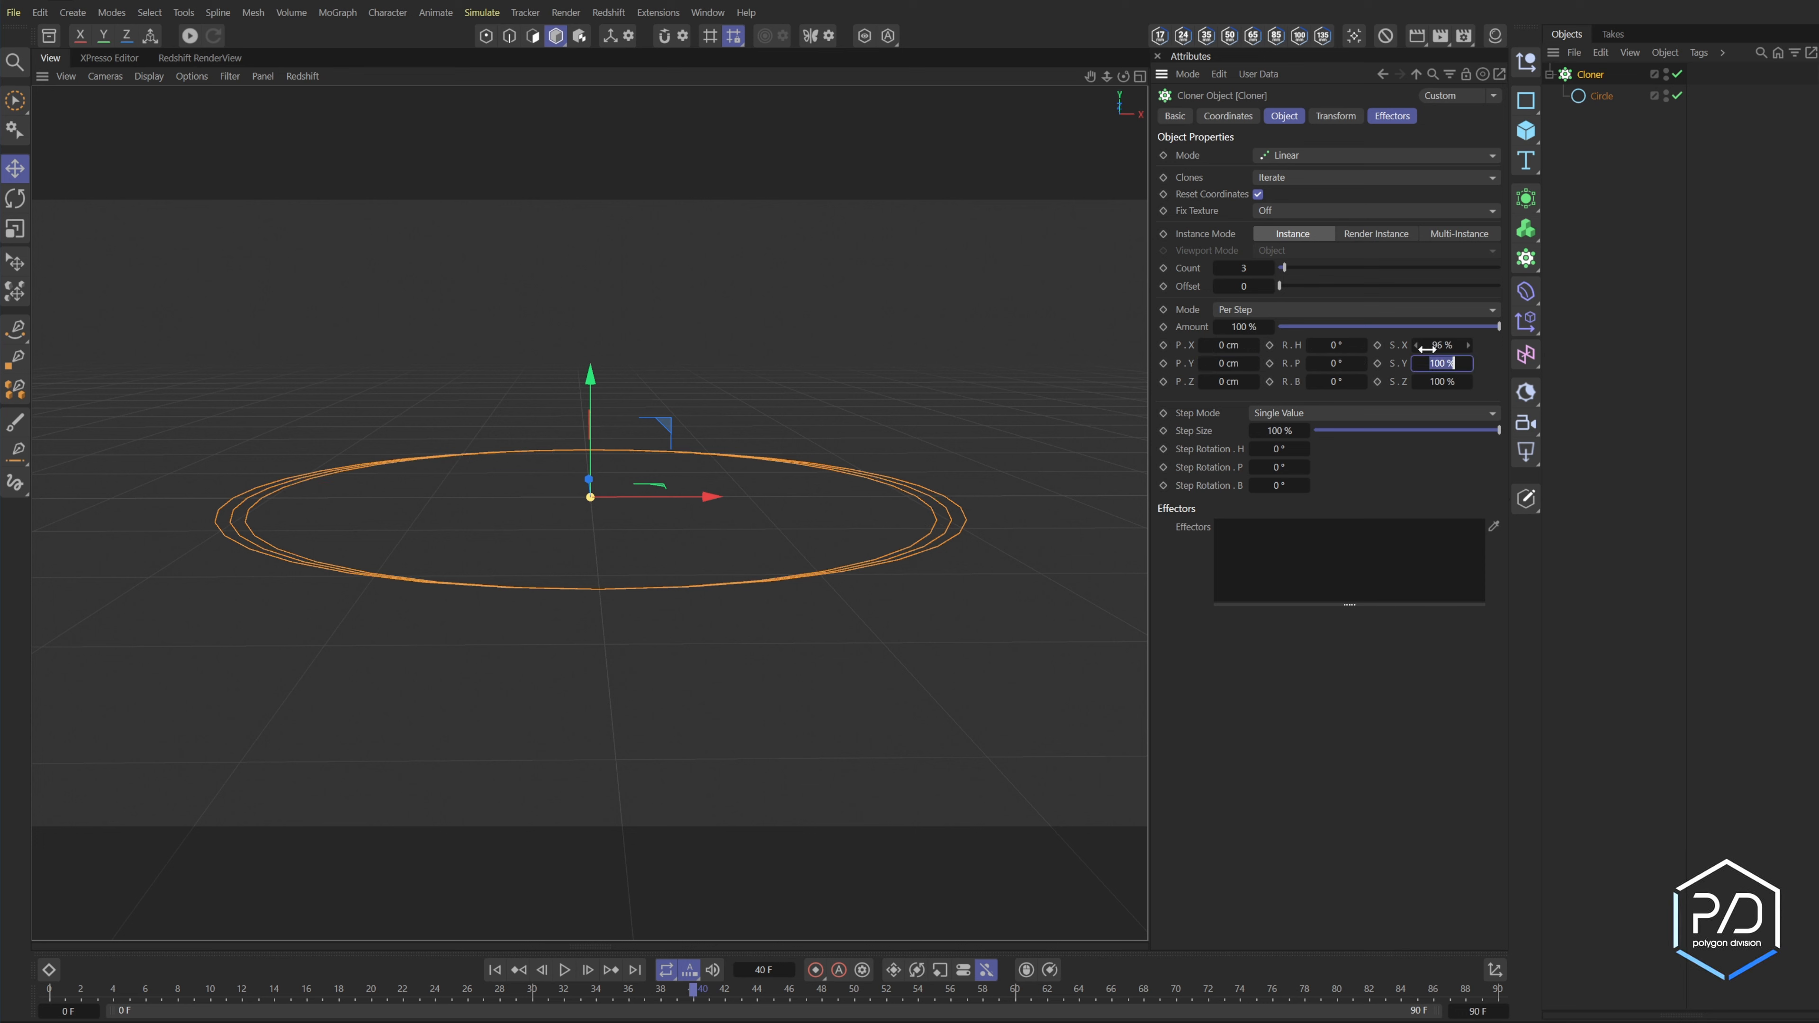
pyautogui.write('96')
pyautogui.press('Tab')
pyautogui.write('96')
pyautogui.press('Return')
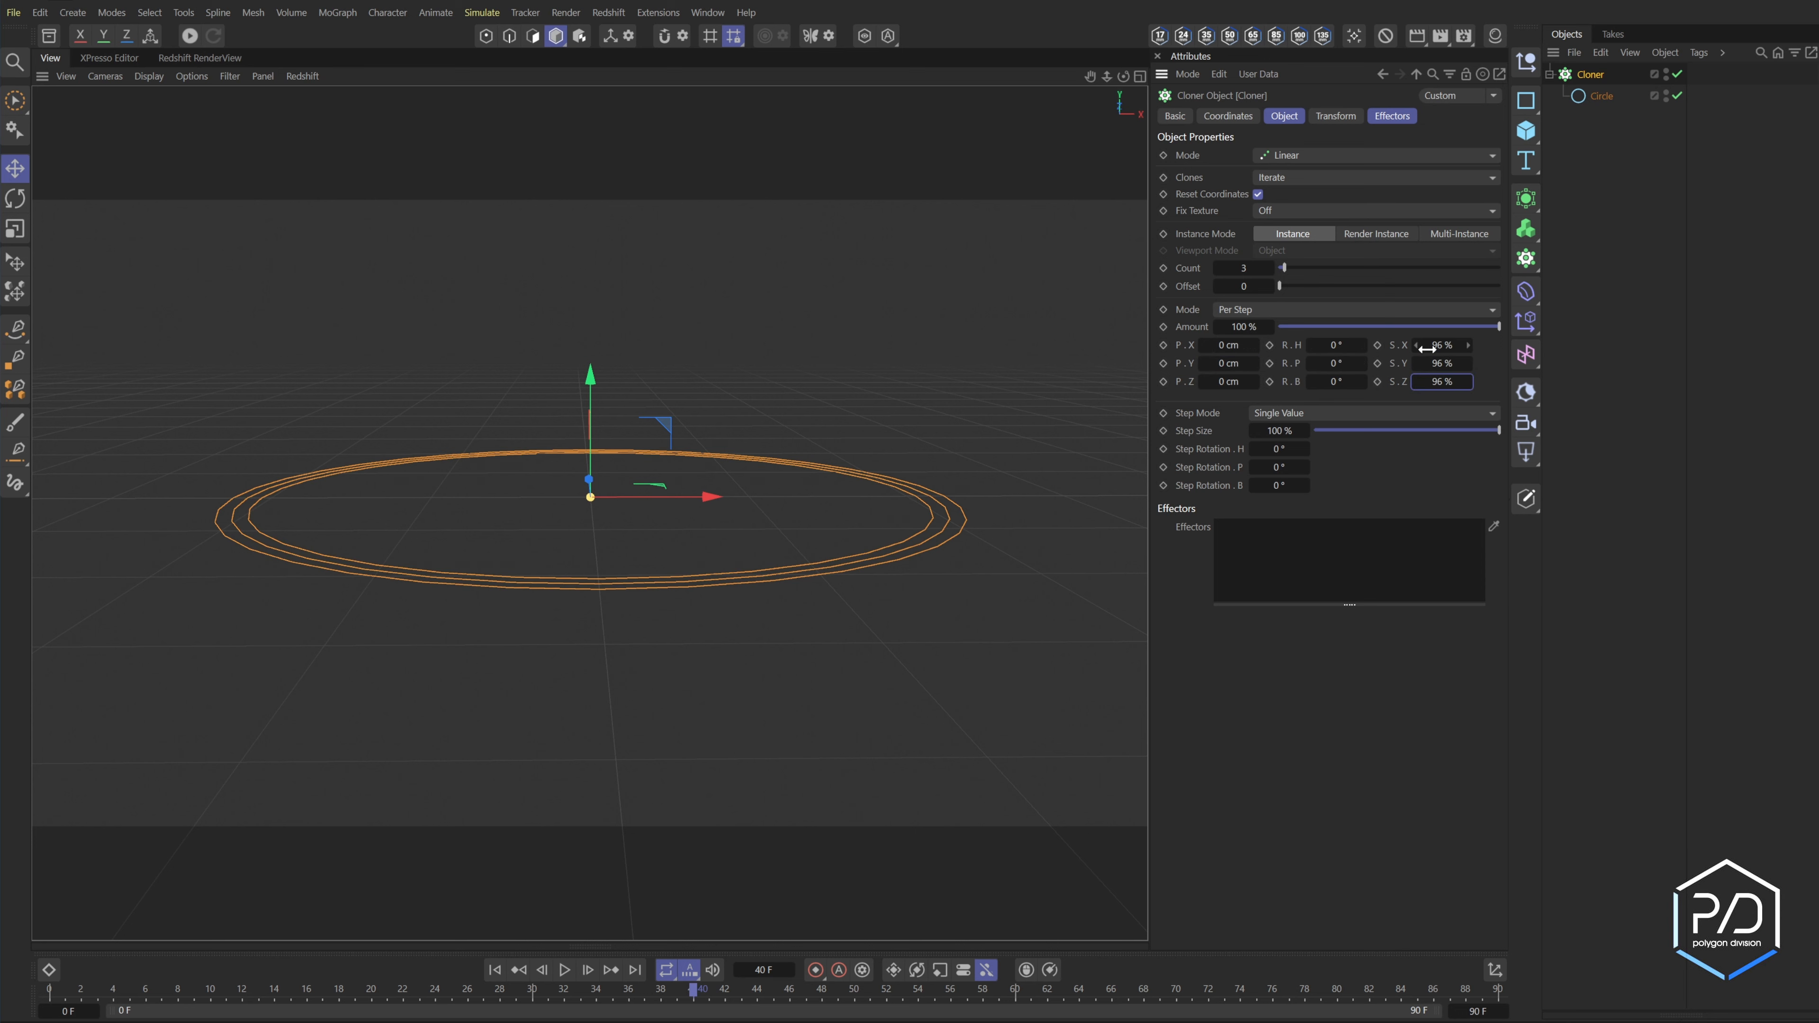
# - Raise the cloner's count to 25 and place the cloner inside a new null
pyautogui.keyDown('alt'); pyautogui.moveTo(938, 565); pyautogui.dragTo(890, 569); pyautogui.keyUp('alt')
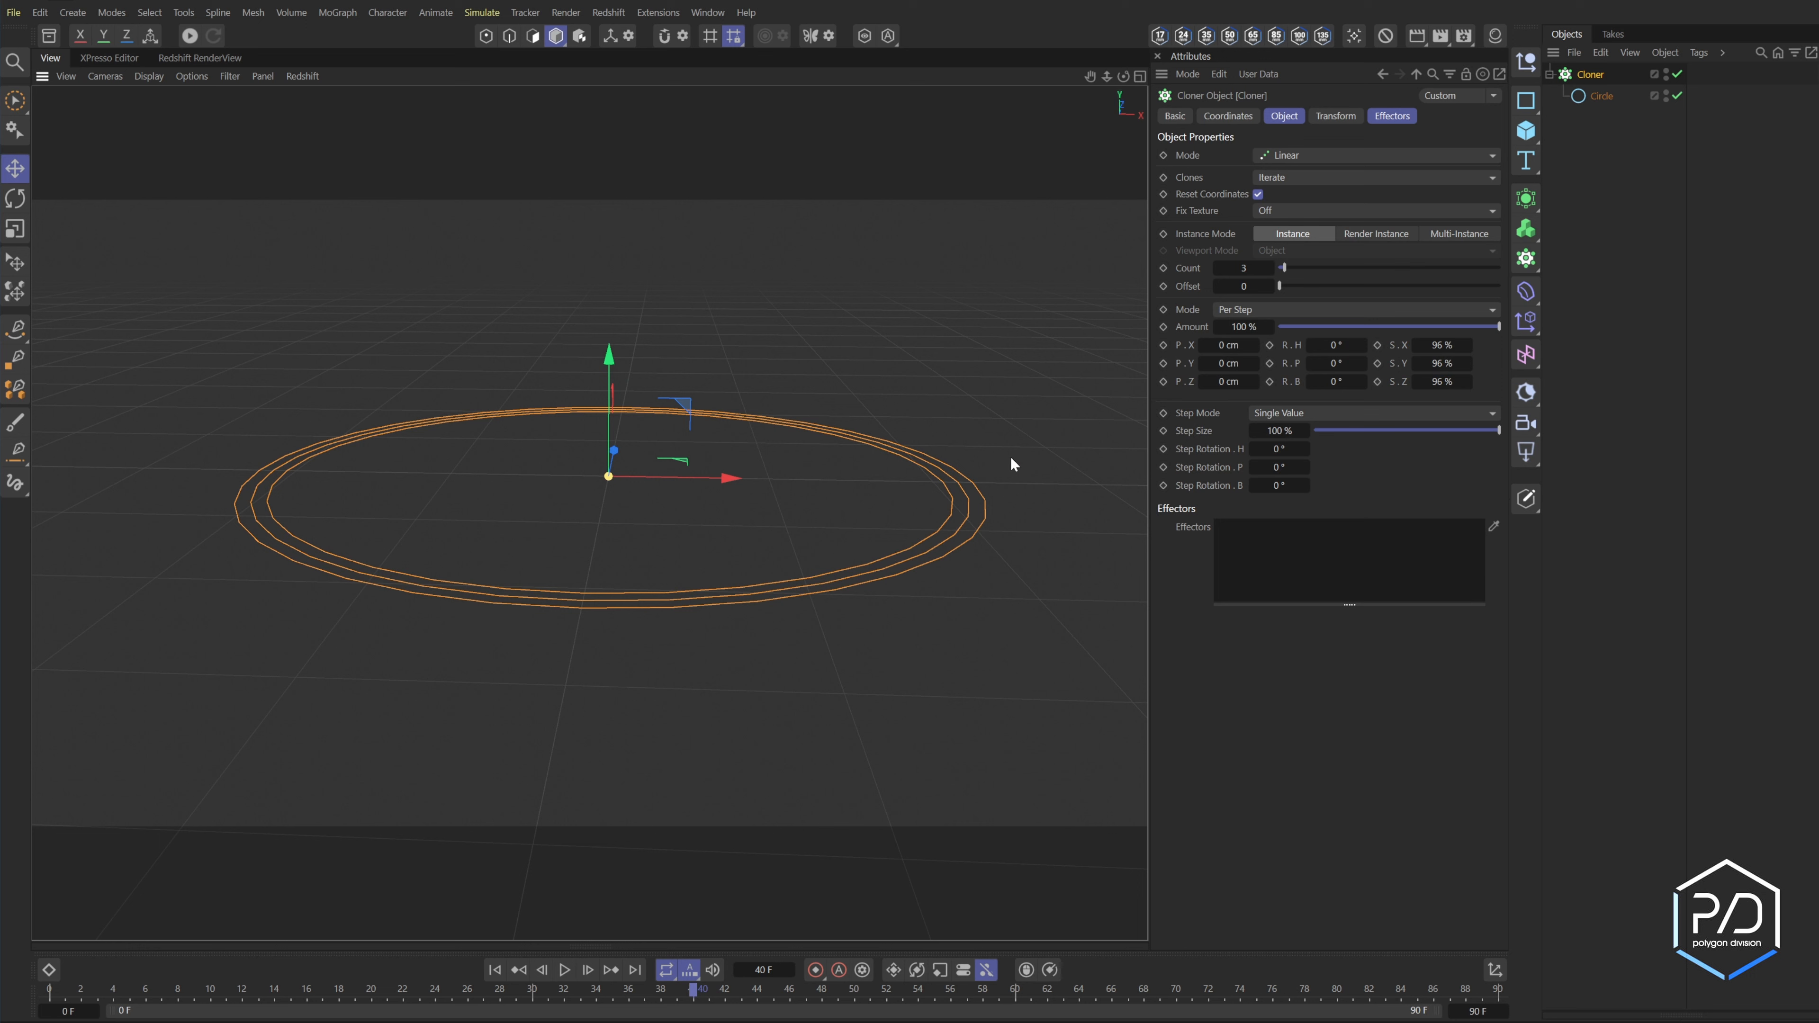
pyautogui.moveTo(1269, 268); pyautogui.dragTo(1270, 270)
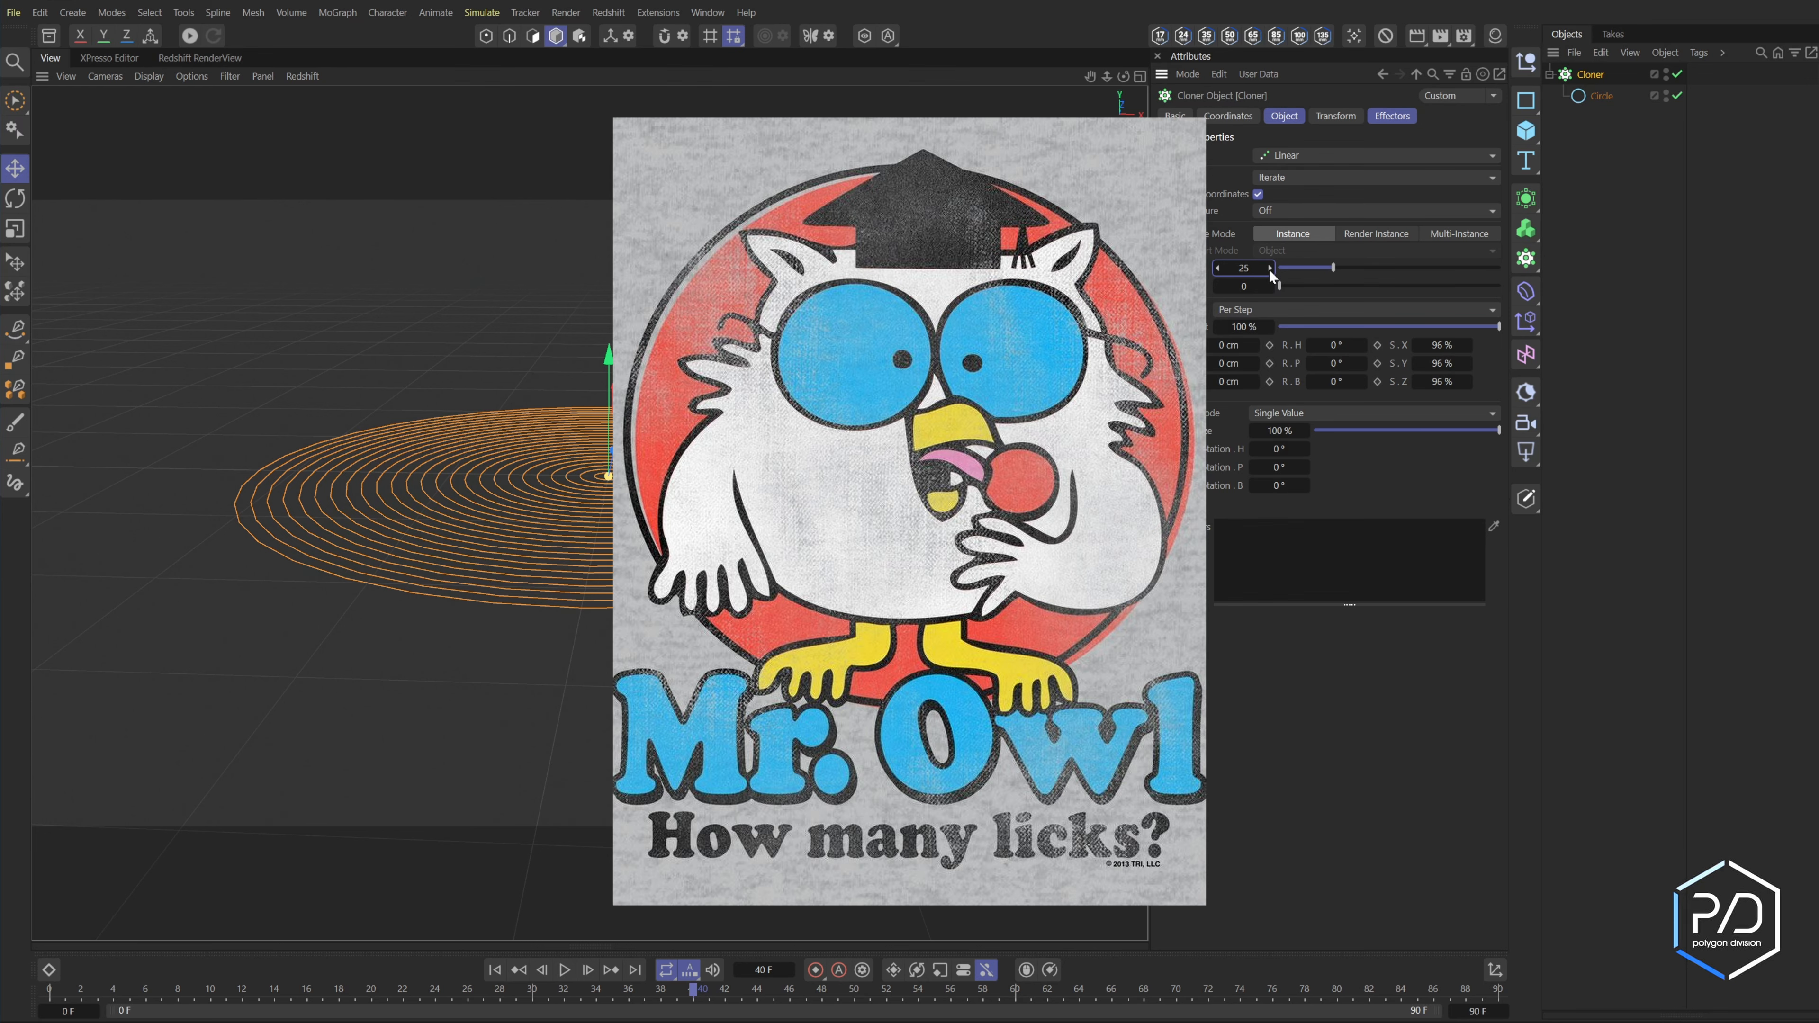
pyautogui.click(1548, 74)
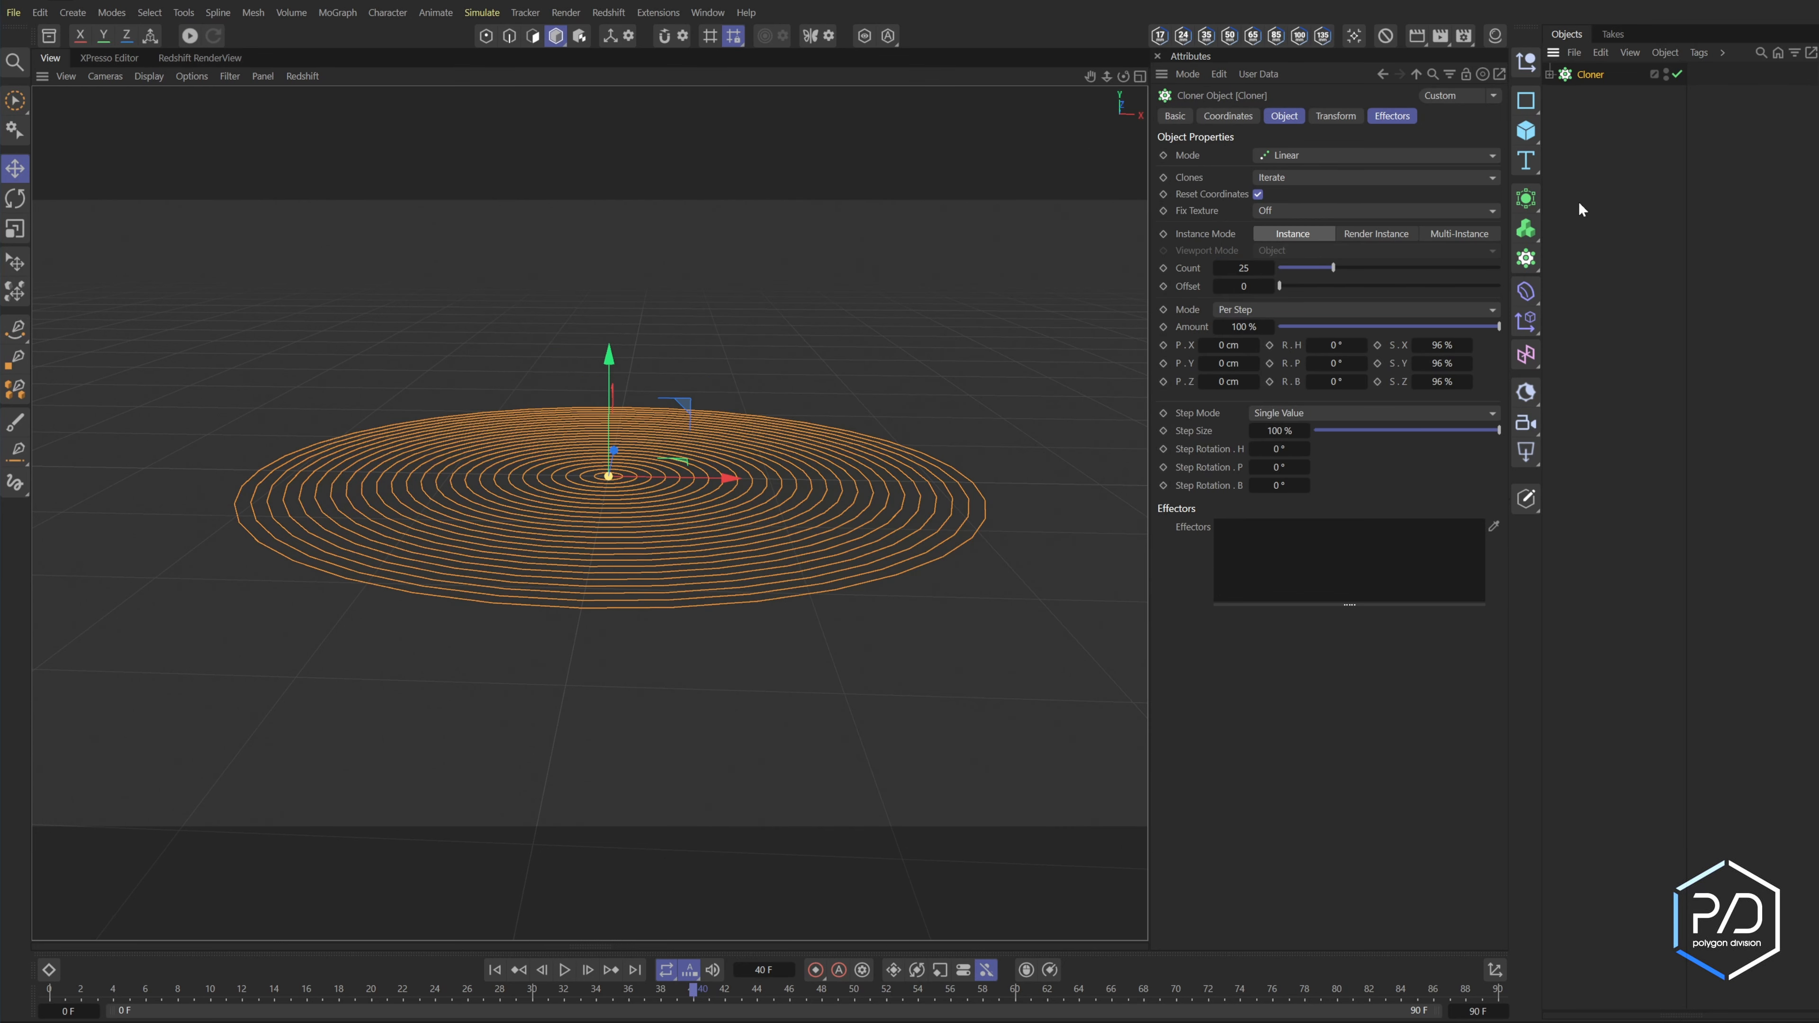
pyautogui.keyDown('alt'); pyautogui.click(1526, 67); pyautogui.keyUp('alt')
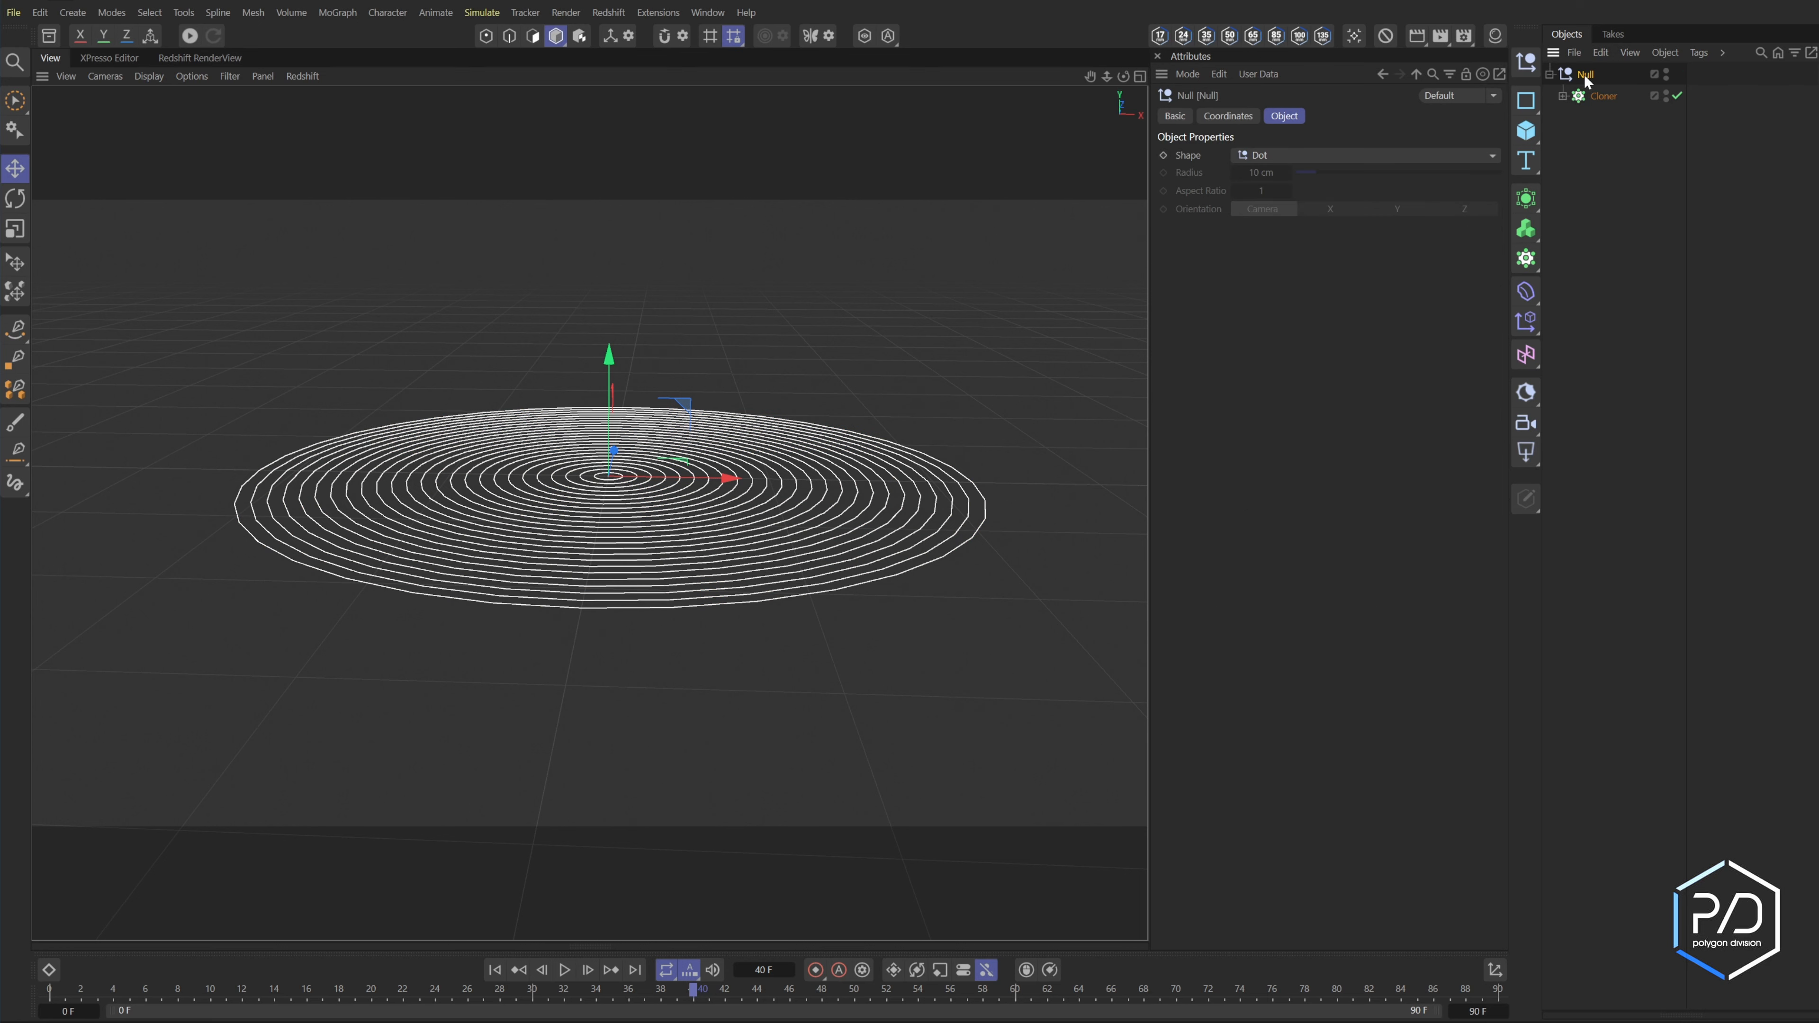
# - Add a Formula effector as a child of the null and rename it Formula-Warp
pyautogui.click(1526, 321)
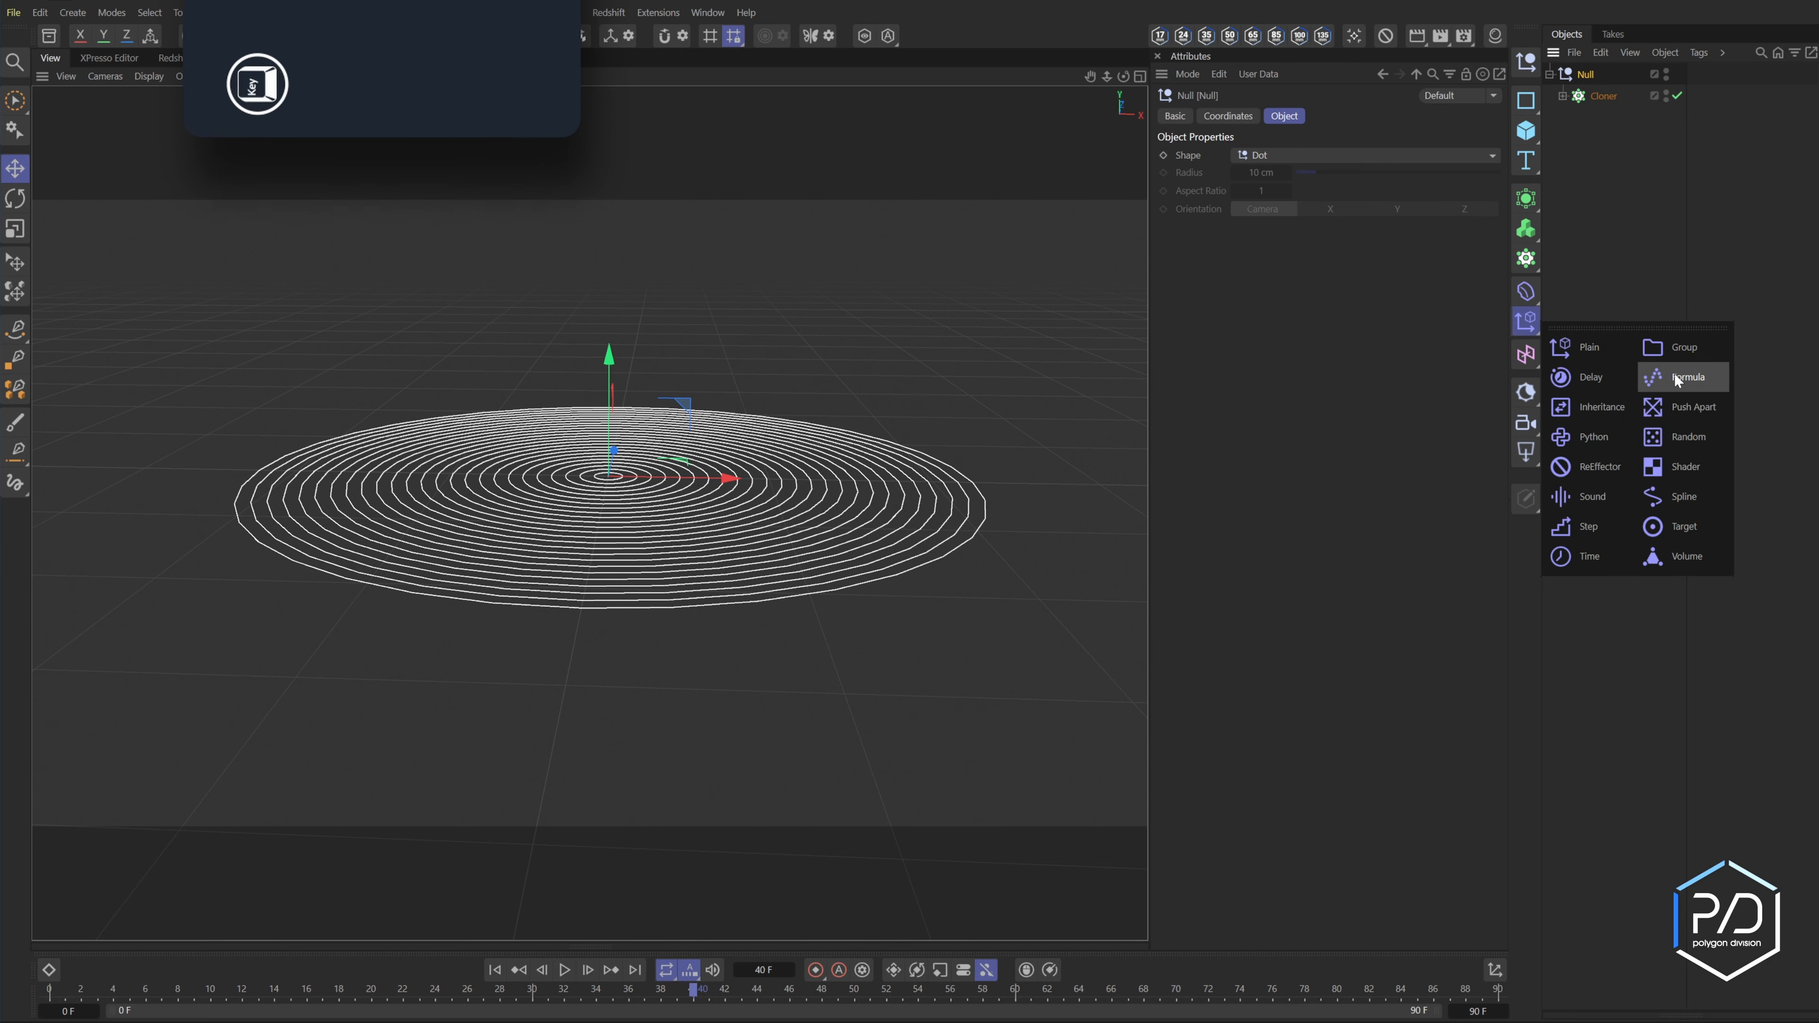
pyautogui.keyDown('shift'); pyautogui.click(1675, 374); pyautogui.keyUp('shift')
pyautogui.doubleClick(1611, 95)
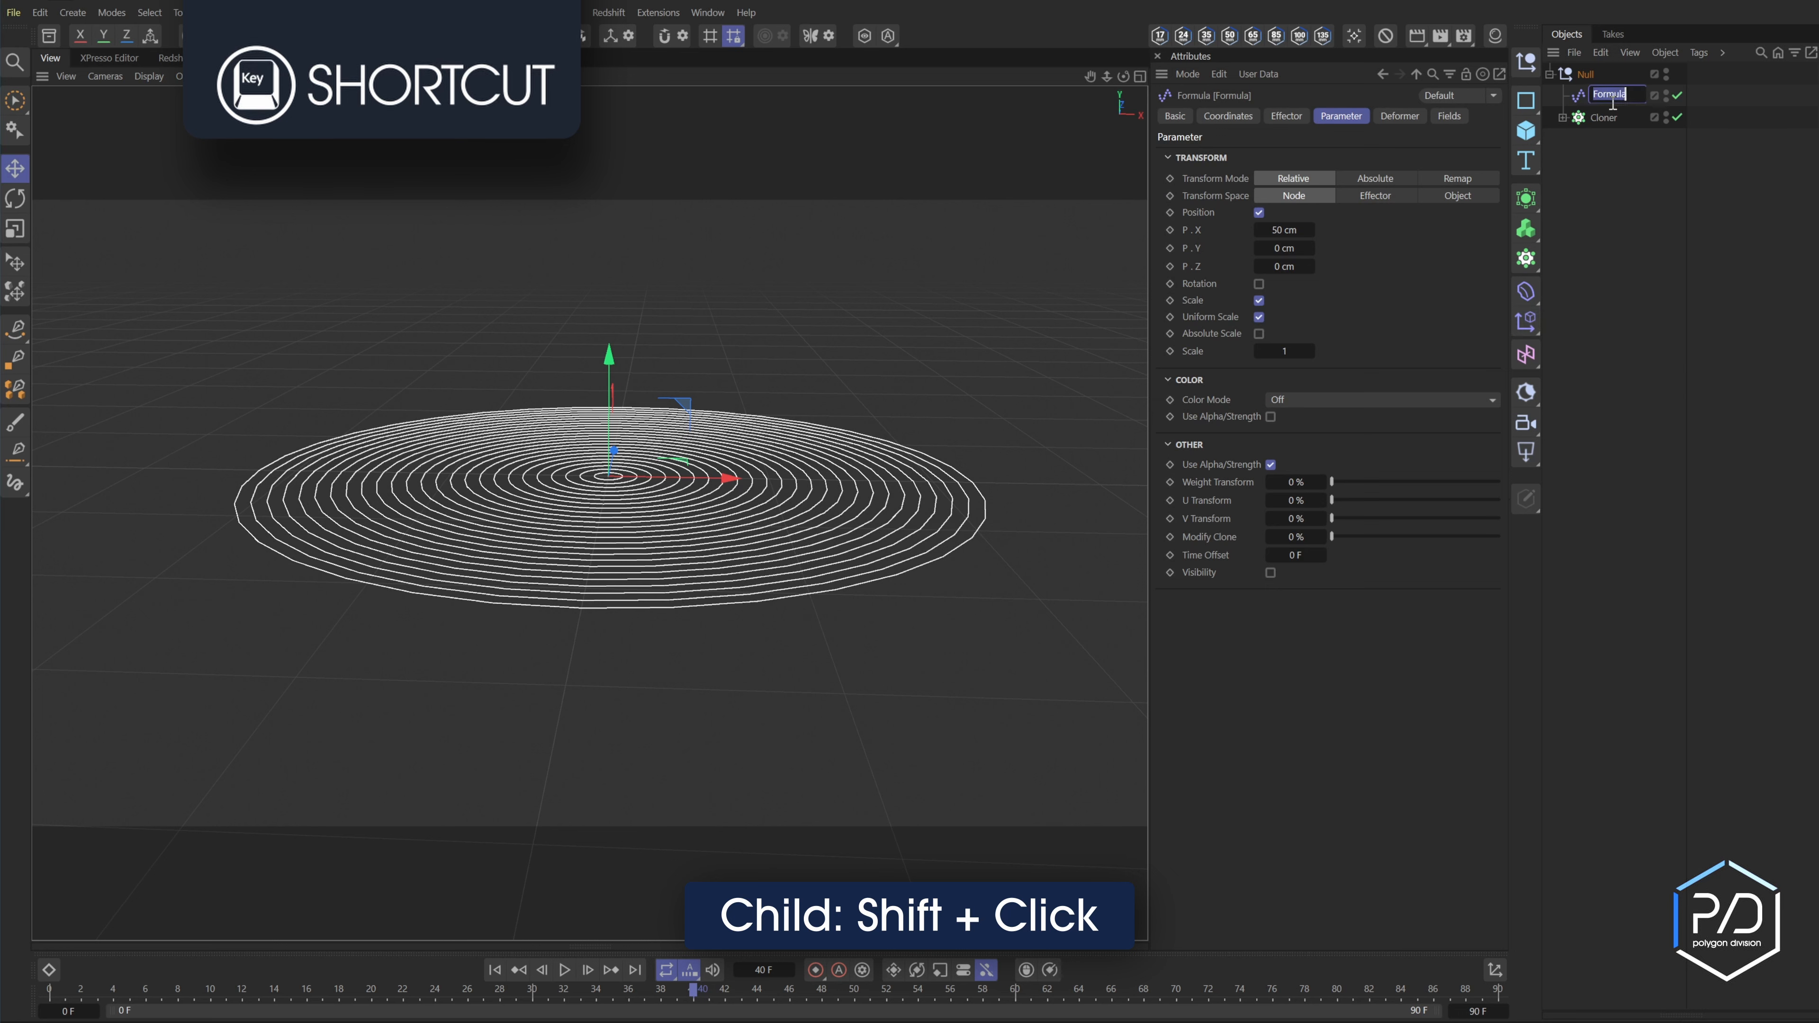
pyautogui.write('-Warp')
pyautogui.press('Return')
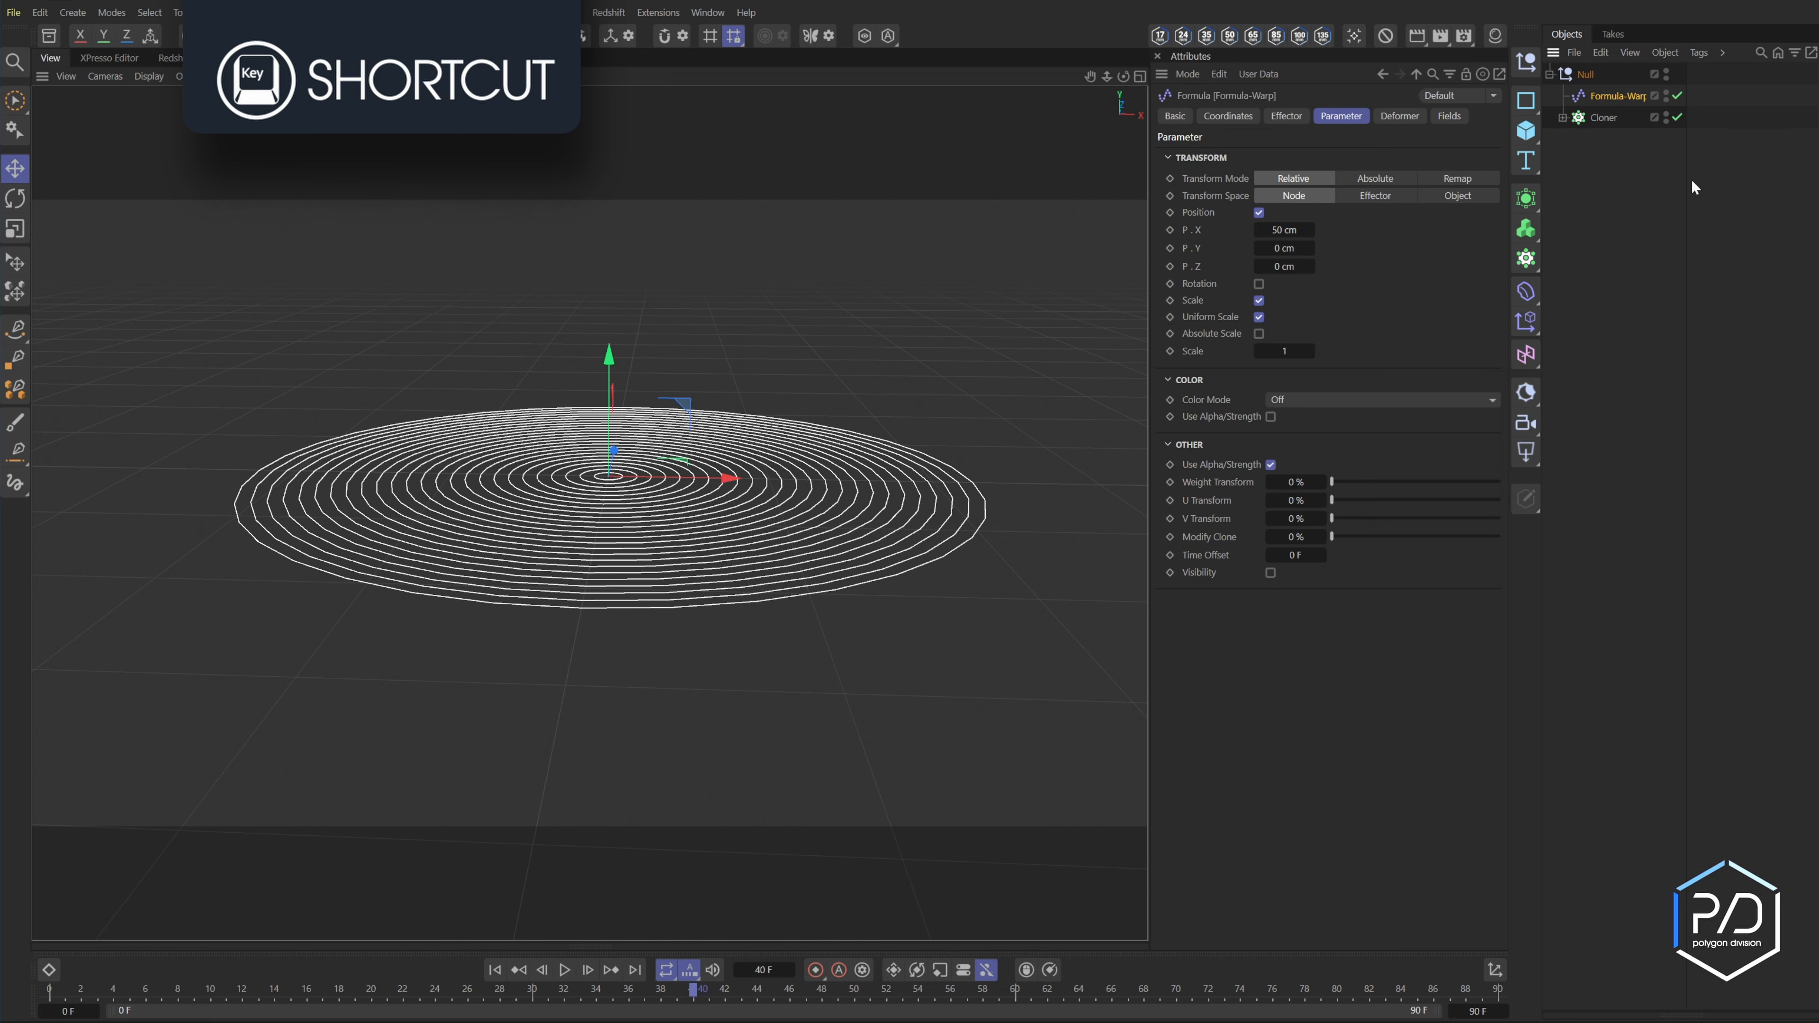
pyautogui.click(1692, 179)
pyautogui.moveTo(1685, 187); pyautogui.dragTo(1713, 187)
# - Set the Formula-Warp effector's deformation to Point
pyautogui.click(1614, 98)
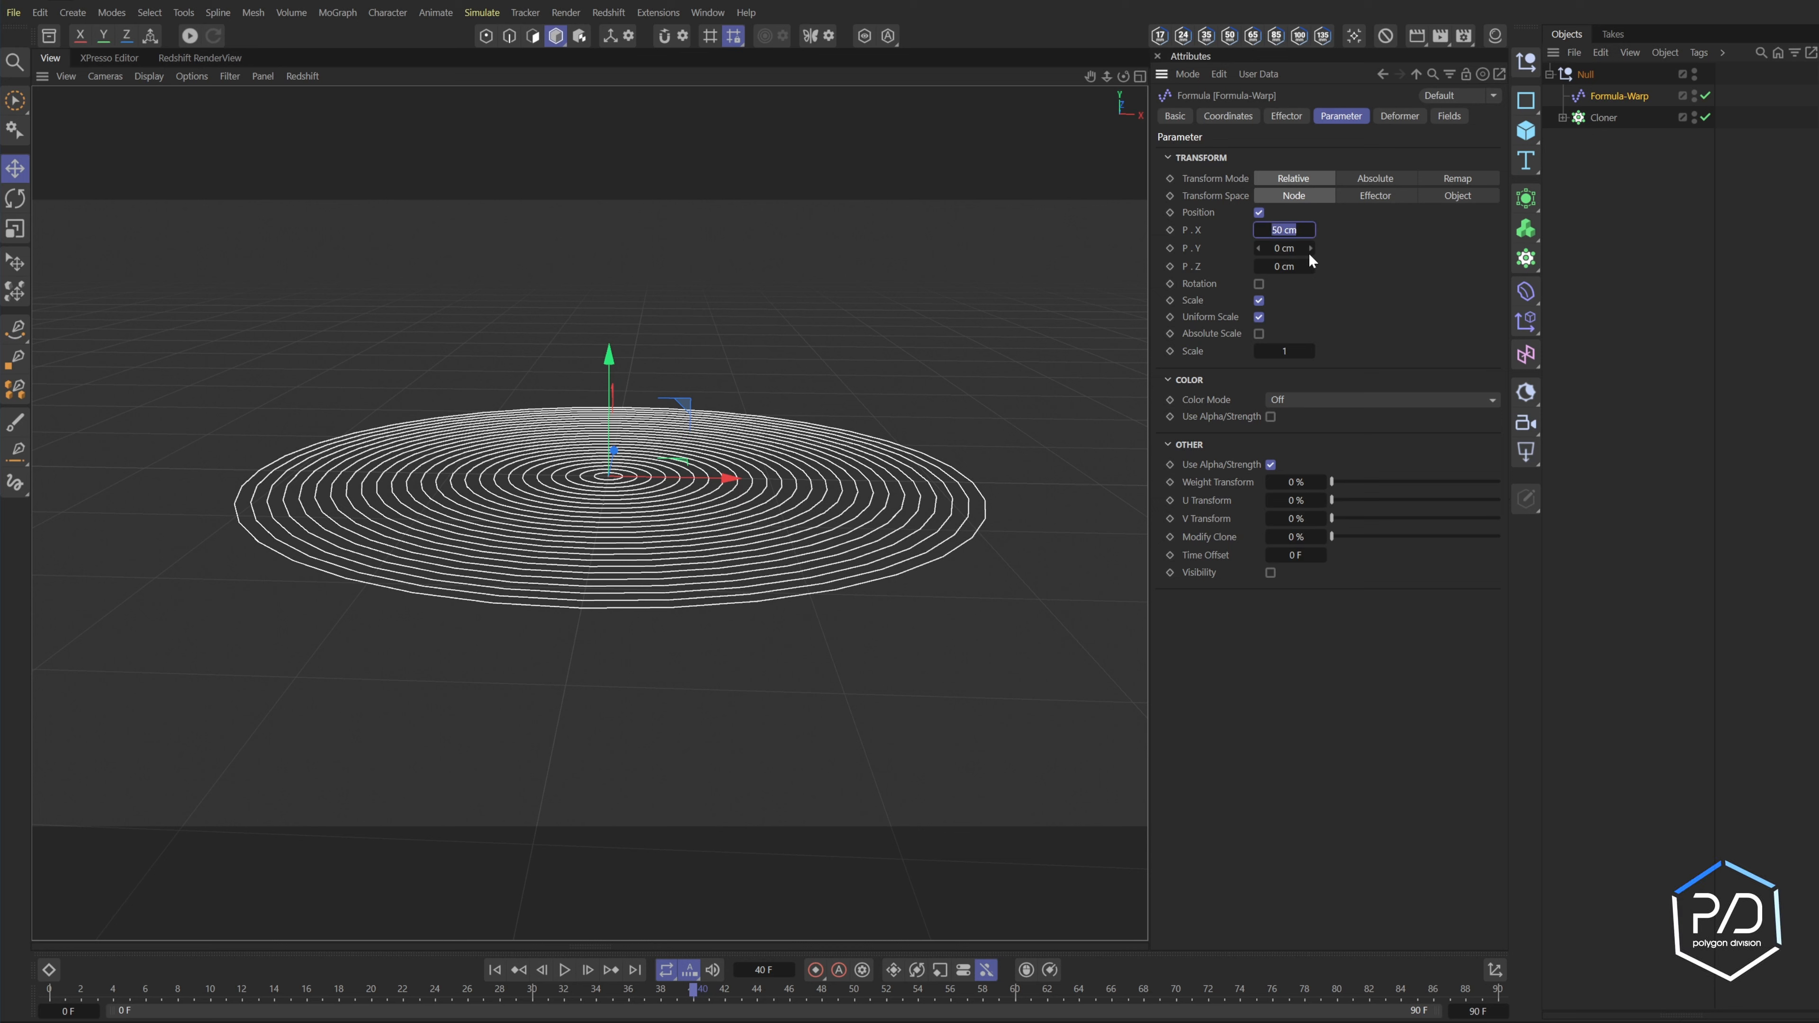
pyautogui.click(1399, 116)
pyautogui.click(1392, 158)
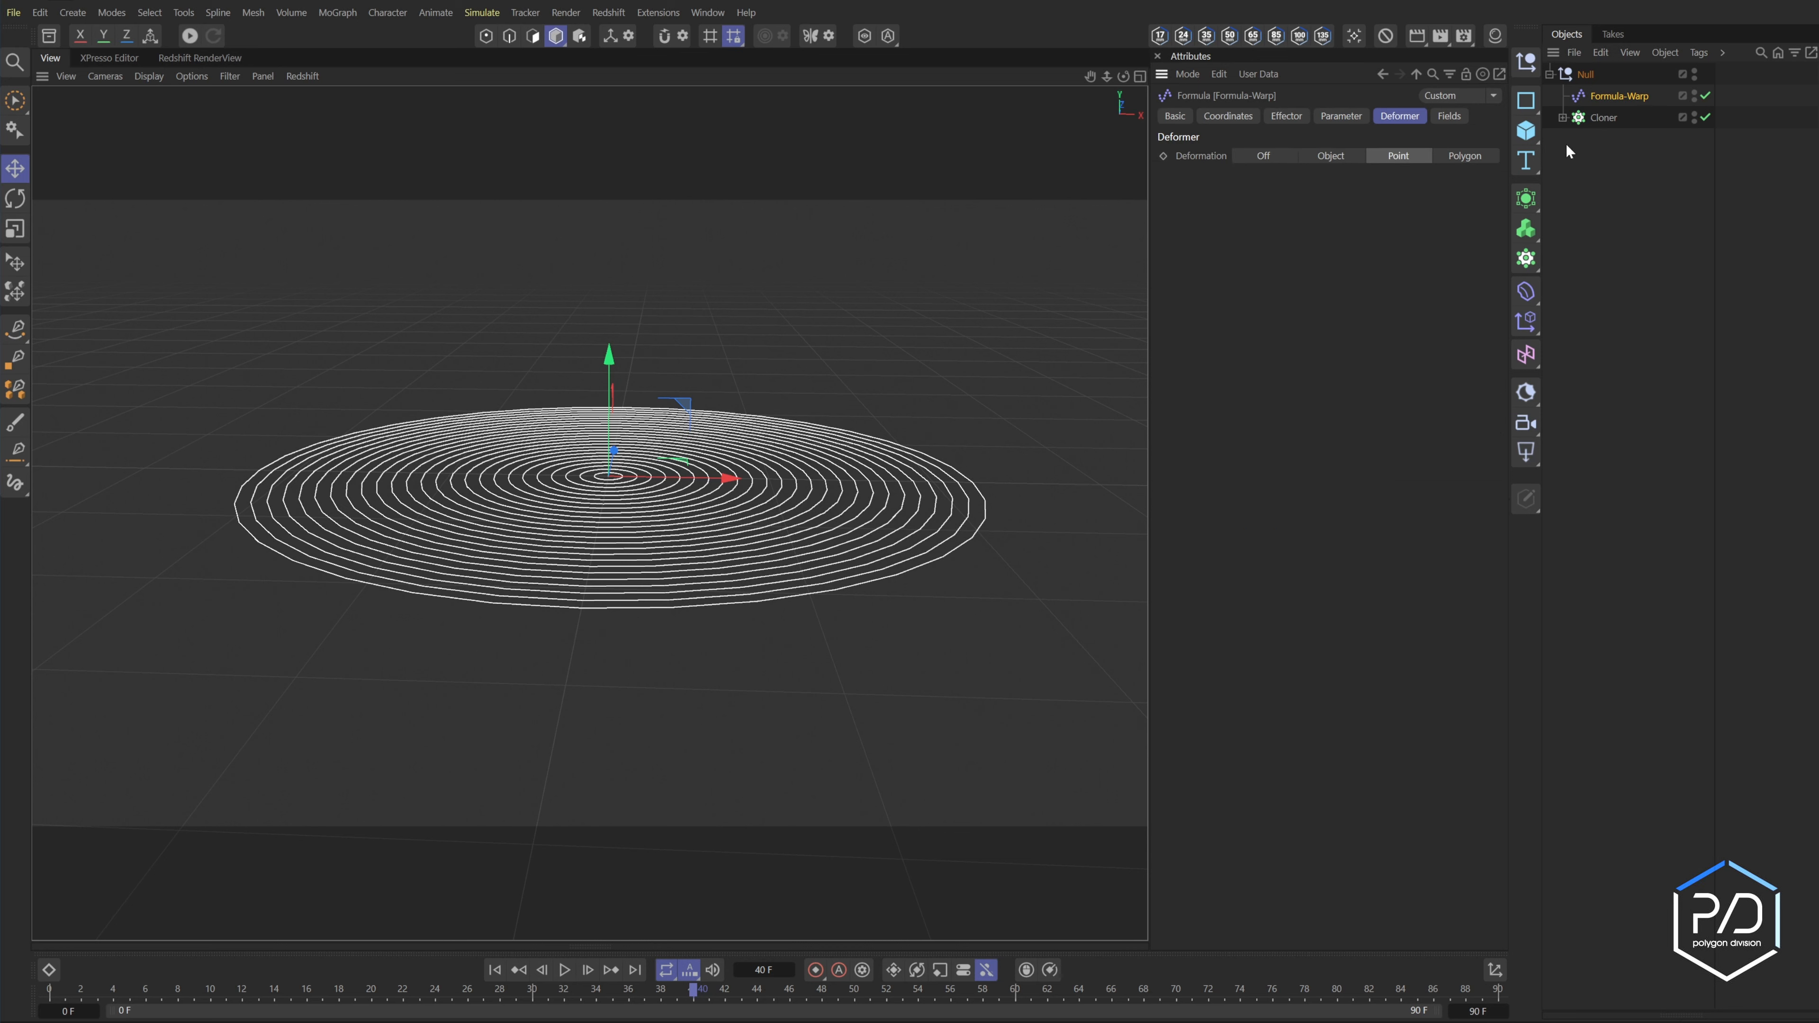
# - Check the cloner's effector list and set Formula-Warp's position parameters to P.X 0 cm and P.Y 10 cm
pyautogui.click(1601, 117)
pyautogui.click(1391, 117)
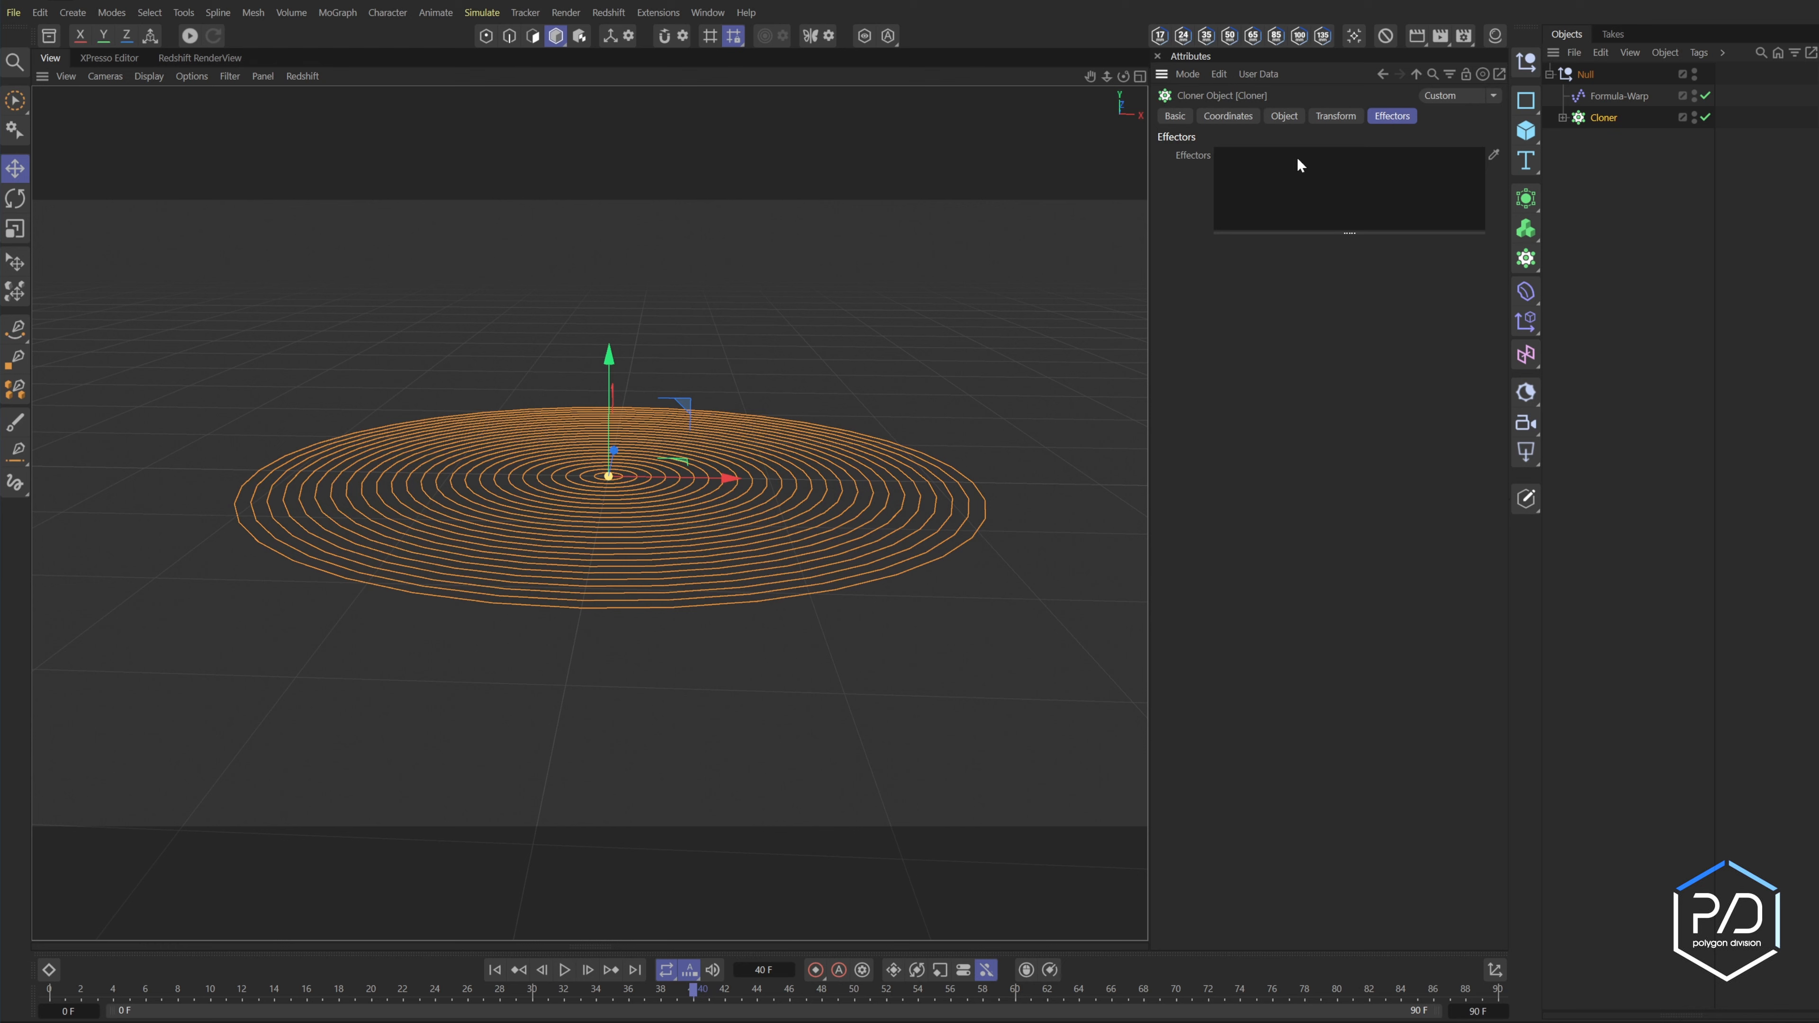
pyautogui.click(1611, 97)
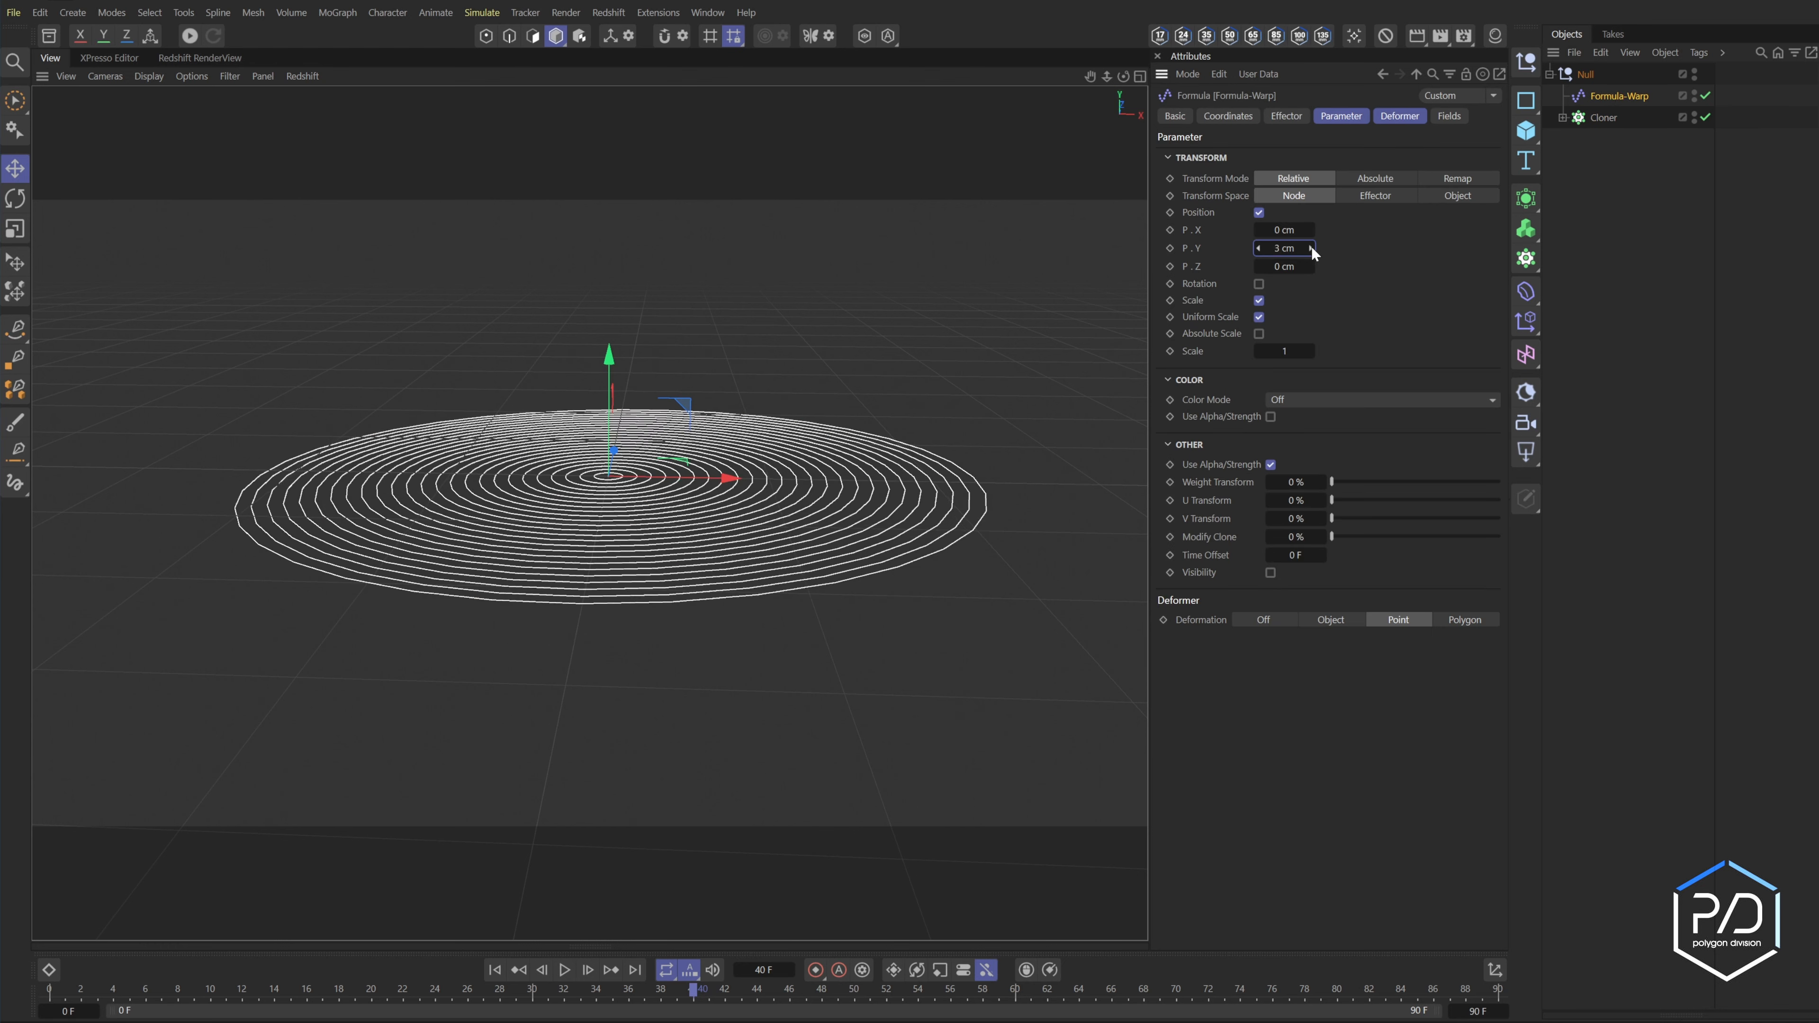
# - Set Formula-Warp's project time to 0.5 and frequency to 3, play the animation and return to frame 0
pyautogui.click(1287, 117)
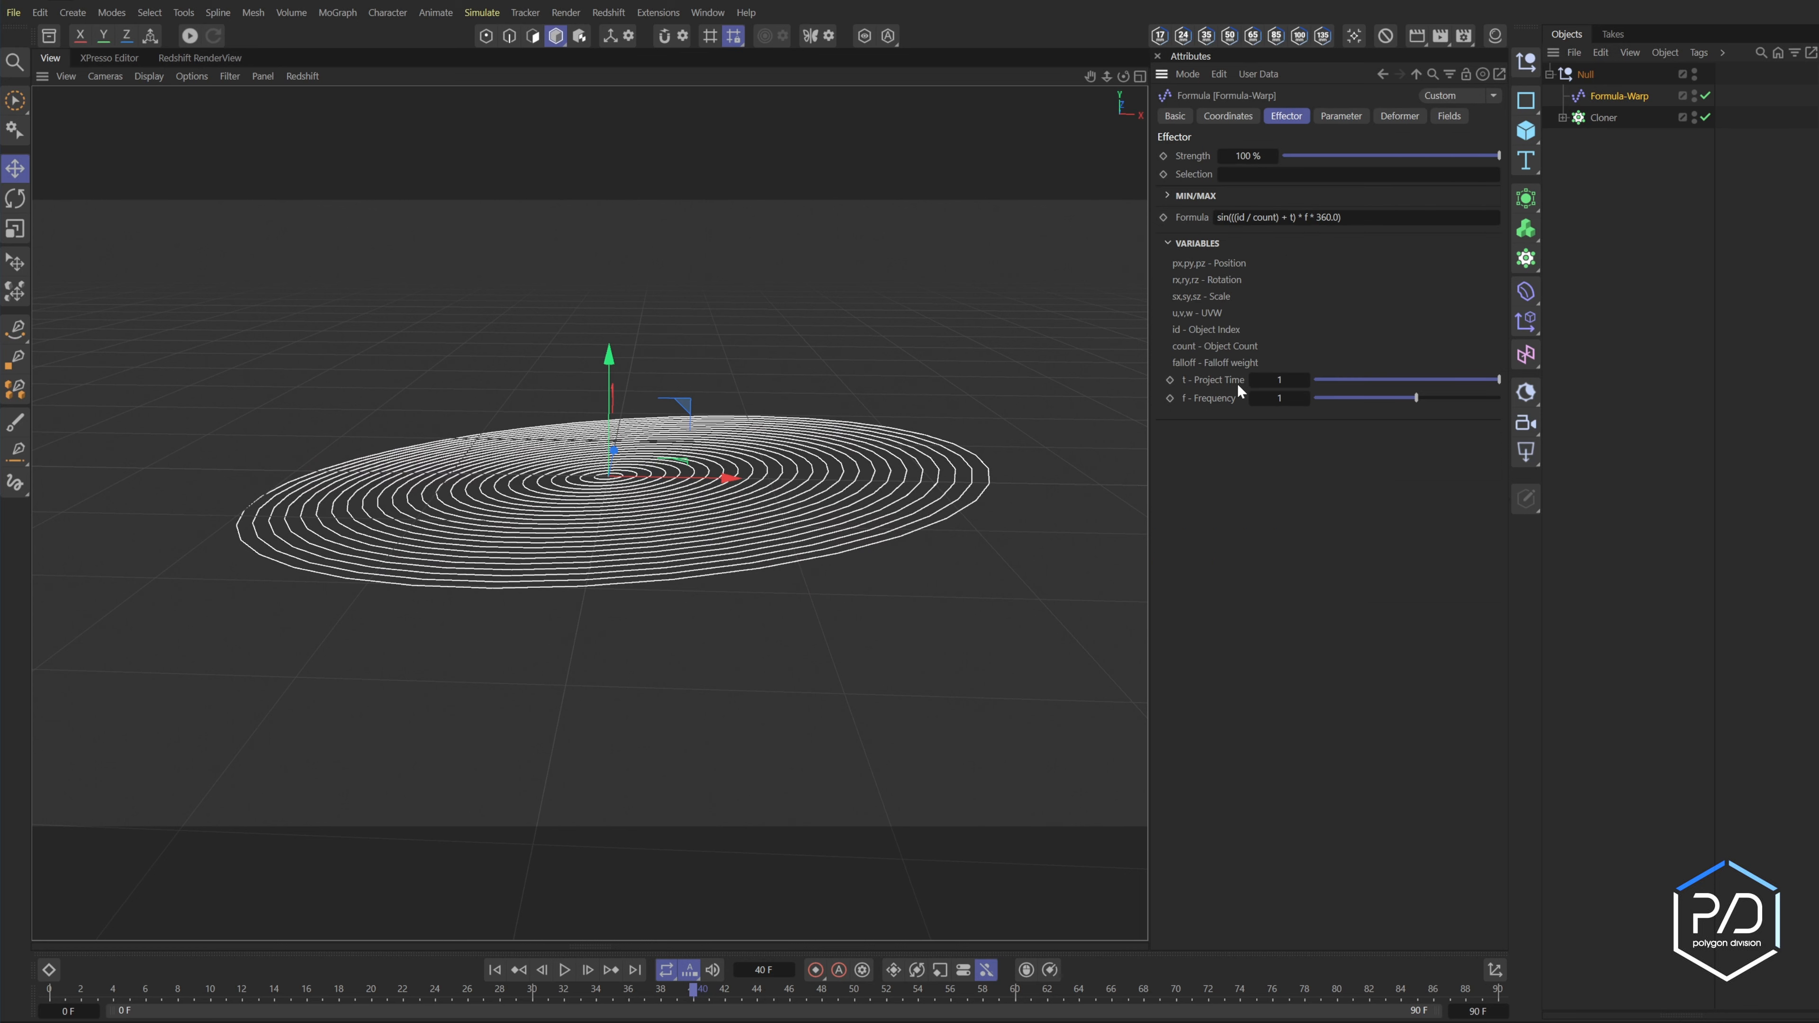
pyautogui.click(1280, 380)
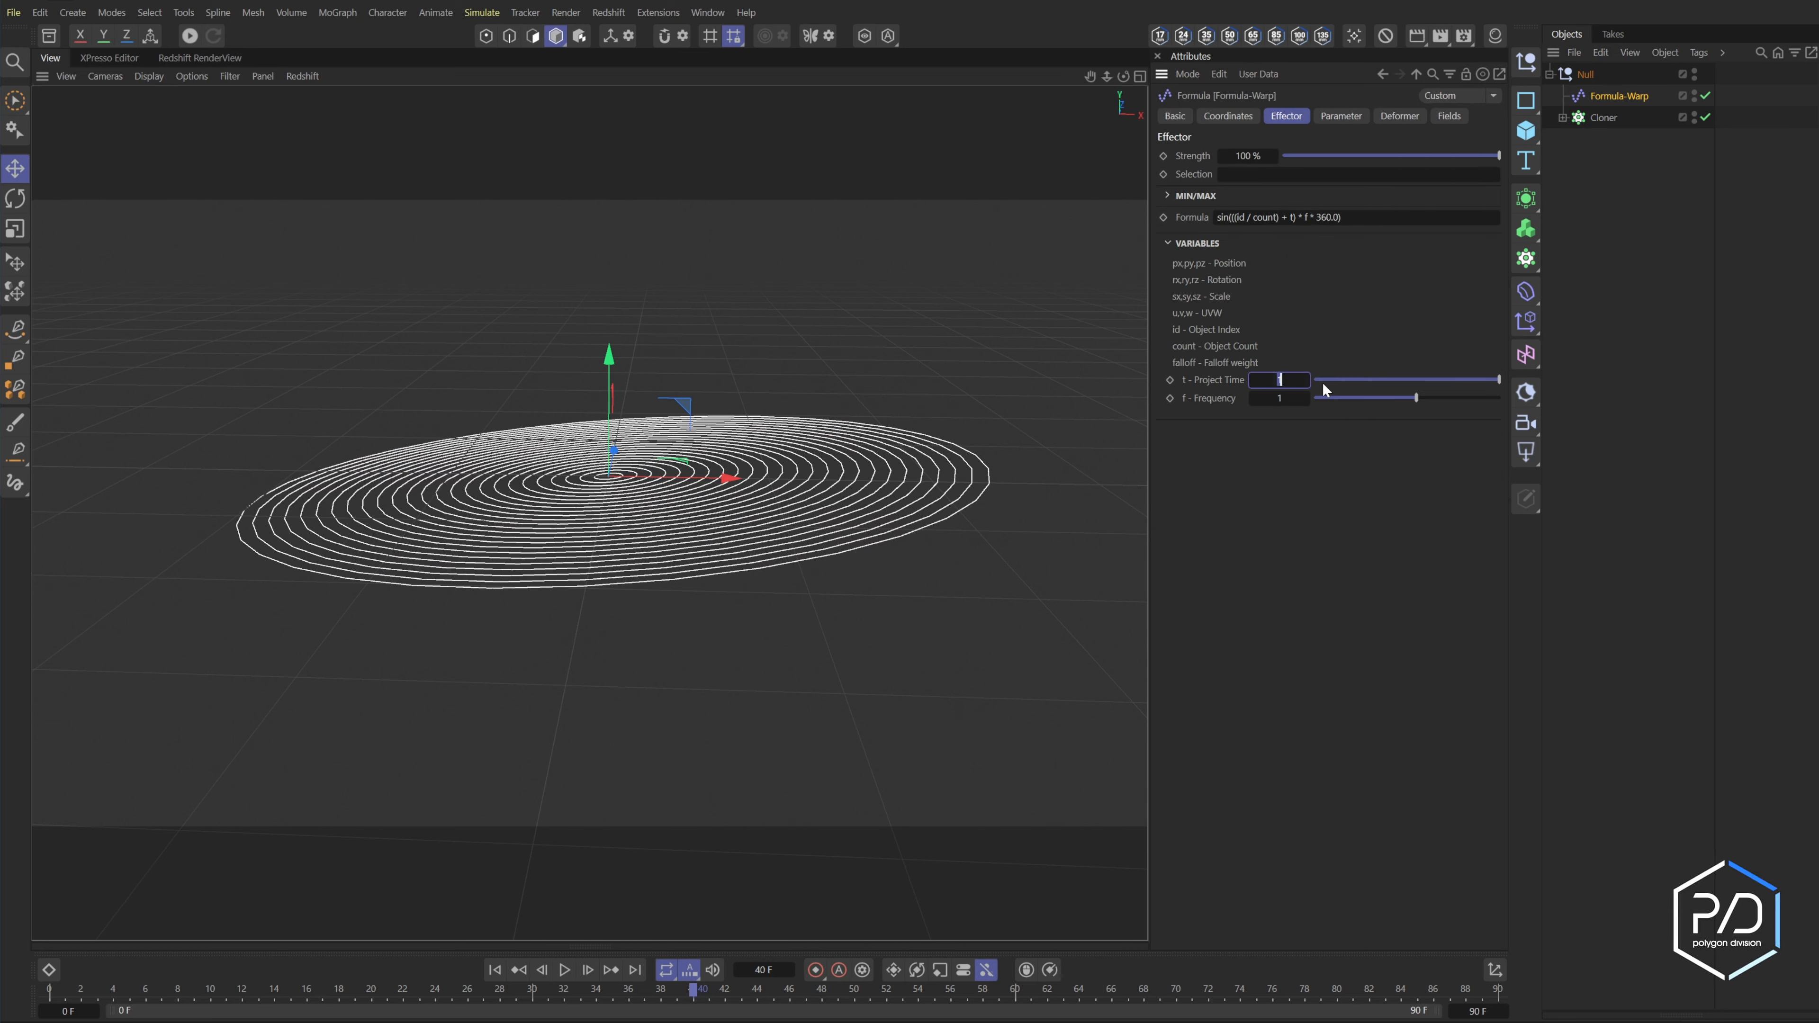
pyautogui.press('Tab')
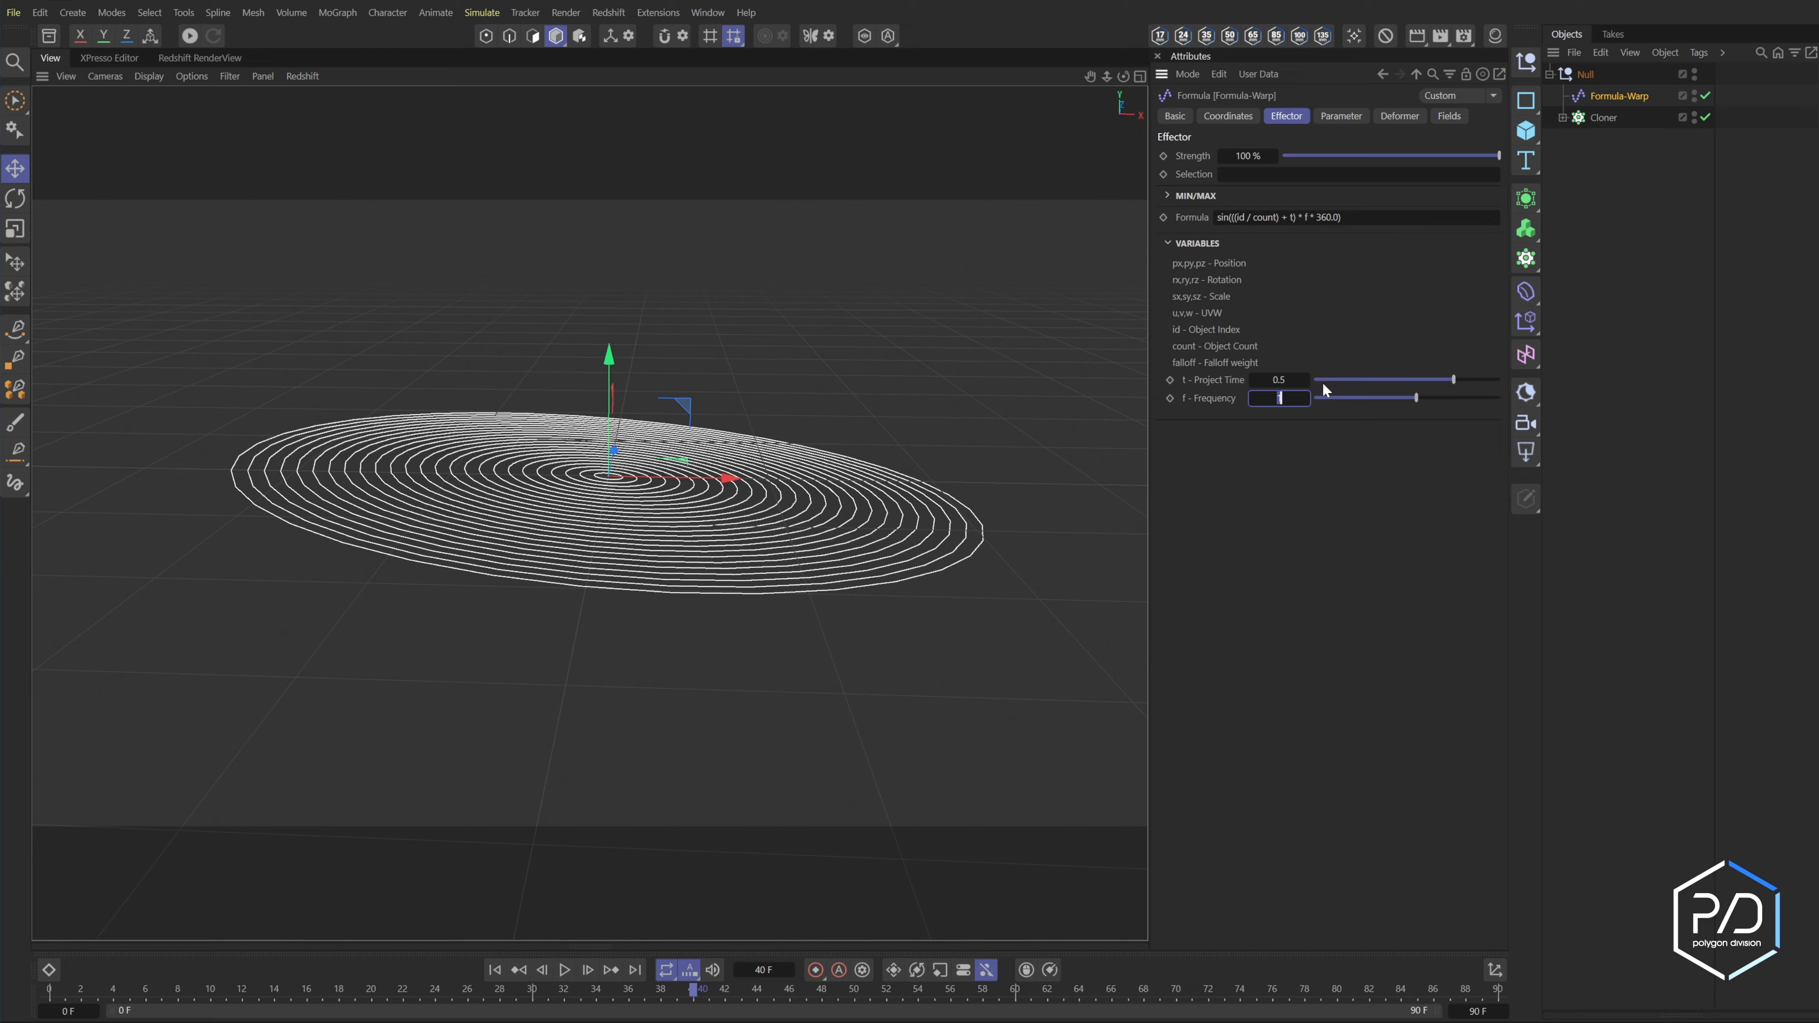
pyautogui.write('3')
pyautogui.press('Return')
pyautogui.click(564, 970)
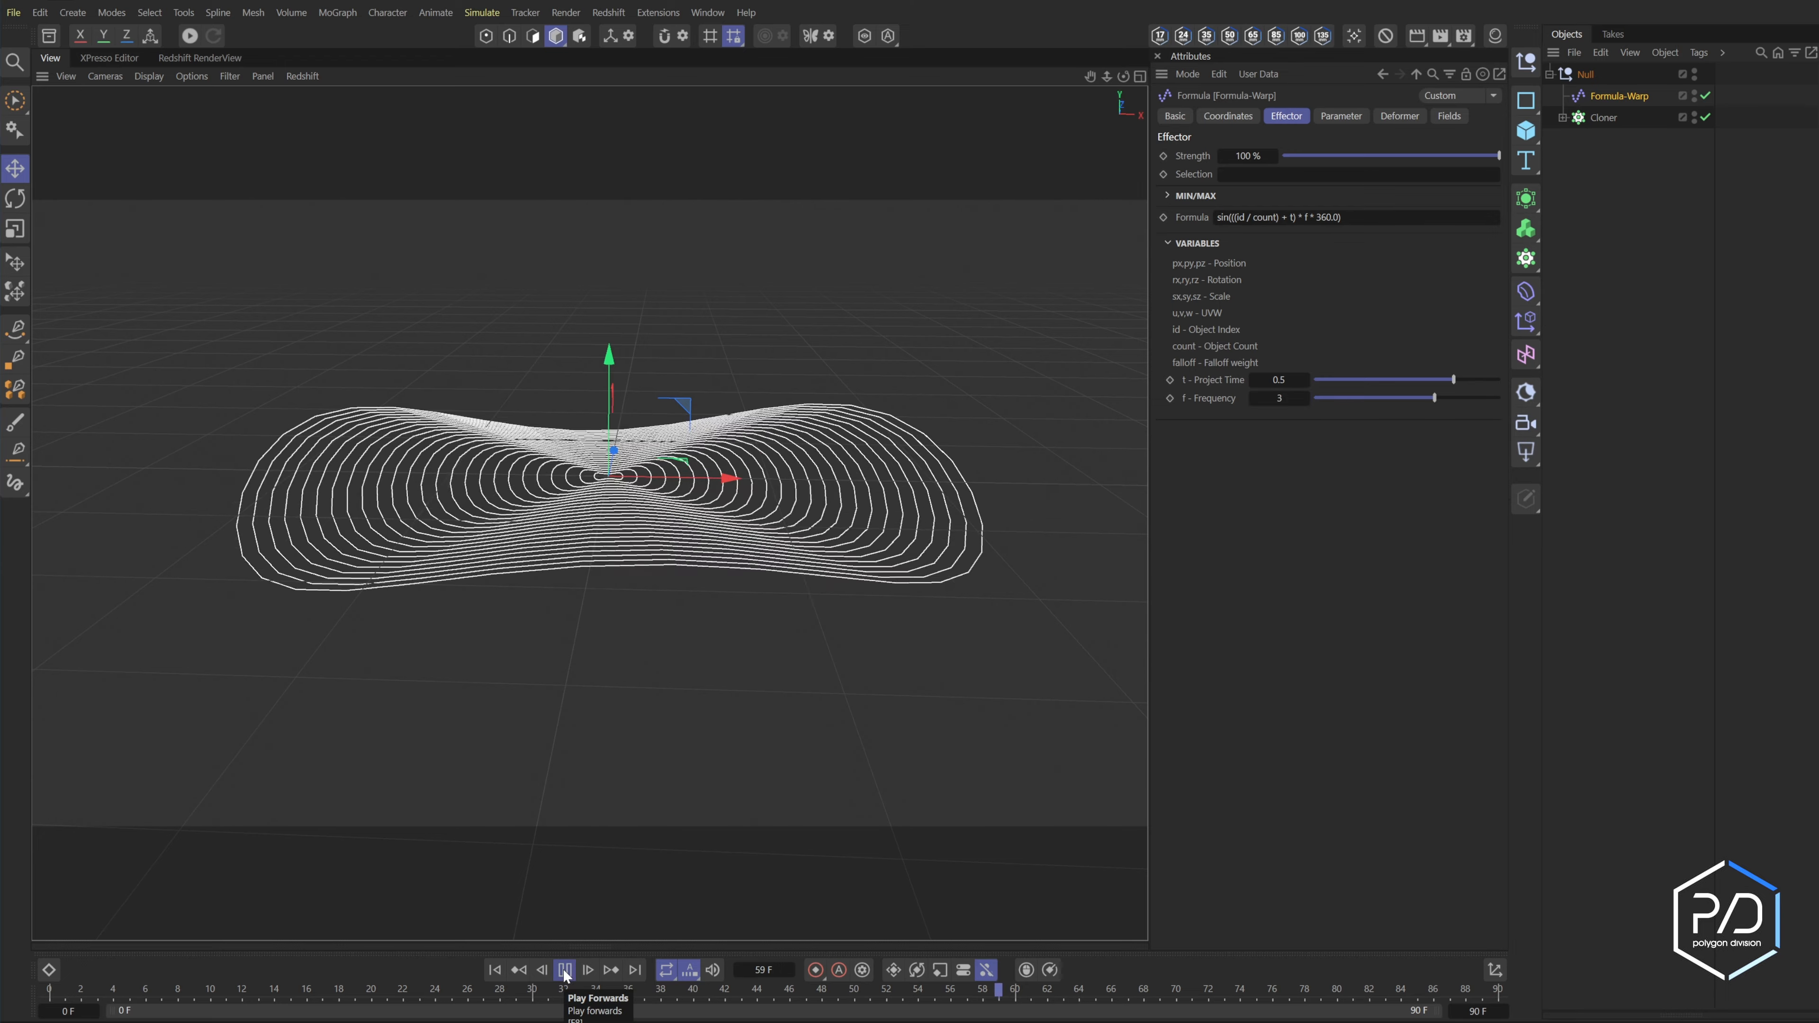
pyautogui.click(495, 970)
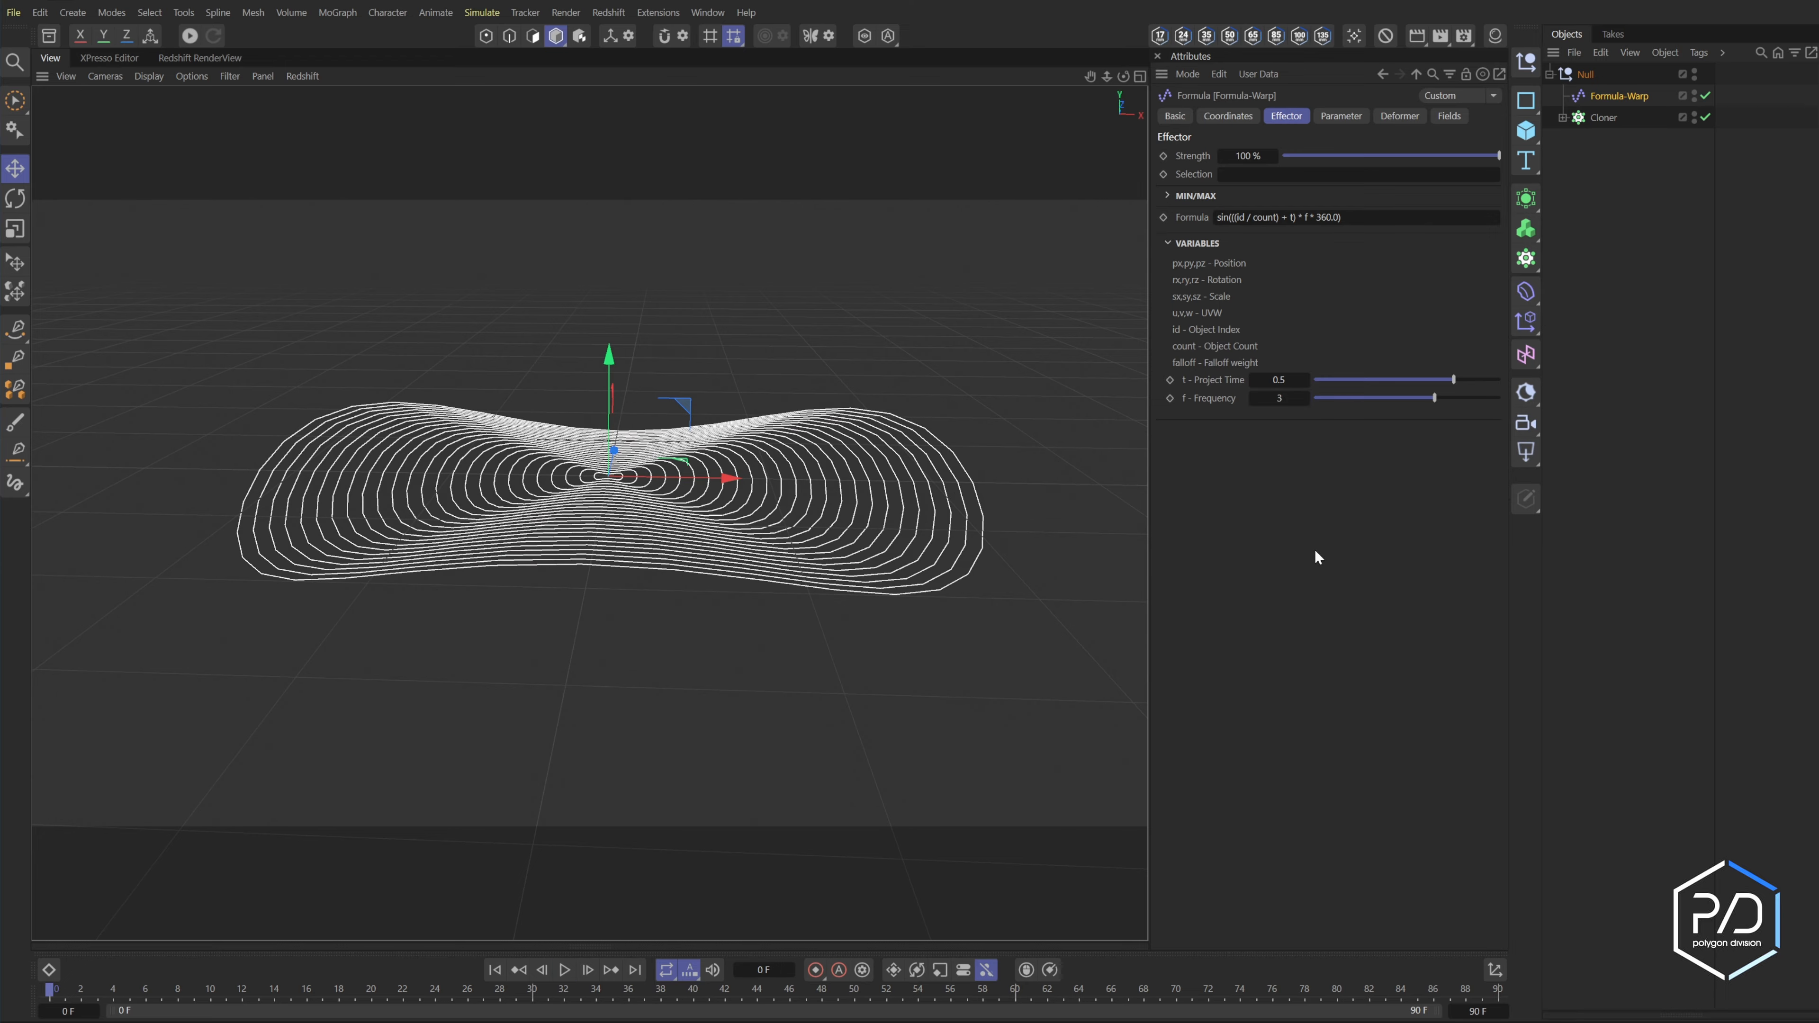
# - Add a second Formula effector to the cloner
pyautogui.click(1592, 117)
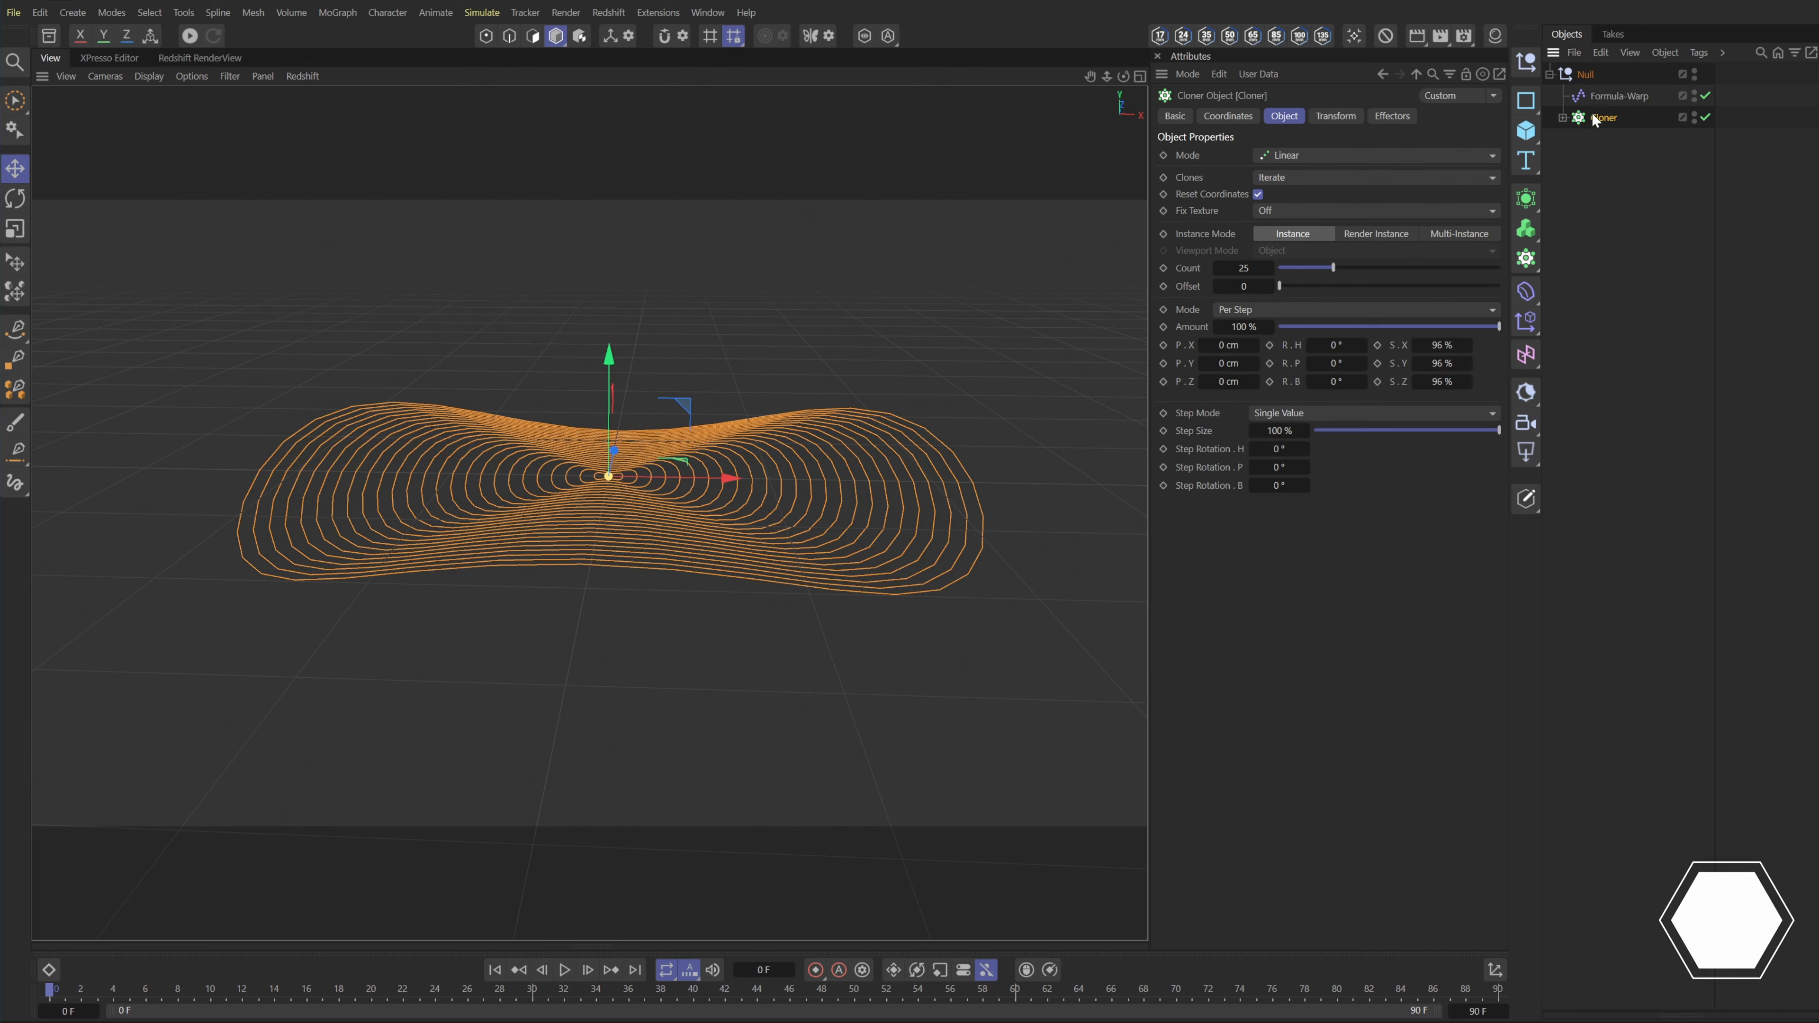
pyautogui.click(1523, 324)
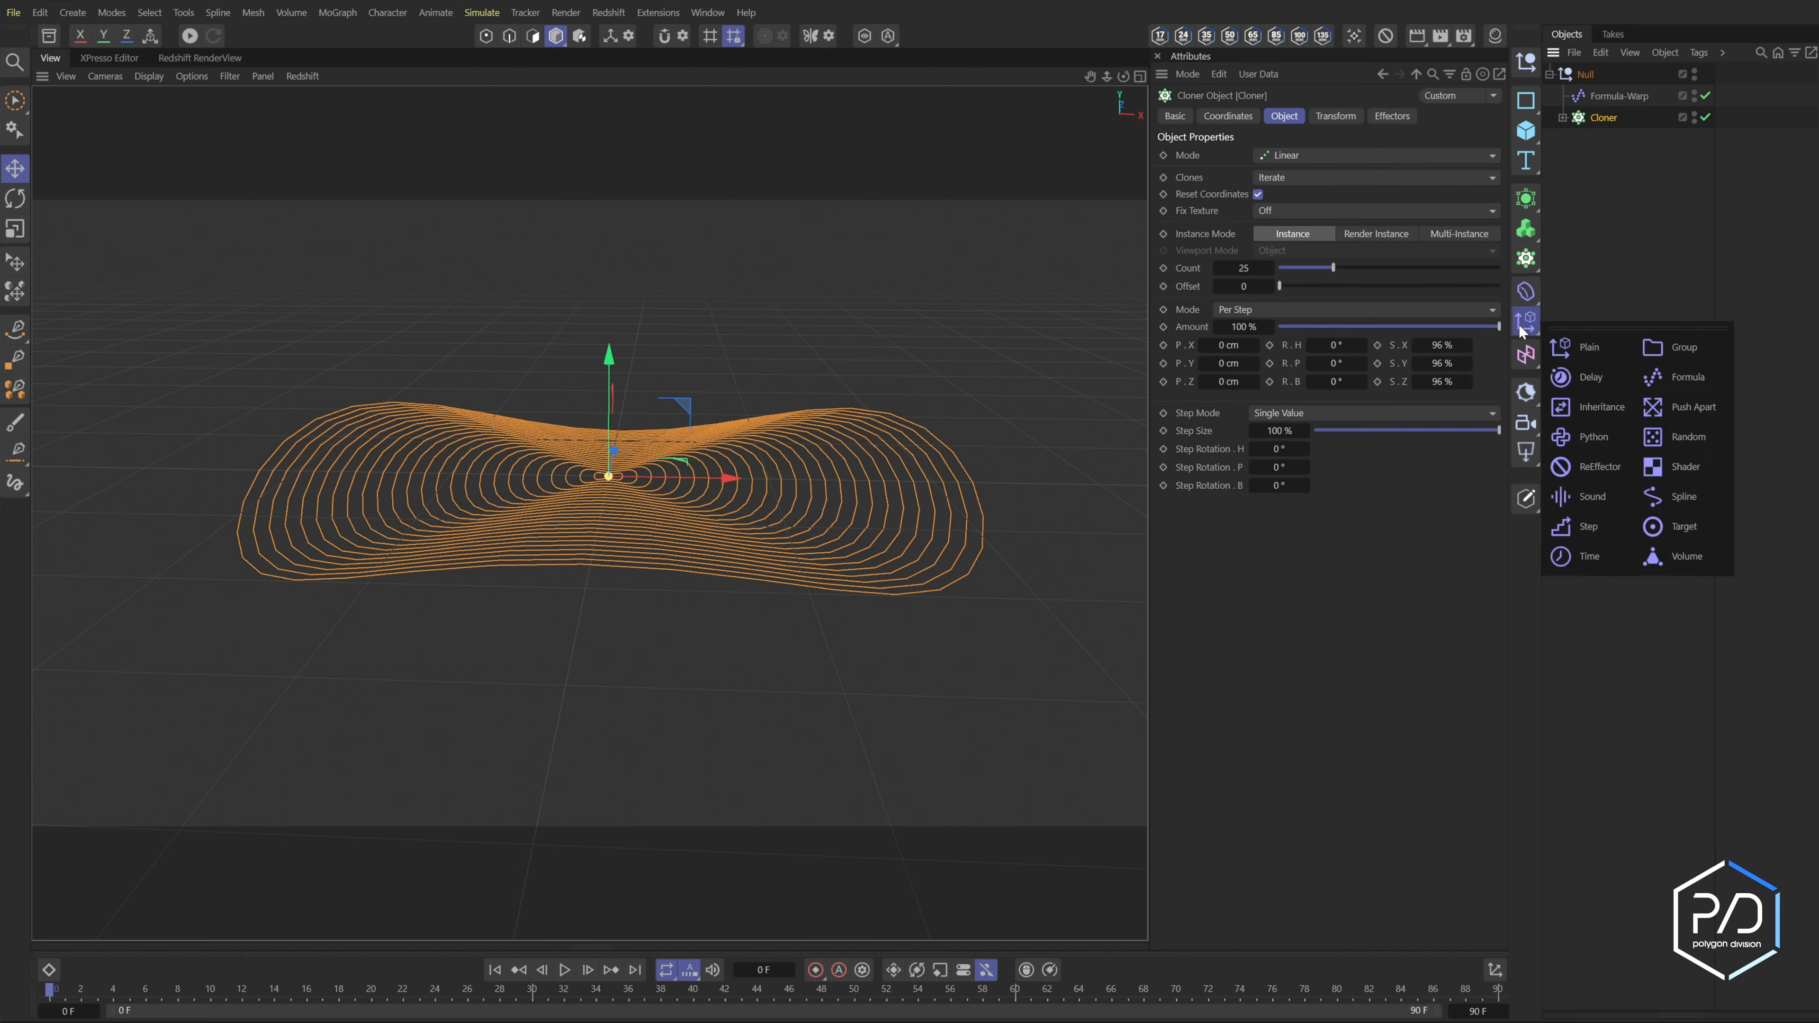
pyautogui.click(1687, 378)
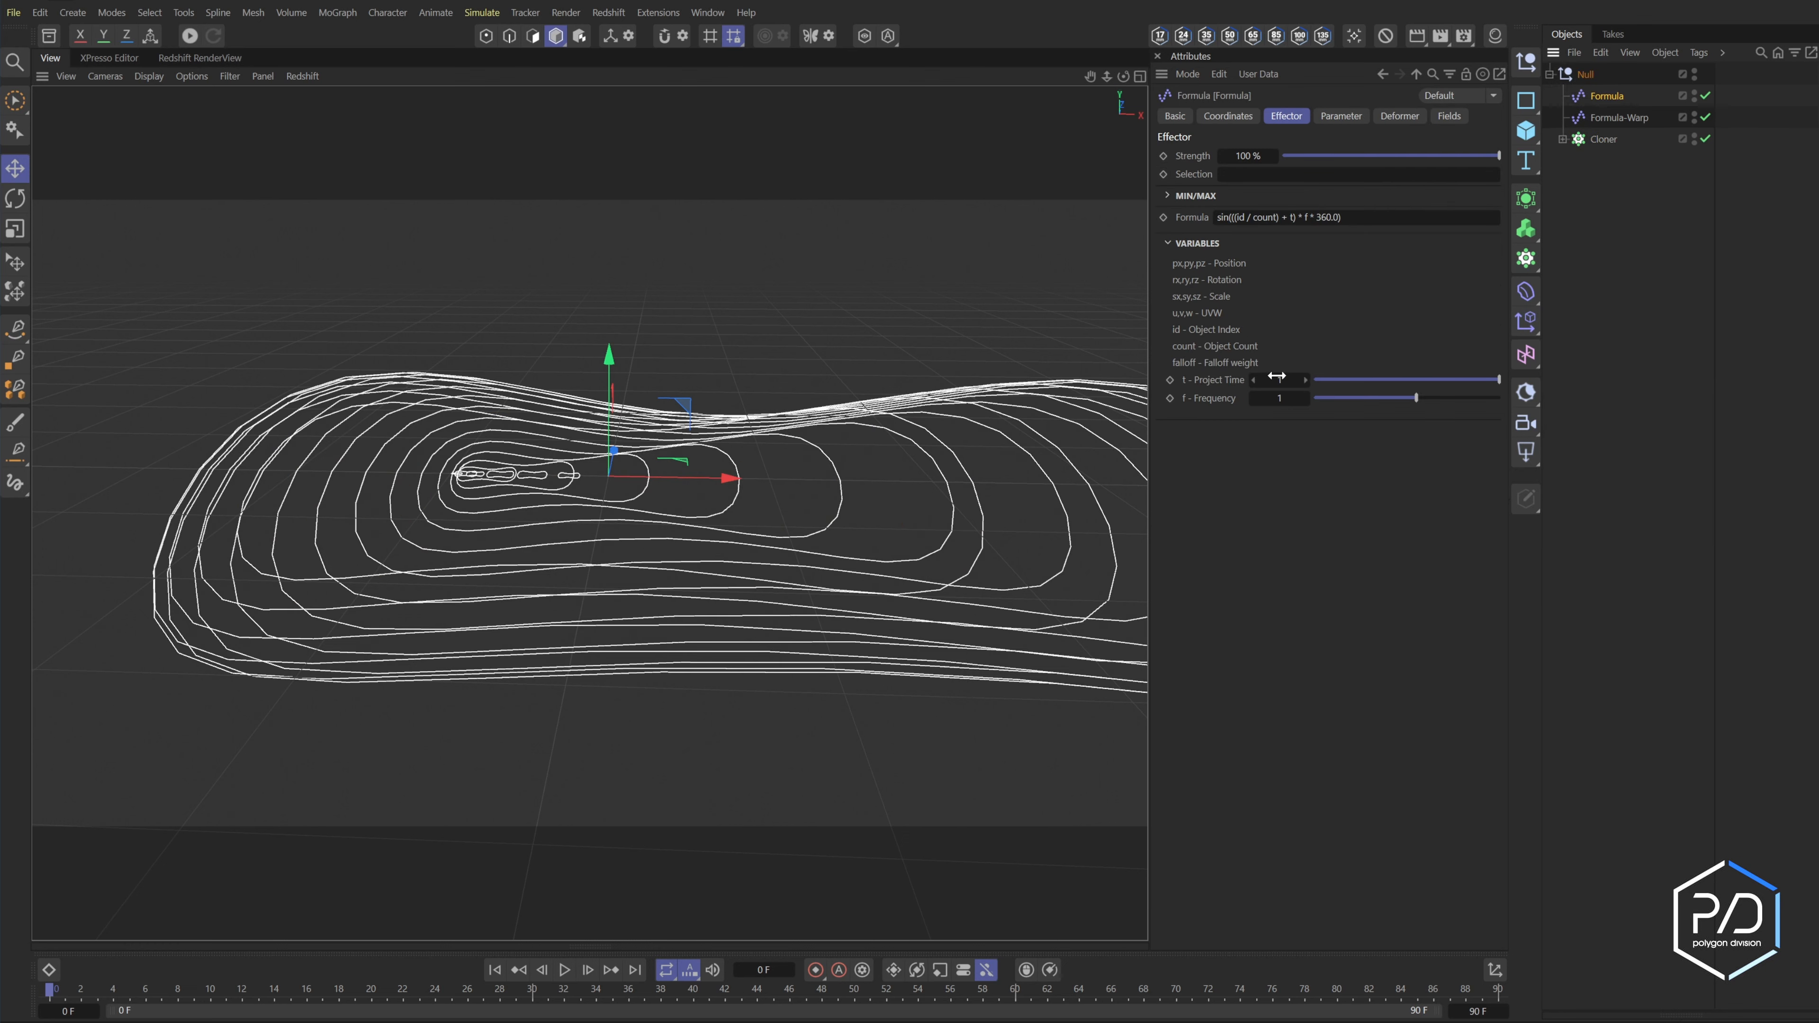
# - Set the second Formula effector's position to P.X 0 cm and P.Y 10 cm, and turn off its scale effect
pyautogui.click(1340, 116)
pyautogui.click(1292, 228)
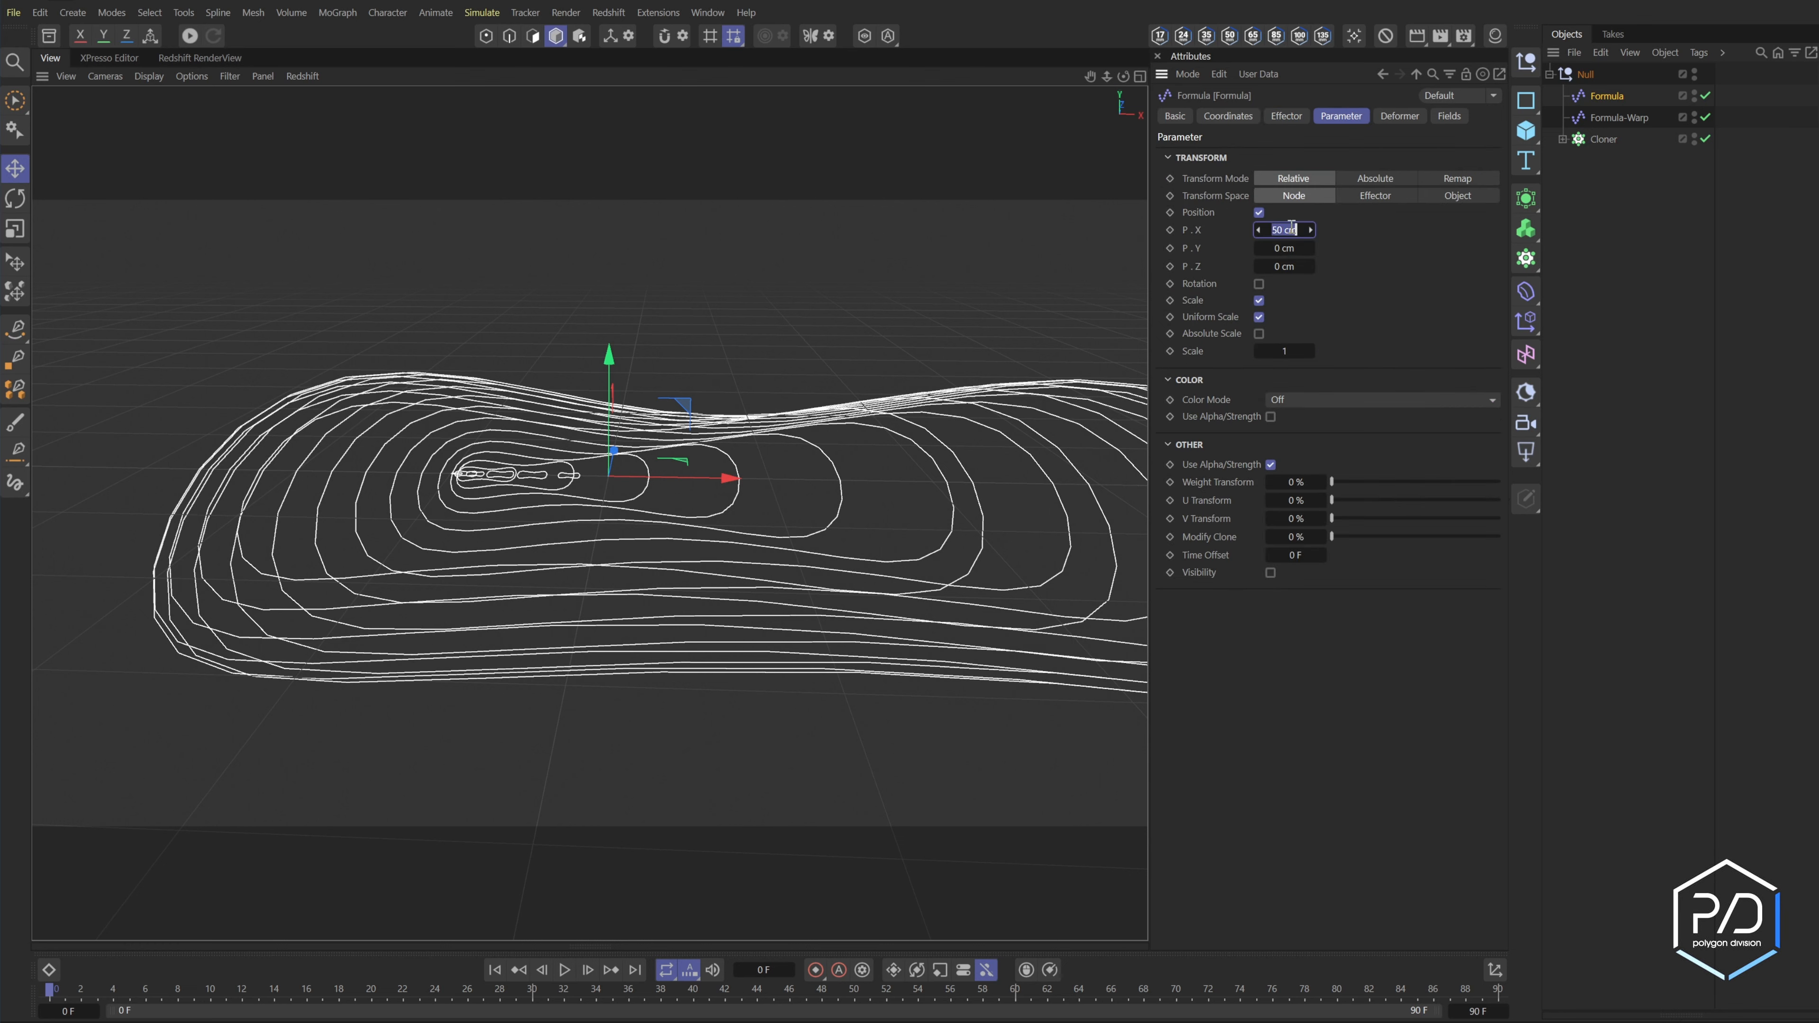
pyautogui.write('0')
pyautogui.click(1311, 246)
pyautogui.click(1311, 246)
pyautogui.click(1311, 246)
pyautogui.click(1310, 246)
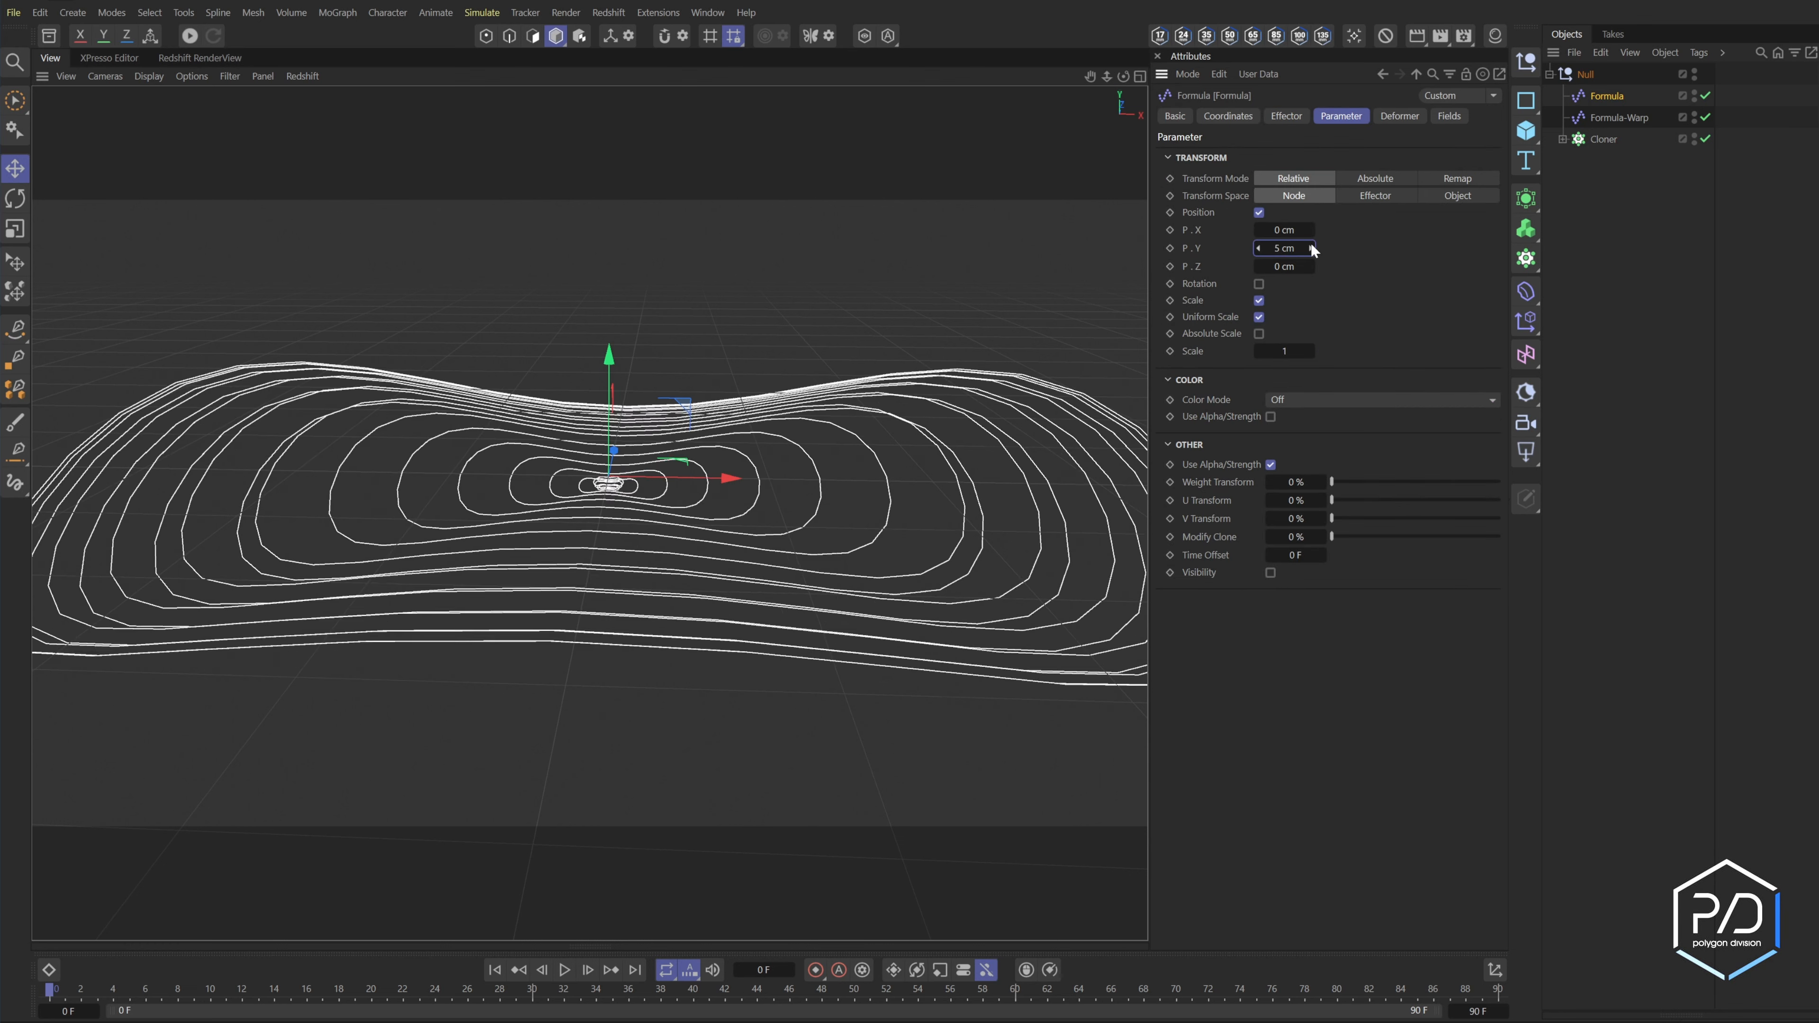
pyautogui.click(1311, 246)
pyautogui.click(1311, 246)
pyautogui.click(1311, 246)
pyautogui.click(1310, 246)
pyautogui.click(1260, 301)
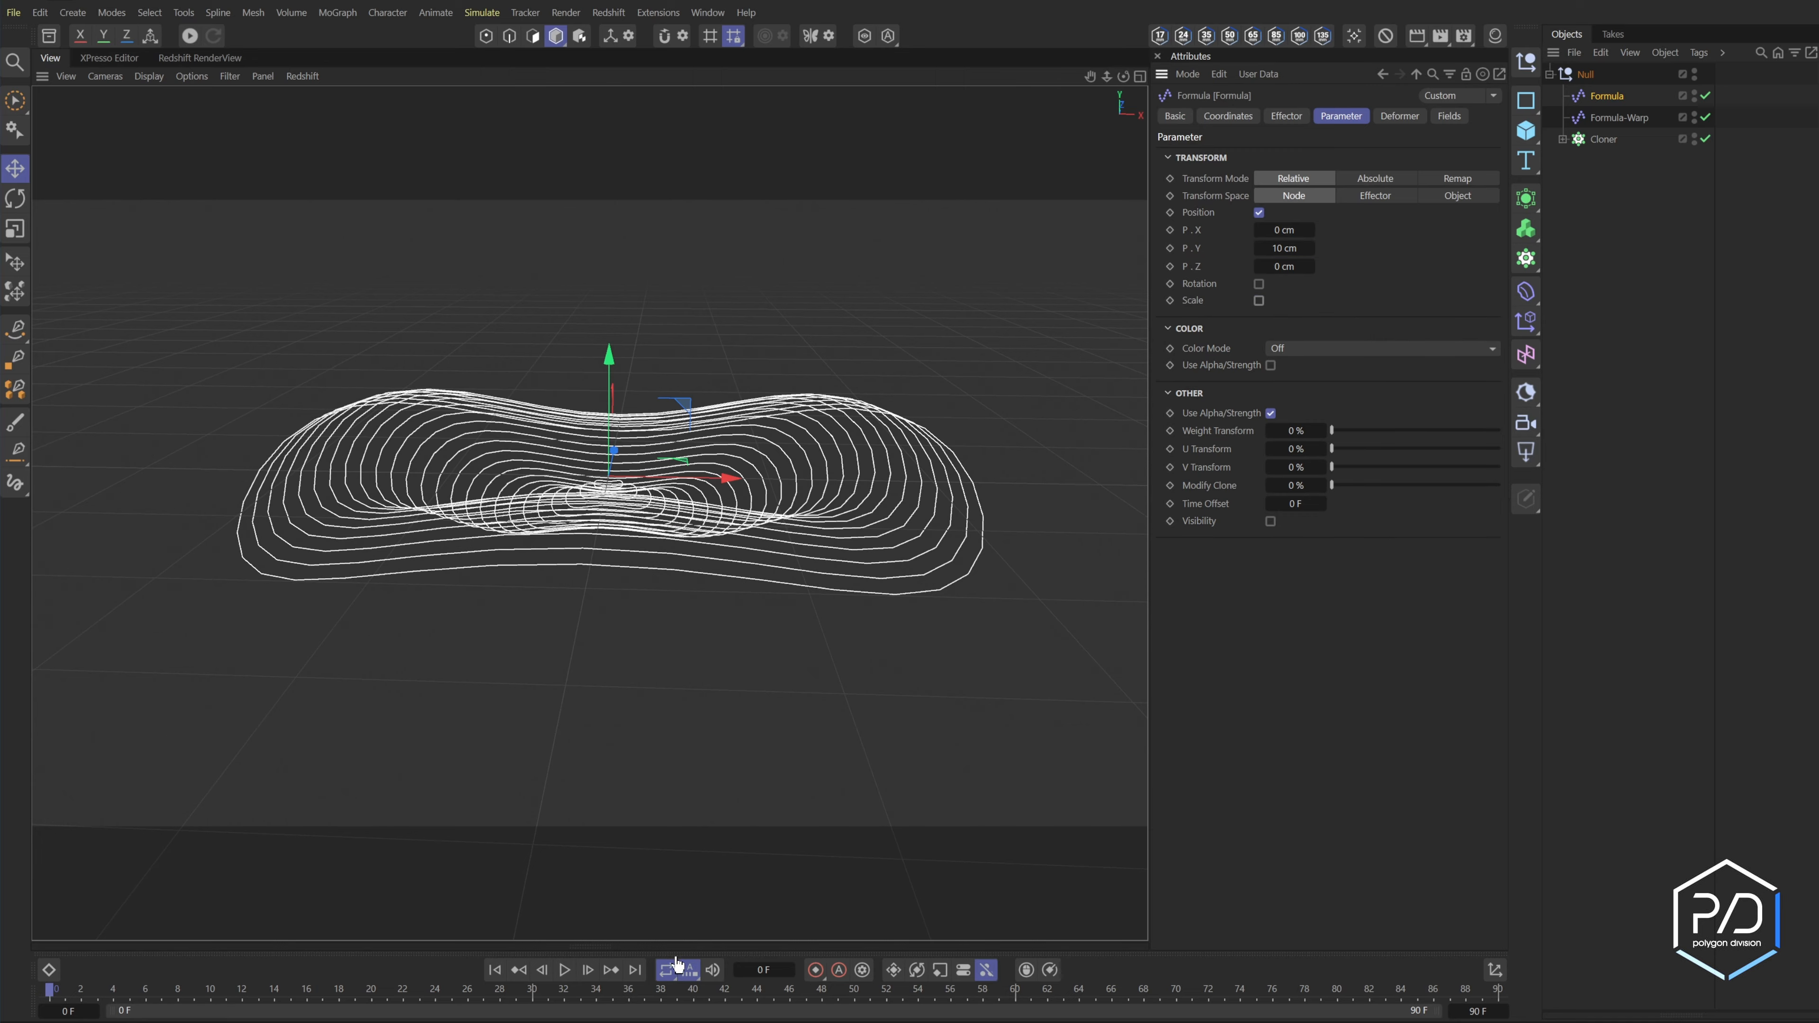
# - Play back the combined ripple animation and review Formula-Warp's effector settings
pyautogui.click(564, 970)
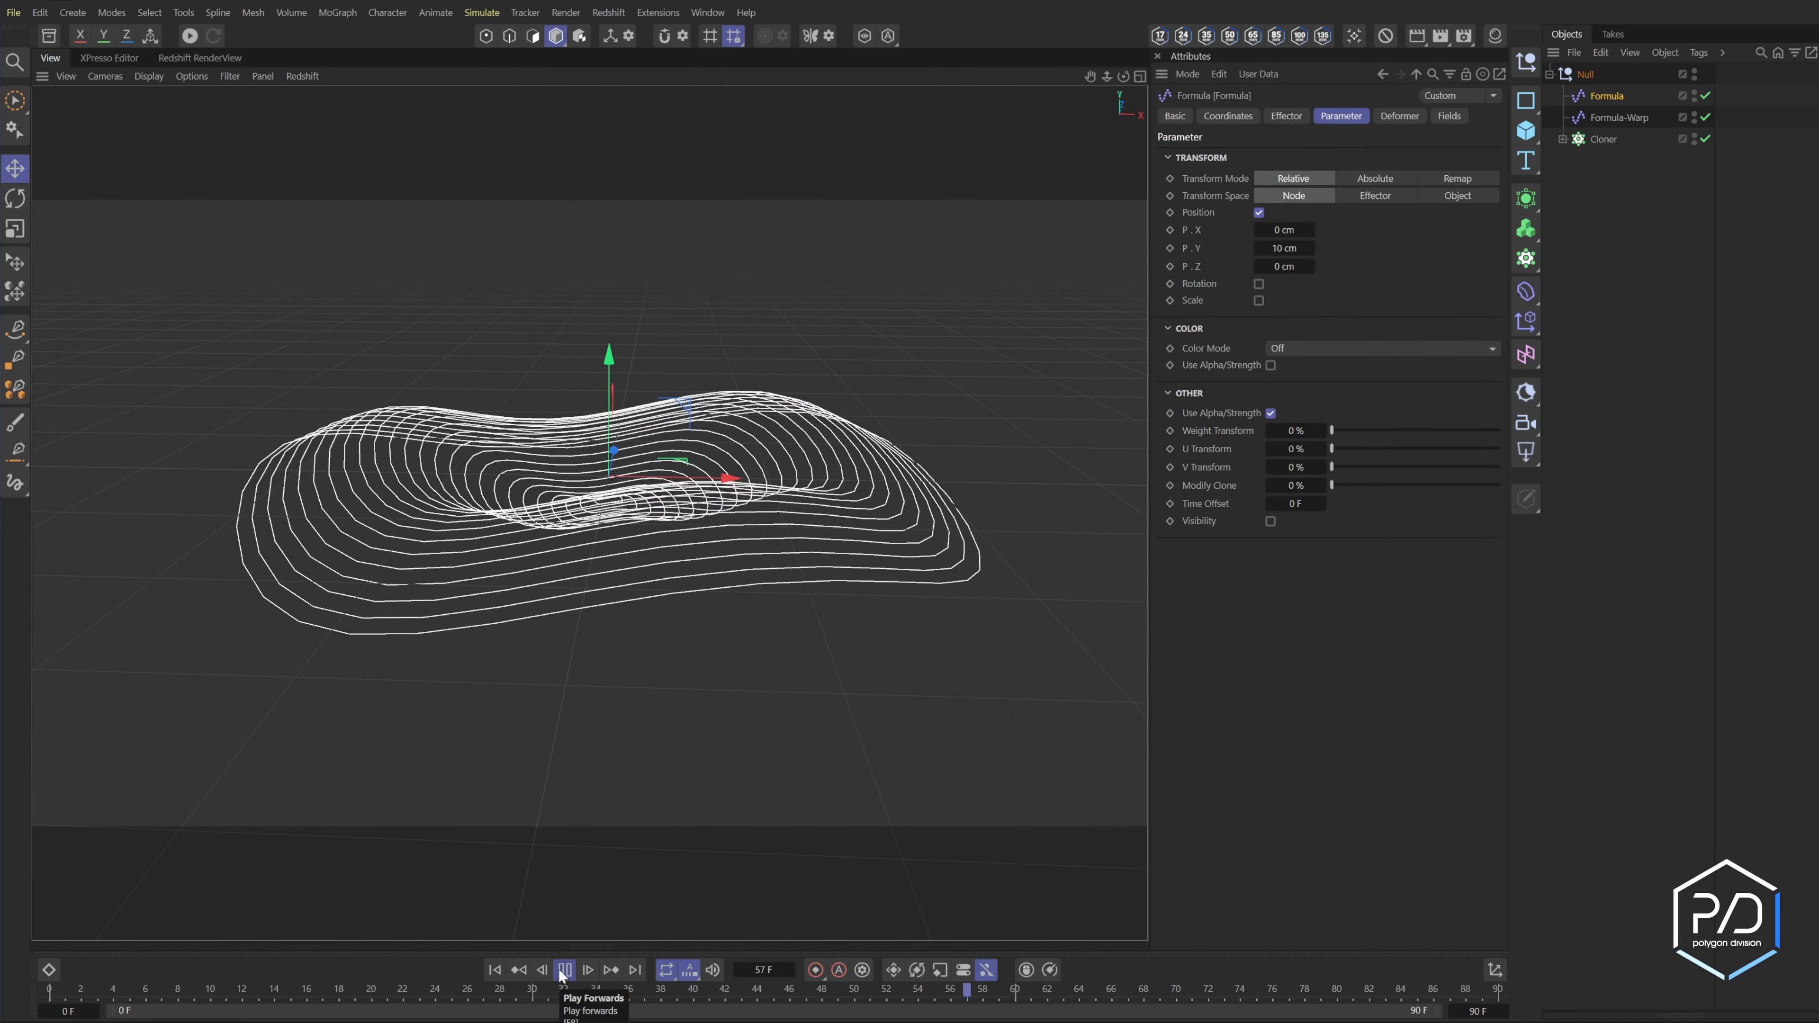
pyautogui.click(563, 971)
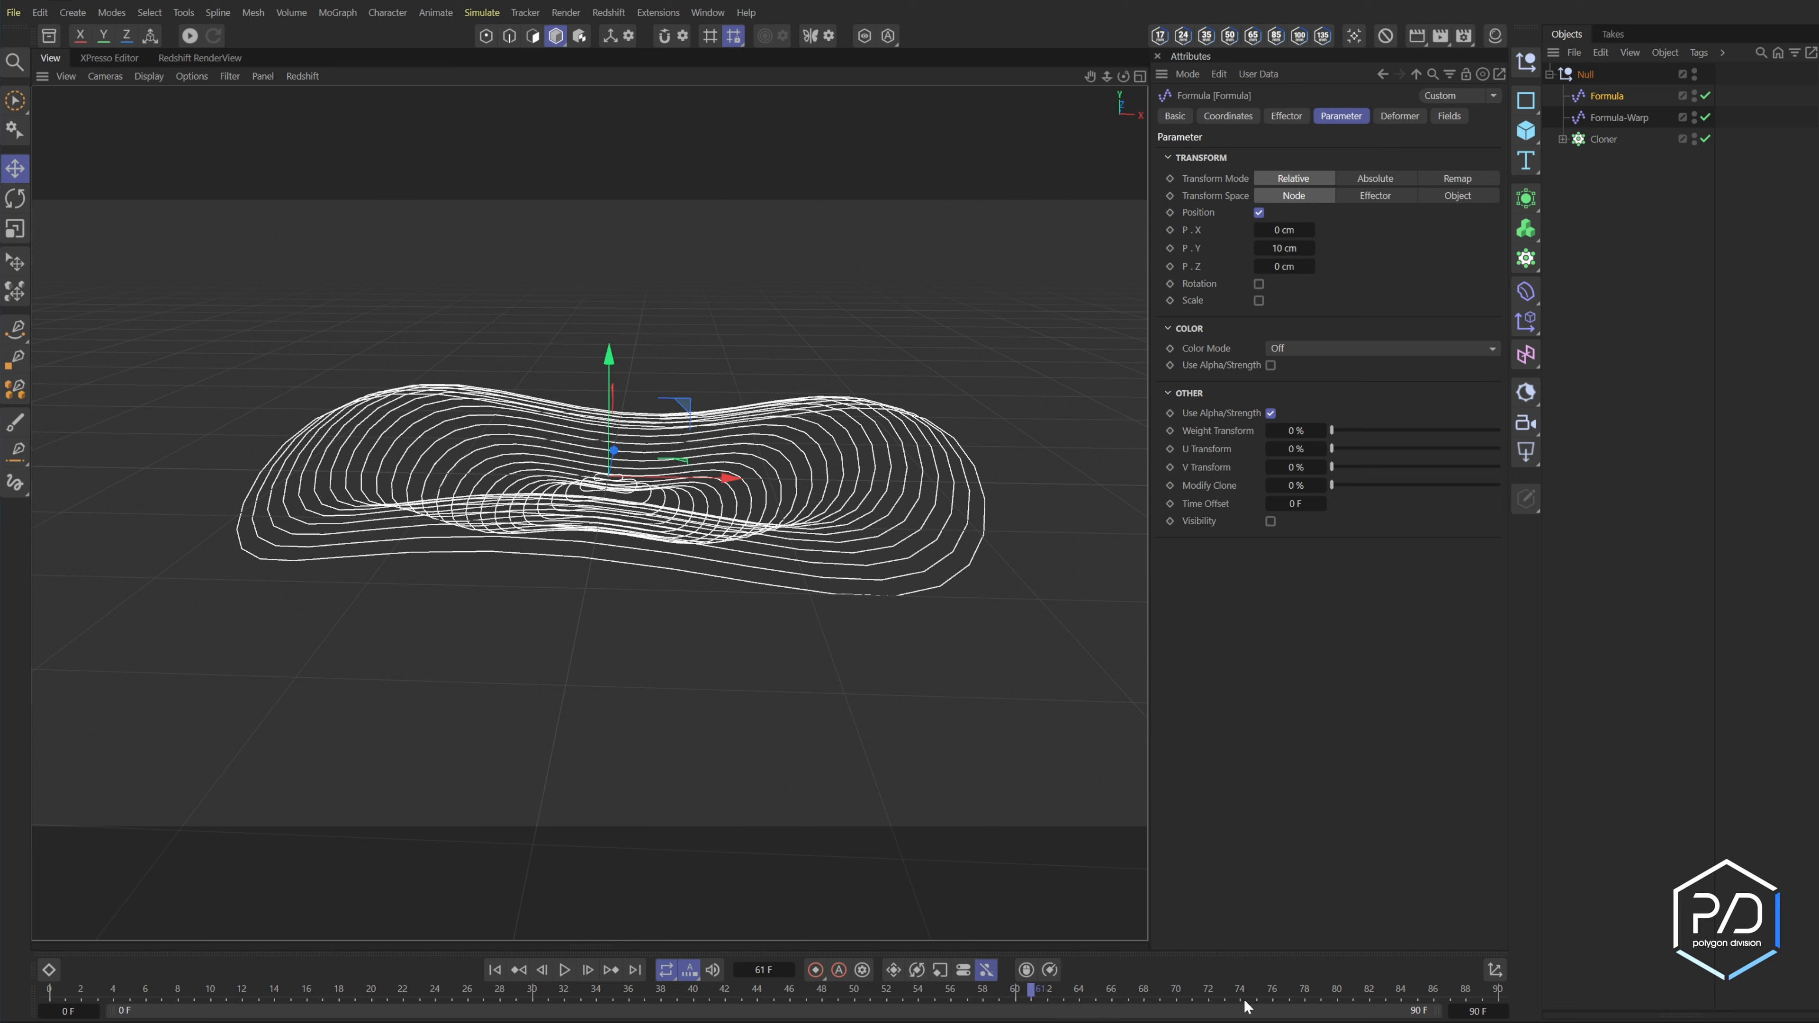
pyautogui.click(1614, 117)
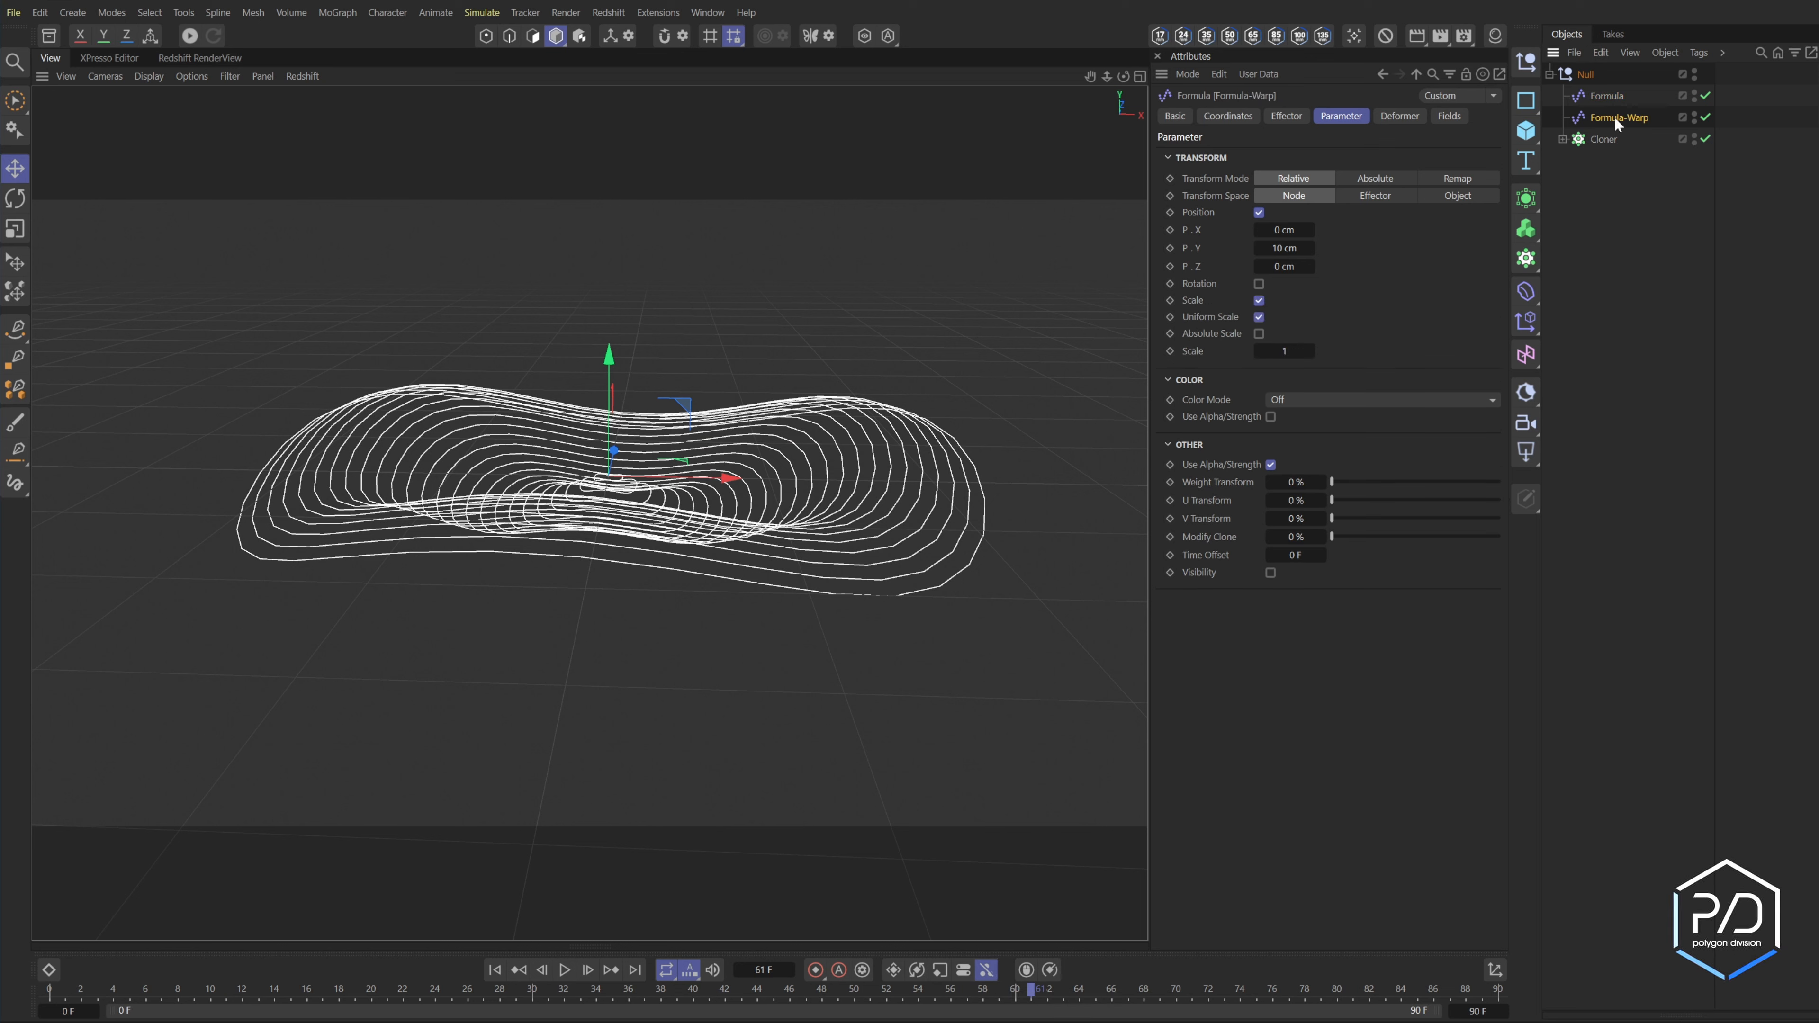
pyautogui.click(1286, 116)
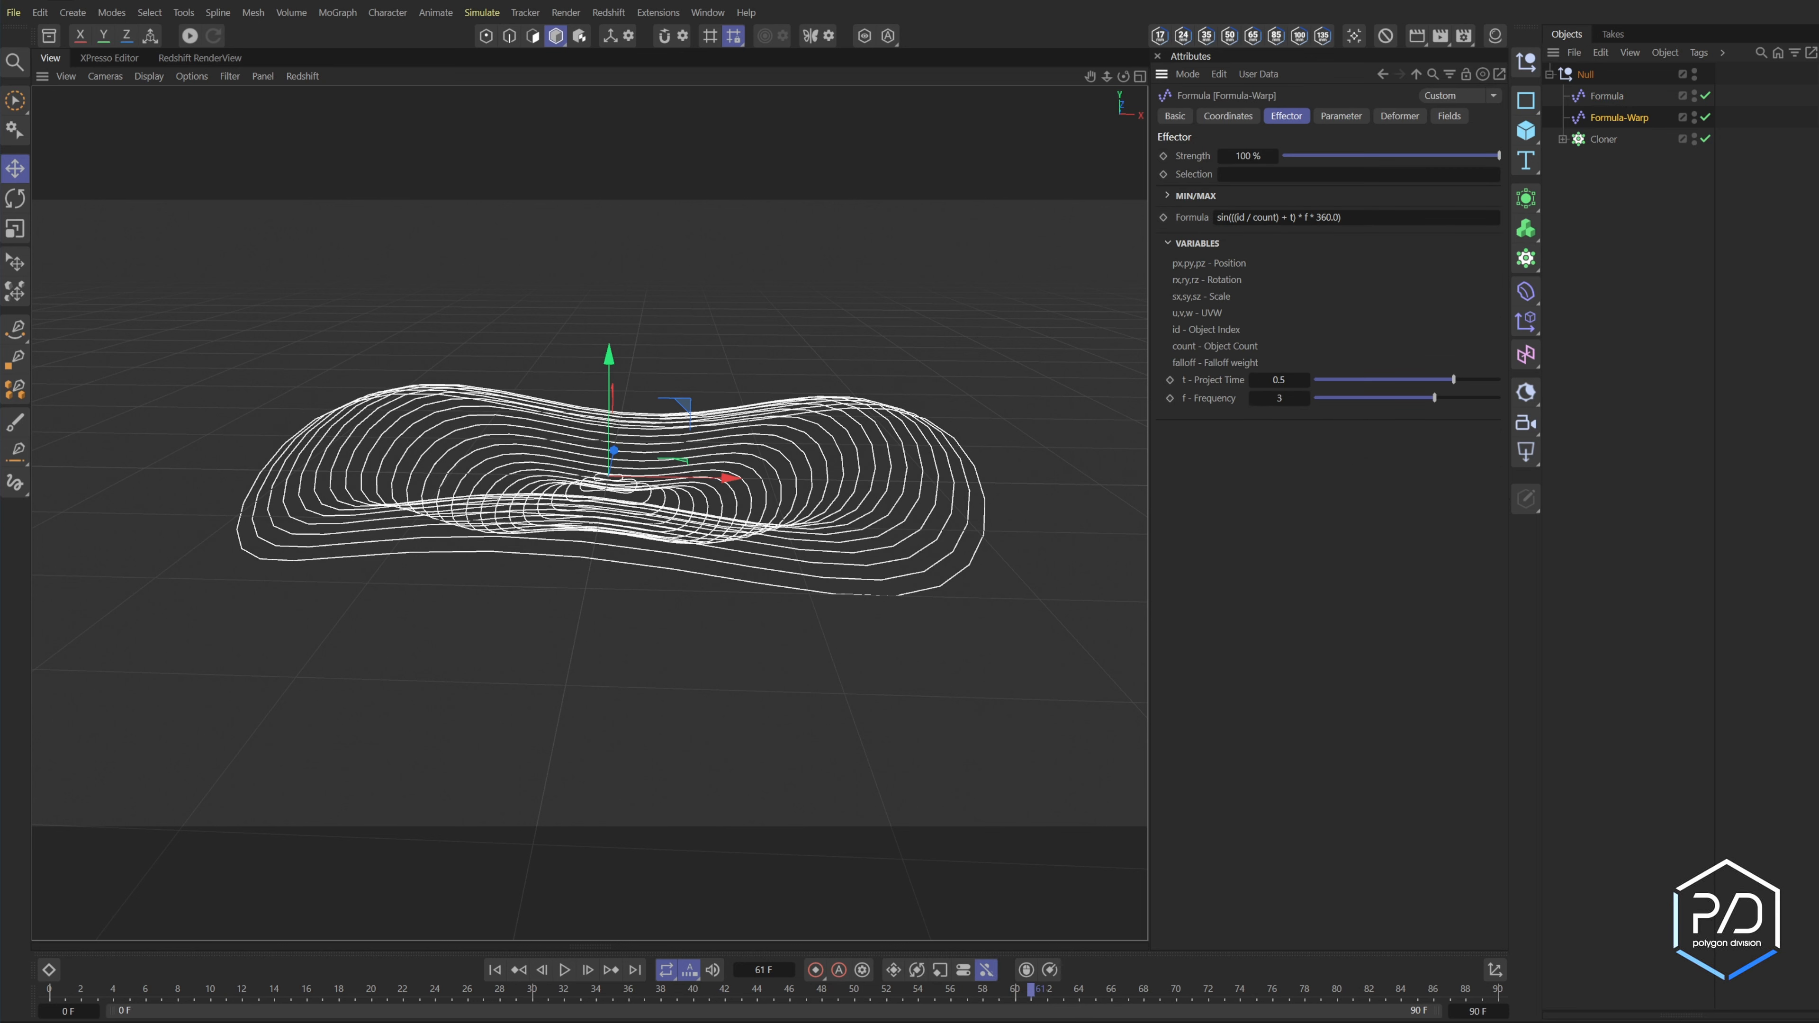
# - Extend the timeline's end to frame 179 and play back the longer animation
pyautogui.click(1475, 1011)
pyautogui.press('Return')
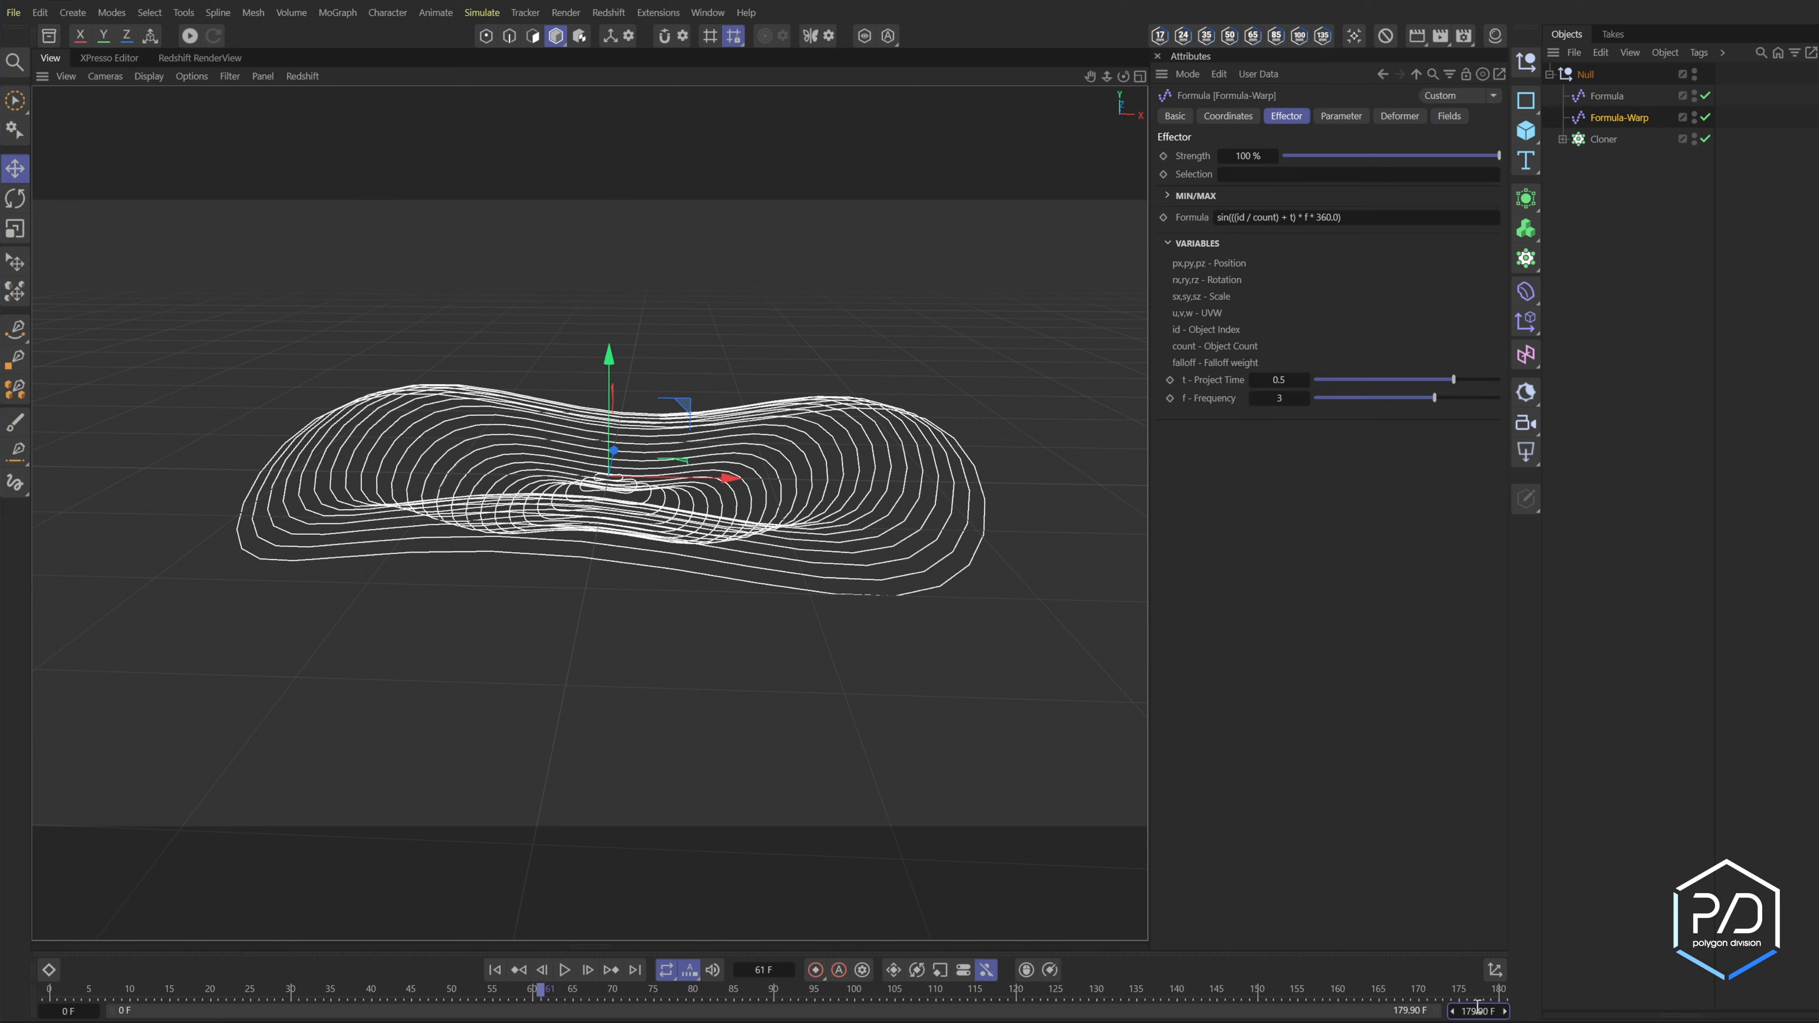
pyautogui.click(562, 972)
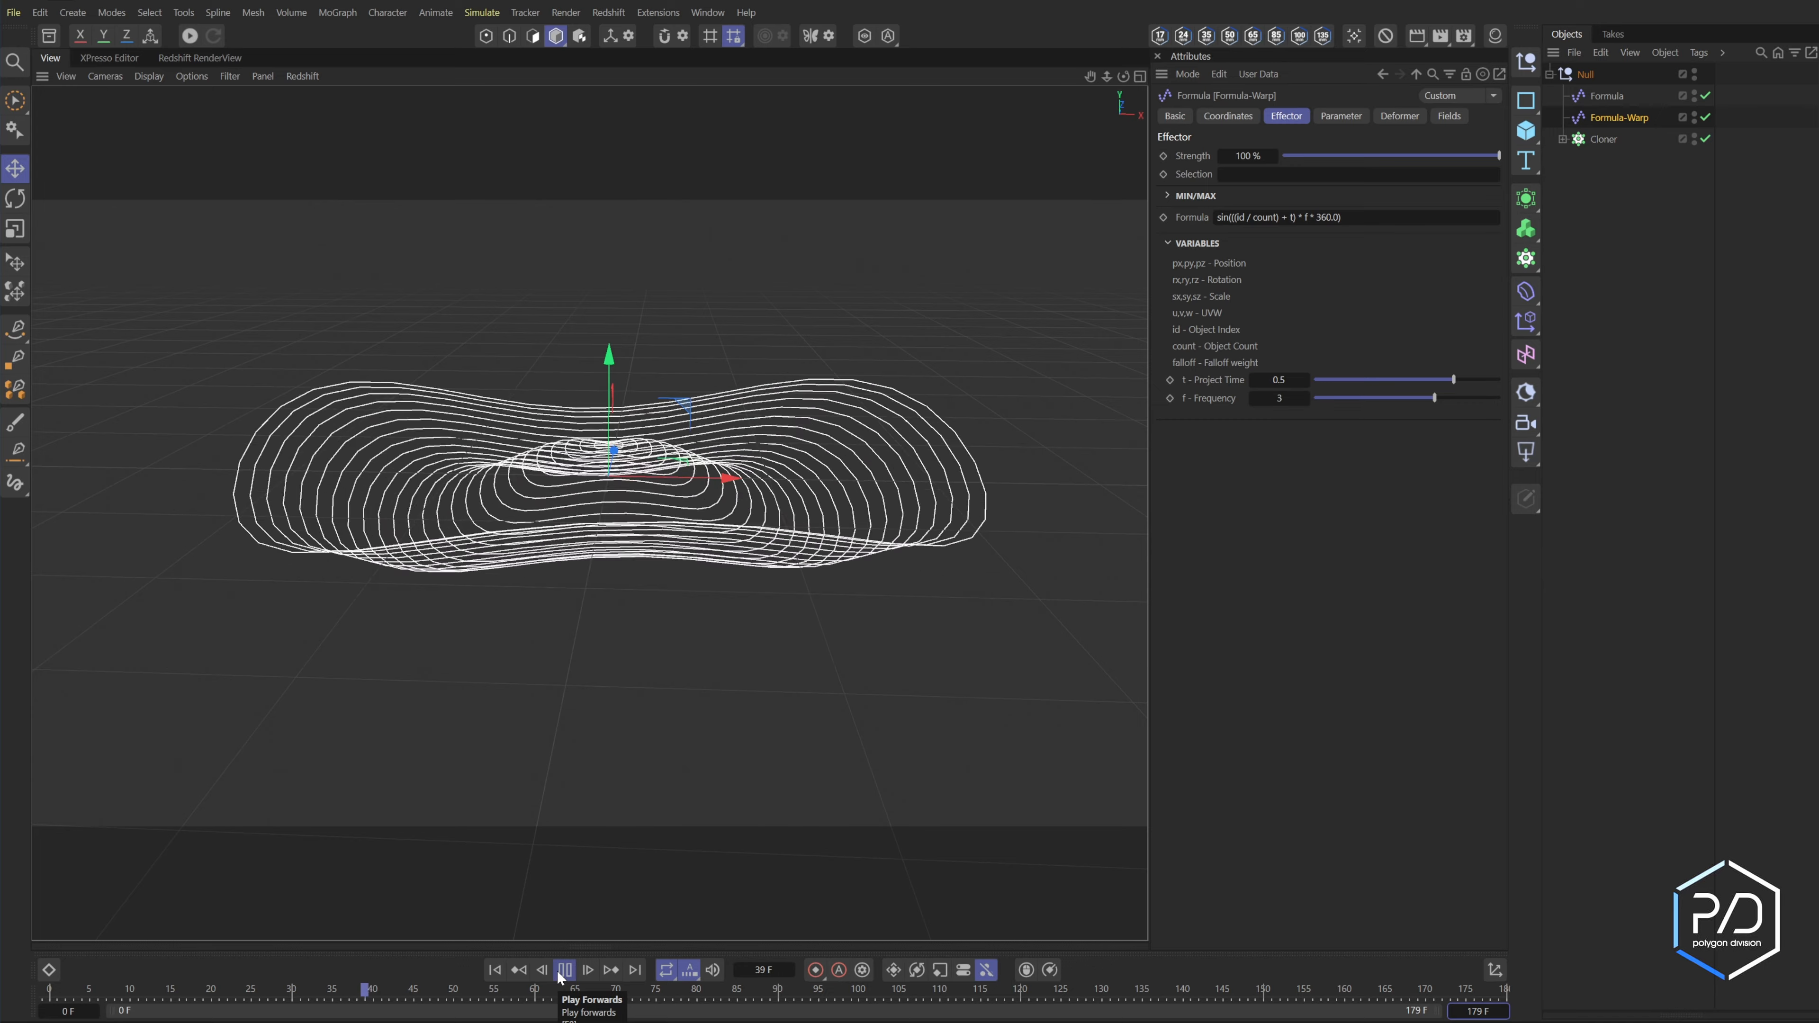
pyautogui.click(563, 972)
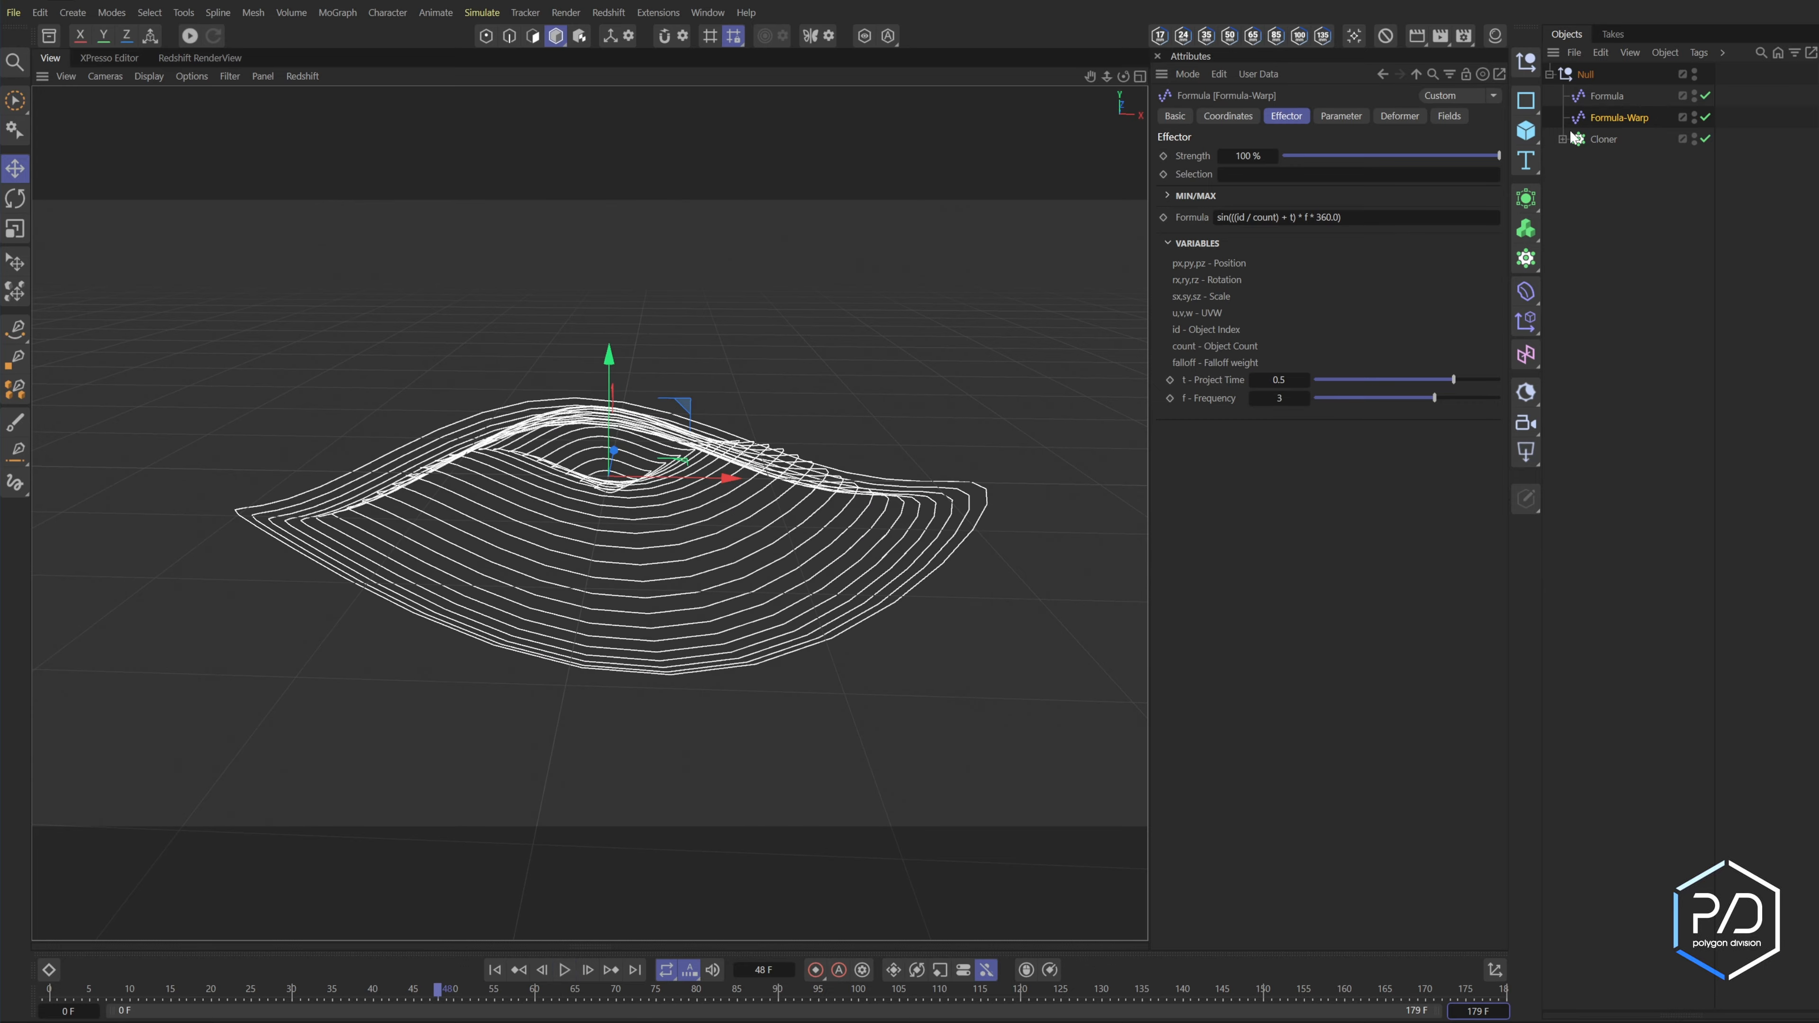
# - Rename the null holding the cloner and both Formula effectors as Lines, and nest it inside a Connect generator
pyautogui.click(1579, 74)
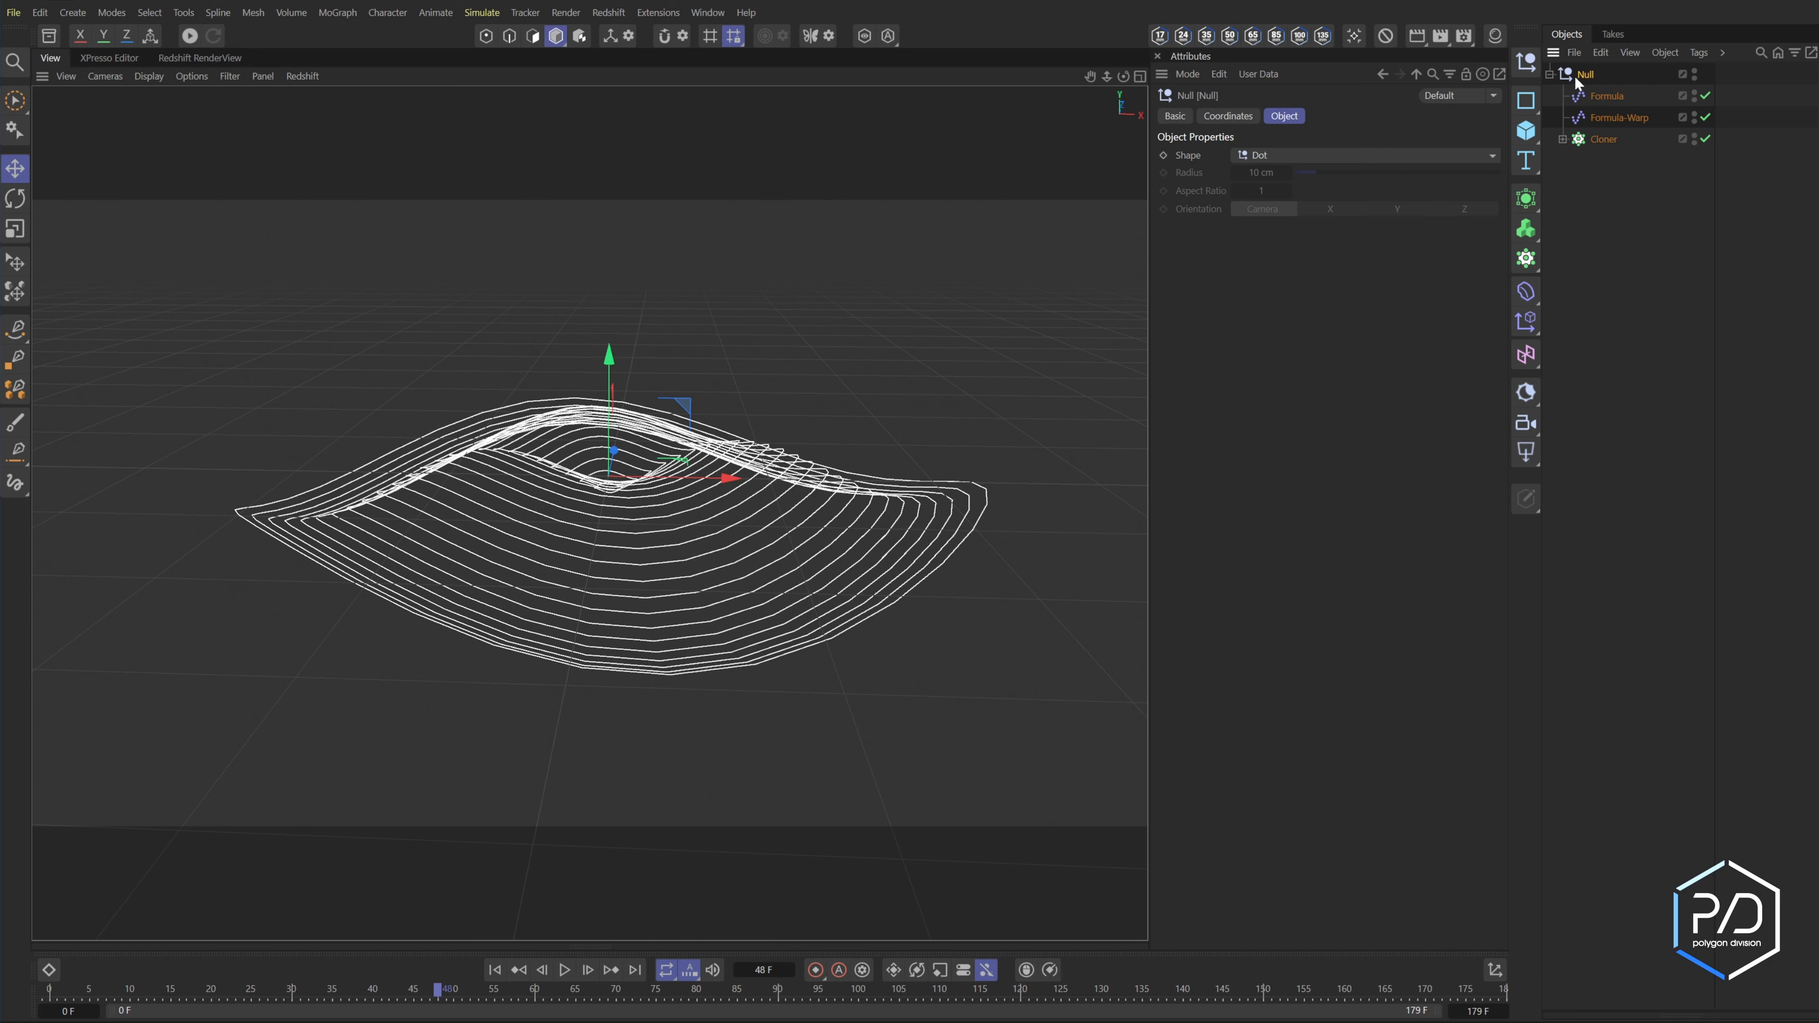
pyautogui.doubleClick(1583, 75)
pyautogui.write('Lines')
pyautogui.press('Return')
pyautogui.click(1548, 75)
pyautogui.click(1529, 204)
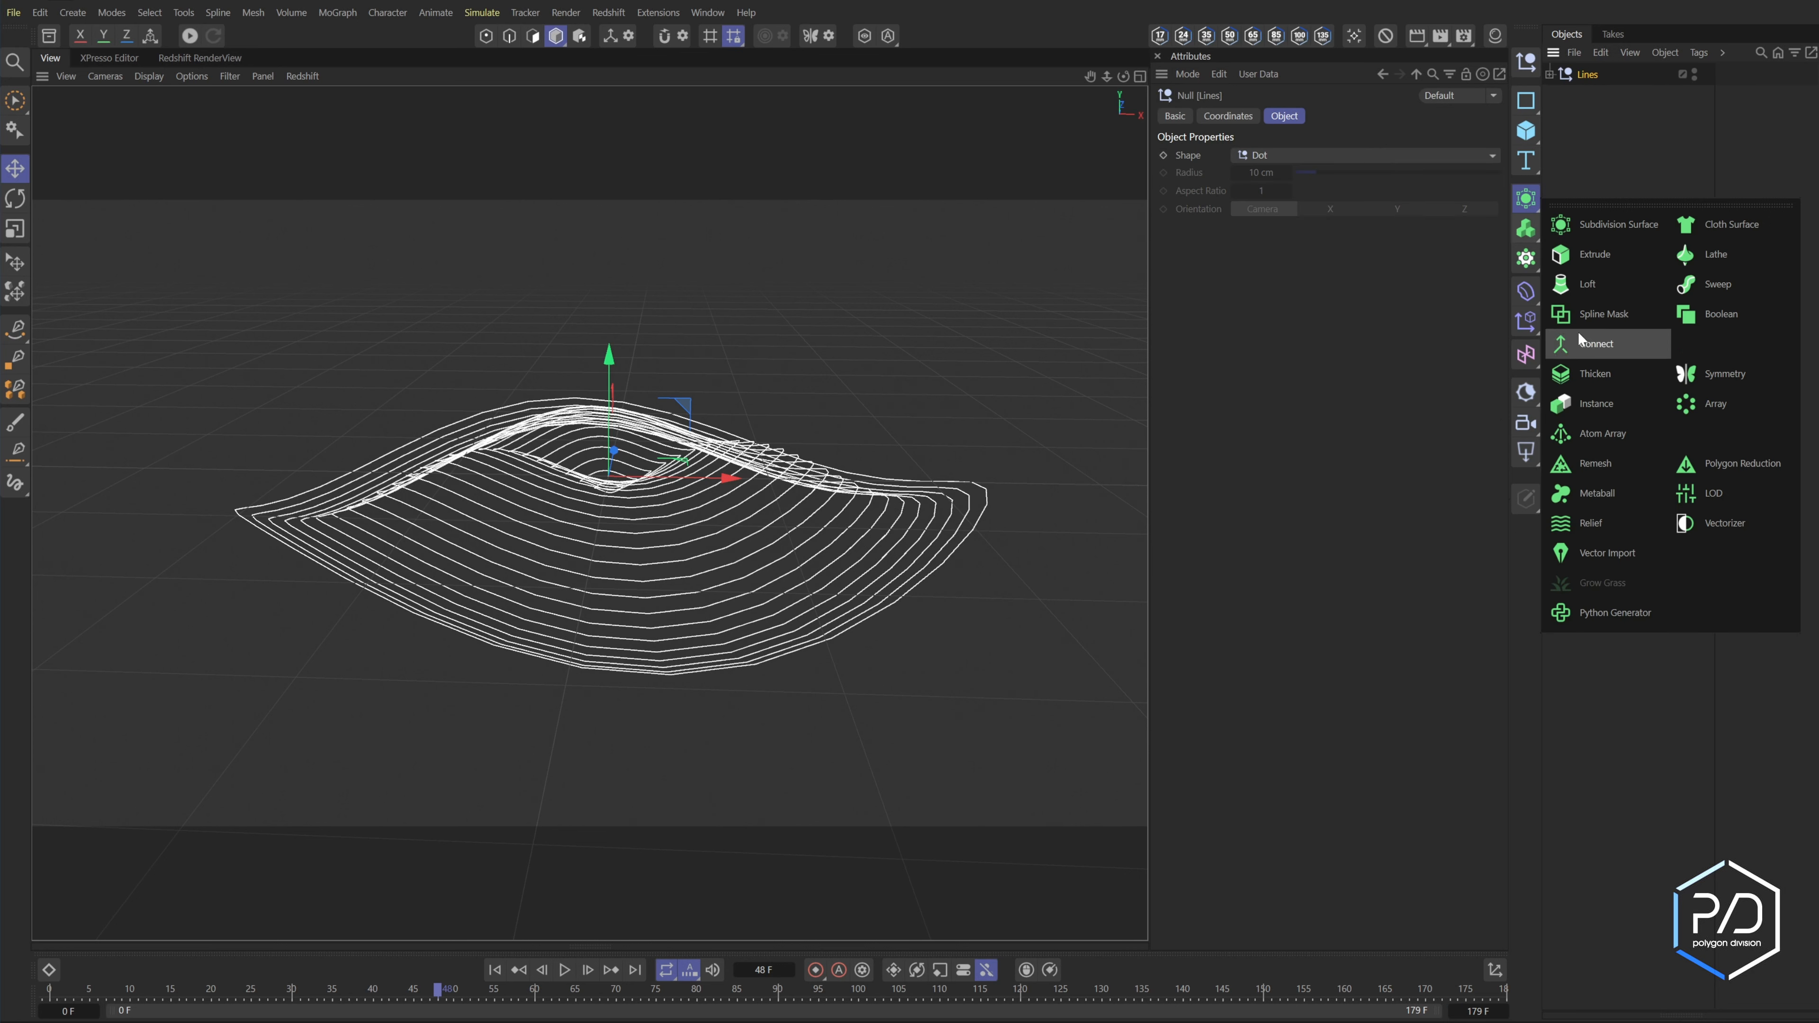
pyautogui.click(1578, 344)
# - Create a rectangle spline with a width of 2 cm and a height of 2 cm
pyautogui.click(1525, 101)
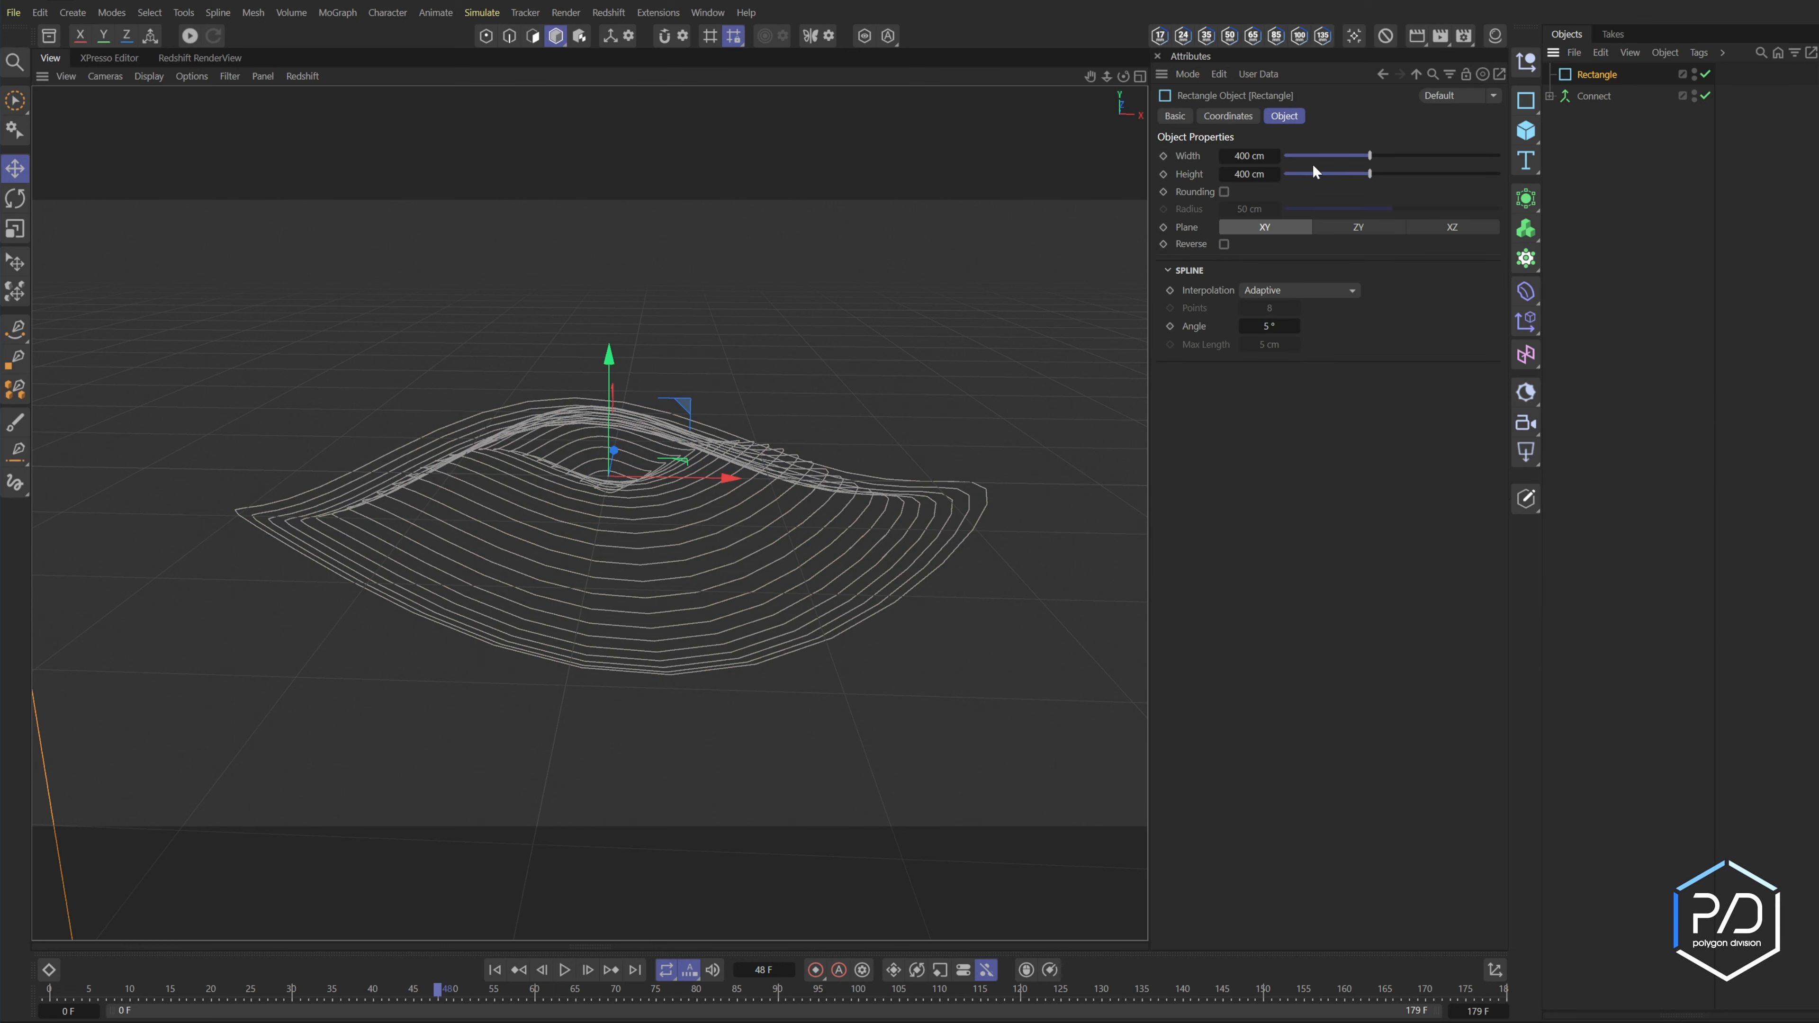
pyautogui.click(1251, 161)
pyautogui.write('2')
pyautogui.press('Tab')
pyautogui.write('2')
pyautogui.press('Return')
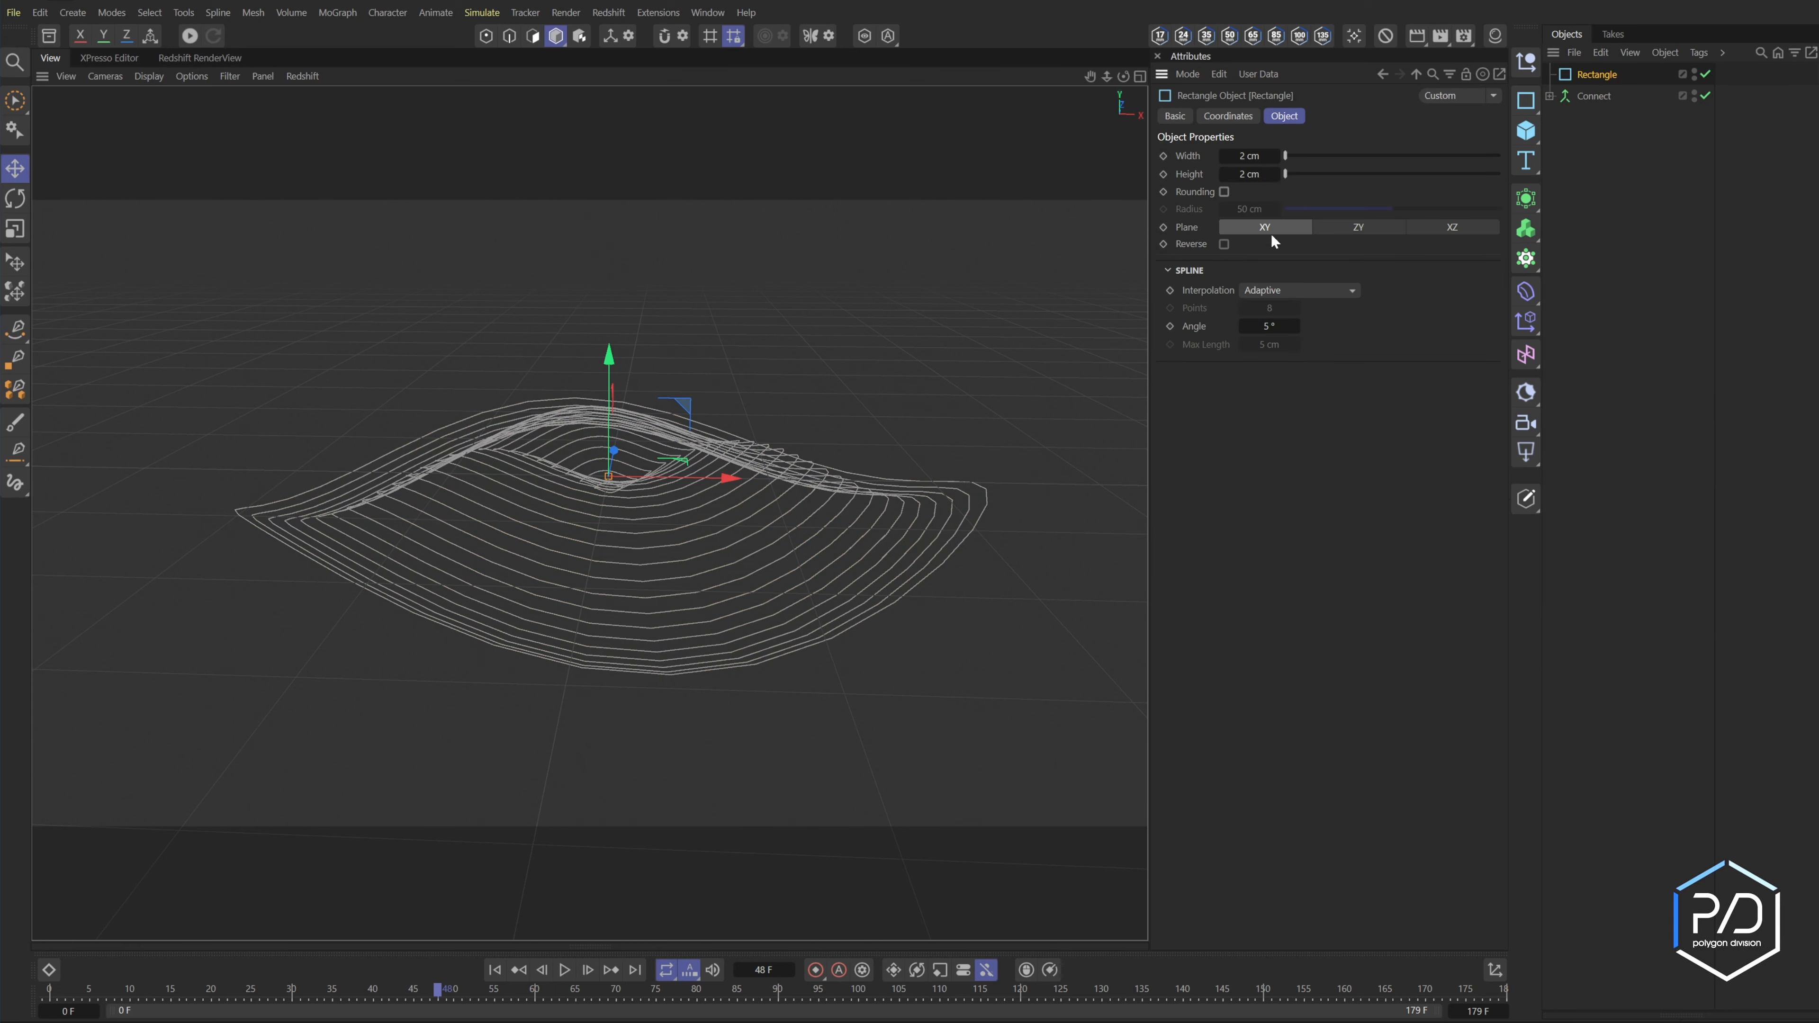
# - Put the Rectangle and Connect objects inside a Sweep generator, and display polygon edges over the shaded surface
pyautogui.click(1526, 198)
pyautogui.keyDown('alt'); pyautogui.click(1717, 283); pyautogui.keyUp('alt')
pyautogui.click(1614, 113)
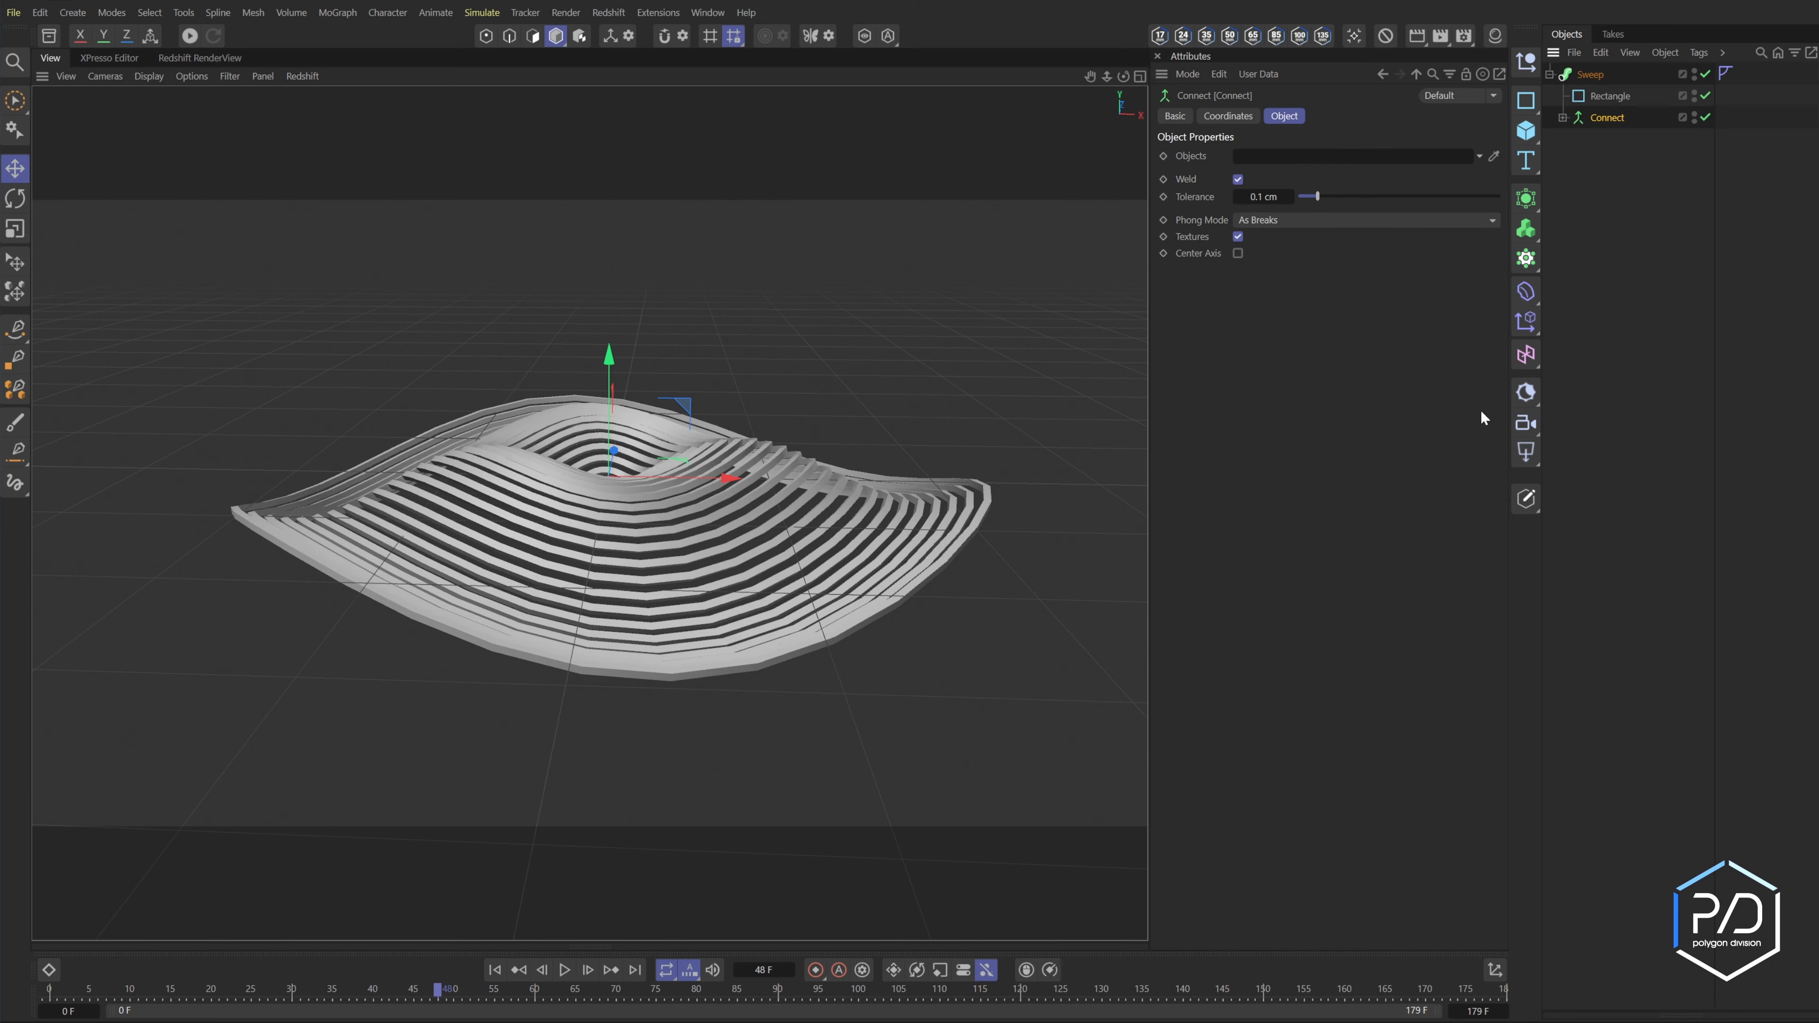
pyautogui.press('n')
pyautogui.press('b')
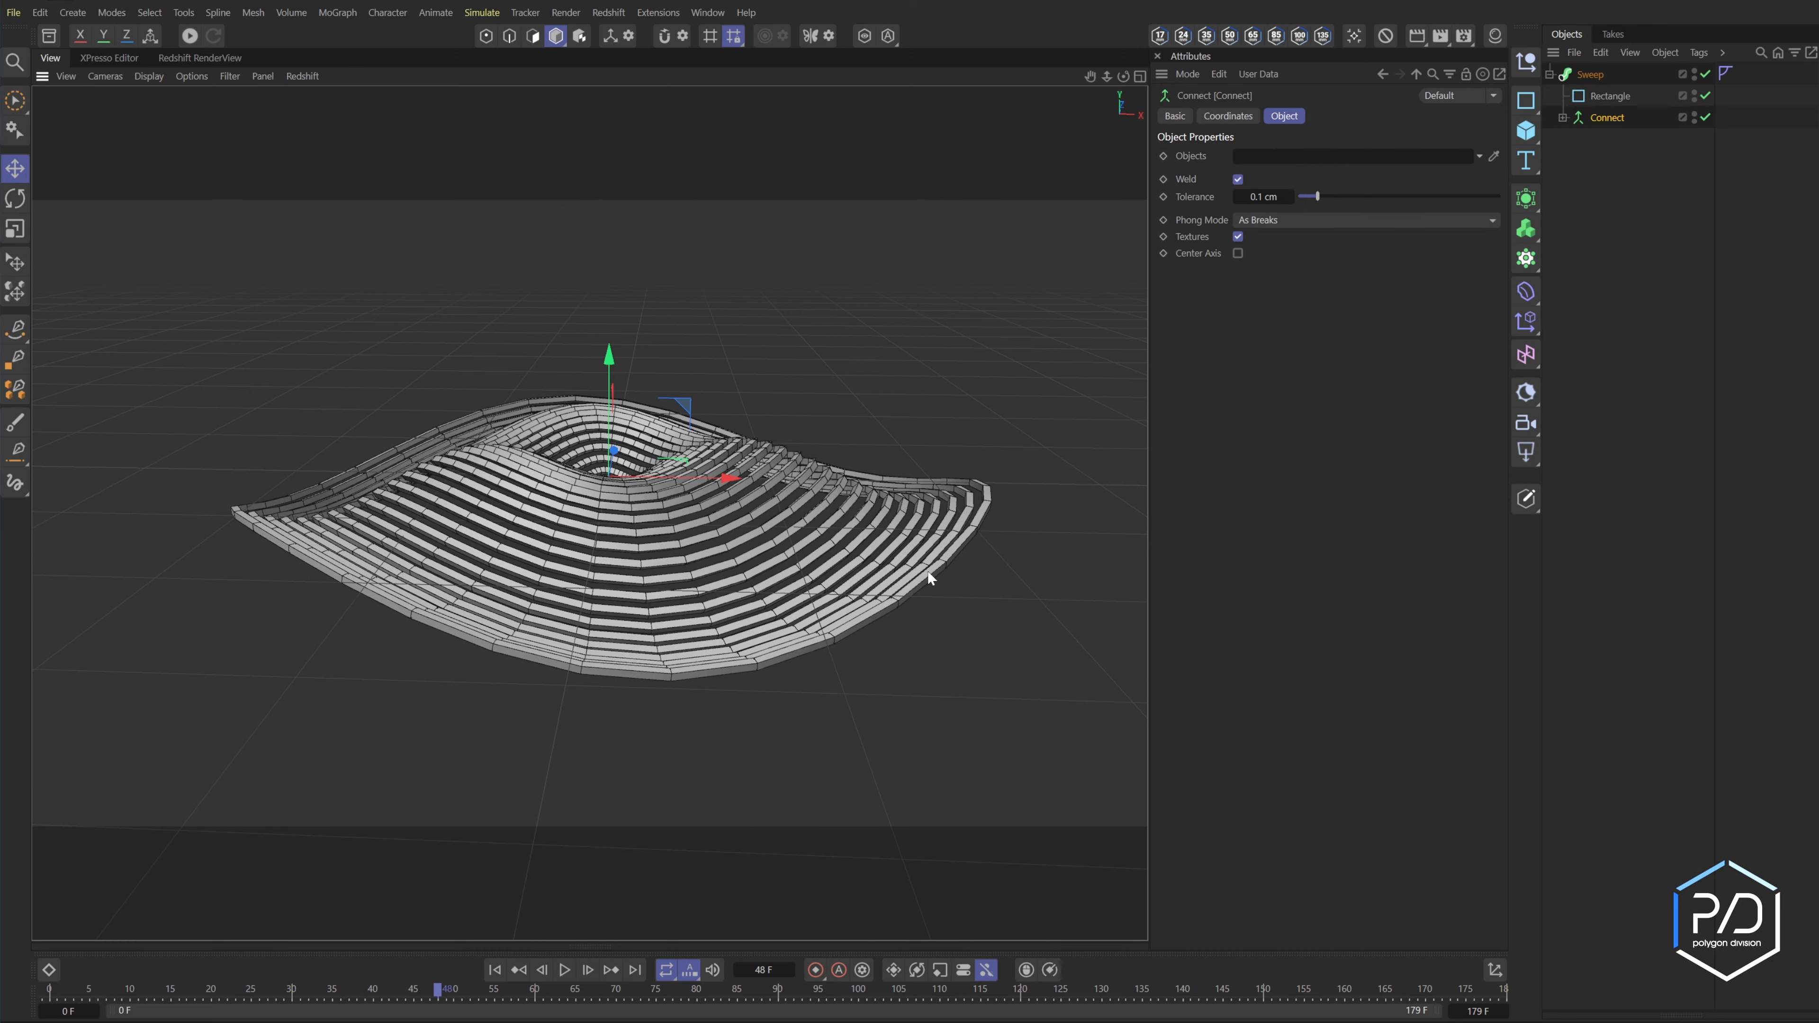
pyautogui.keyDown('alt'); pyautogui.moveTo(927, 570); pyautogui.dragTo(990, 538, button='right'); pyautogui.keyUp('alt')
pyautogui.moveTo(972, 537)
pyautogui.keyDown('alt'); pyautogui.mouseDown()
pyautogui.moveTo(949, 550)
pyautogui.moveTo(994, 513)
pyautogui.mouseUp(); pyautogui.keyUp('alt')
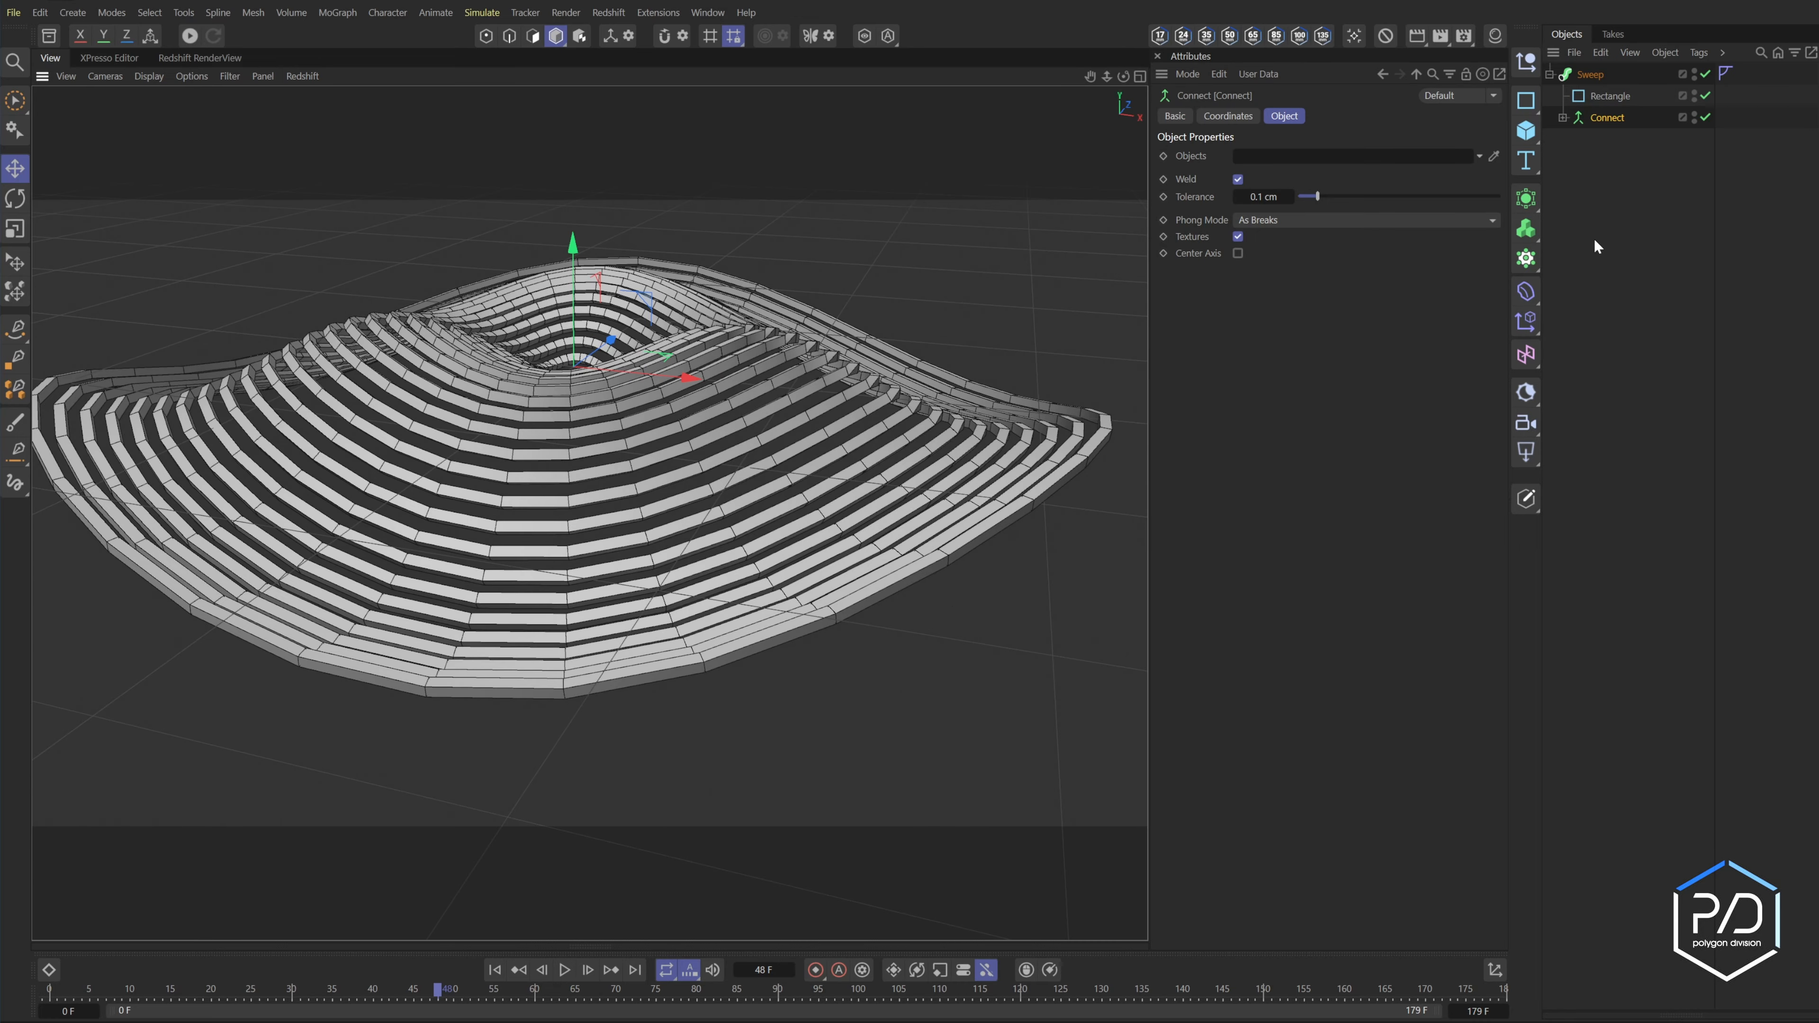
# - Set the cloned Circle's uniform interpolation to 20 points
pyautogui.click(1562, 118)
pyautogui.click(1631, 226)
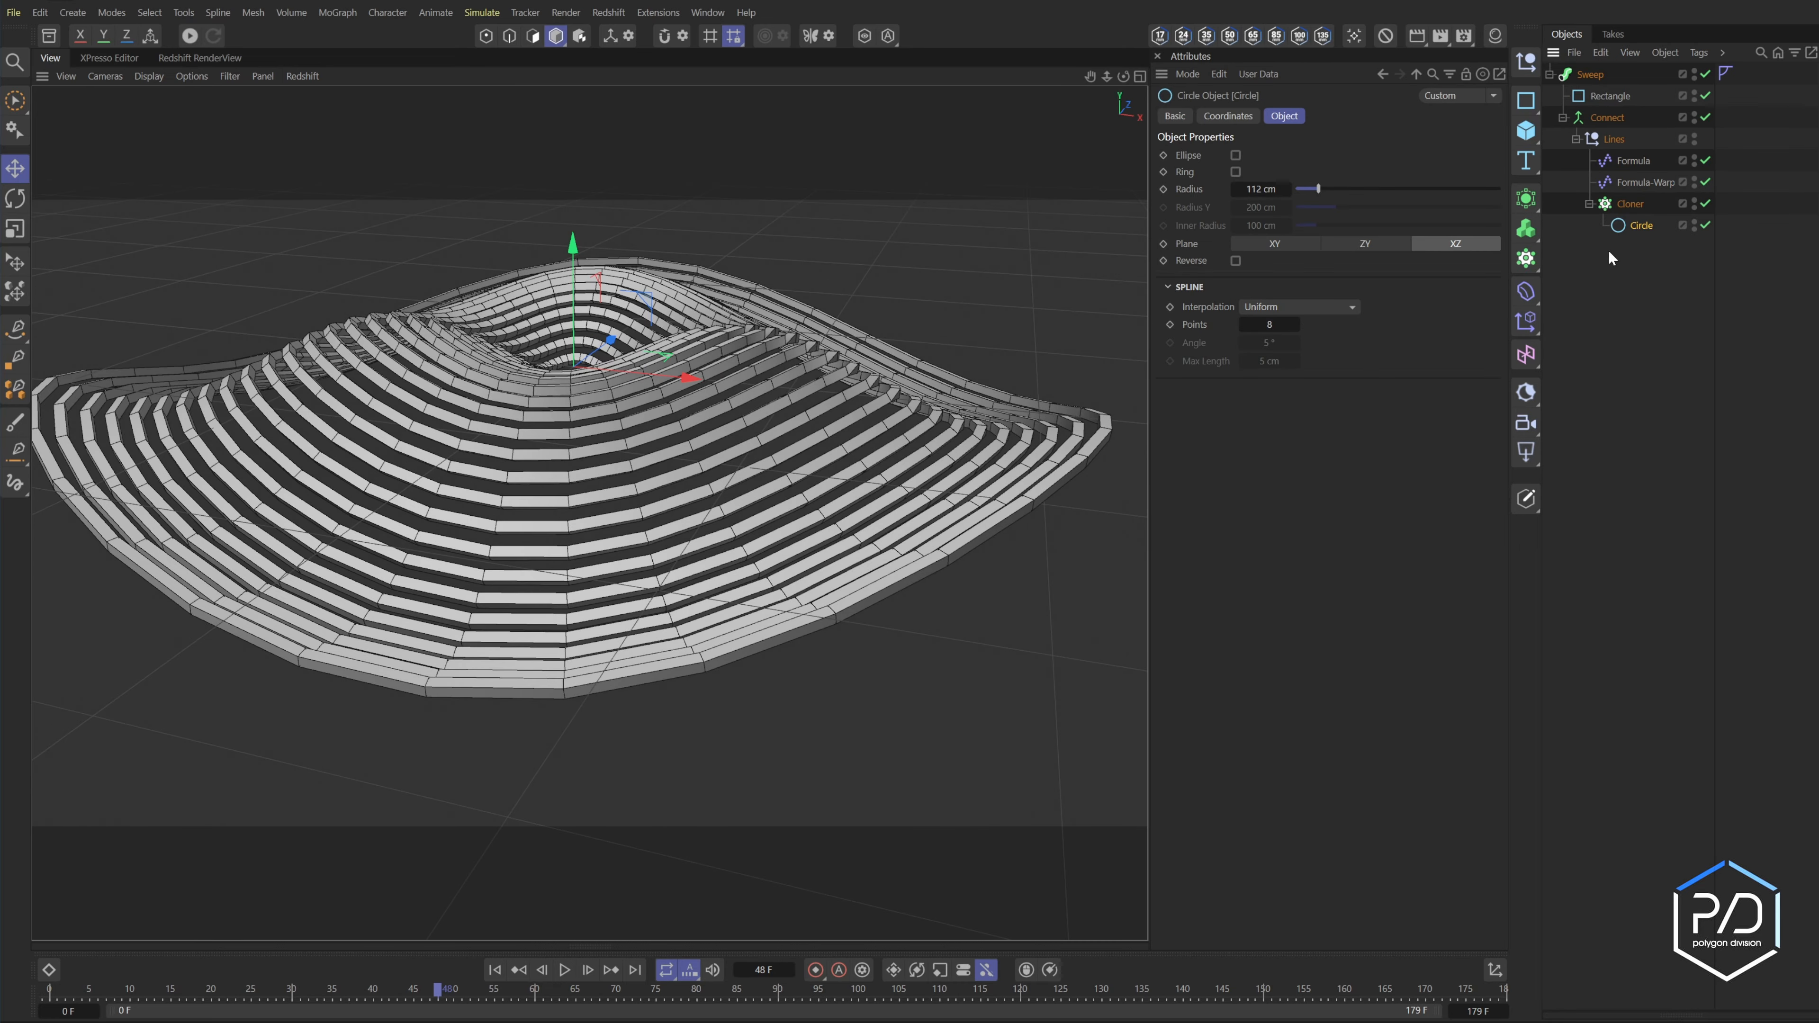
pyautogui.click(1293, 326)
pyautogui.press('Return')
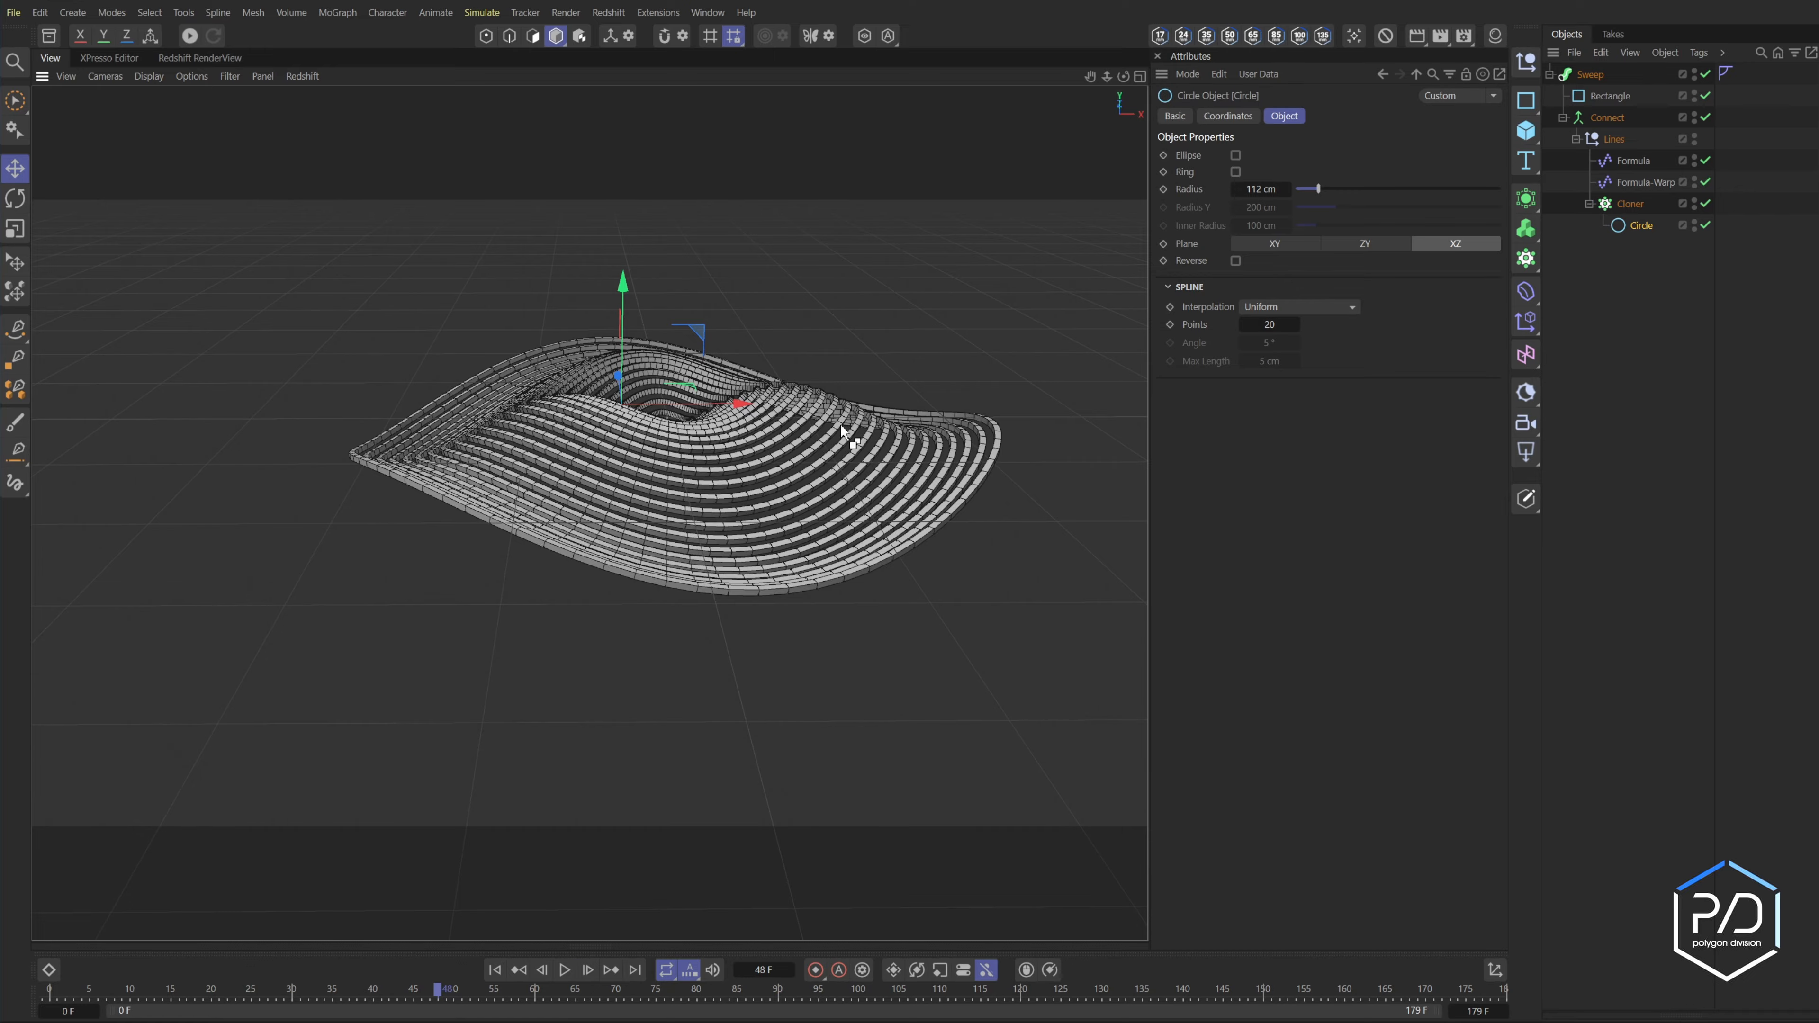
# - Play back the swept ripple animation to check the denser circles
pyautogui.click(569, 973)
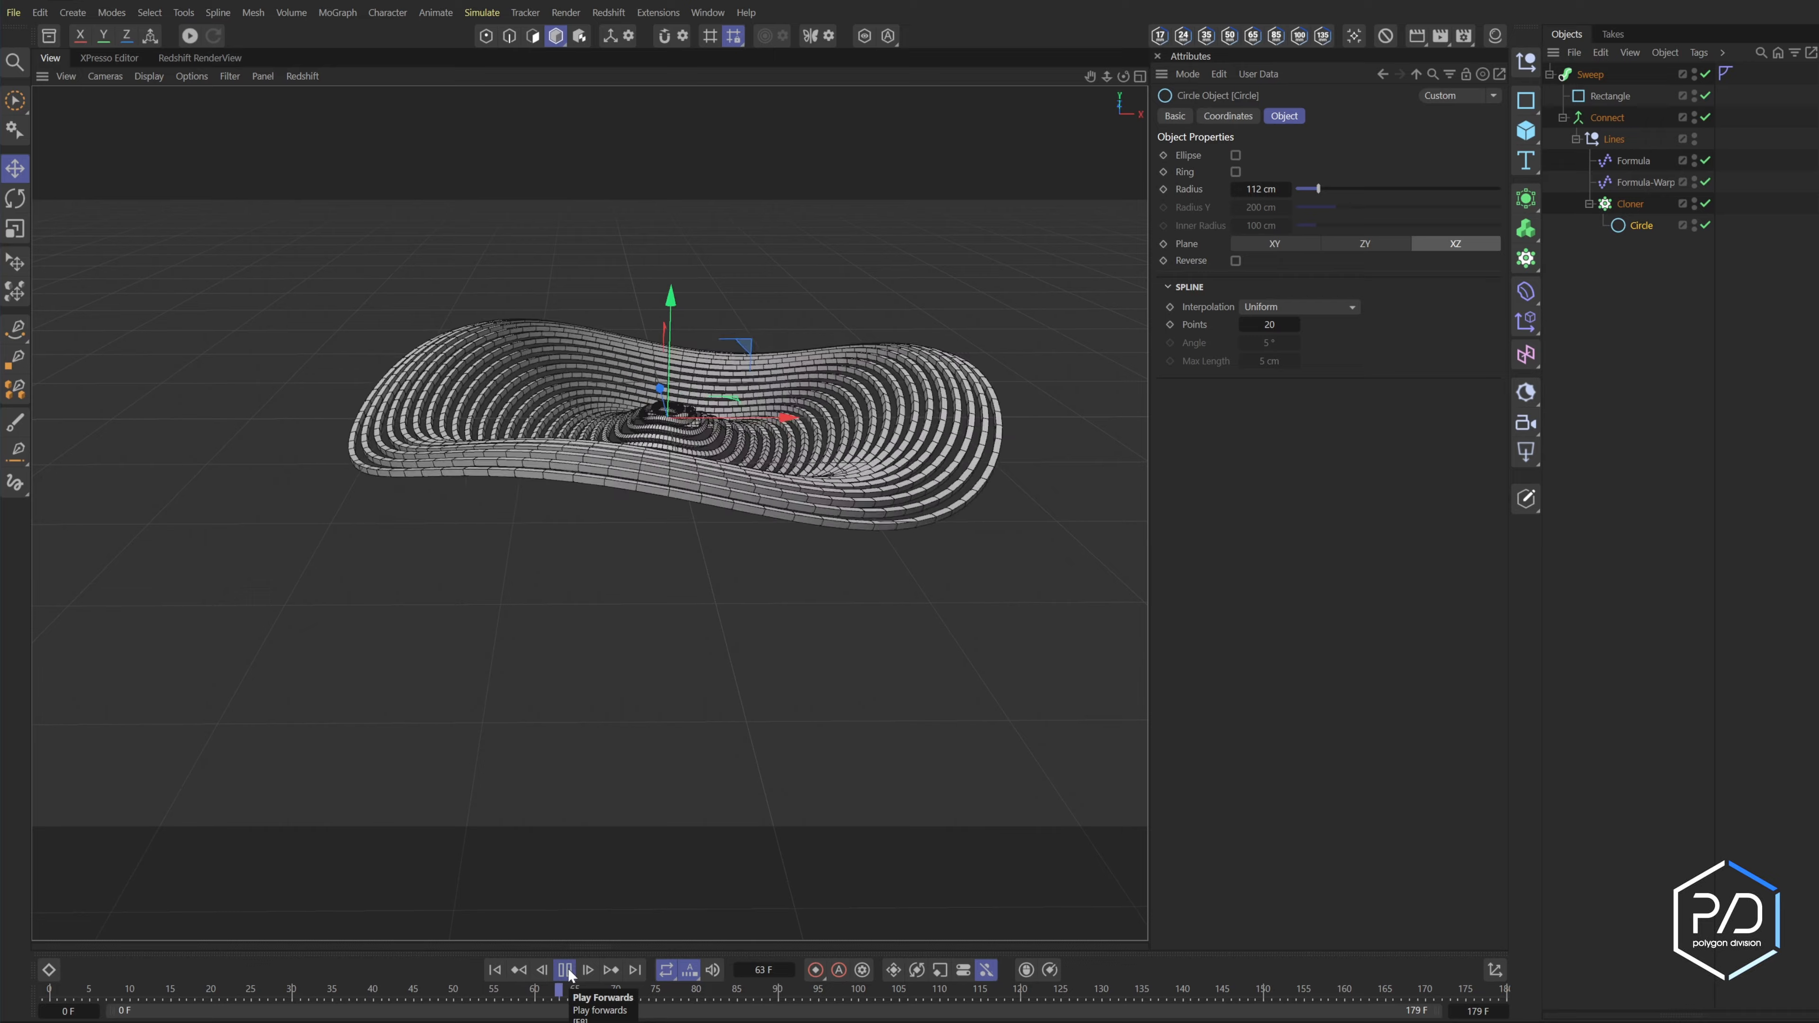
pyautogui.click(566, 970)
# - Inspect the swept strips up close, and turn off the Sweep's Banking, Use Rail Direction and Use Rail Scale options
pyautogui.click(889, 423)
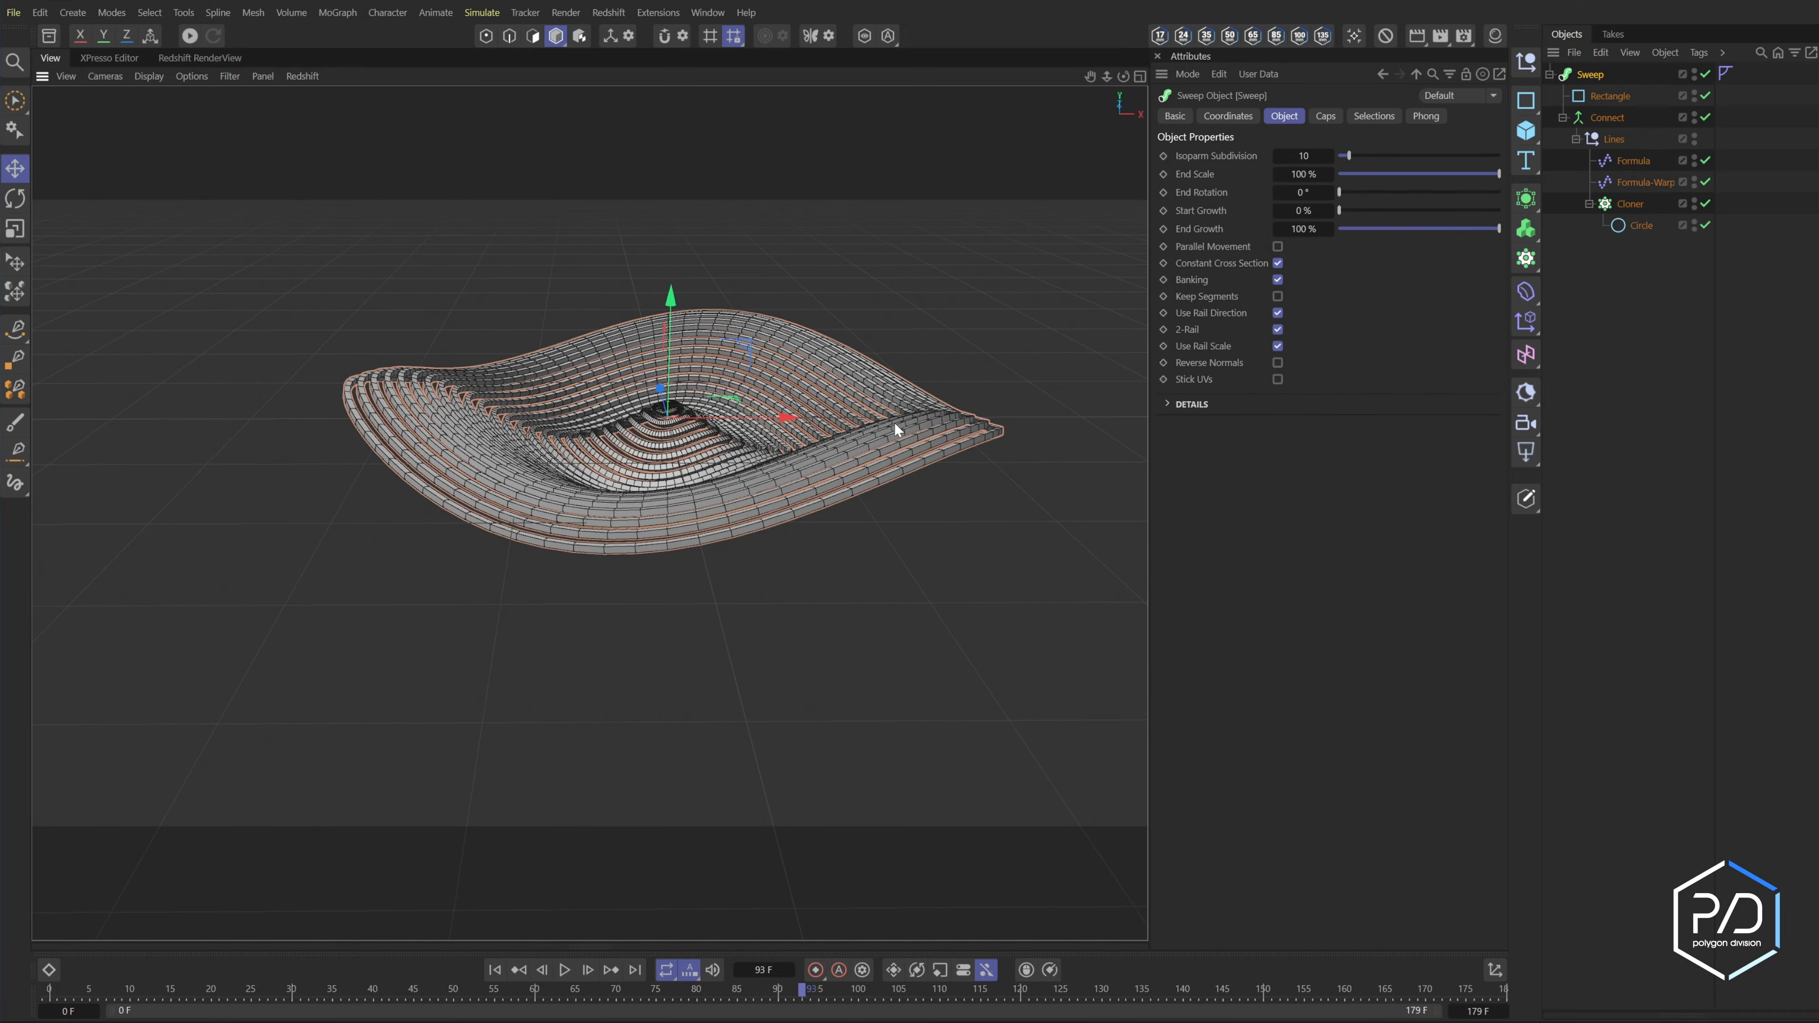
pyautogui.scroll(3, 894, 422)
pyautogui.keyDown('alt'); pyautogui.moveTo(894, 422); pyautogui.dragTo(947, 435); pyautogui.keyUp('alt')
pyautogui.middleClick(911, 497)
pyautogui.middleClick(493, 385)
pyautogui.keyDown('alt'); pyautogui.moveTo(683, 537); pyautogui.dragTo(300, 537); pyautogui.keyUp('alt')
pyautogui.keyDown('alt'); pyautogui.moveTo(750, 499); pyautogui.dragTo(842, 463, button='right'); pyautogui.keyUp('alt')
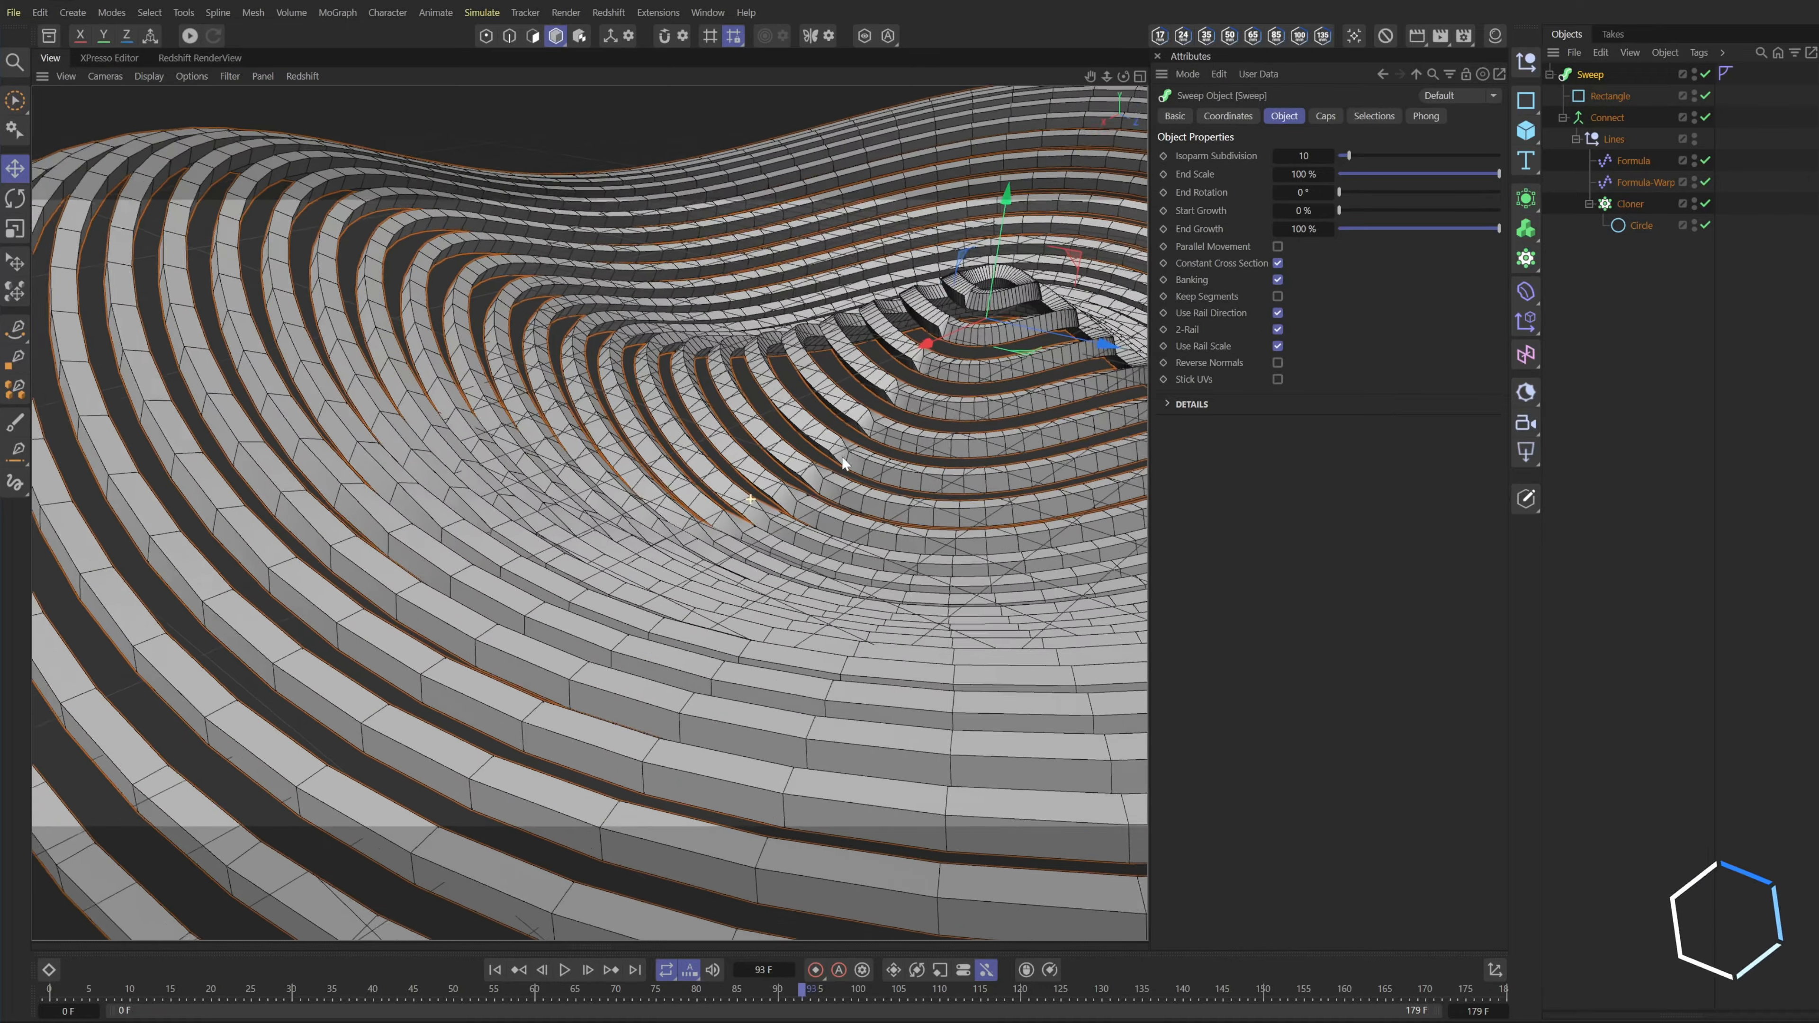
pyautogui.keyDown('alt'); pyautogui.moveTo(842, 456); pyautogui.dragTo(870, 465); pyautogui.keyUp('alt')
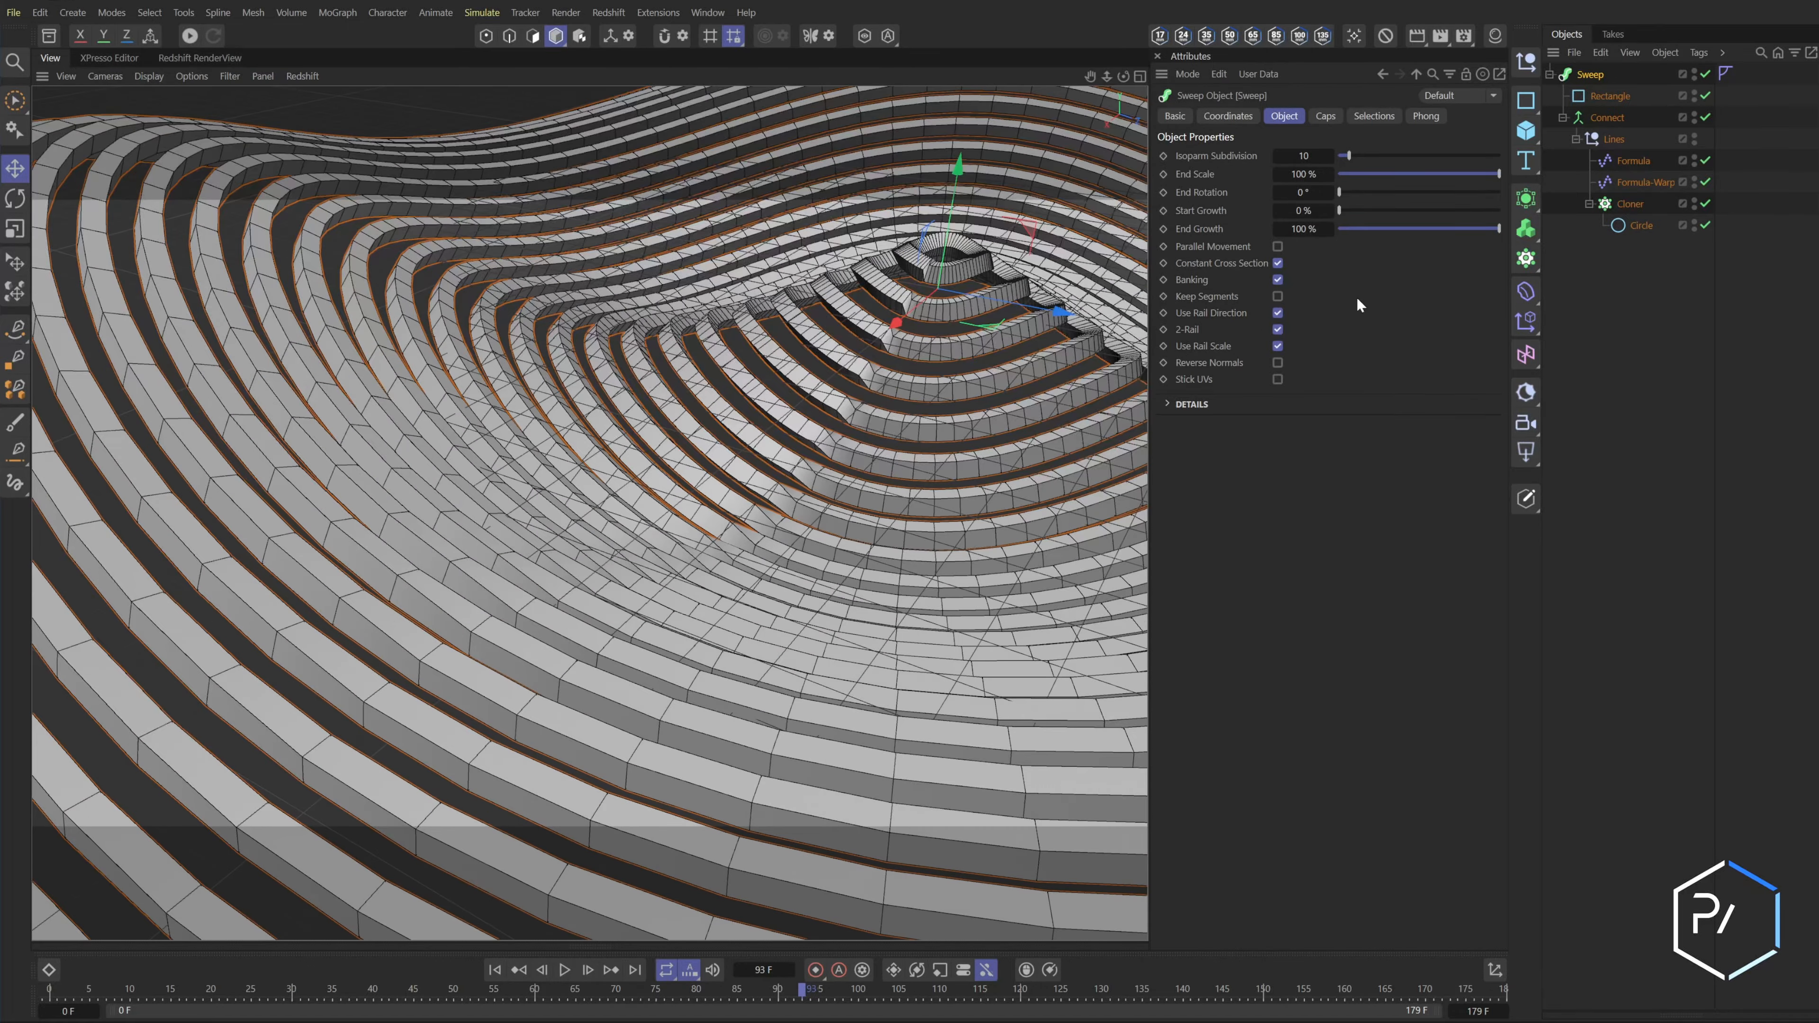
pyautogui.click(1277, 280)
pyautogui.click(1278, 313)
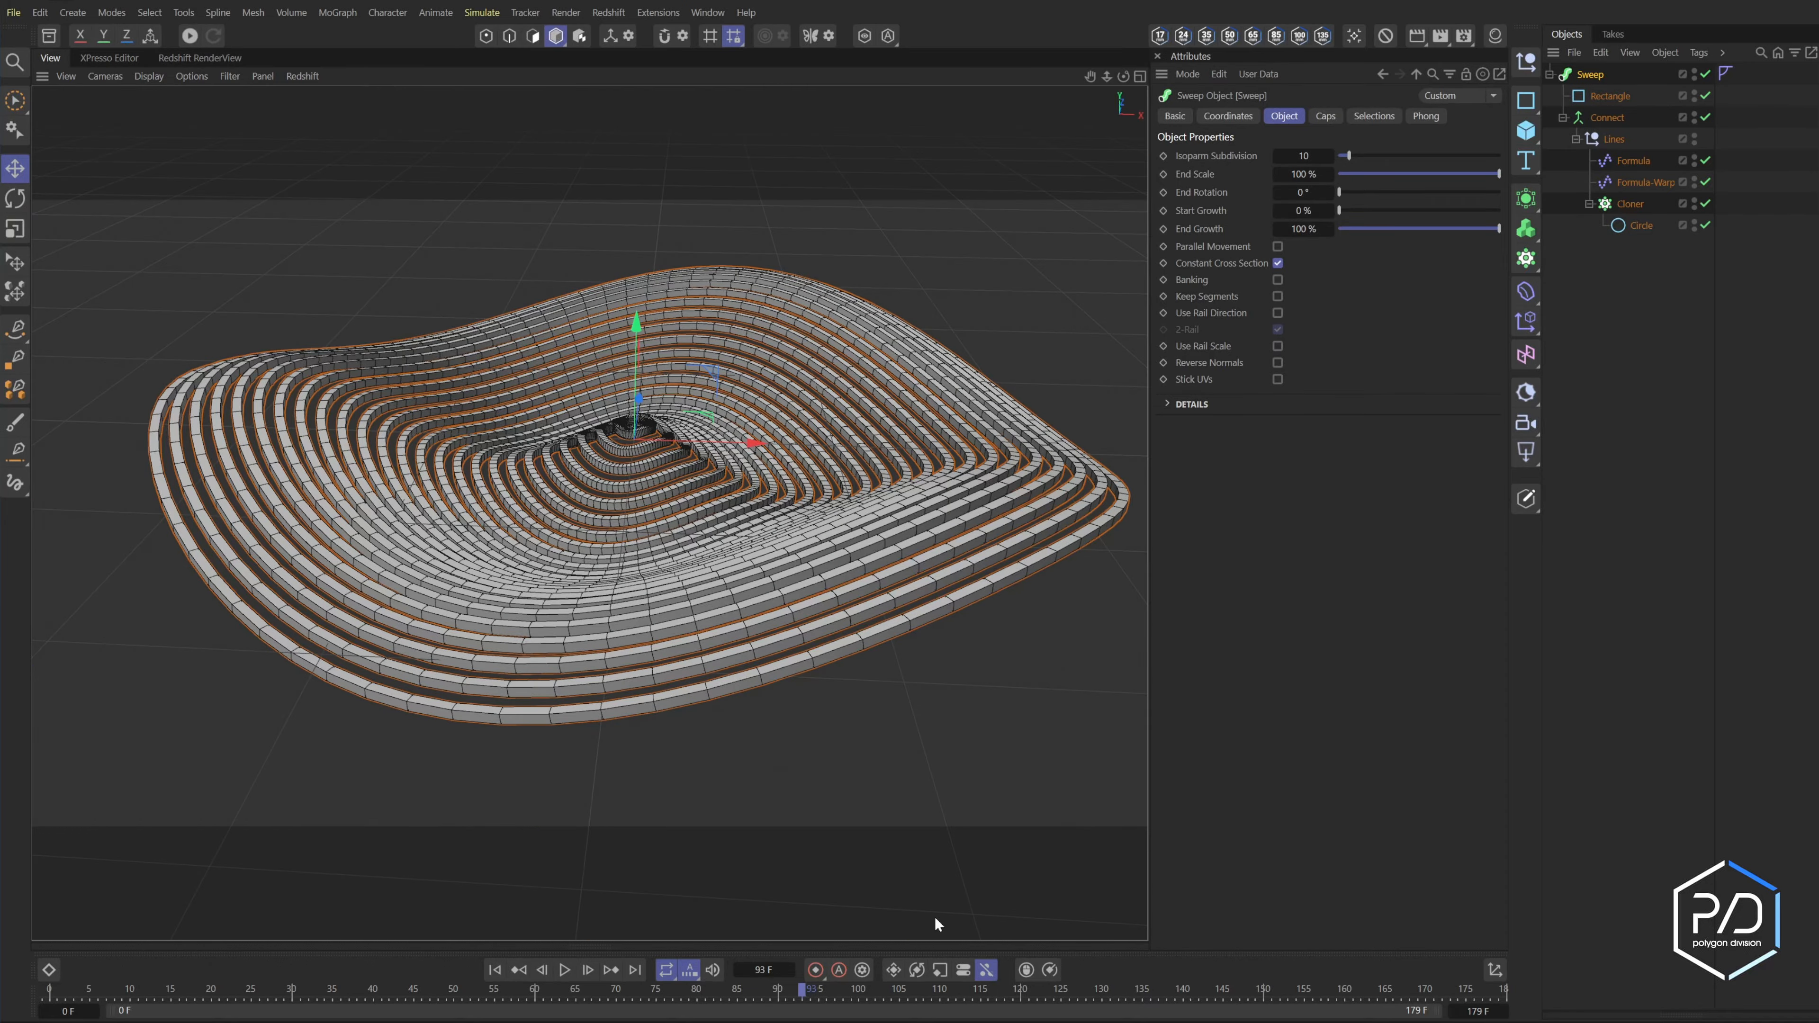
# - Play back the corrected sweep animation and return the timeline to frame 0
pyautogui.click(563, 970)
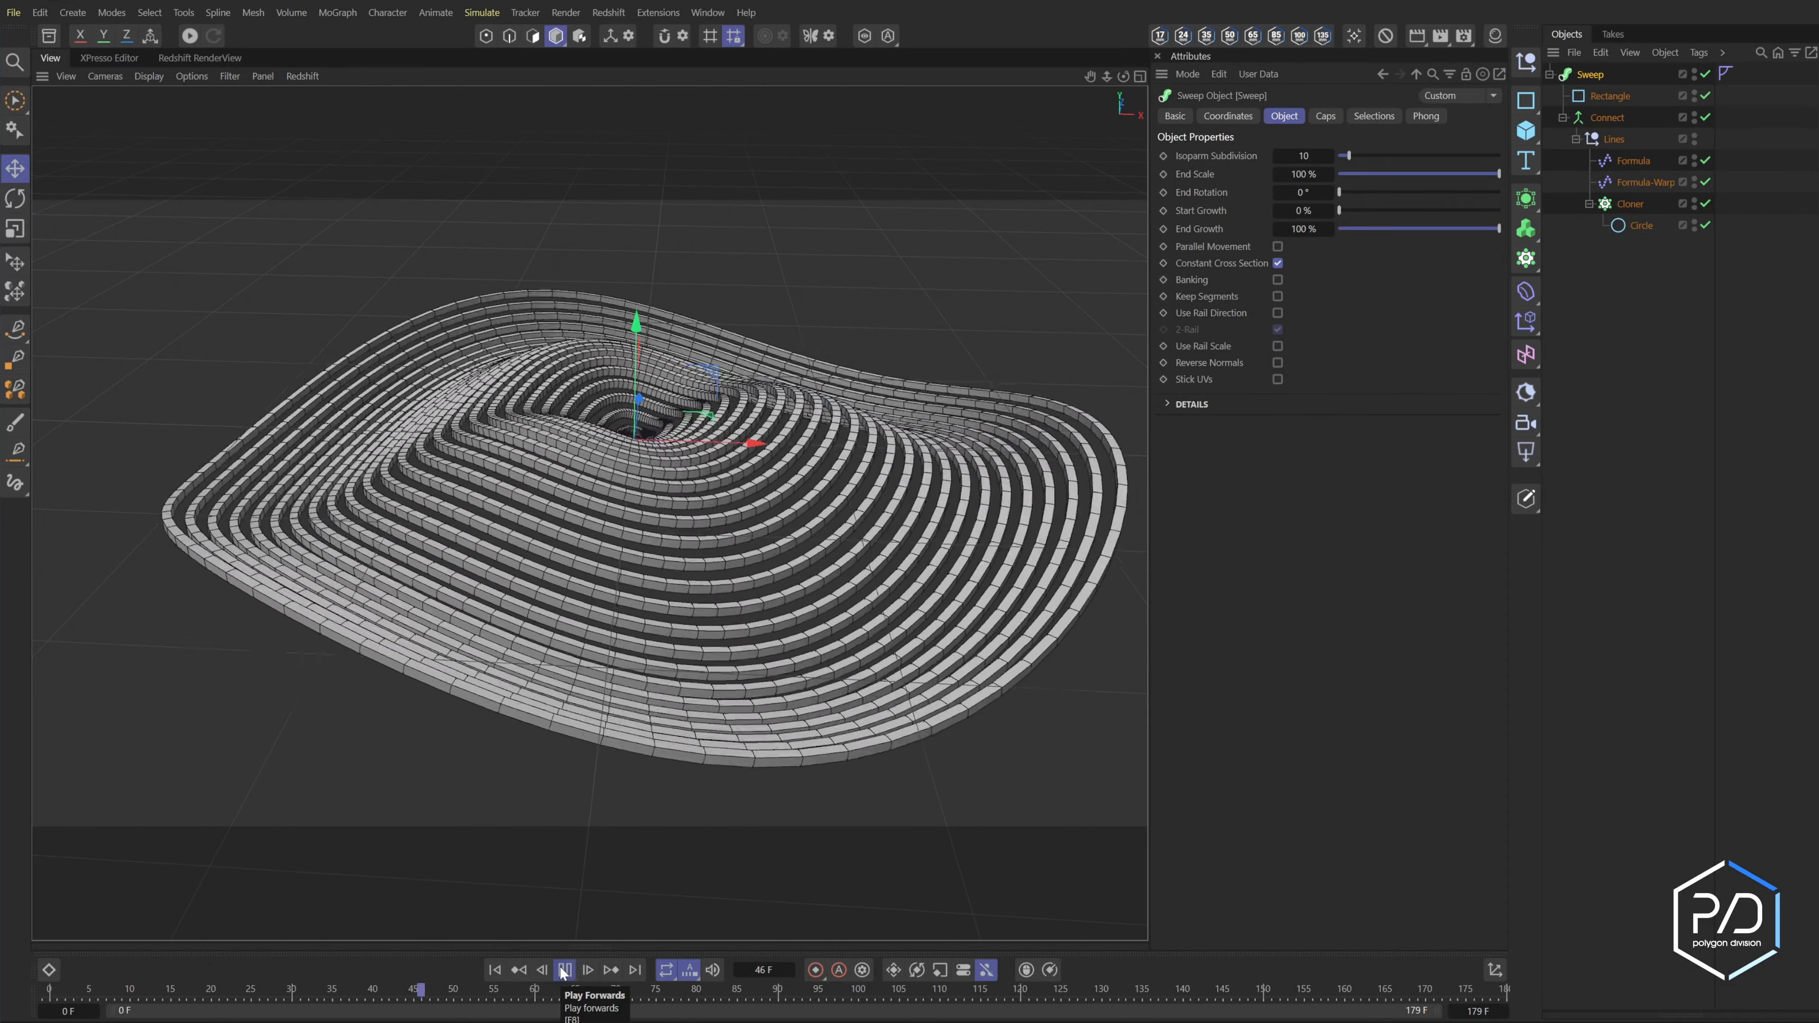
pyautogui.click(563, 969)
pyautogui.click(503, 975)
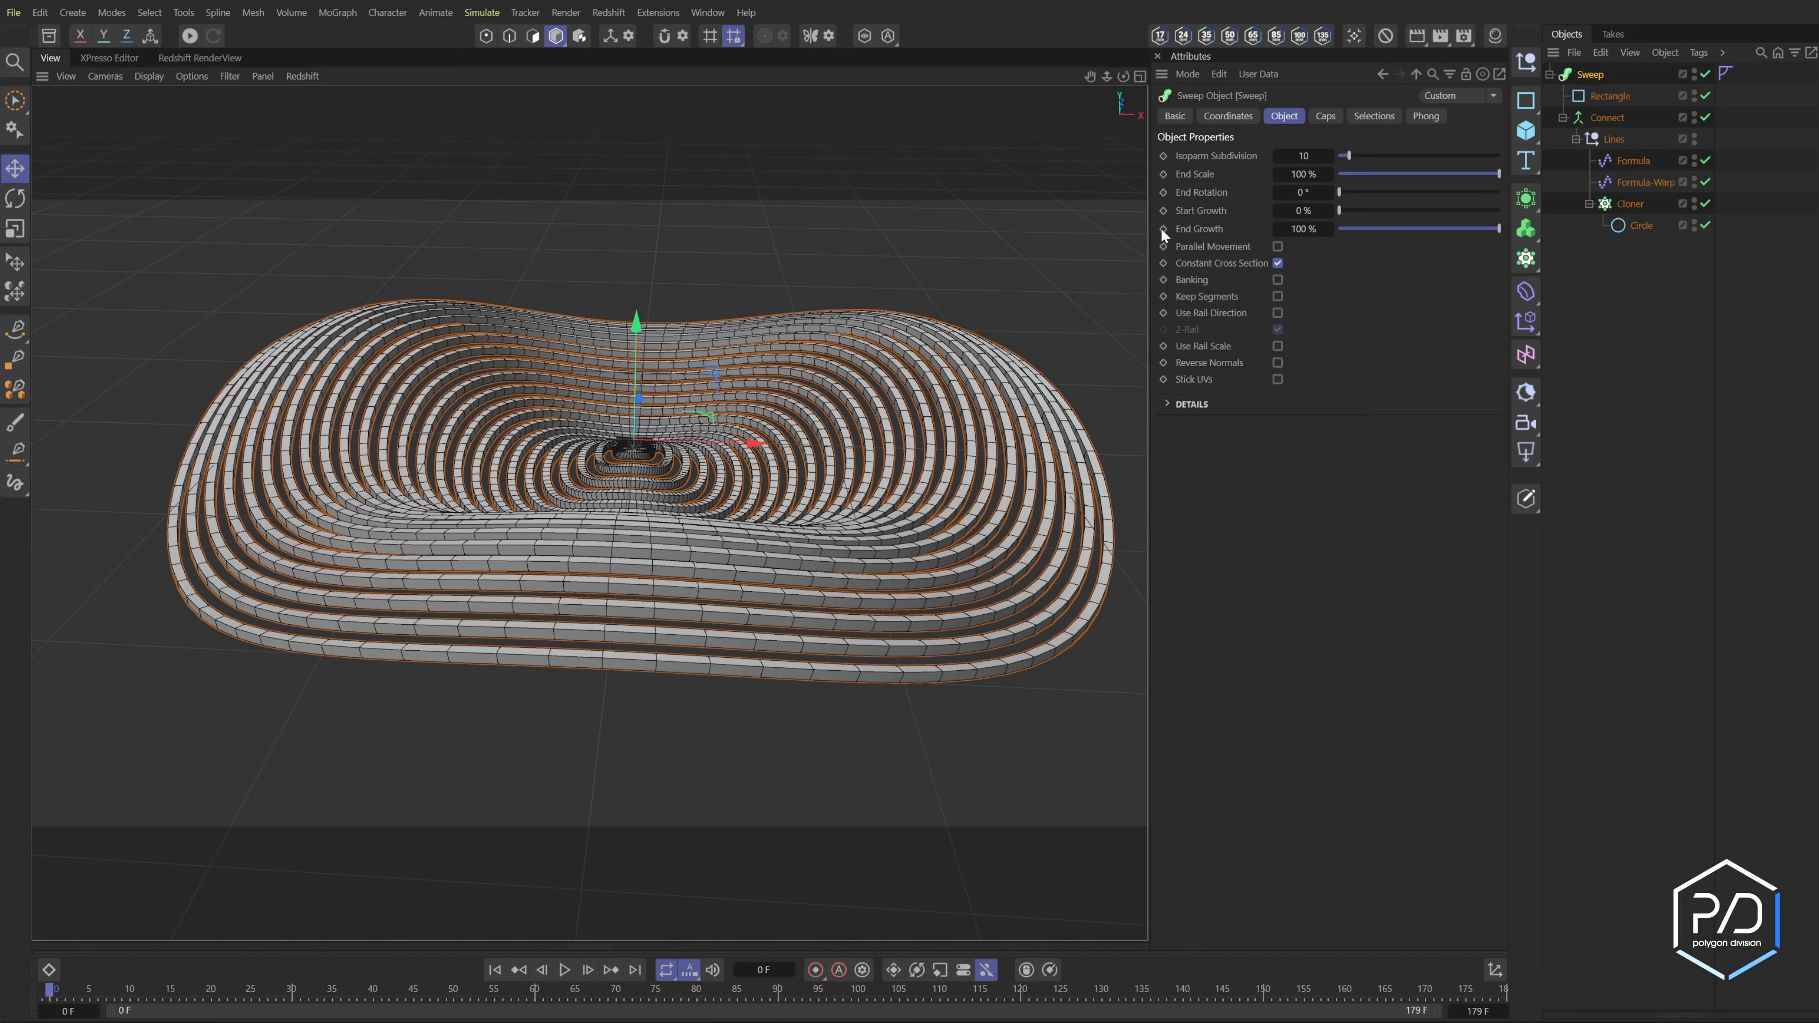
# - Collapse the Sweep's hierarchy and rename the Sweep as Lines
pyautogui.click(1549, 74)
pyautogui.click(1584, 74)
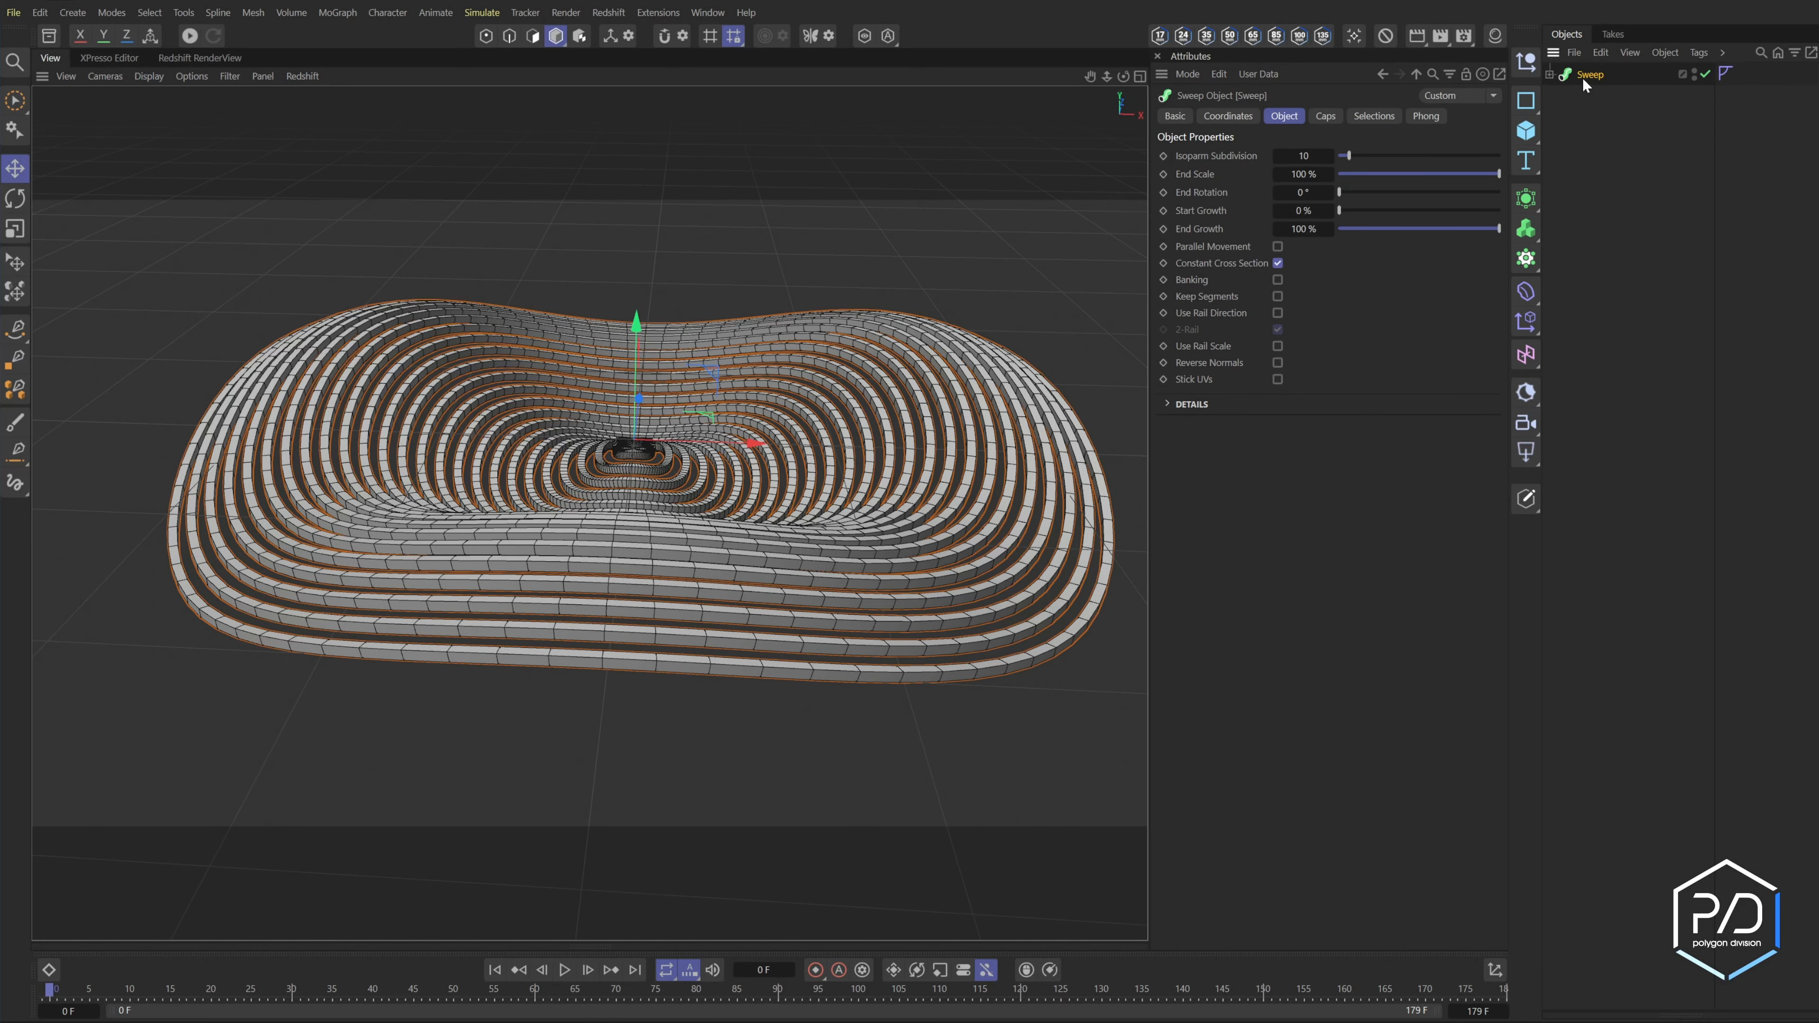
pyautogui.write('Lines')
pyautogui.press('Return')
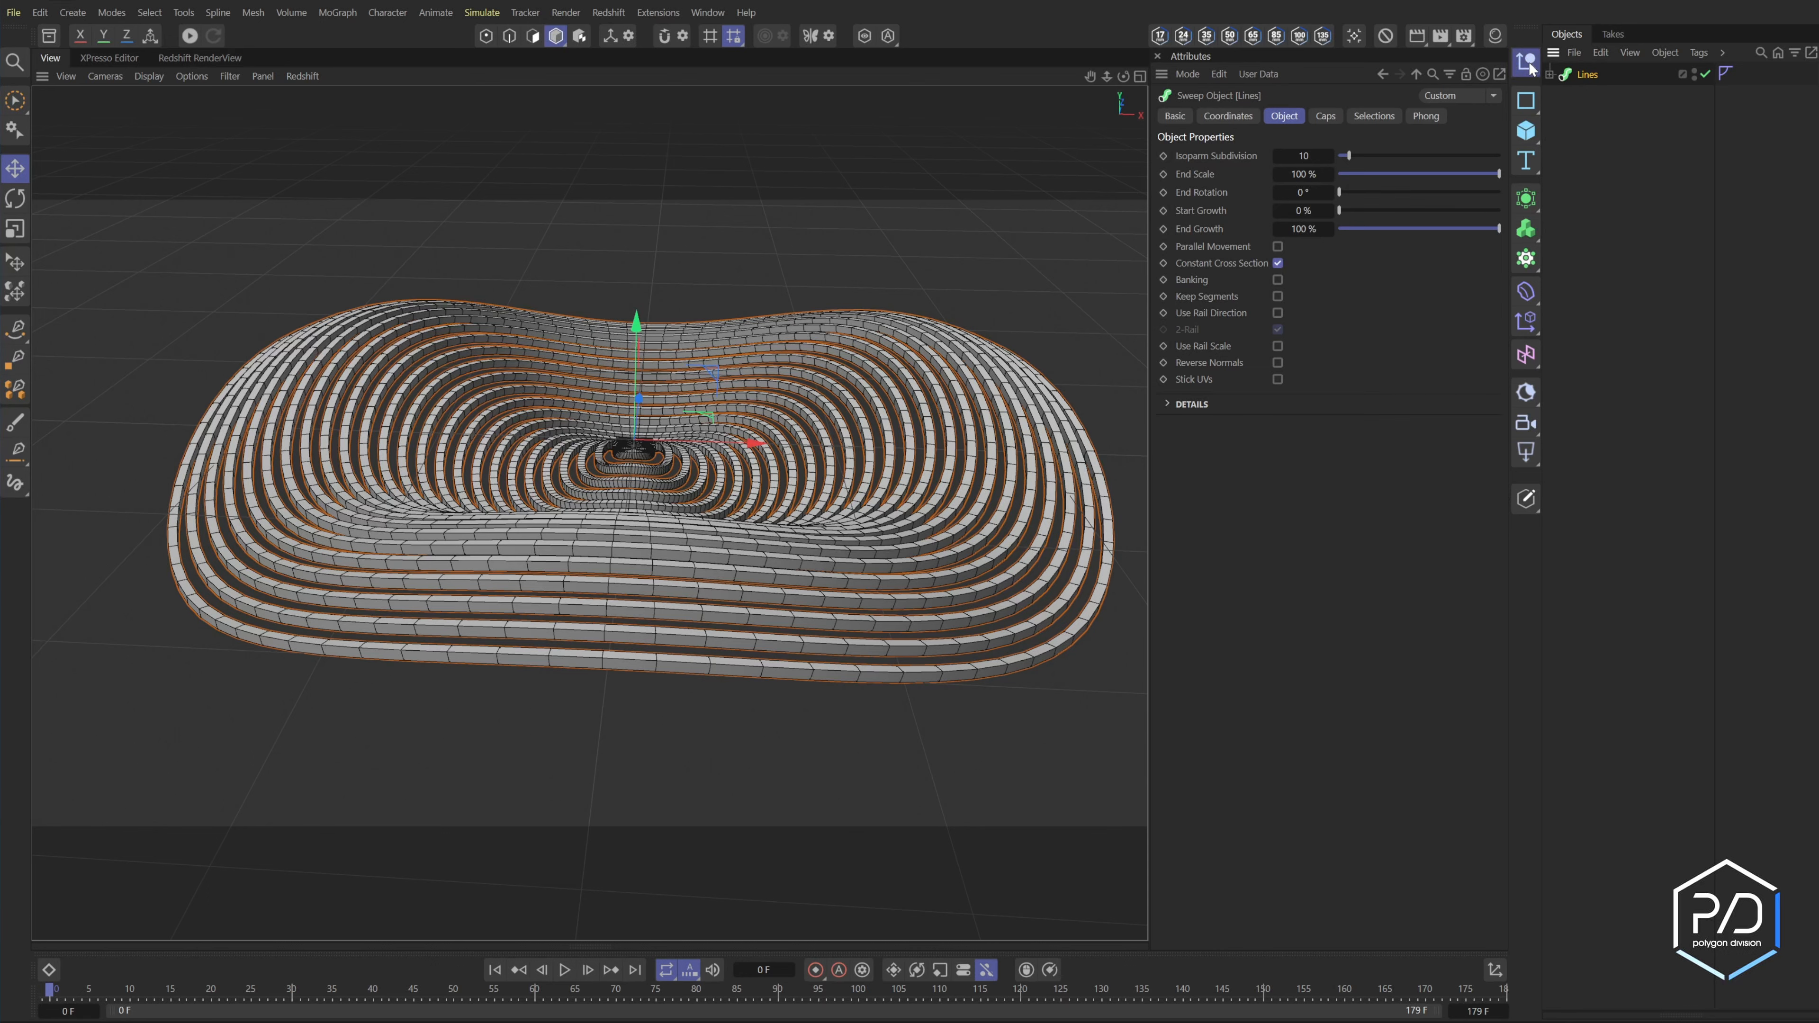
# - Add a null, nest the Lines sweep inside it, and rename the null as Internals
pyautogui.click(1525, 61)
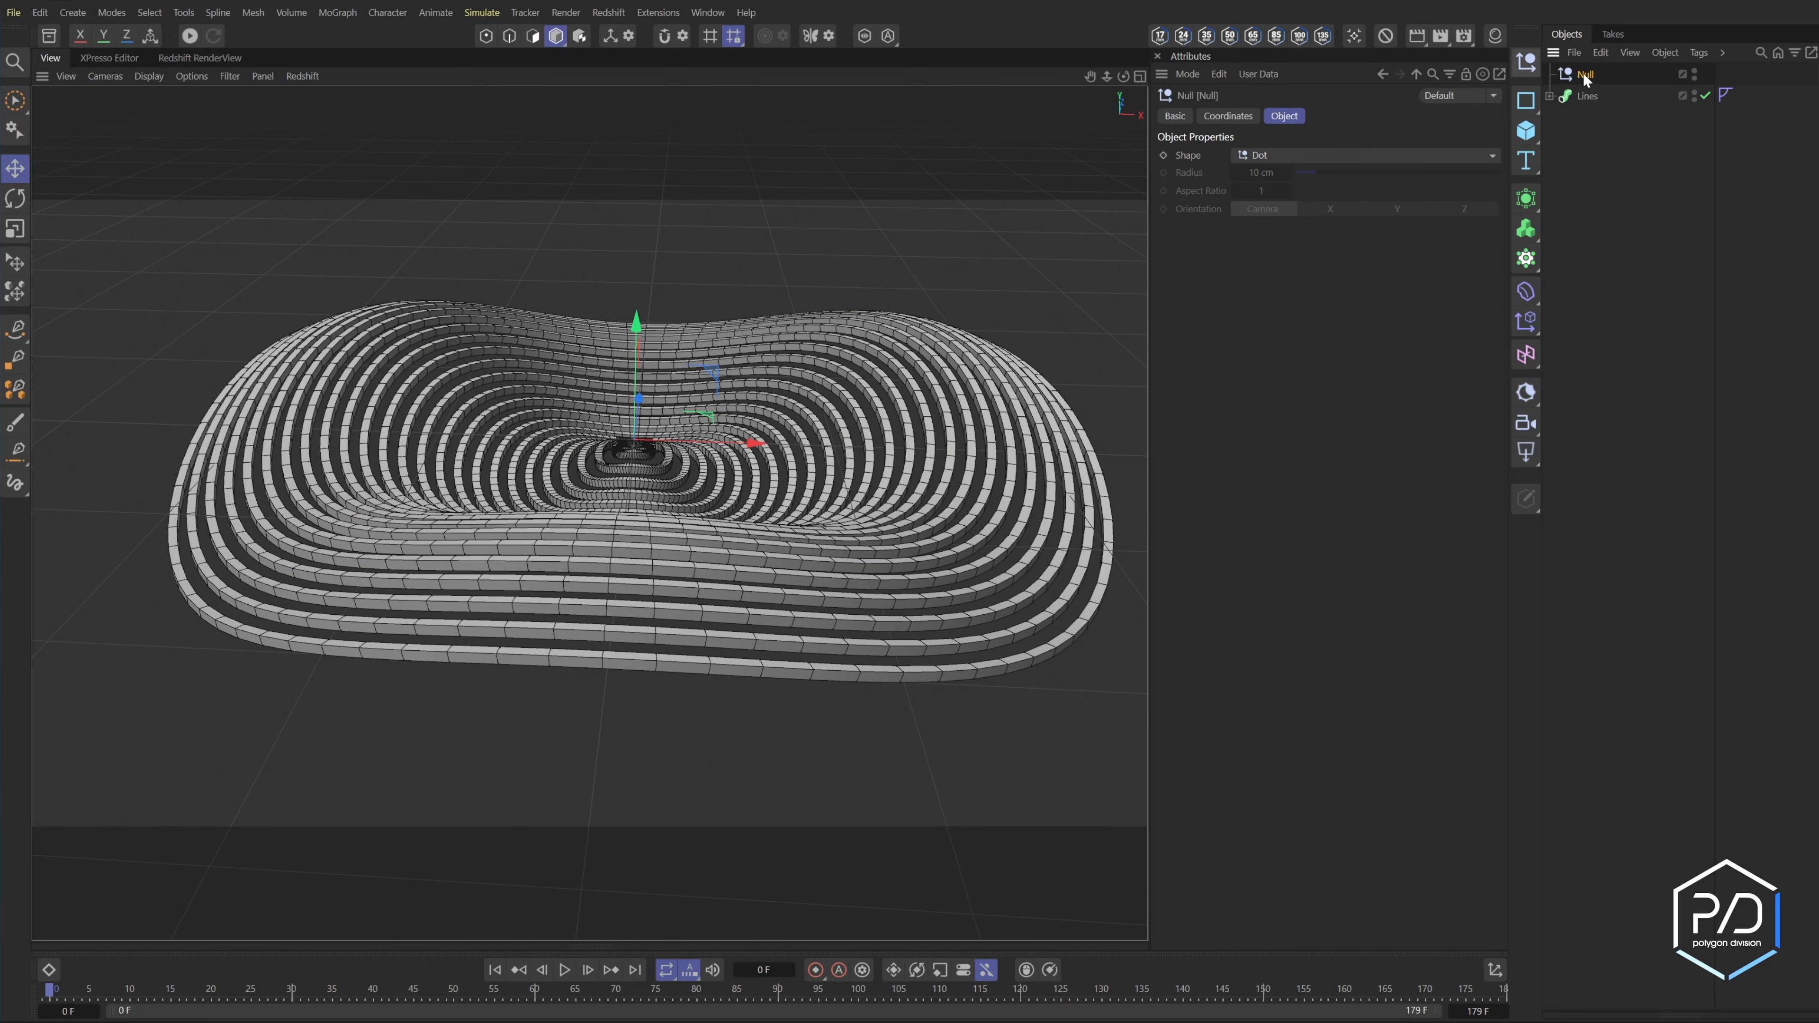
pyautogui.moveTo(1591, 96); pyautogui.dragTo(1585, 73)
pyautogui.doubleClick(1587, 72)
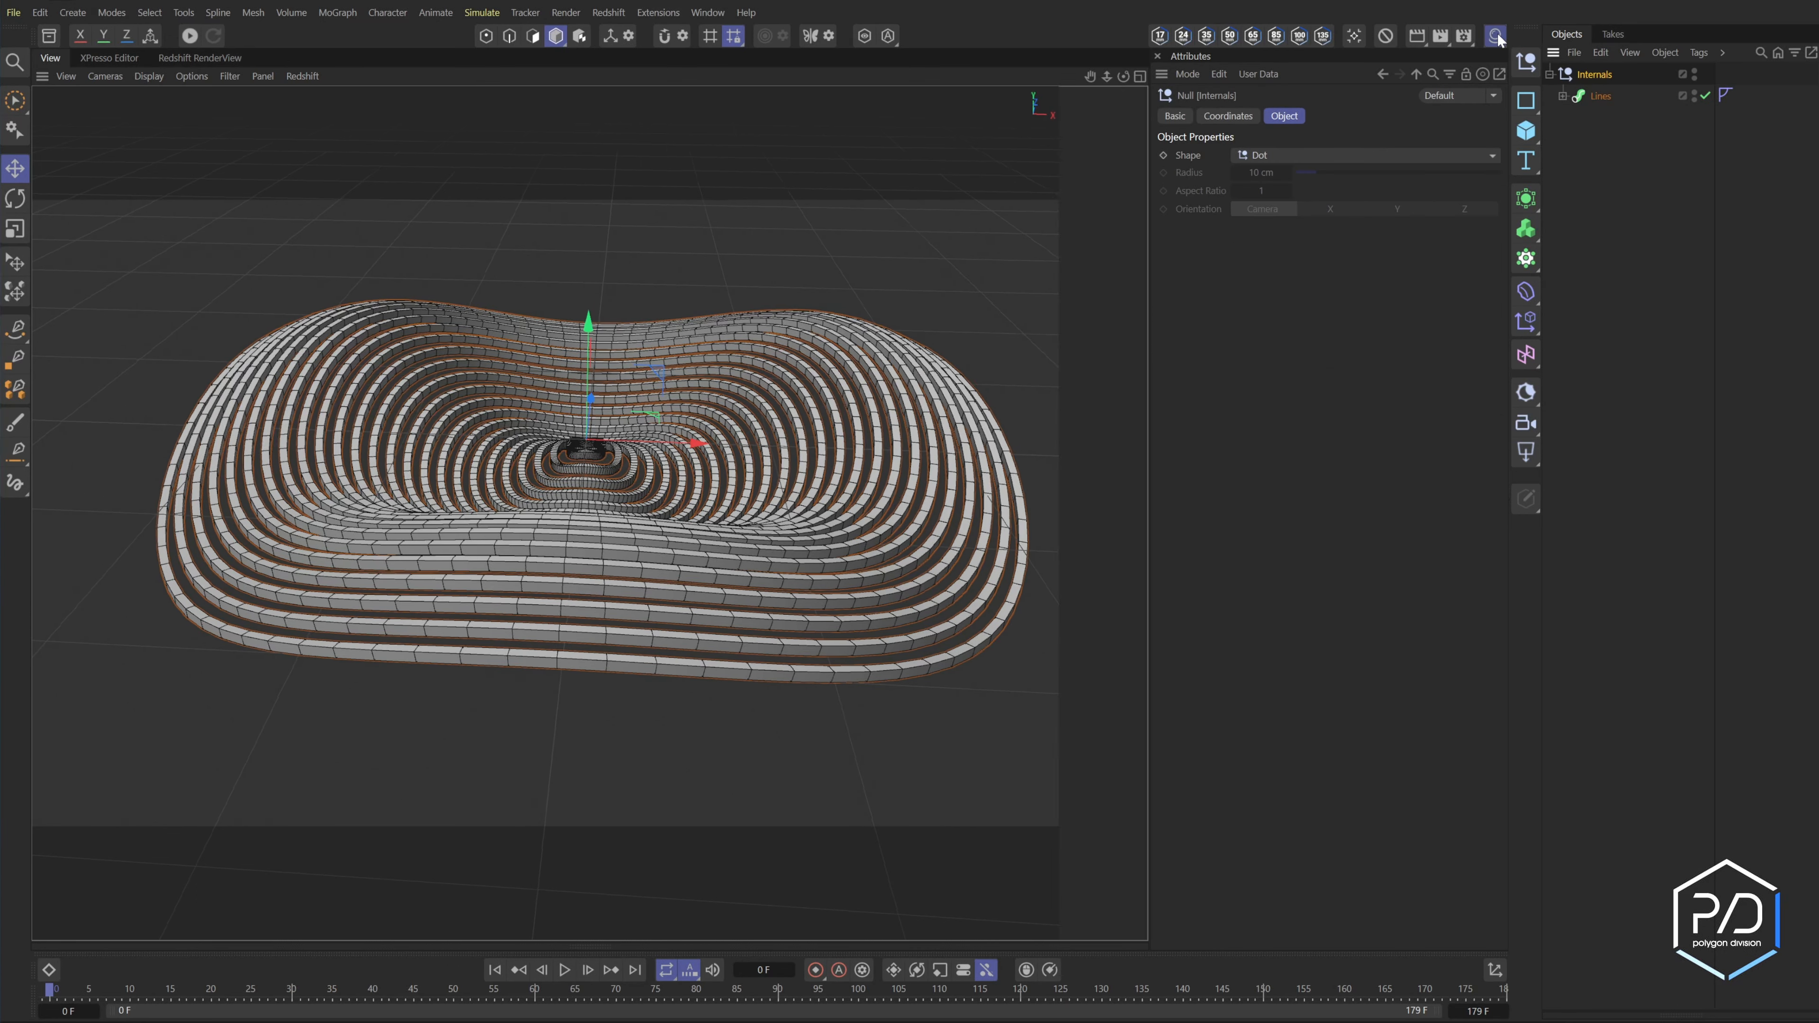
# - Create a new material and assign it to the Lines sweep
pyautogui.doubleClick(1450, 185)
pyautogui.moveTo(1447, 183); pyautogui.dragTo(1596, 98)
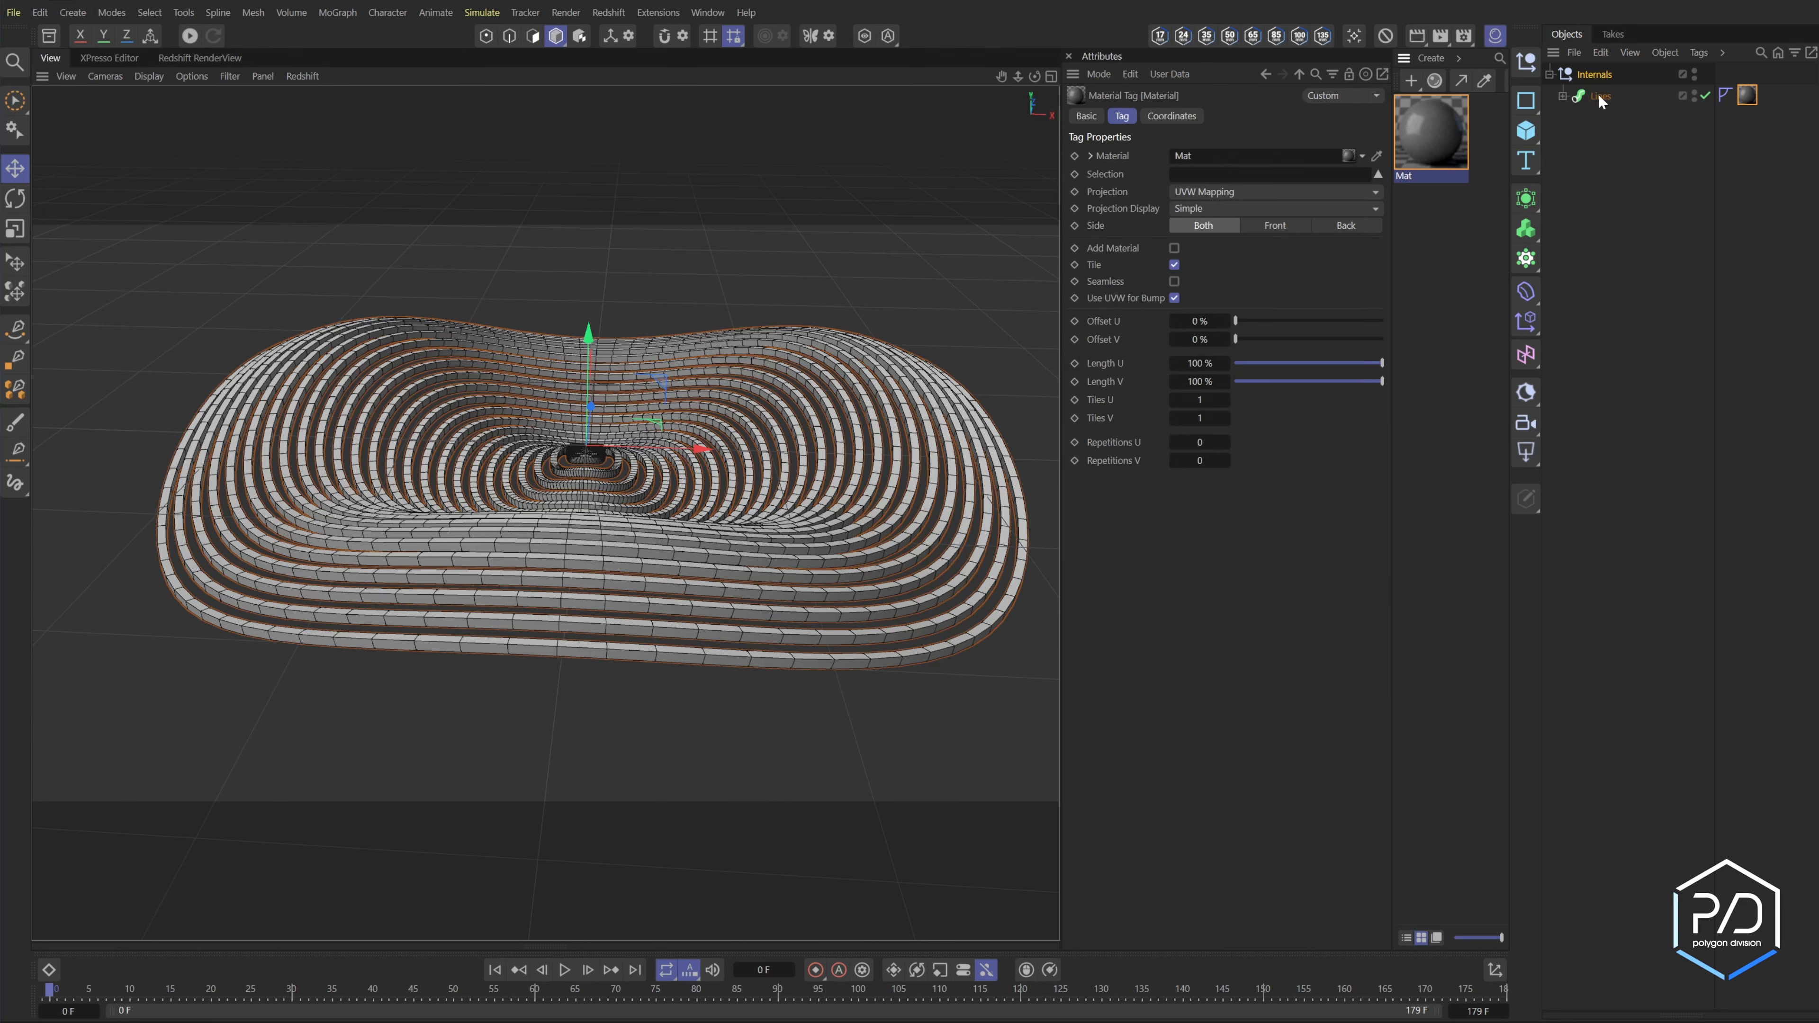
# - Set the new material's Reflection weight and Base weight to 0
pyautogui.click(1423, 135)
pyautogui.moveTo(1055, 389); pyautogui.dragTo(1186, 430)
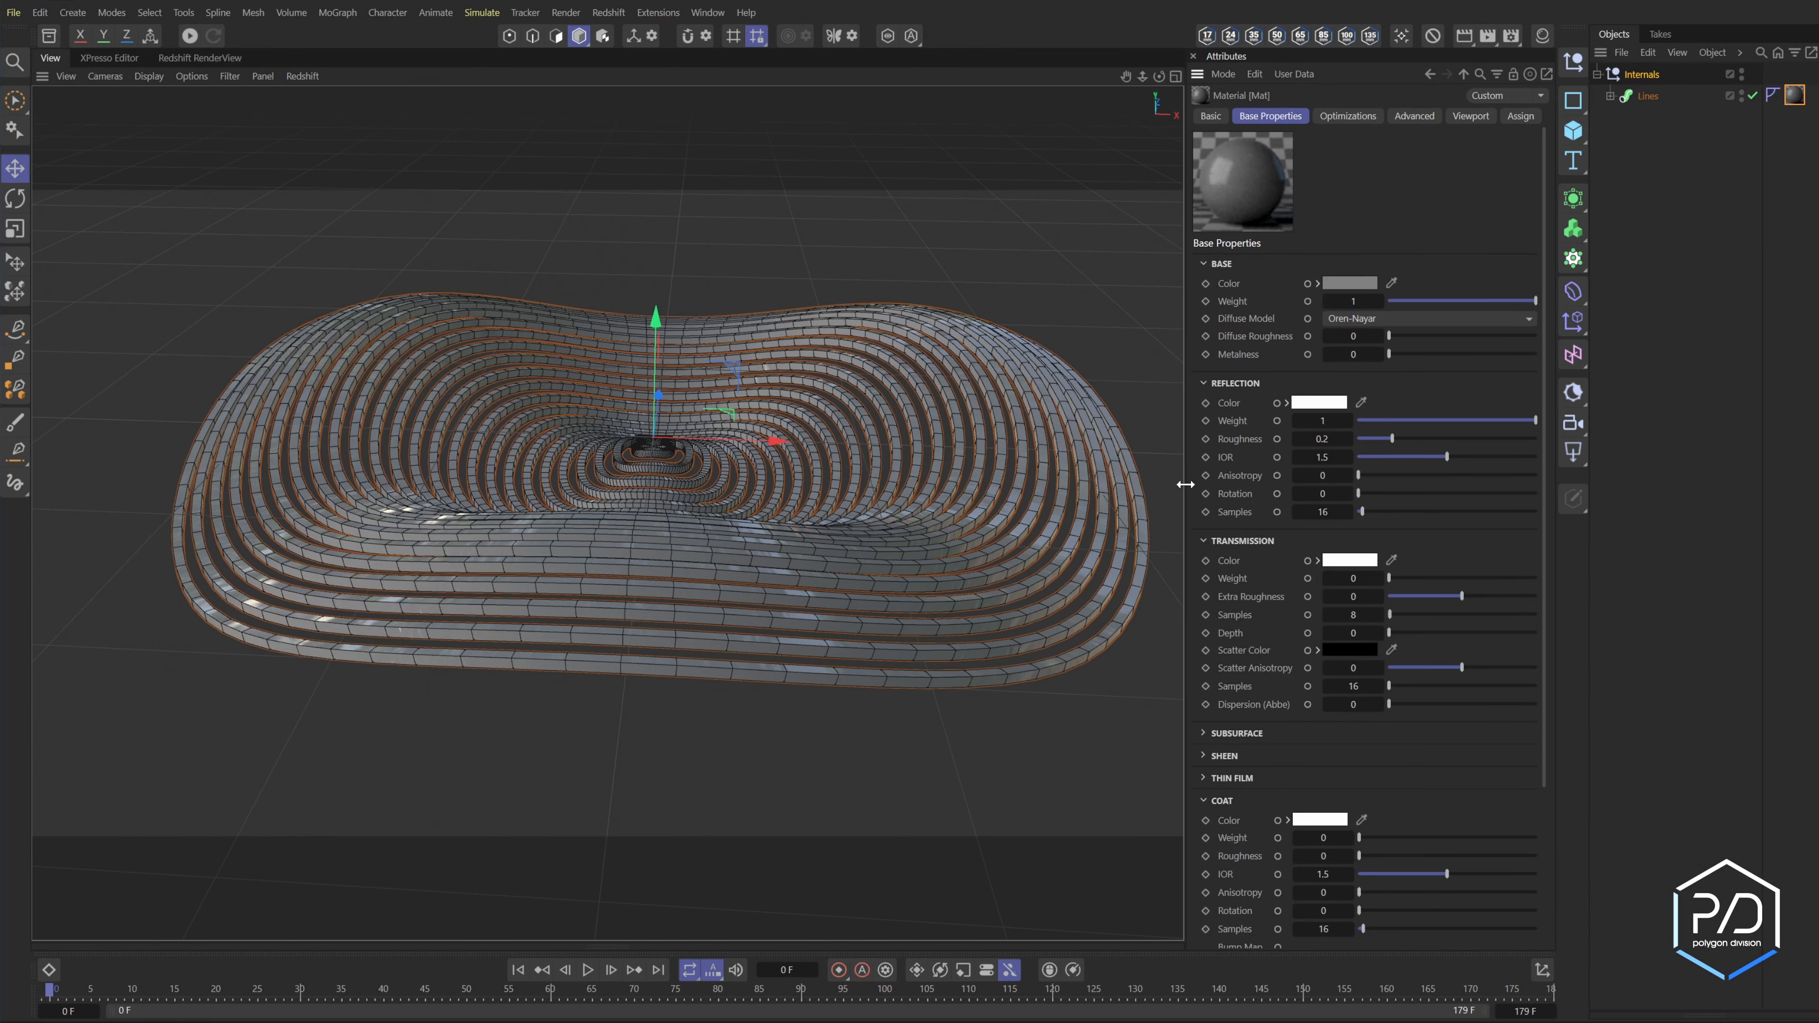
pyautogui.moveTo(1183, 483)
pyautogui.mouseDown()
pyautogui.moveTo(1132, 478)
pyautogui.moveTo(1132, 502)
pyautogui.mouseUp()
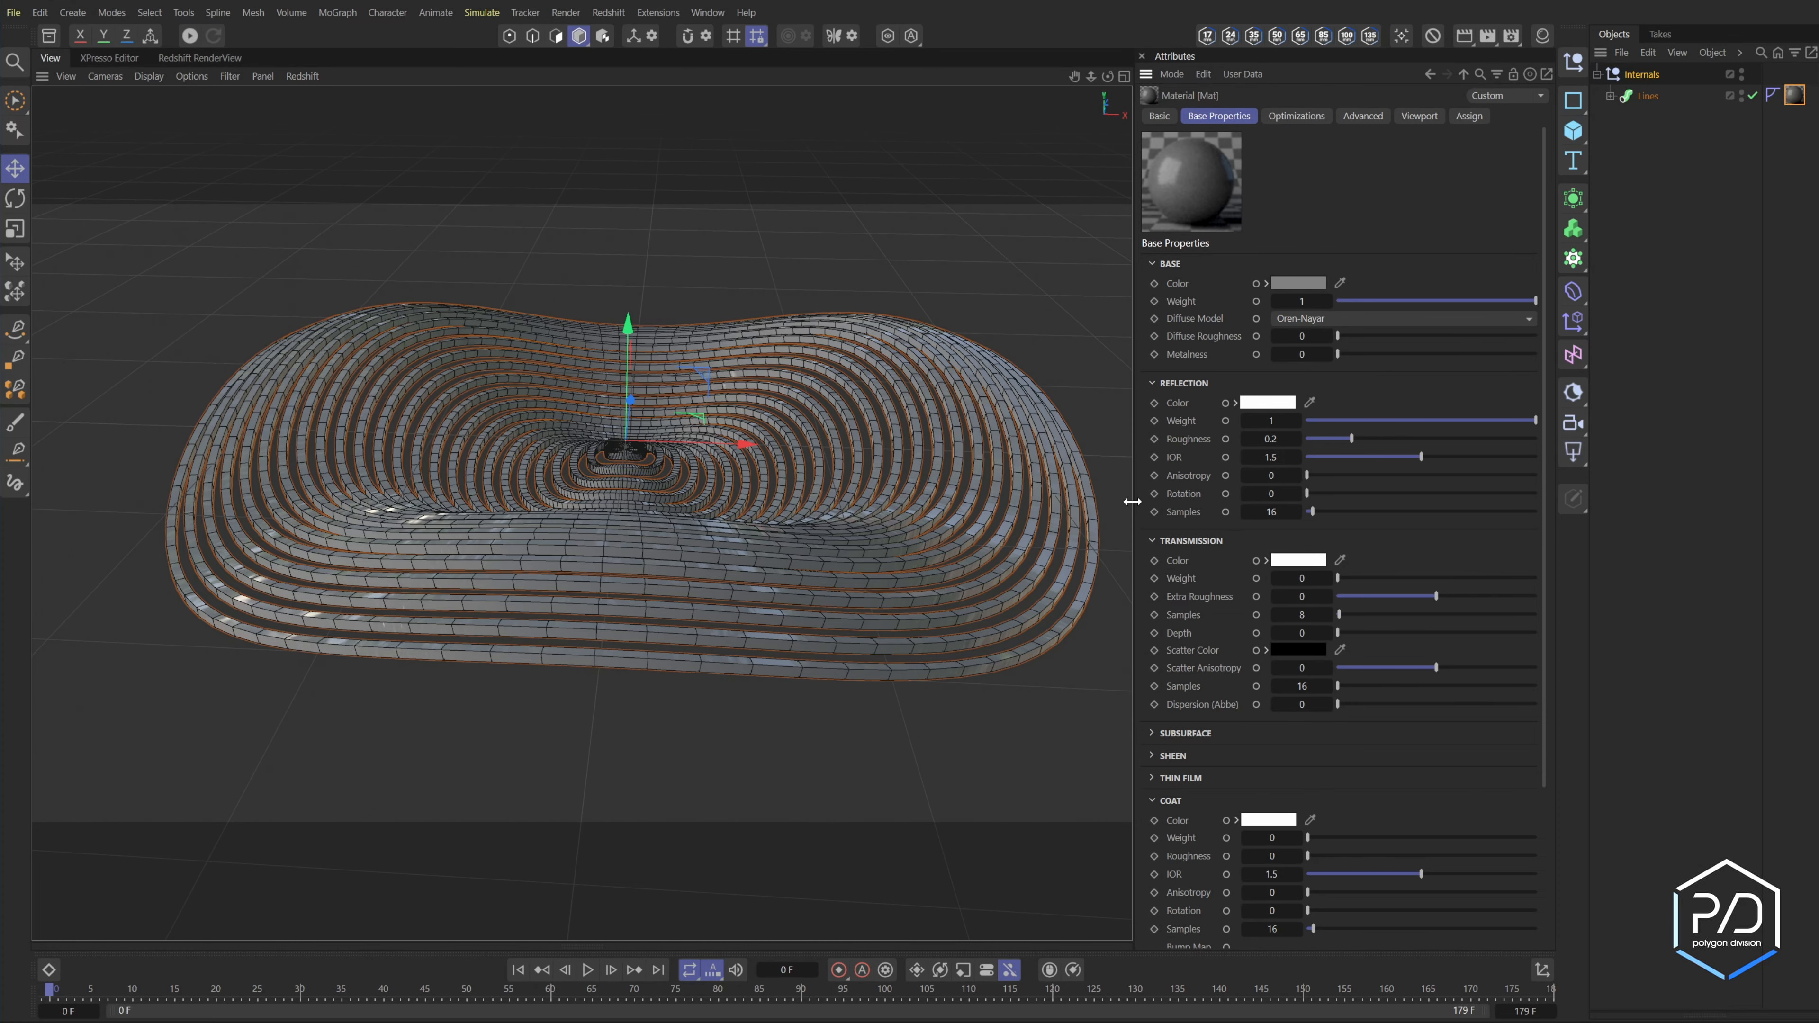
pyautogui.moveTo(1349, 418); pyautogui.dragTo(1264, 423)
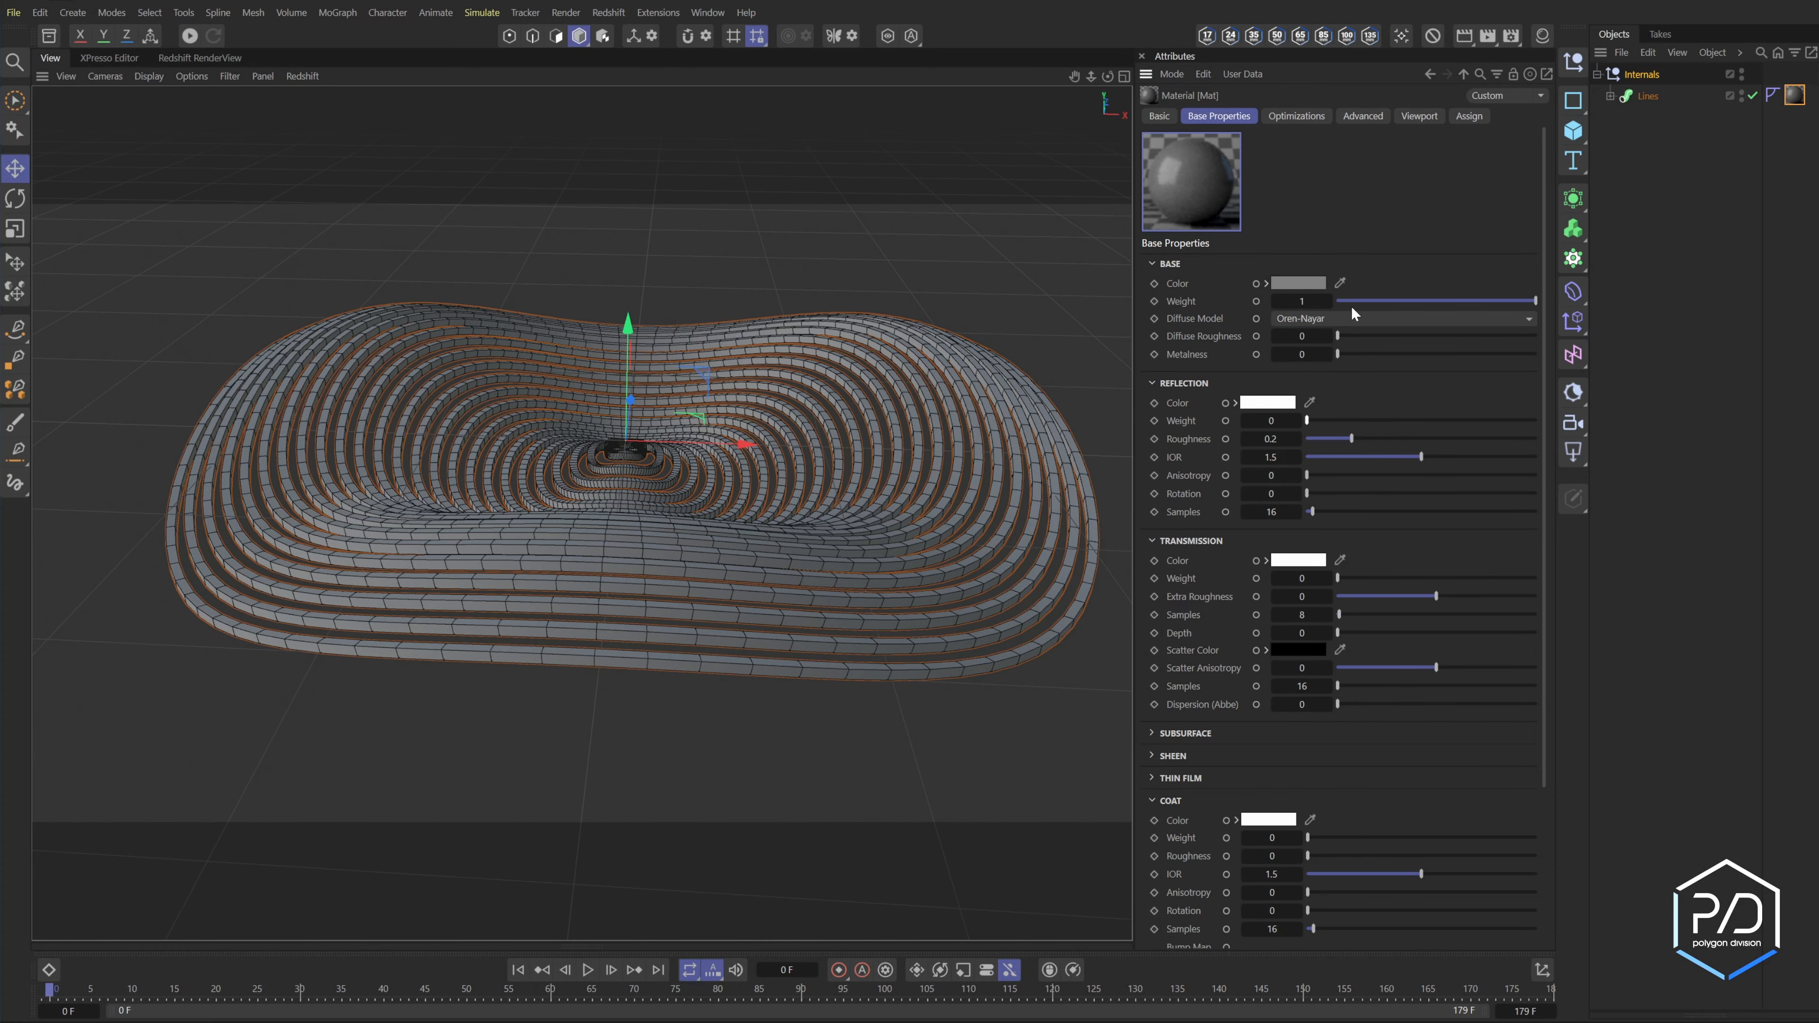
pyautogui.moveTo(1350, 303); pyautogui.dragTo(1331, 299)
pyautogui.scroll(-3, 1203, 430)
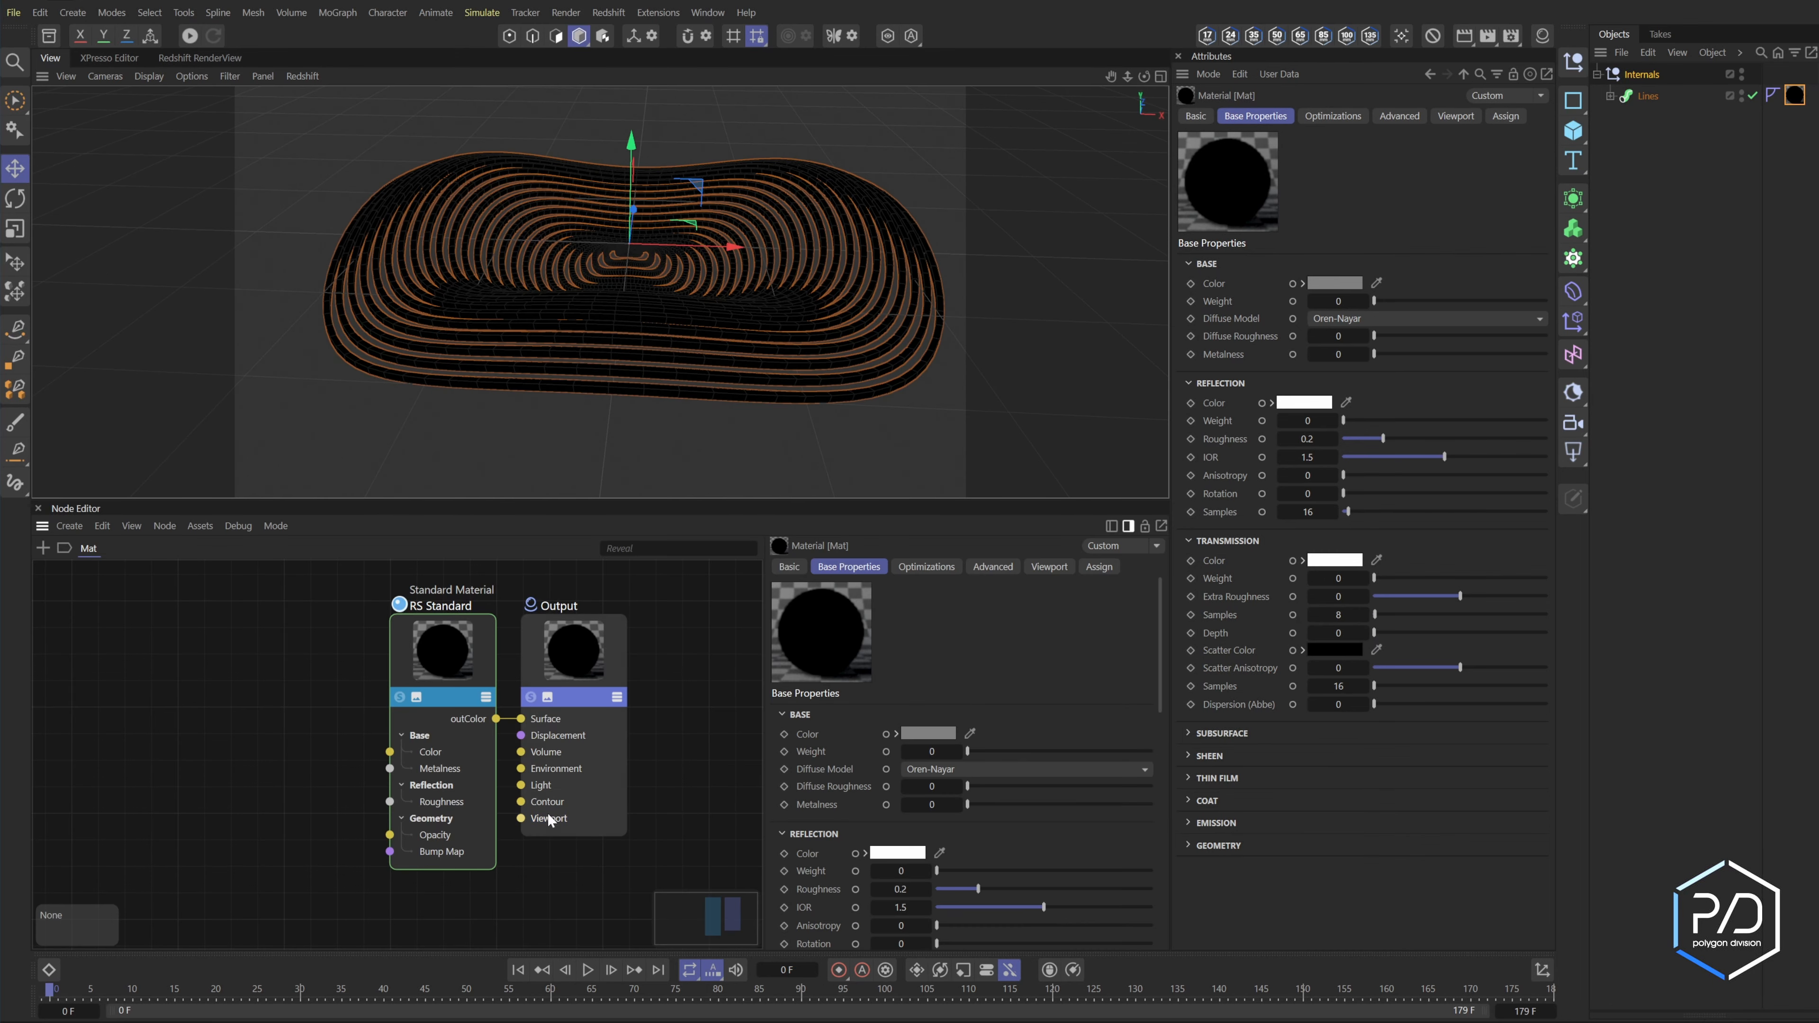
# - Remove the unused ports from the material's RS Standard and Output nodes, and rearrange the nodes in the graph
pyautogui.click(549, 815)
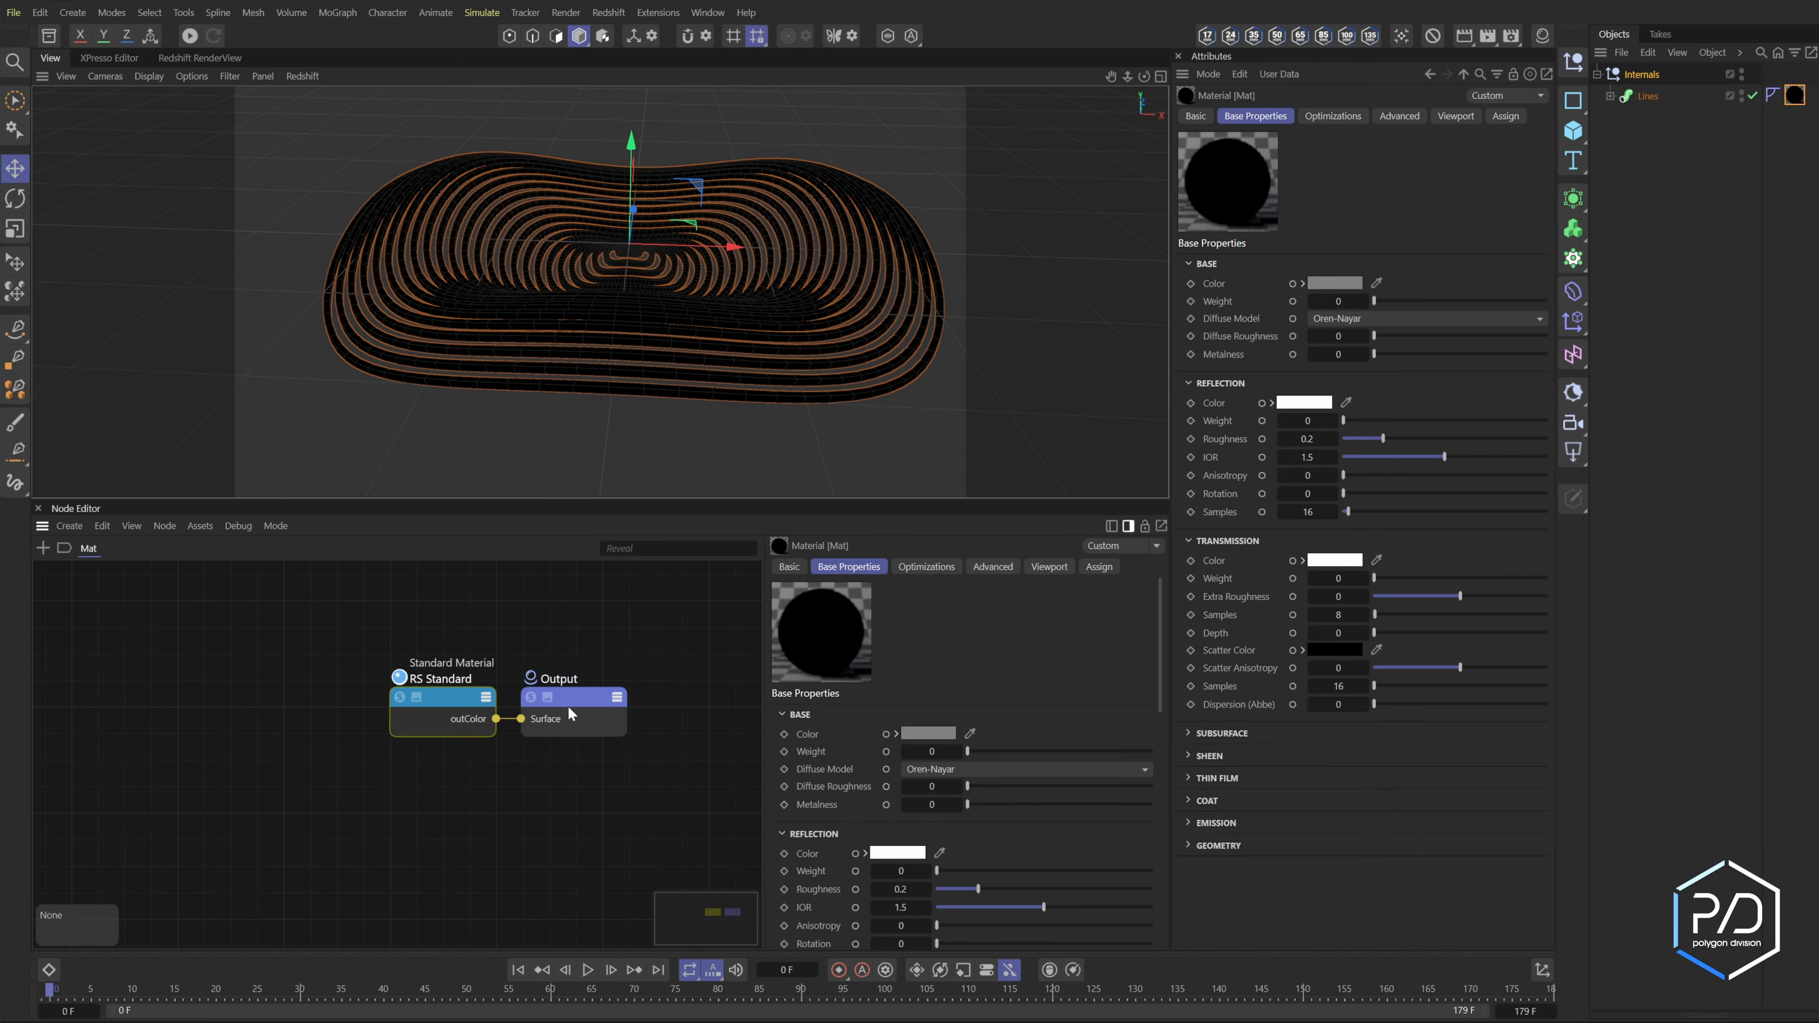
pyautogui.moveTo(576, 697); pyautogui.dragTo(604, 721)
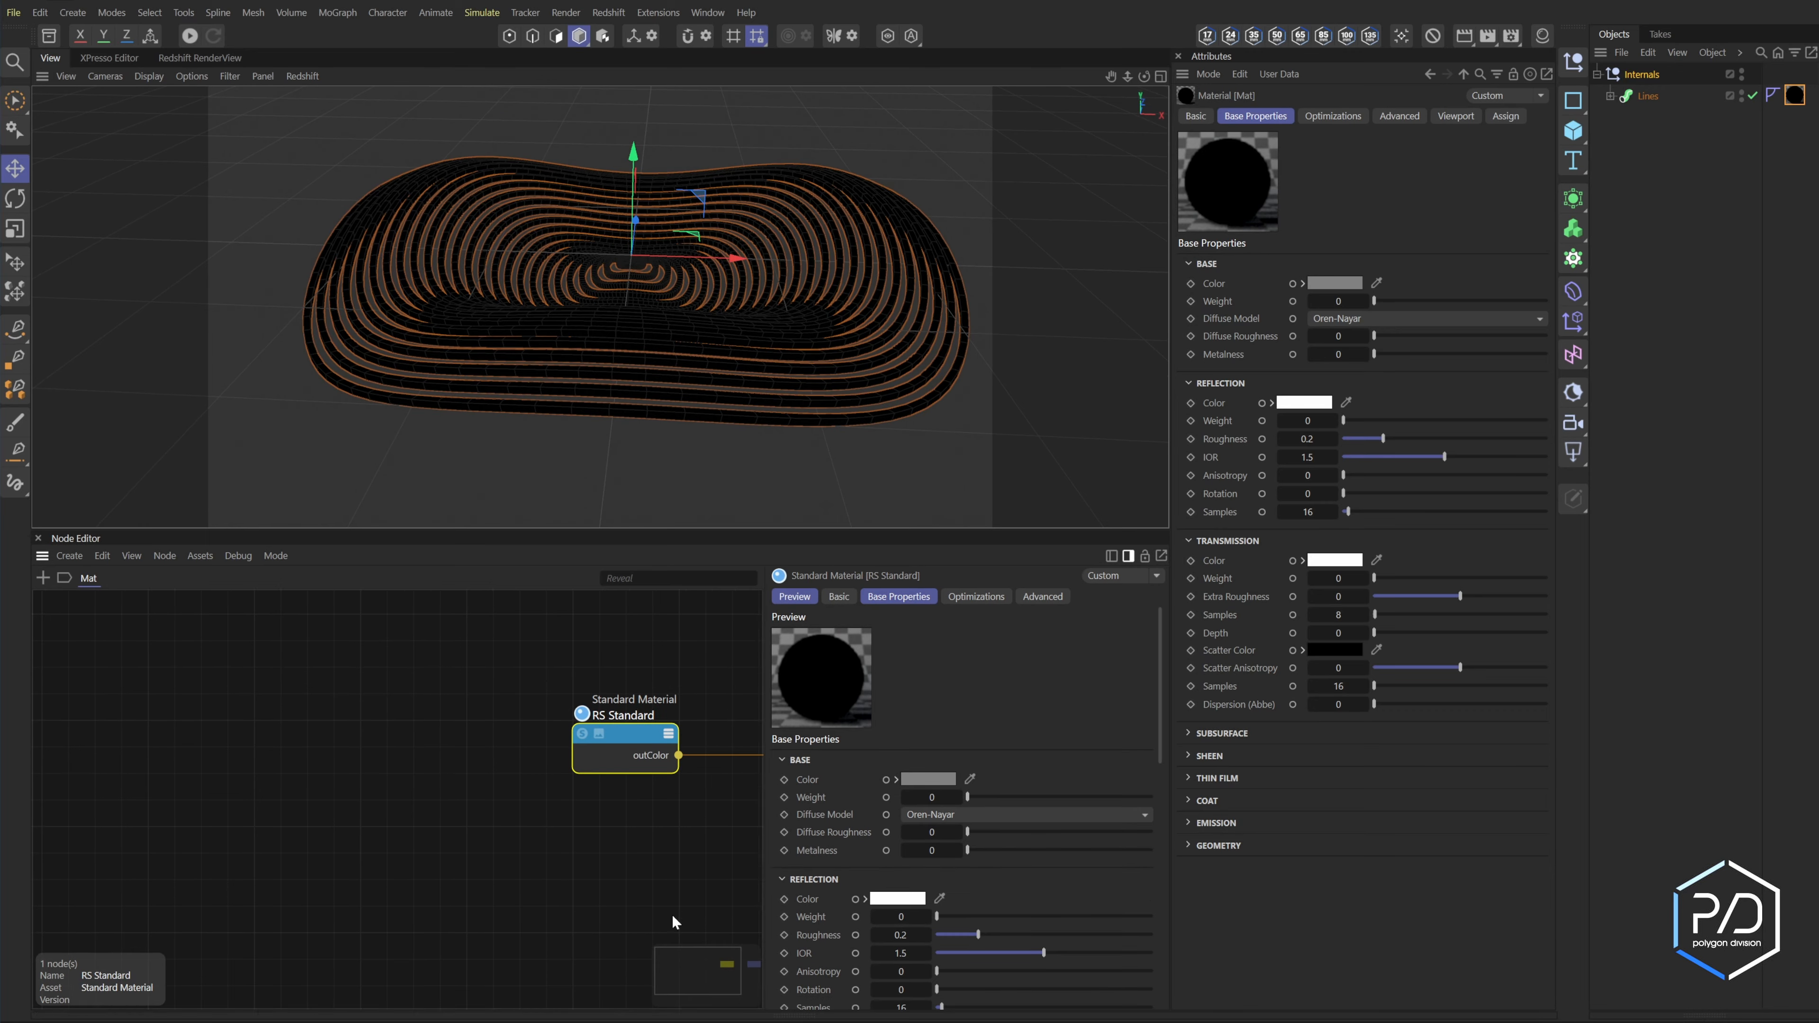
# - Expose the Emission Color port on the RS Standard node and set its emission weight to 1
pyautogui.scroll(-10, 838, 876)
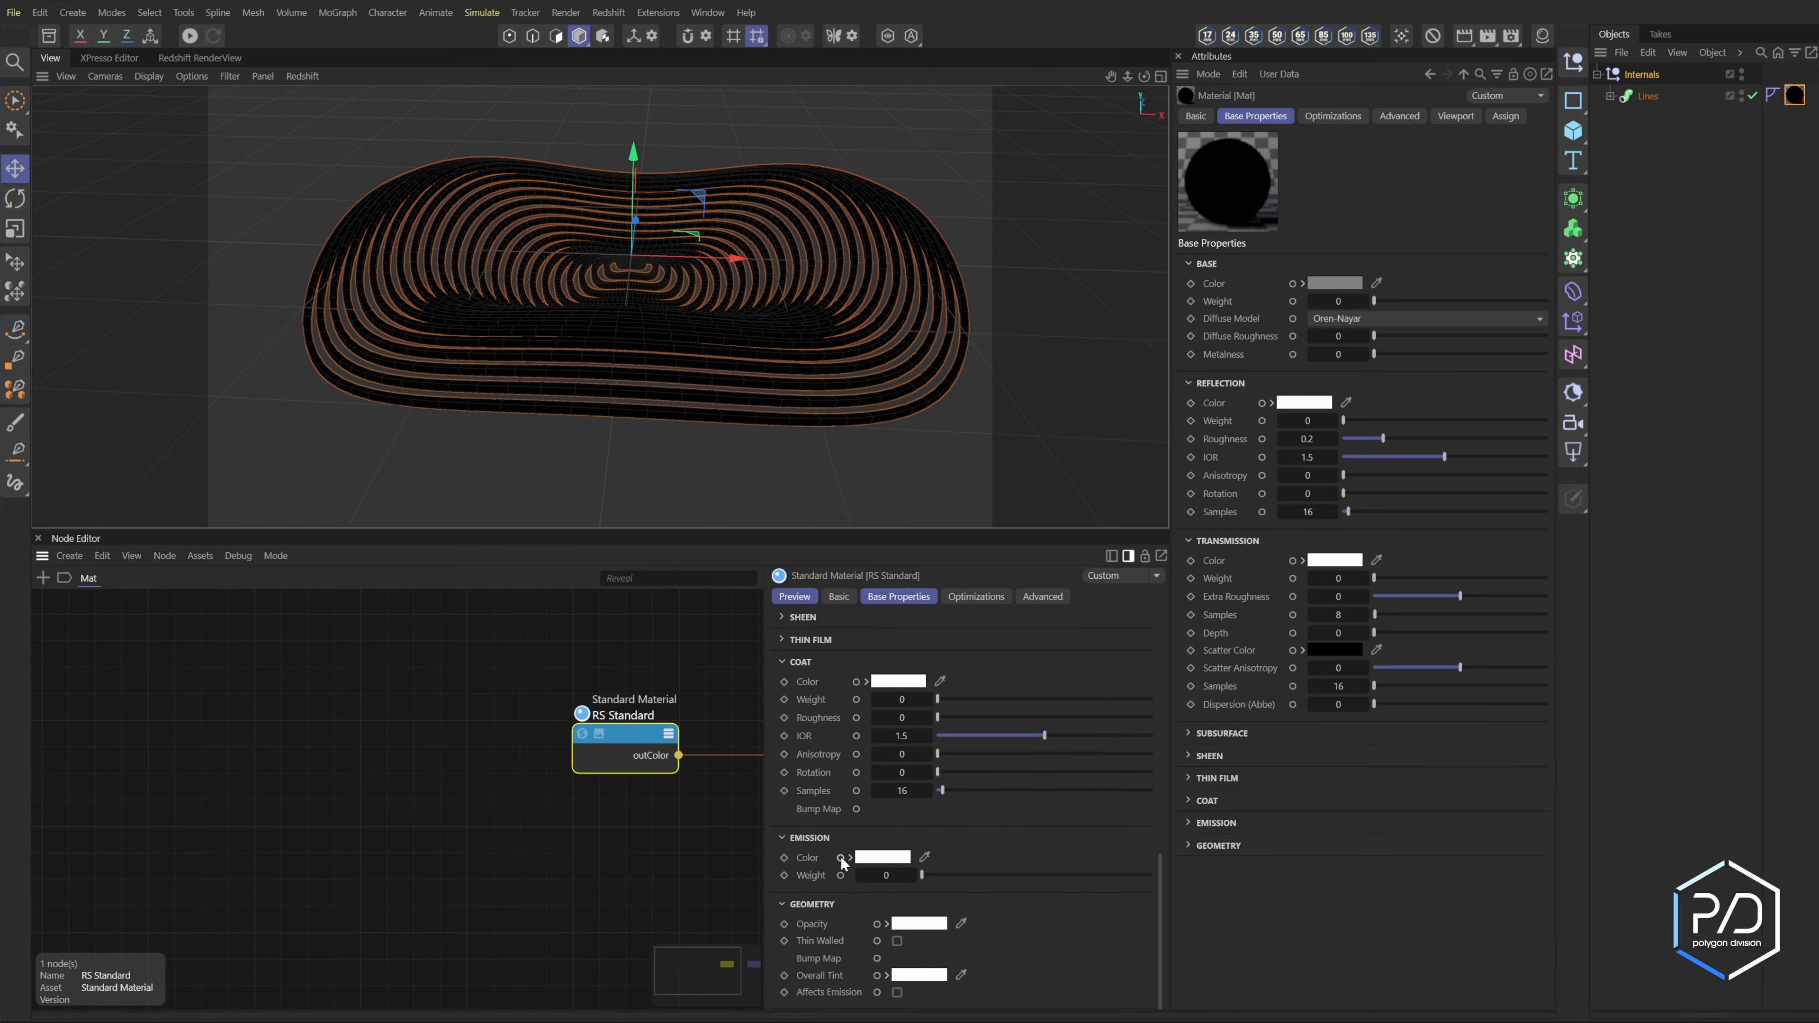
pyautogui.click(840, 857)
pyautogui.doubleClick(885, 875)
pyautogui.write('1')
pyautogui.press('Return')
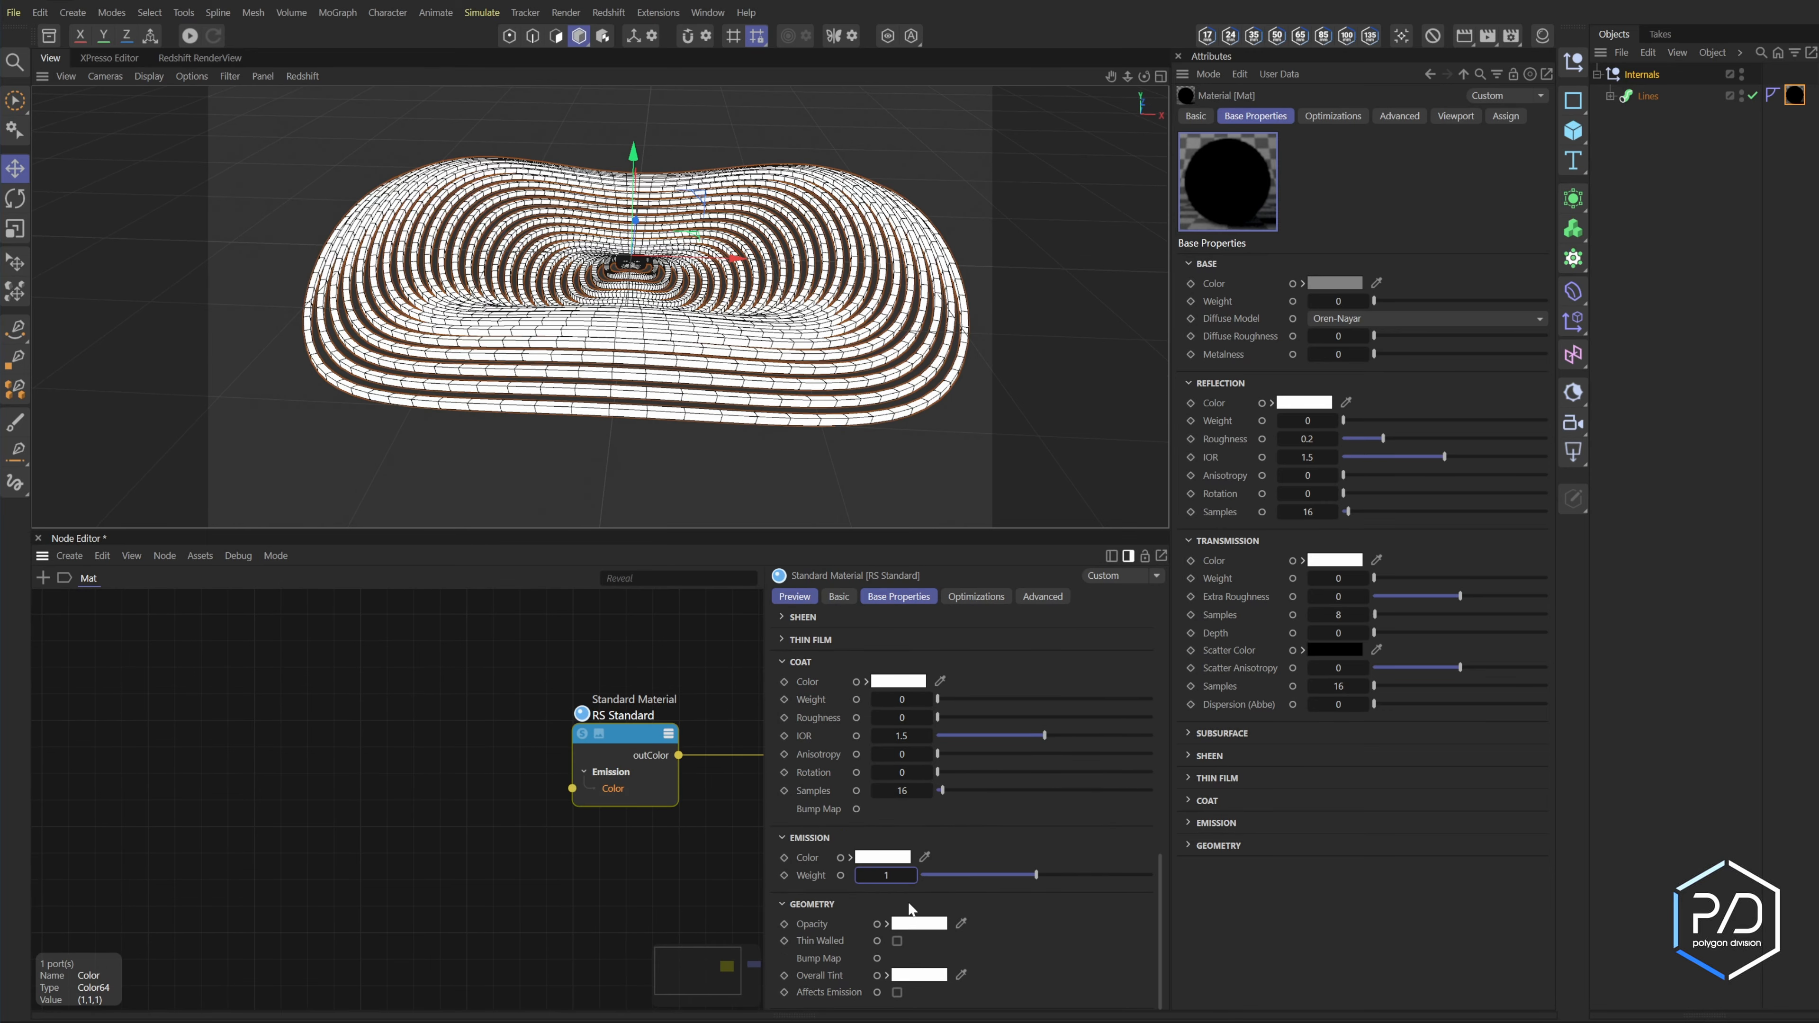
# - Add a Color Layer node and connect its outColor to the RS Standard node's Emission Color
pyautogui.moveTo(387, 819); pyautogui.dragTo(436, 826, button='middle')
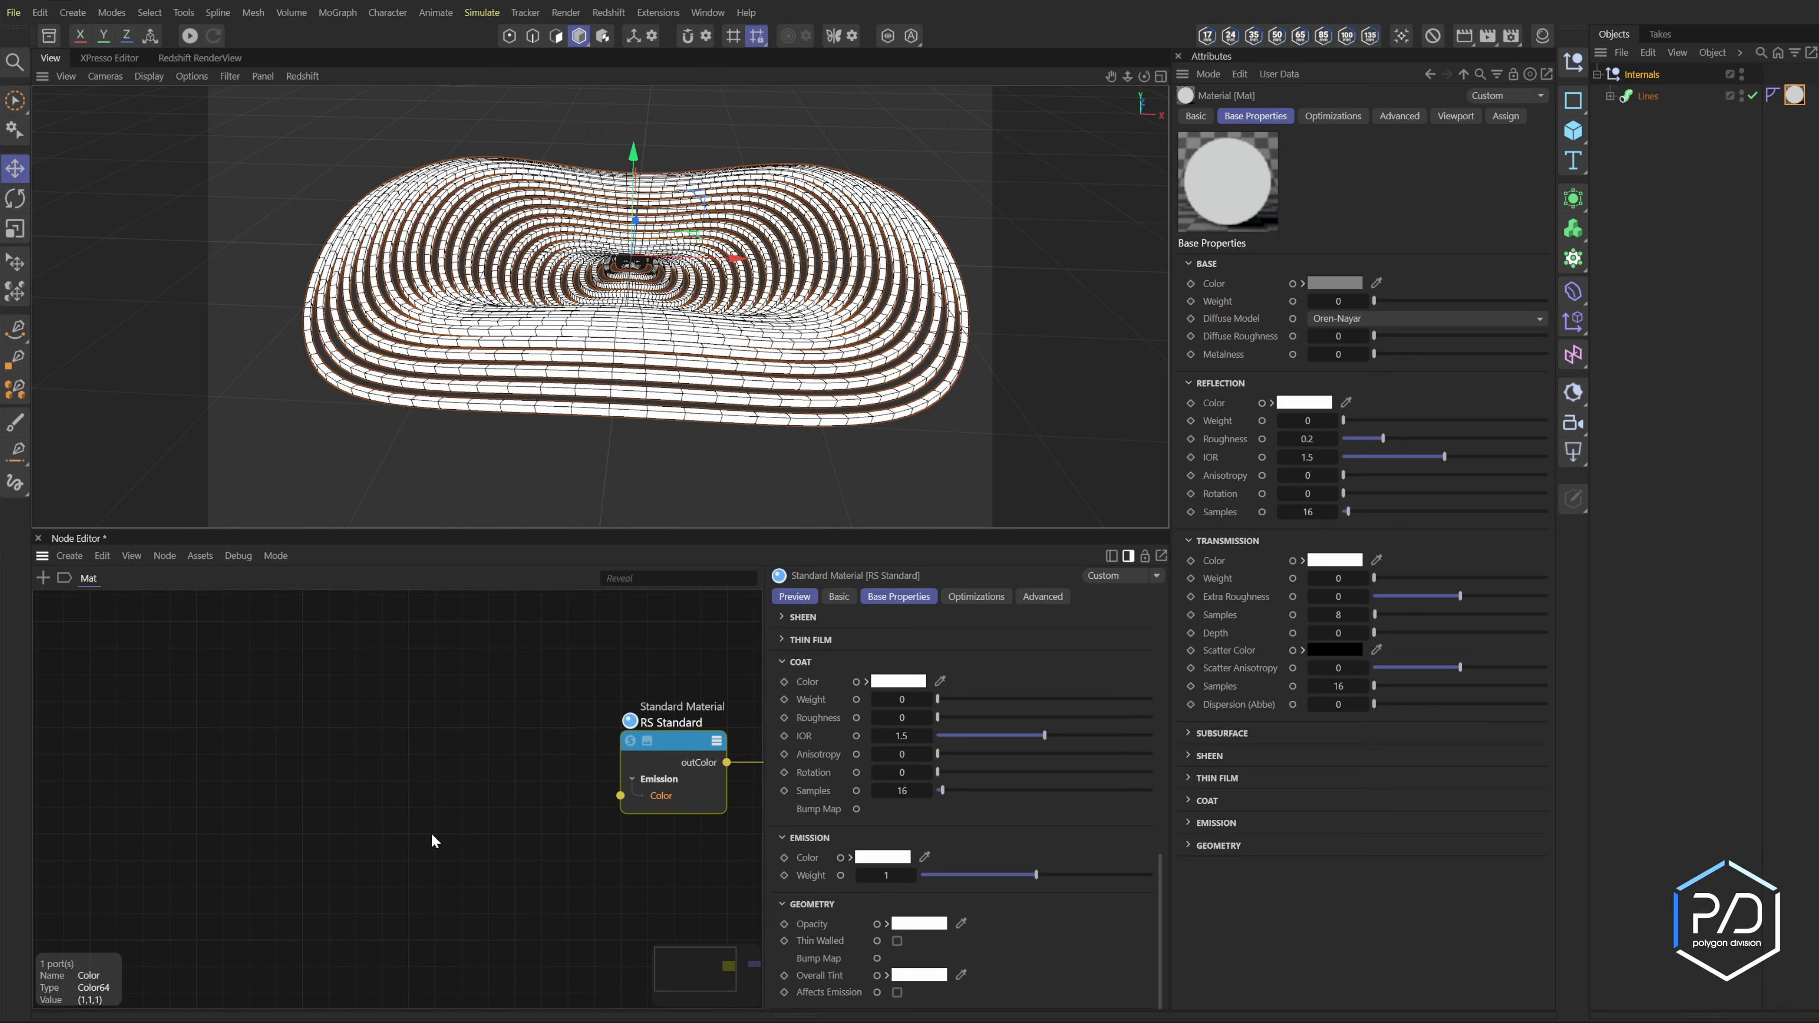
pyautogui.doubleClick(468, 774)
pyautogui.write('lay')
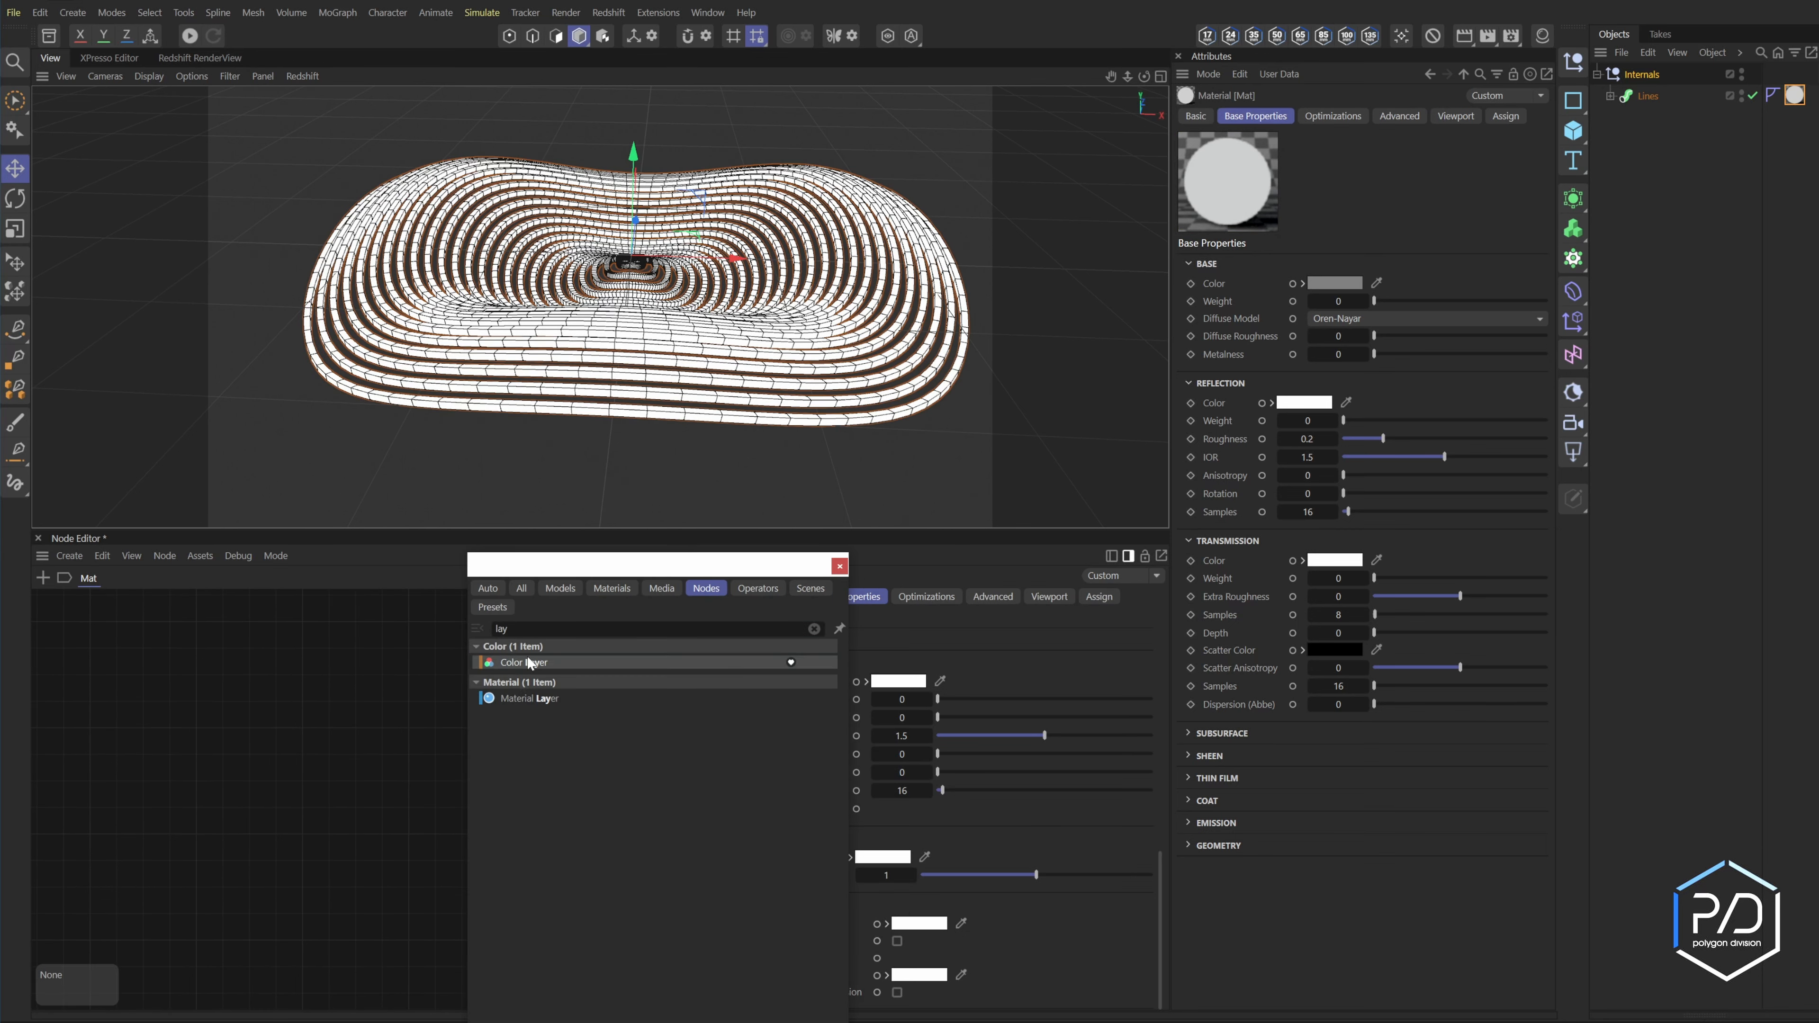
pyautogui.doubleClick(530, 662)
pyautogui.moveTo(521, 800); pyautogui.dragTo(663, 803)
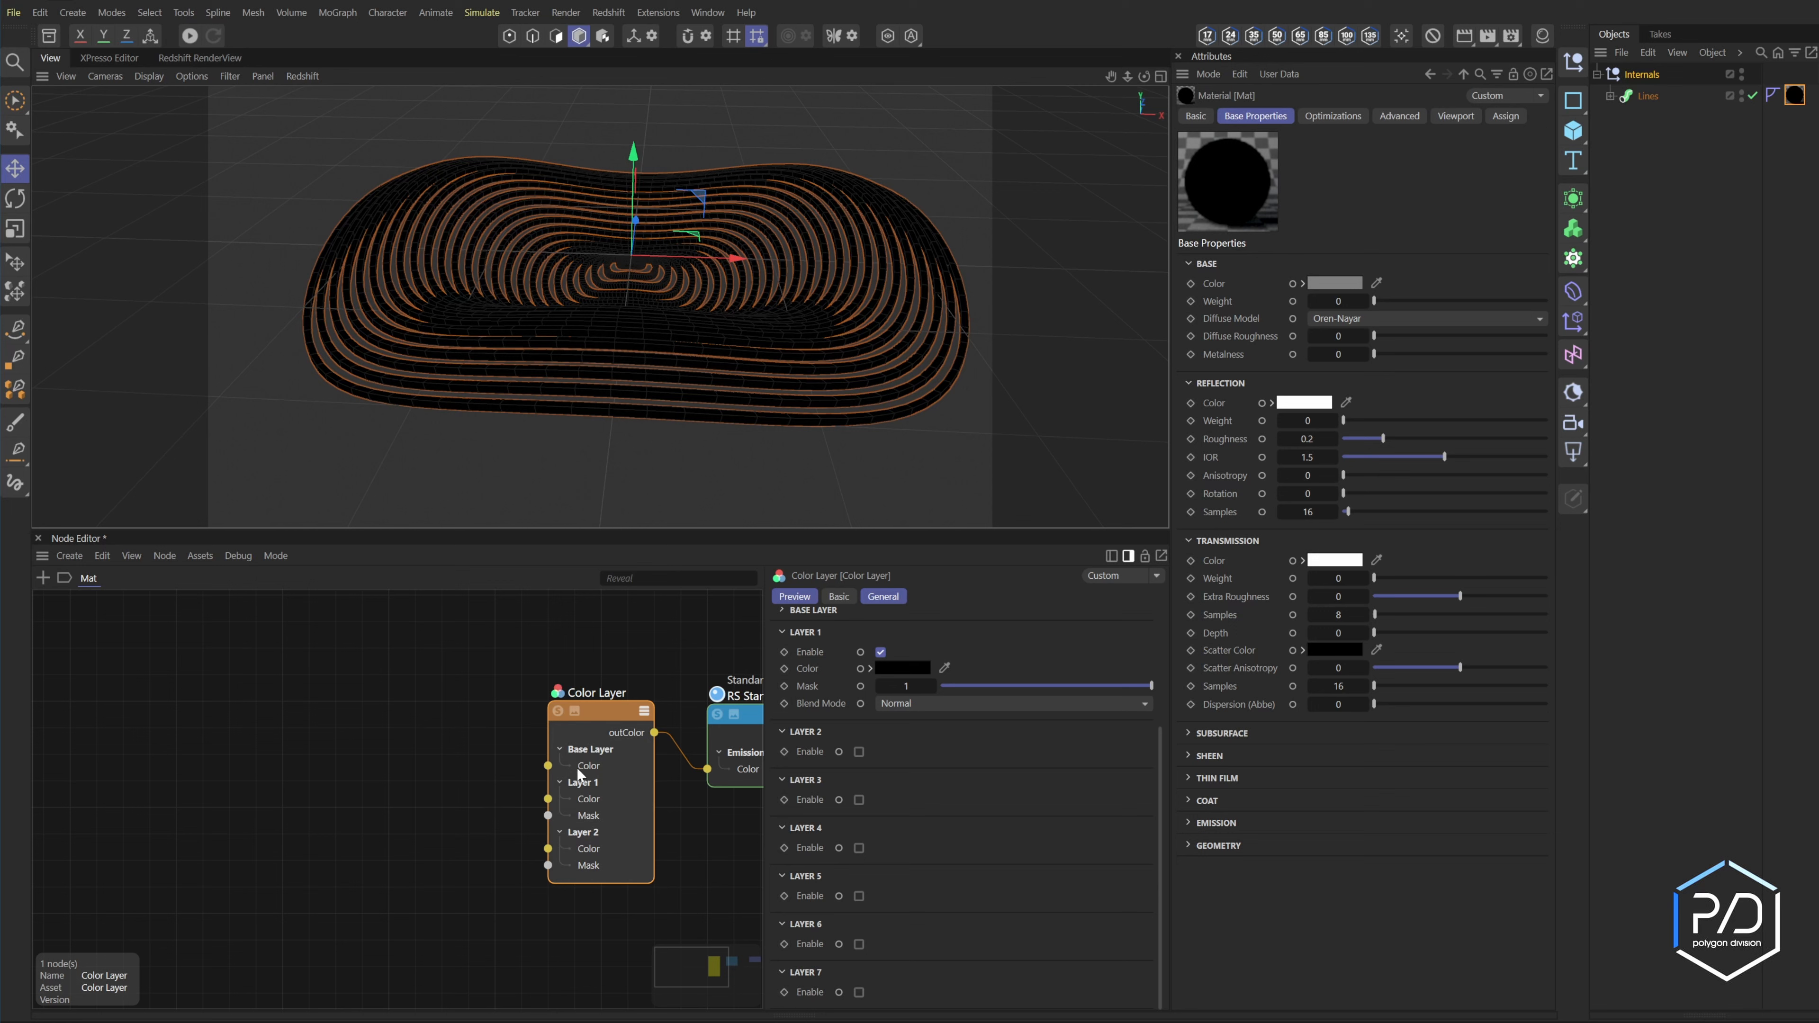
# - Remove the Base Layer and mask ports from the Color Layer node and expose its Layer 3 Color port
pyautogui.click(583, 767)
pyautogui.press('Delete')
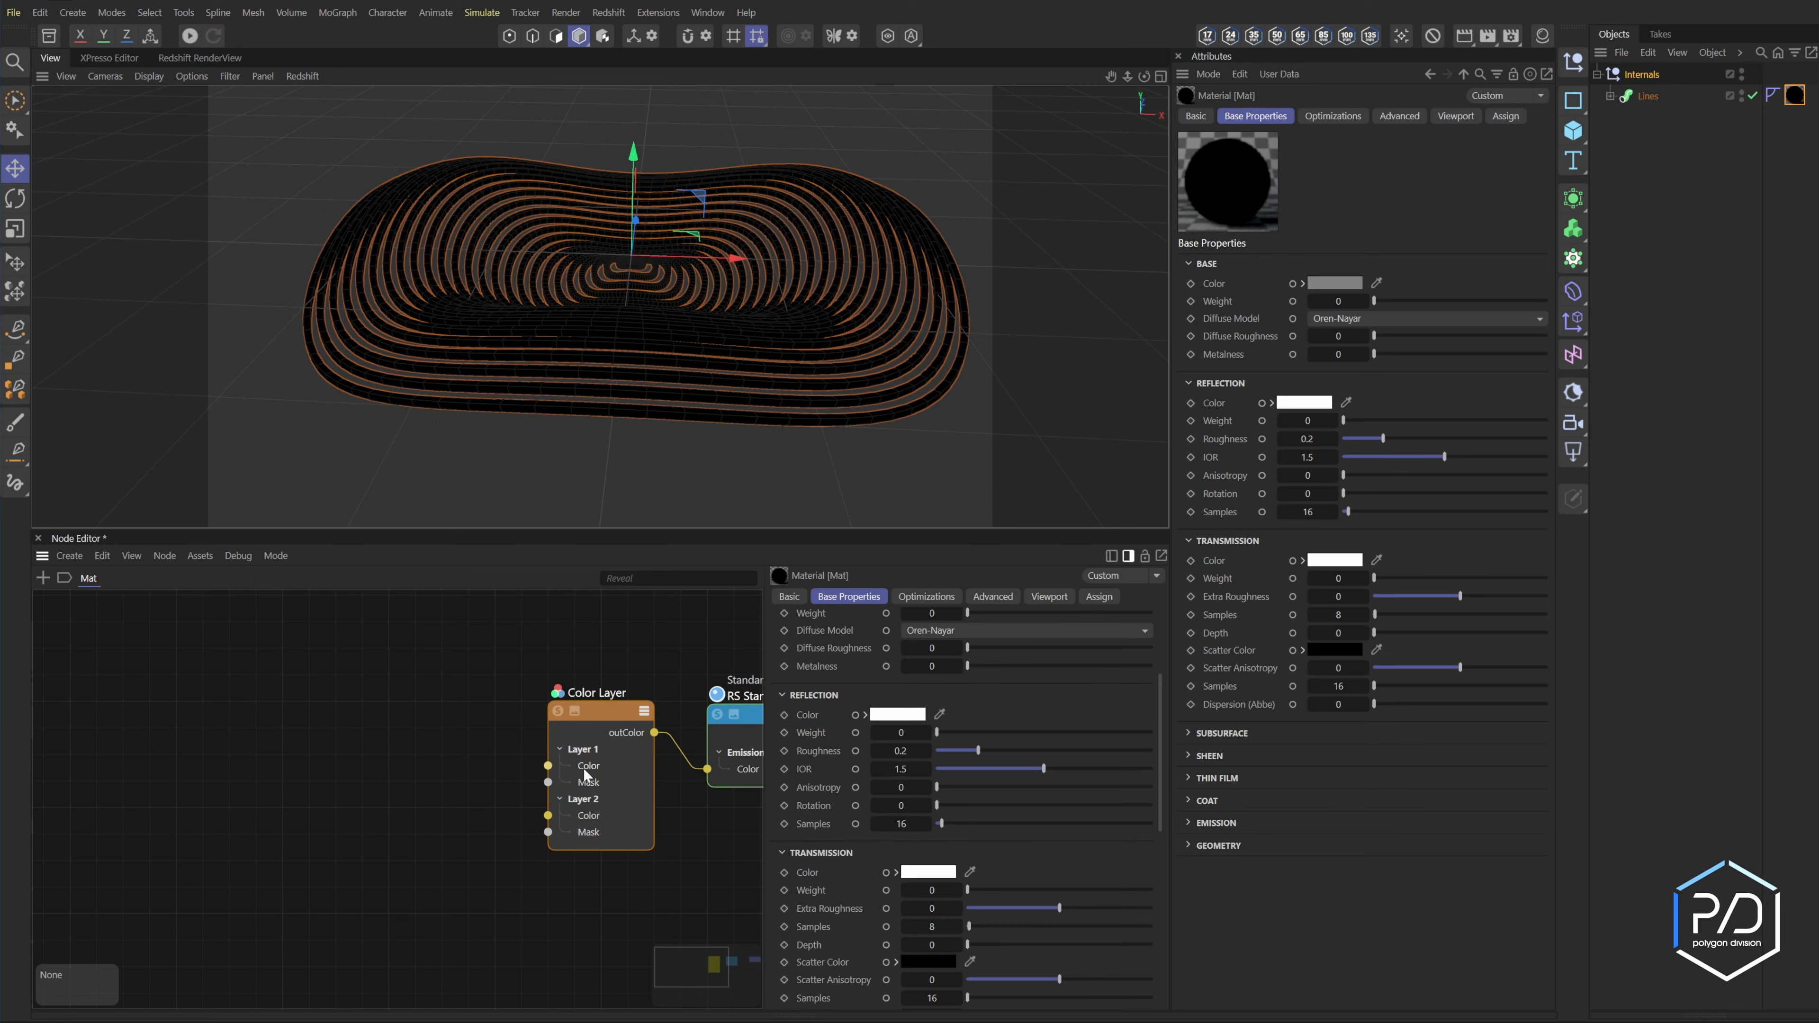
pyautogui.click(592, 786)
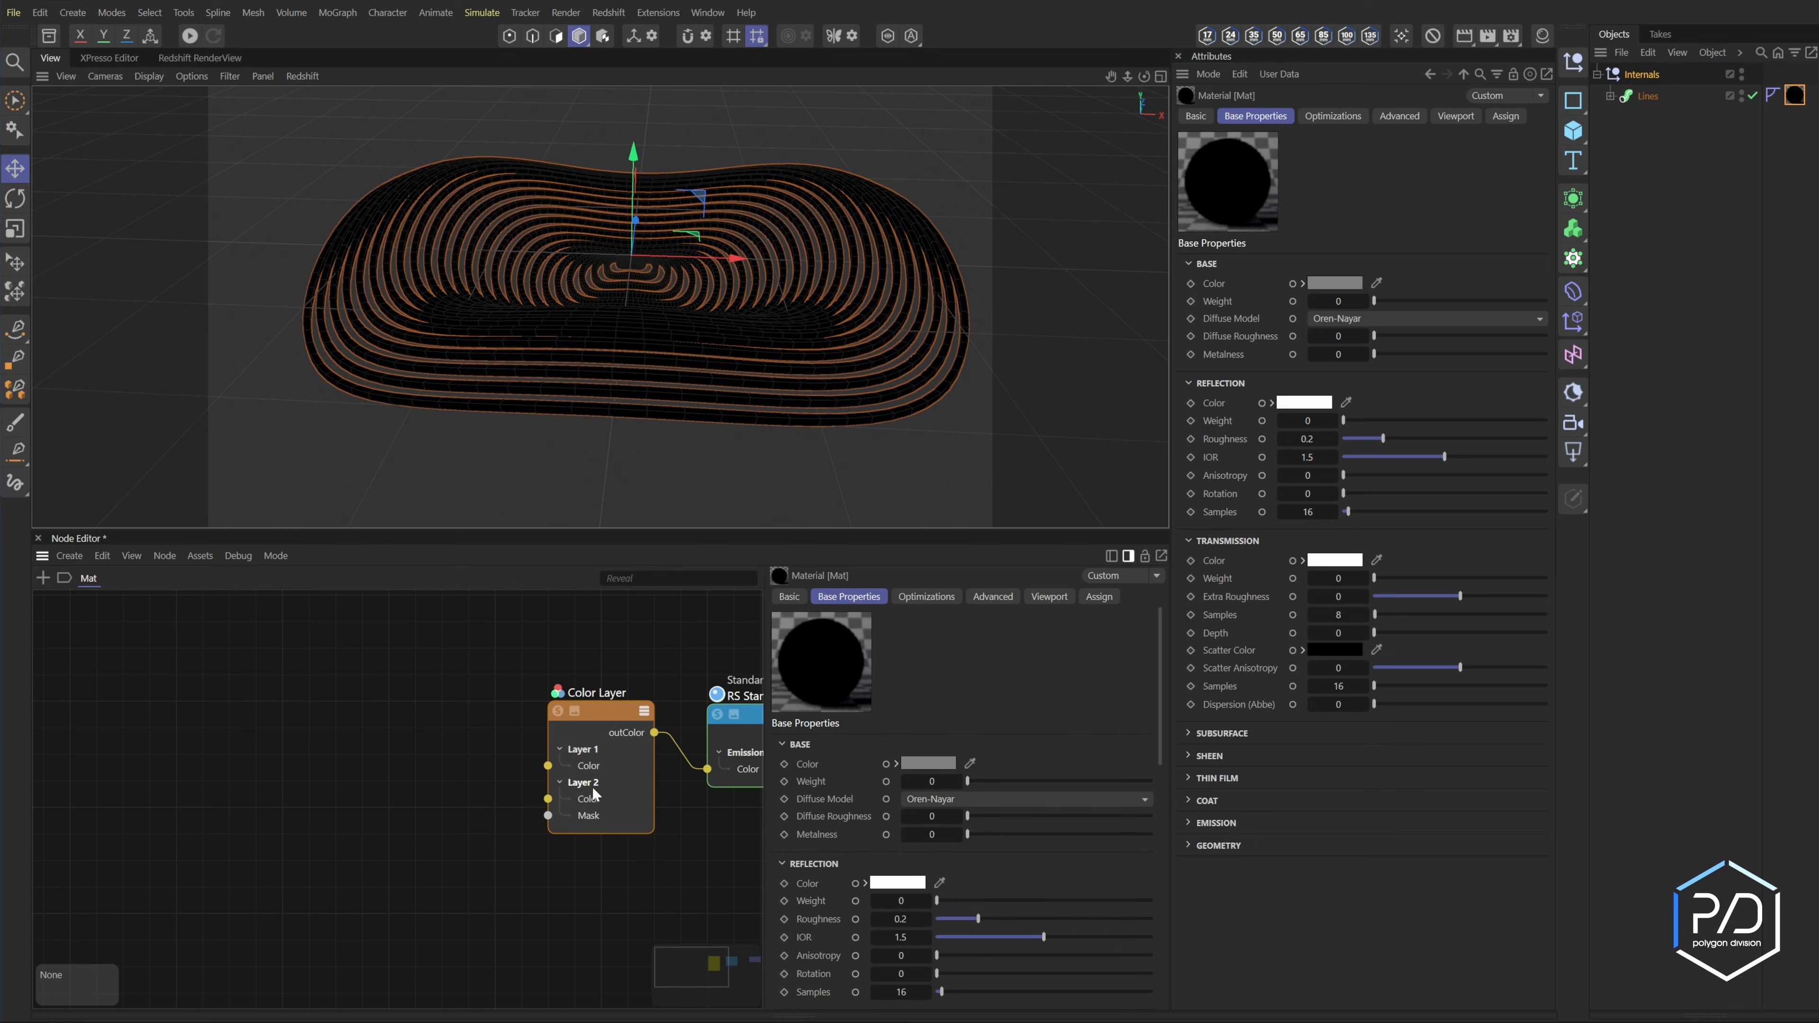
pyautogui.click(859, 800)
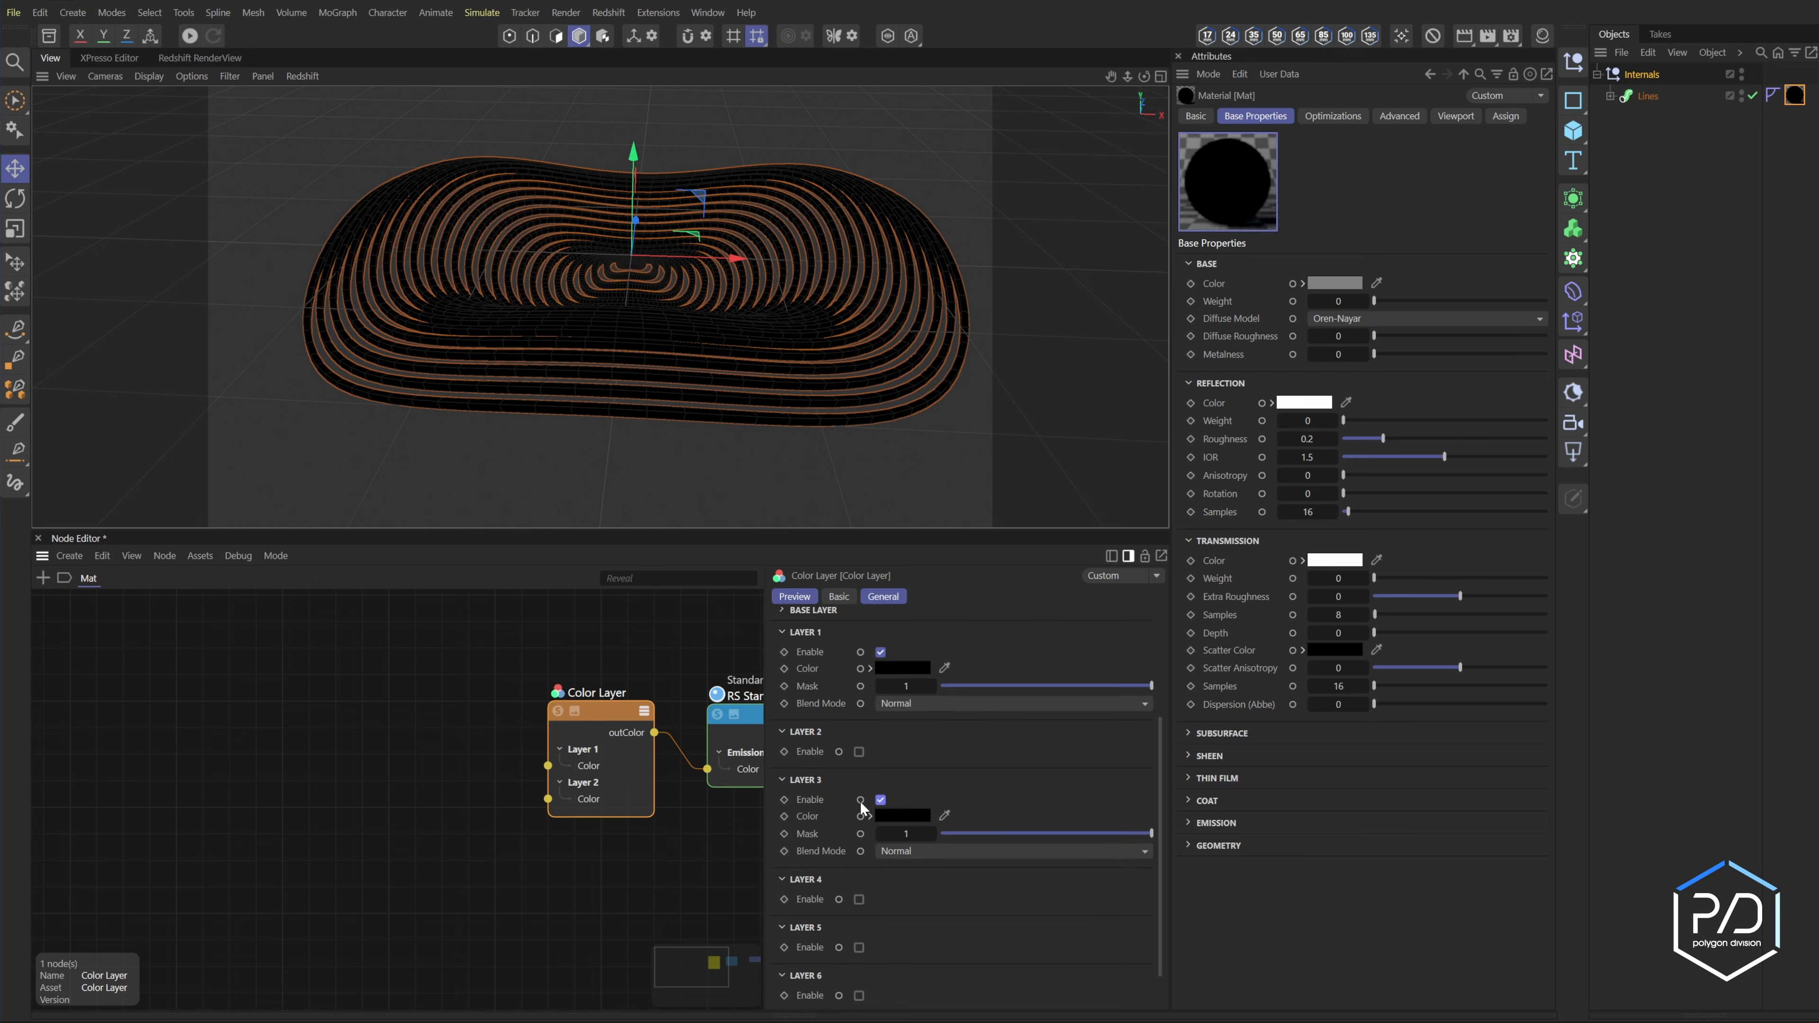
pyautogui.click(857, 751)
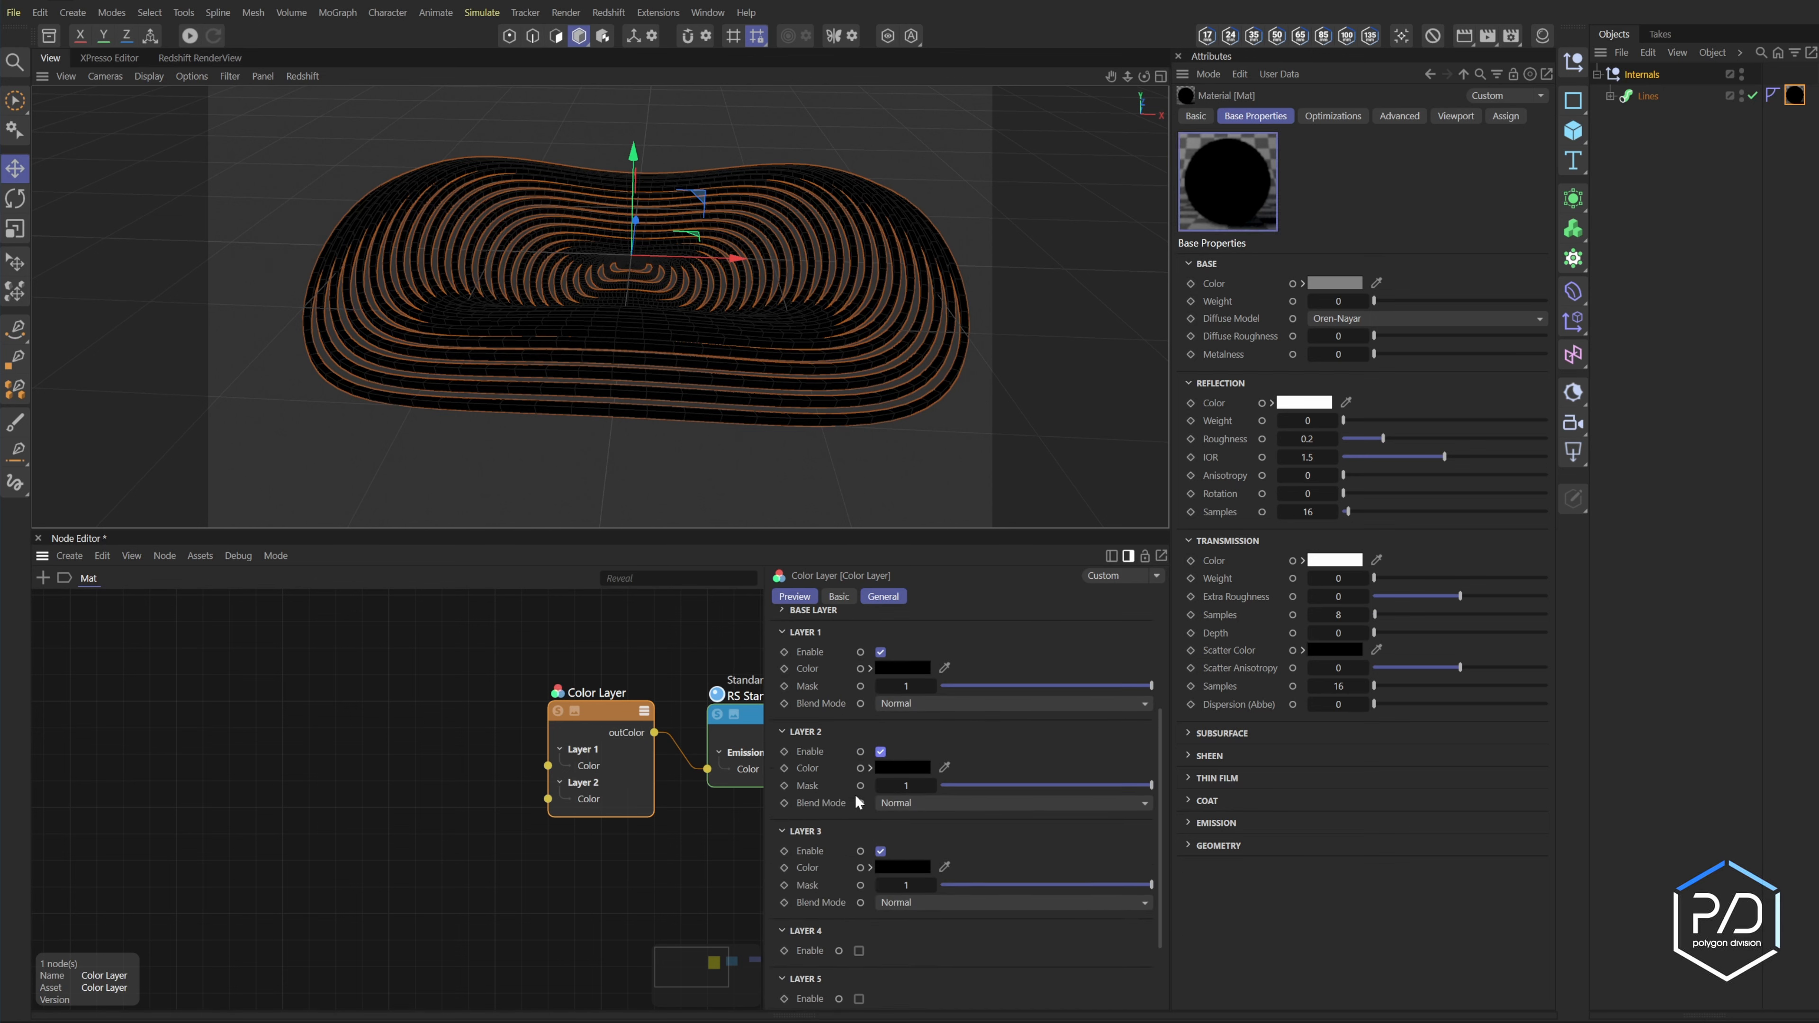
pyautogui.click(860, 867)
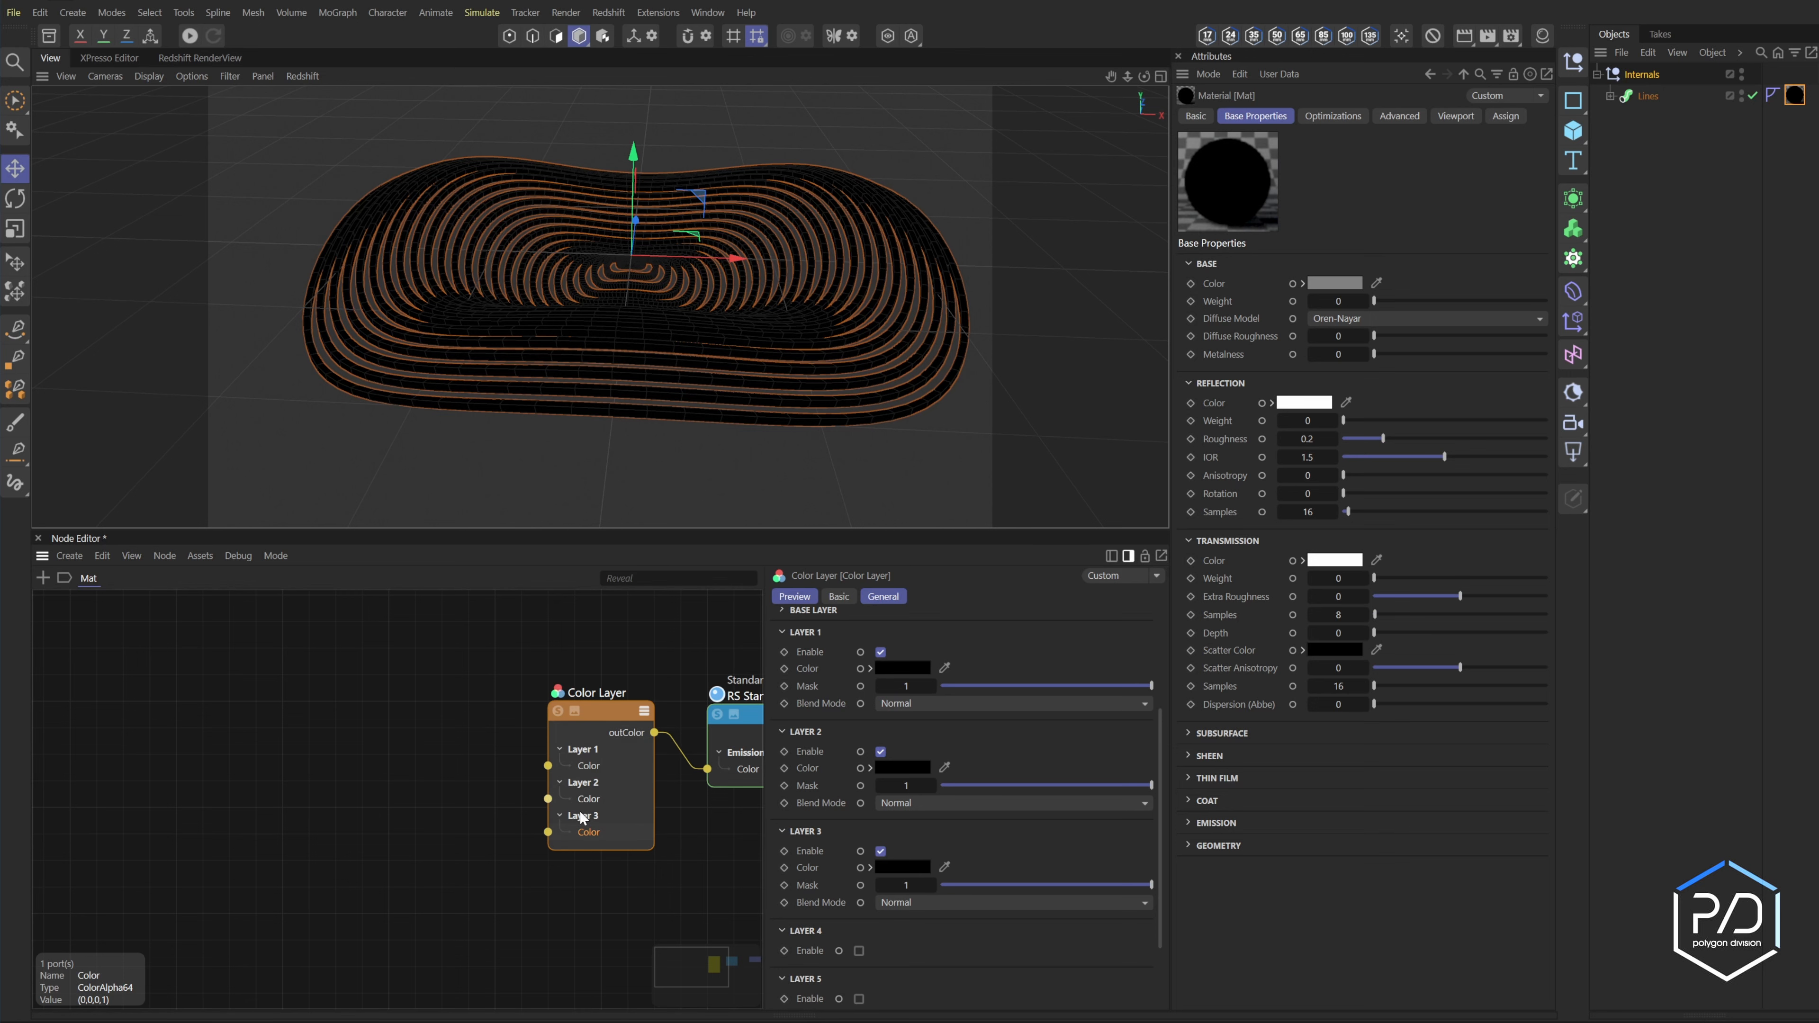
pyautogui.moveTo(728, 782); pyautogui.dragTo(773, 782, button='middle')
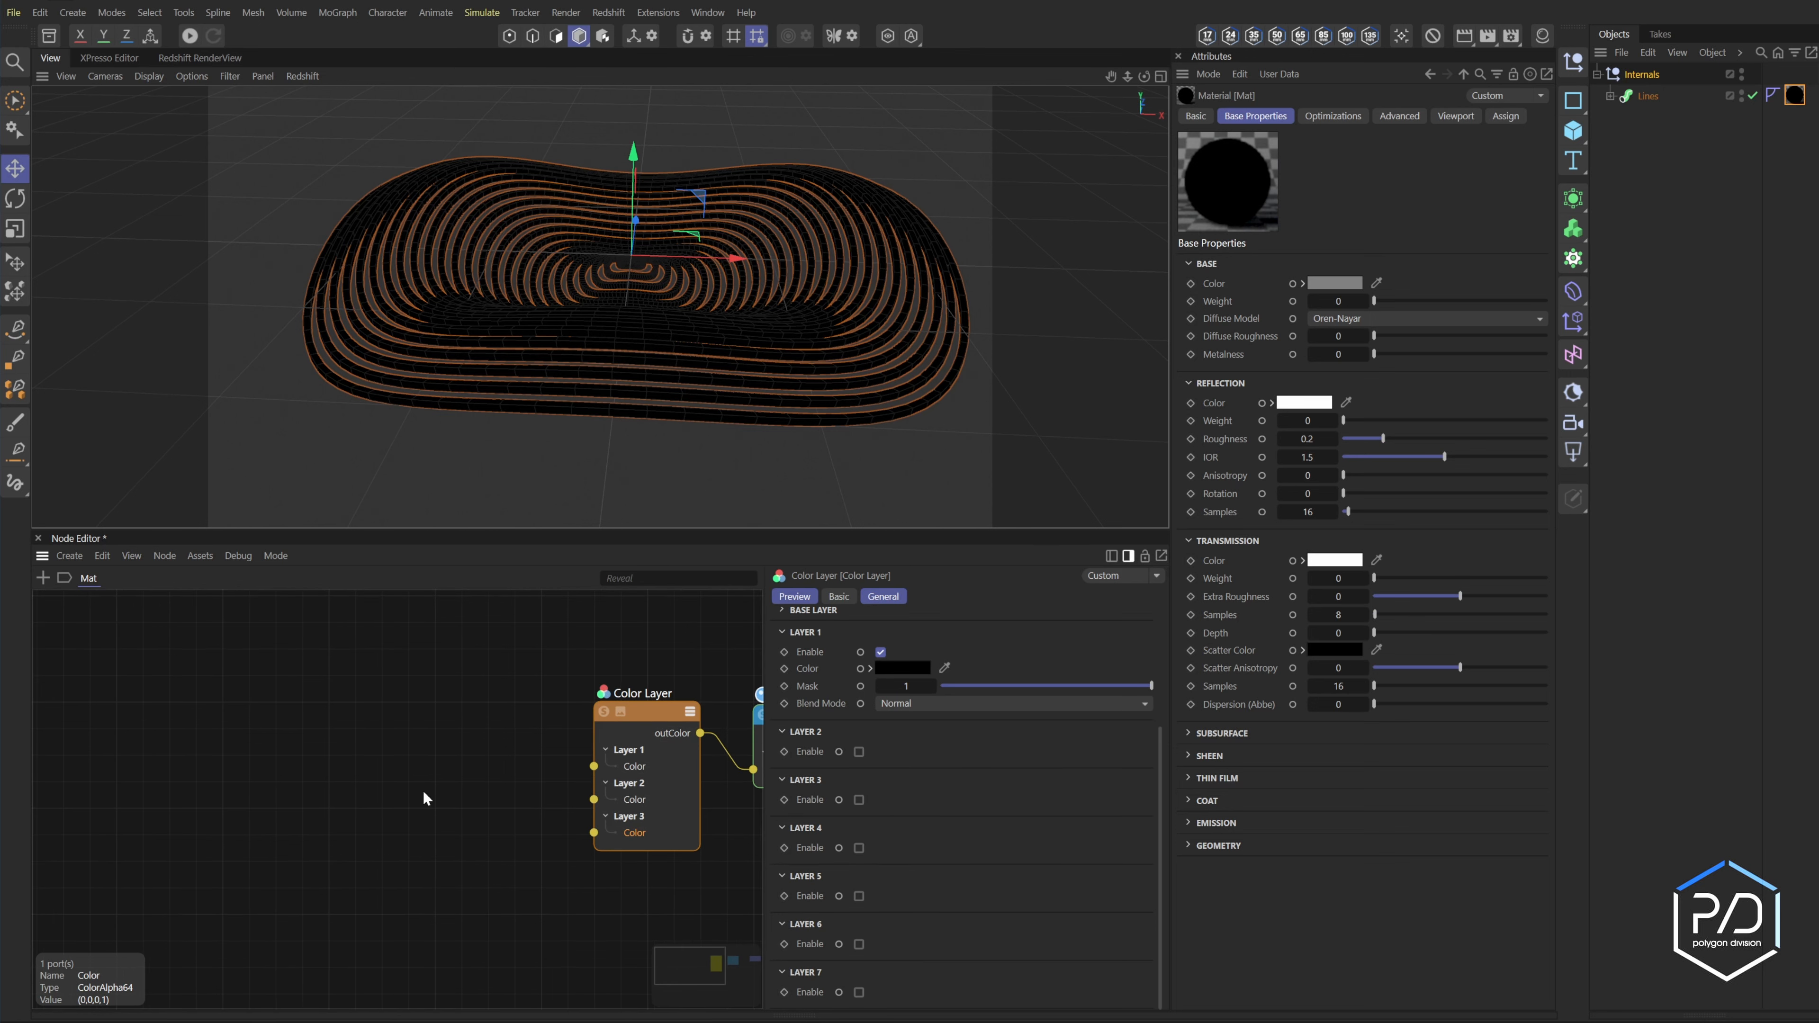
# - Add a Ramp node to the graph and place it well before the Color Layer node
pyautogui.doubleClick(342, 749)
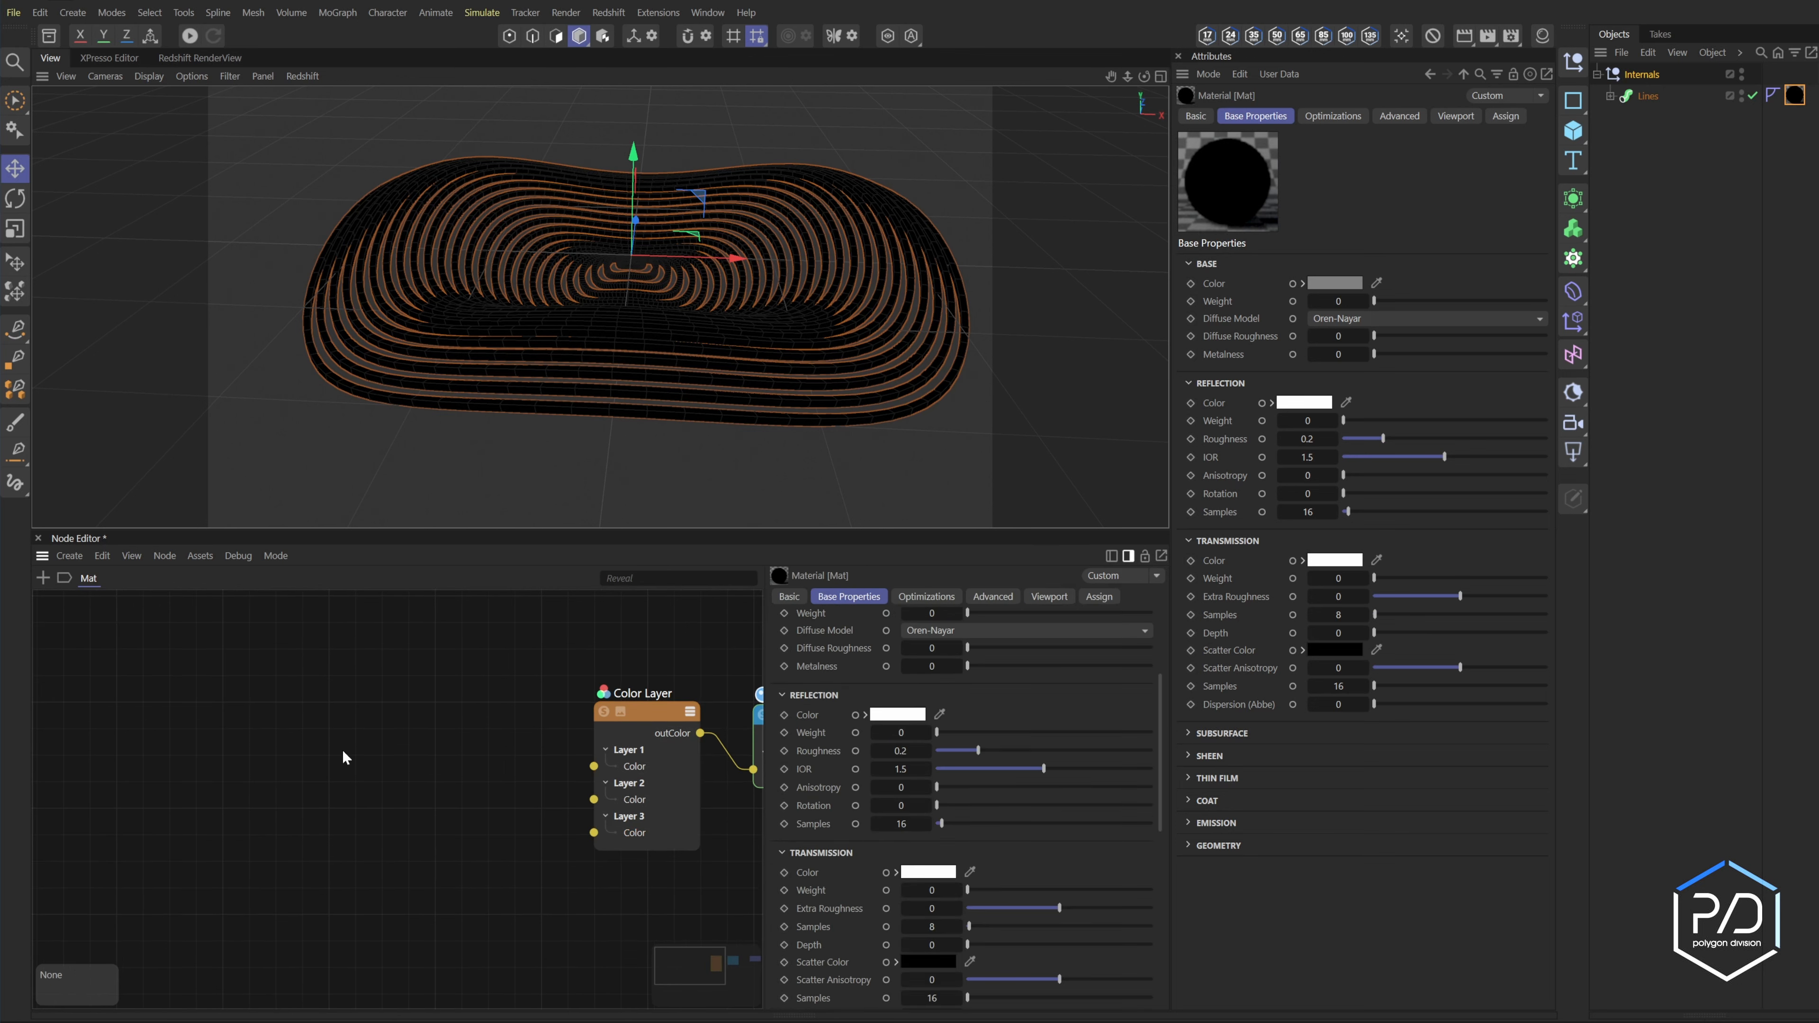
pyautogui.write('ramp')
pyautogui.press('Return')
pyautogui.moveTo(256, 712); pyautogui.dragTo(301, 690)
pyautogui.click(251, 707)
# - Add a UV Projection node, wire it between the Ramp and the Color Layer's Layer 1 Color, and collapse both nodes
pyautogui.doubleClick(415, 721)
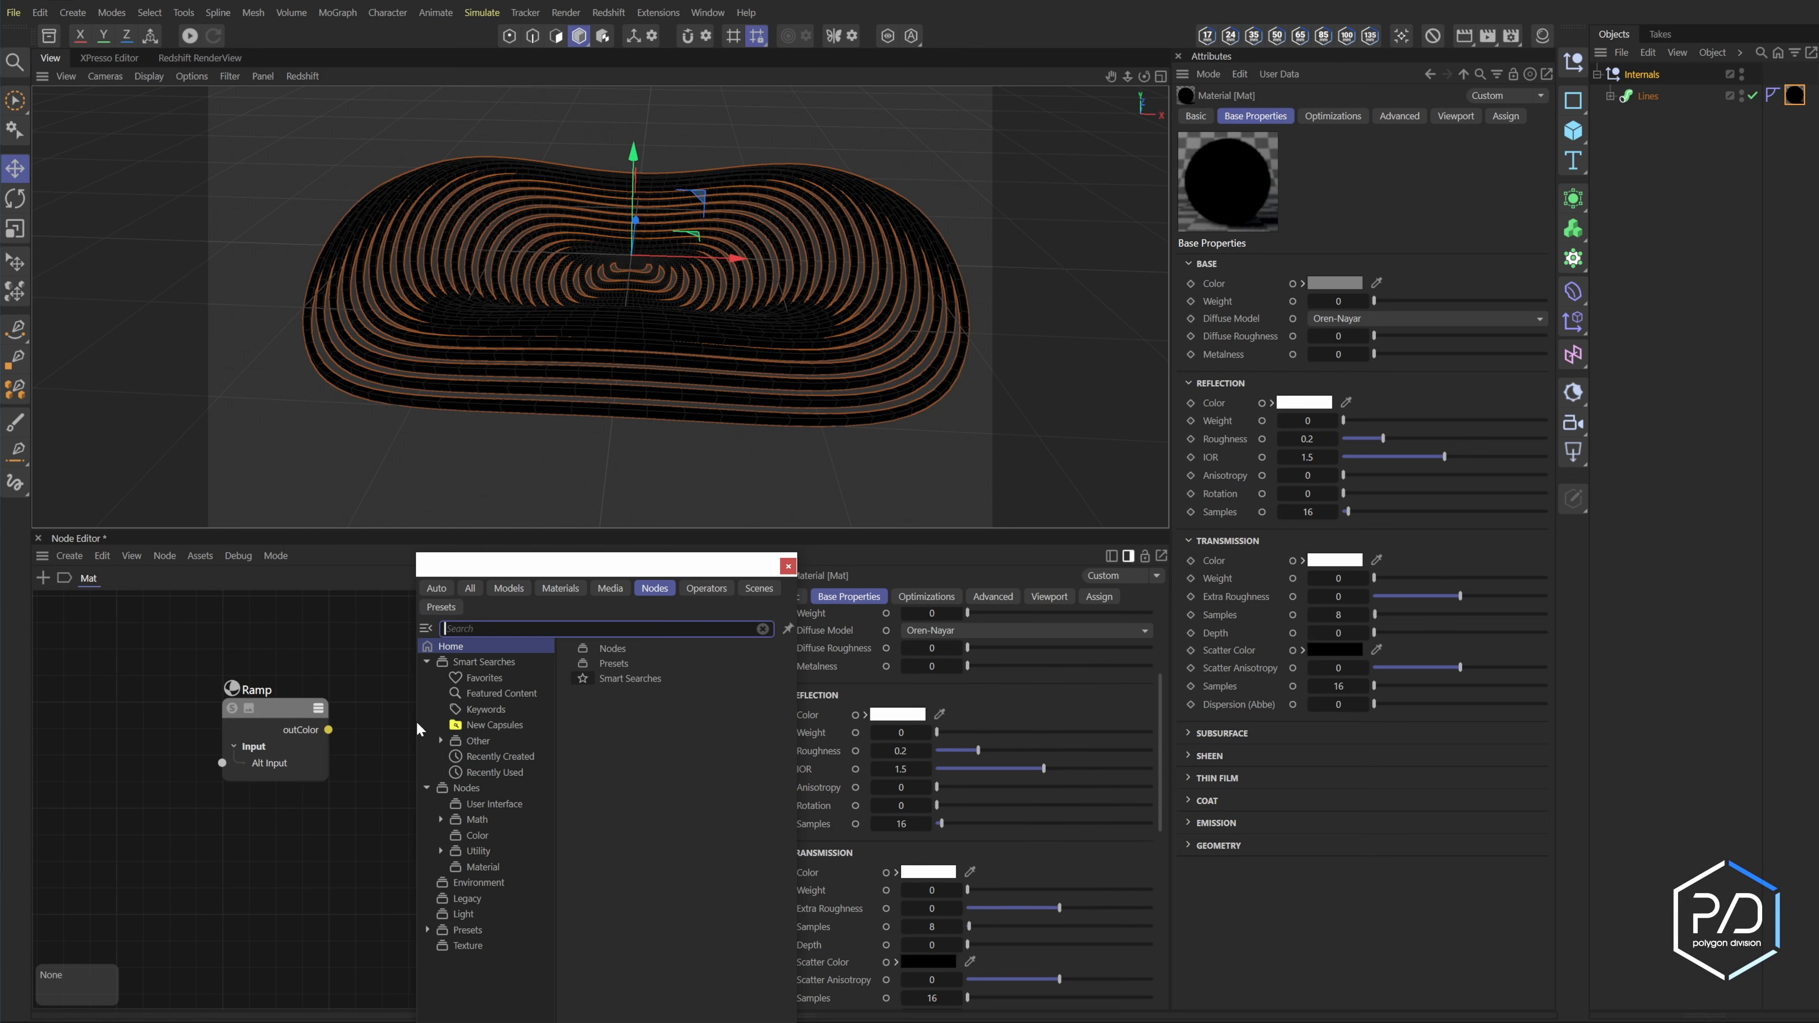
pyautogui.write('uv')
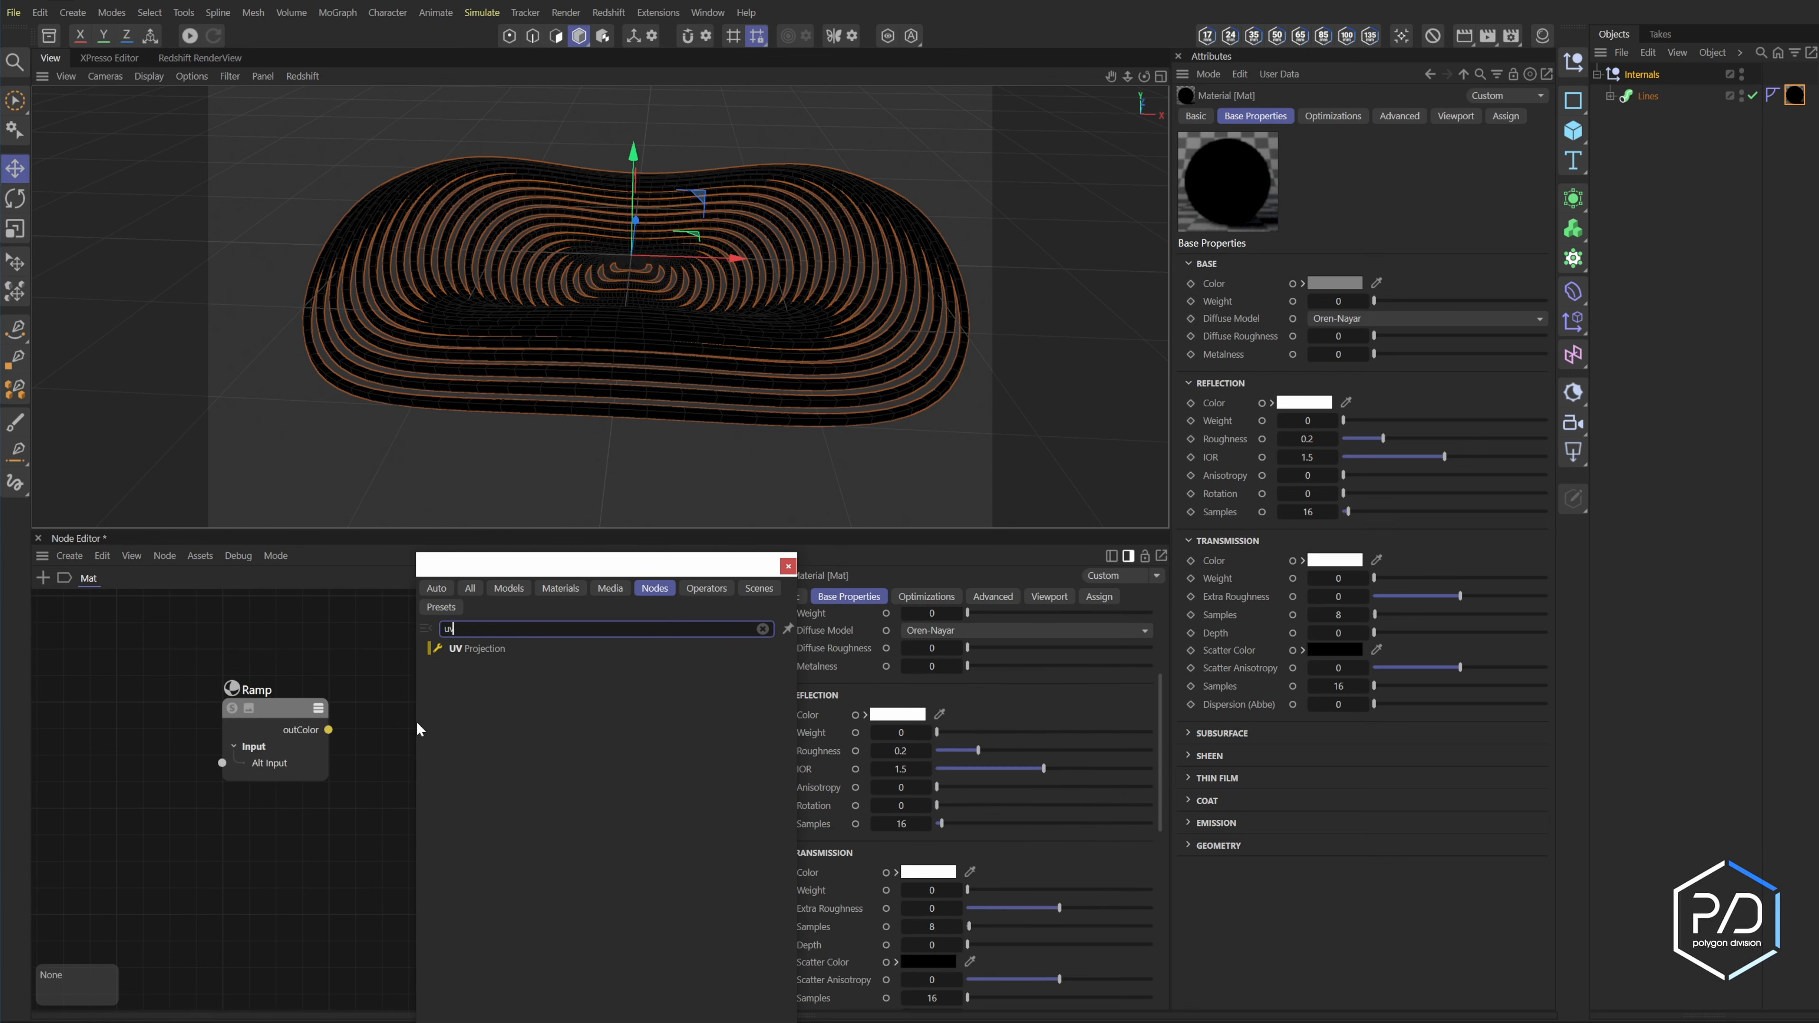
pyautogui.press('Return')
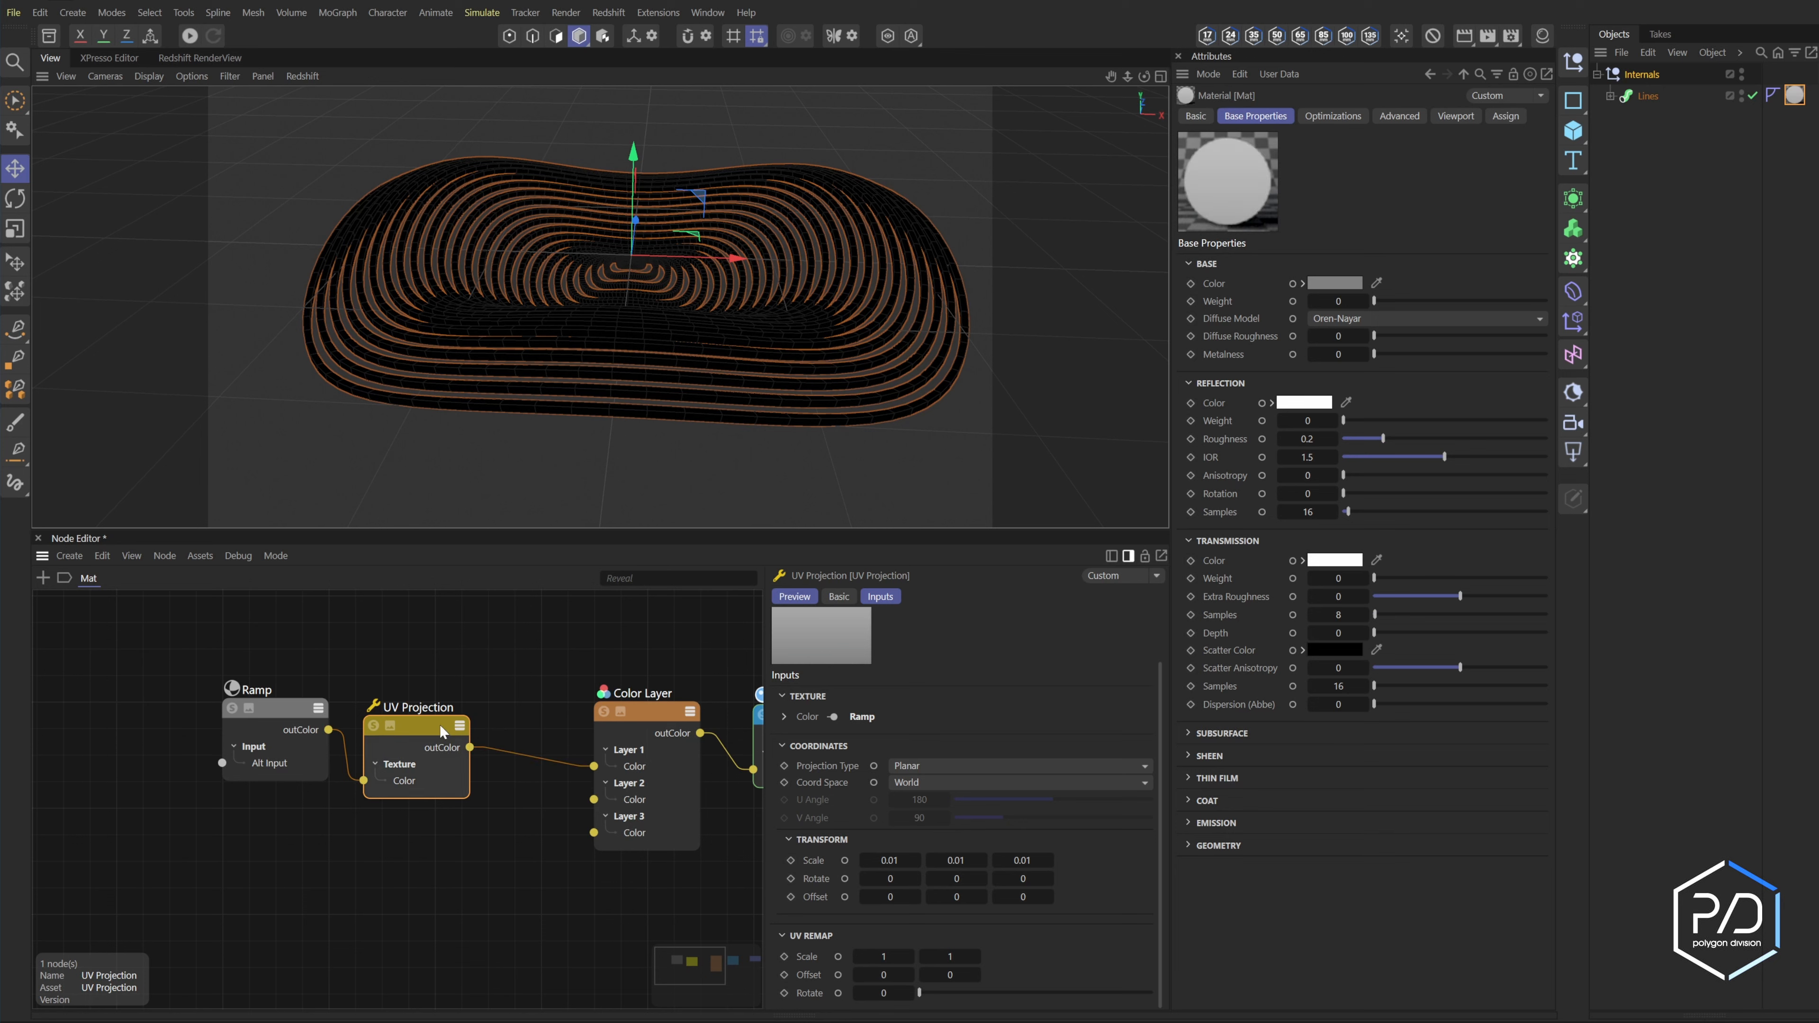
pyautogui.doubleClick(440, 723)
pyautogui.doubleClick(299, 711)
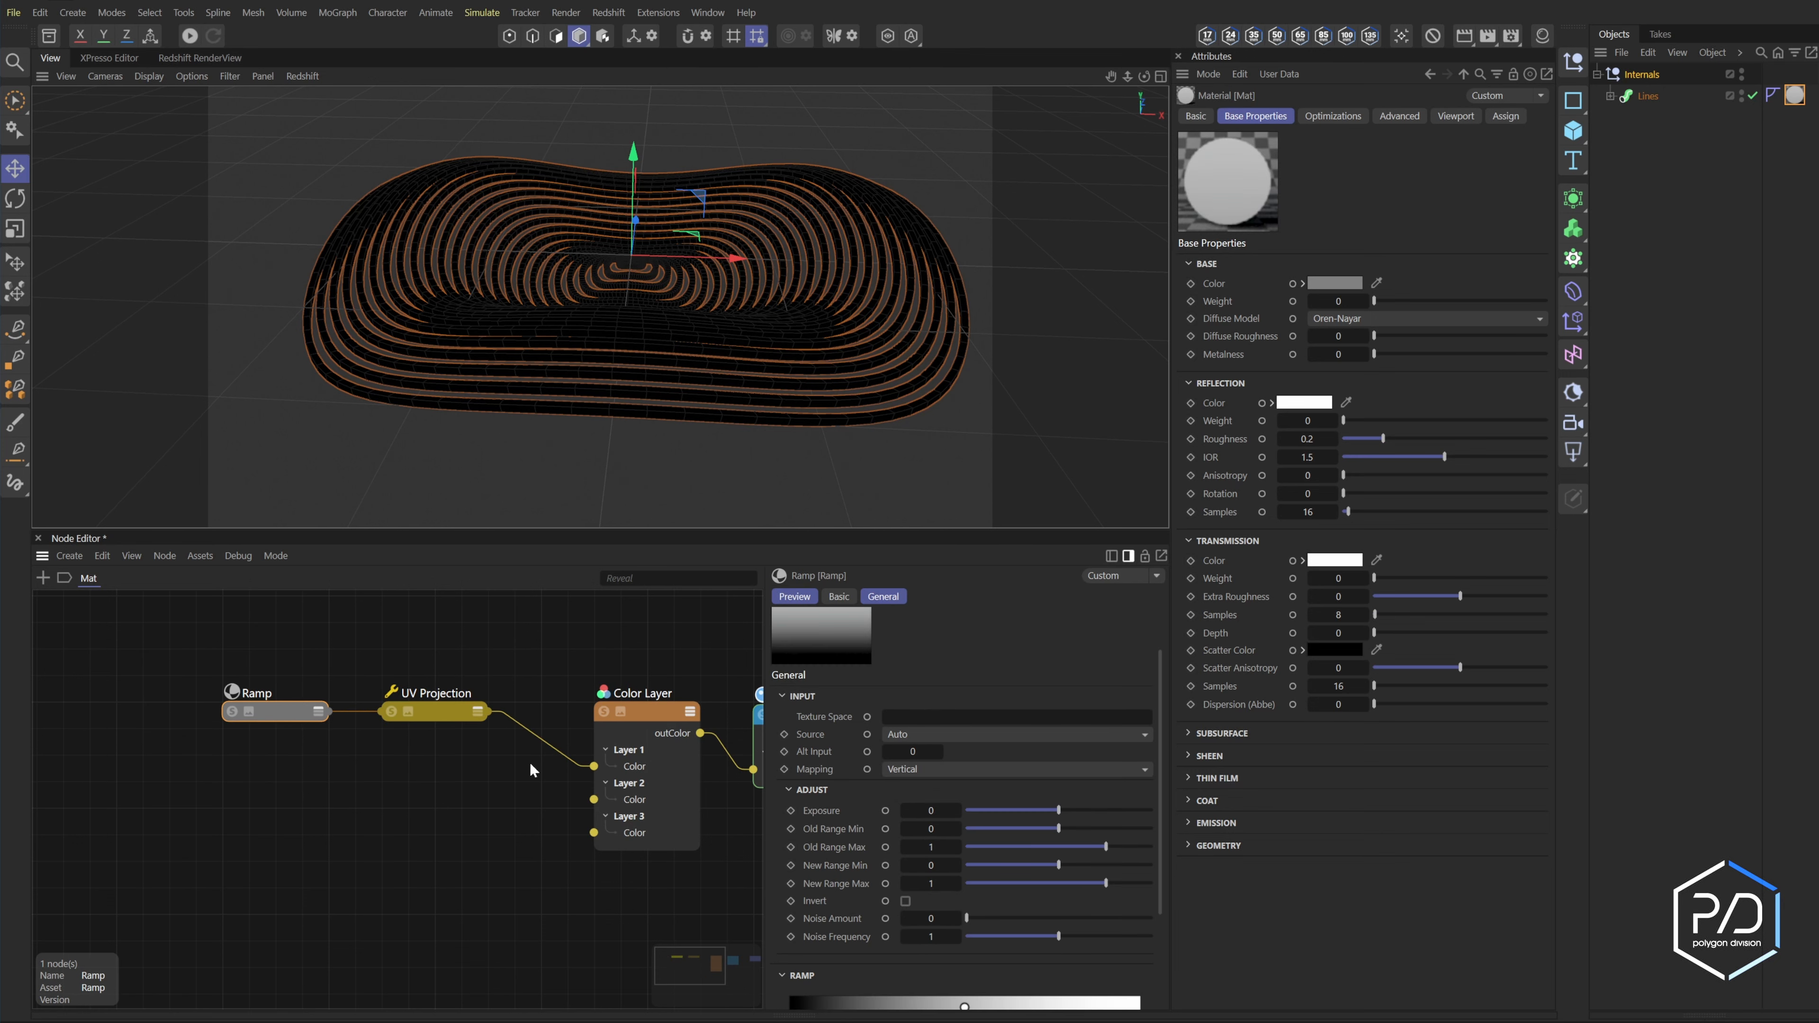
# - Set the Ramp's mapping to Horizontal and its first knot to magenta with hue 291° and 100 % saturation and value
pyautogui.click(914, 770)
pyautogui.click(912, 831)
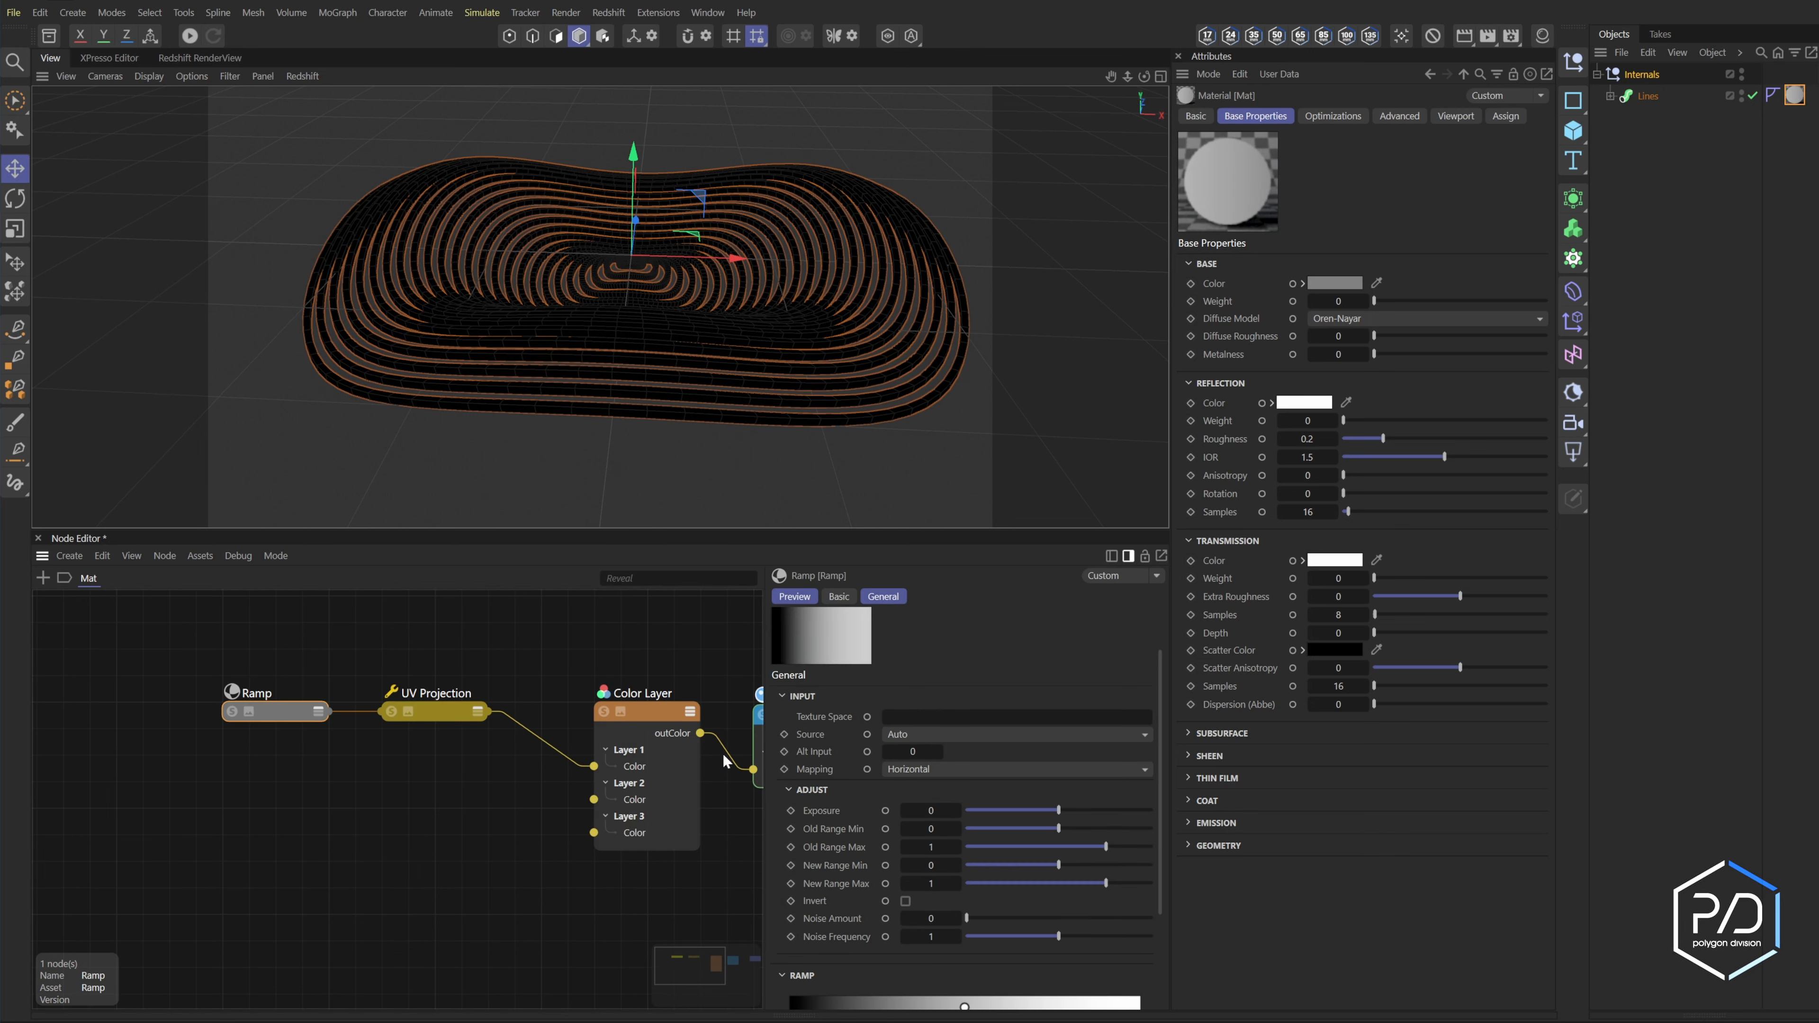
pyautogui.scroll(-5, 845, 883)
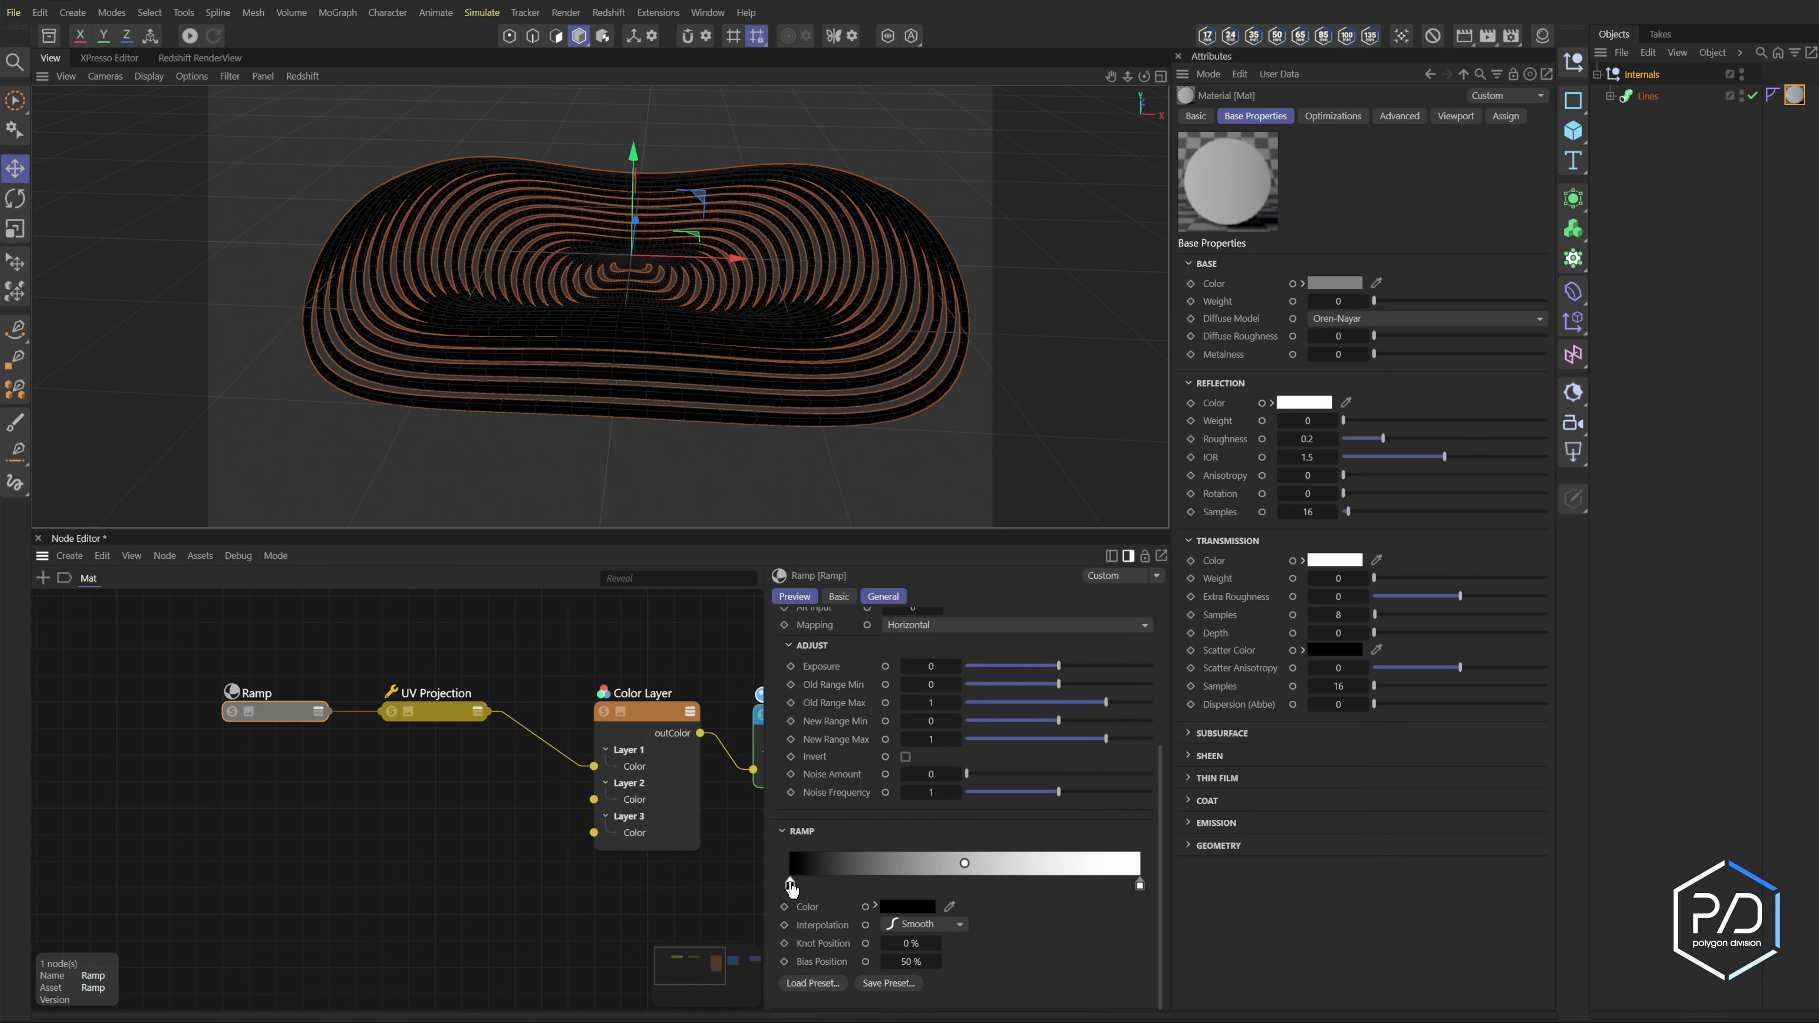
pyautogui.doubleClick(790, 883)
pyautogui.moveTo(912, 931); pyautogui.dragTo(956, 931)
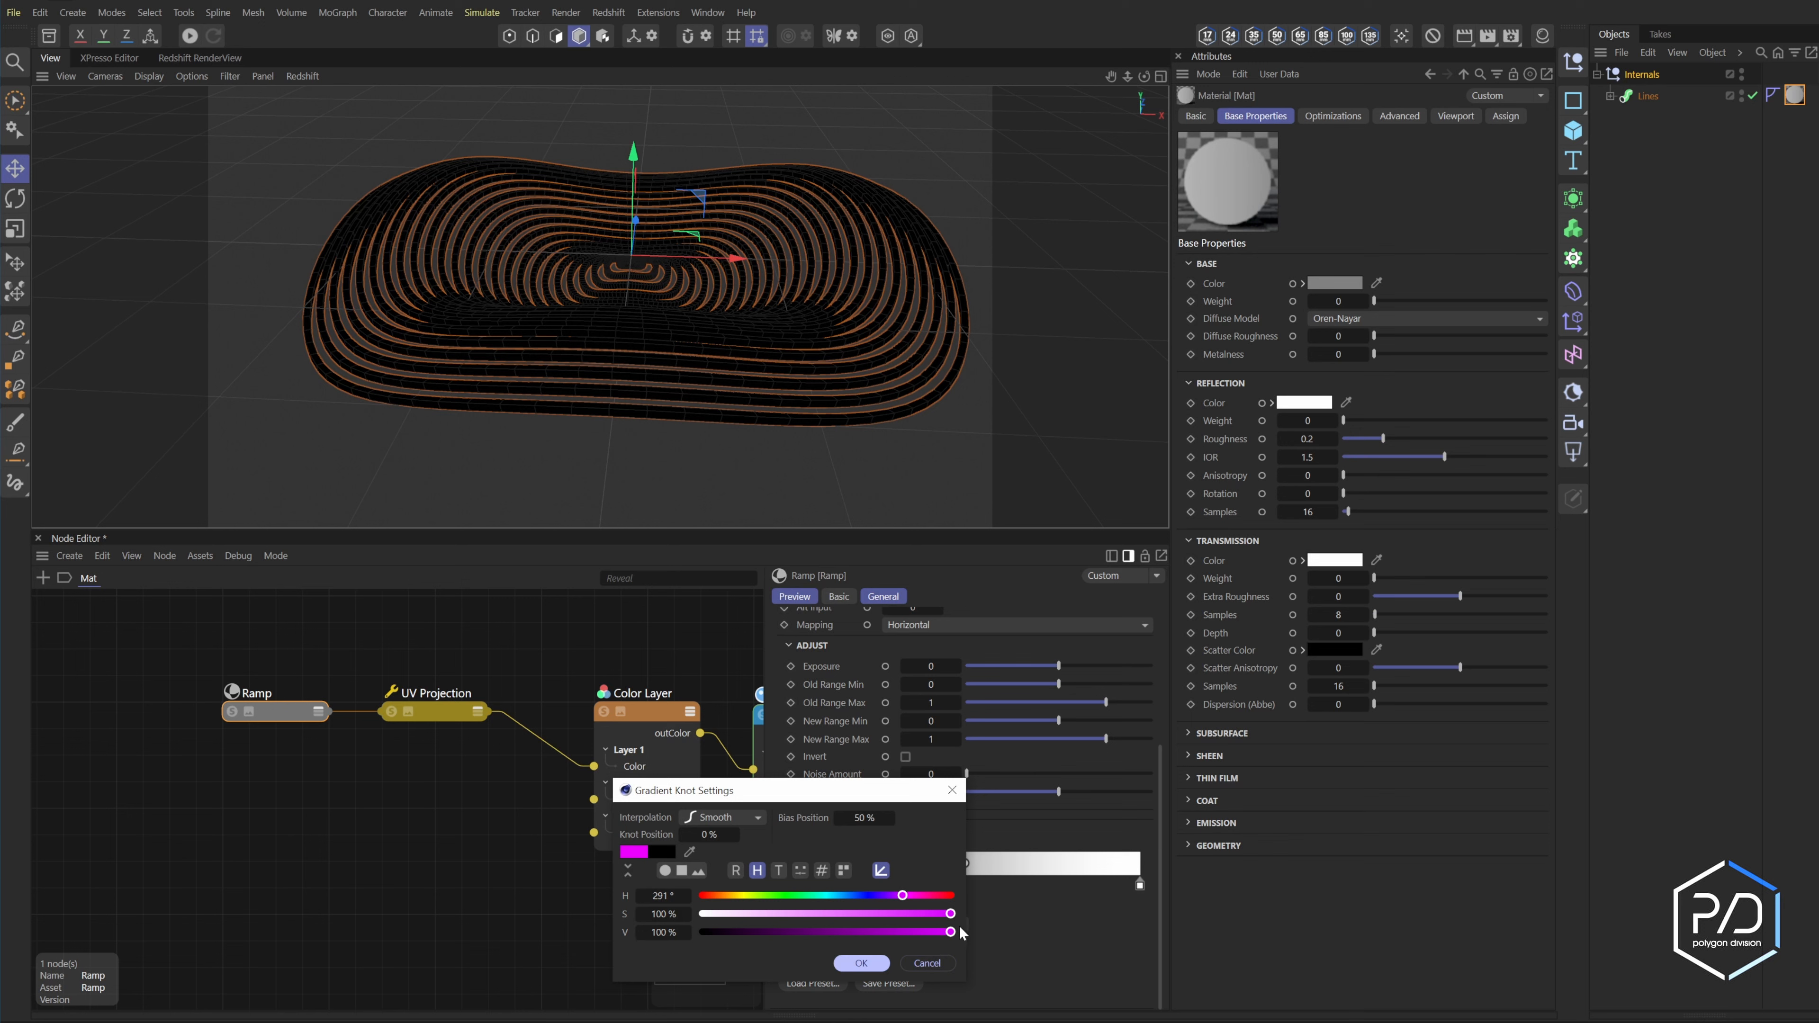
pyautogui.click(861, 963)
# - Set the Ramp's end knot to a fully saturated blue with hue 209°
pyautogui.doubleClick(1140, 884)
pyautogui.moveTo(1154, 902); pyautogui.dragTo(1195, 903)
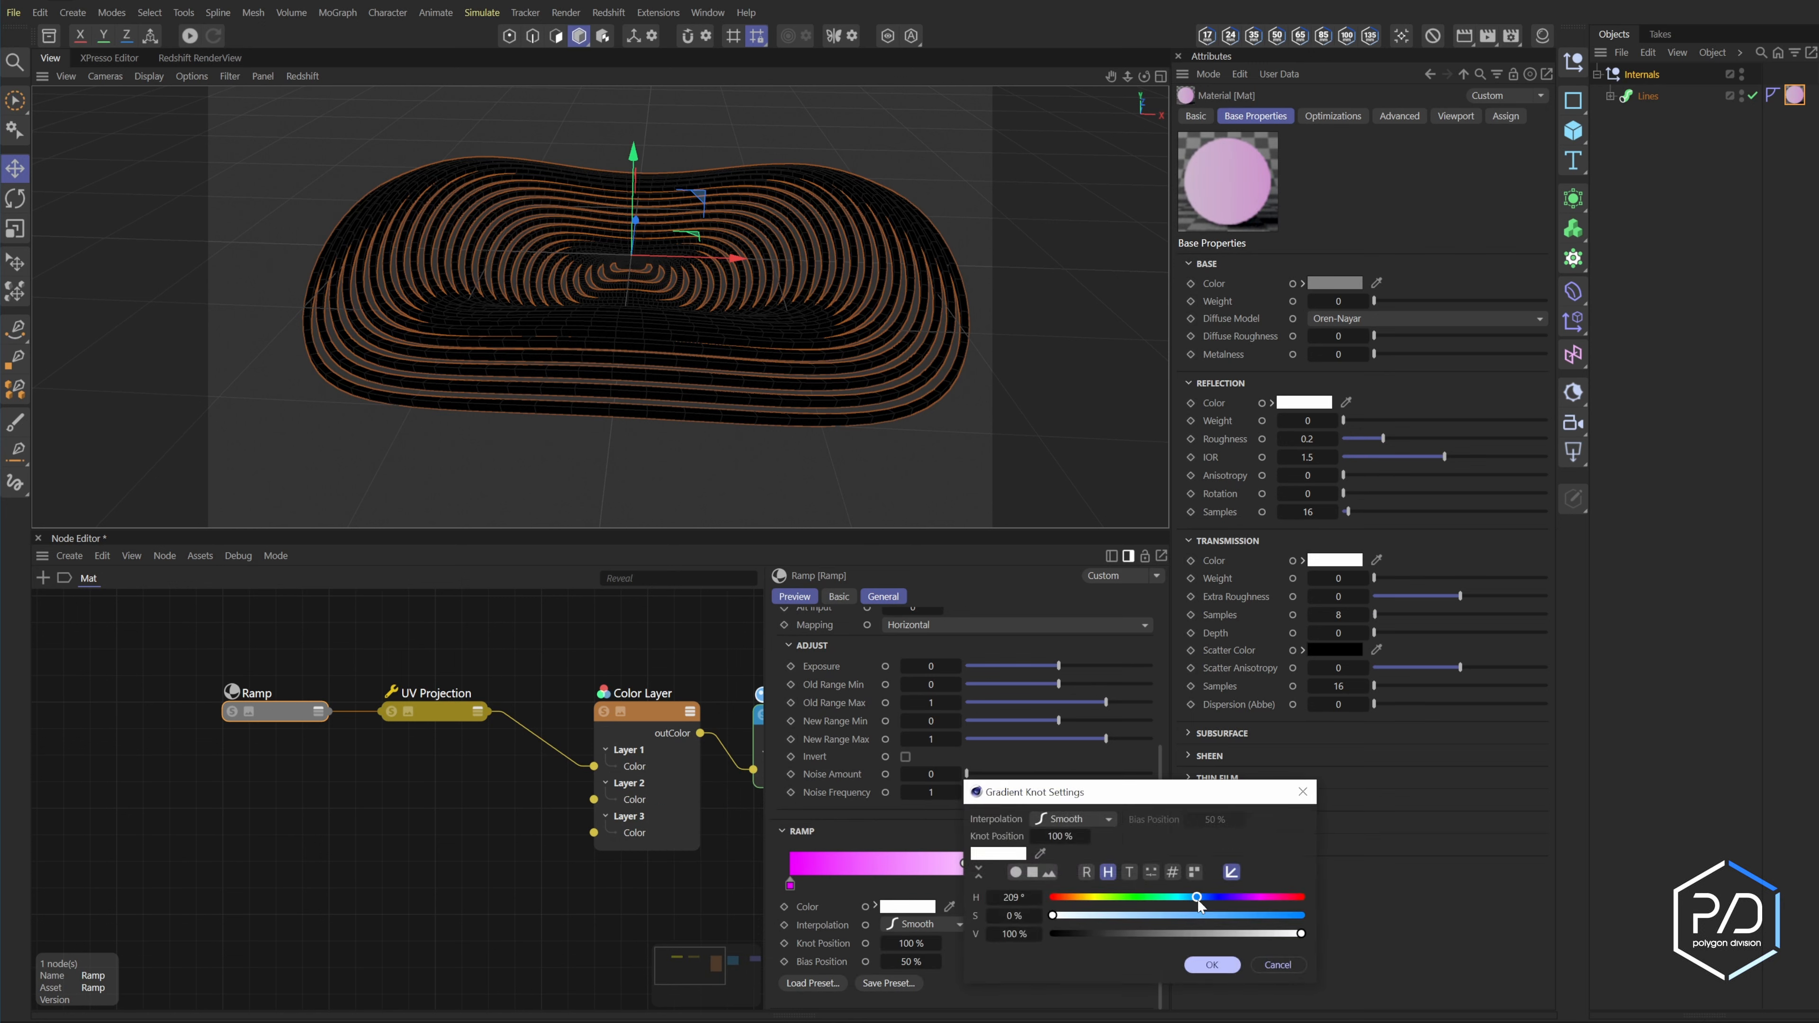
pyautogui.moveTo(1051, 915); pyautogui.dragTo(1340, 918)
pyautogui.click(1212, 965)
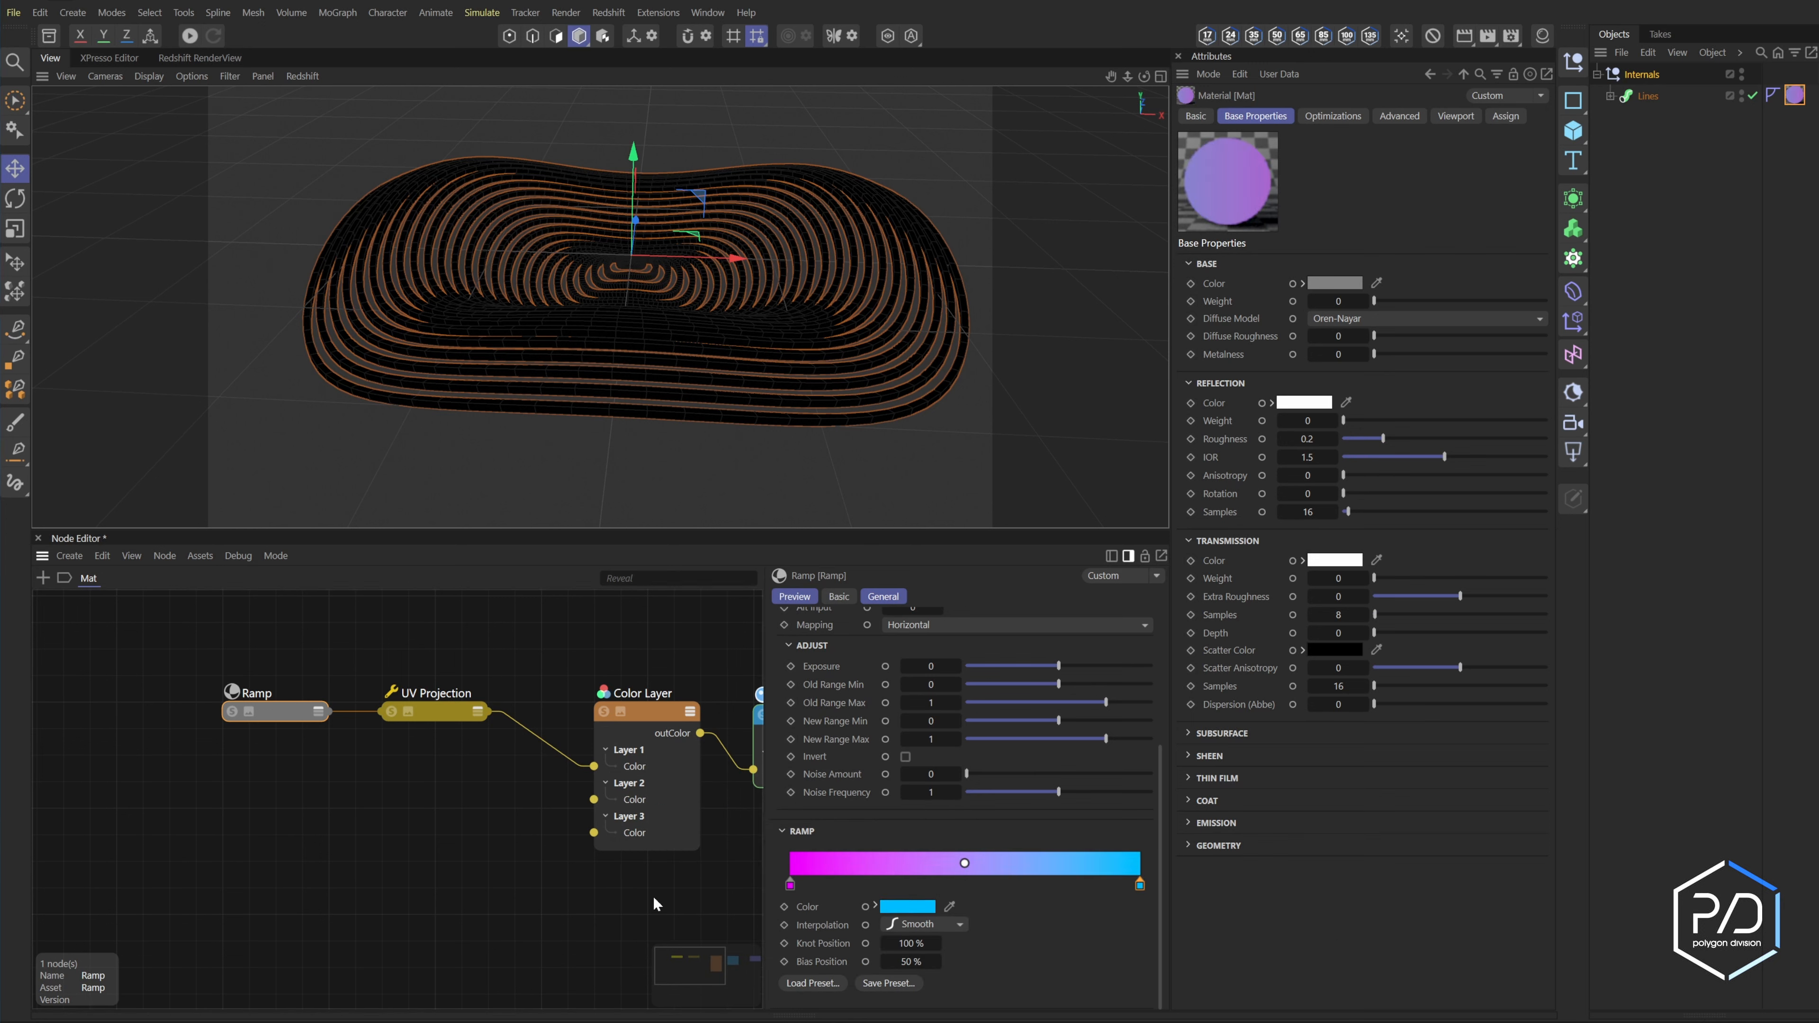
# - Run the Redshift render in the viewport to check the gradient on the rings, and stop it
pyautogui.click(302, 75)
pyautogui.click(337, 106)
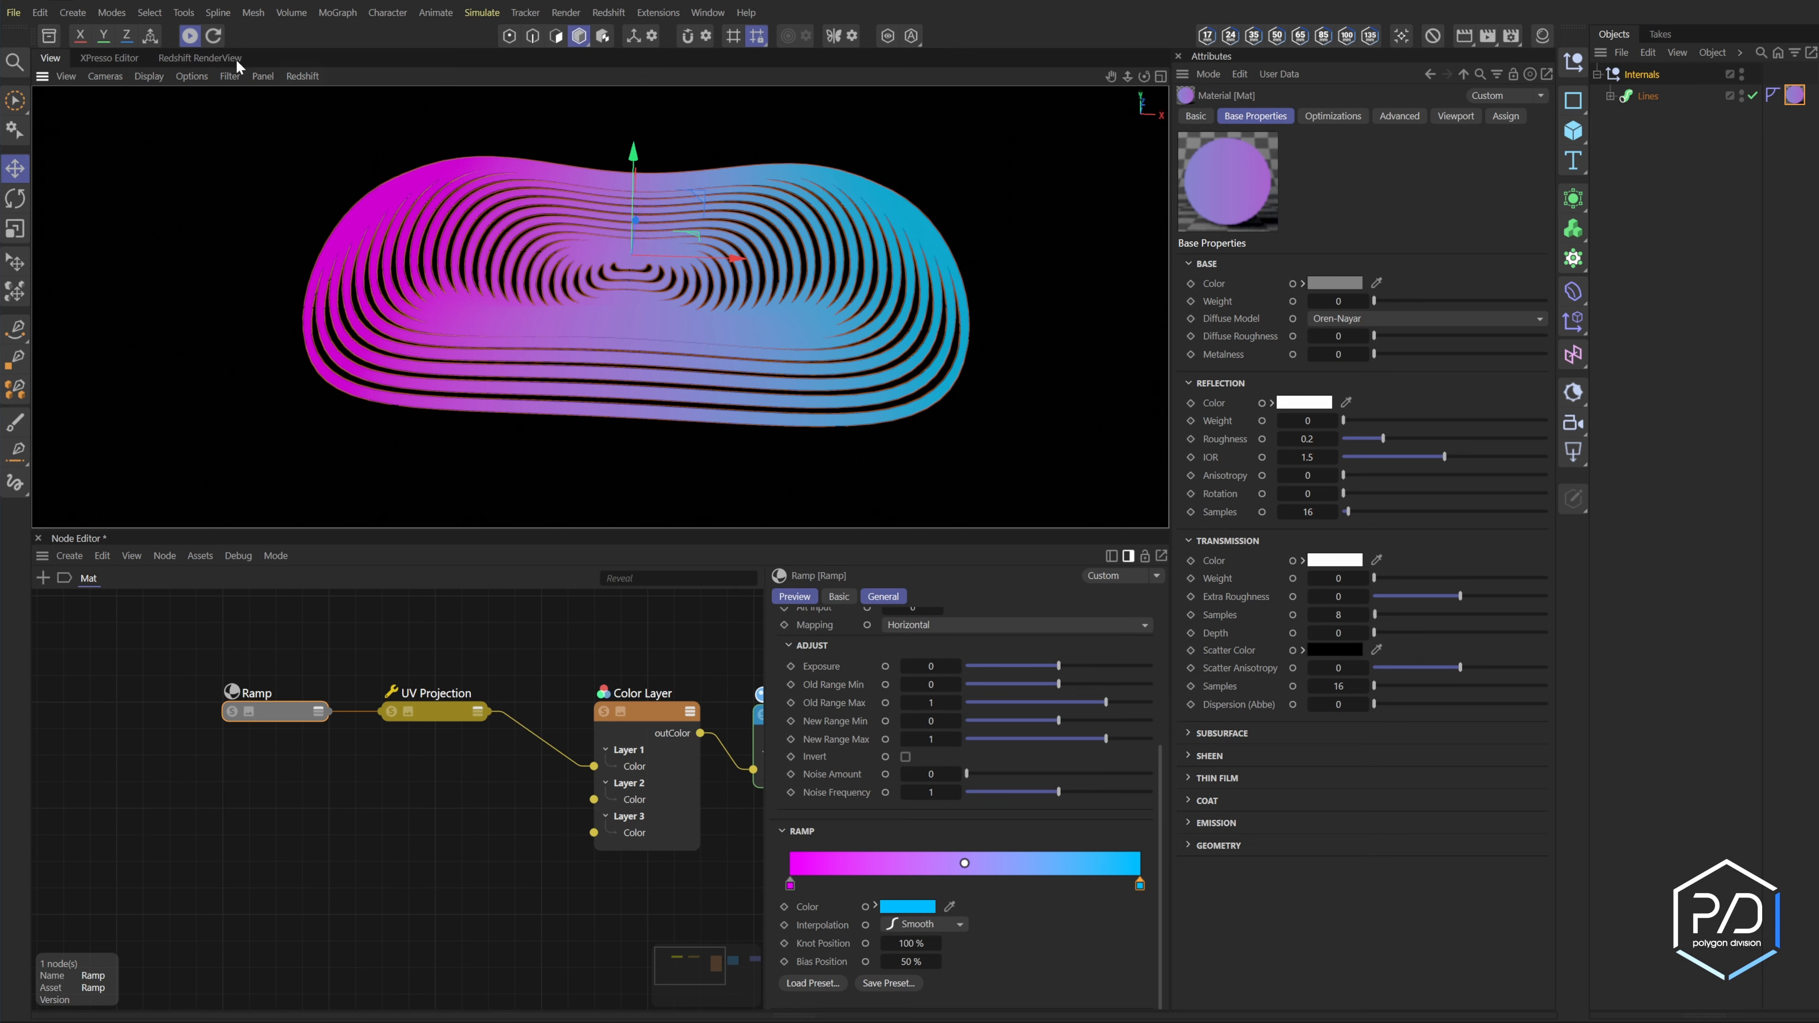
pyautogui.click(190, 36)
# - Add a Fresnel node connected to the Color Layer's Layer 2 Color and set its perpendicular color to magenta
pyautogui.doubleClick(421, 808)
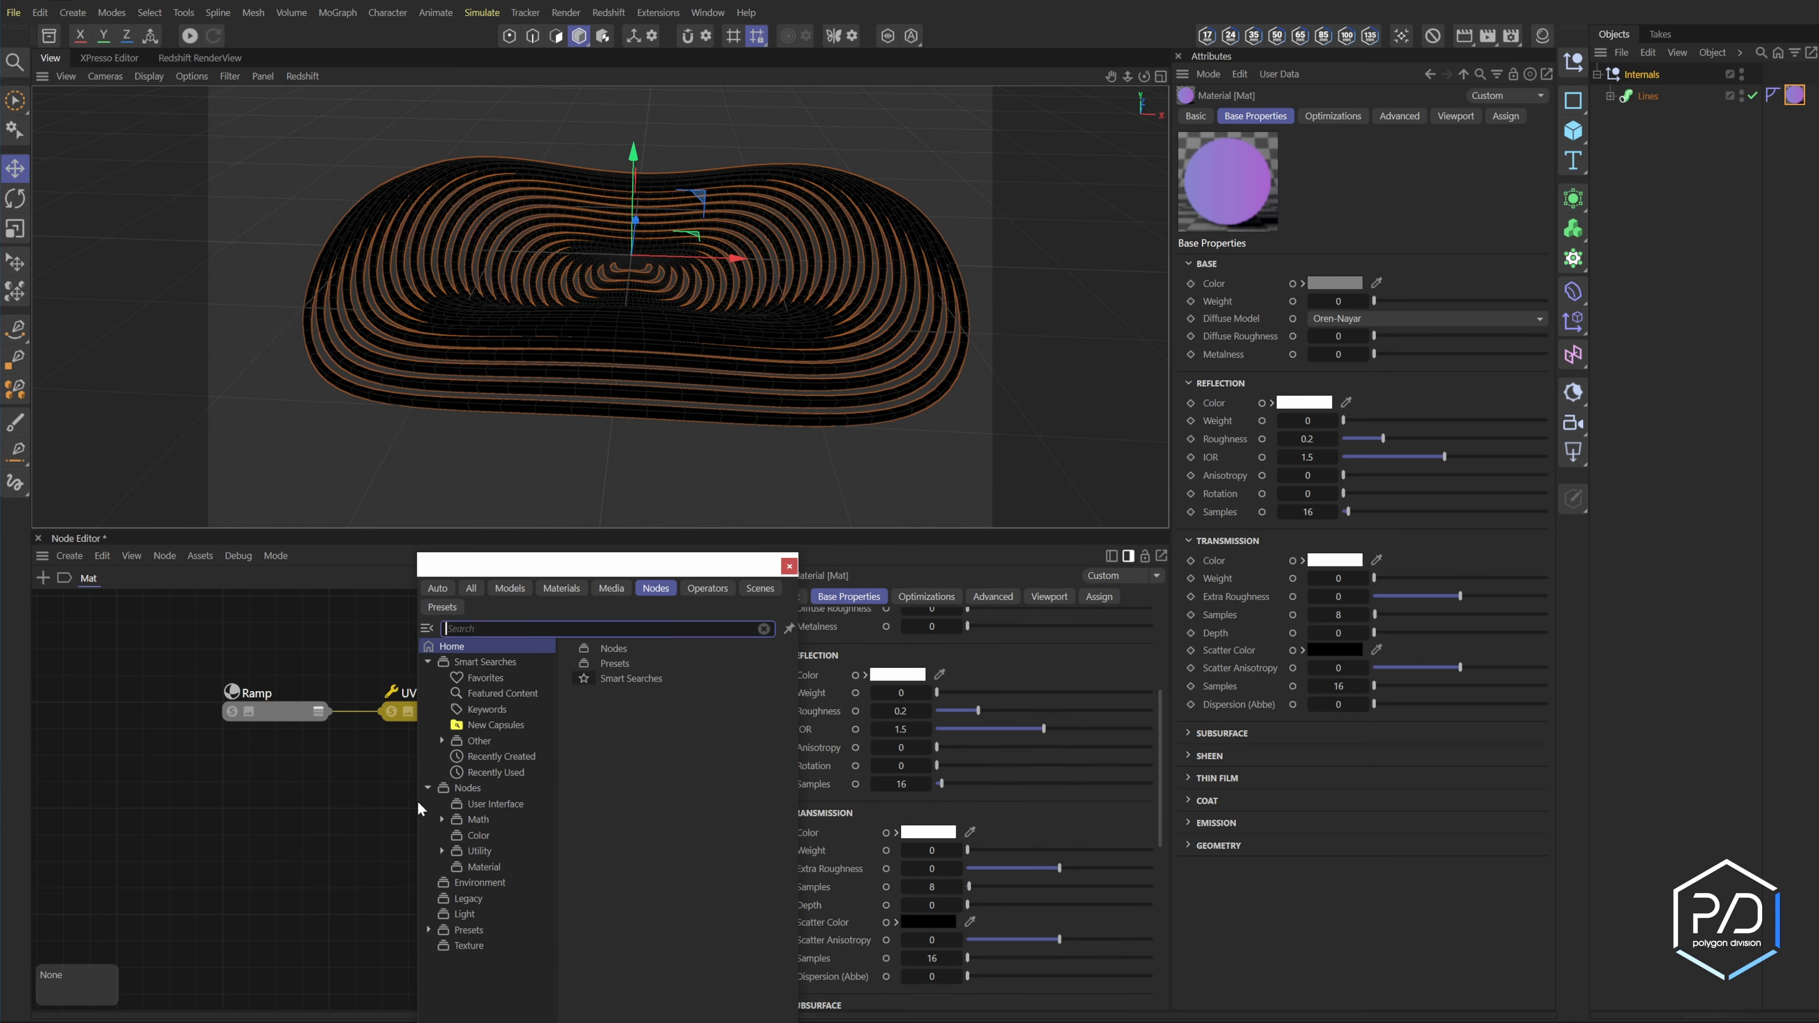
pyautogui.click(947, 830)
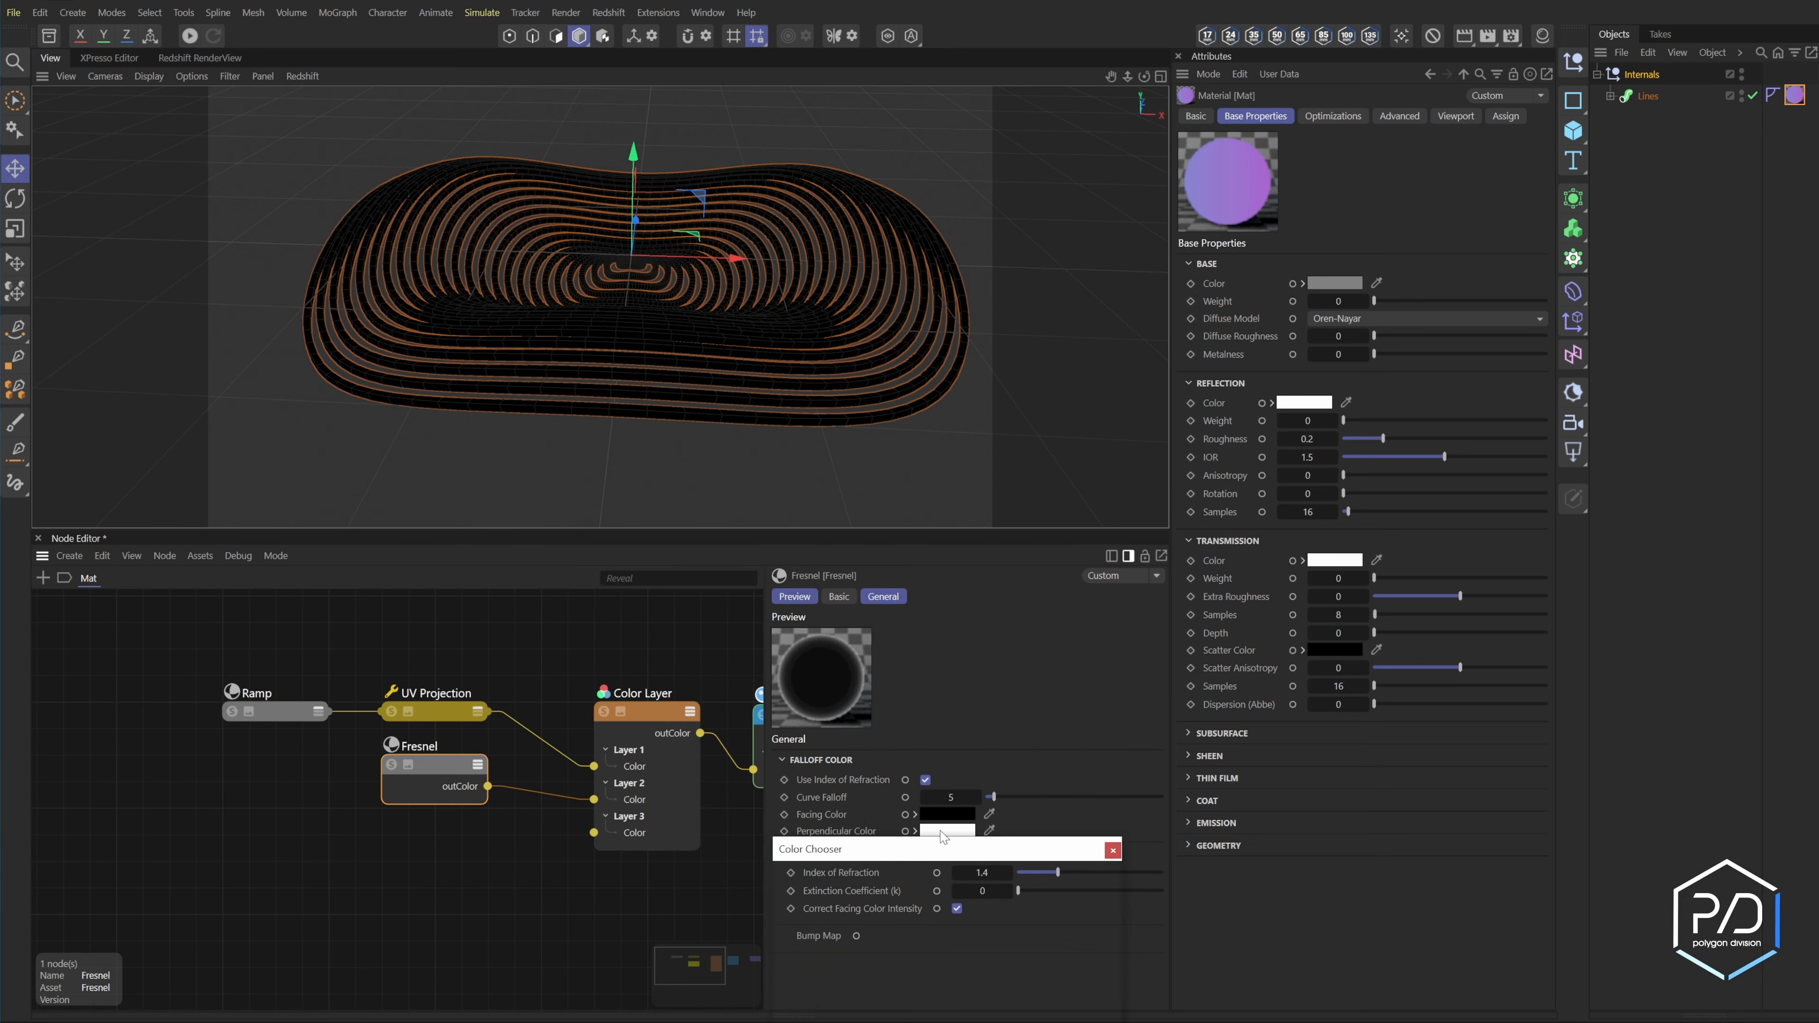
pyautogui.click(1084, 986)
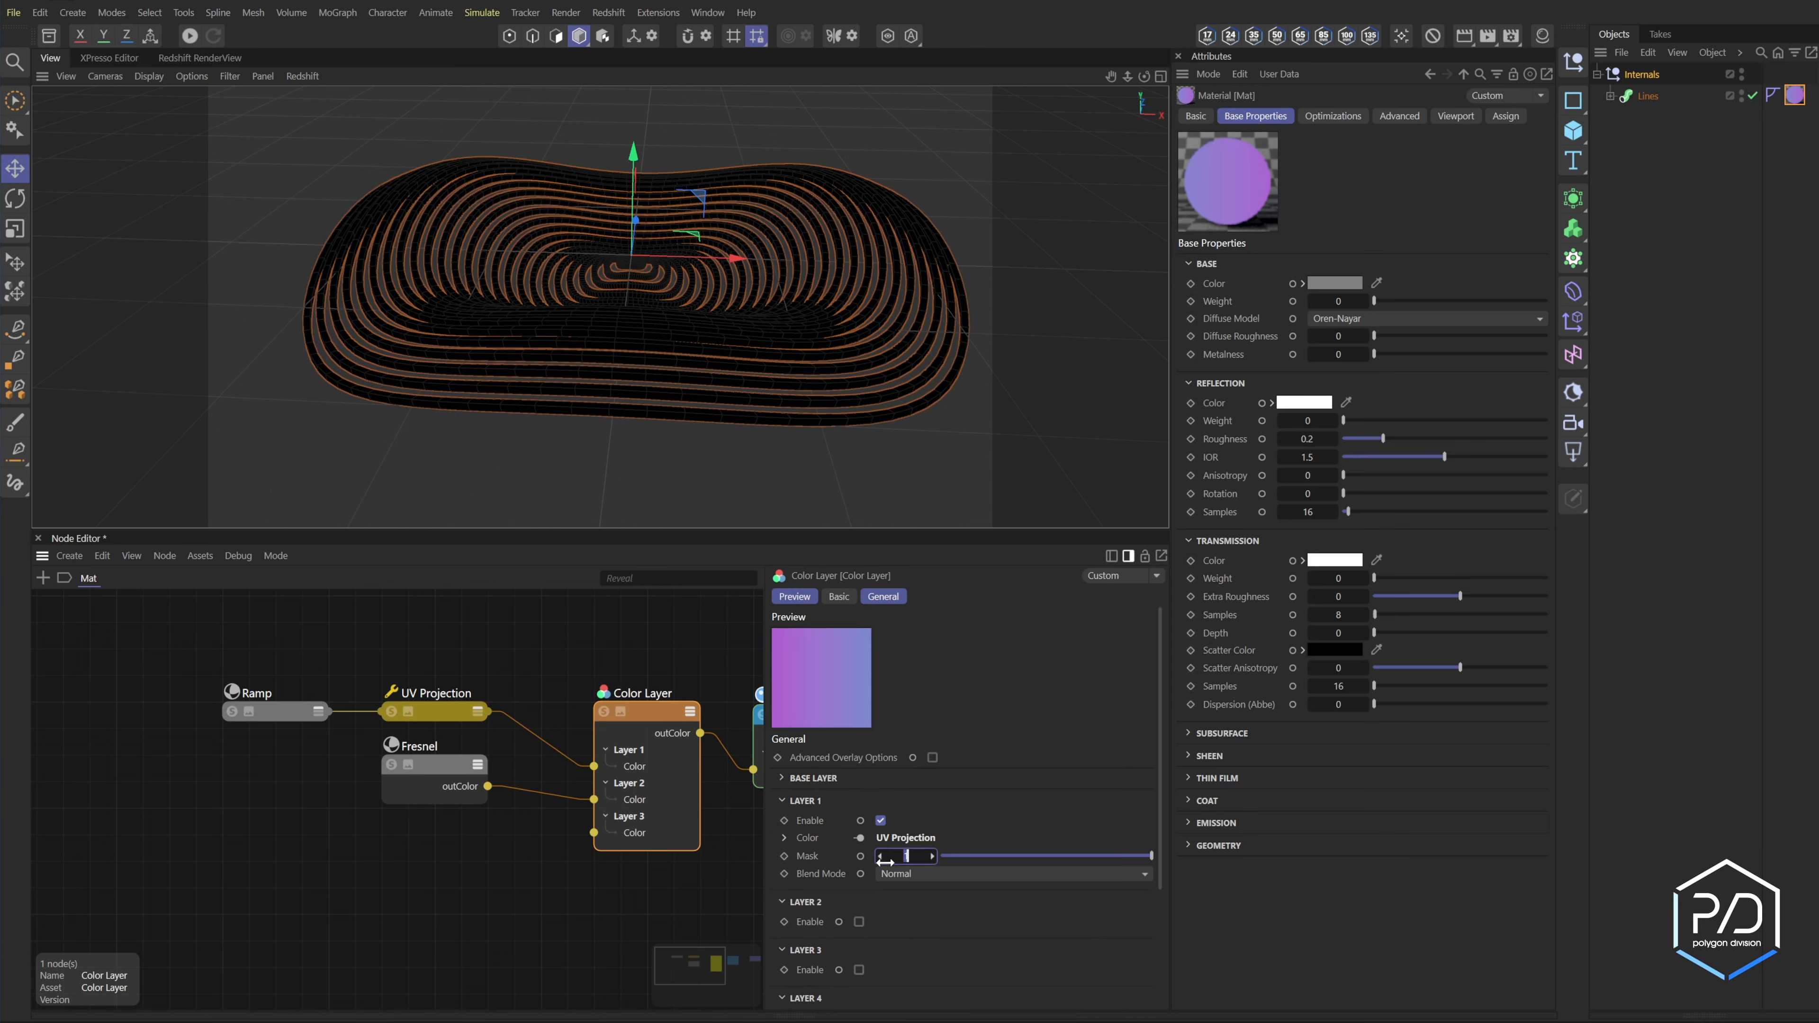
# - Set the blend mode of Layer 1 on the Color Layer node to Screen
pyautogui.click(894, 878)
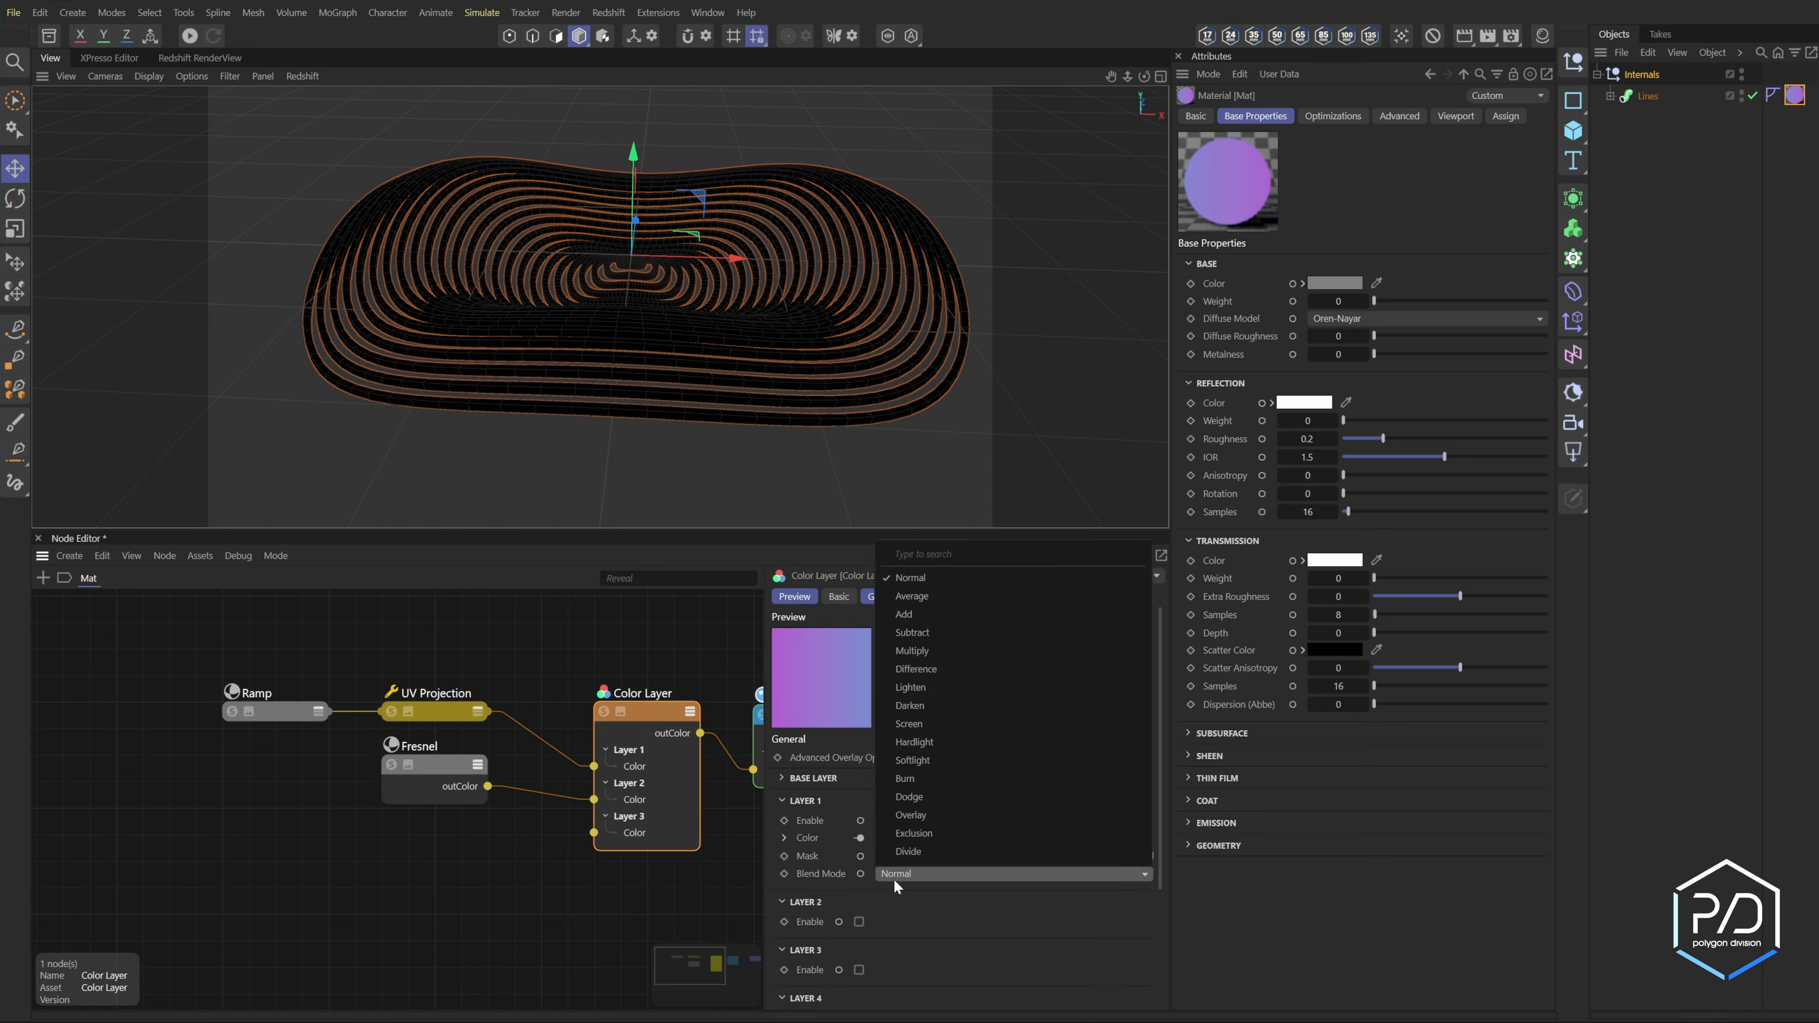
pyautogui.click(917, 797)
# - Set the Fresnel node's perpendicular color to green with hue 147° and 100 % saturation, and collapse the node
pyautogui.click(451, 765)
pyautogui.click(930, 831)
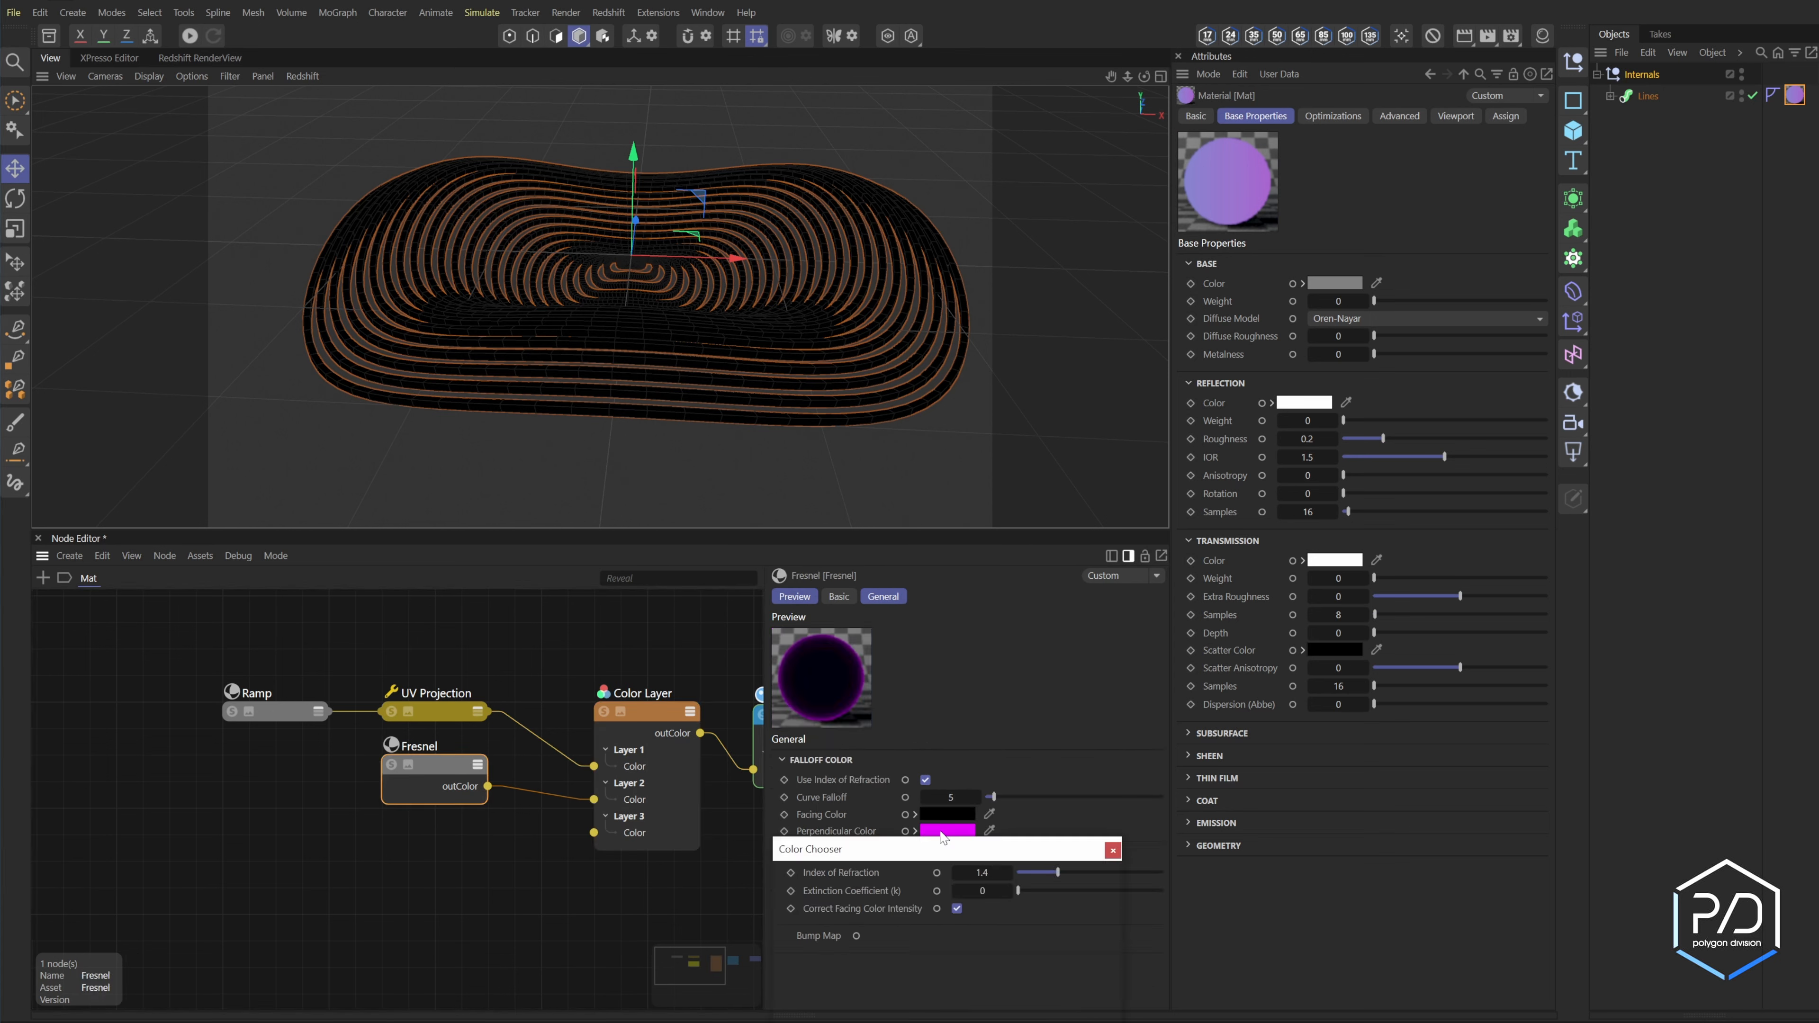
pyautogui.click(1023, 986)
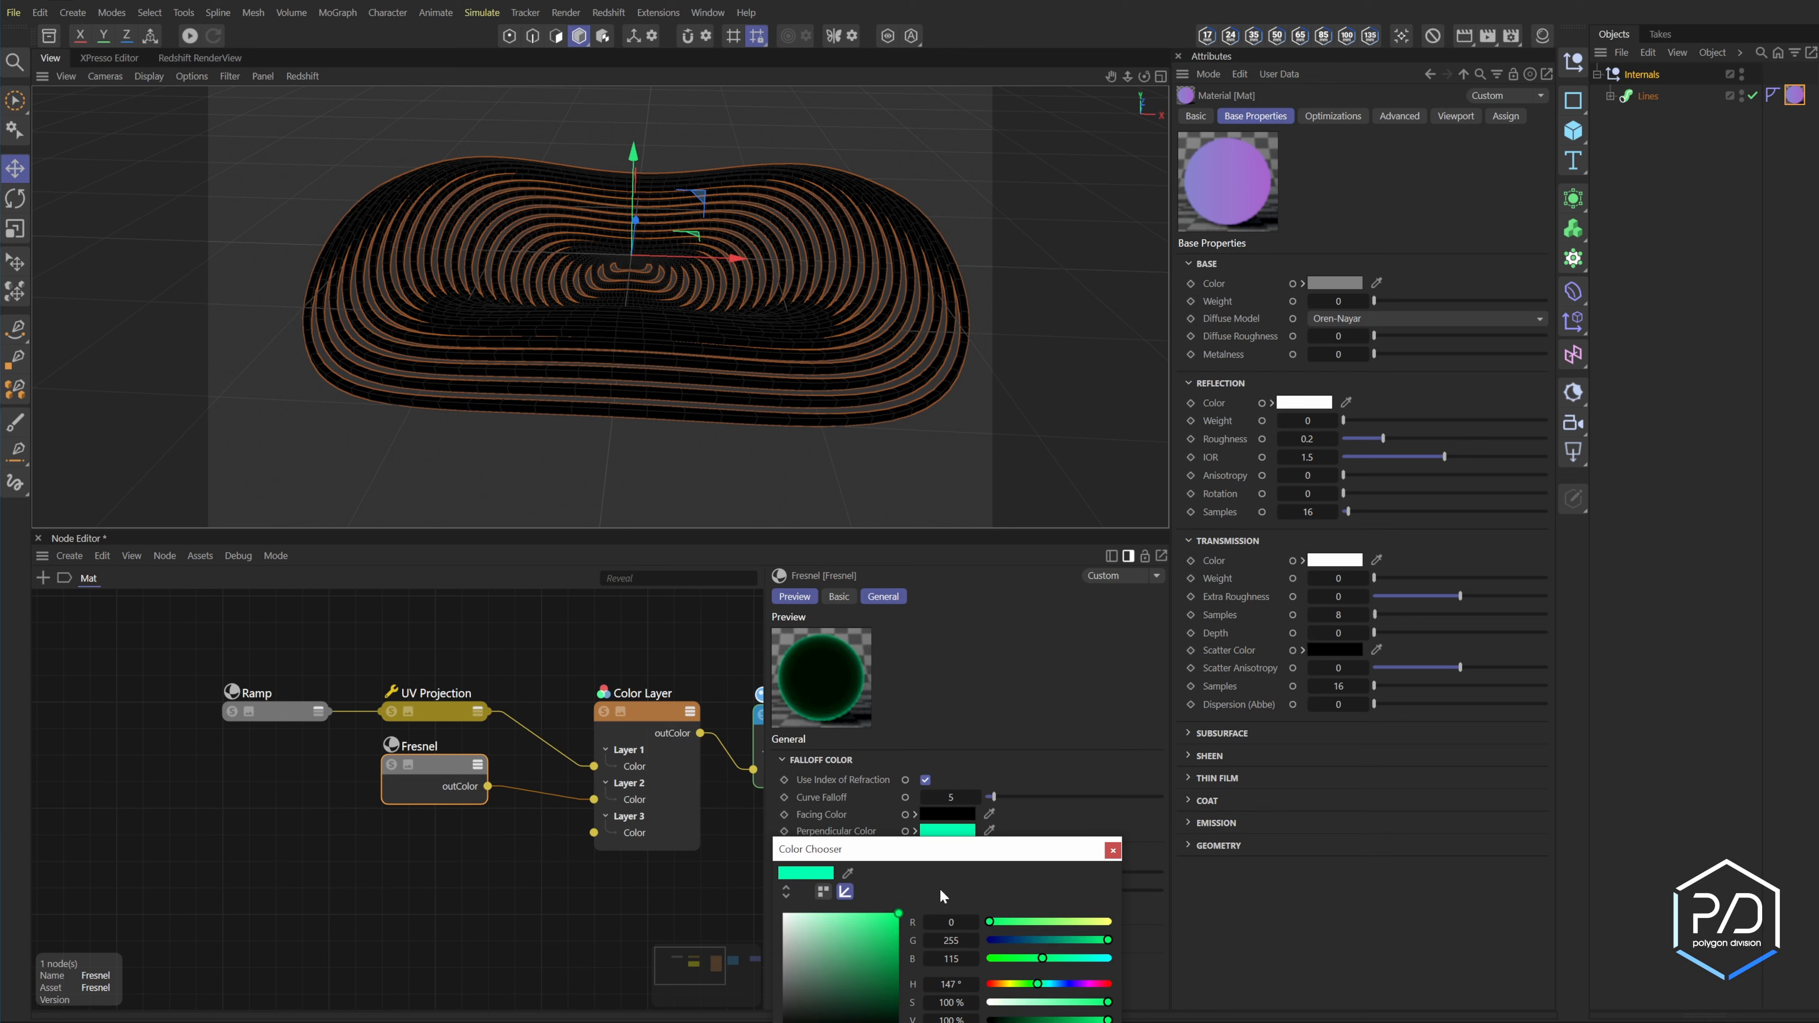
pyautogui.click(571, 911)
pyautogui.click(478, 765)
# - Duplicate the Ramp and UV Projection pair and connect the copy to the Color Layer's Layer 3 Color
pyautogui.moveTo(467, 749); pyautogui.dragTo(208, 686)
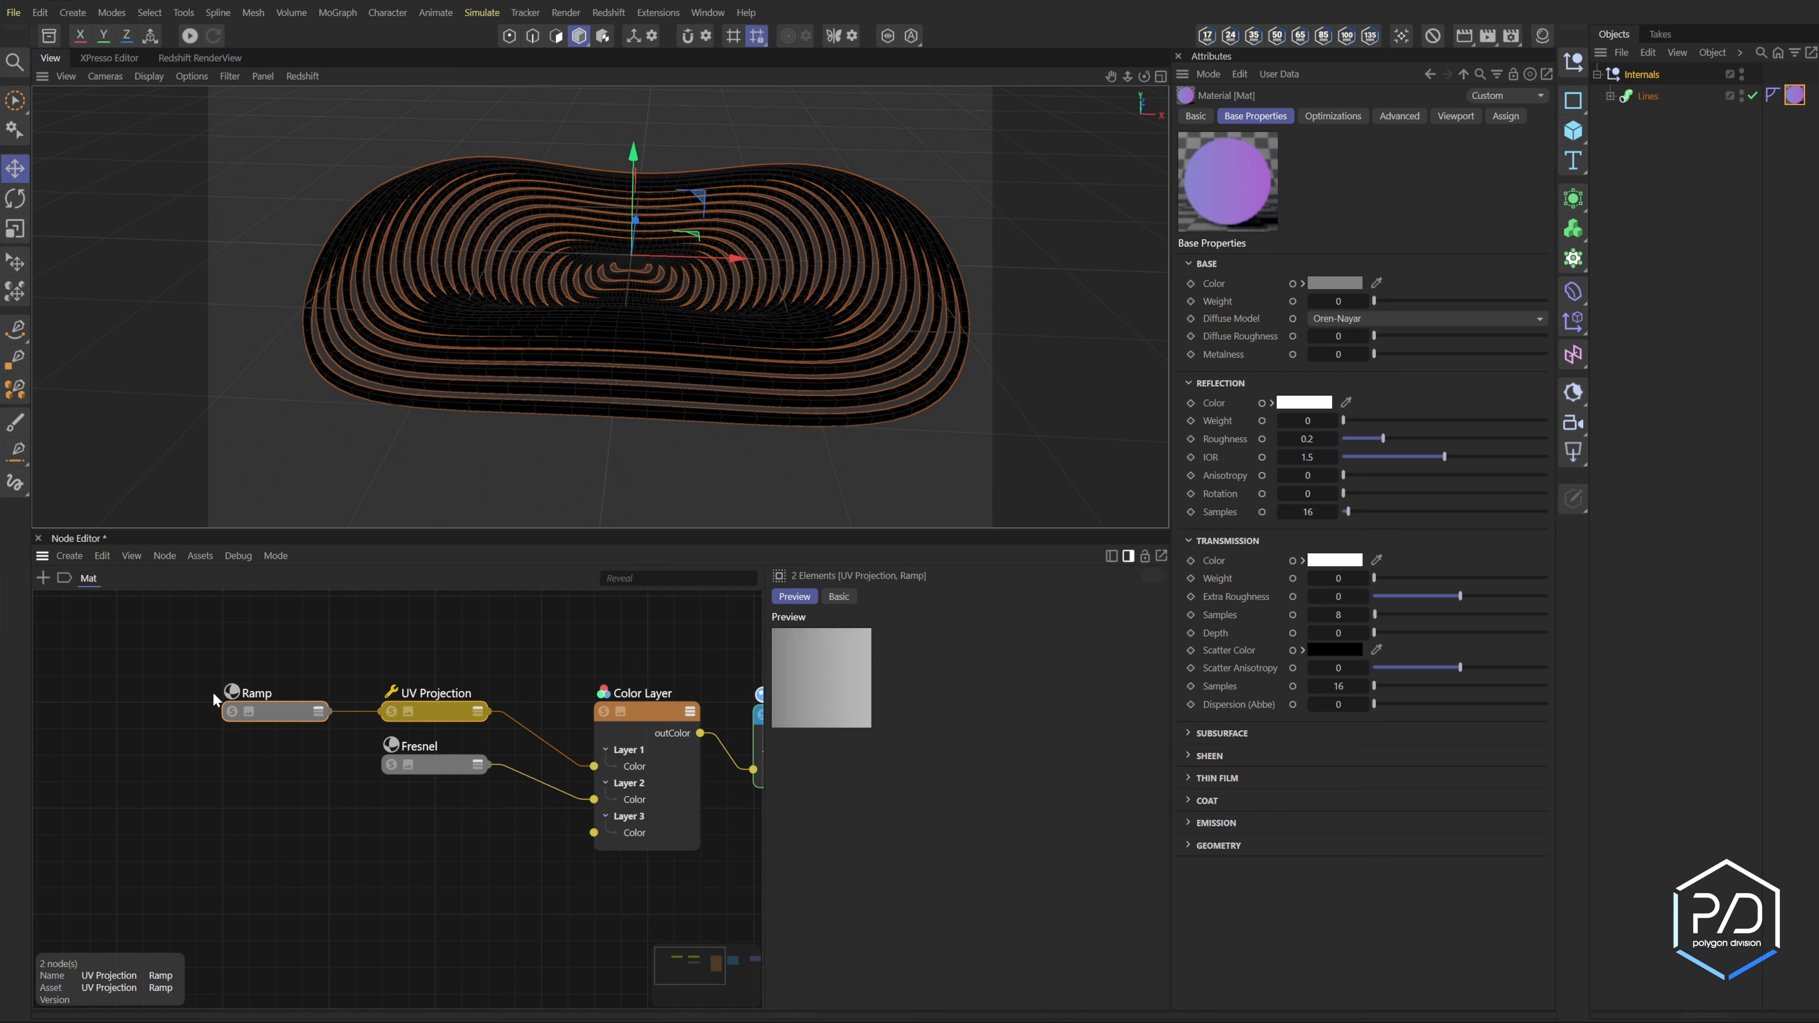
pyautogui.keyDown('ctrl'); pyautogui.moveTo(442, 715); pyautogui.dragTo(593, 833); pyautogui.keyUp('ctrl')
pyautogui.click(477, 818)
# - Recolor the duplicated Ramp with a black first knot and an orange end knot, and move the black knot toward the orange one
pyautogui.click(296, 822)
pyautogui.scroll(-3, 785, 866)
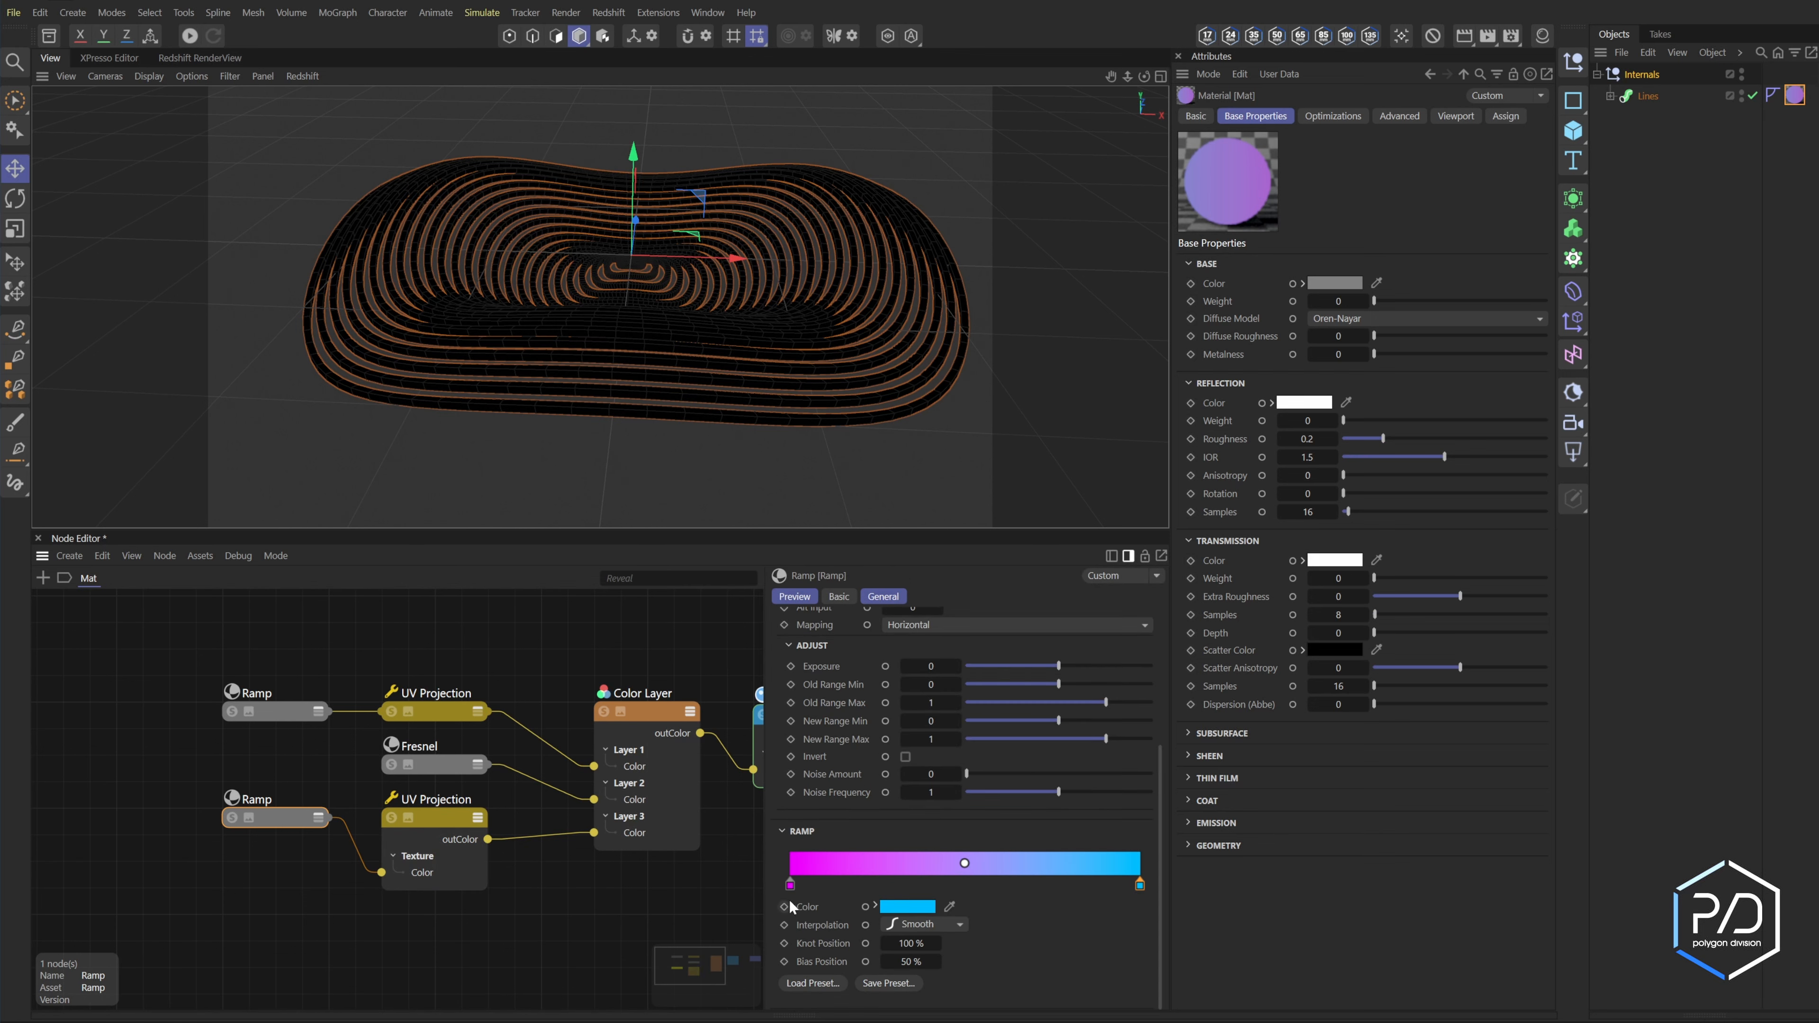
pyautogui.doubleClick(1140, 886)
pyautogui.doubleClick(1140, 886)
pyautogui.moveTo(722, 829); pyautogui.dragTo(660, 829)
pyautogui.click(790, 894)
pyautogui.moveTo(790, 885); pyautogui.dragTo(1022, 902)
# - Change the Y rotation of the duplicated UV Projection node and start the Redshift viewport preview
pyautogui.click(452, 824)
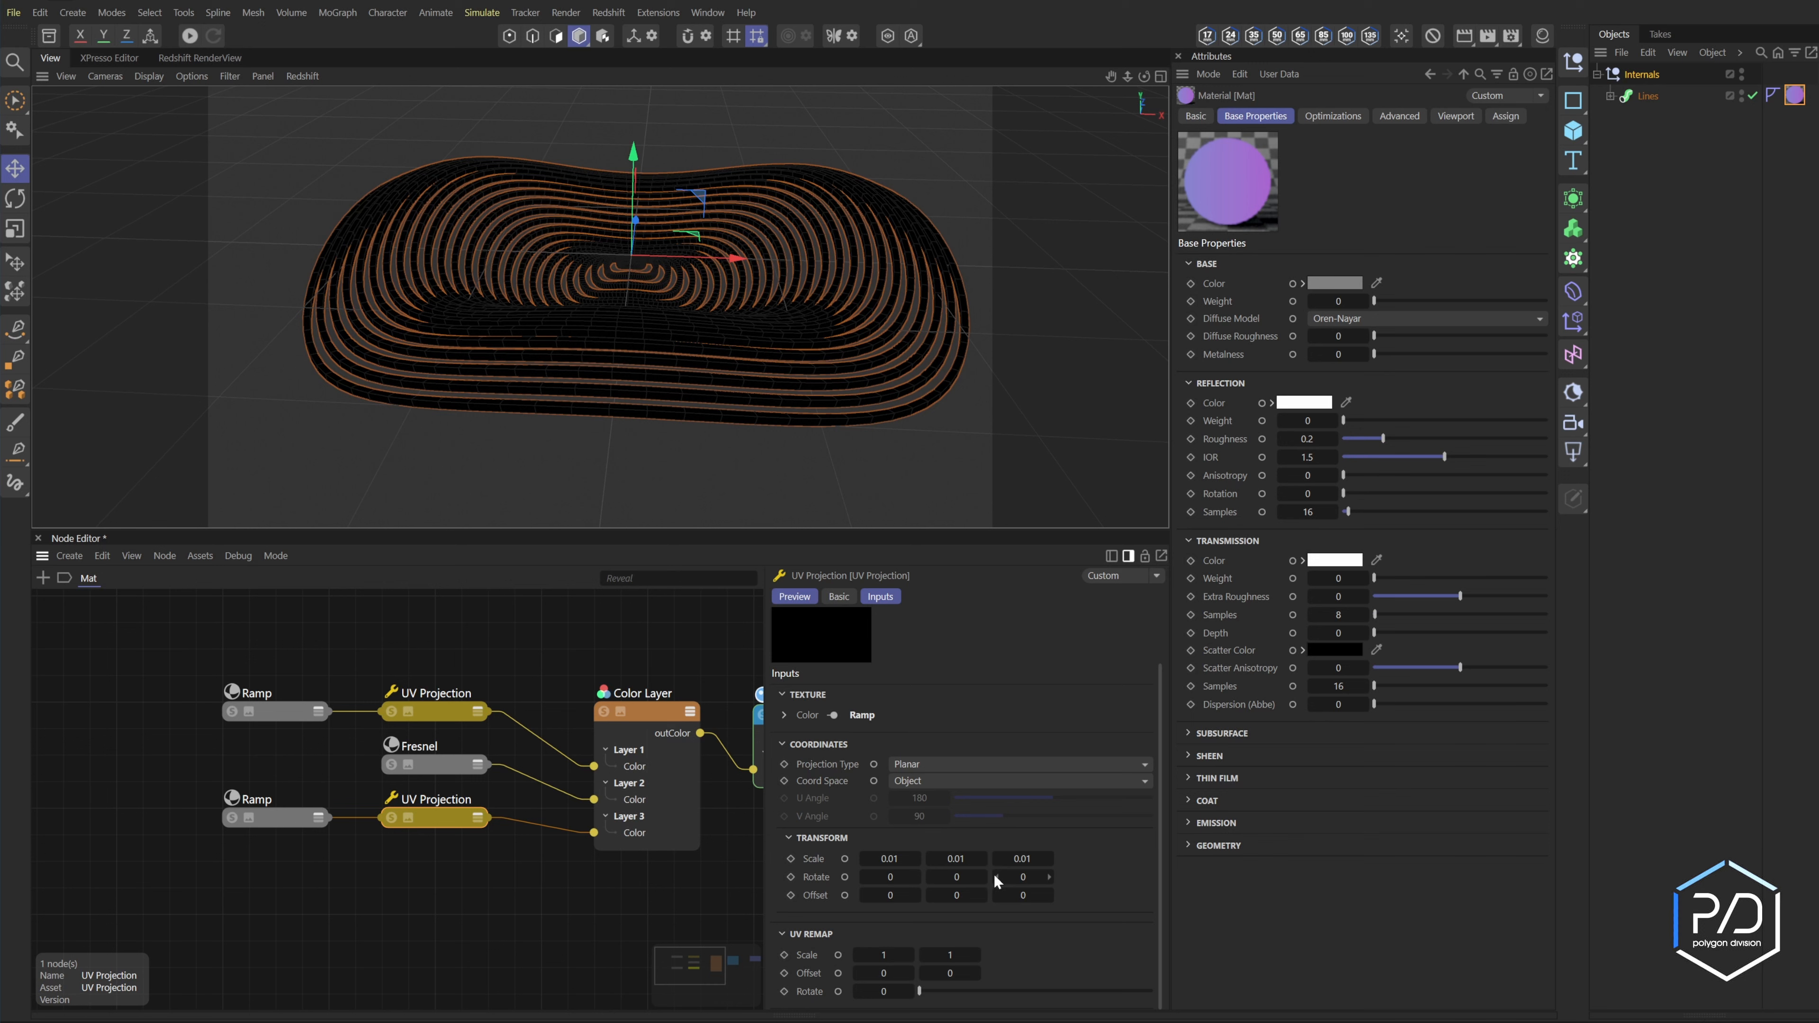
pyautogui.moveTo(958, 880); pyautogui.dragTo(995, 879)
pyautogui.click(189, 36)
# - Enable Layer 2 of the Color Layer node with Screen blending and return Layer 1 to Normal
pyautogui.click(648, 706)
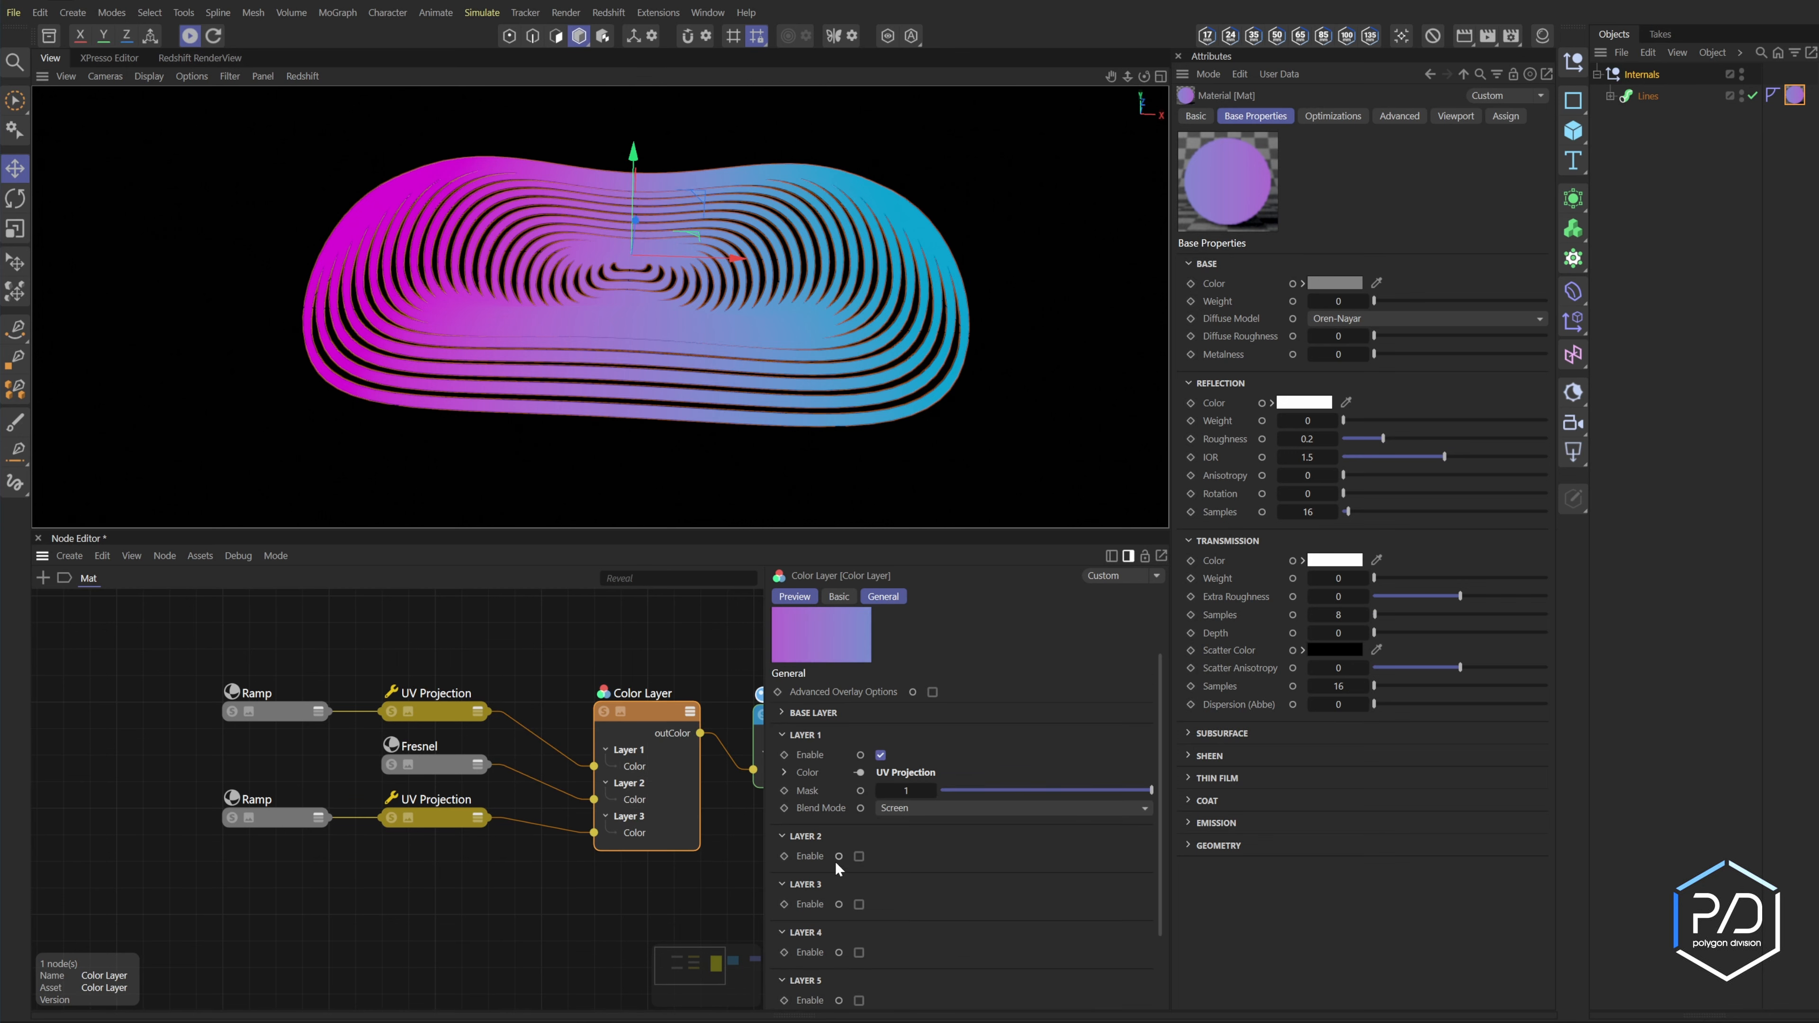
pyautogui.click(860, 858)
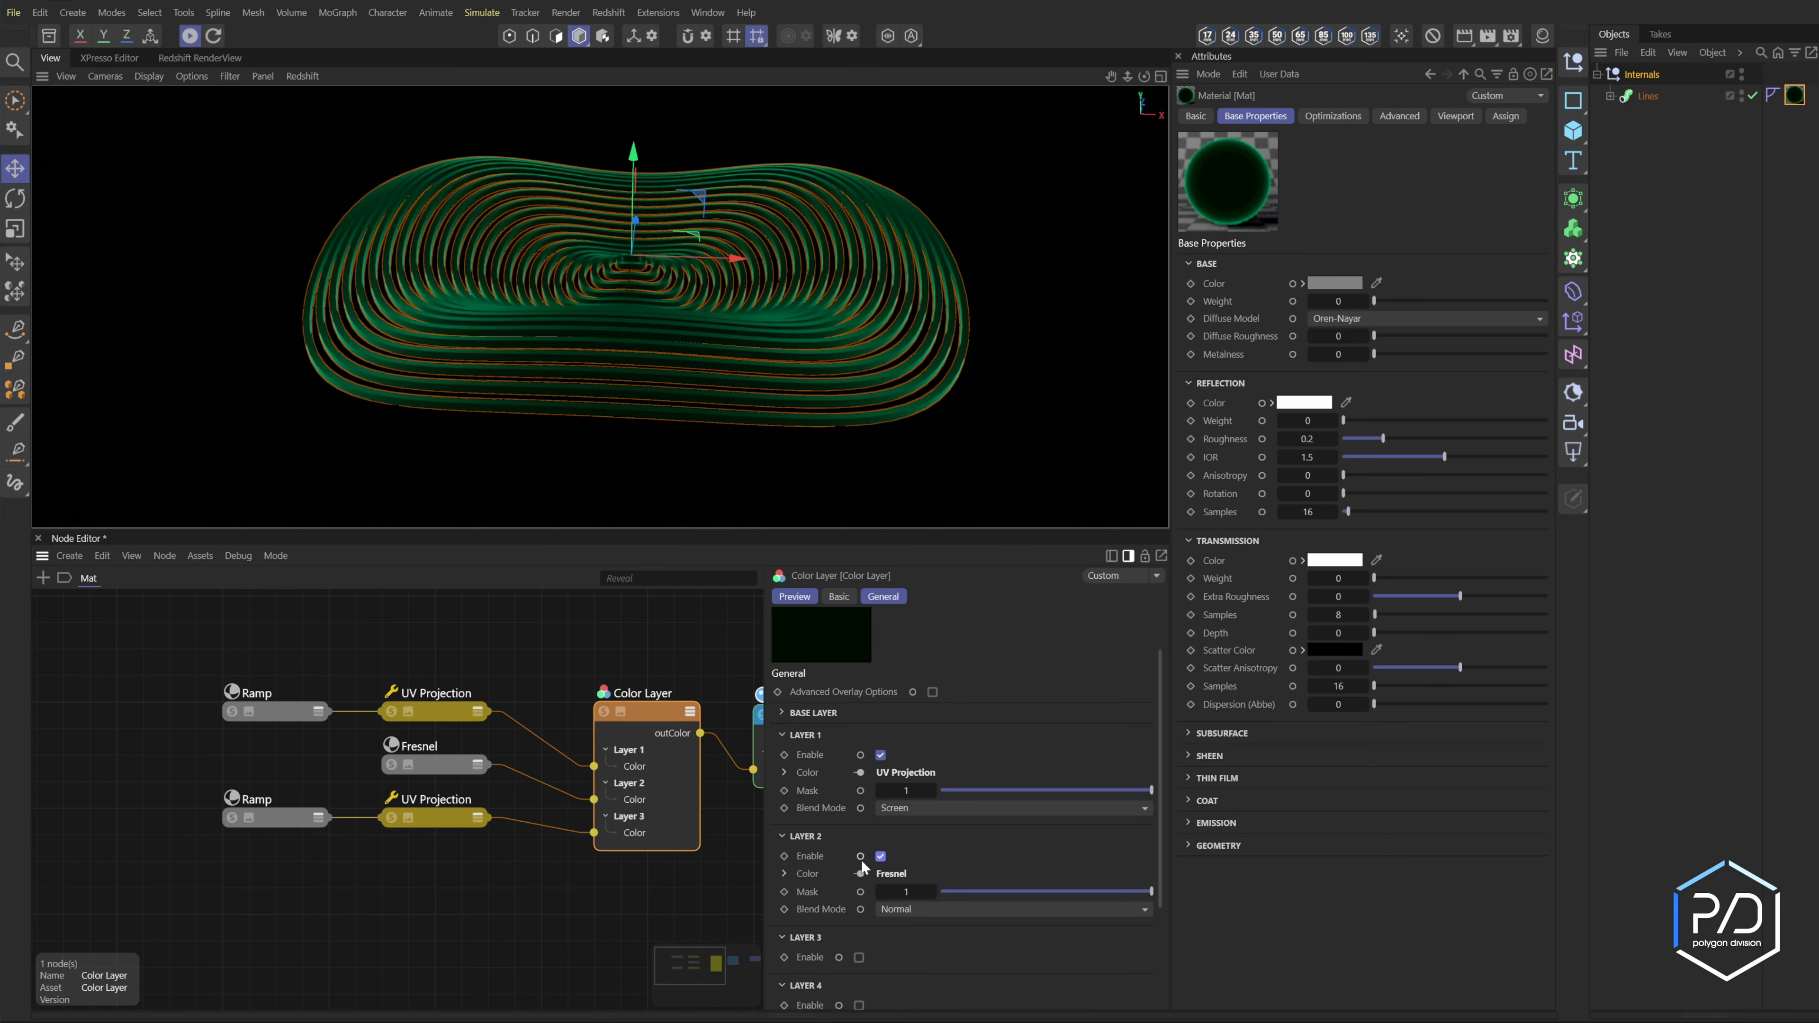
pyautogui.click(903, 908)
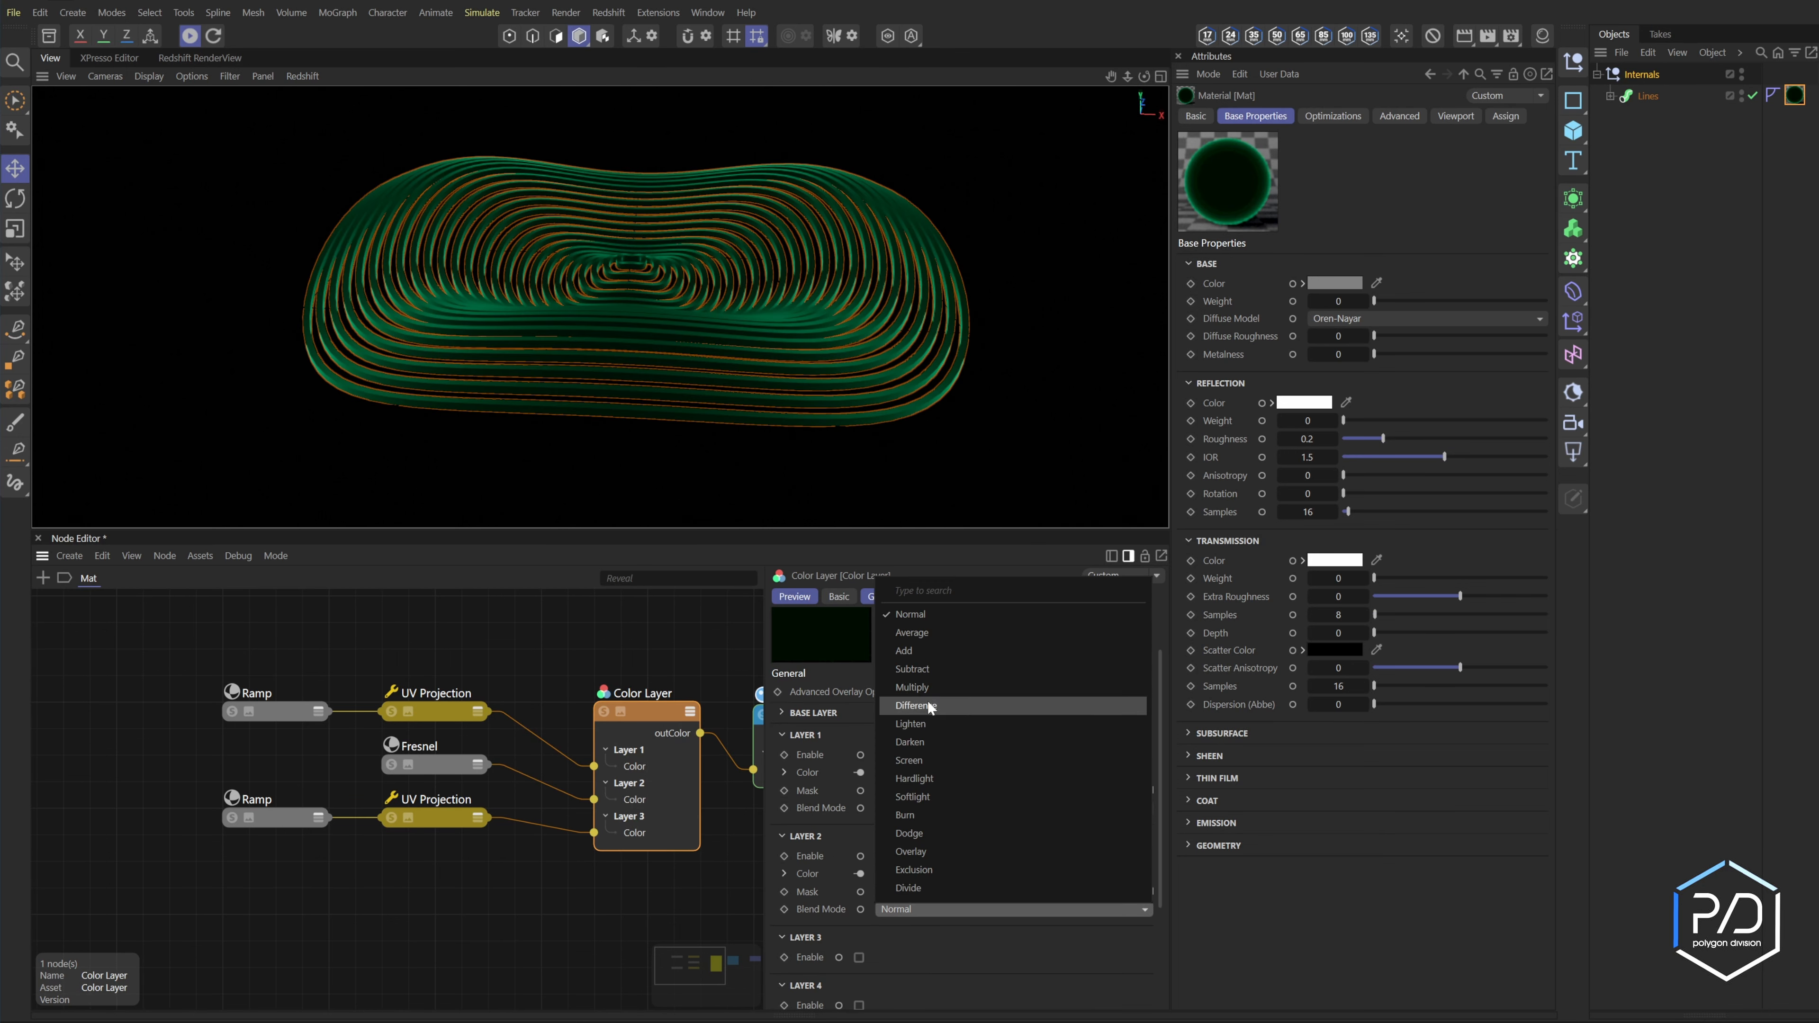
pyautogui.click(923, 758)
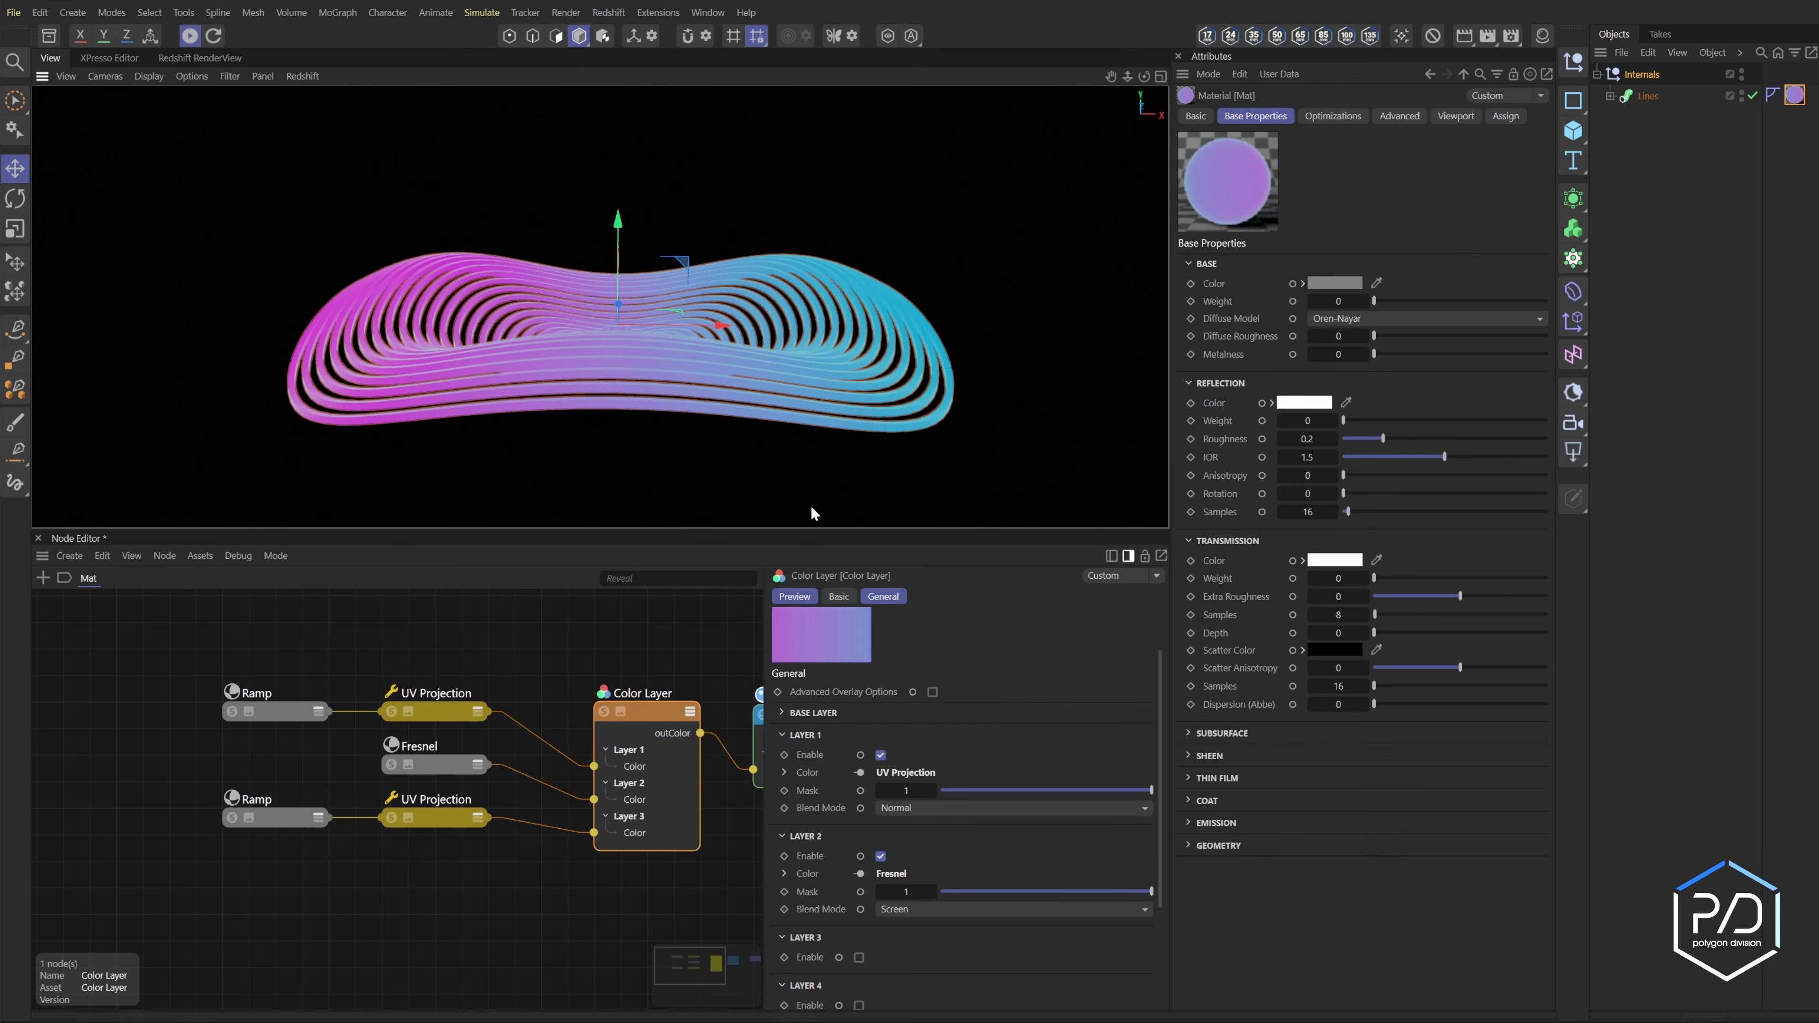
# - Enable Layer 3 and adjust its UV Projection's Y rotation to place the orange at the front left of the rings
pyautogui.click(859, 957)
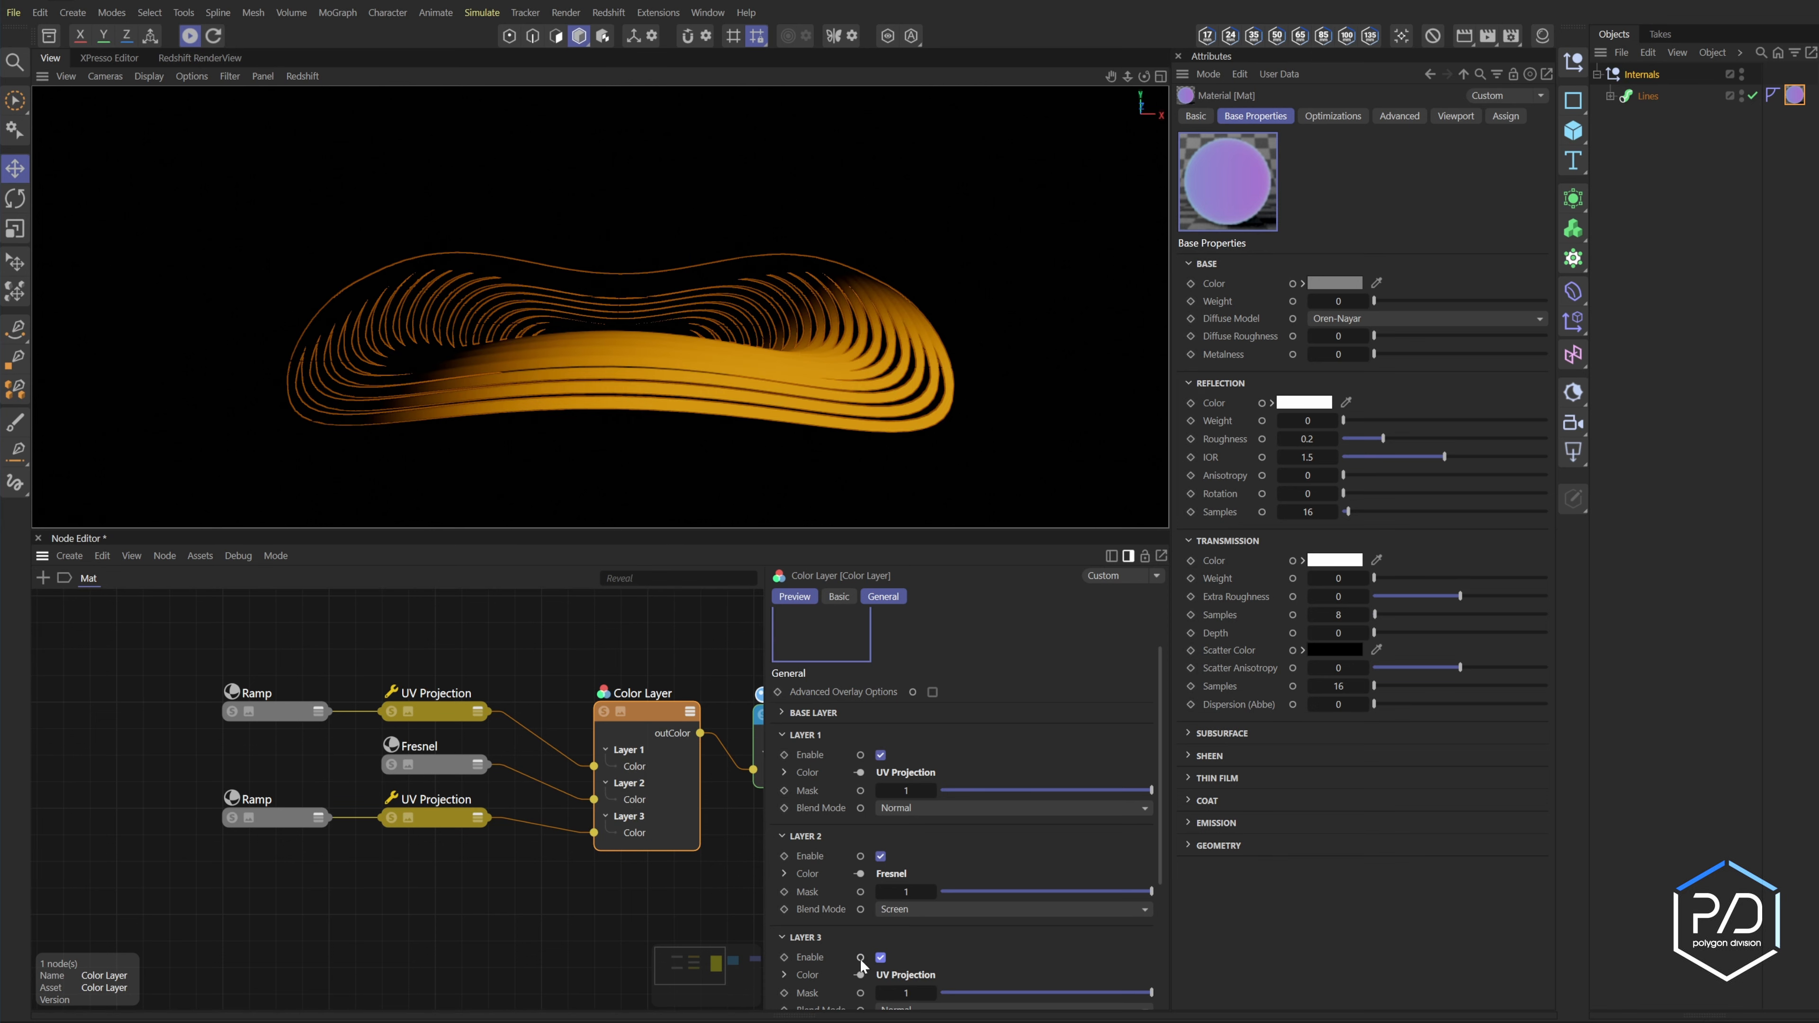
pyautogui.click(438, 817)
pyautogui.moveTo(956, 876); pyautogui.dragTo(1087, 887)
pyautogui.click(300, 819)
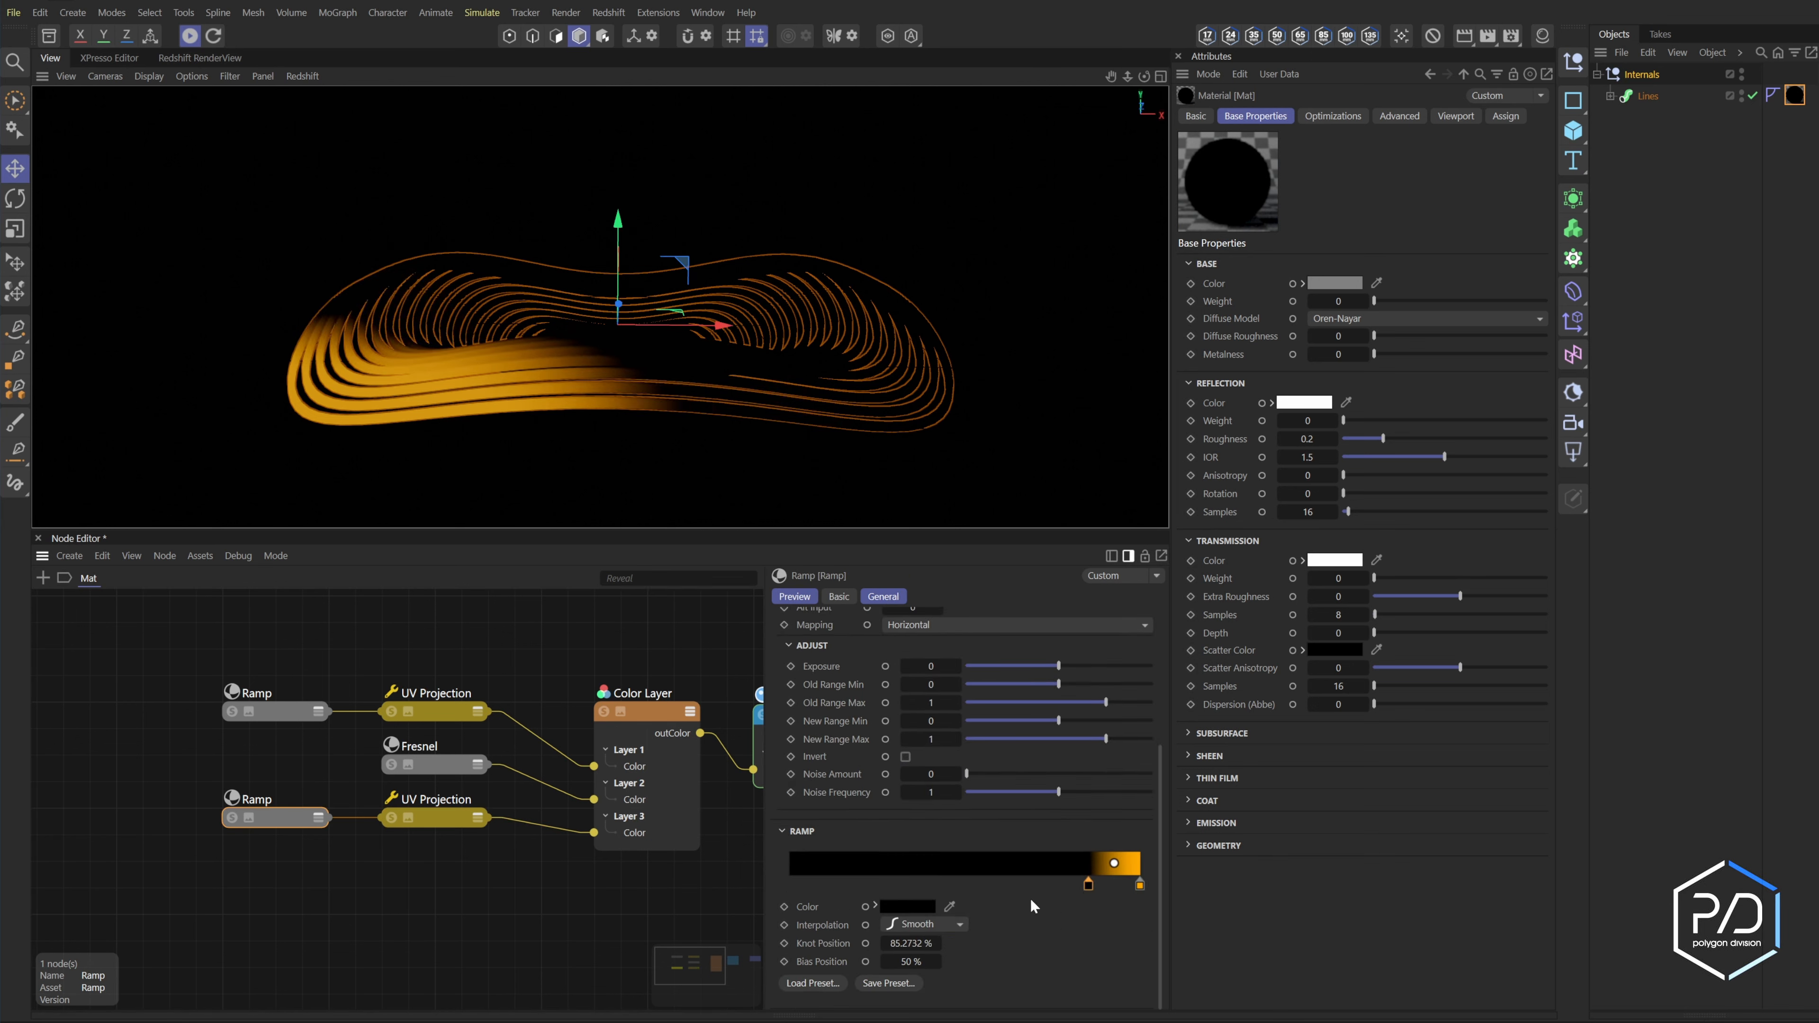
# - Change Layer 3's blend mode on the Color Layer node and shift its Ramp's orange end knot to hue 10°
pyautogui.click(630, 834)
pyautogui.click(920, 868)
pyautogui.click(899, 724)
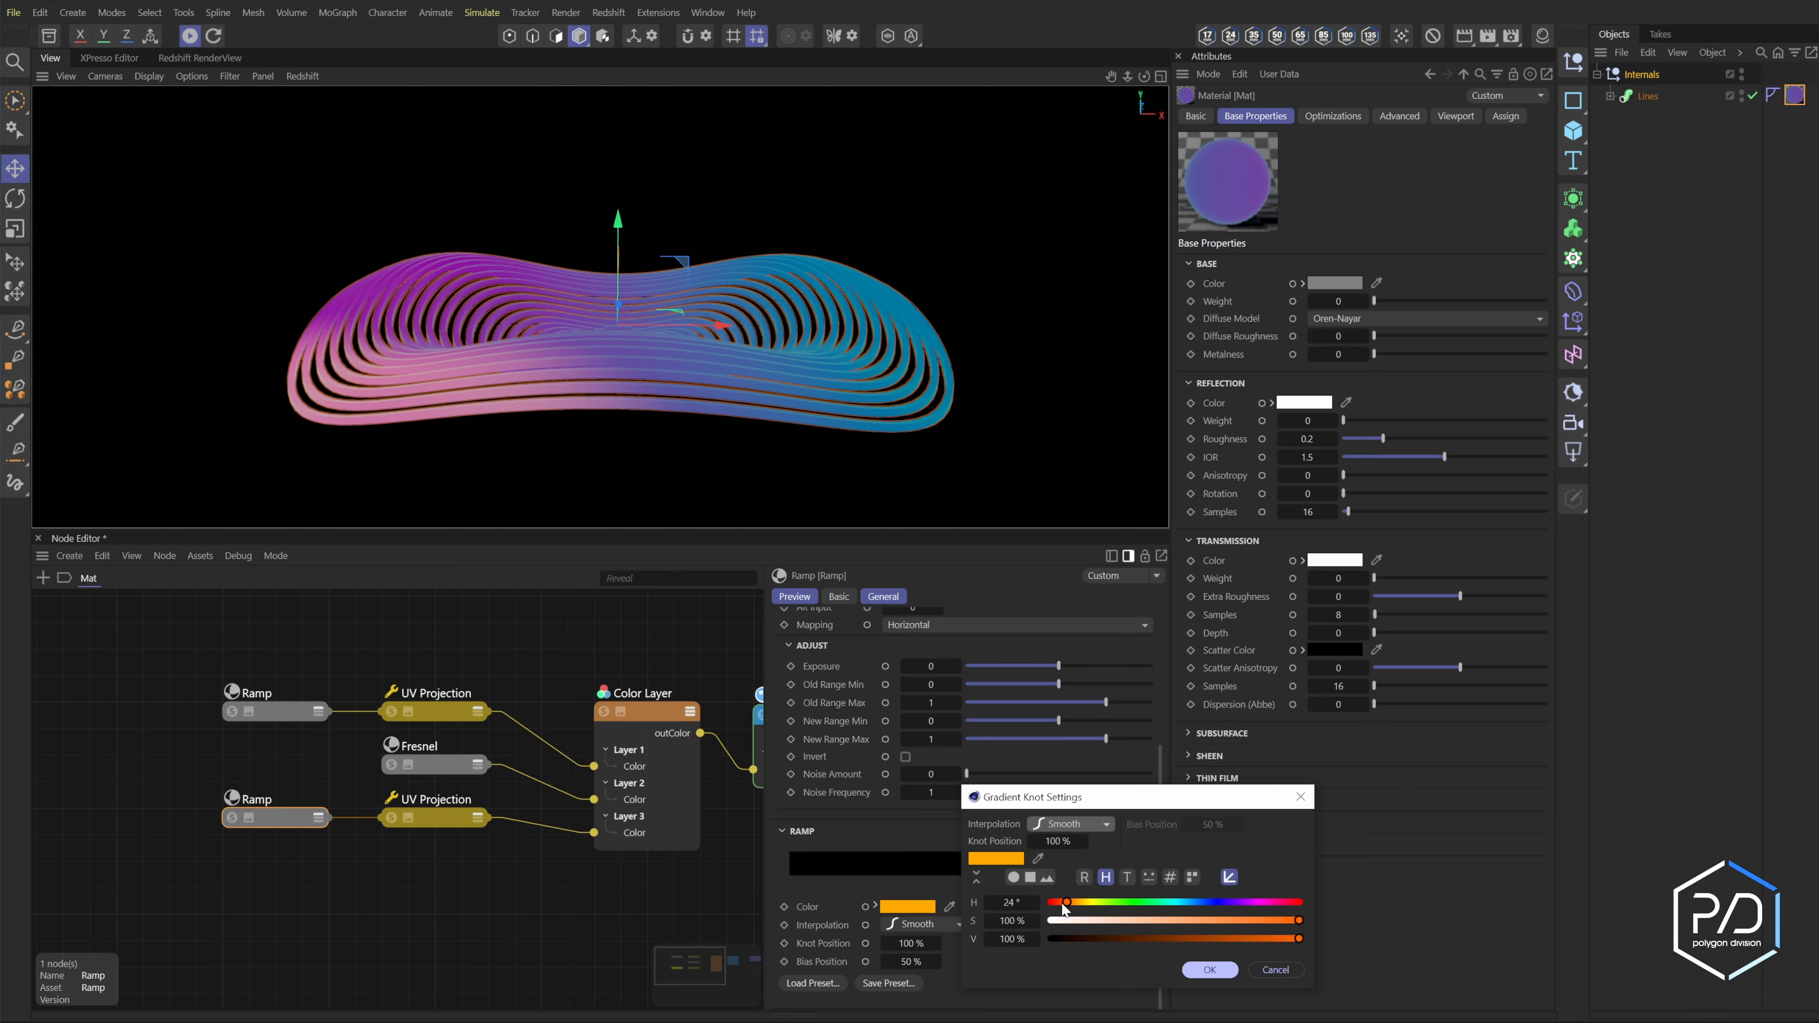
pyautogui.click(1061, 902)
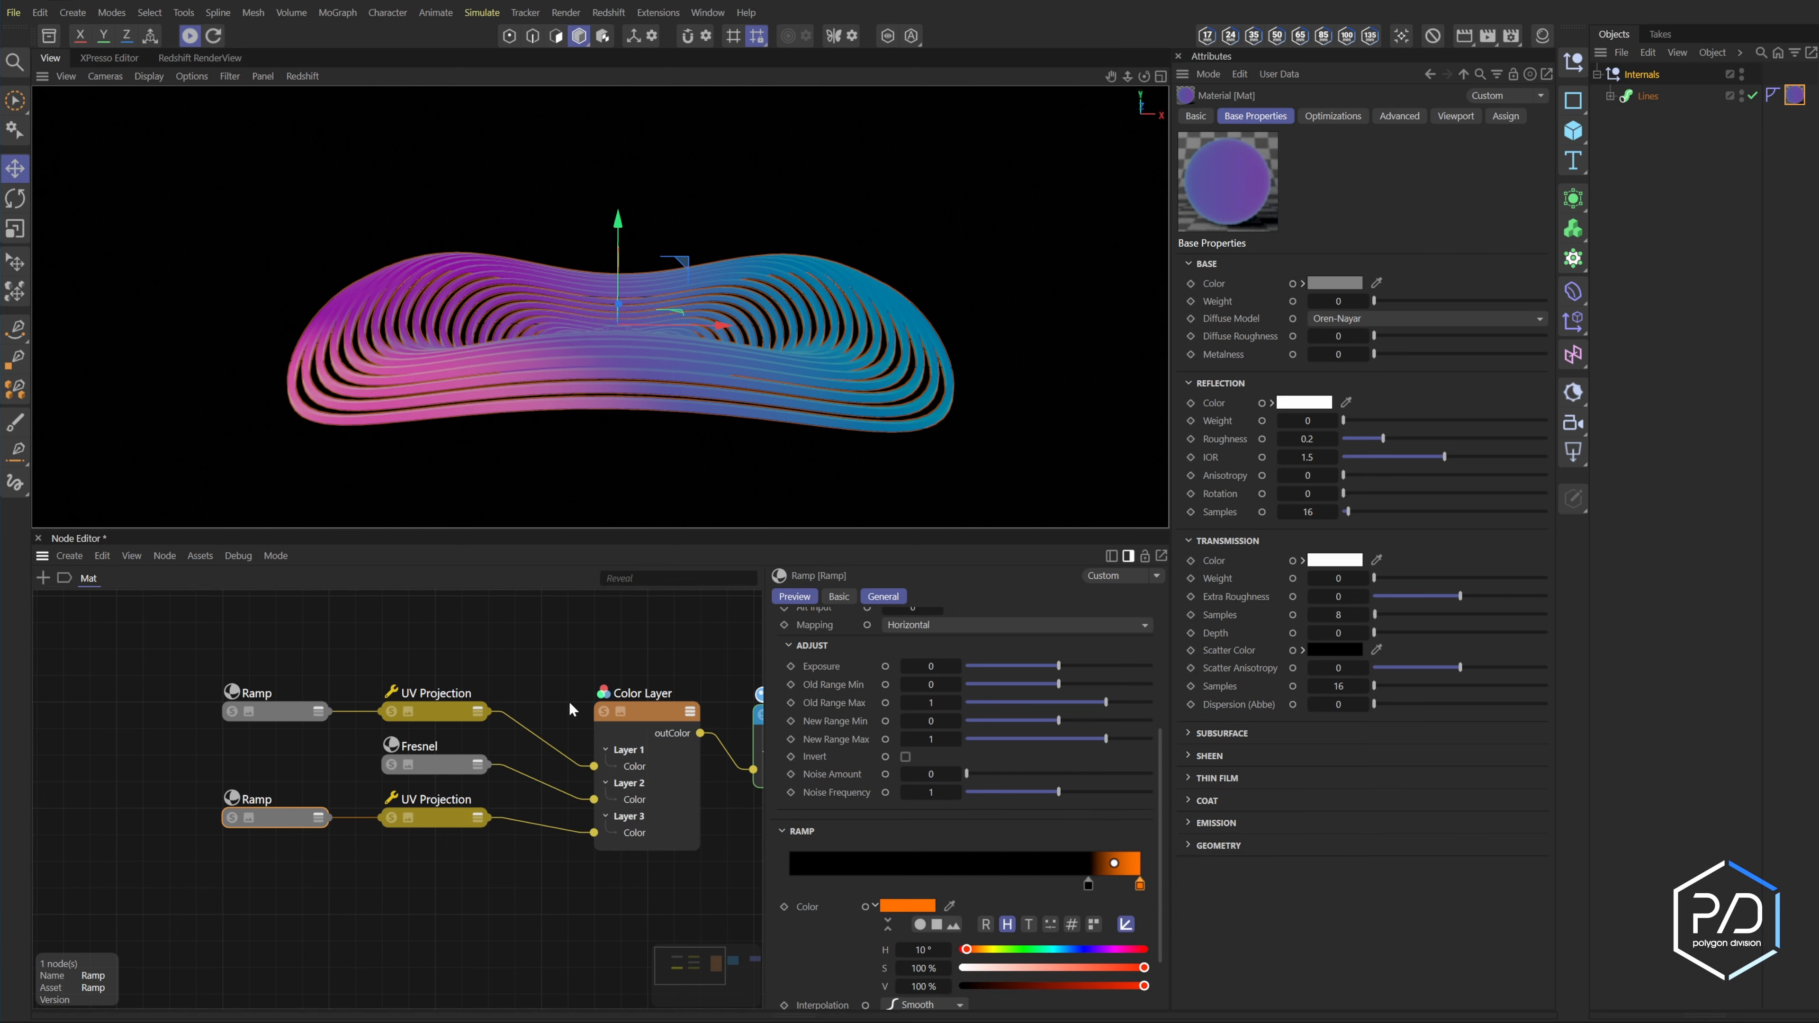
# - Turn off Use Index of Refraction on the Fresnel node and set its Curve Falloff to 2
pyautogui.click(458, 767)
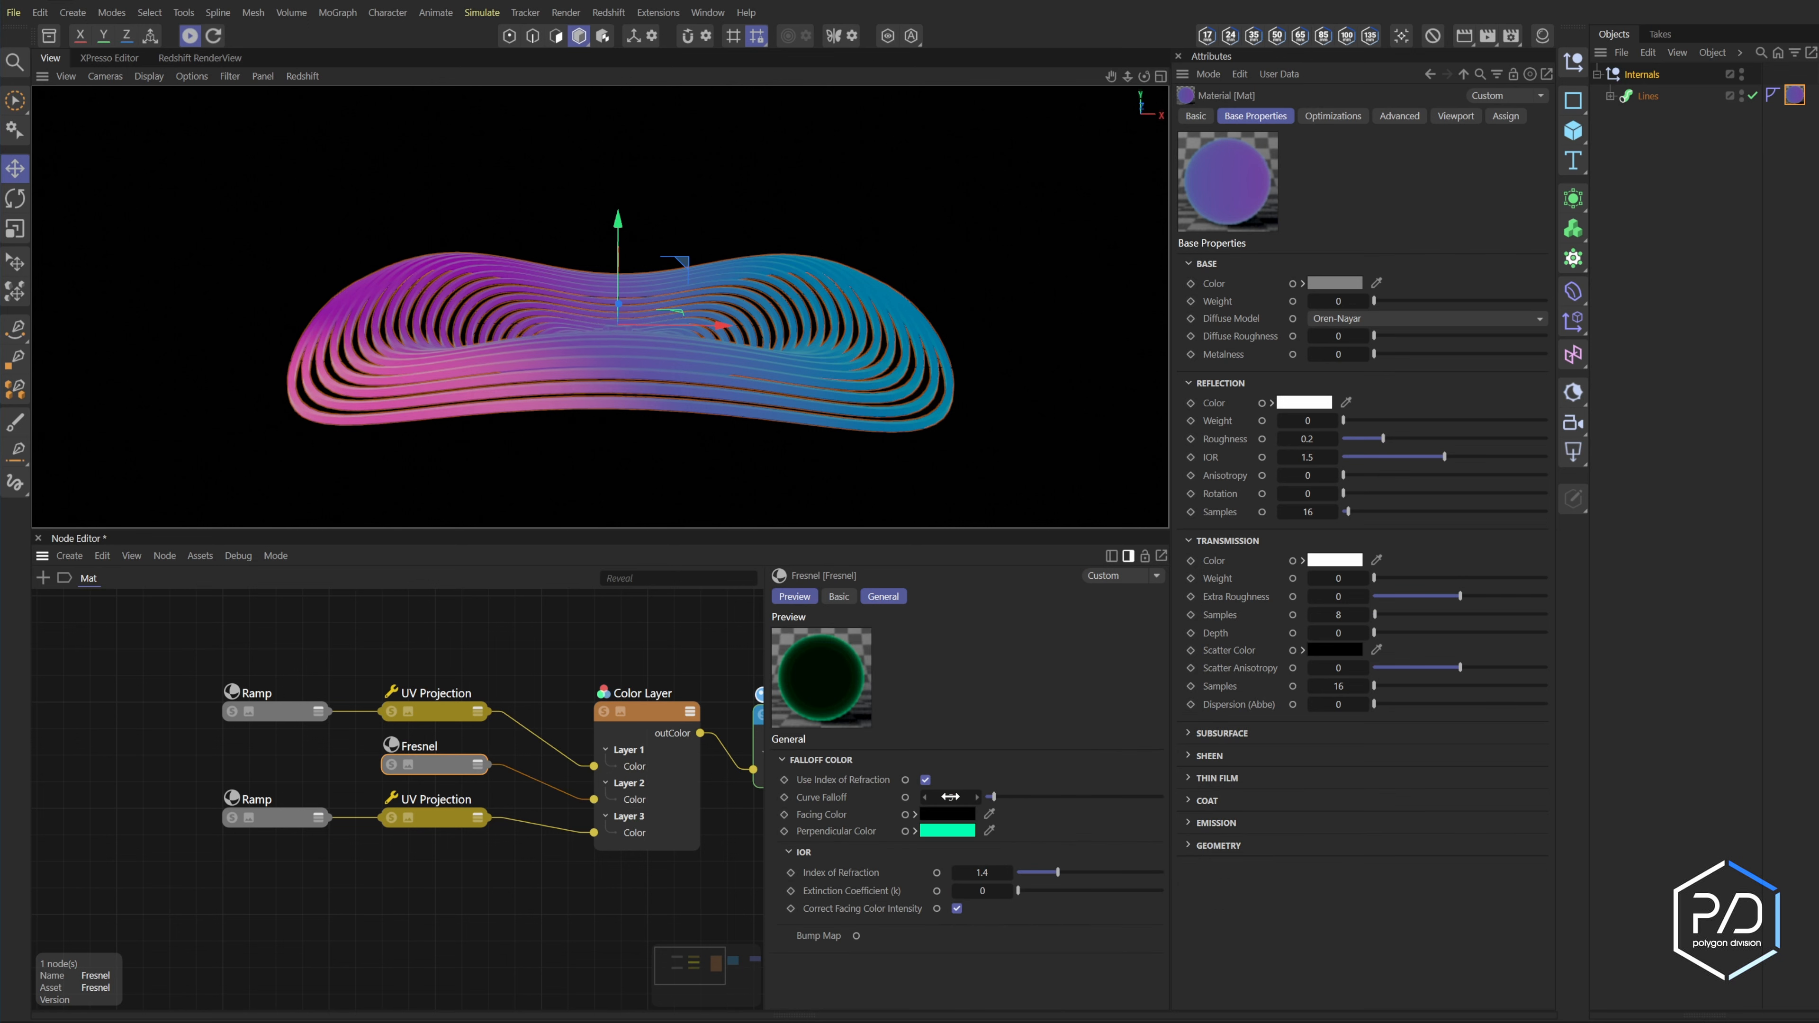
pyautogui.click(924, 780)
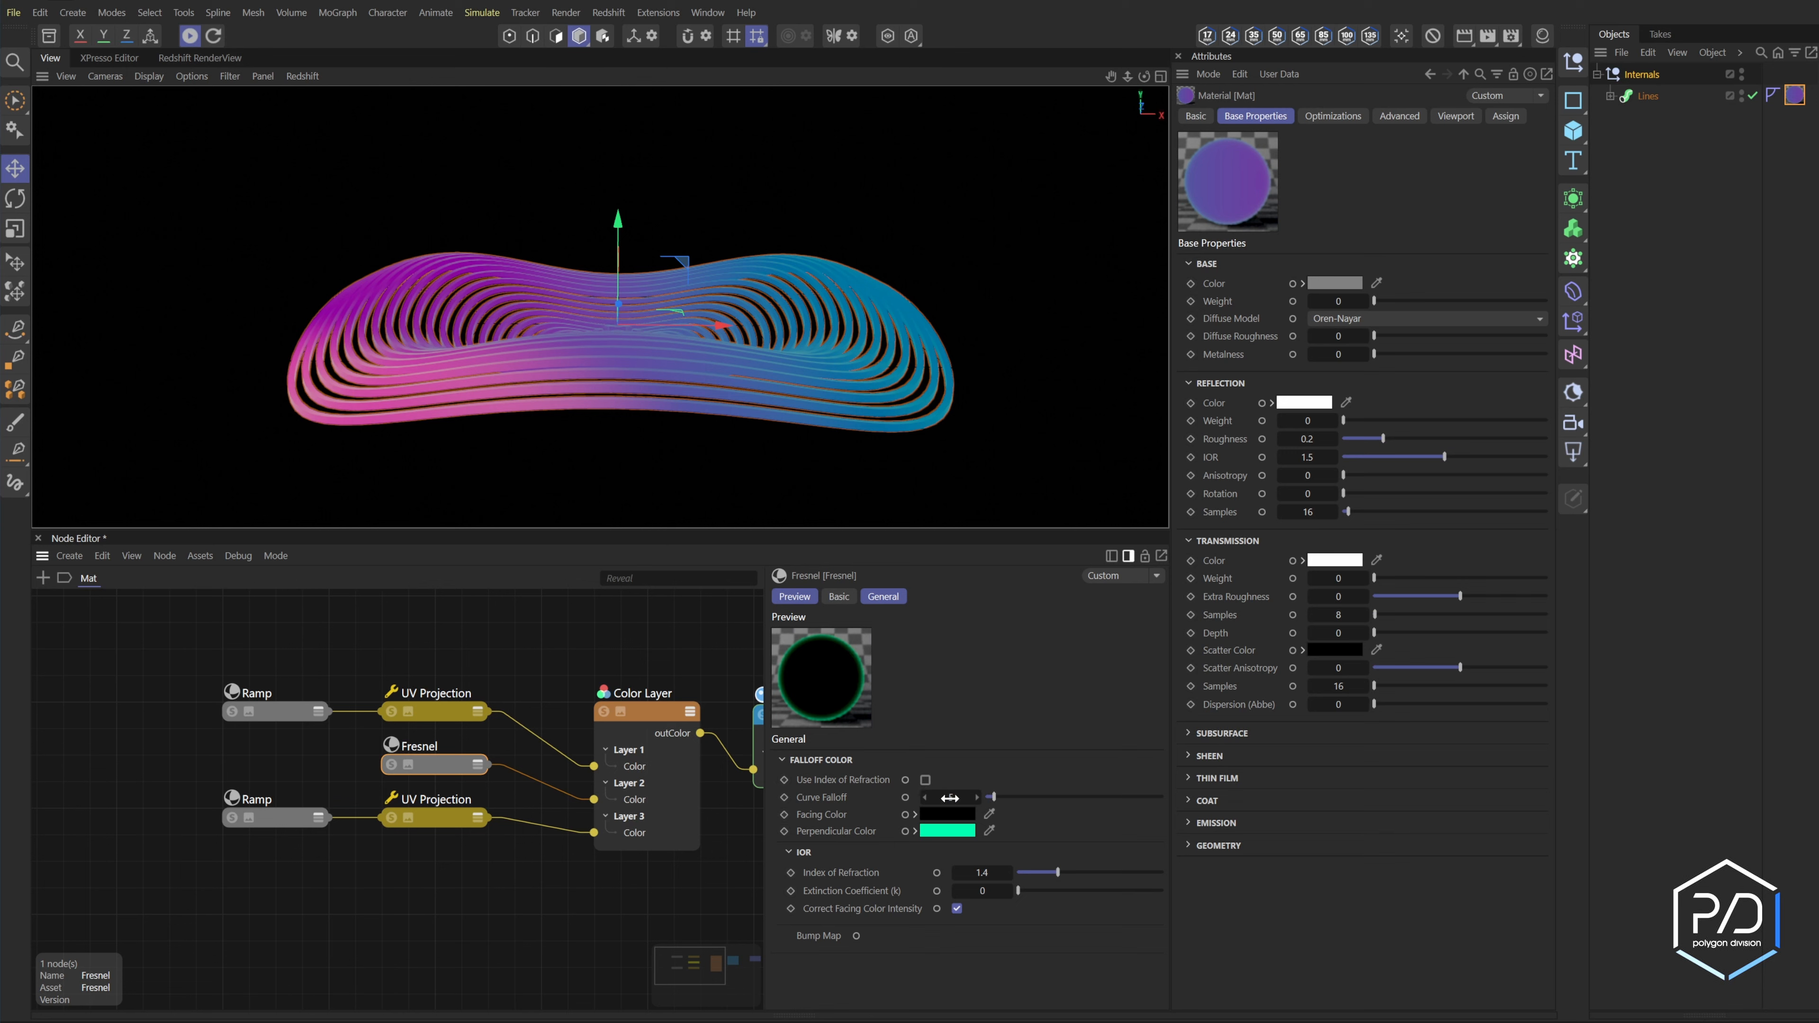
pyautogui.press('Tab')
pyautogui.write('2')
pyautogui.press('Return')
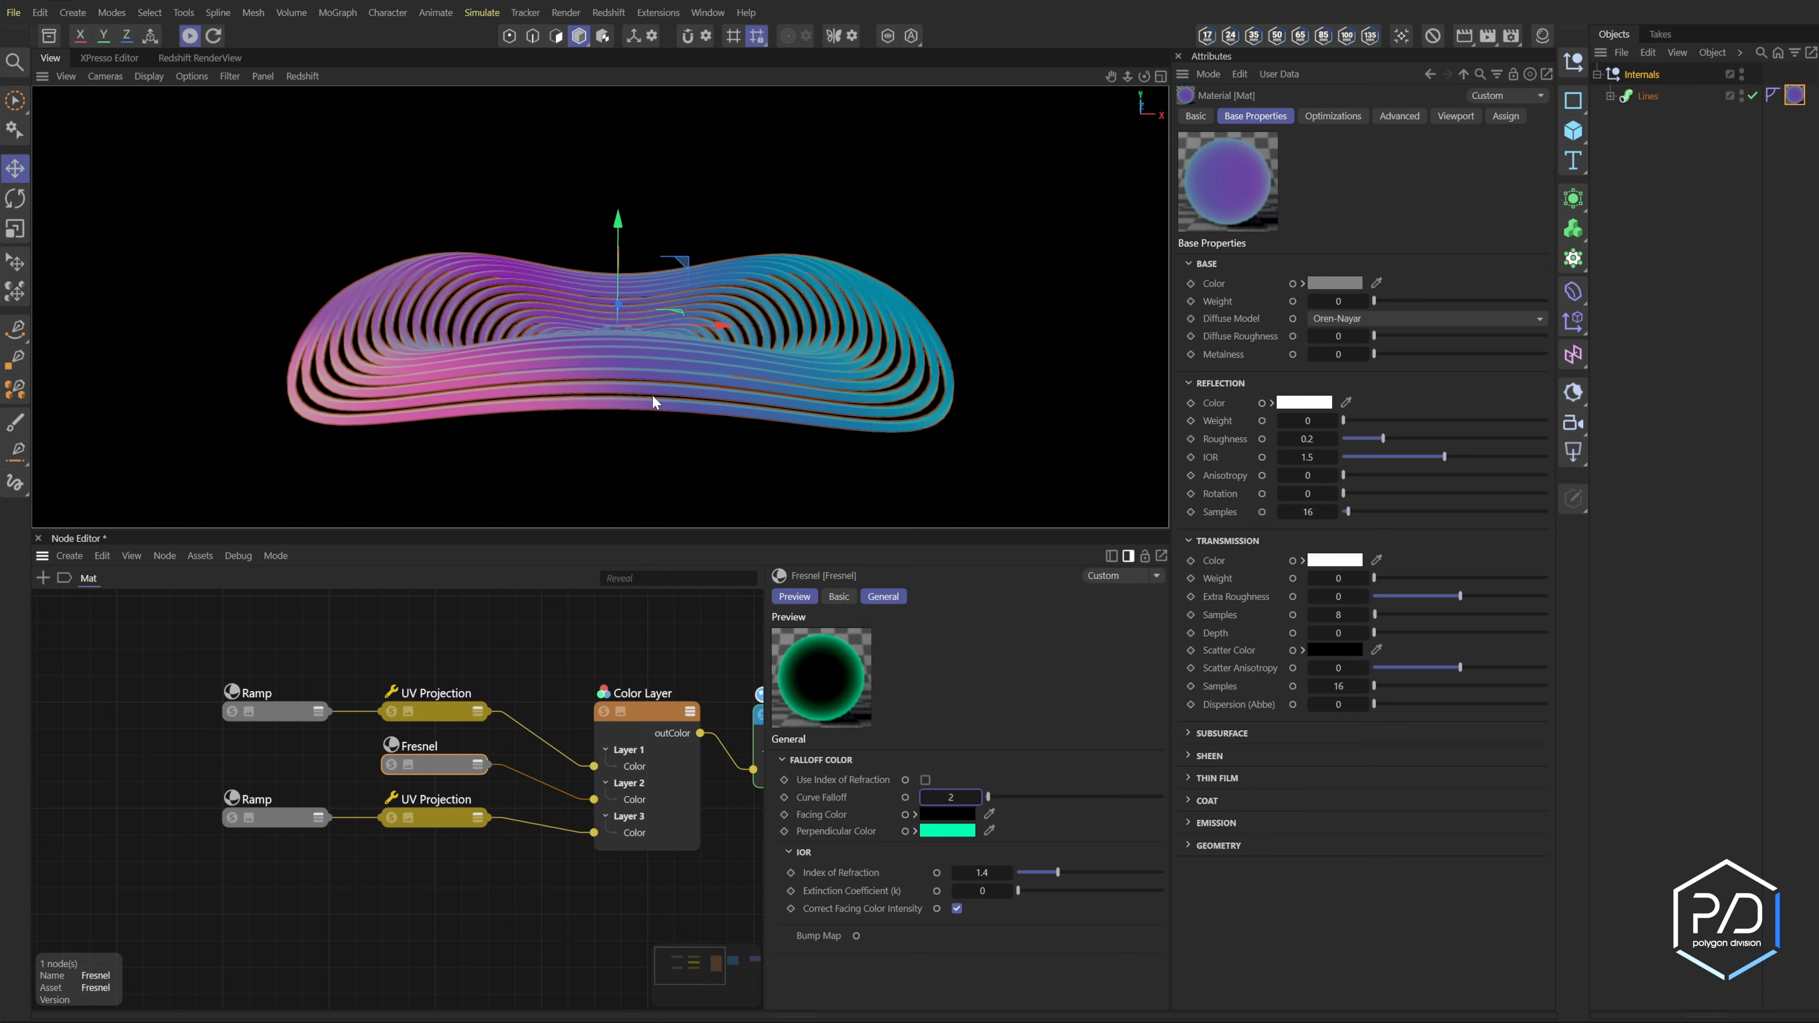
# - Paste the Internals group into the orb scene and enlarge its cloned Circle's radius to 117 cm
pyautogui.click(1642, 77)
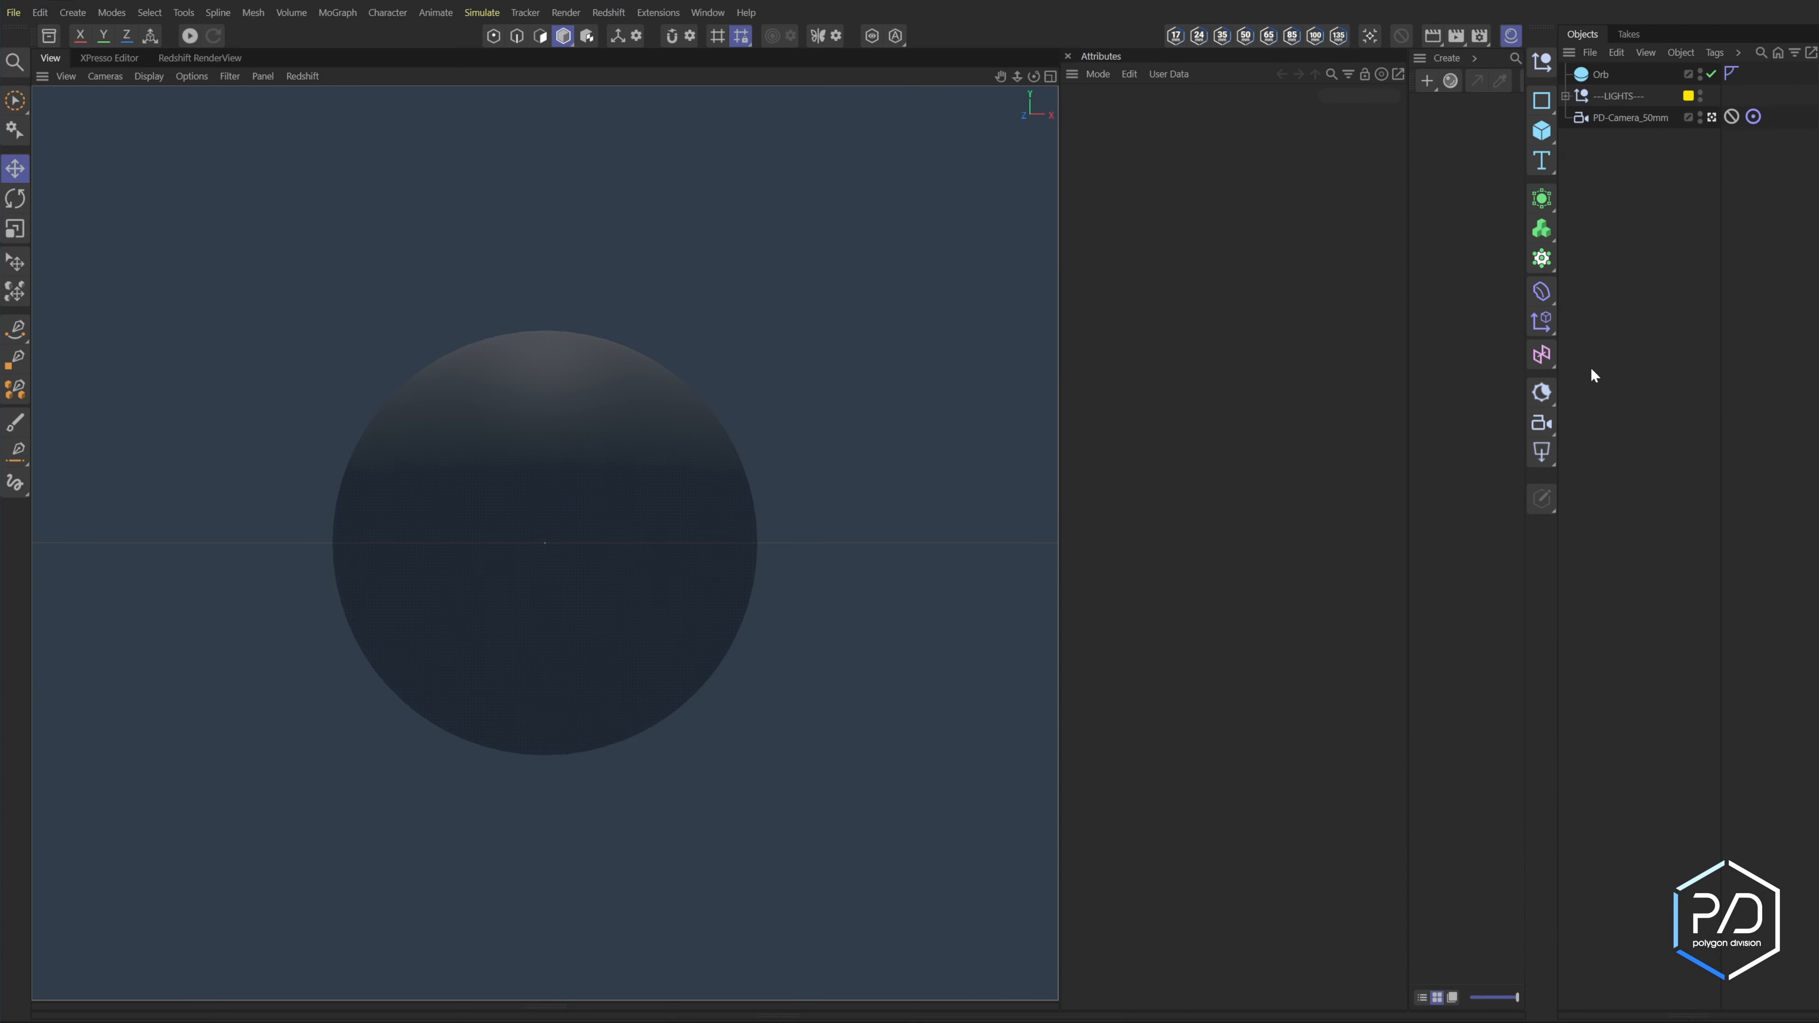
pyautogui.hotkey('ctrl', 'v')
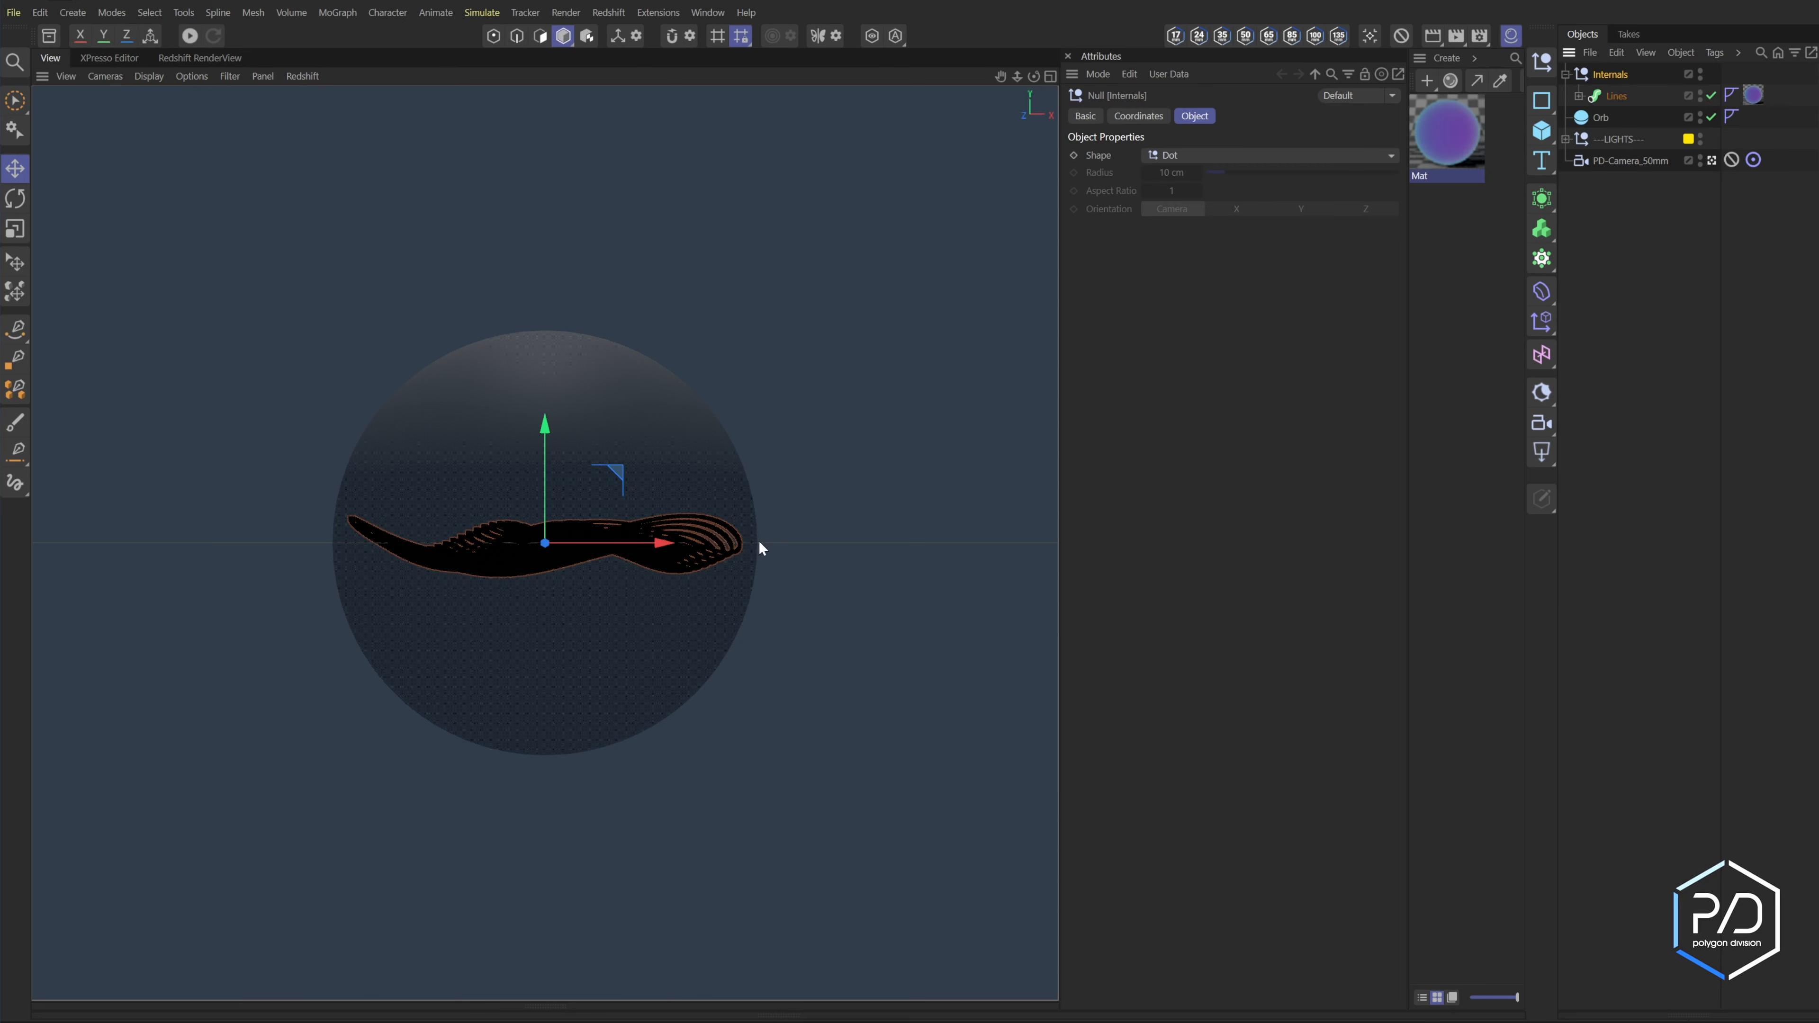
pyautogui.click(1578, 96)
pyautogui.click(1670, 247)
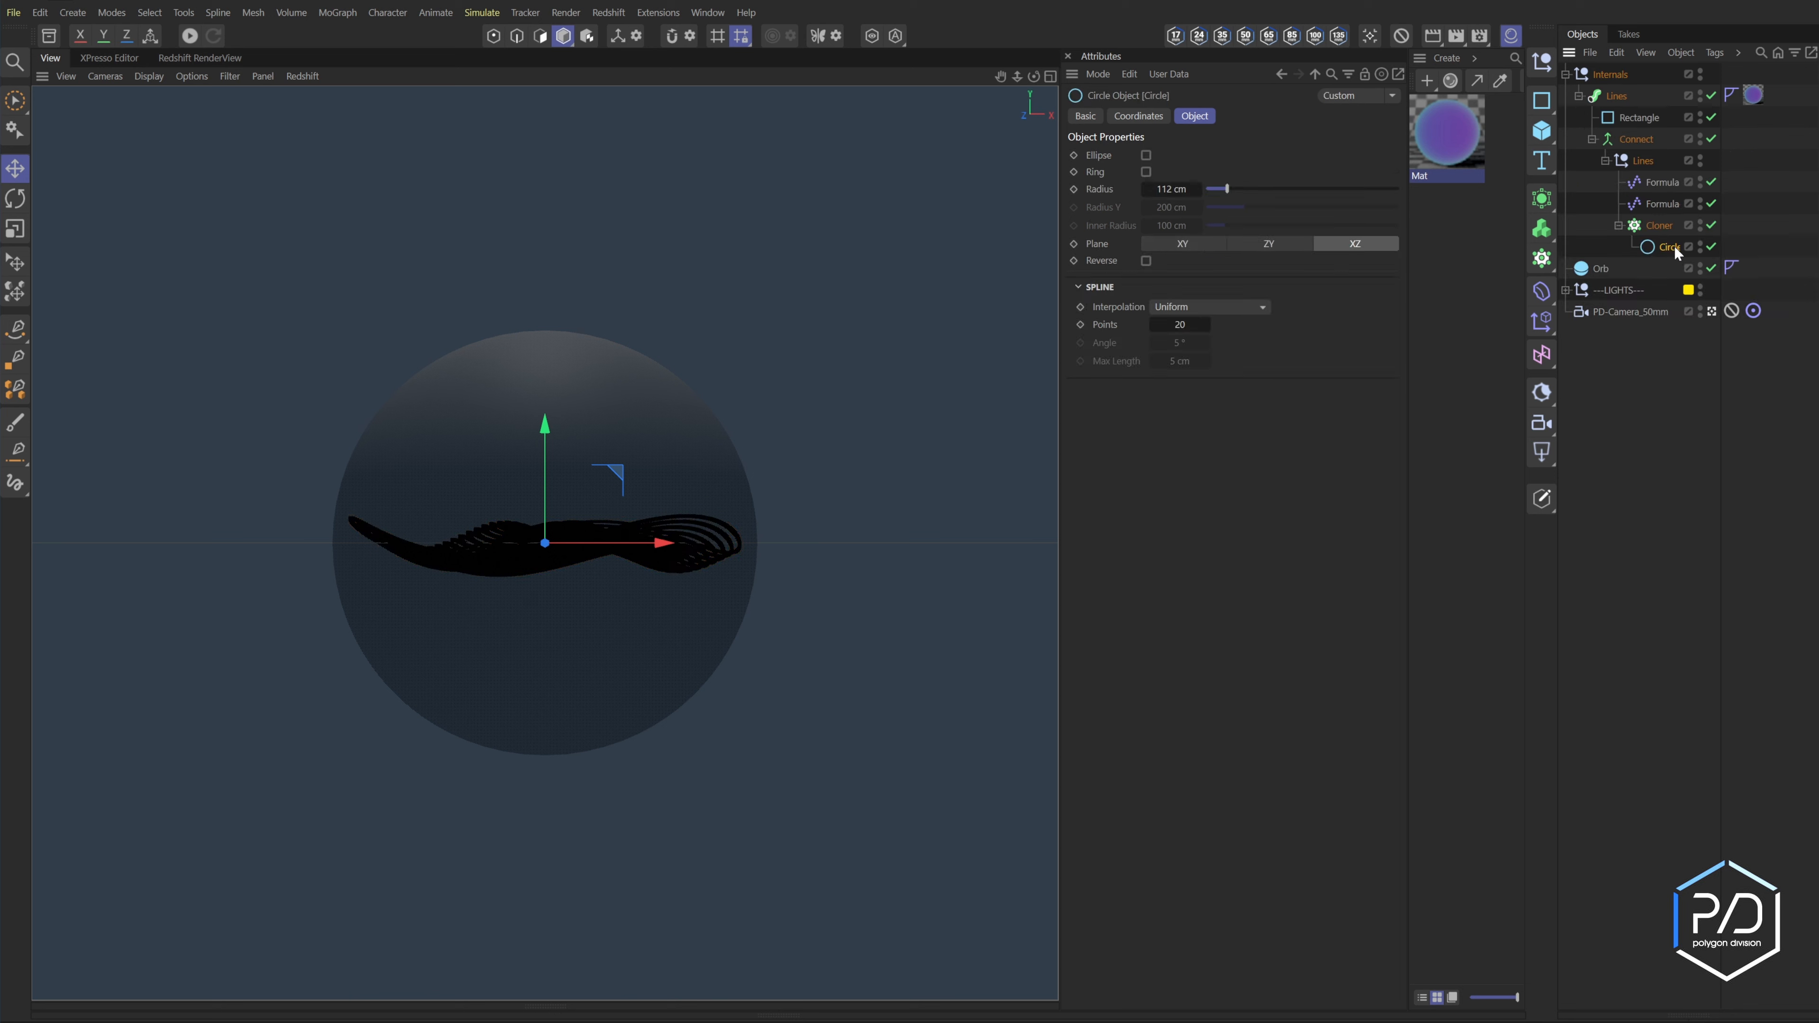
pyautogui.moveTo(1179, 190); pyautogui.dragTo(1195, 193)
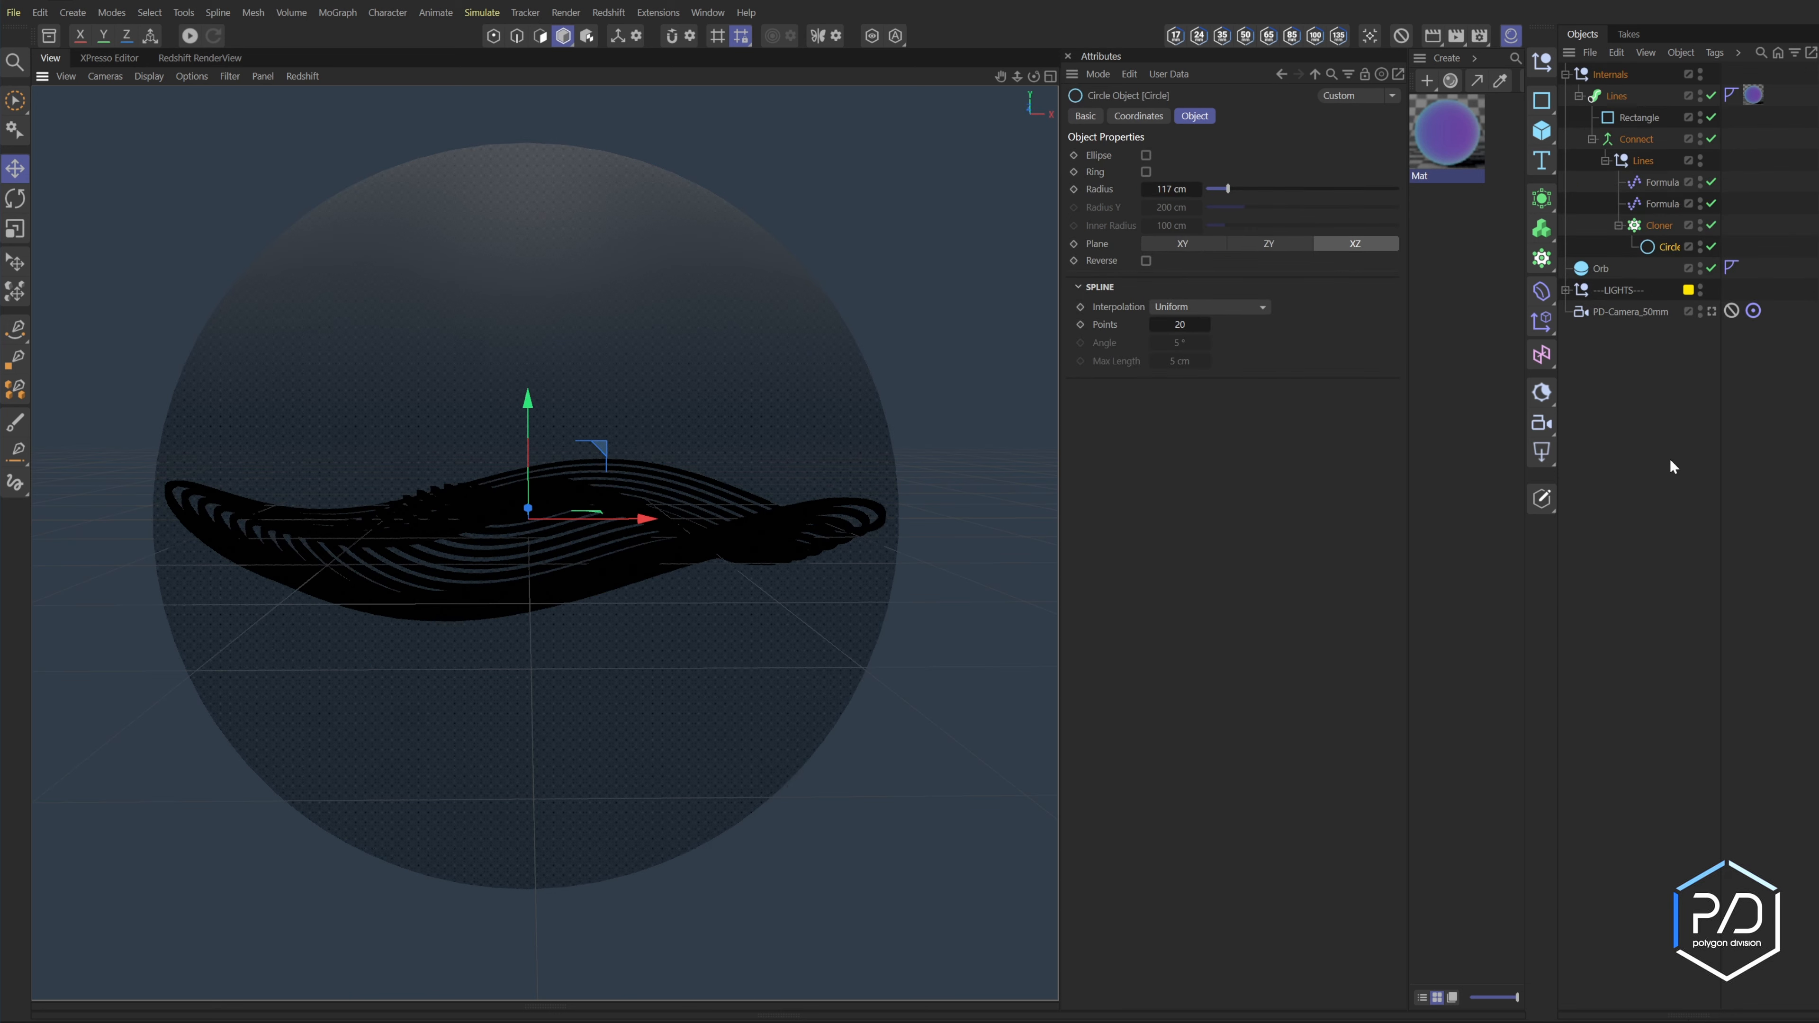
pyautogui.click(1670, 460)
pyautogui.click(1565, 74)
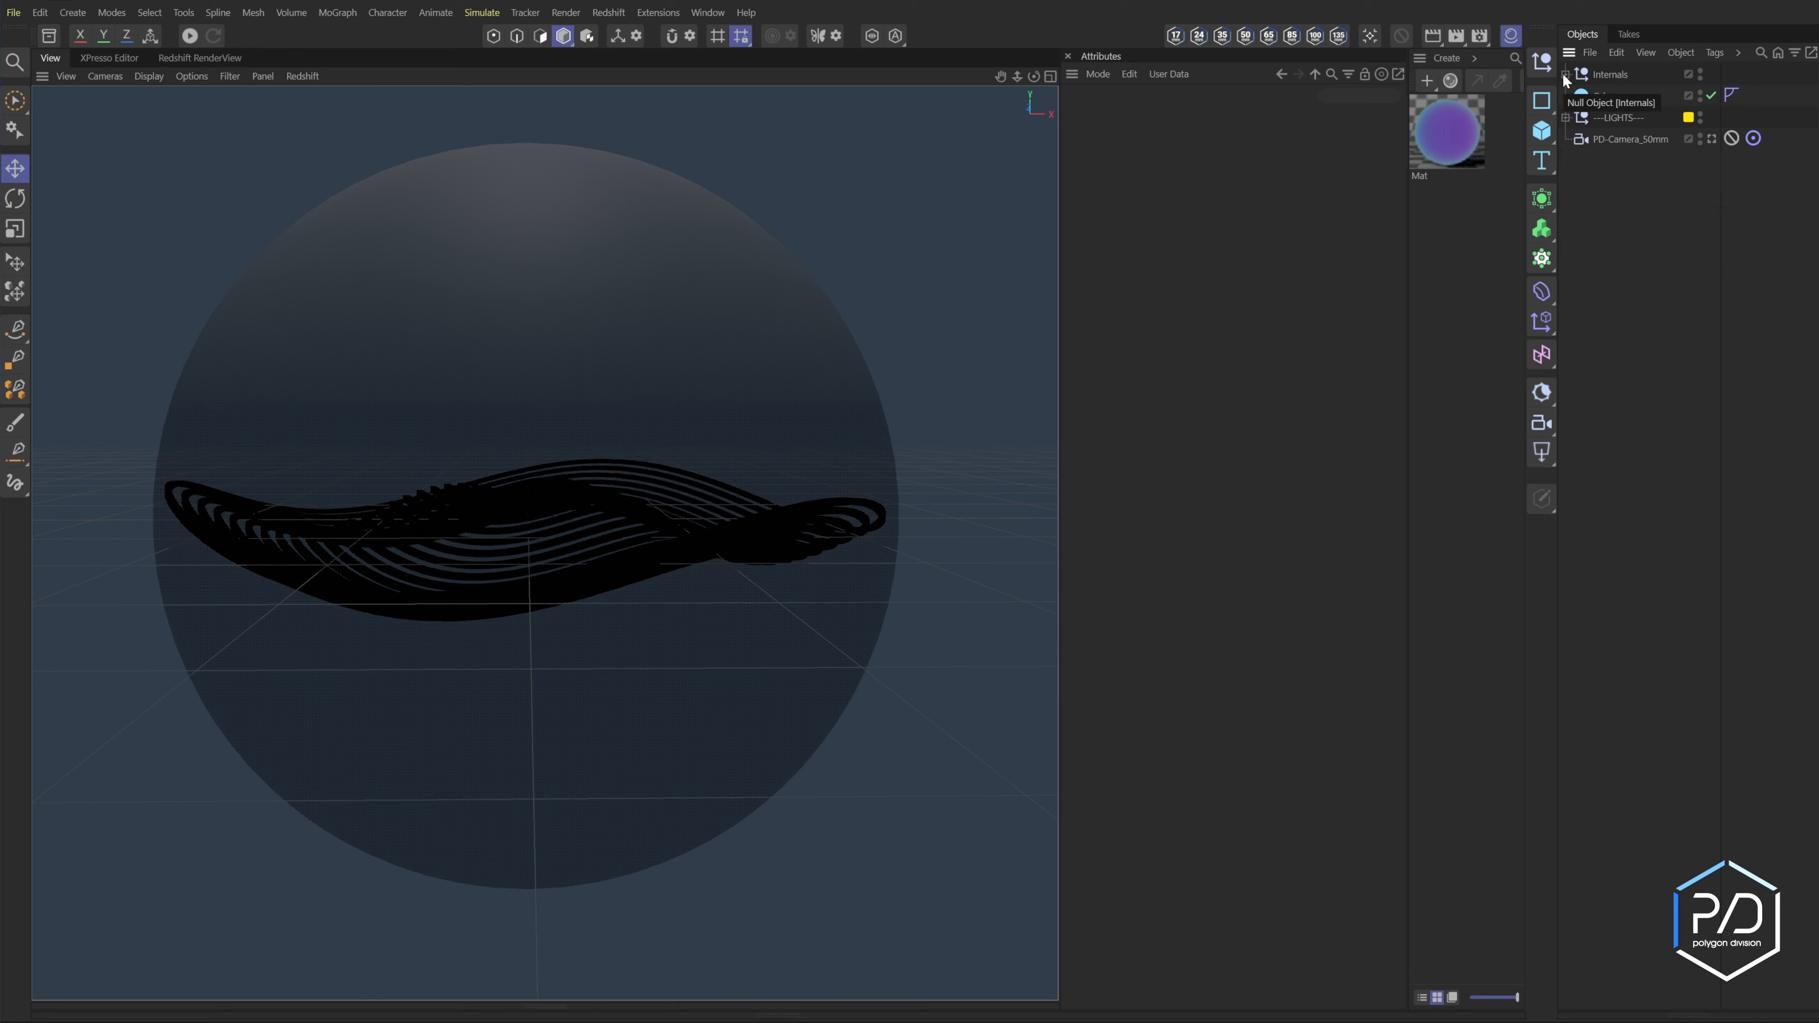
# - Turn the Orb sphere's X-Ray display off and back on to compare
pyautogui.click(1600, 95)
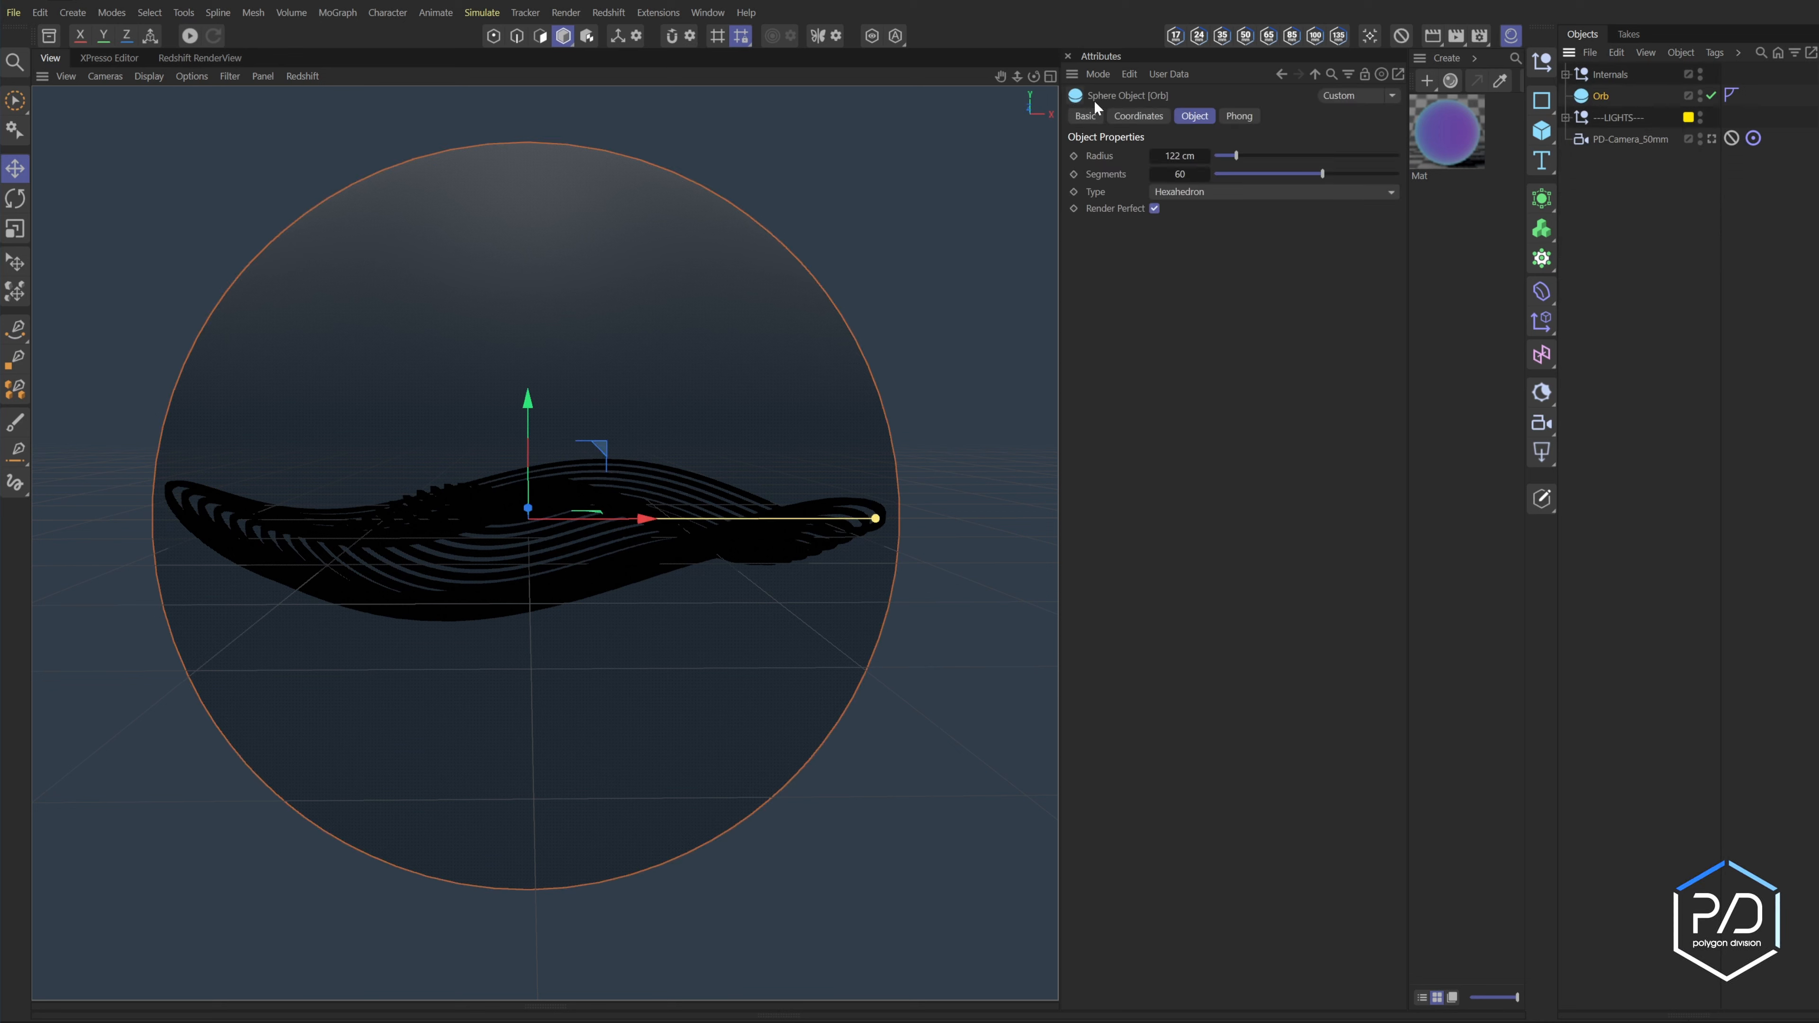
pyautogui.click(1087, 116)
pyautogui.click(1168, 303)
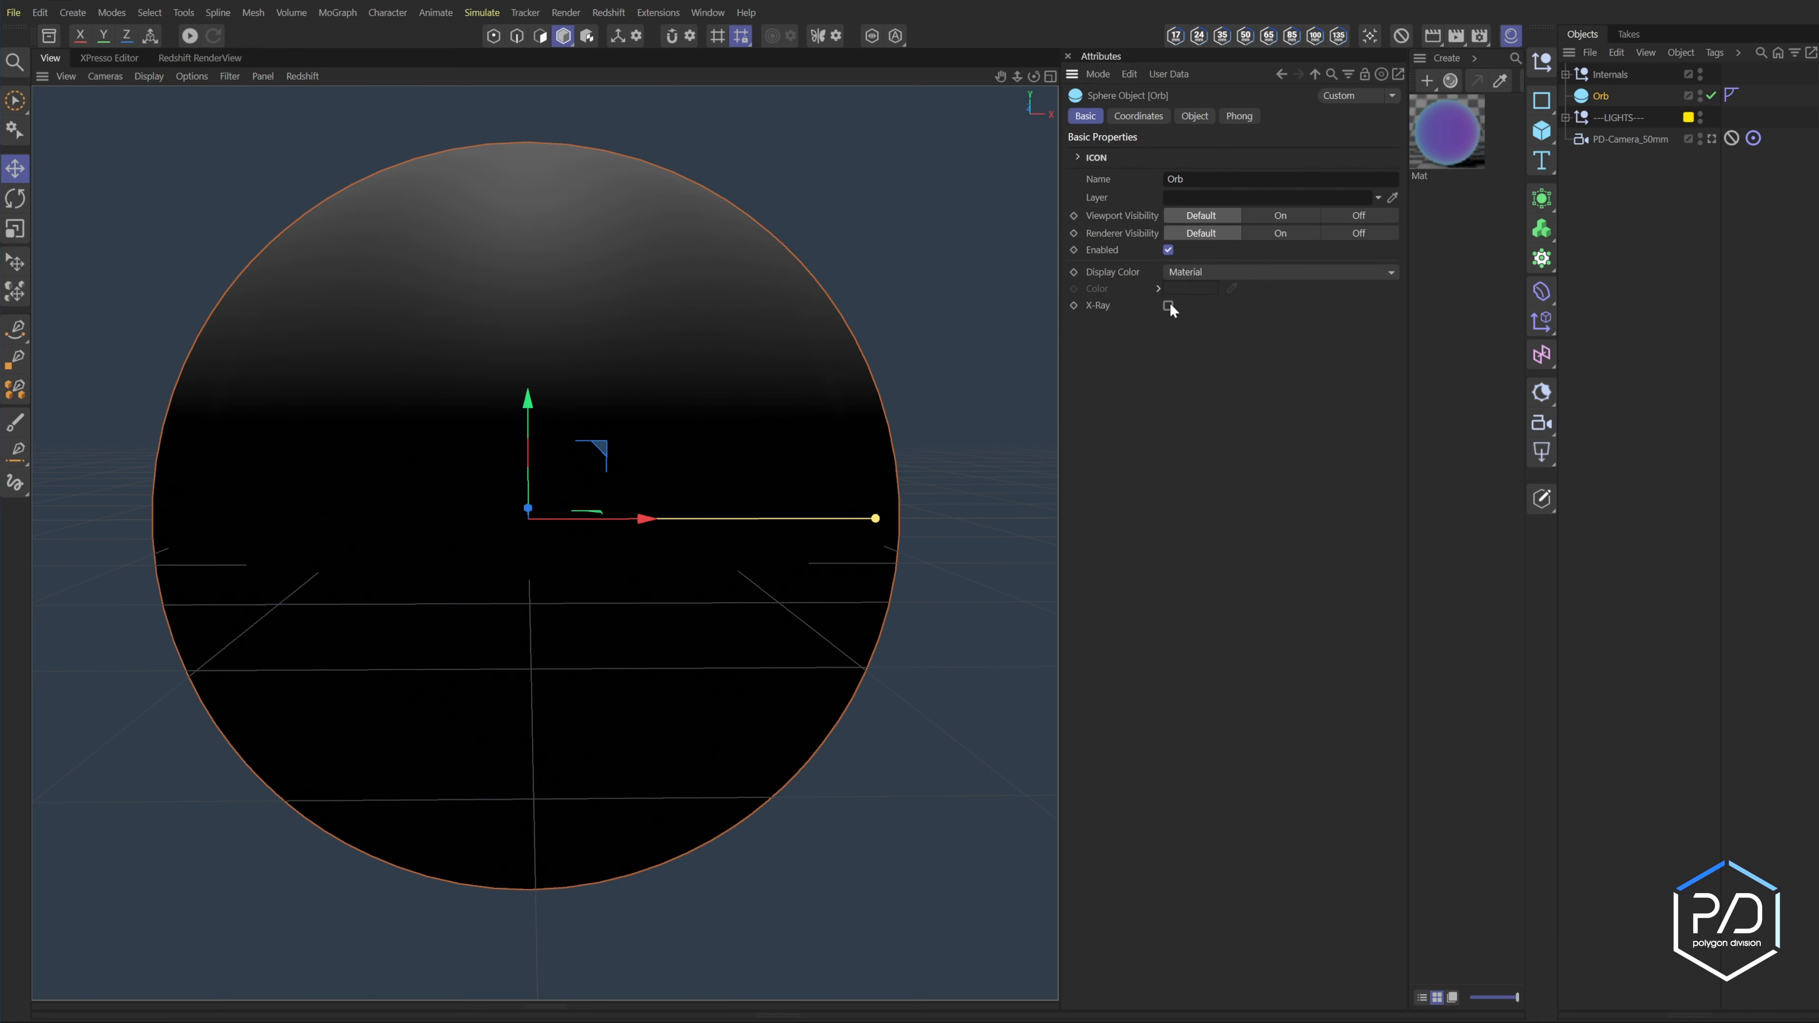
pyautogui.click(1168, 304)
# - Rename the purple emissive material as Internals
pyautogui.doubleClick(1436, 175)
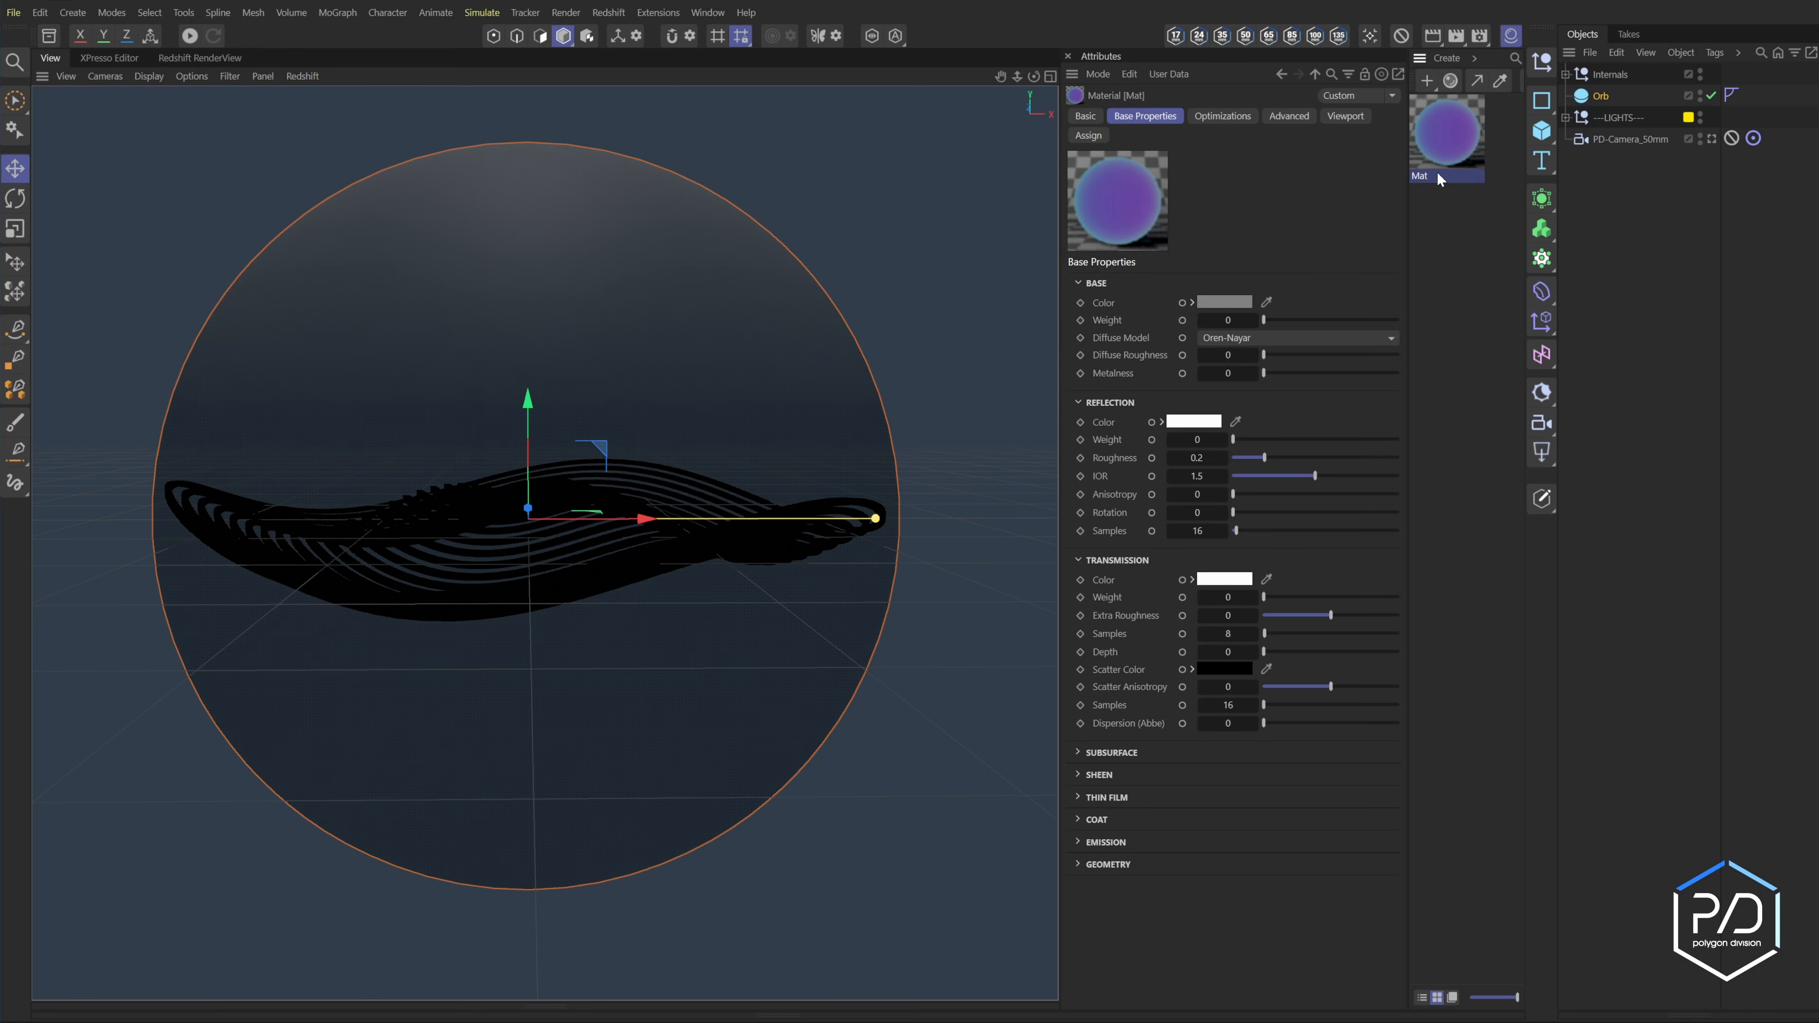
pyautogui.write('Internals')
pyautogui.press('Return')
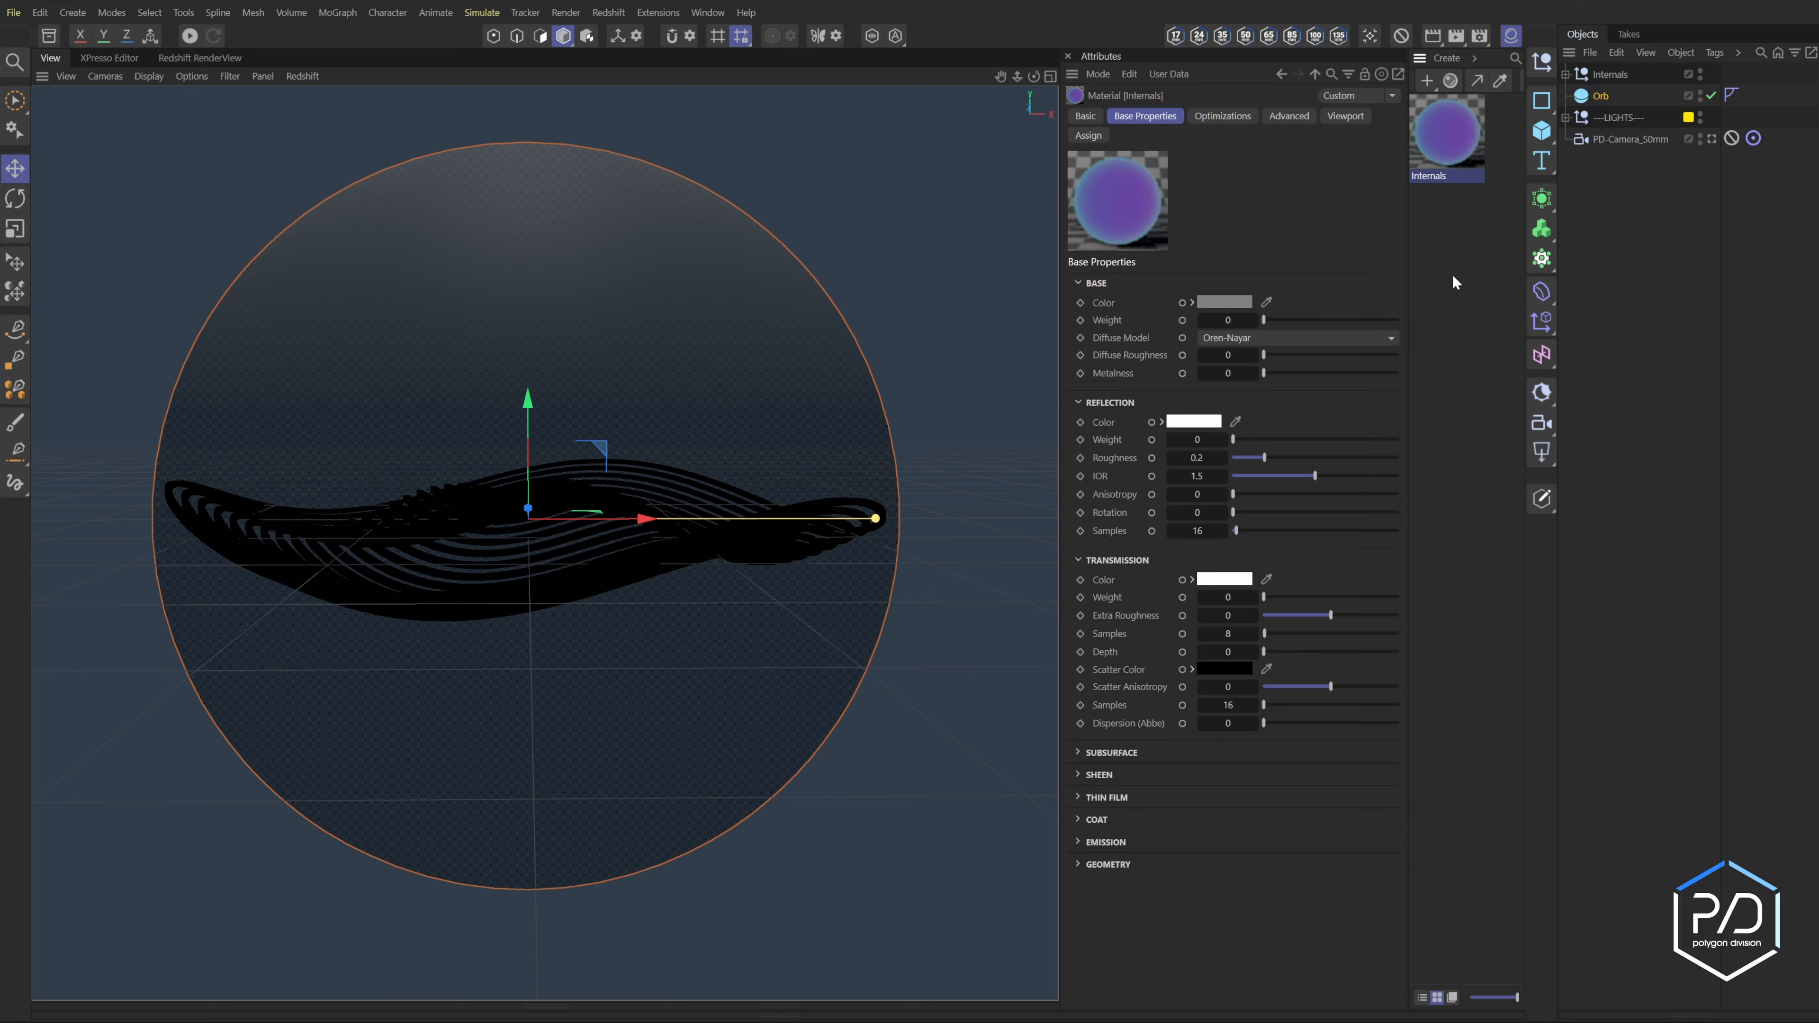
pyautogui.click(1452, 275)
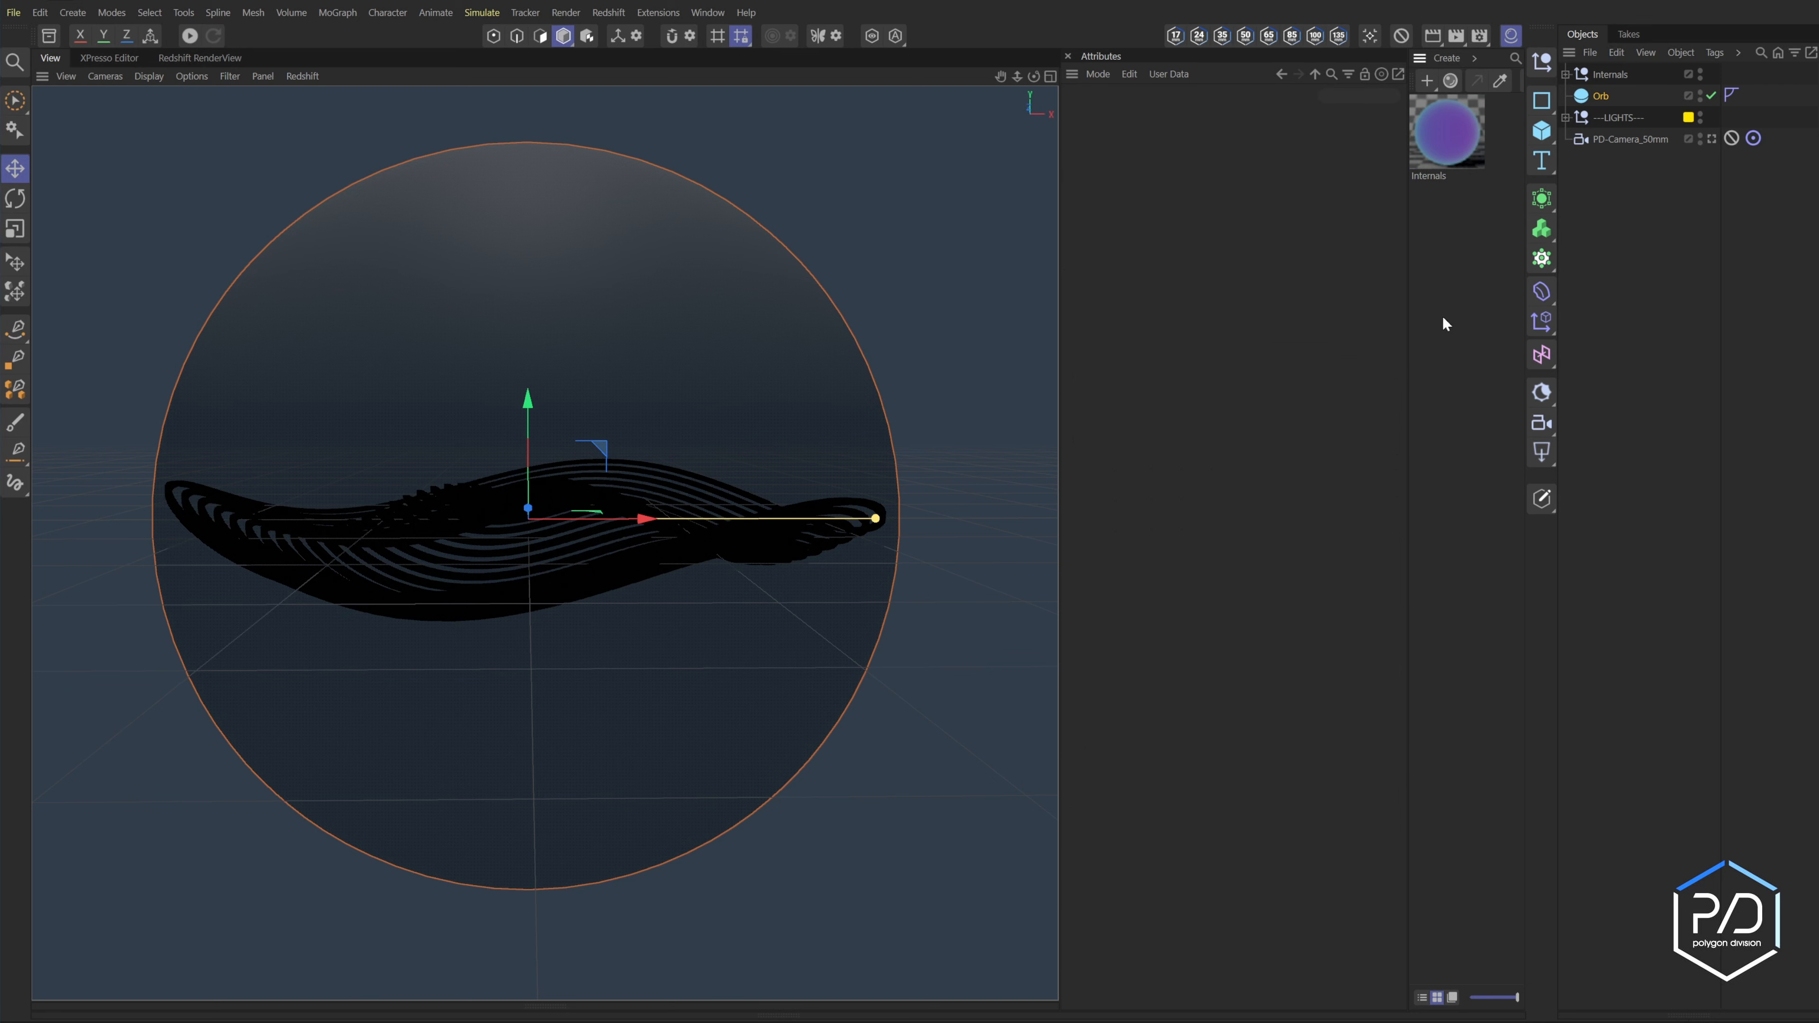
# - Create a new material and name it Orb
pyautogui.doubleClick(1438, 271)
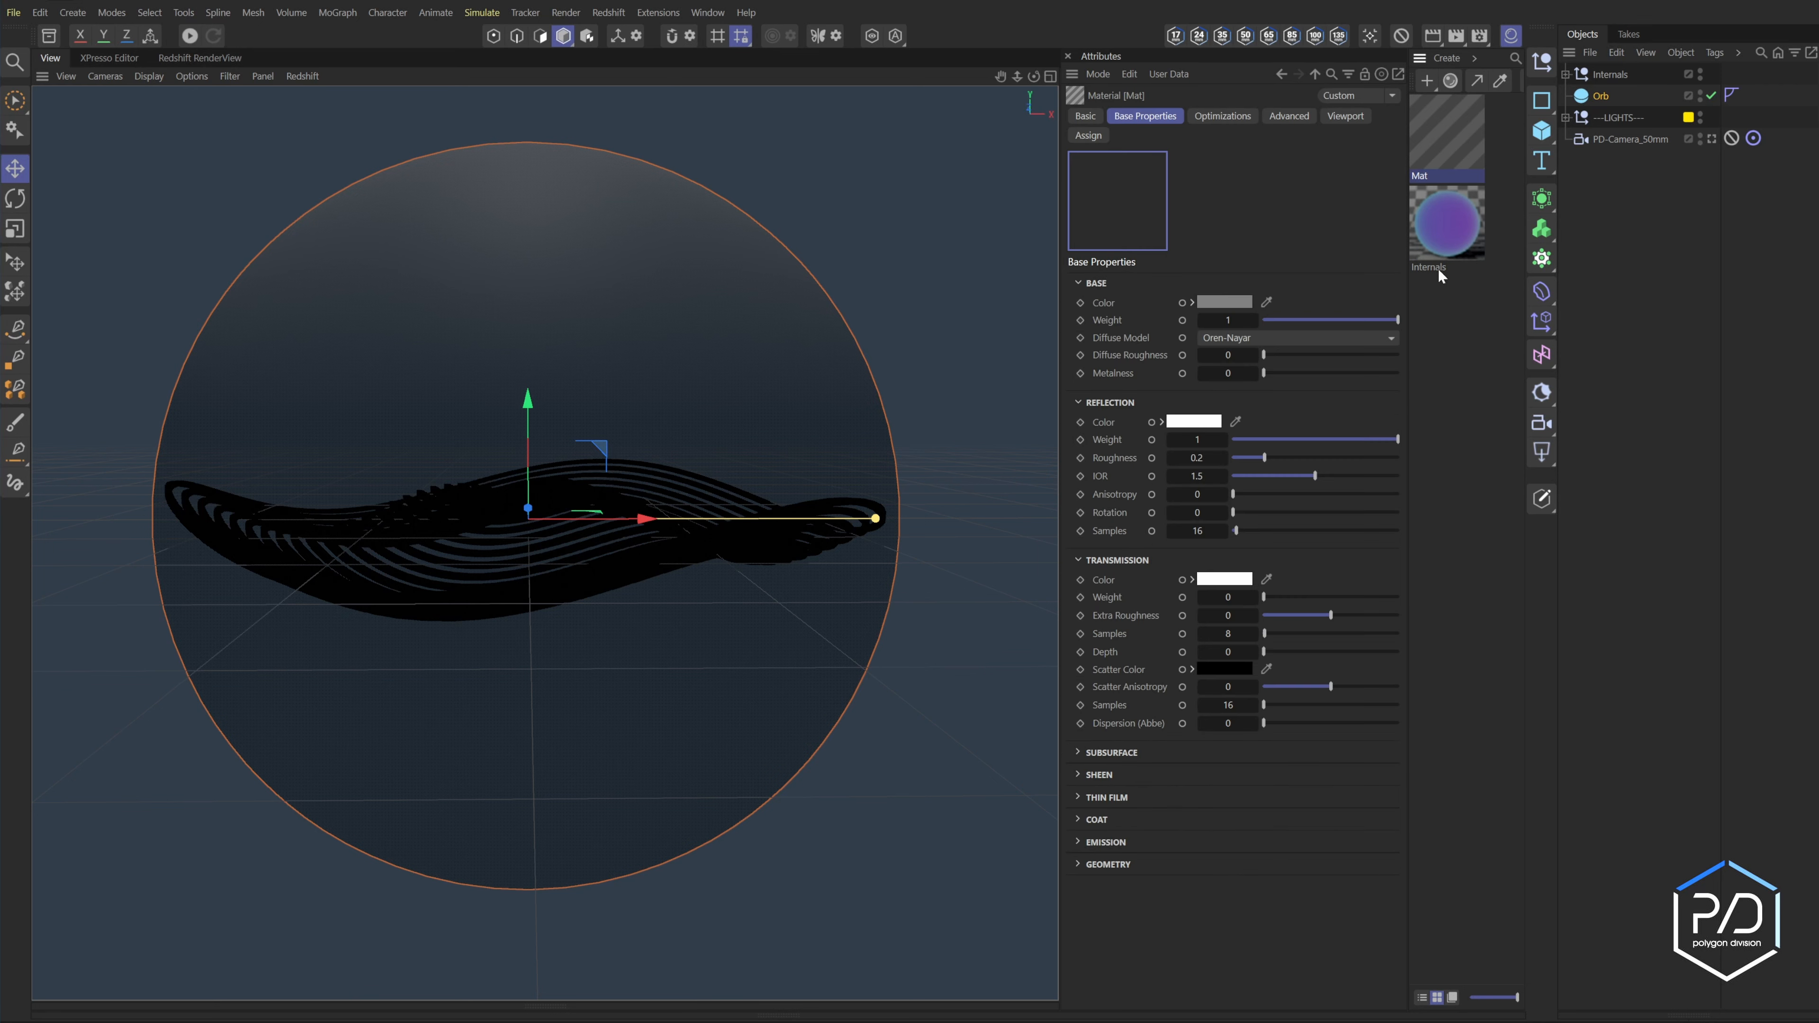
pyautogui.doubleClick(1430, 175)
pyautogui.write('Orb')
pyautogui.press('Return')
# - Make the Orb material clear glass with a white base color, reflection roughness 0 and transmission weight 1
pyautogui.click(1224, 301)
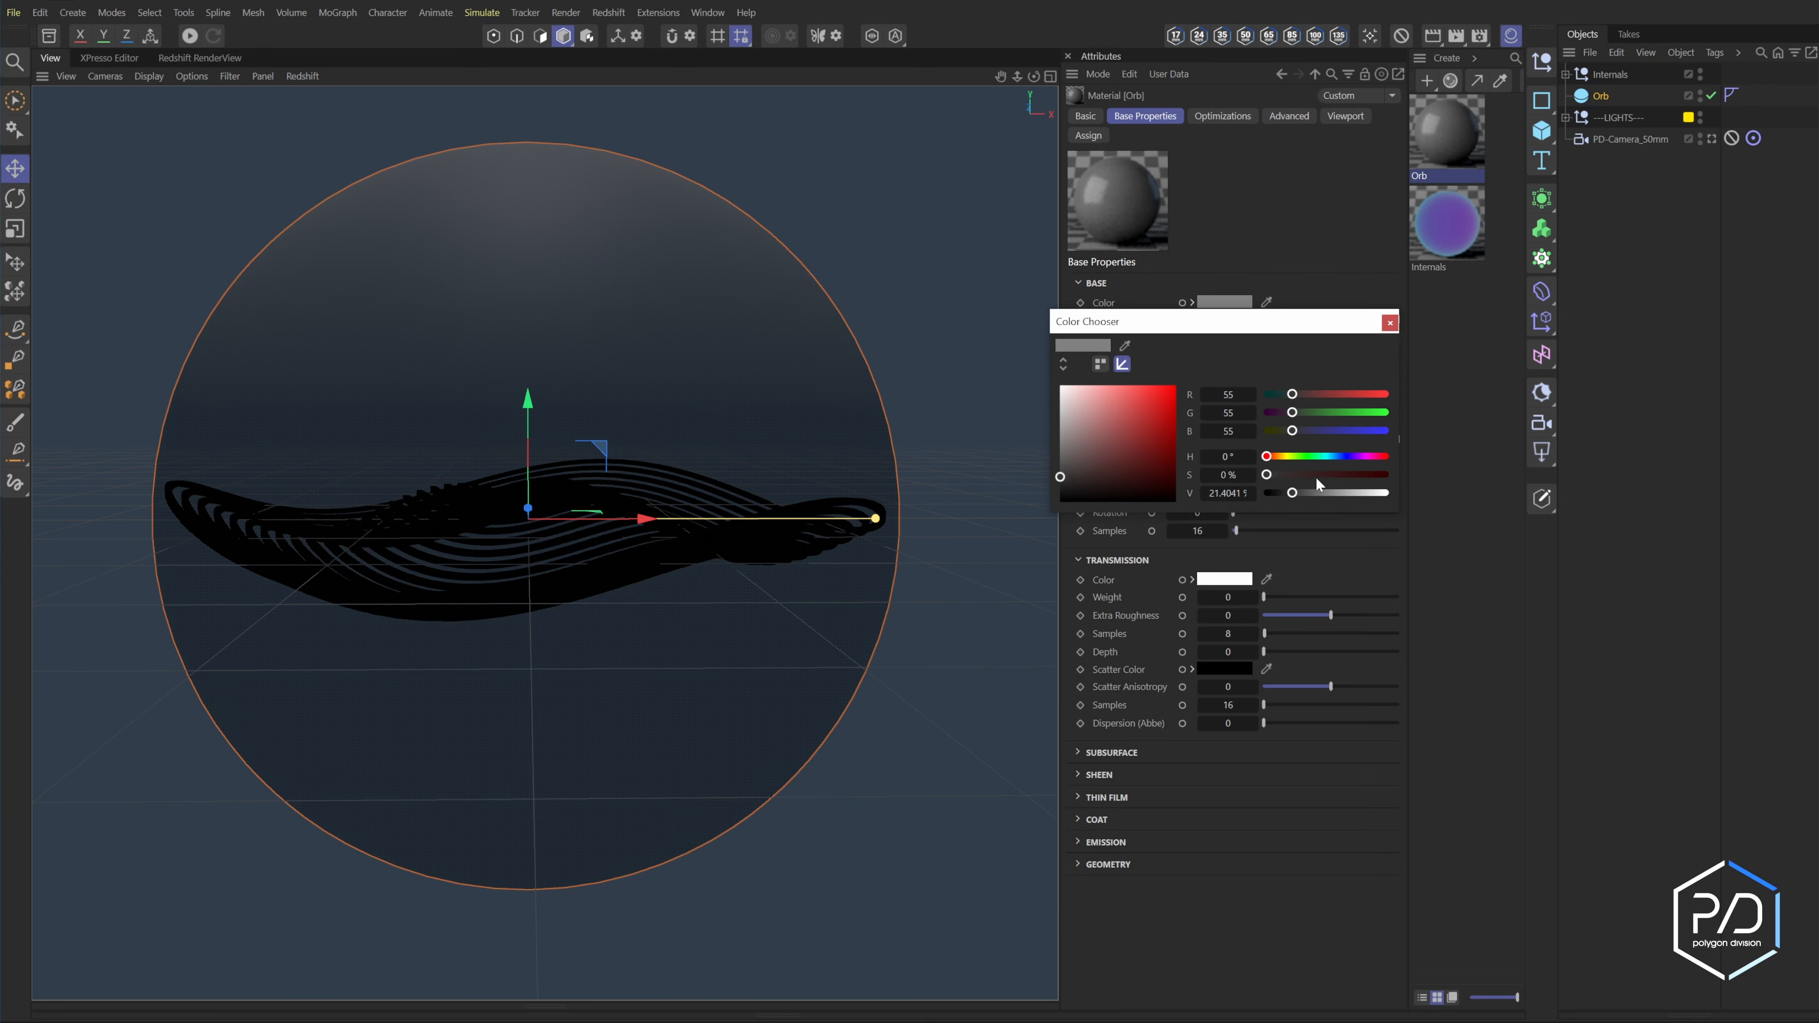
pyautogui.moveTo(1346, 494); pyautogui.dragTo(1384, 494)
pyautogui.click(1389, 323)
pyautogui.moveTo(1235, 439); pyautogui.dragTo(1178, 438)
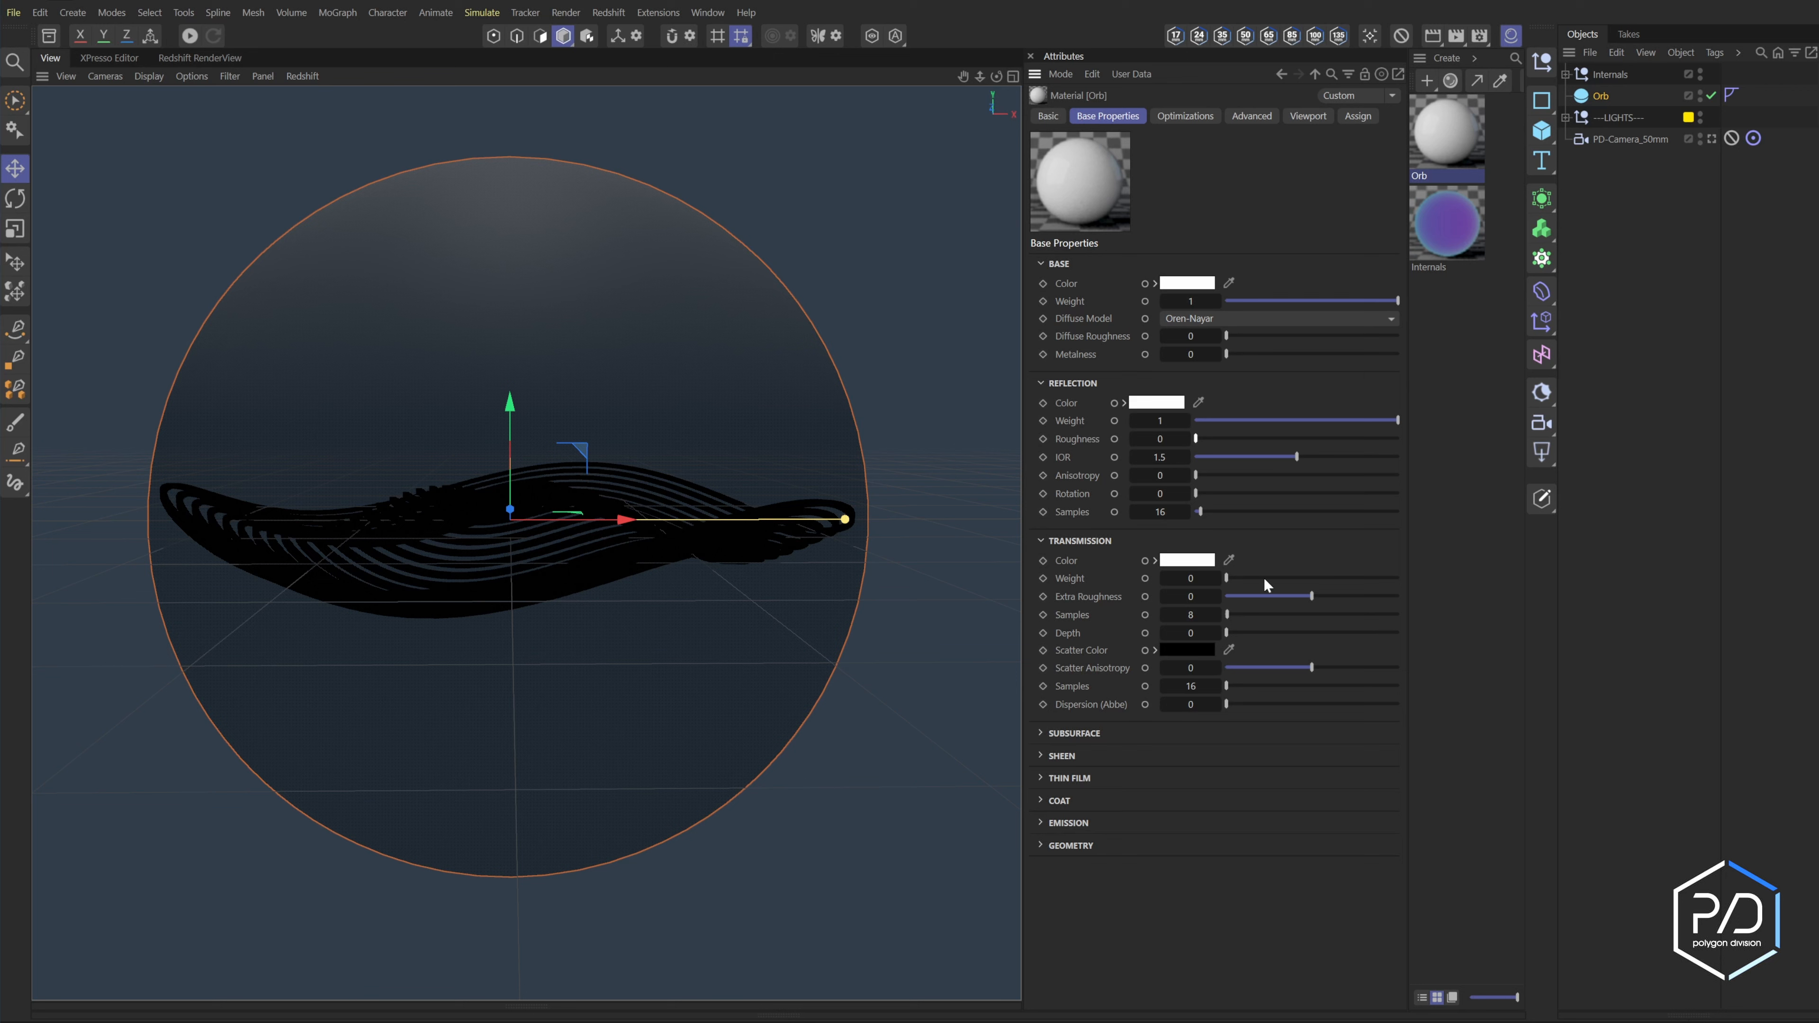
pyautogui.moveTo(1264, 578); pyautogui.dragTo(1455, 584)
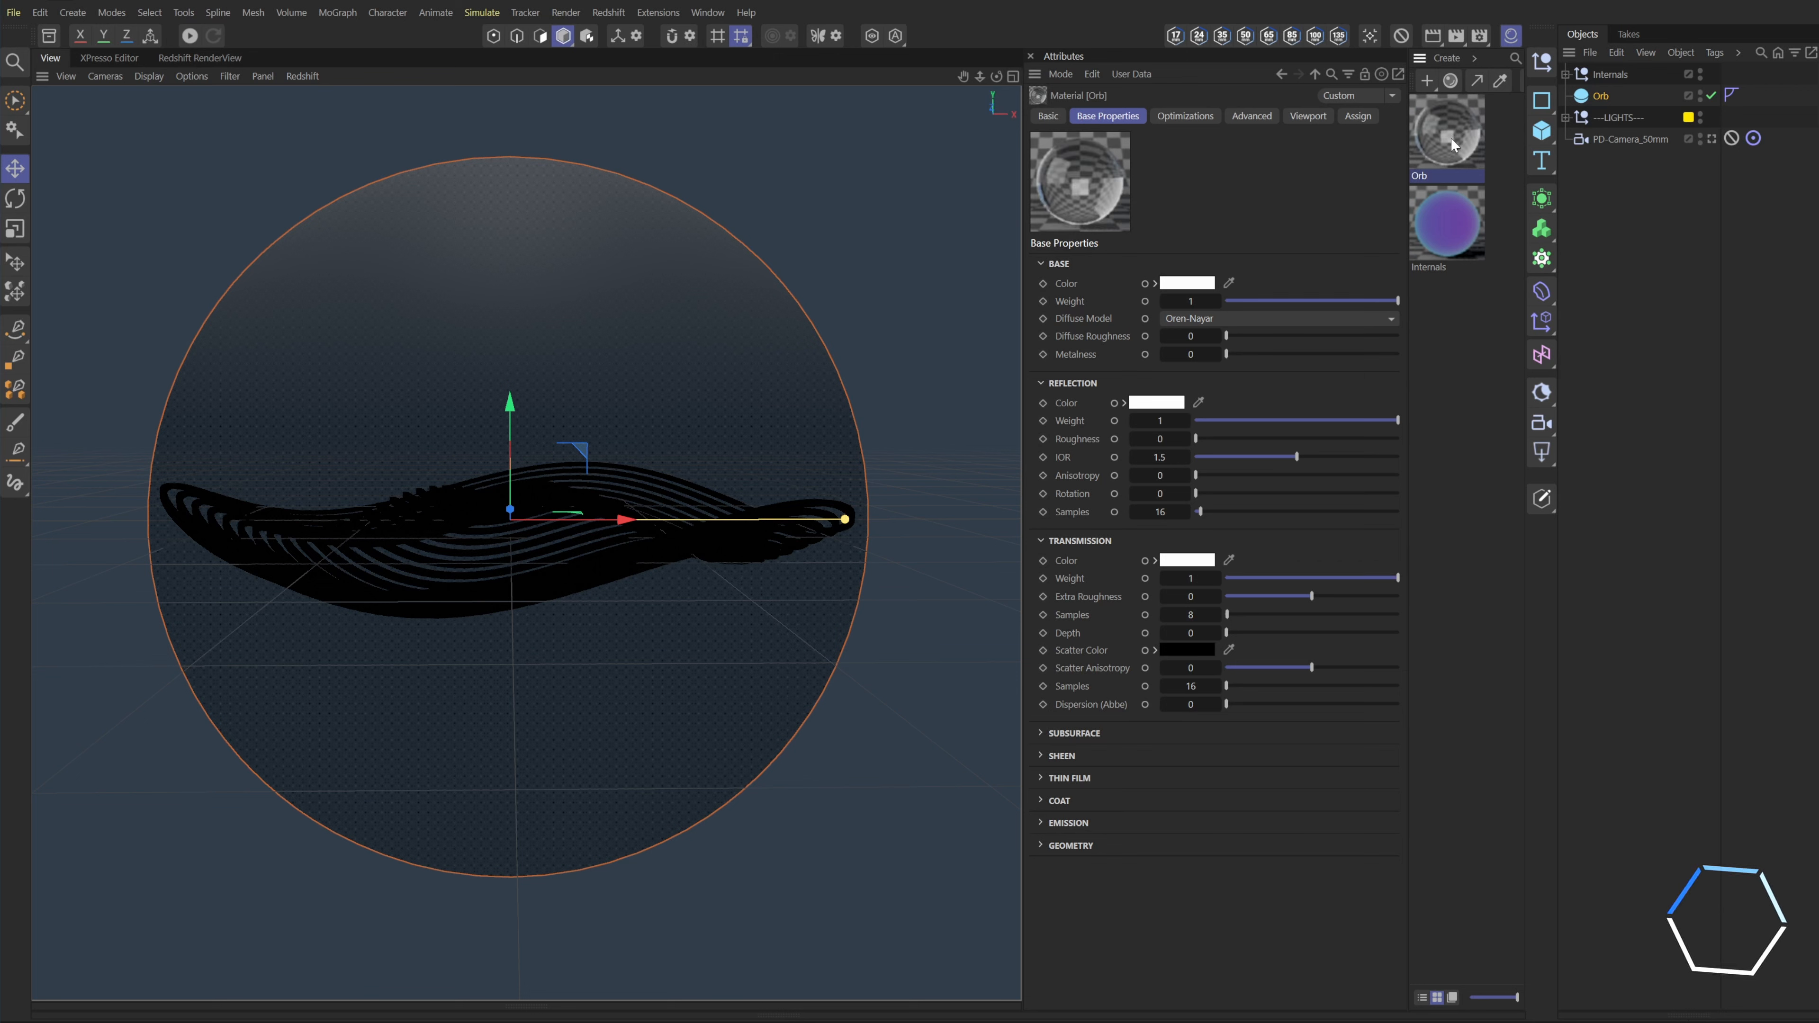
# - Duplicate the Orb material and name the copy Inside
pyautogui.moveTo(1451, 140); pyautogui.dragTo(1440, 262)
pyautogui.doubleClick(1435, 266)
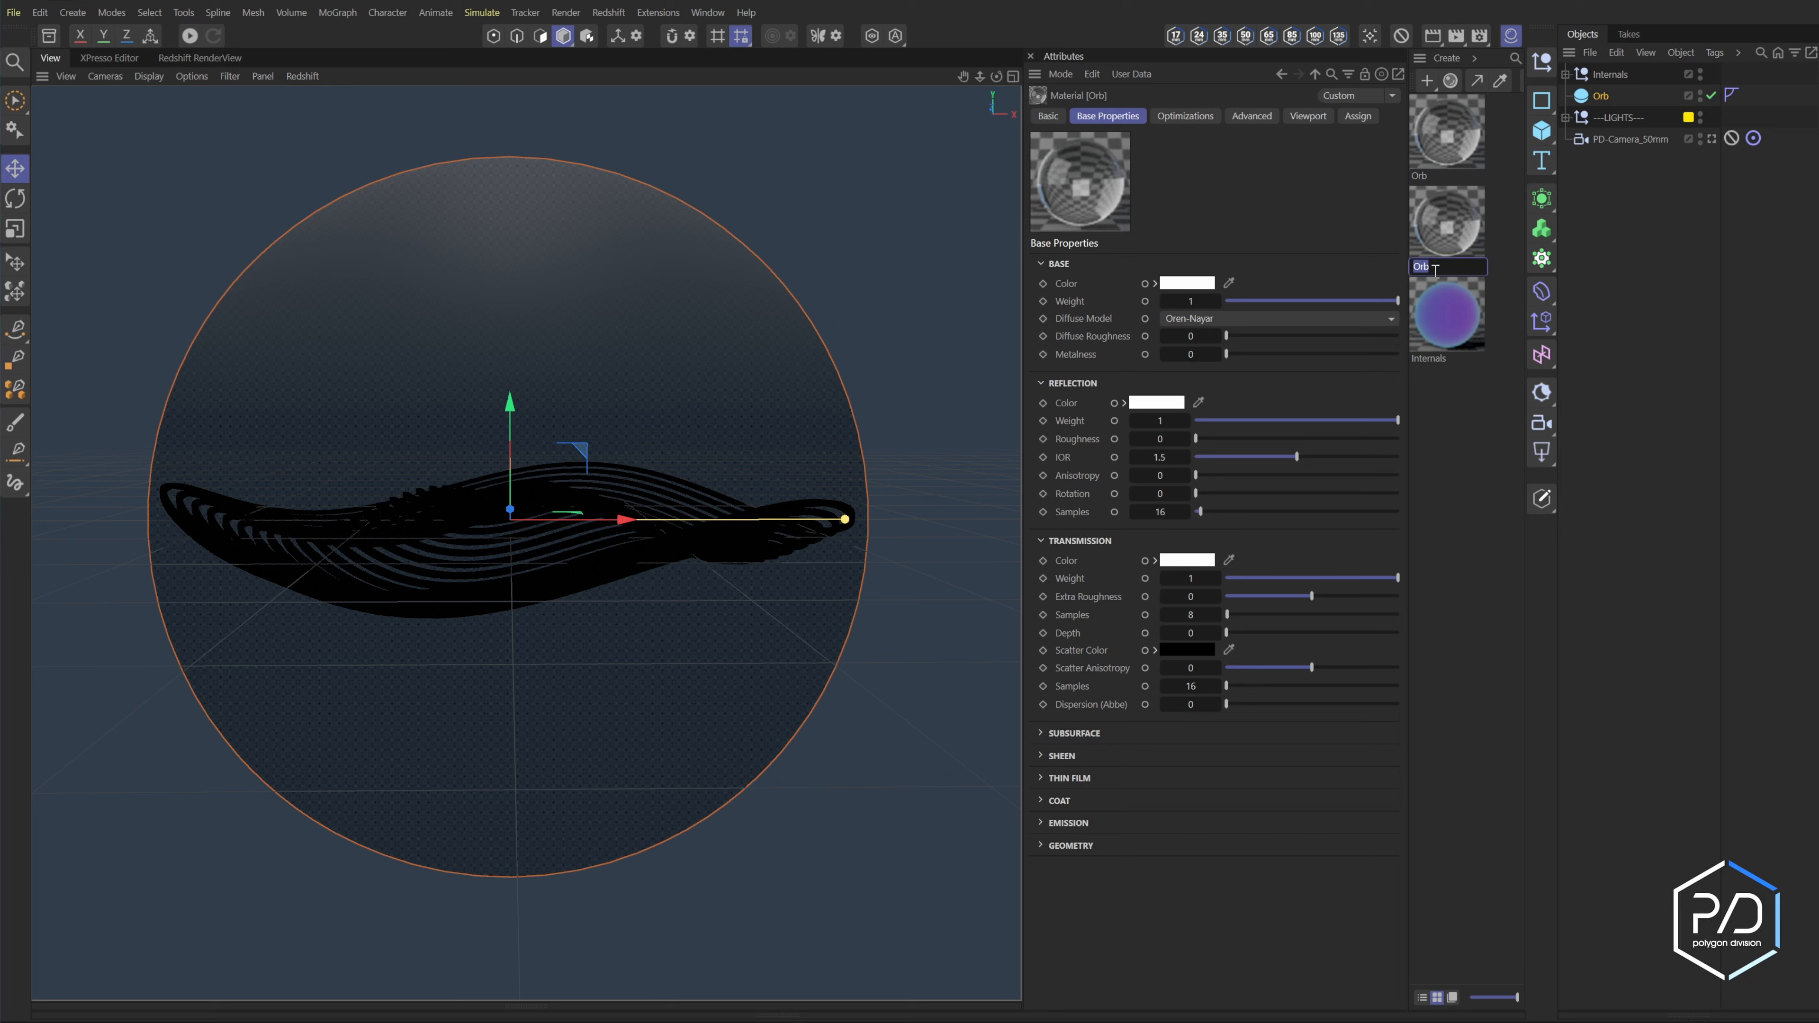
pyautogui.write('Inside')
pyautogui.press('Return')
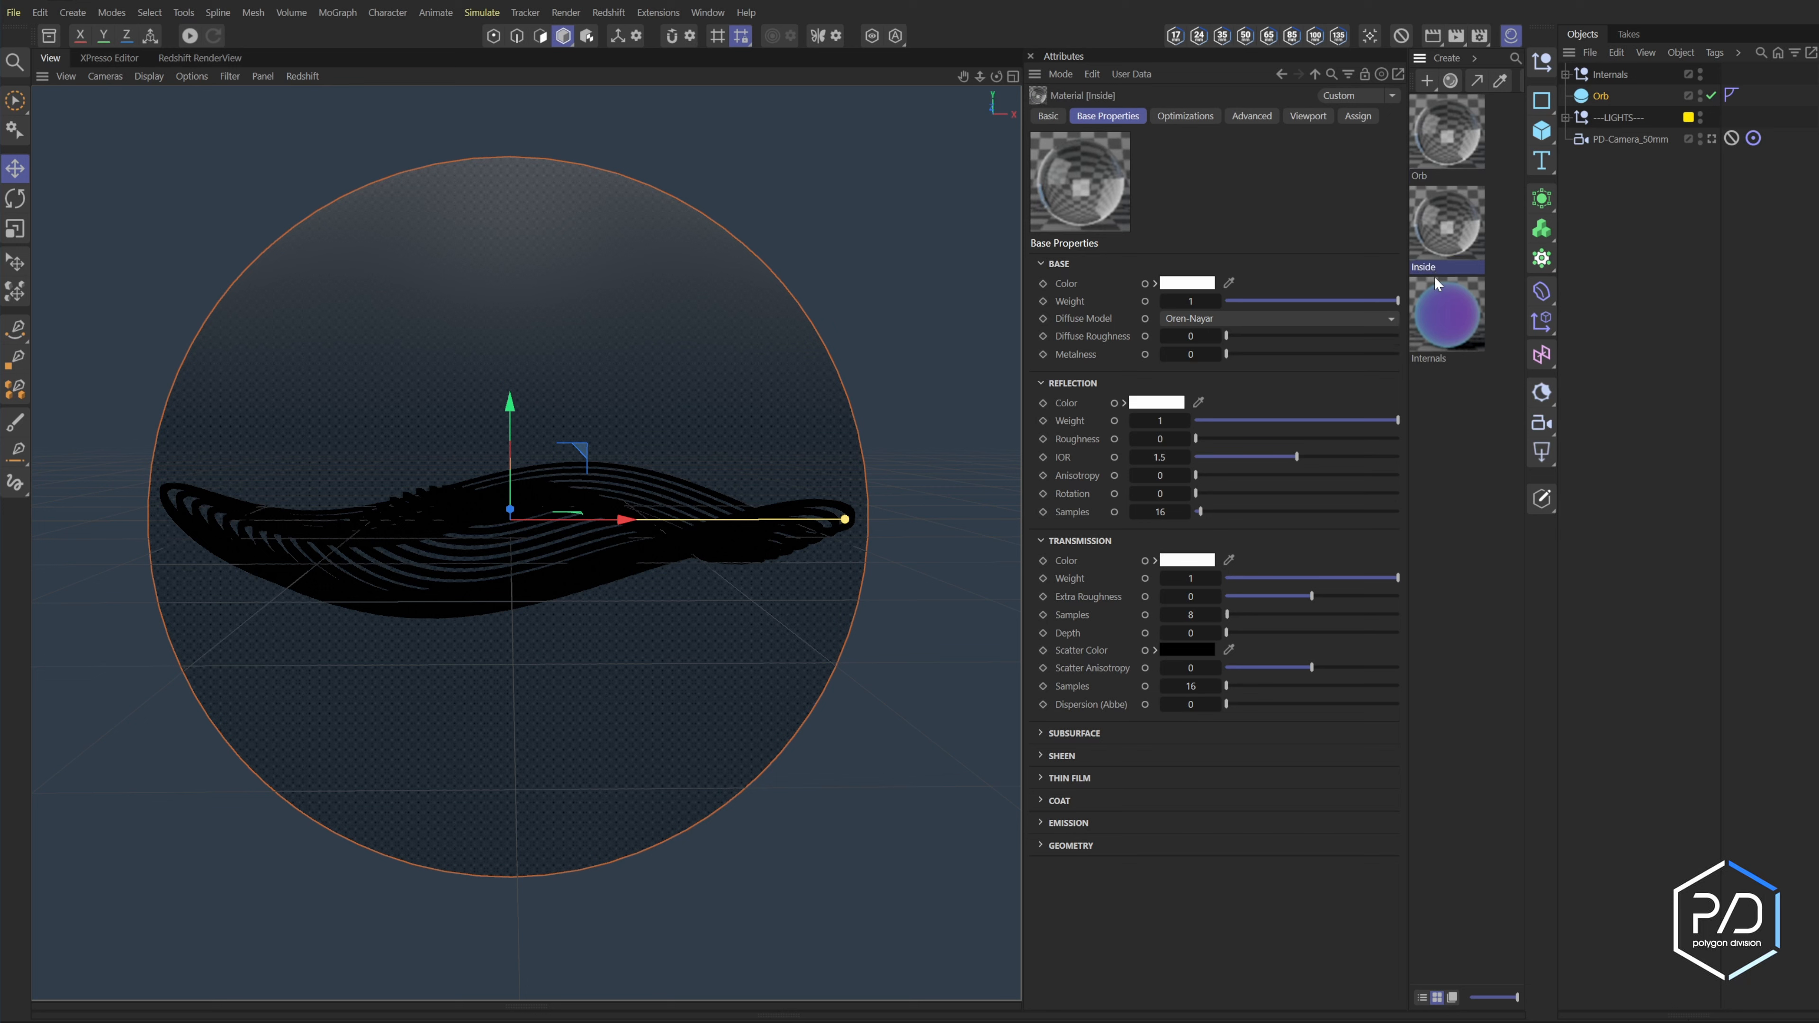
# - Assign both glass materials to the Orb sphere, with Inside on the Back side and Orb on the Front side
pyautogui.moveTo(1456, 233); pyautogui.dragTo(1604, 101)
pyautogui.moveTo(1494, 123); pyautogui.dragTo(1601, 100)
pyautogui.click(1776, 95)
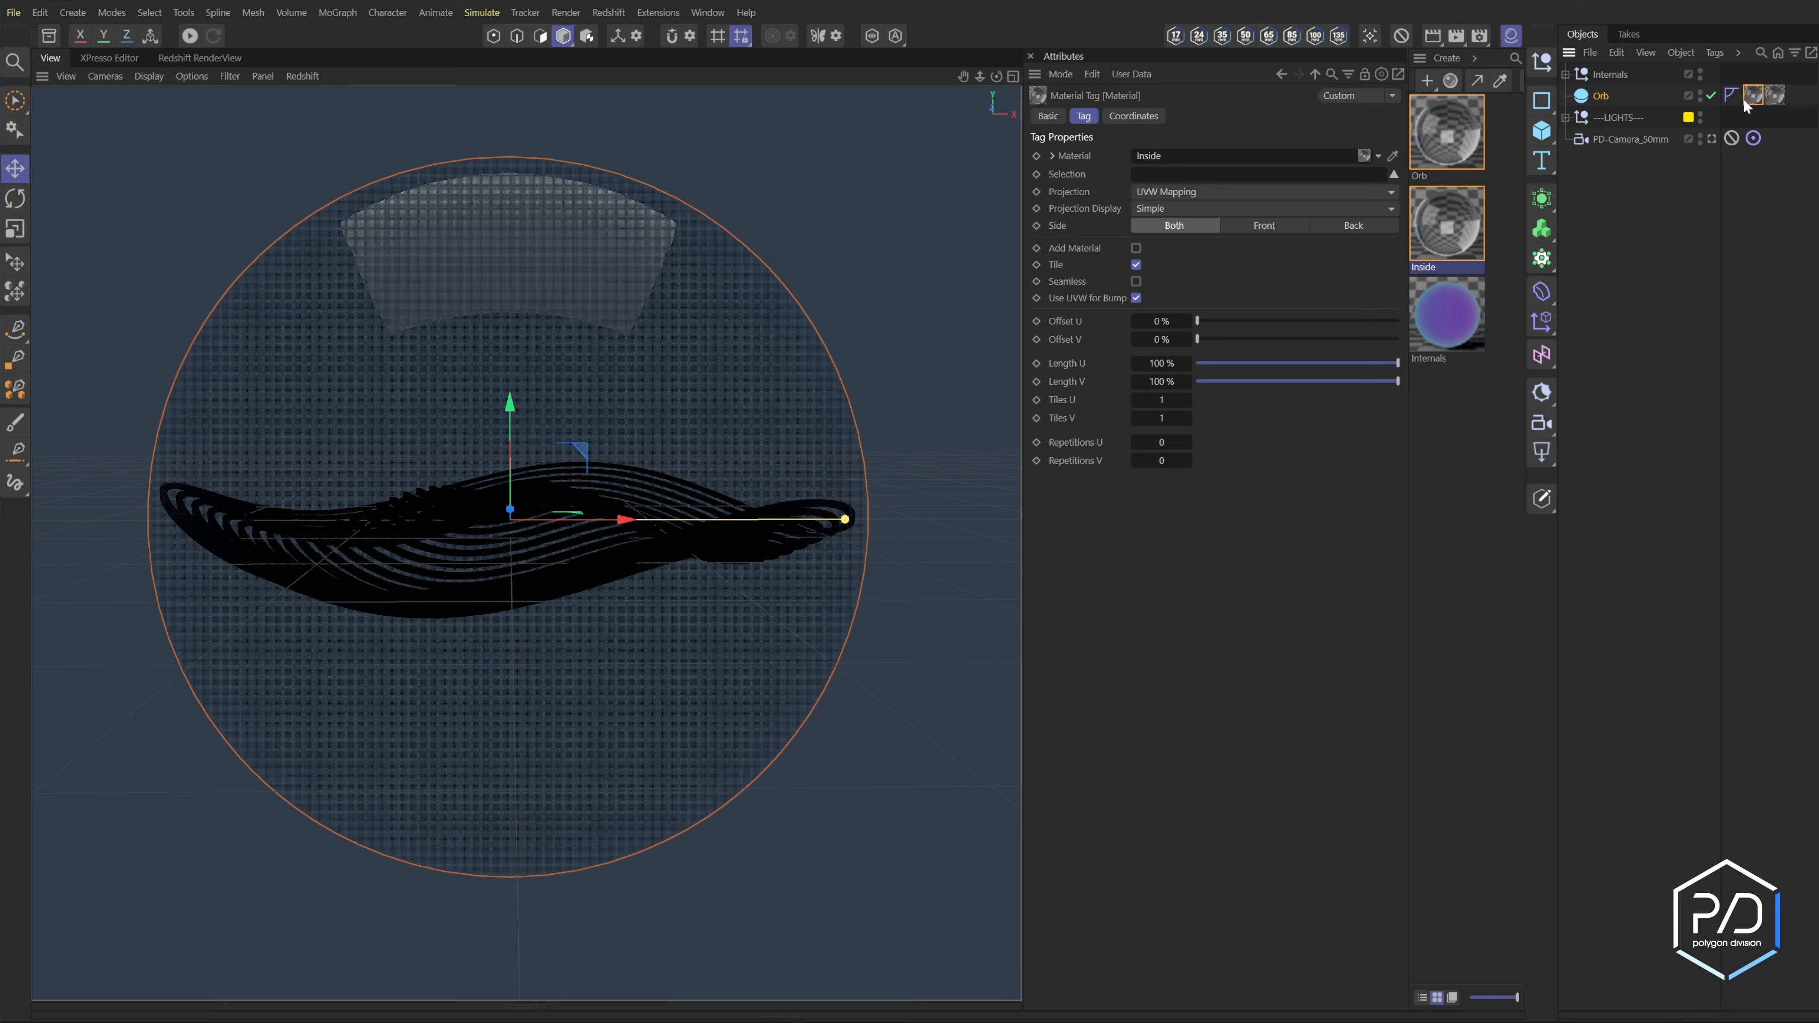
pyautogui.click(1331, 226)
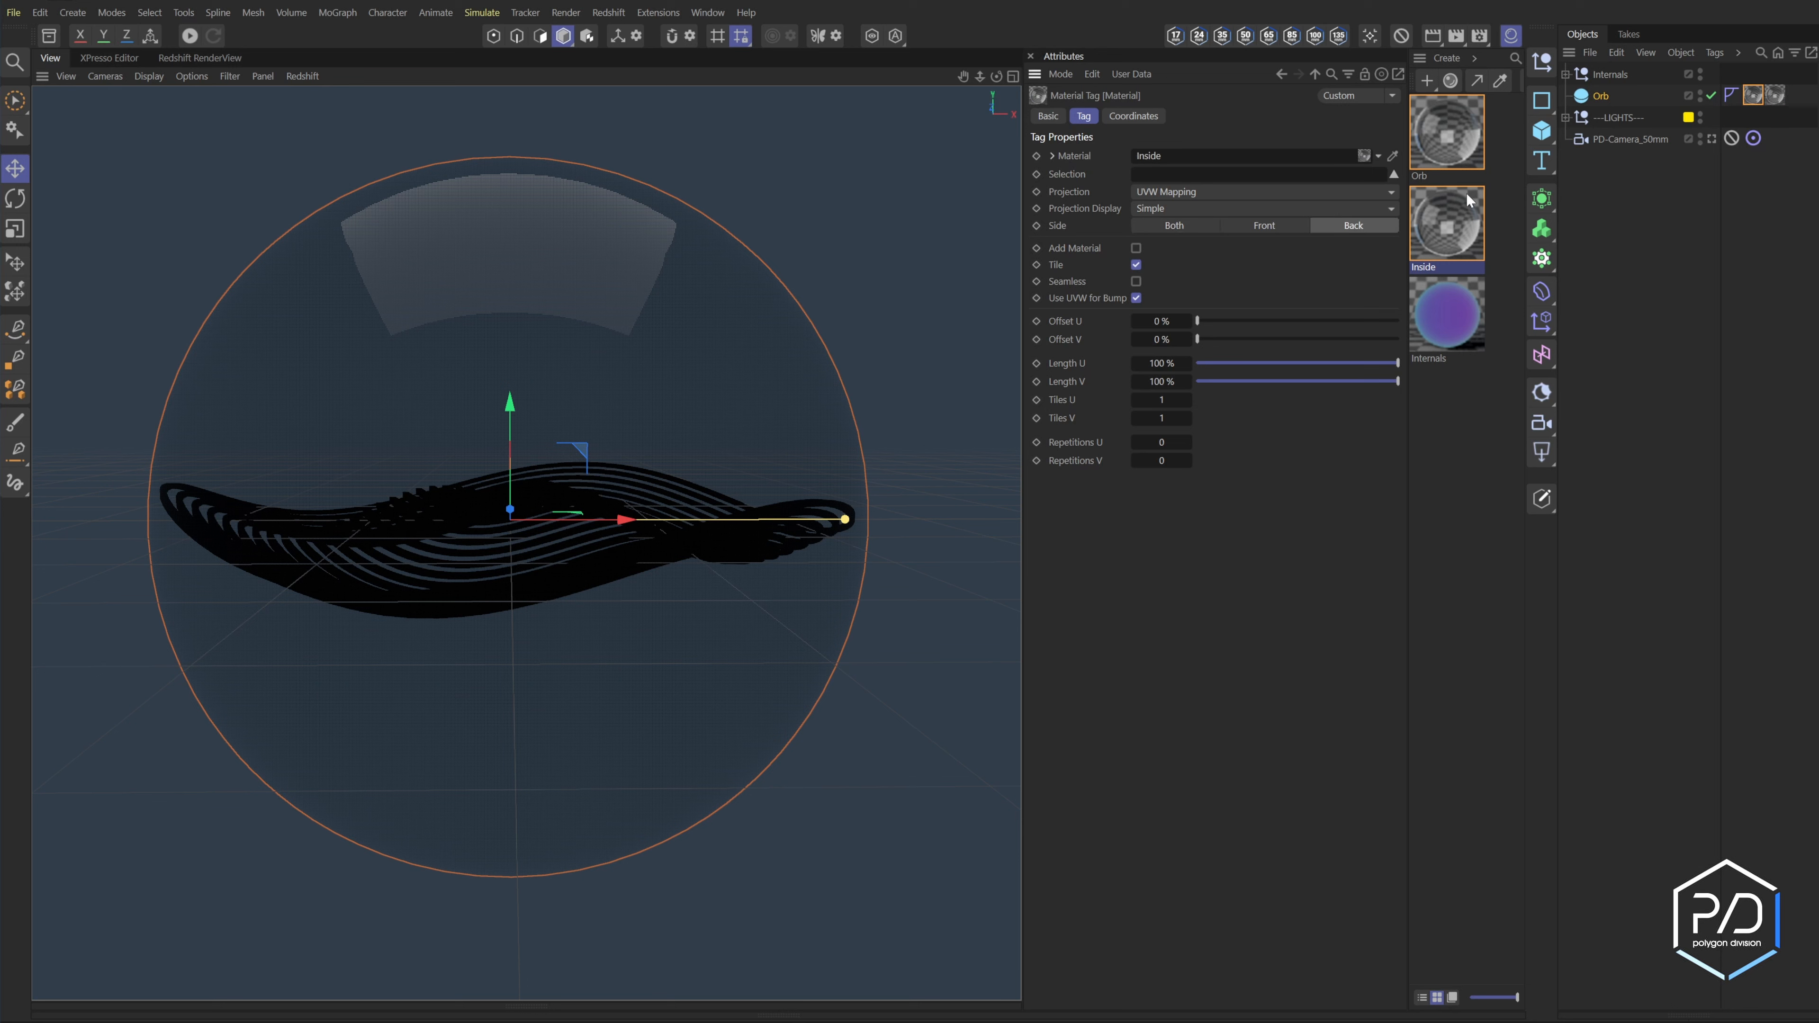
pyautogui.click(1775, 97)
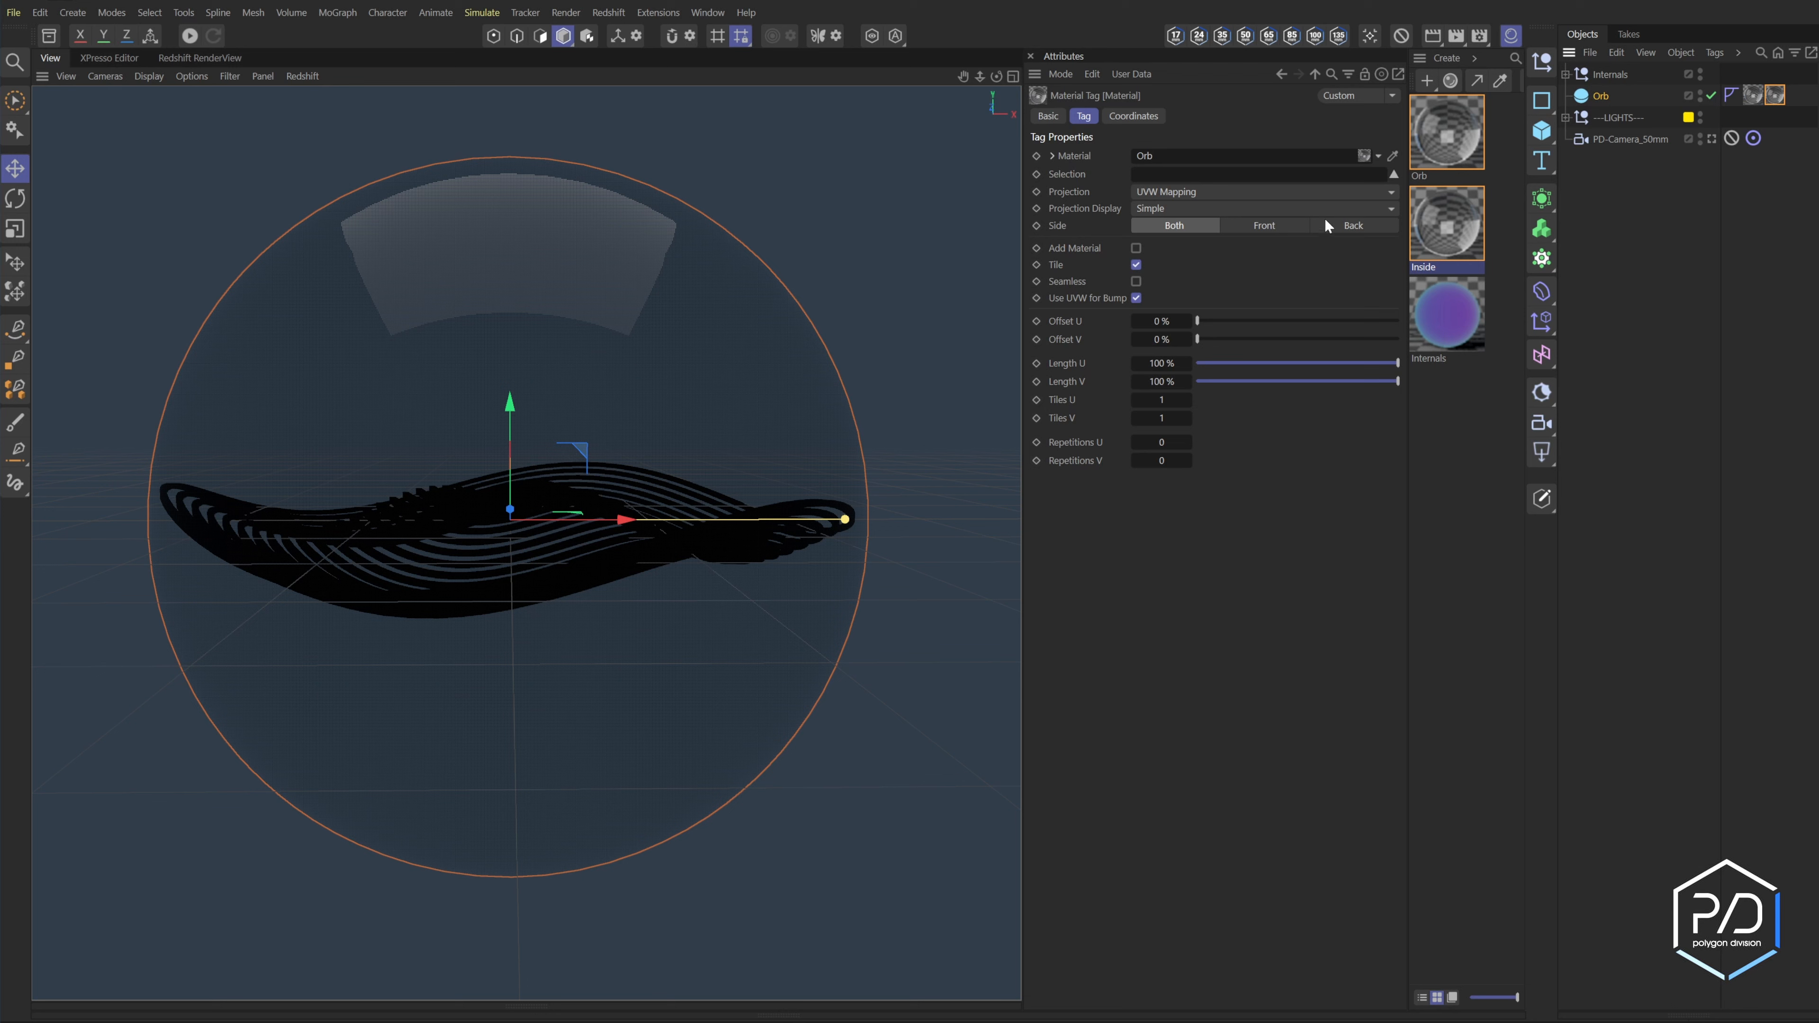
pyautogui.click(1293, 226)
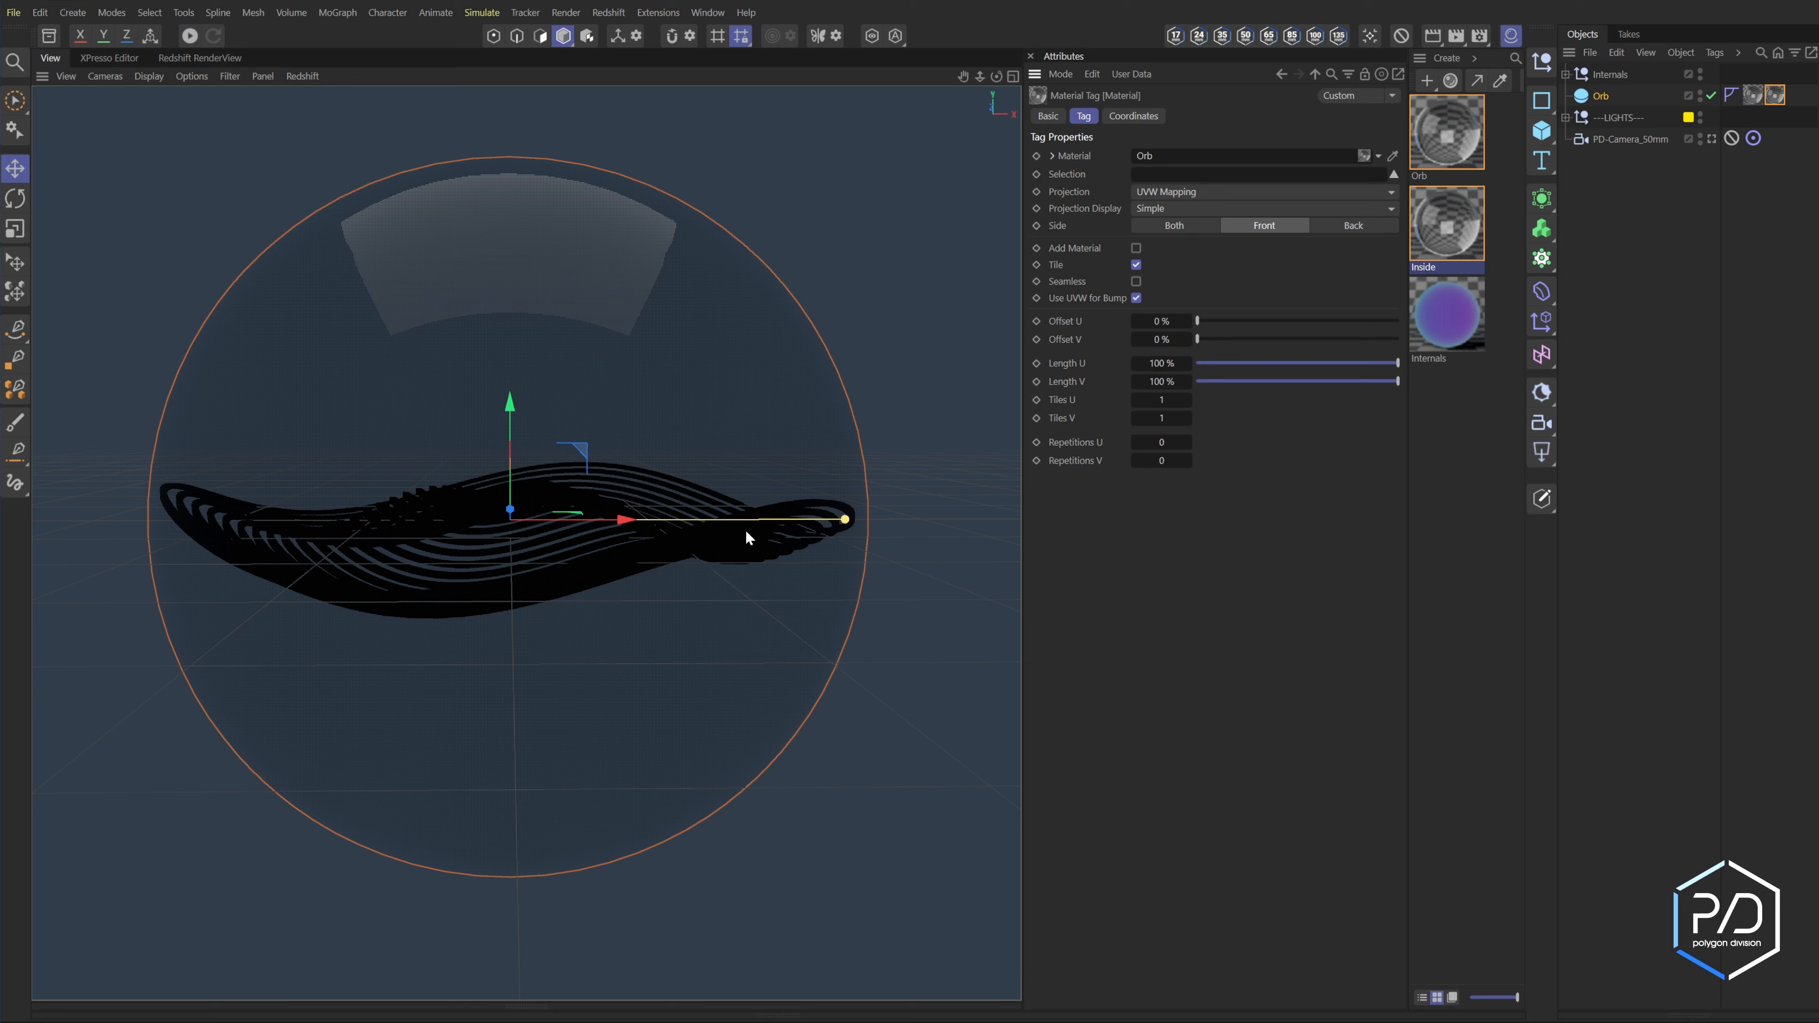
pyautogui.click(1556, 287)
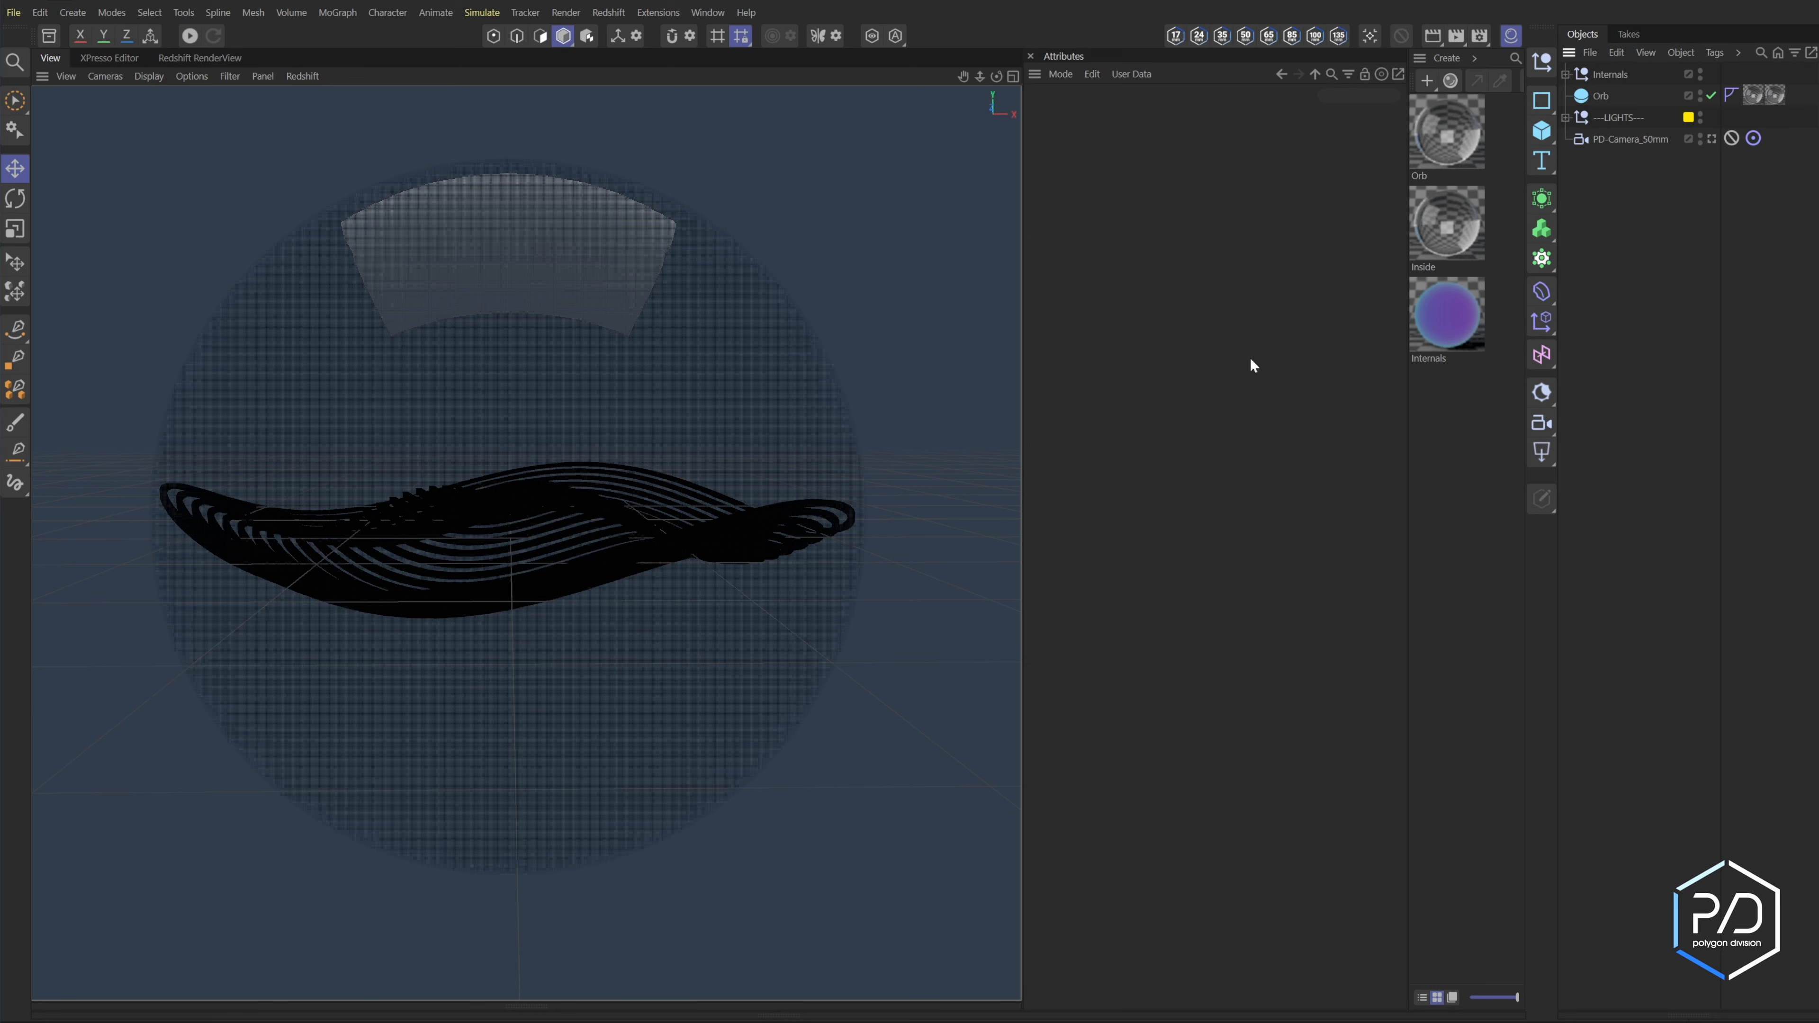
# - Start the Redshift viewport preview and set the Inside material's reflection Direct and Indirect Scale to 0
pyautogui.click(190, 35)
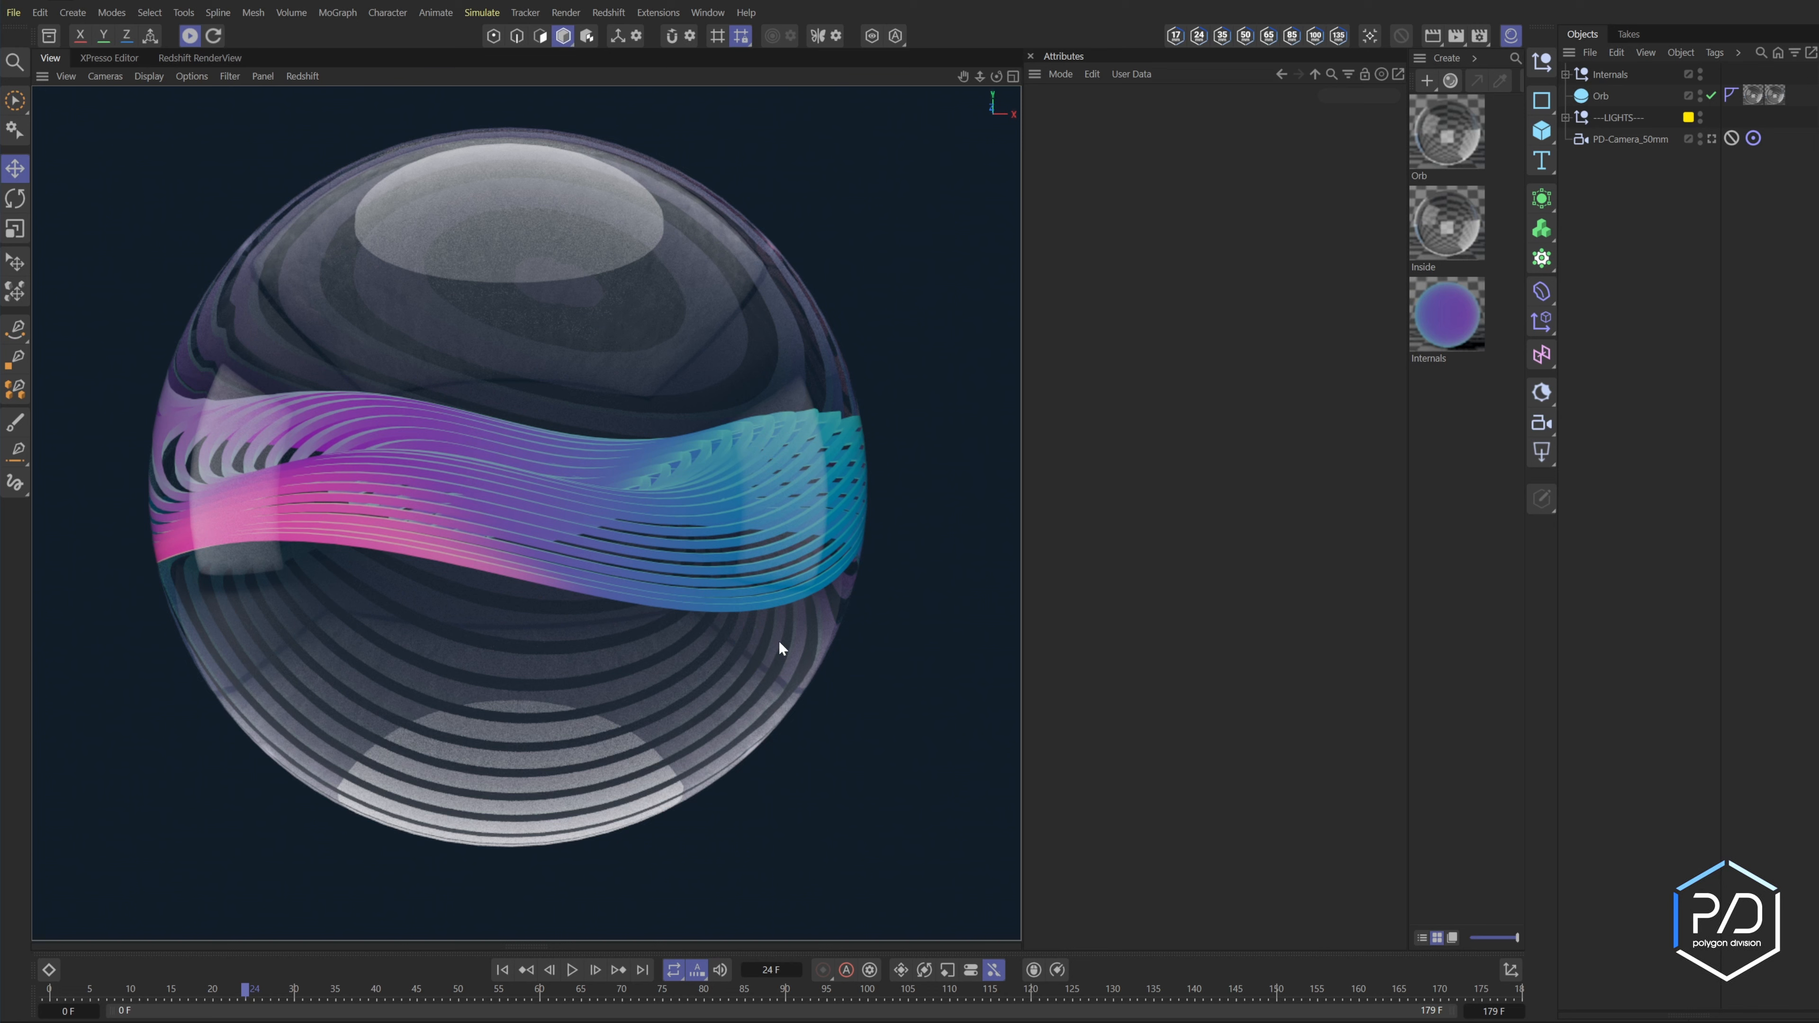
pyautogui.click(1450, 220)
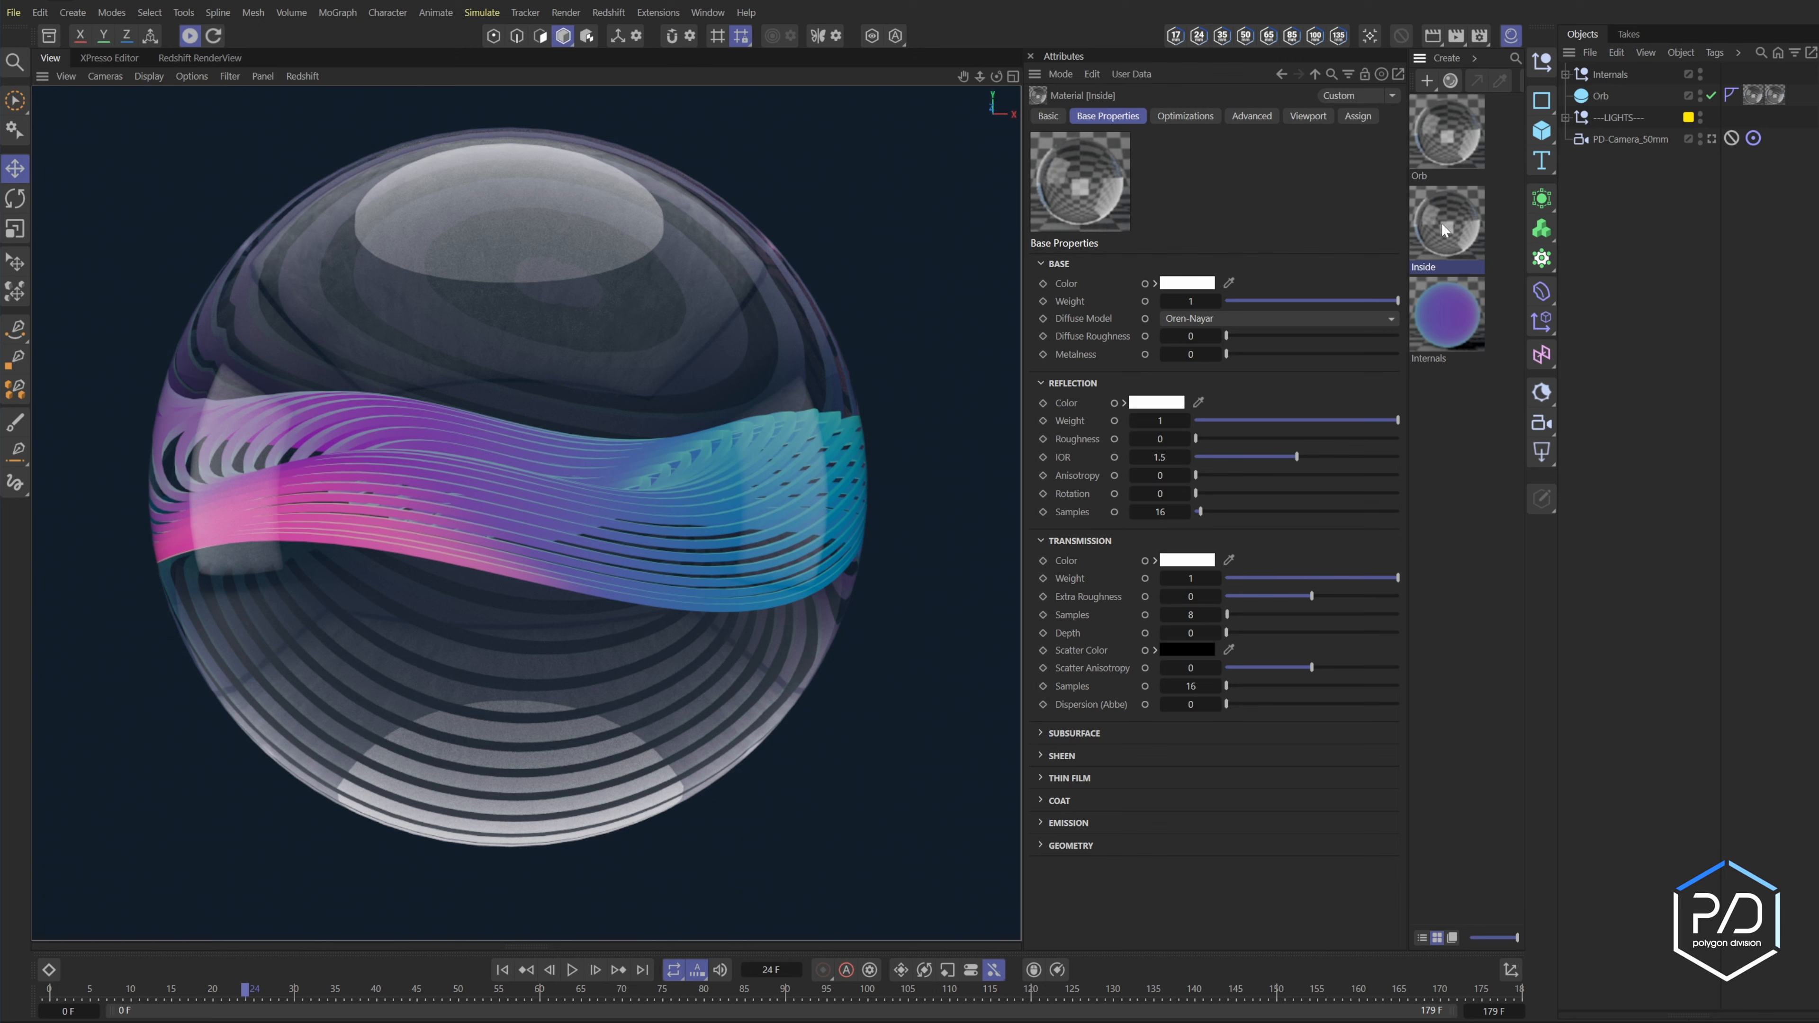
pyautogui.click(1252, 116)
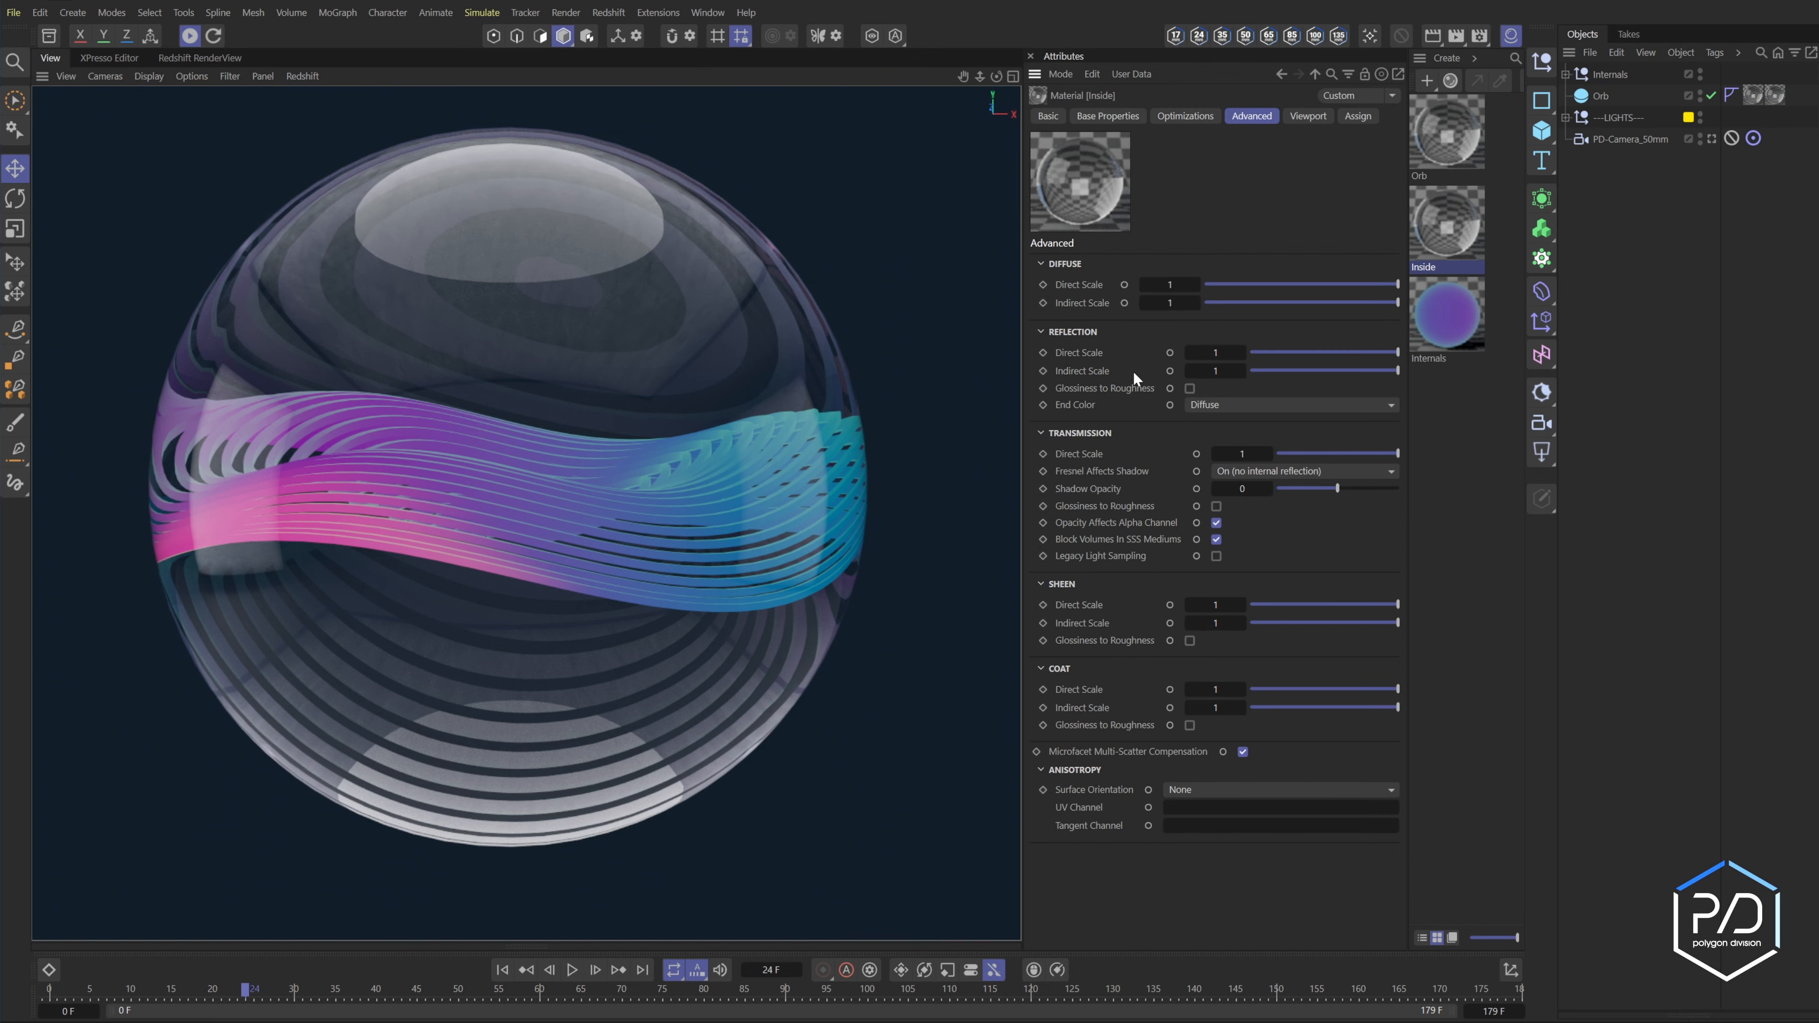
pyautogui.moveTo(1283, 350); pyautogui.dragTo(1242, 371)
pyautogui.click(1273, 371)
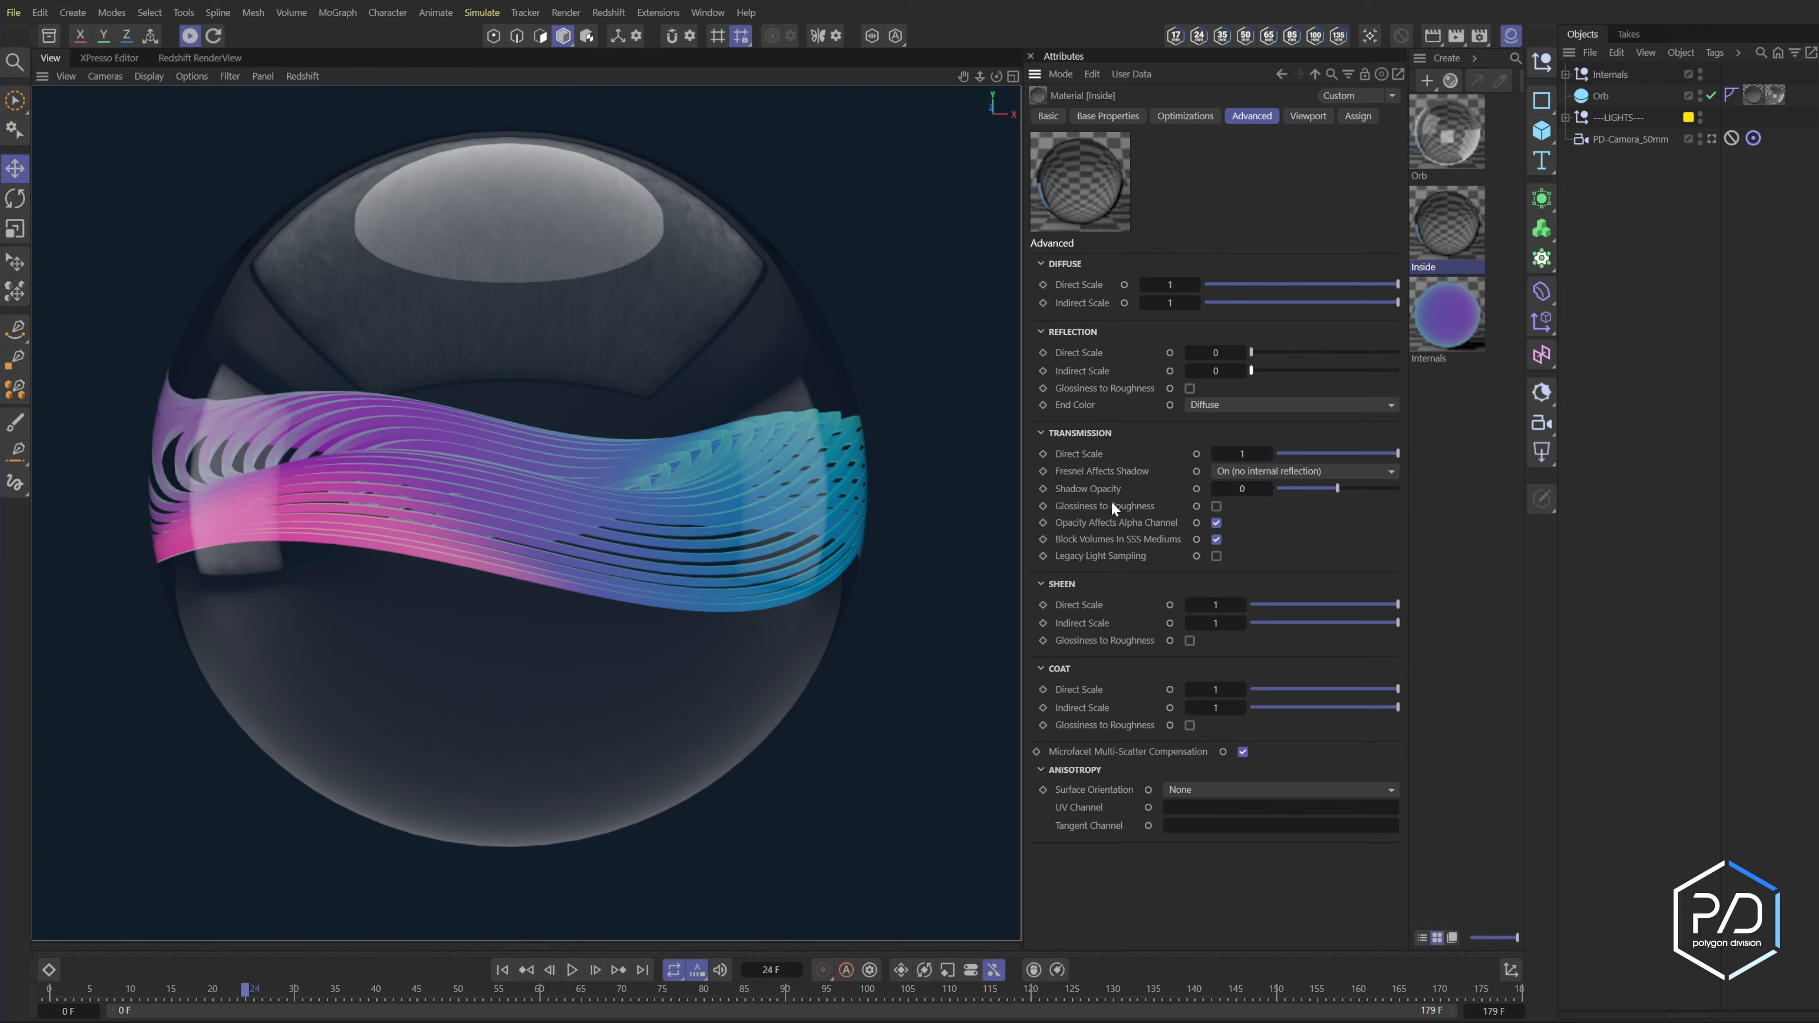
# - Compare direct-only and indirect-only reflections on the Inside material, ending with Direct Scale 0 and Indirect Scale 1
pyautogui.moveTo(1282, 368); pyautogui.dragTo(1403, 370)
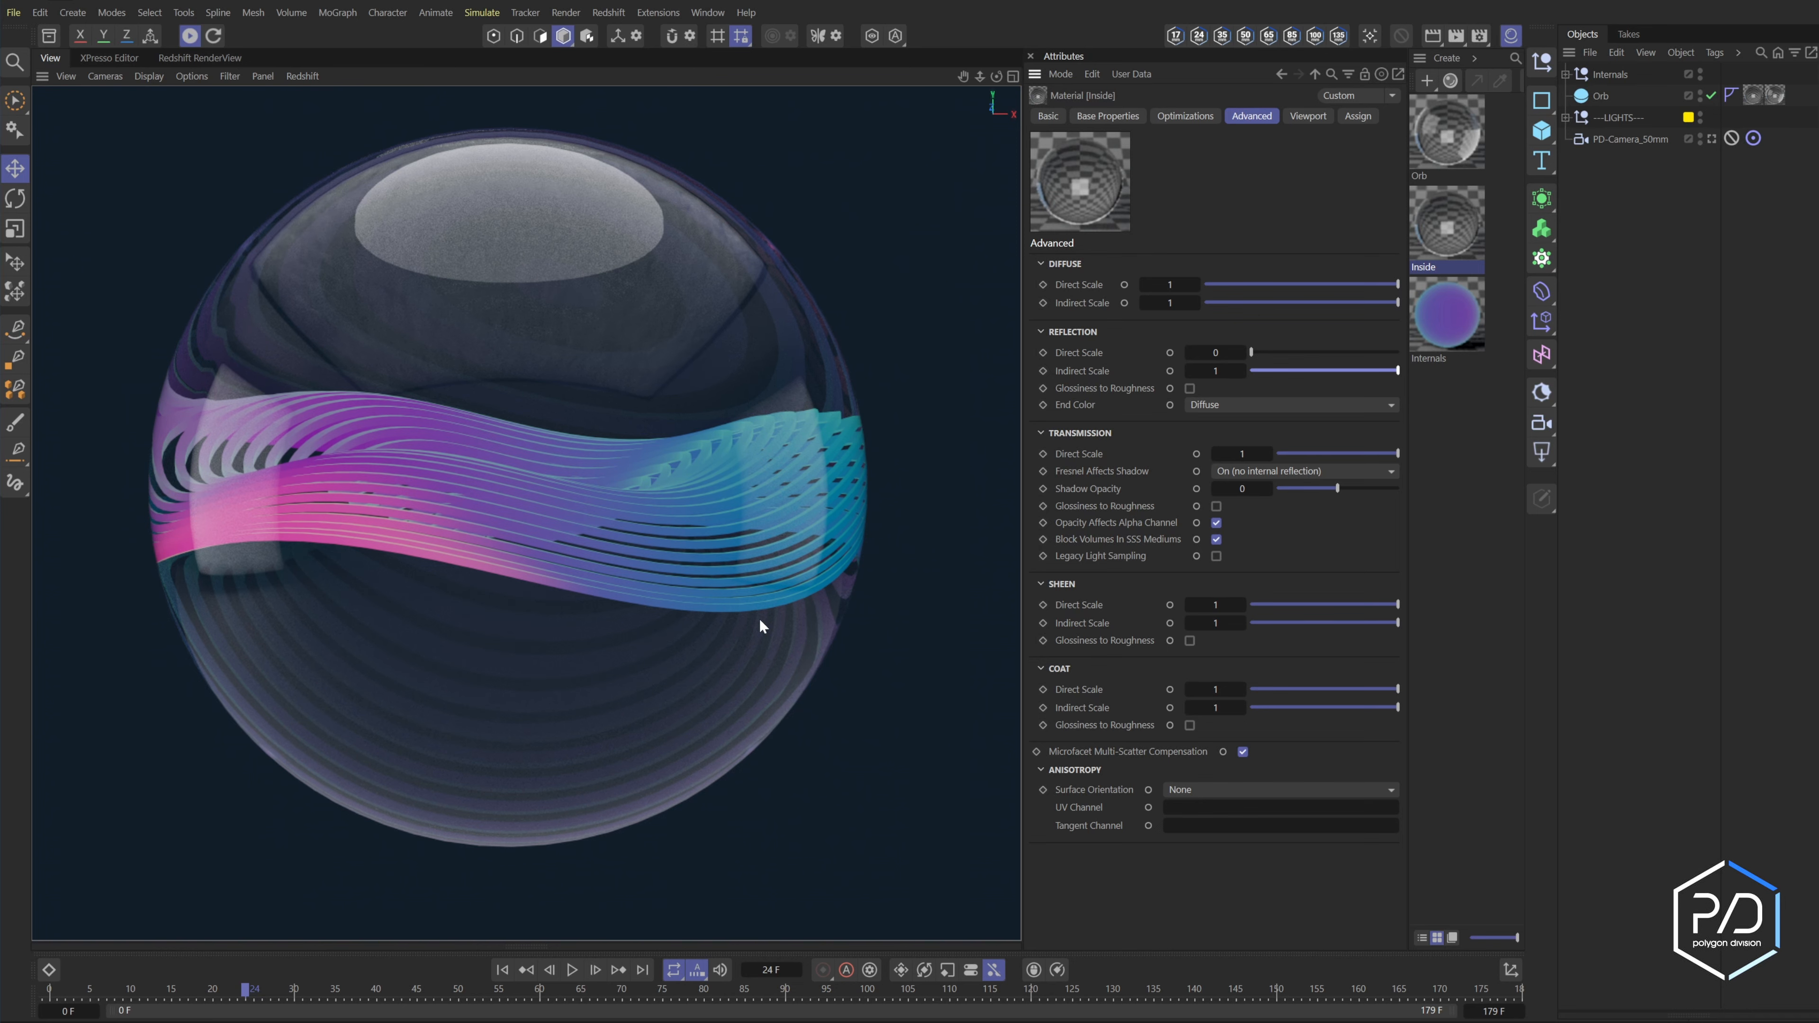
pyautogui.moveTo(1285, 373); pyautogui.dragTo(1402, 352)
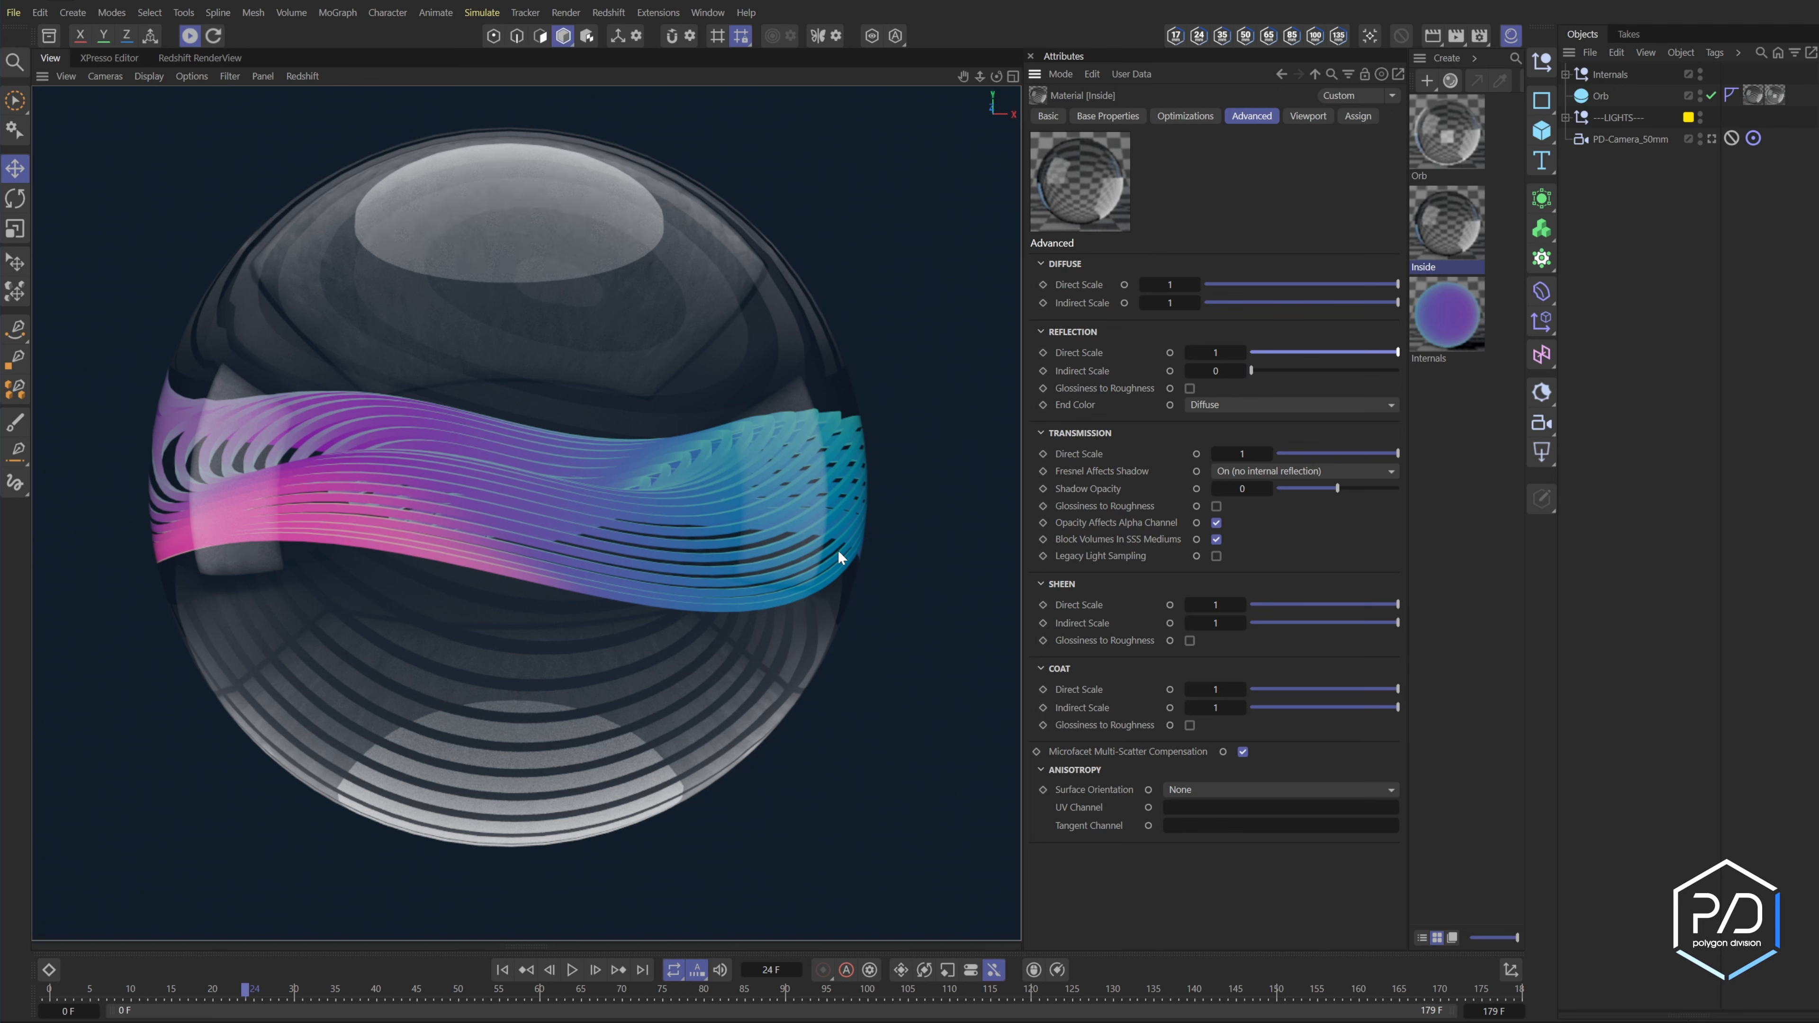
pyautogui.click(1251, 353)
pyautogui.moveTo(1252, 370); pyautogui.dragTo(1416, 371)
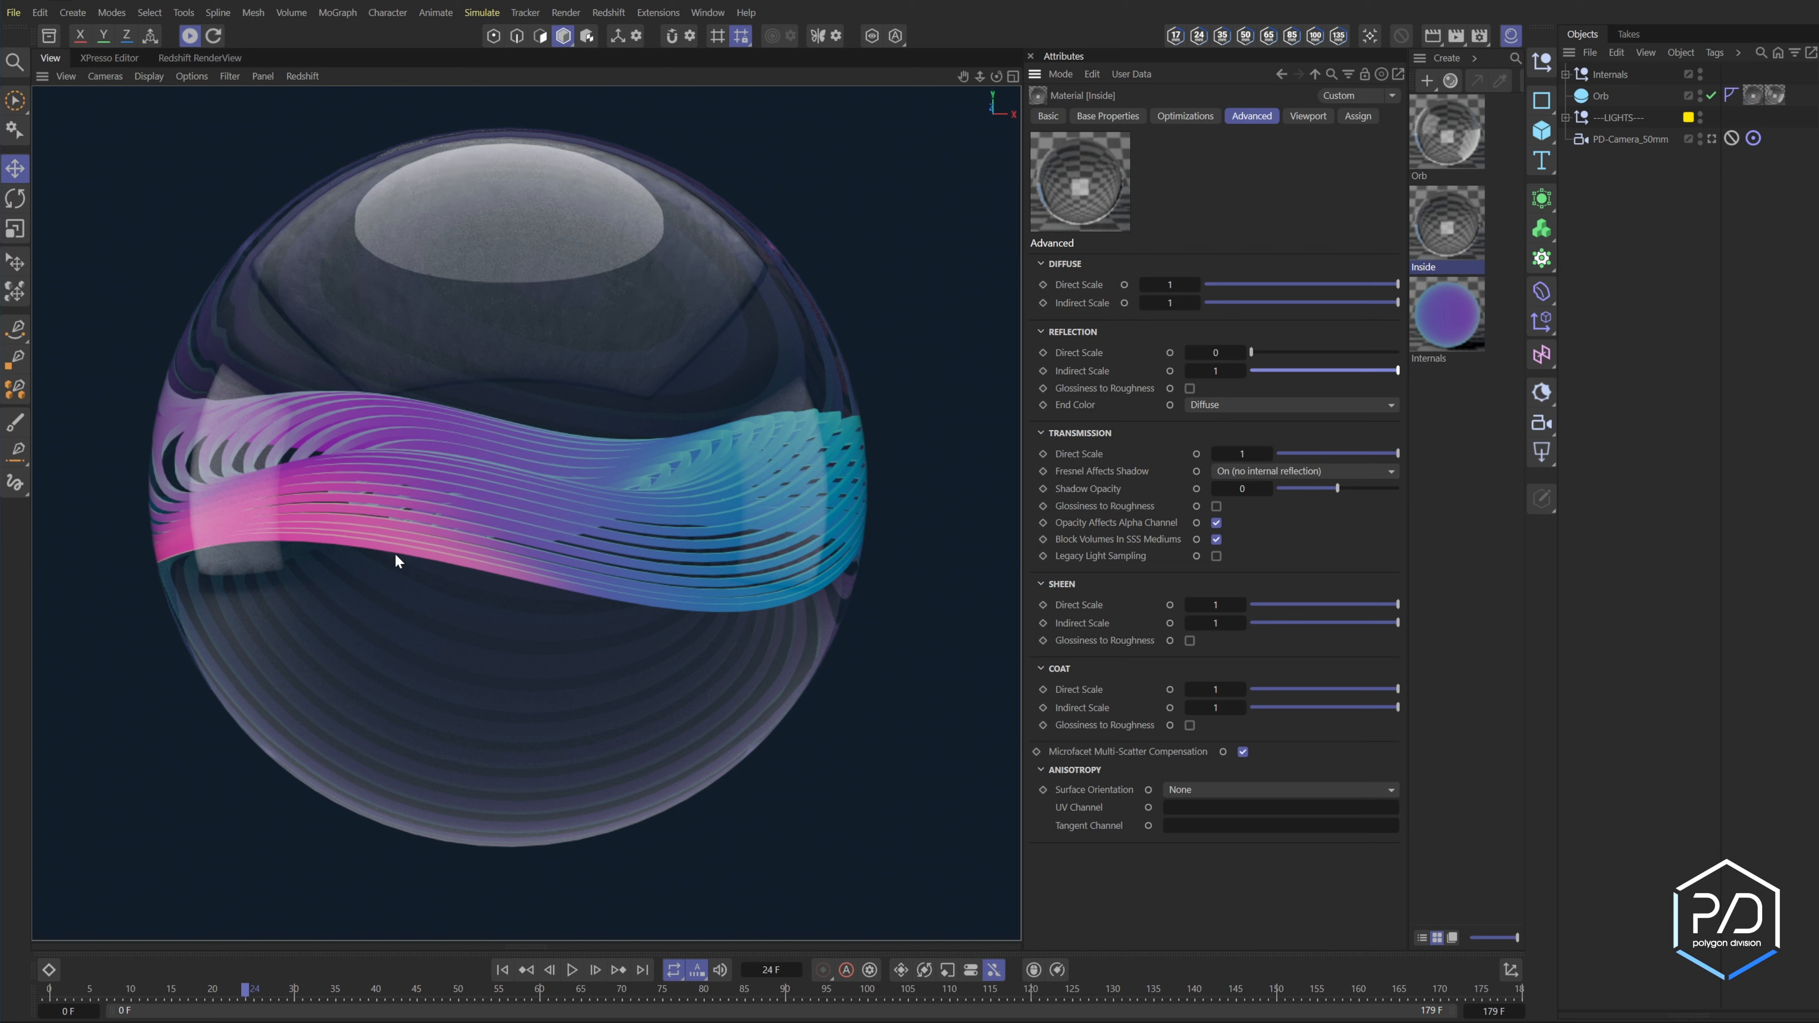
# - Frost the Orb material by raising its reflection roughness to 0.253
pyautogui.click(1415, 179)
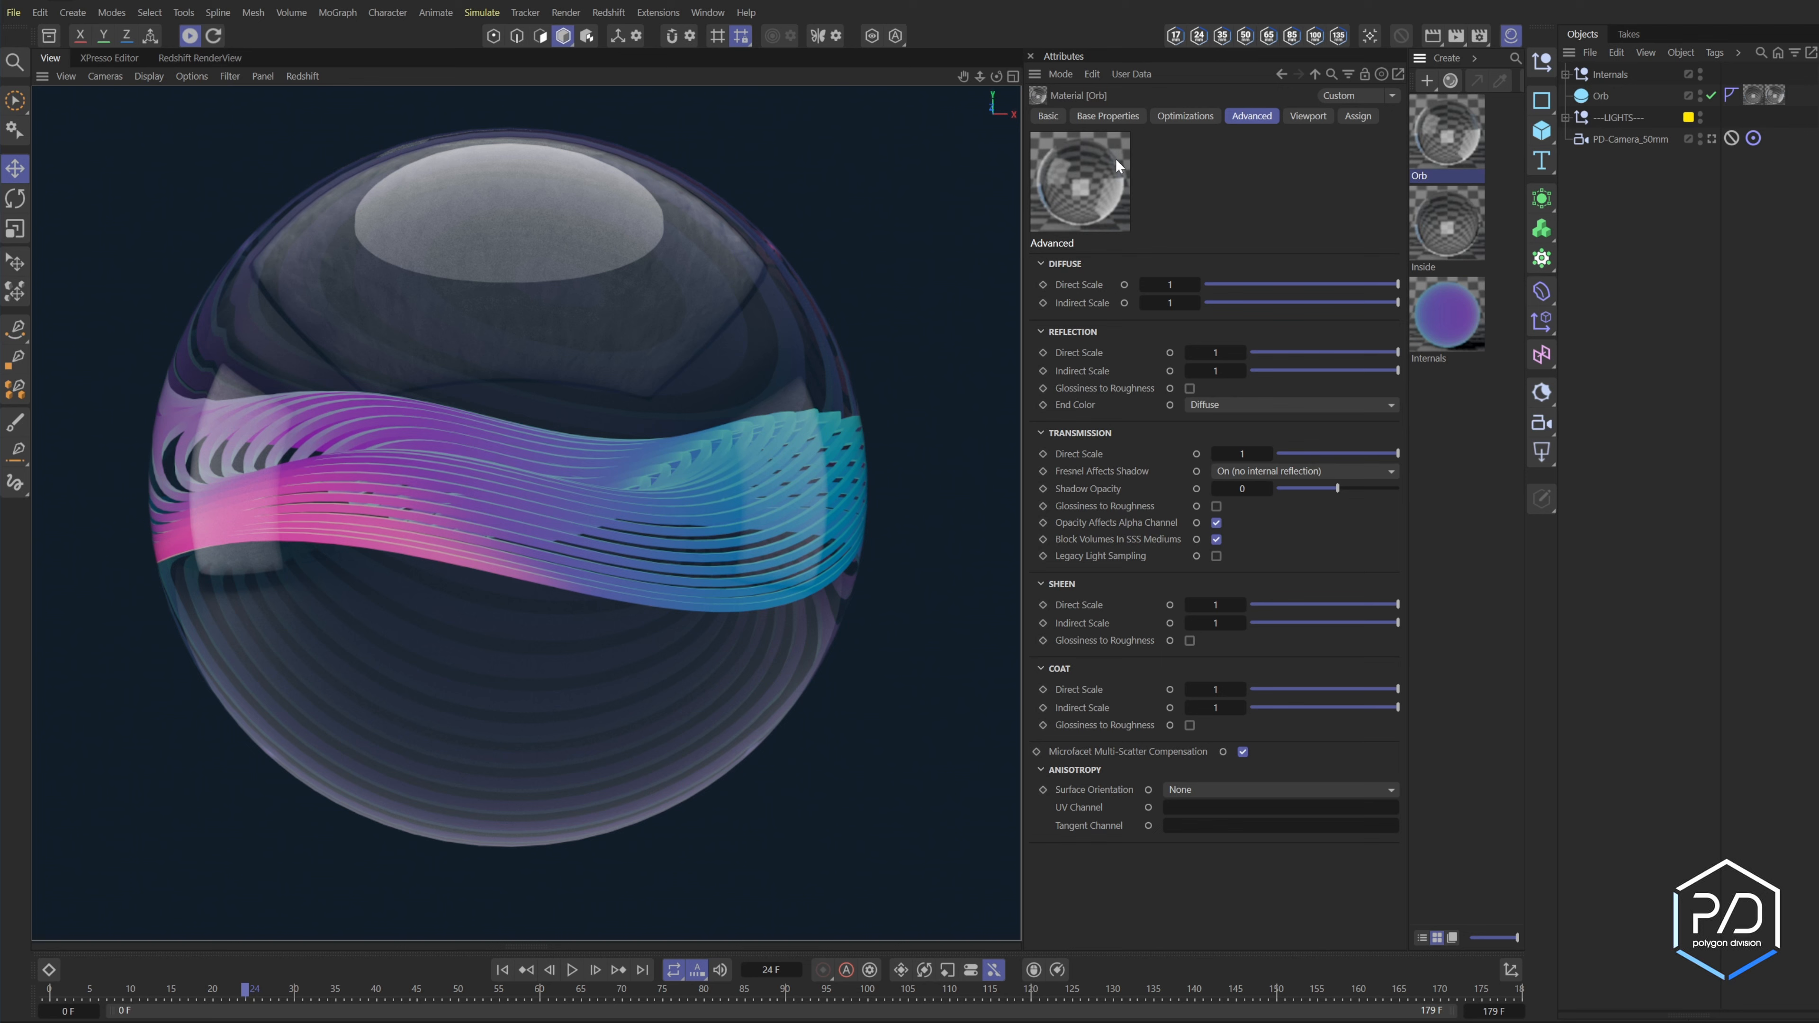
pyautogui.click(1111, 117)
pyautogui.moveTo(1217, 443); pyautogui.dragTo(1246, 440)
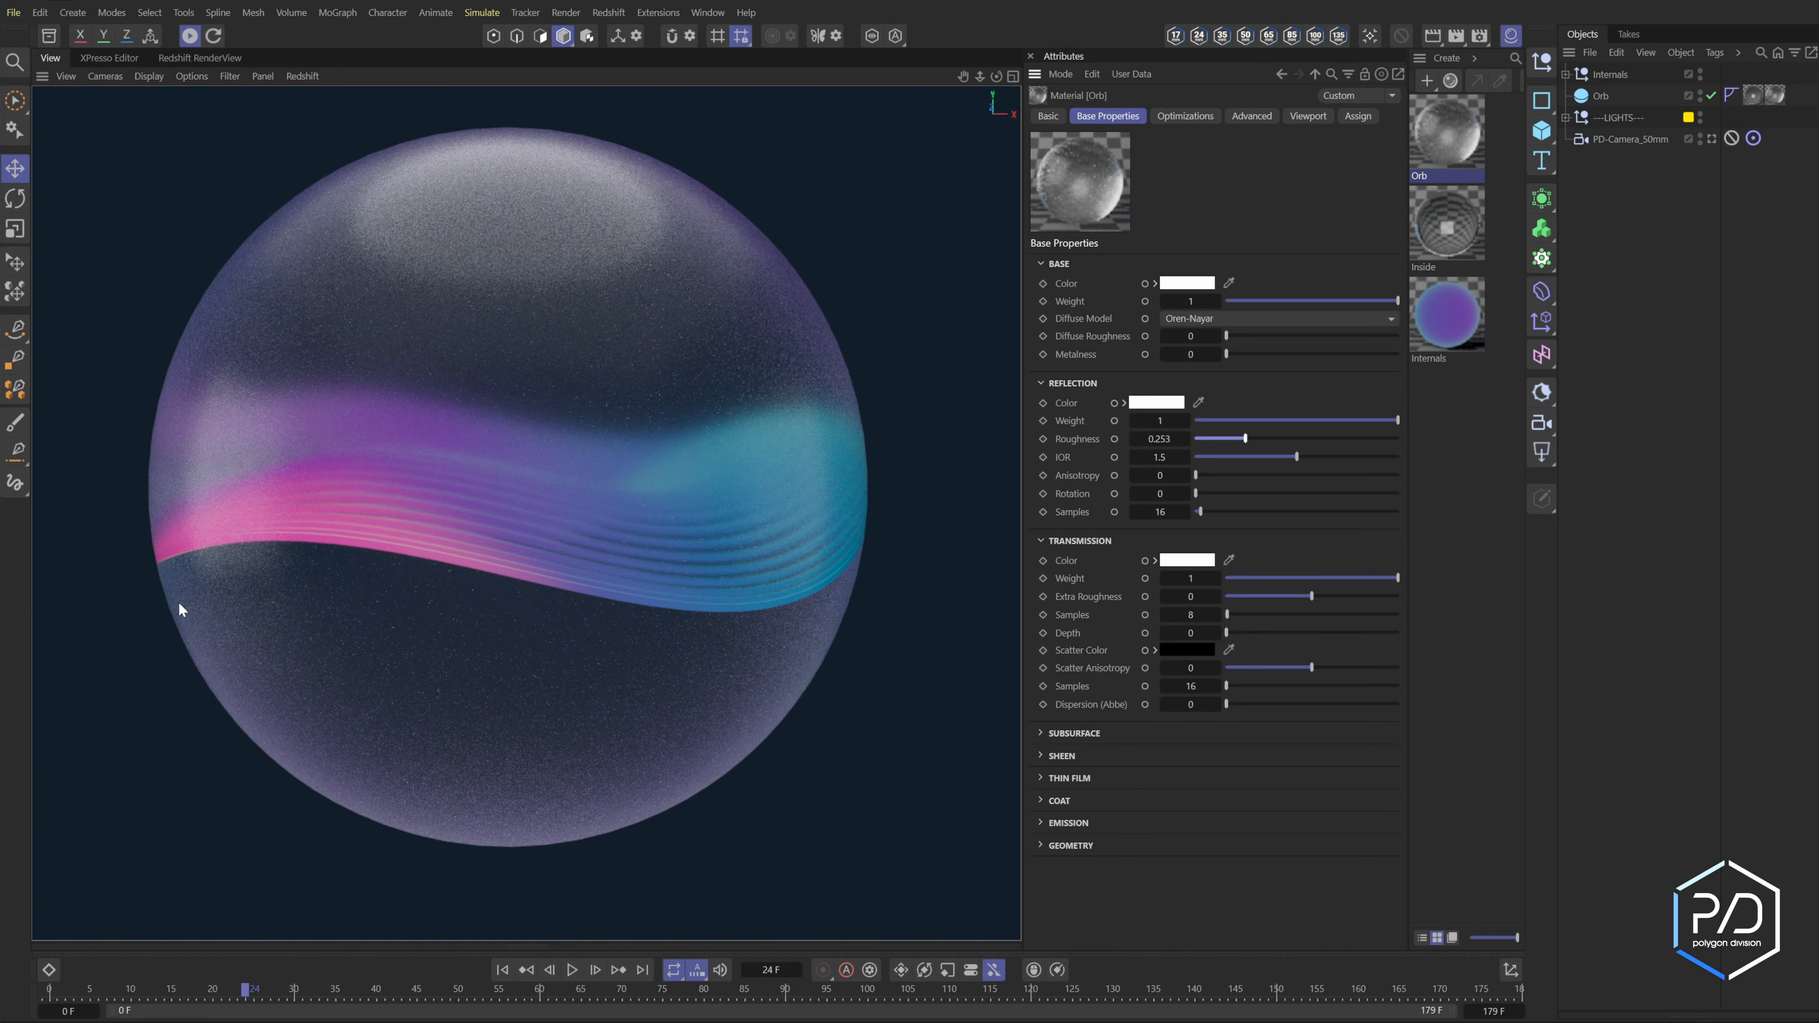
# - Compare the Inside material's reflection Direct Scale at 1 and back at 0
pyautogui.click(1445, 228)
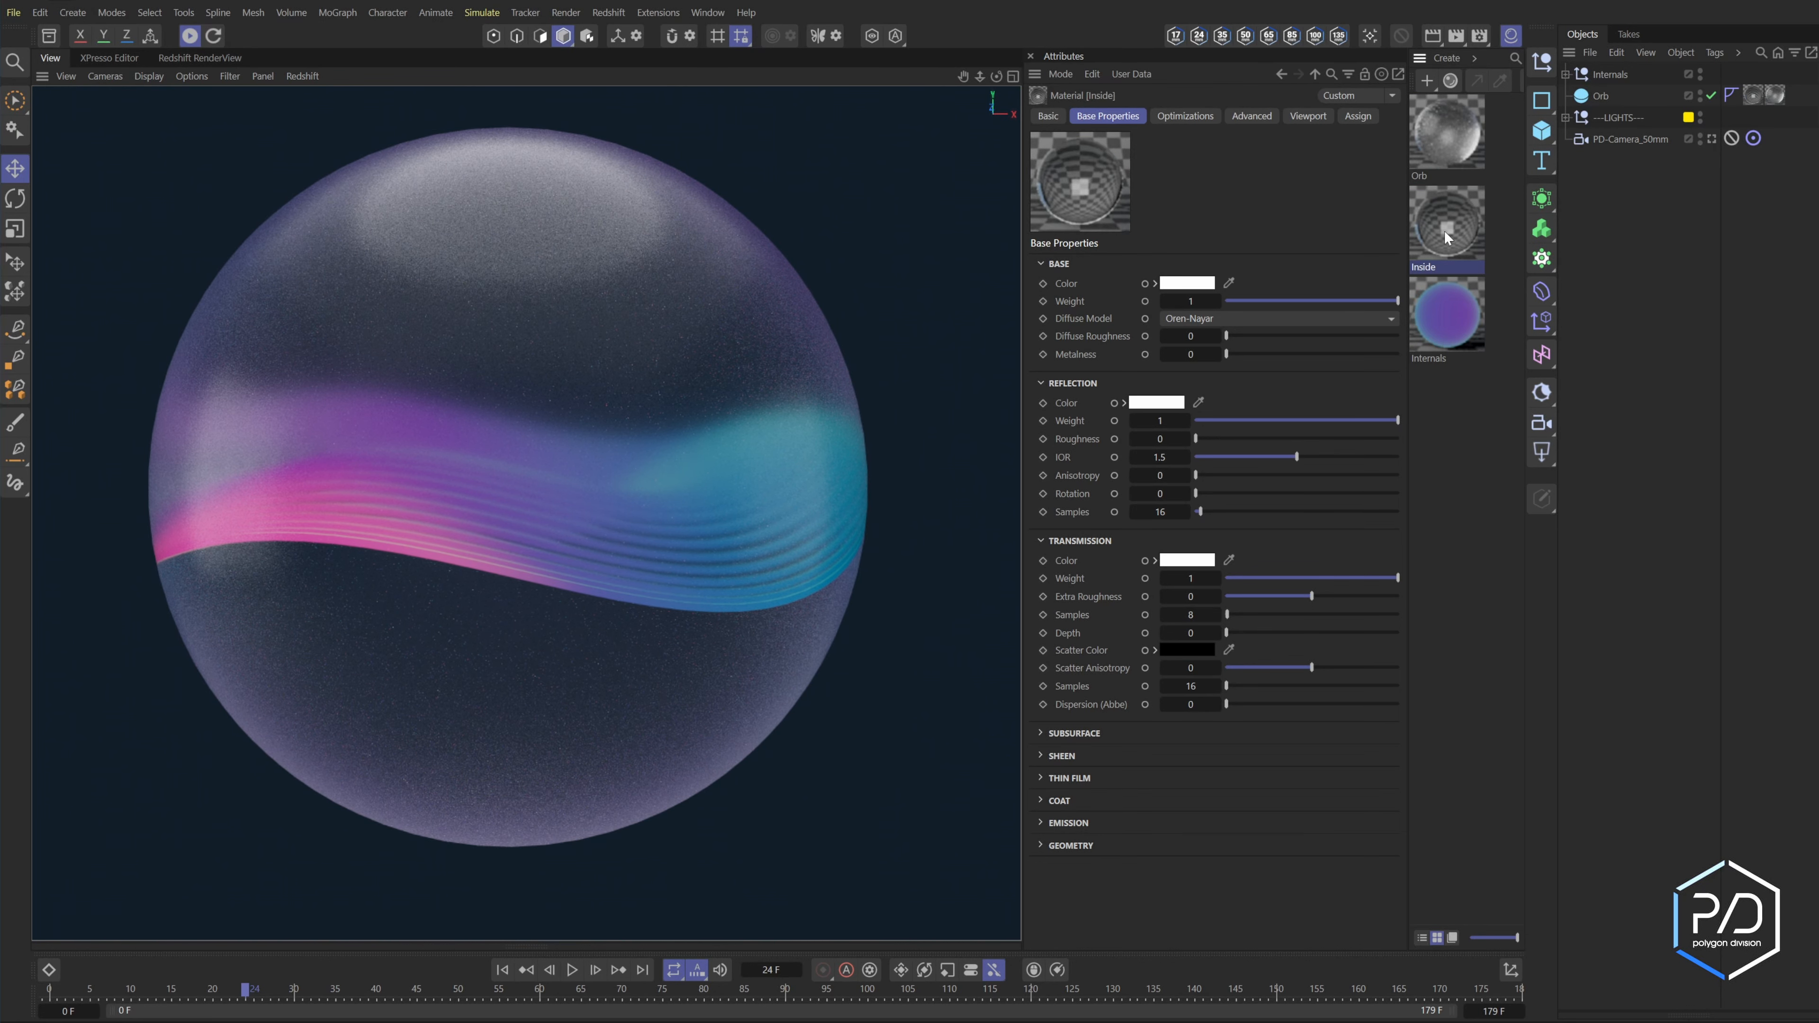
pyautogui.click(1234, 117)
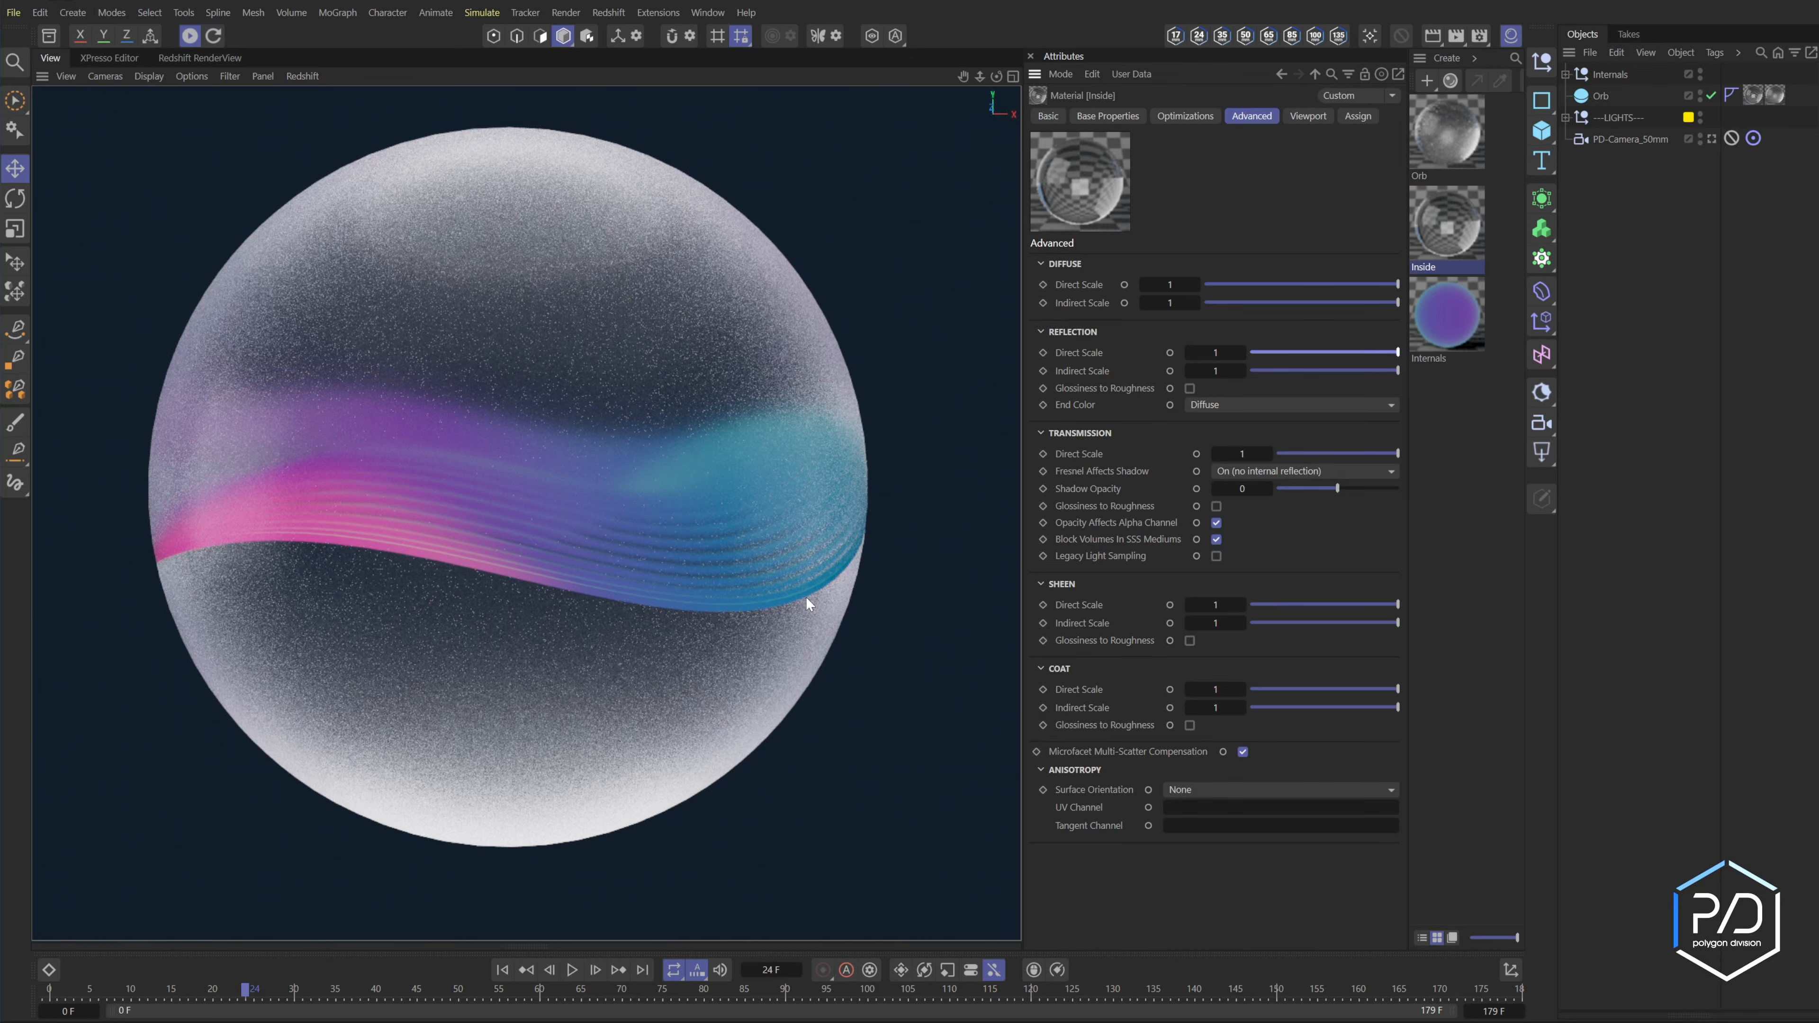
pyautogui.moveTo(1318, 352); pyautogui.dragTo(1251, 352)
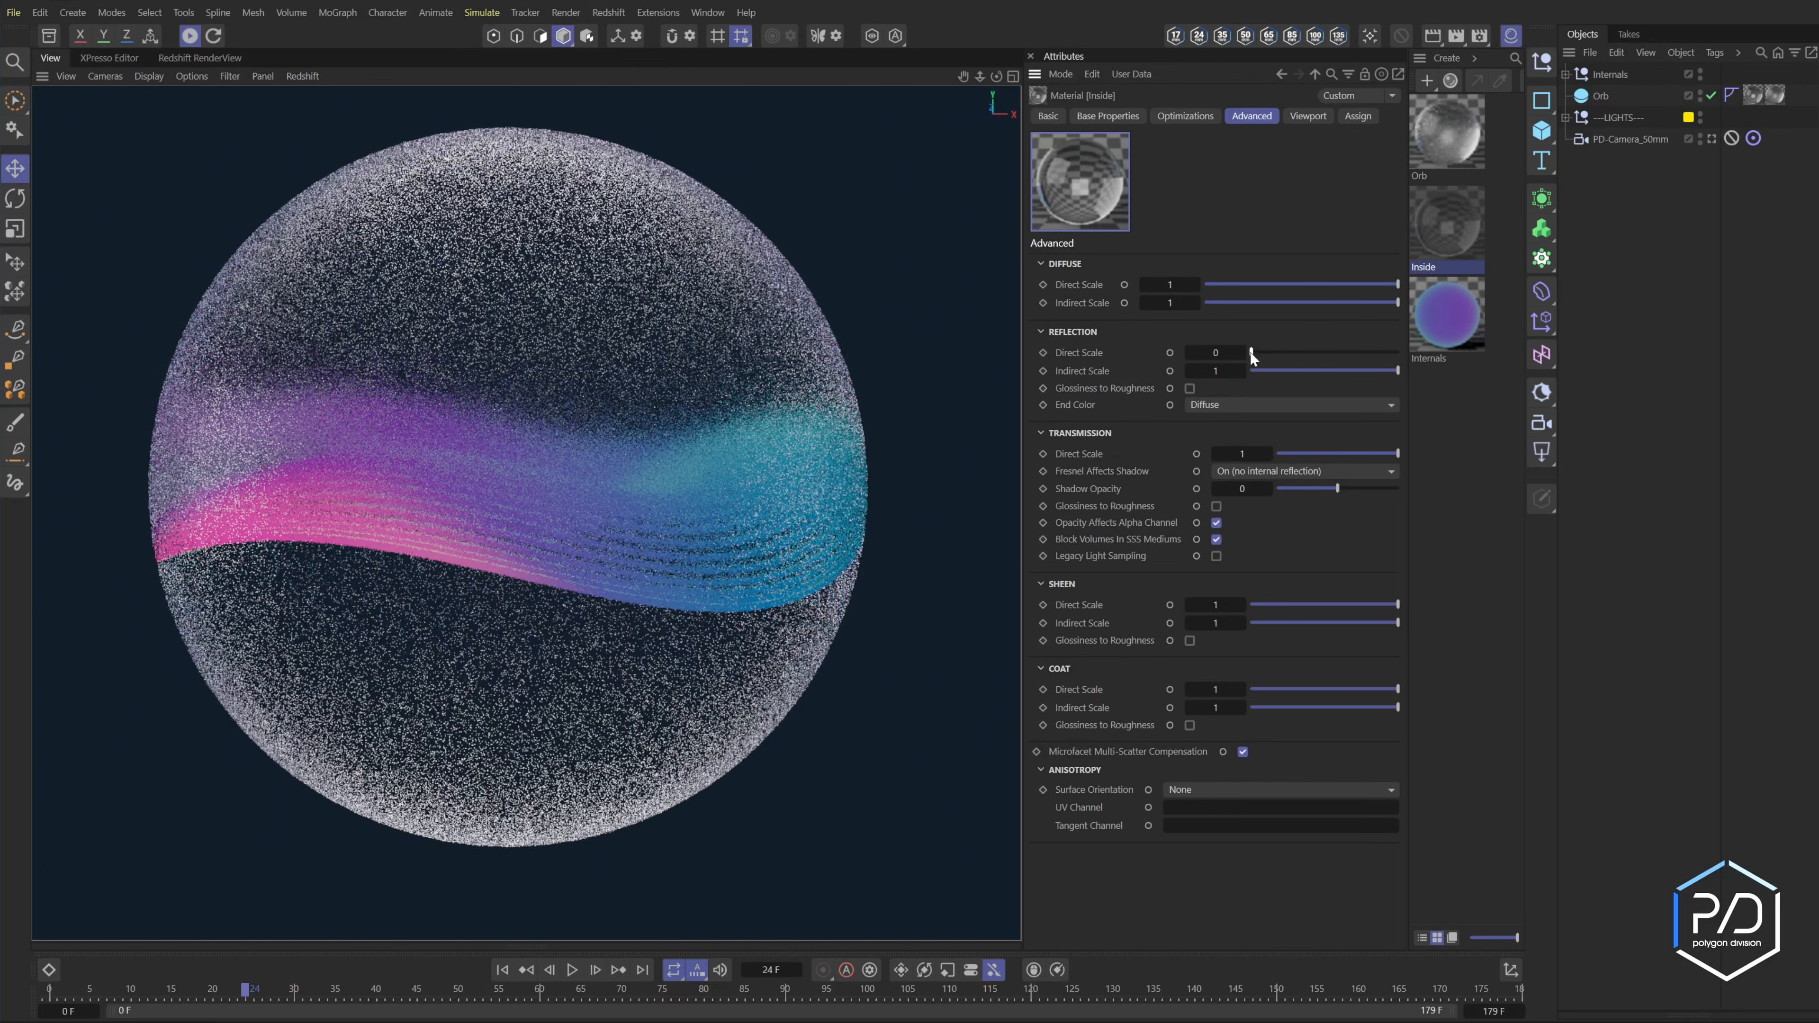
# - Set the Orb material's reflection roughness to 0.2
pyautogui.click(1441, 139)
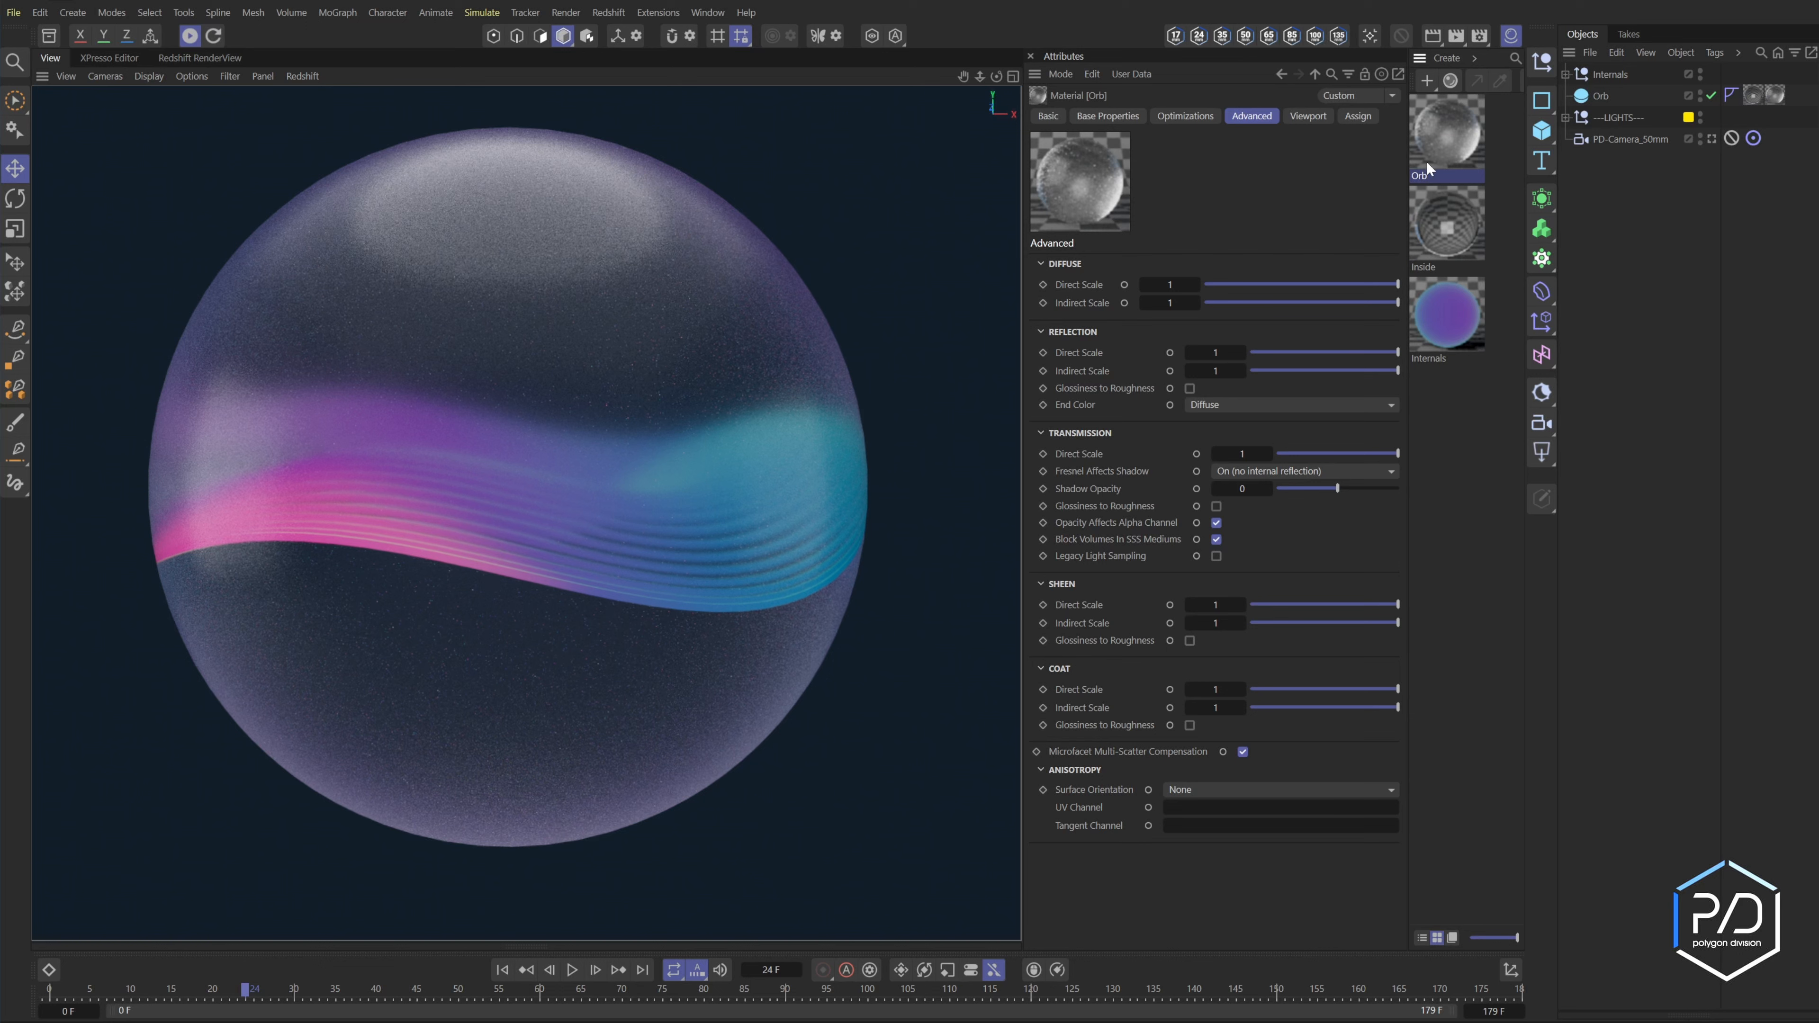
pyautogui.click(1107, 115)
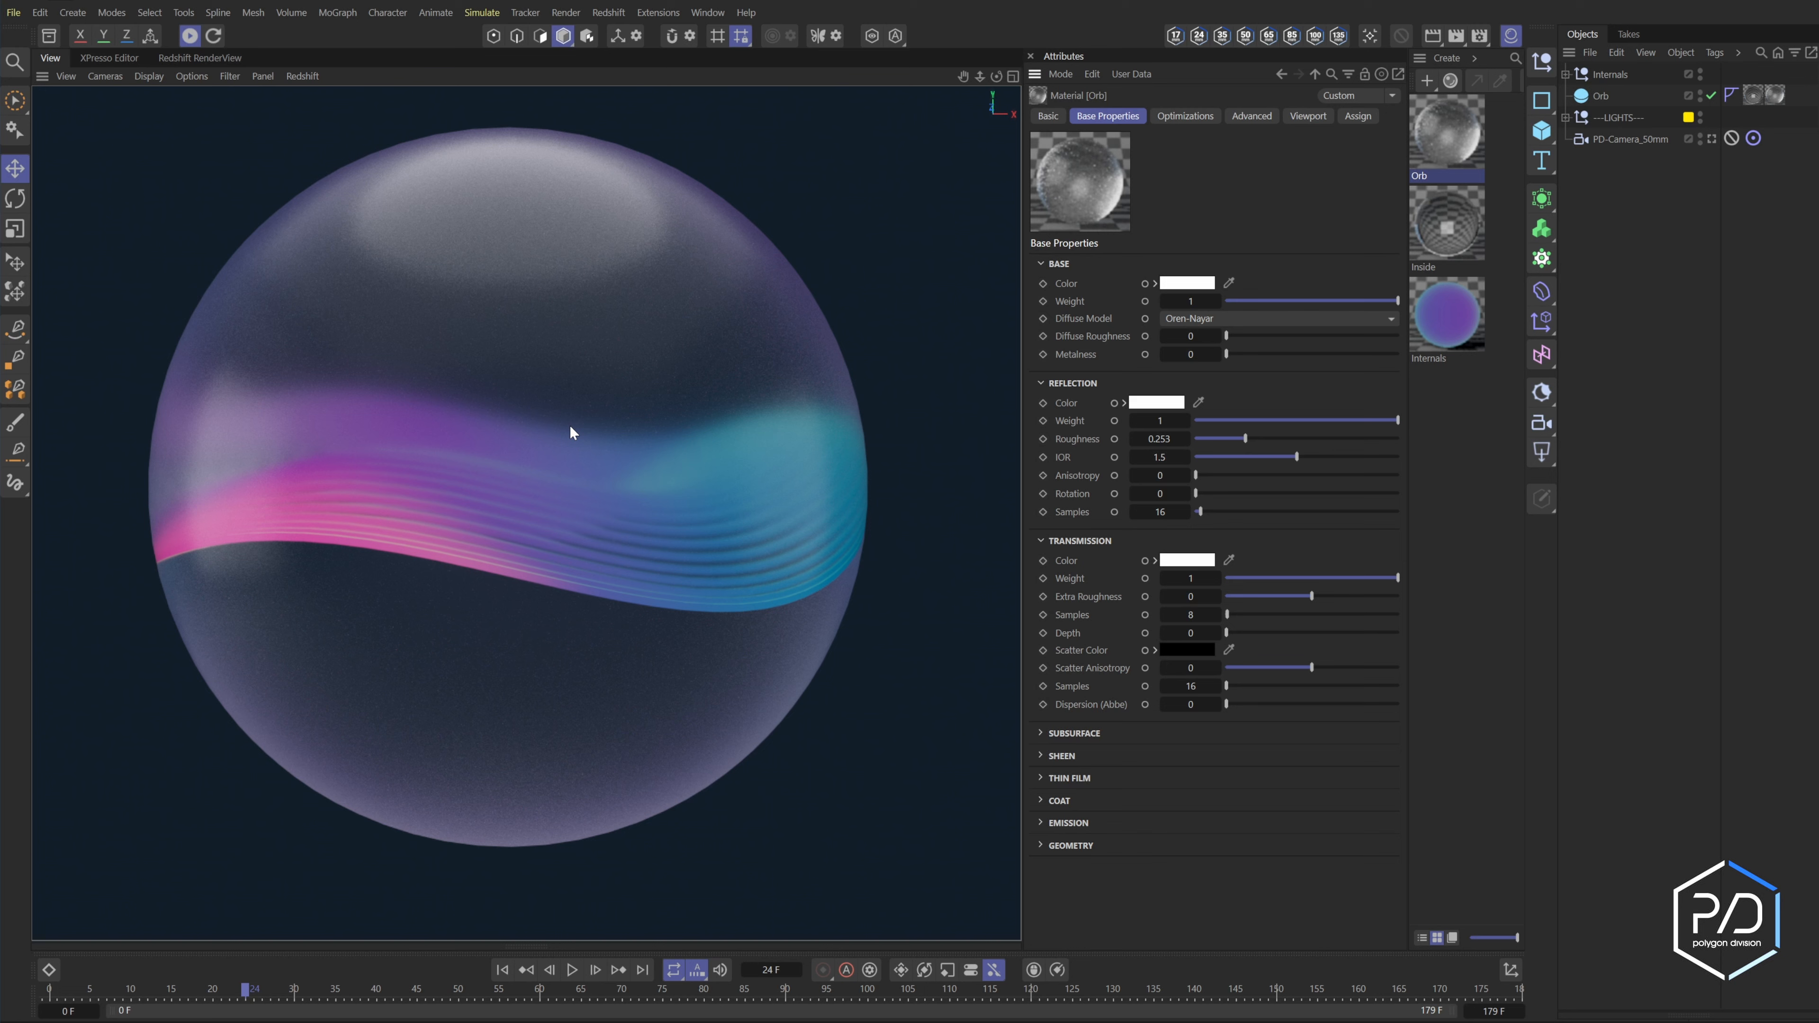
pyautogui.click(1161, 441)
pyautogui.write('.2')
pyautogui.press('Return')
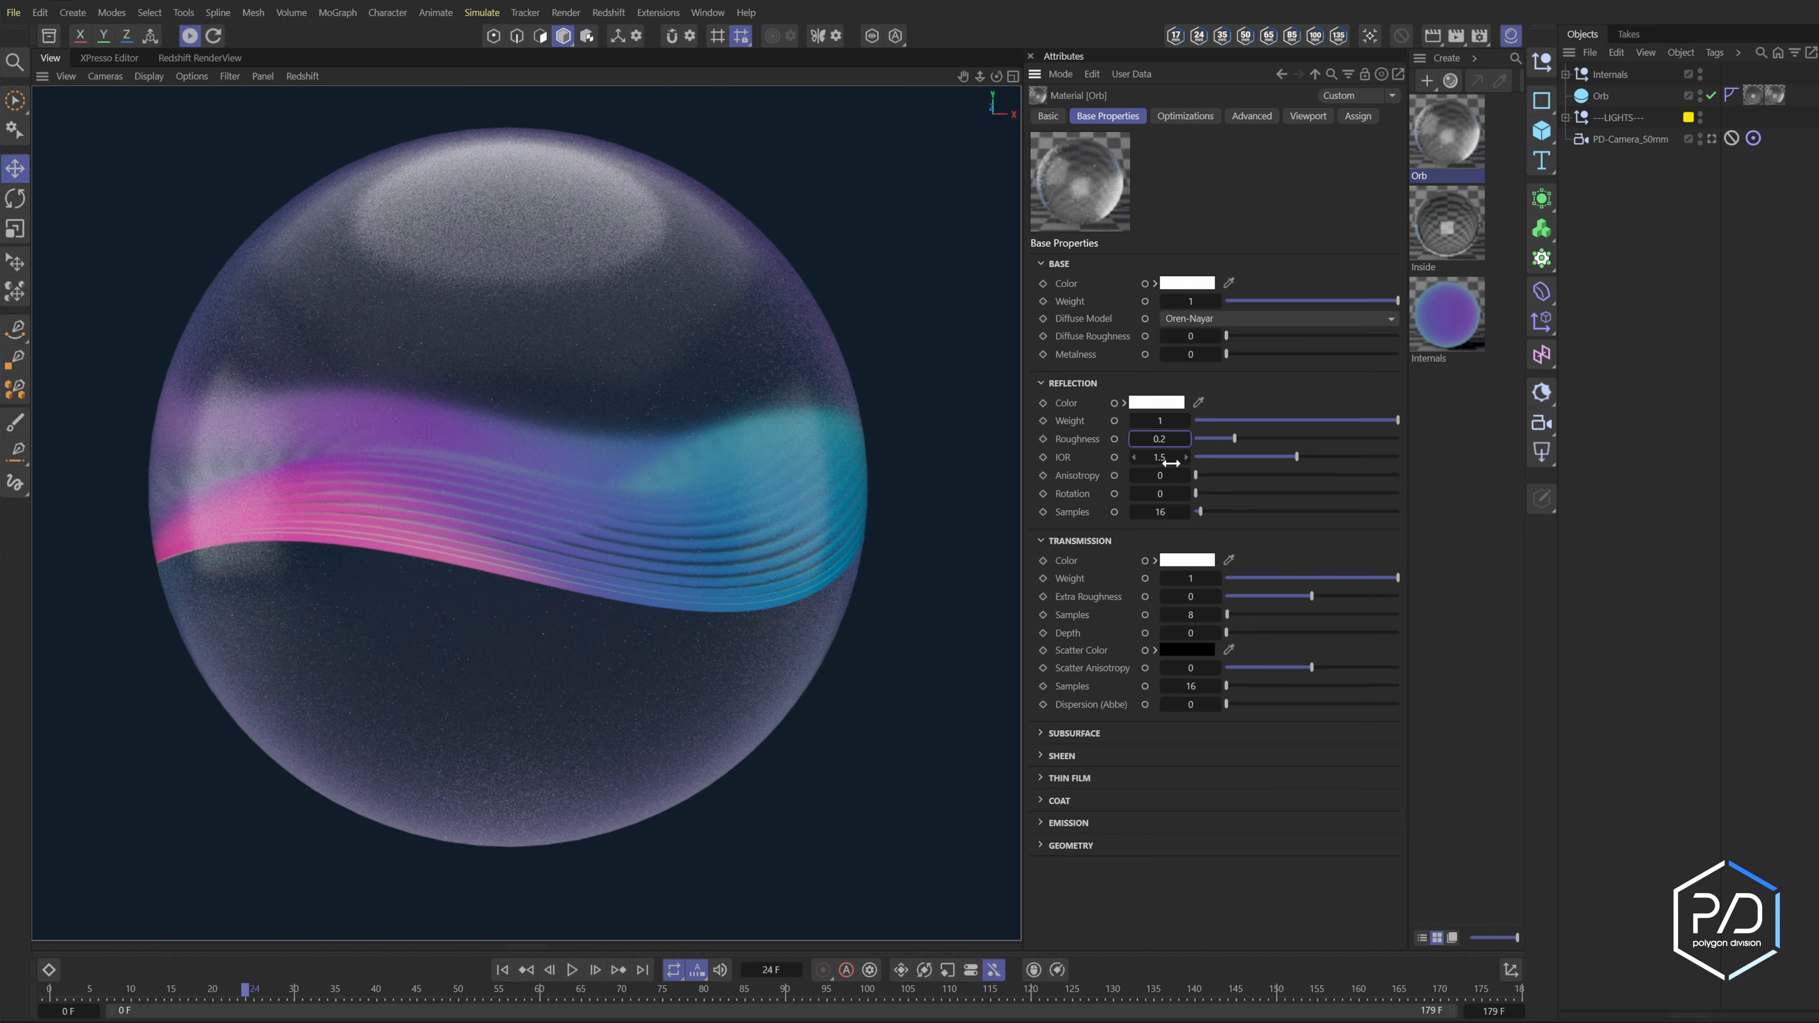
# - Try a reflection IOR of 1.149 with a roughness of 0.362 on the Orb material
pyautogui.click(1163, 459)
pyautogui.moveTo(1298, 453); pyautogui.dragTo(1274, 459)
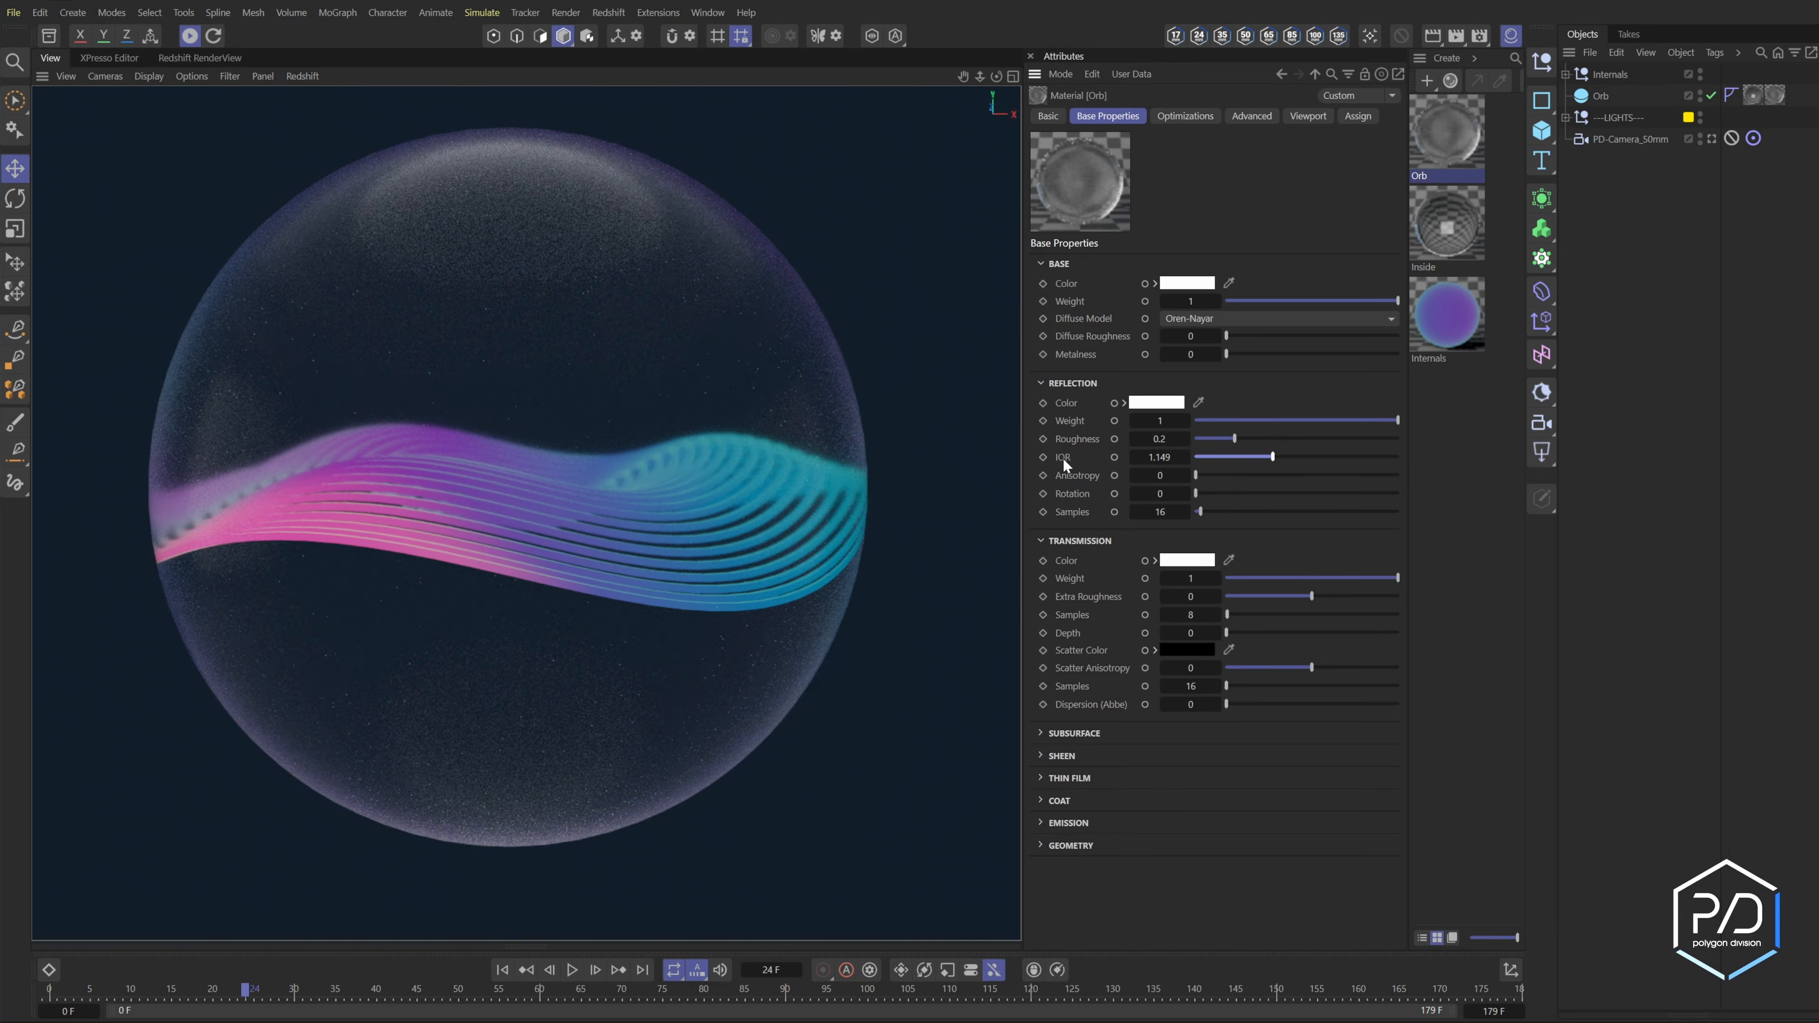
pyautogui.moveTo(1262, 438); pyautogui.dragTo(1284, 459)
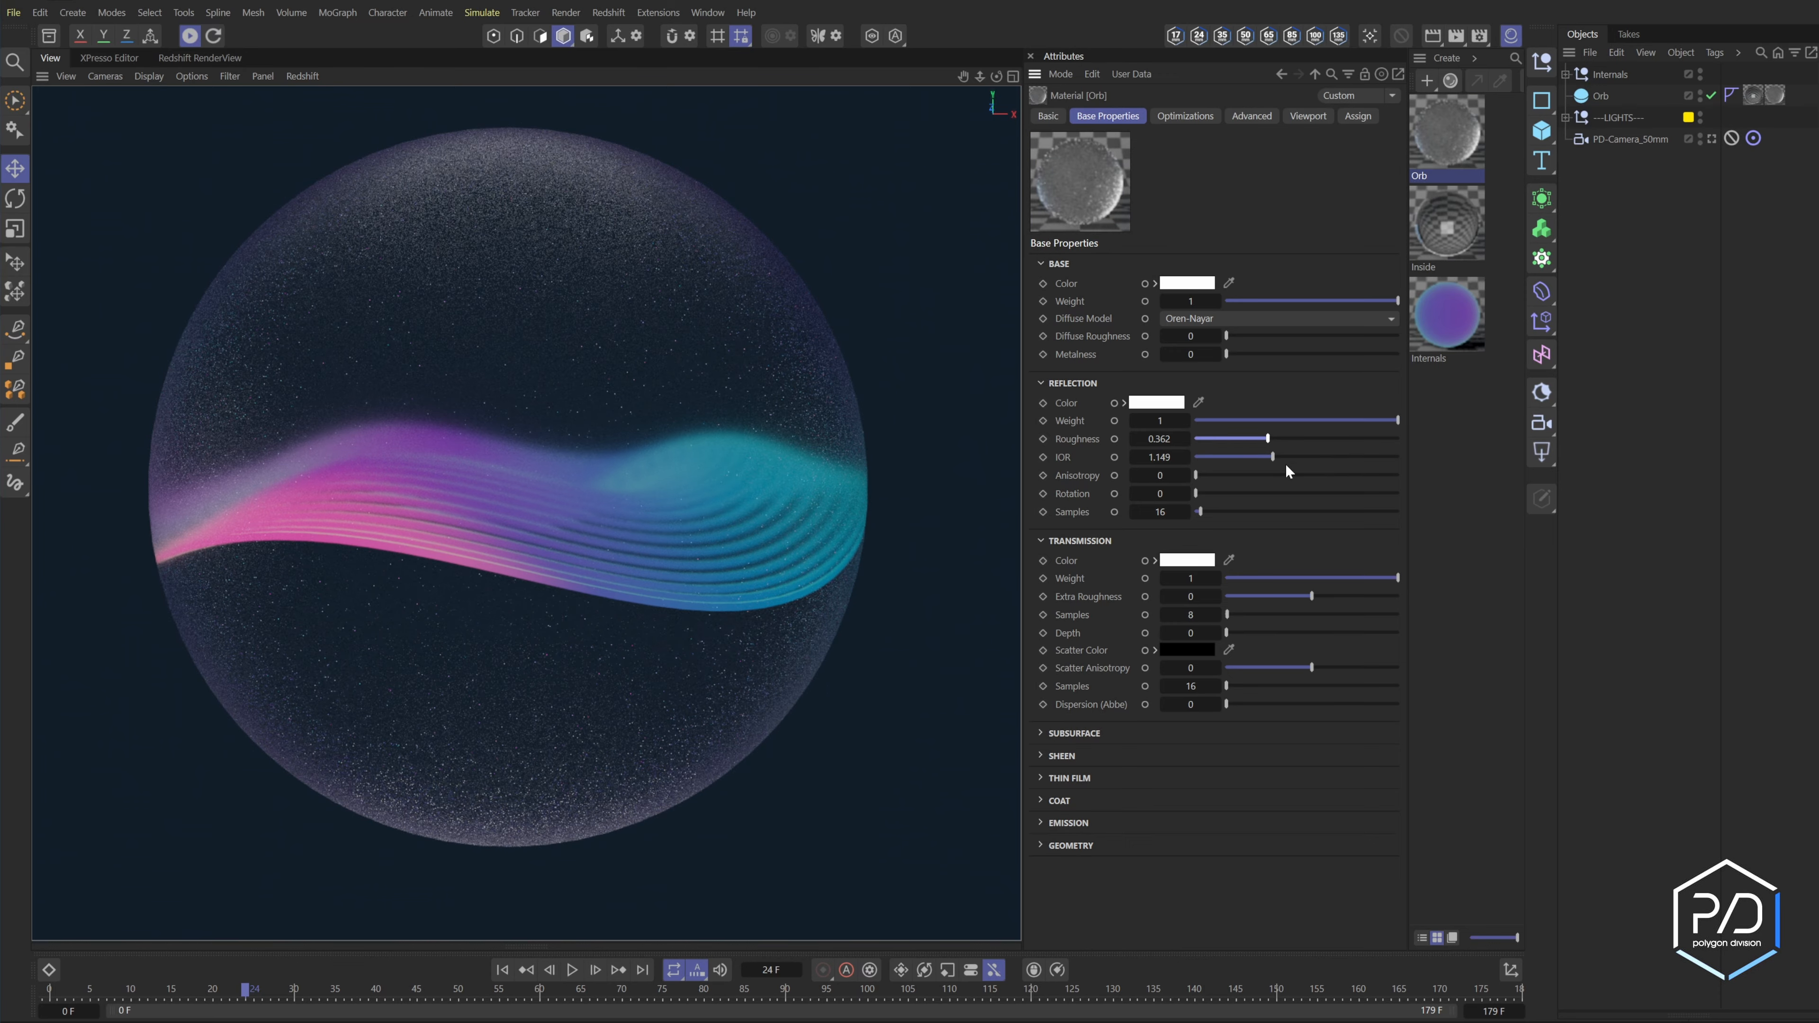
# - Set the Orb material's reflection IOR to 1.35 and its roughness to 0.2
pyautogui.click(1153, 460)
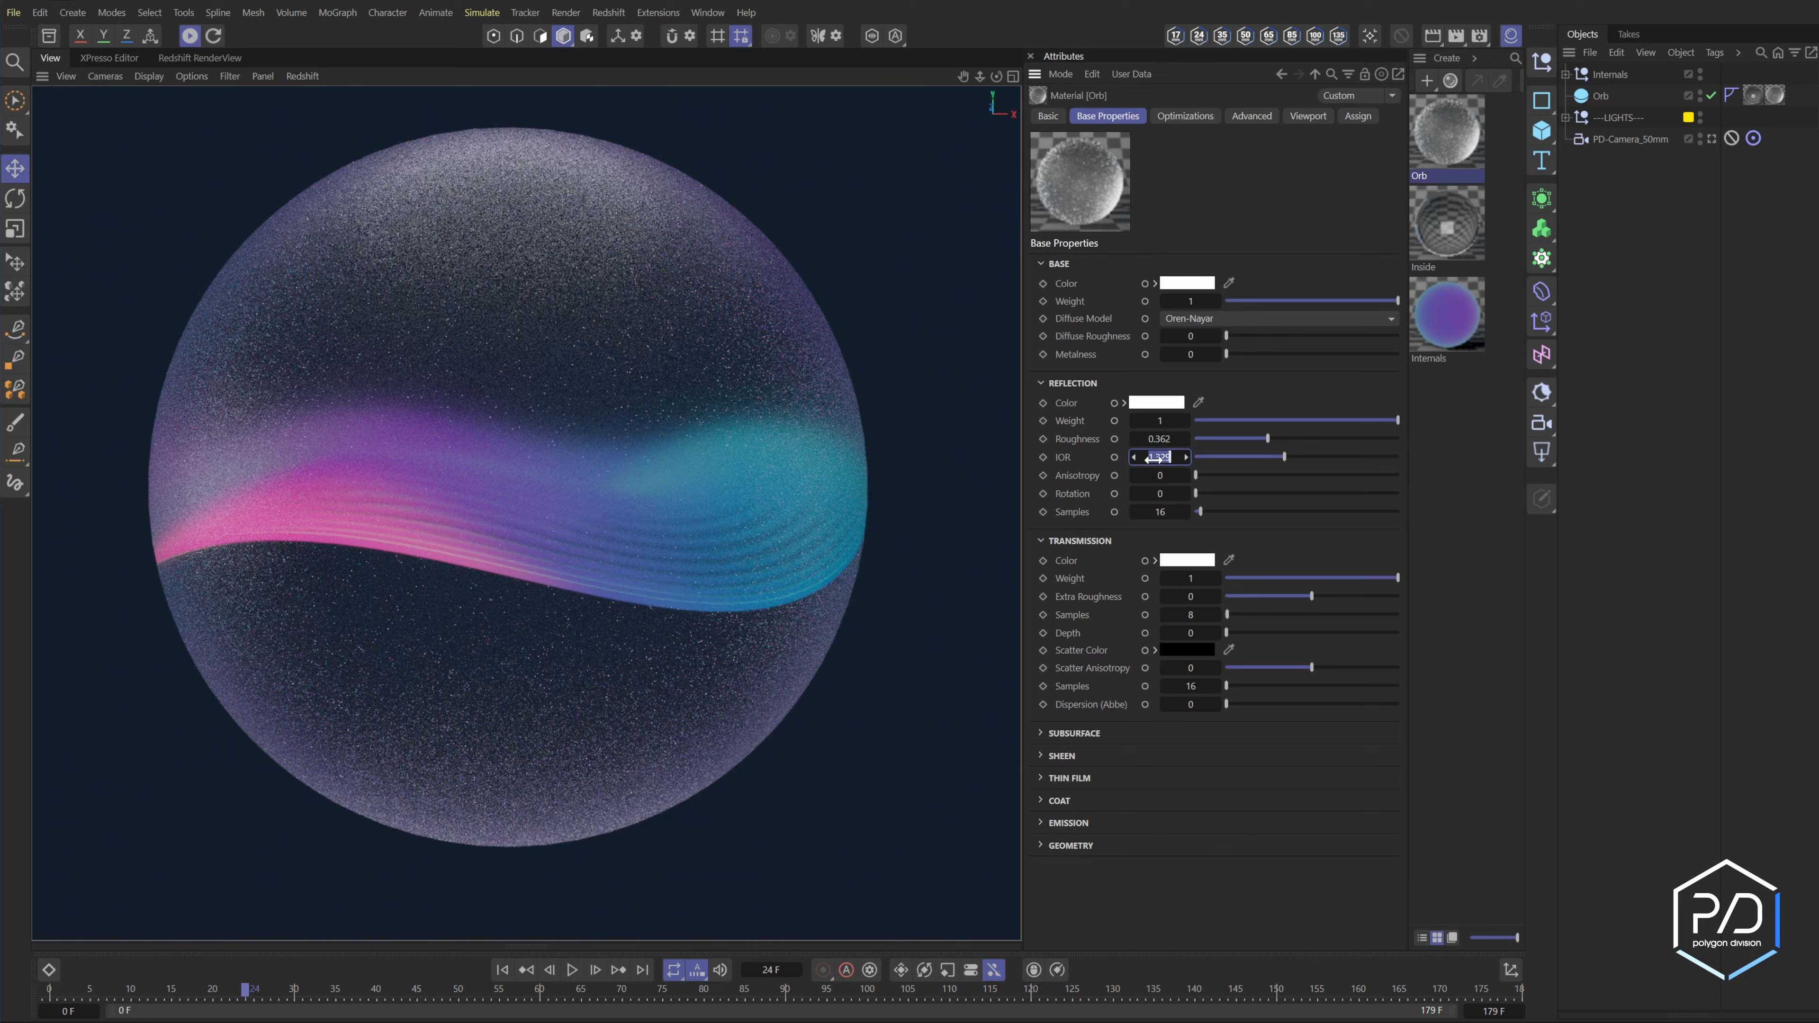
pyautogui.write('1.35')
pyautogui.press('Return')
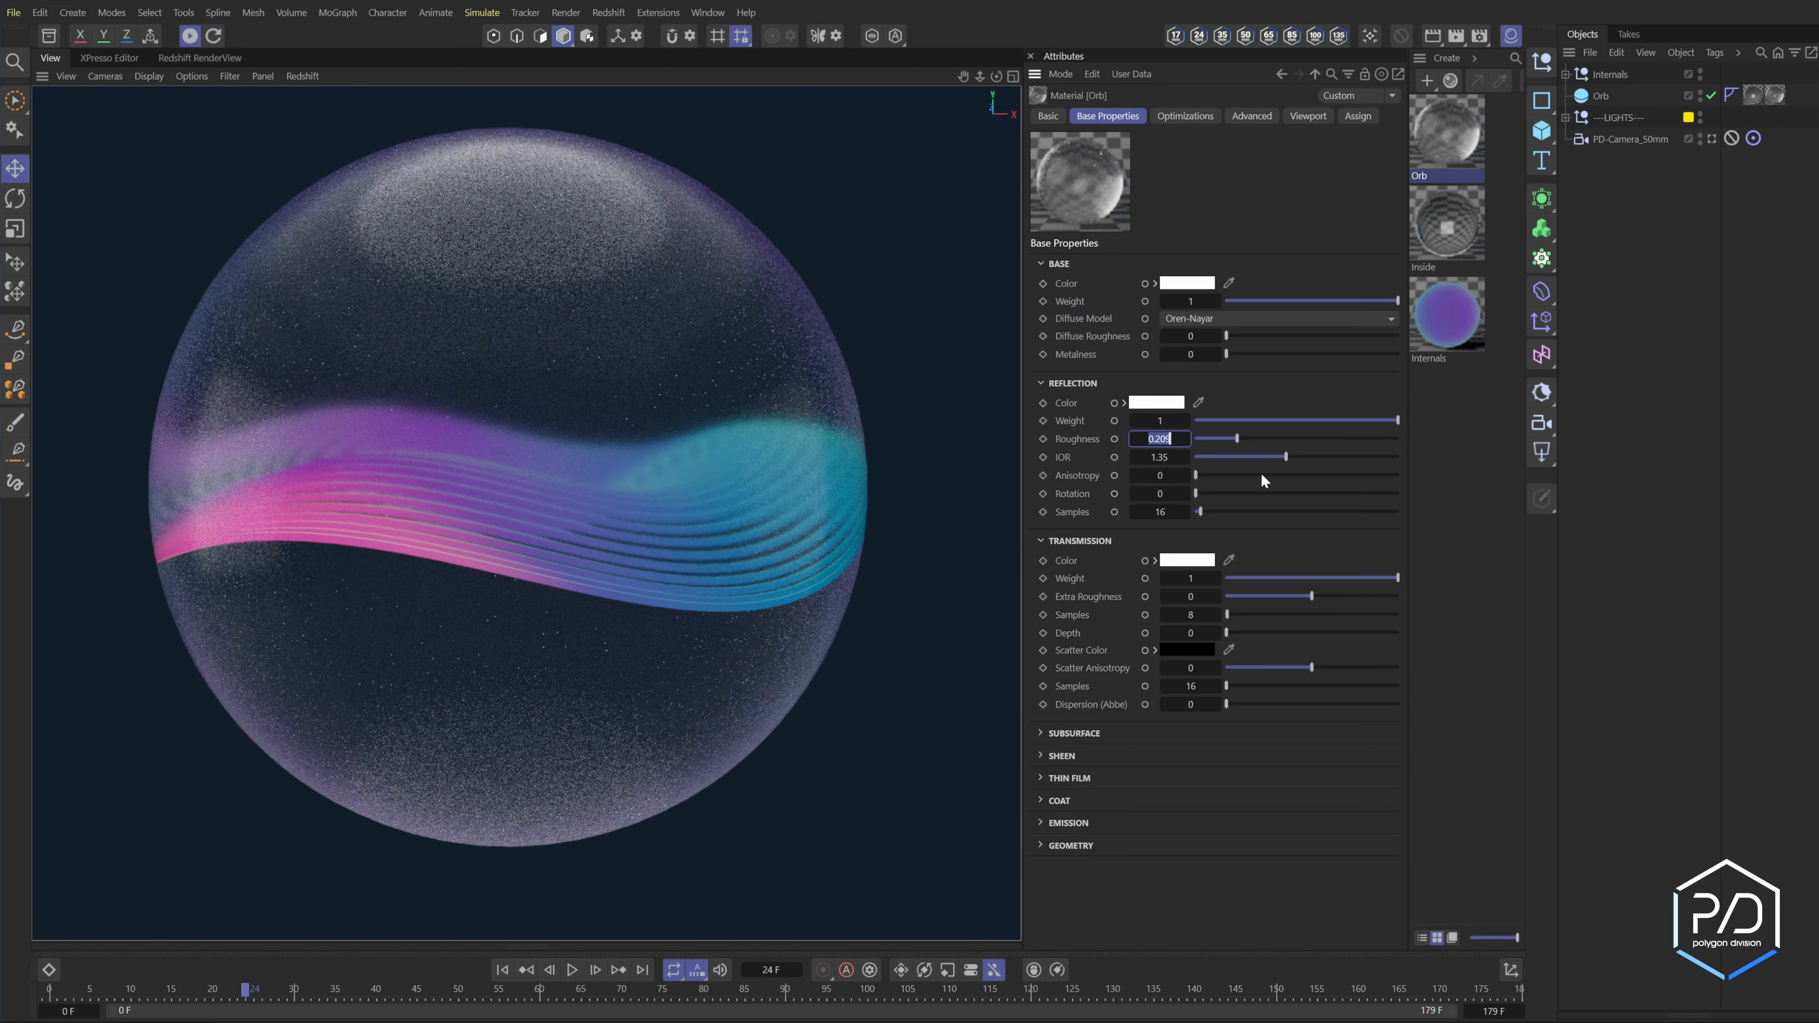
pyautogui.press('BackSpace')
pyautogui.write('0.2')
pyautogui.press('Return')
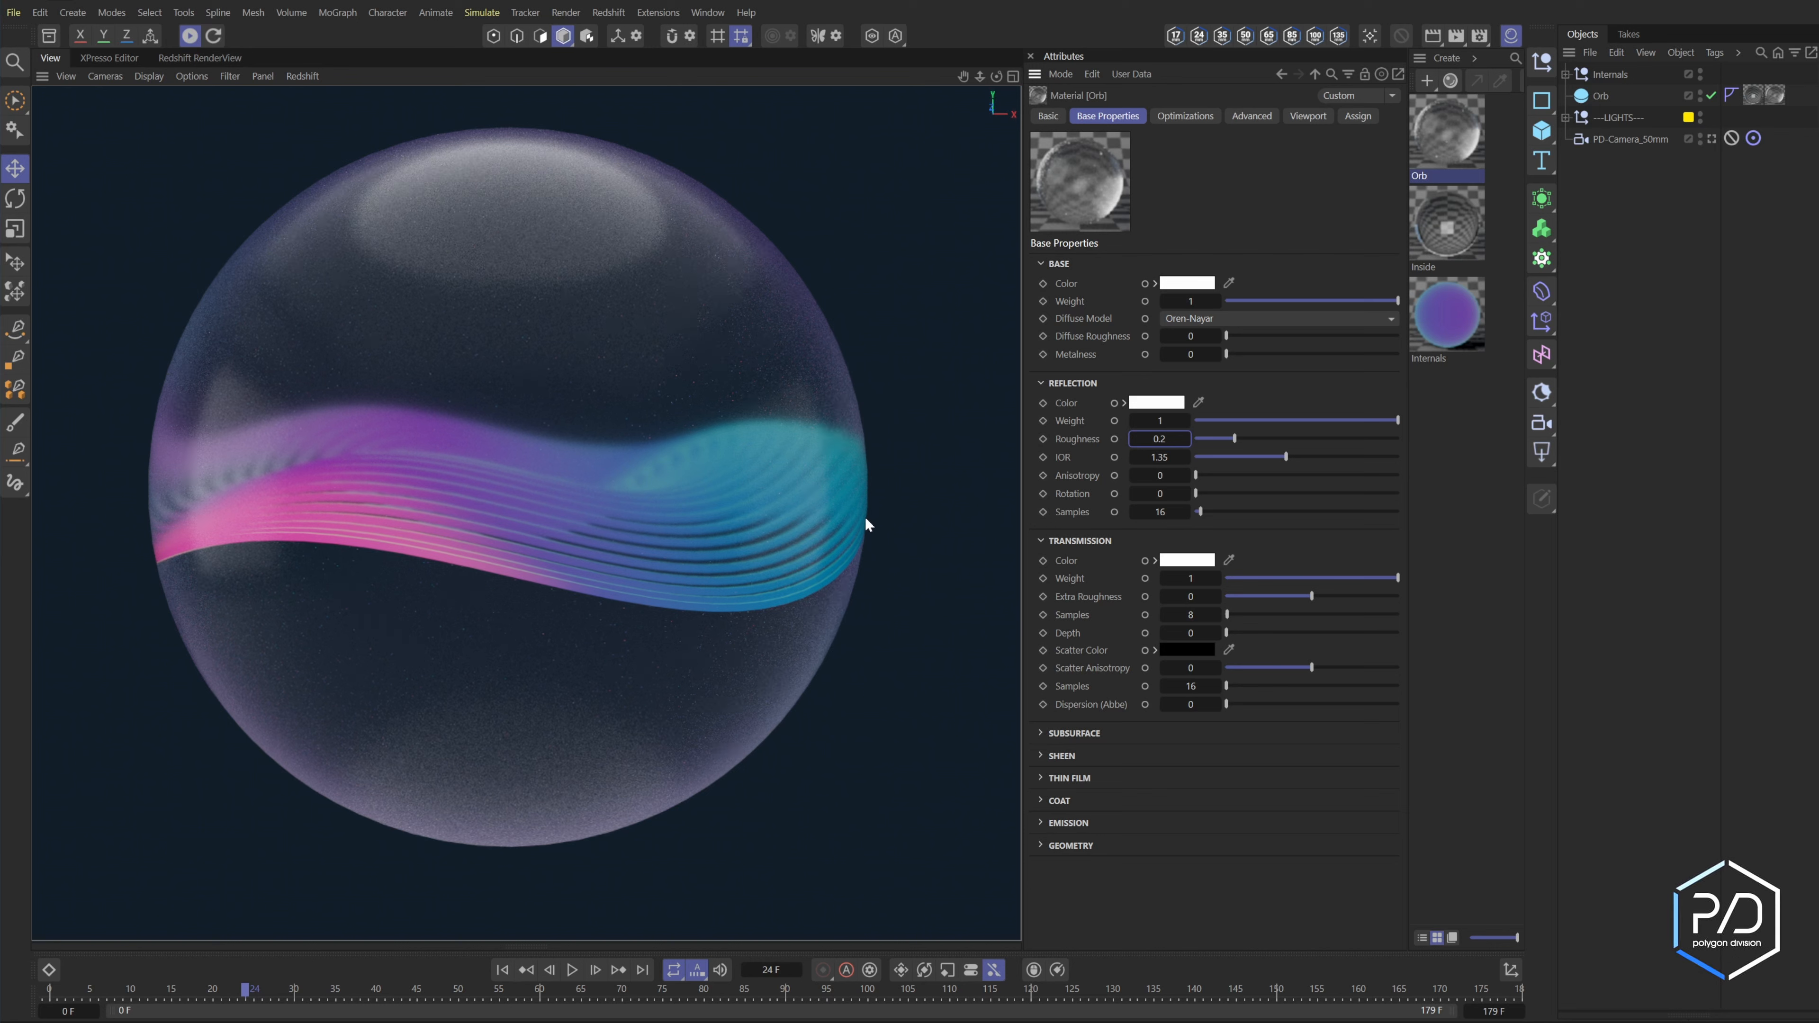
# - Try a transmission Extra Roughness of 0.272 on the Orb material
pyautogui.click(1090, 601)
pyautogui.click(1337, 601)
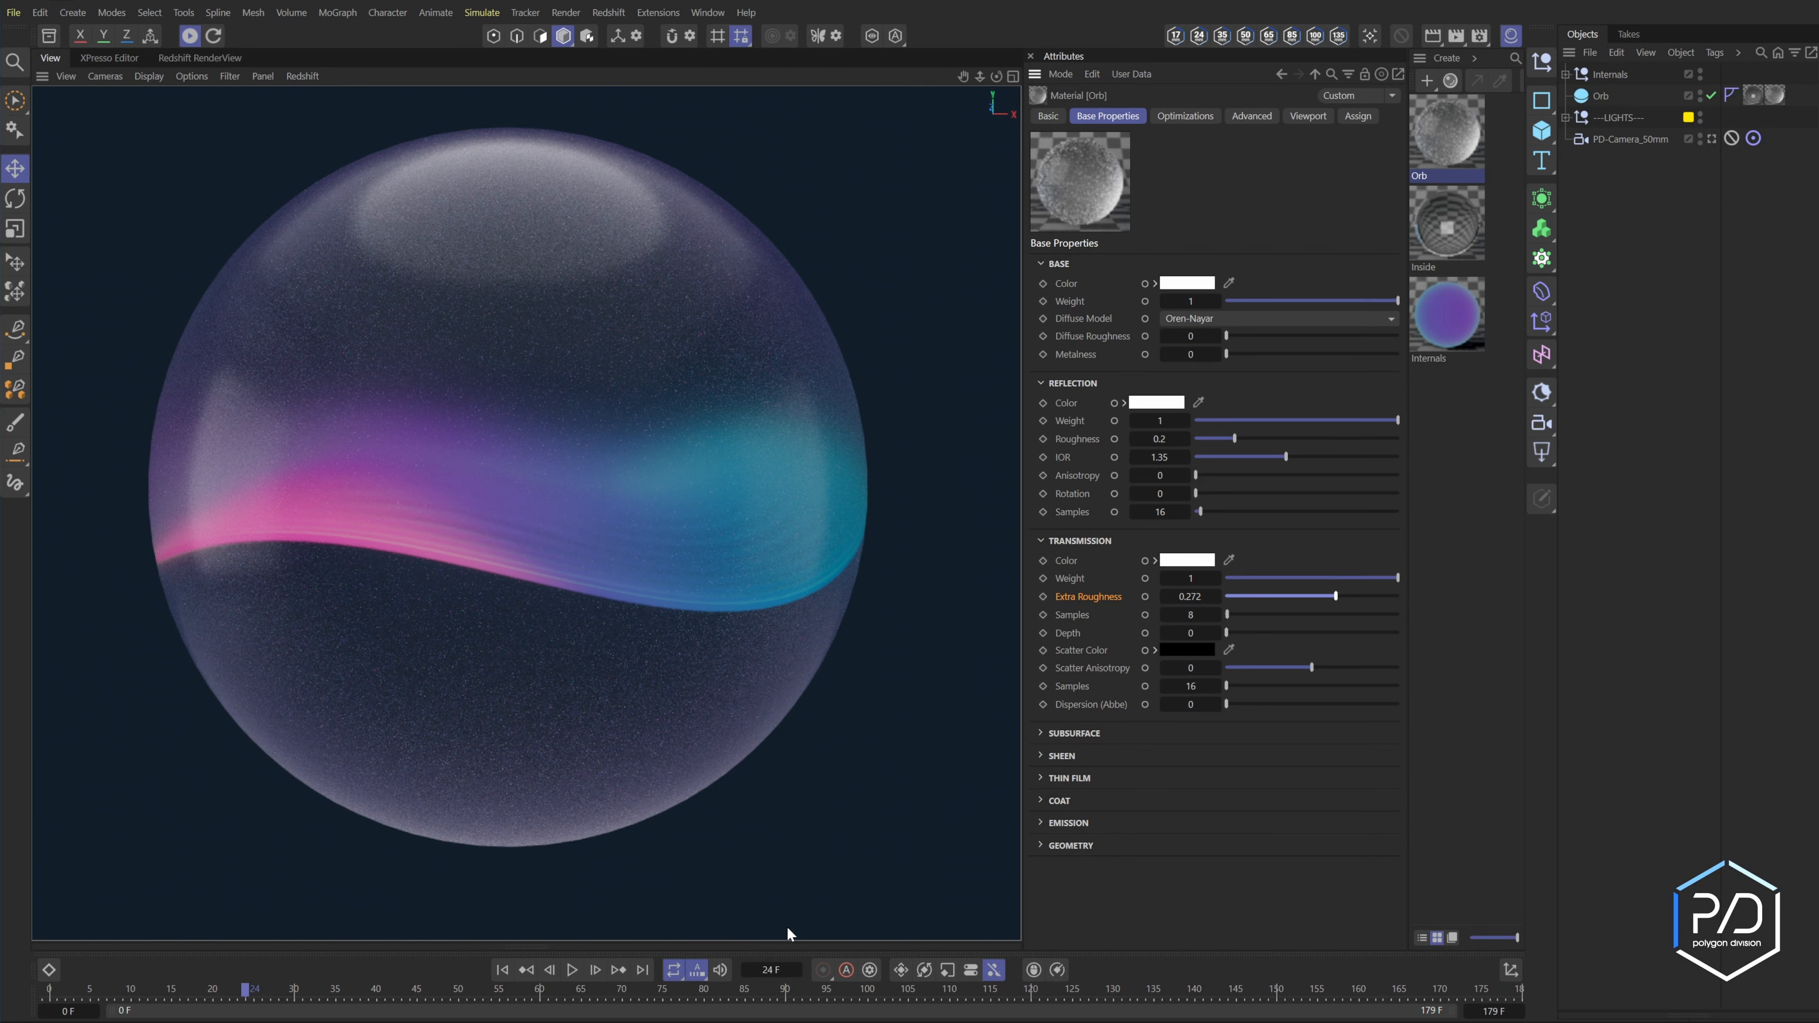
# - Stop the Redshift viewport preview and show the Orb material's graph in a widened Node Editor
pyautogui.click(783, 948)
pyautogui.click(190, 36)
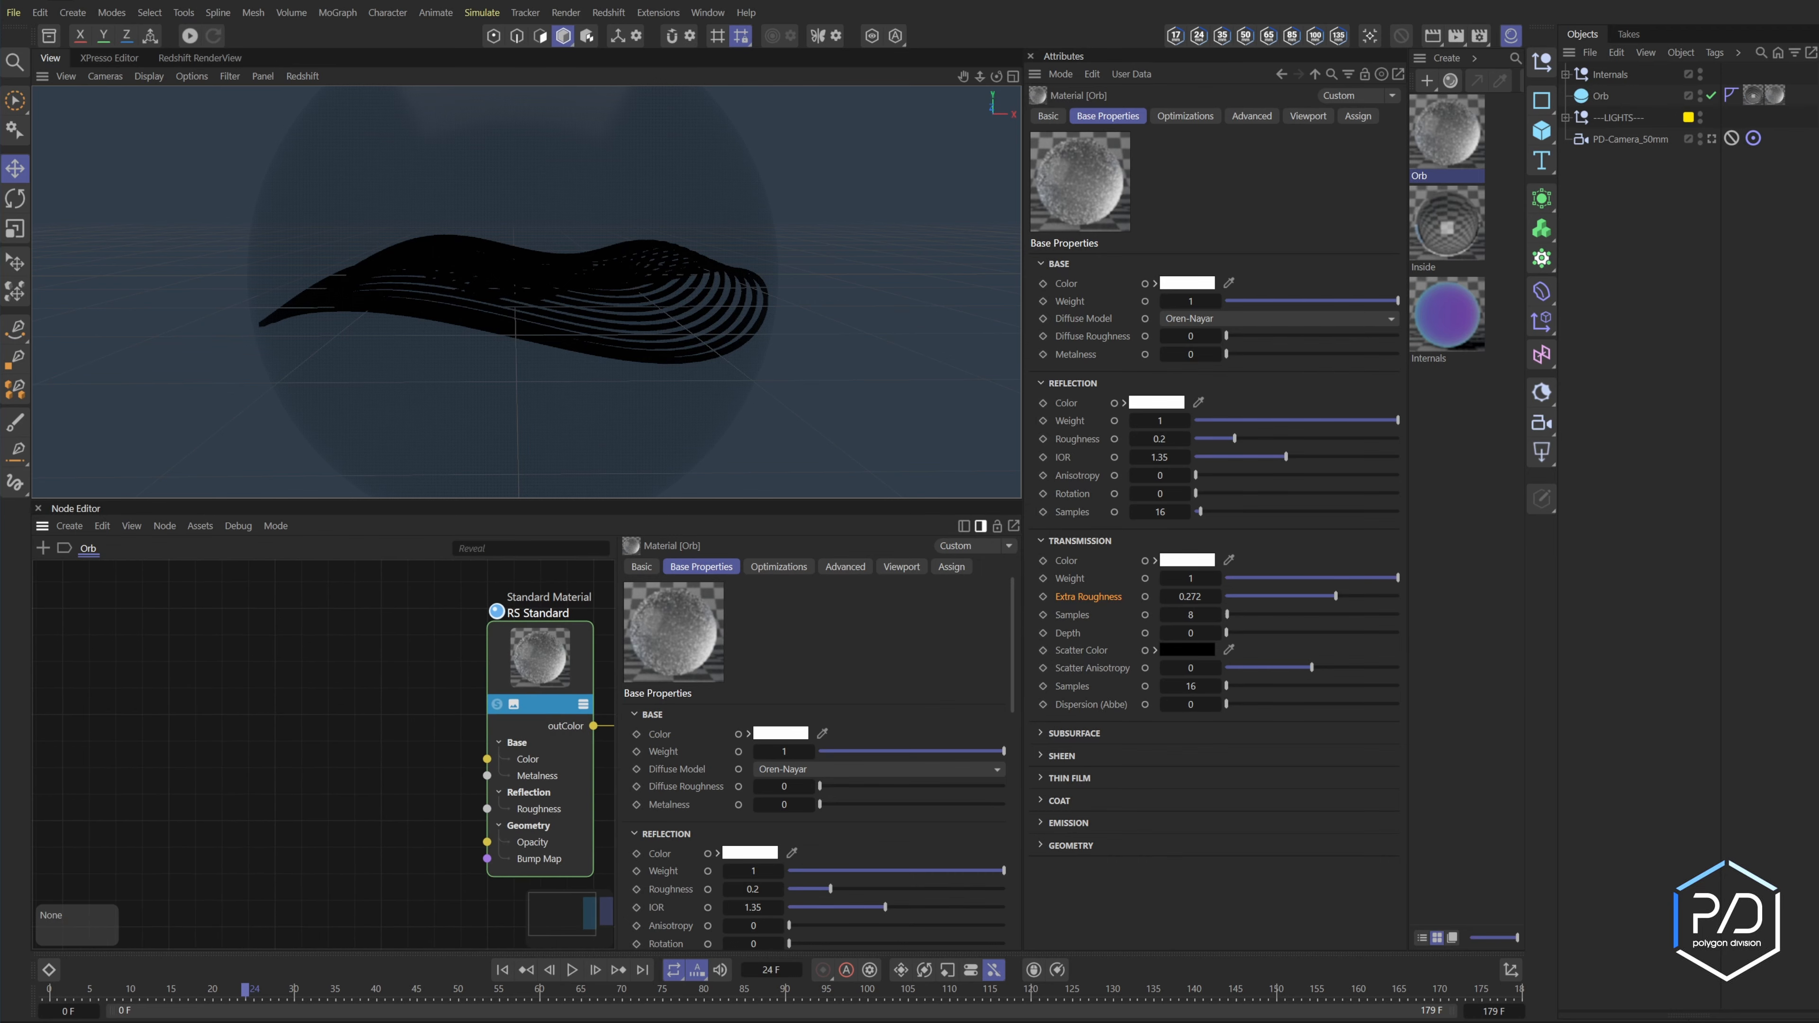
pyautogui.moveTo(1024, 811); pyautogui.dragTo(1142, 812)
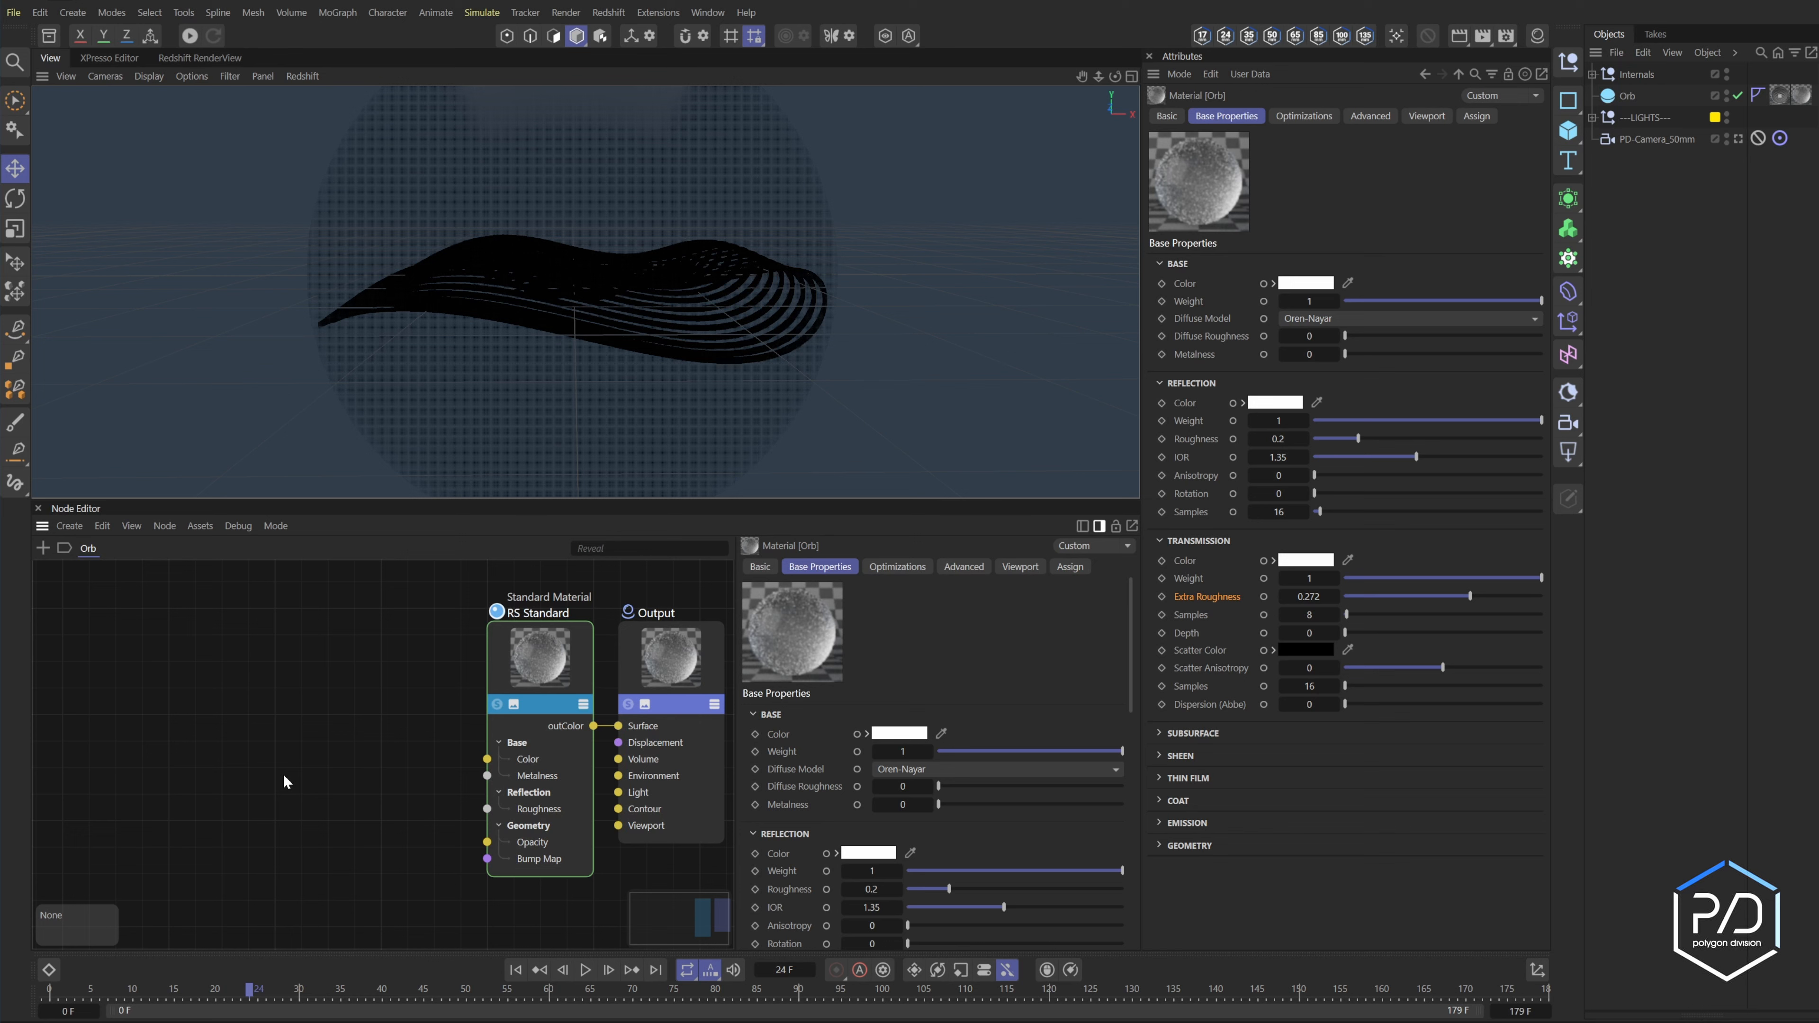
# - Add a Fresnel node to the Orb graph and expose the RS Standard node's transmission Extra Roughness input
pyautogui.write('cfre')
pyautogui.press('Return')
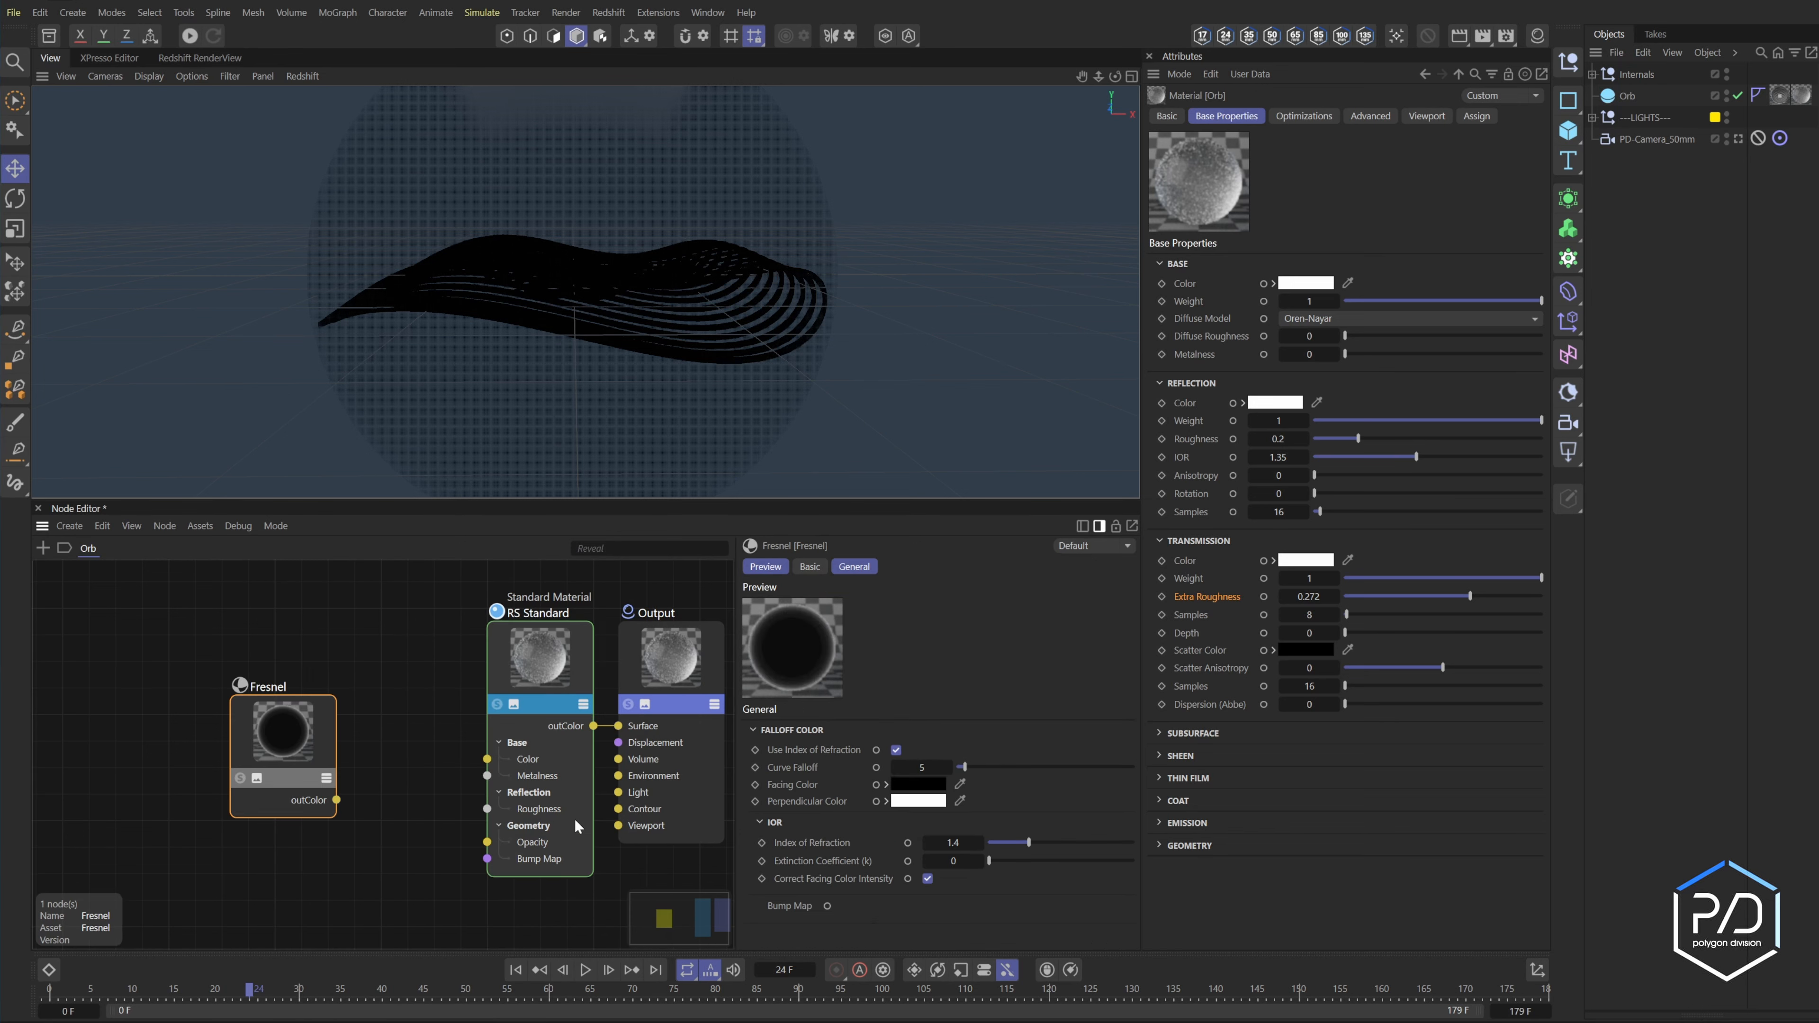
pyautogui.click(574, 819)
pyautogui.scroll(-5, 765, 830)
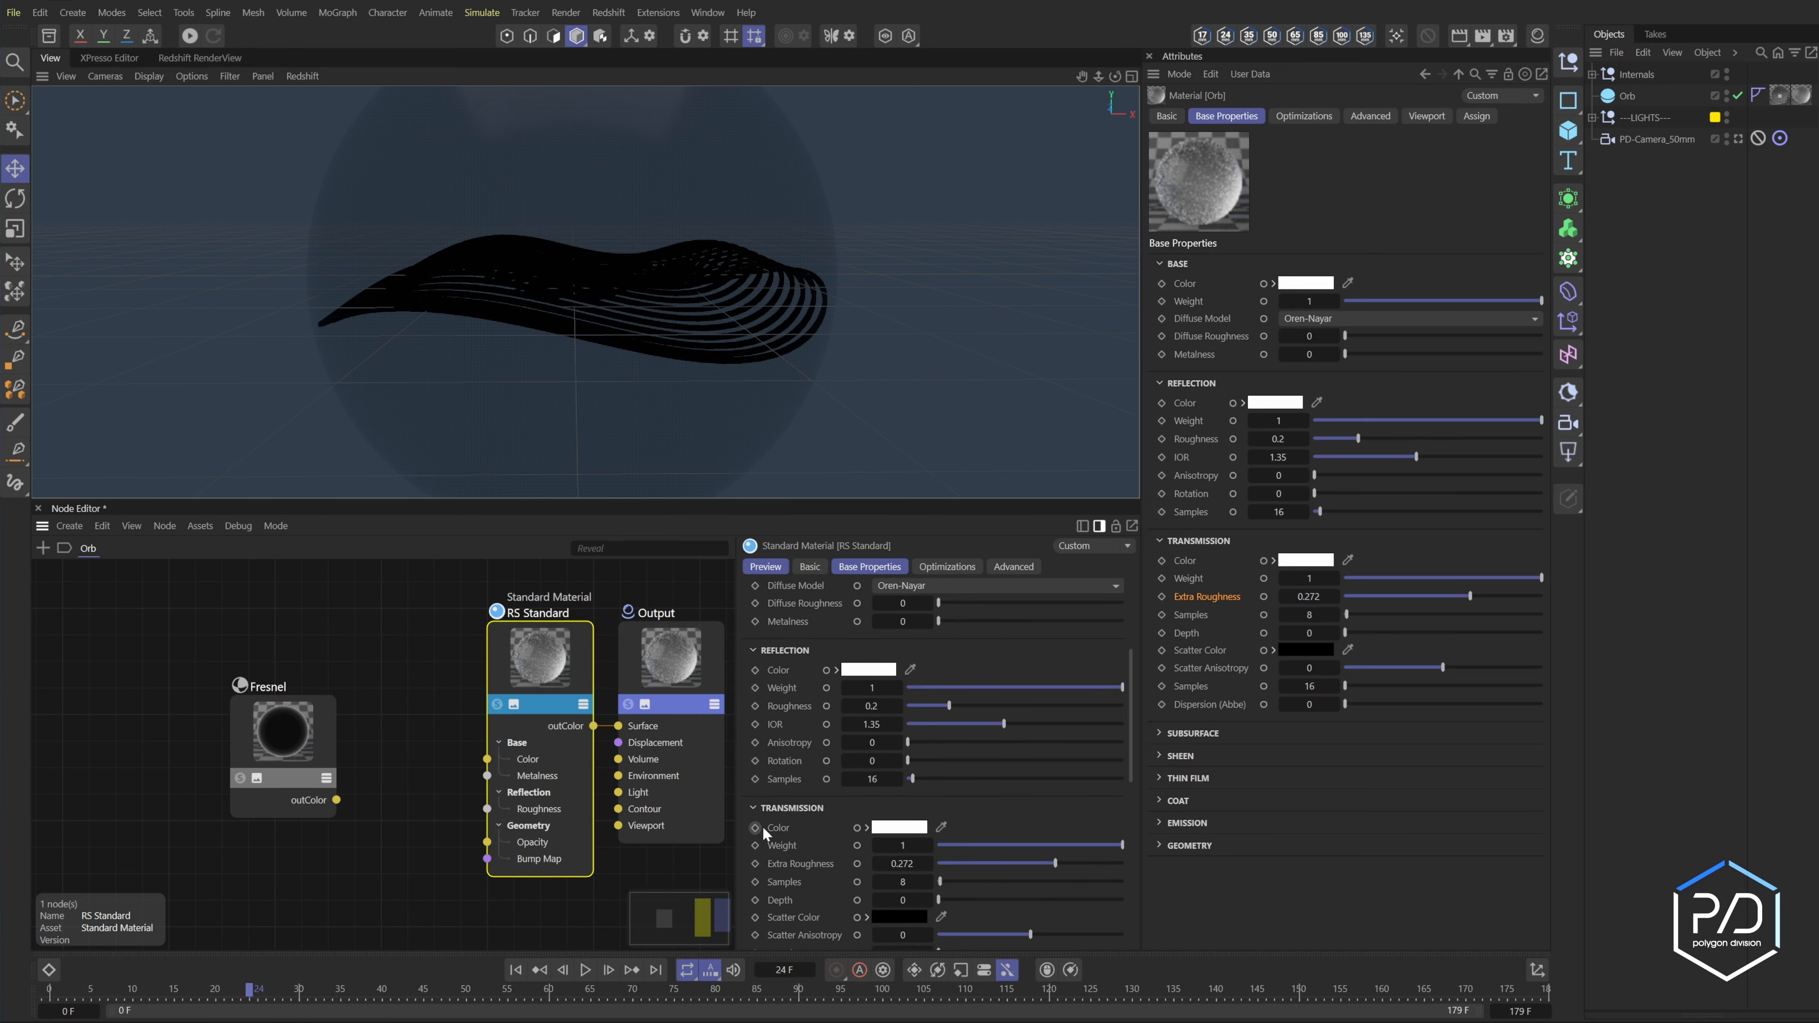
pyautogui.scroll(-3, 784, 759)
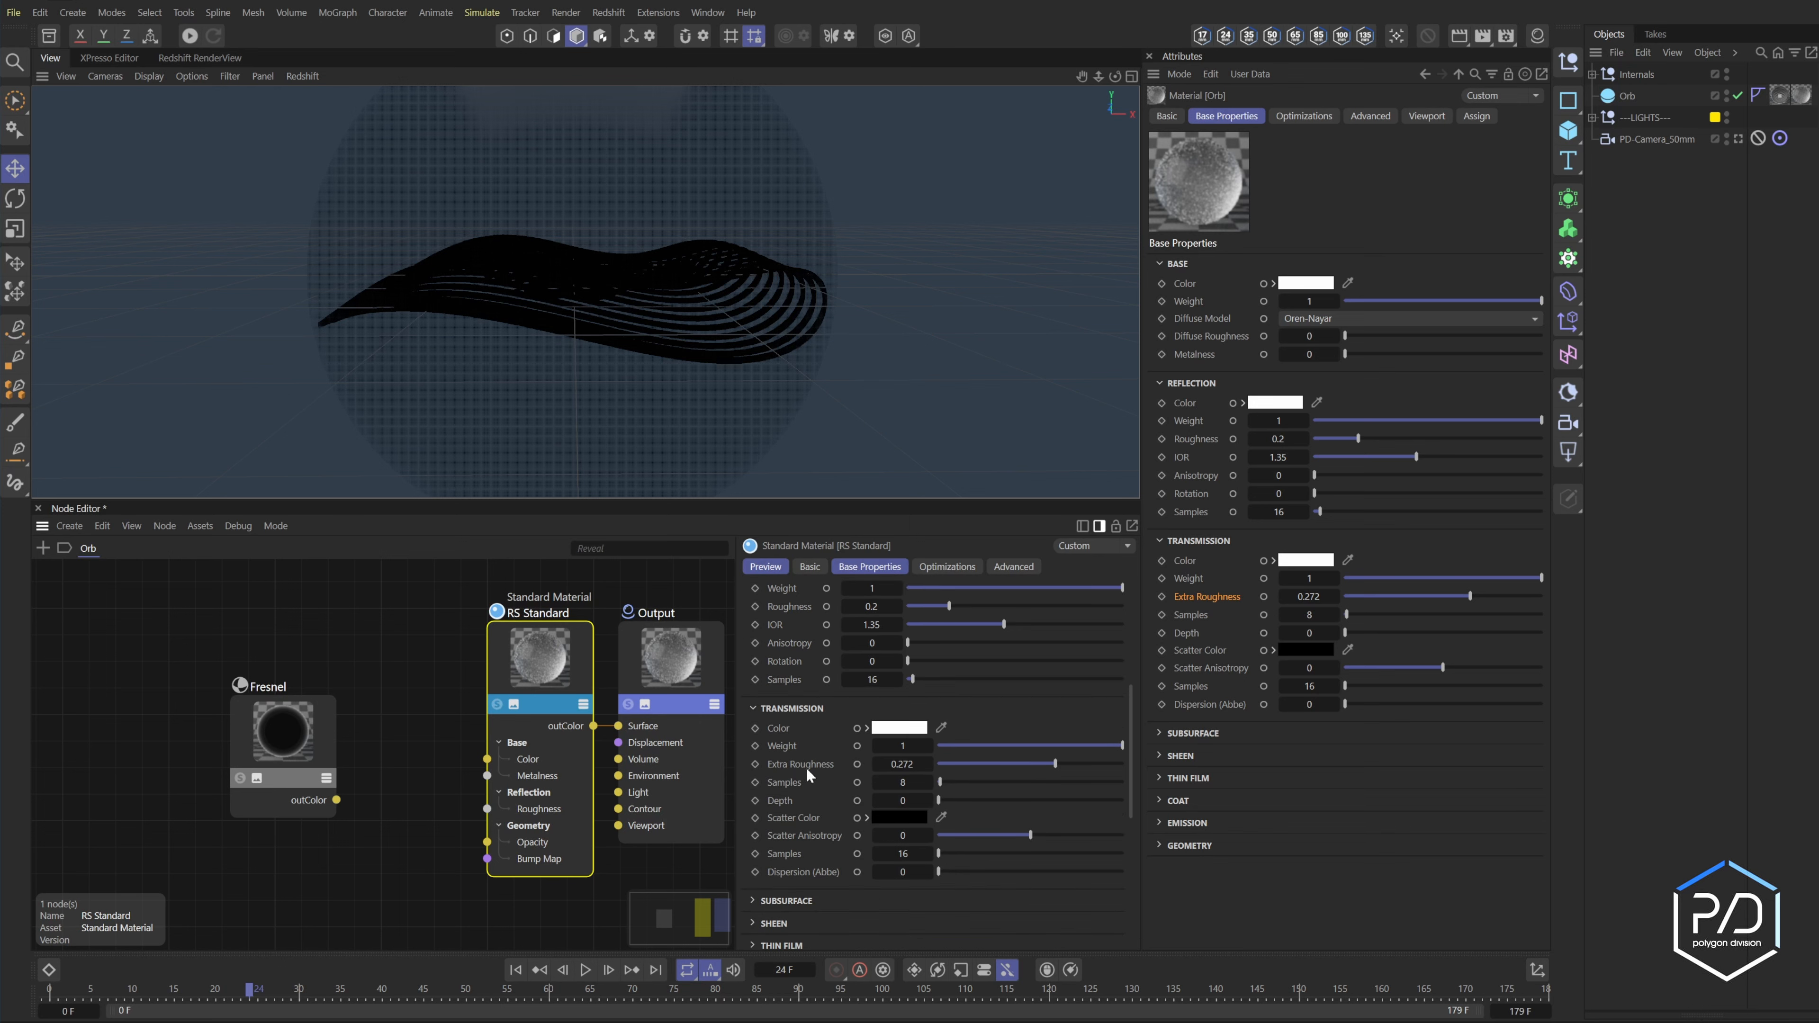
pyautogui.click(857, 762)
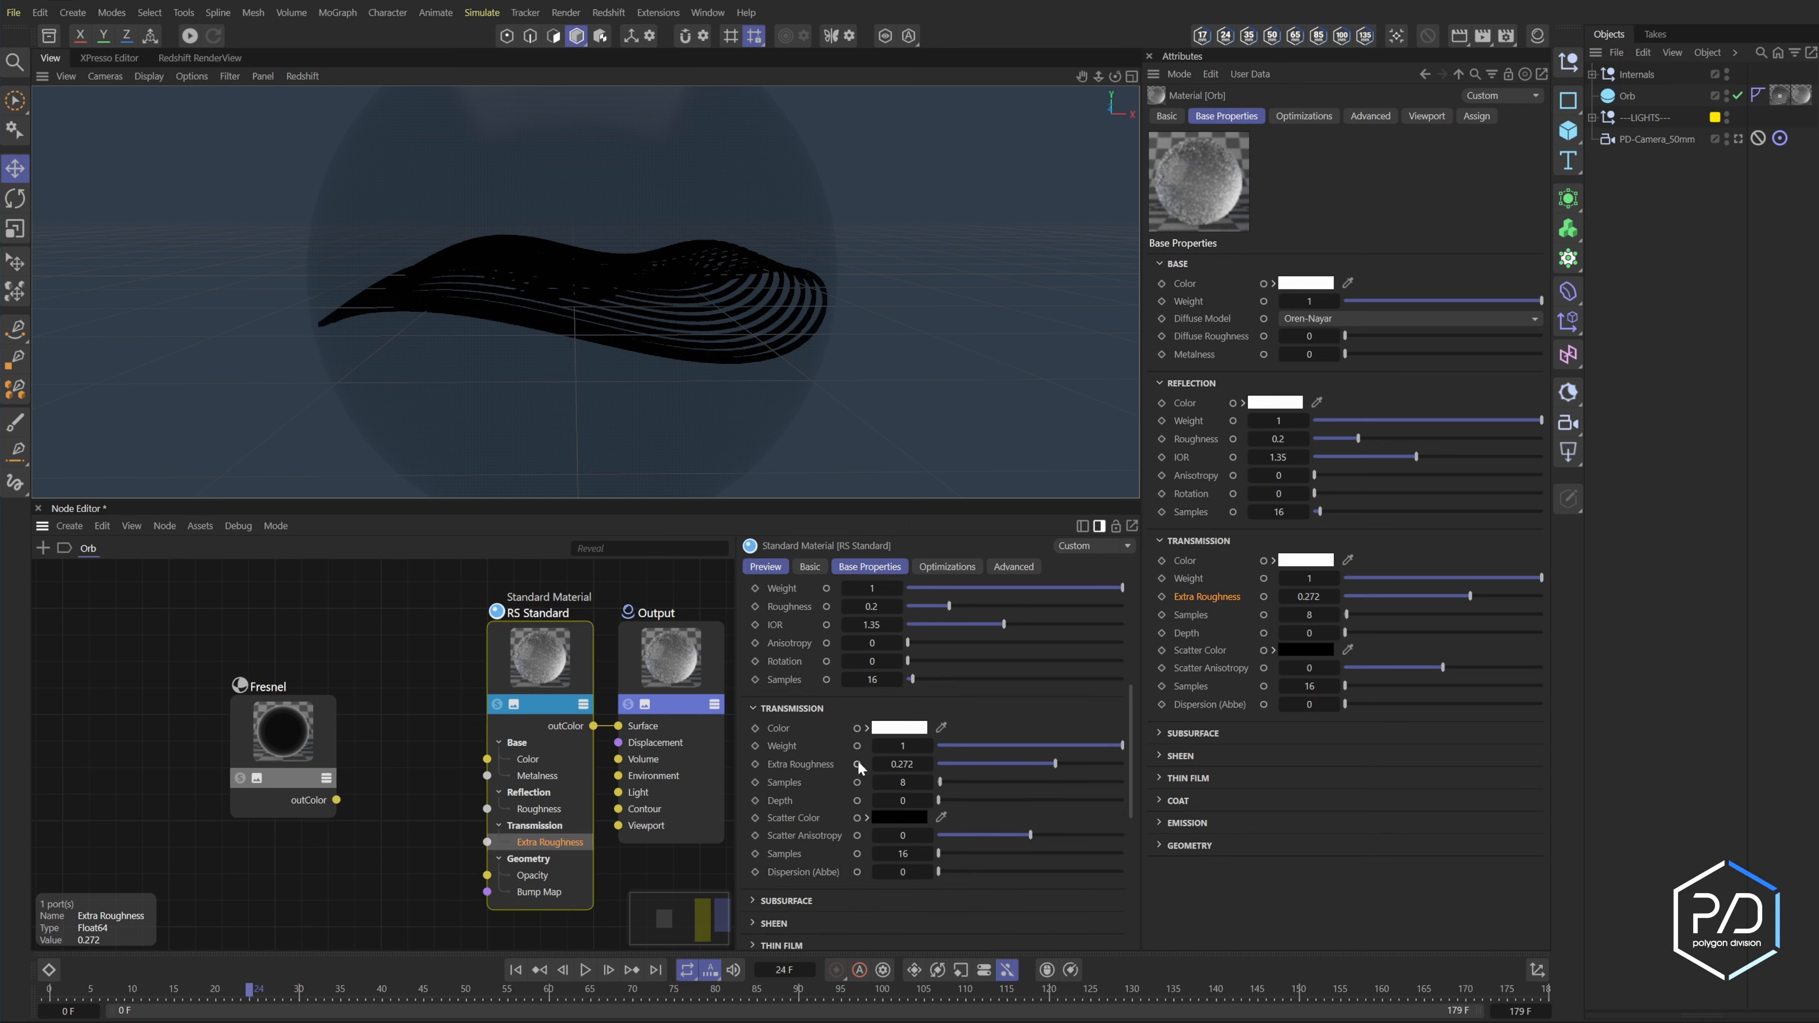
# - Remove all exposed RS Standard inputs except Extra Roughness, then compact and reposition the nodes
pyautogui.click(525, 895)
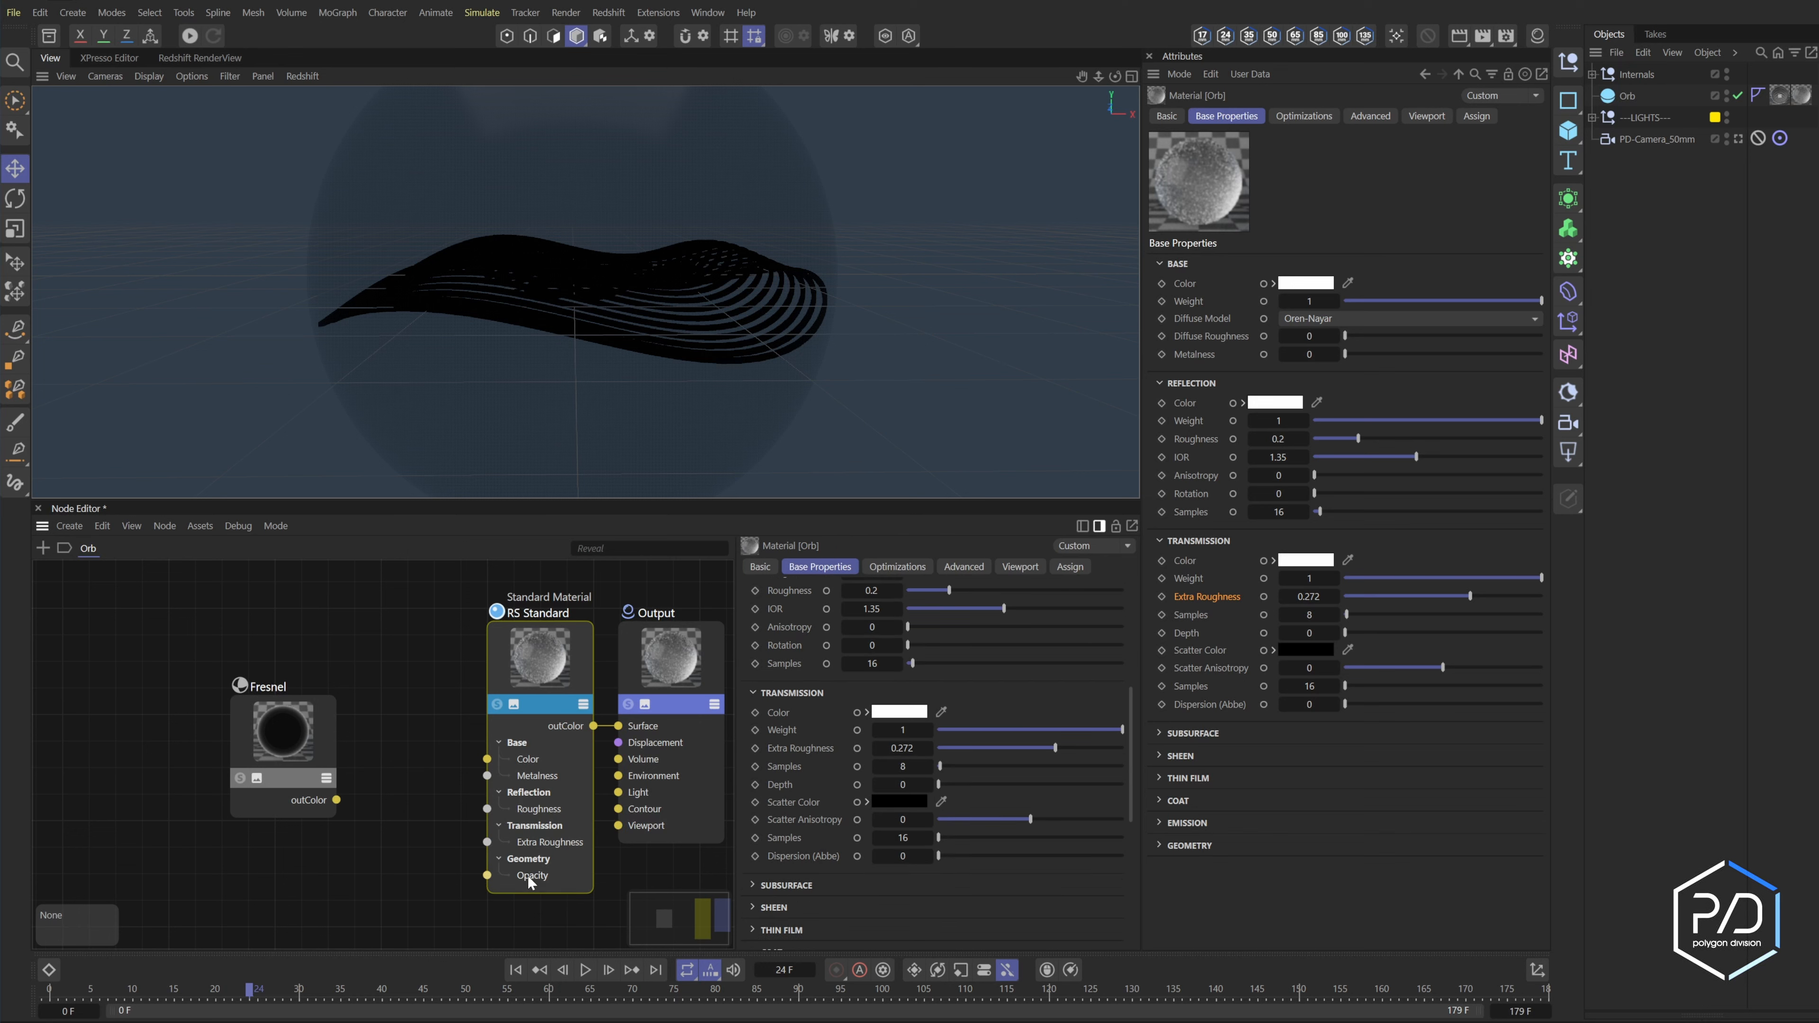
pyautogui.doubleClick(532, 806)
pyautogui.doubleClick(531, 776)
pyautogui.doubleClick(529, 758)
pyautogui.click(652, 822)
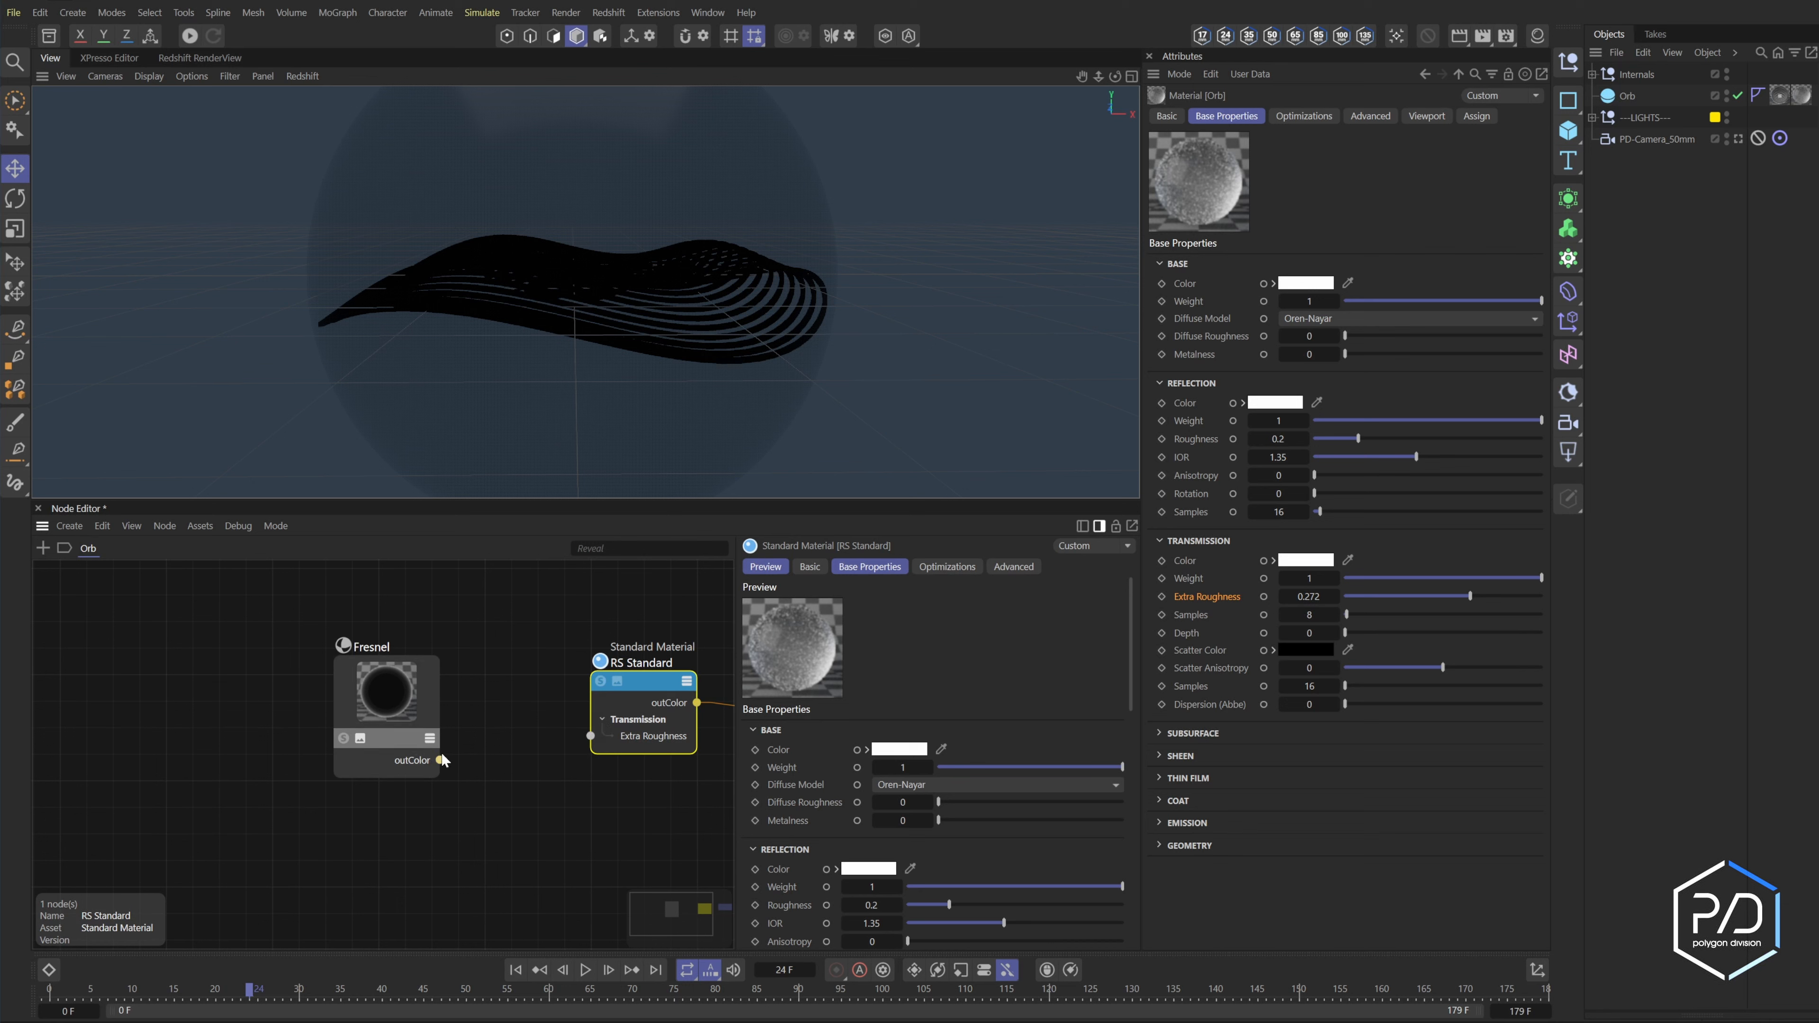
pyautogui.moveTo(391, 743); pyautogui.dragTo(331, 769)
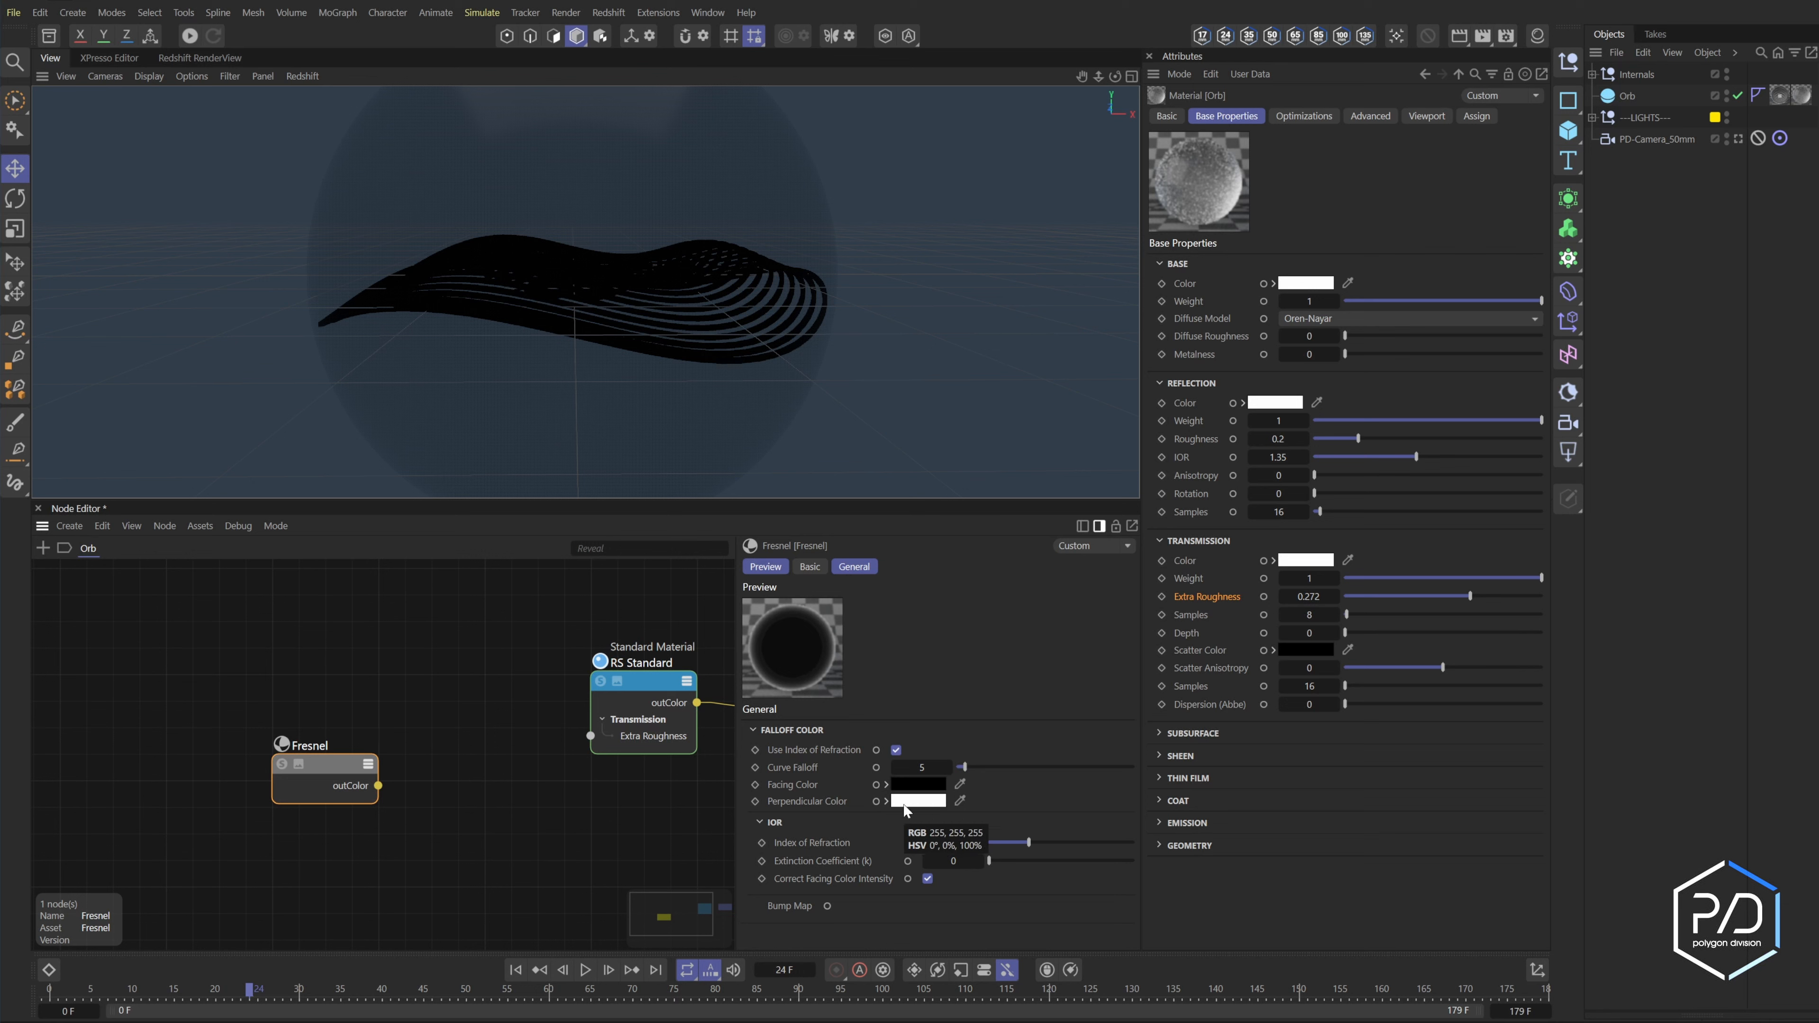
# - Make room beside the Fresnel node and add a Change Range node between it and RS Standard
pyautogui.click(648, 679)
pyautogui.scroll(-5, 802, 844)
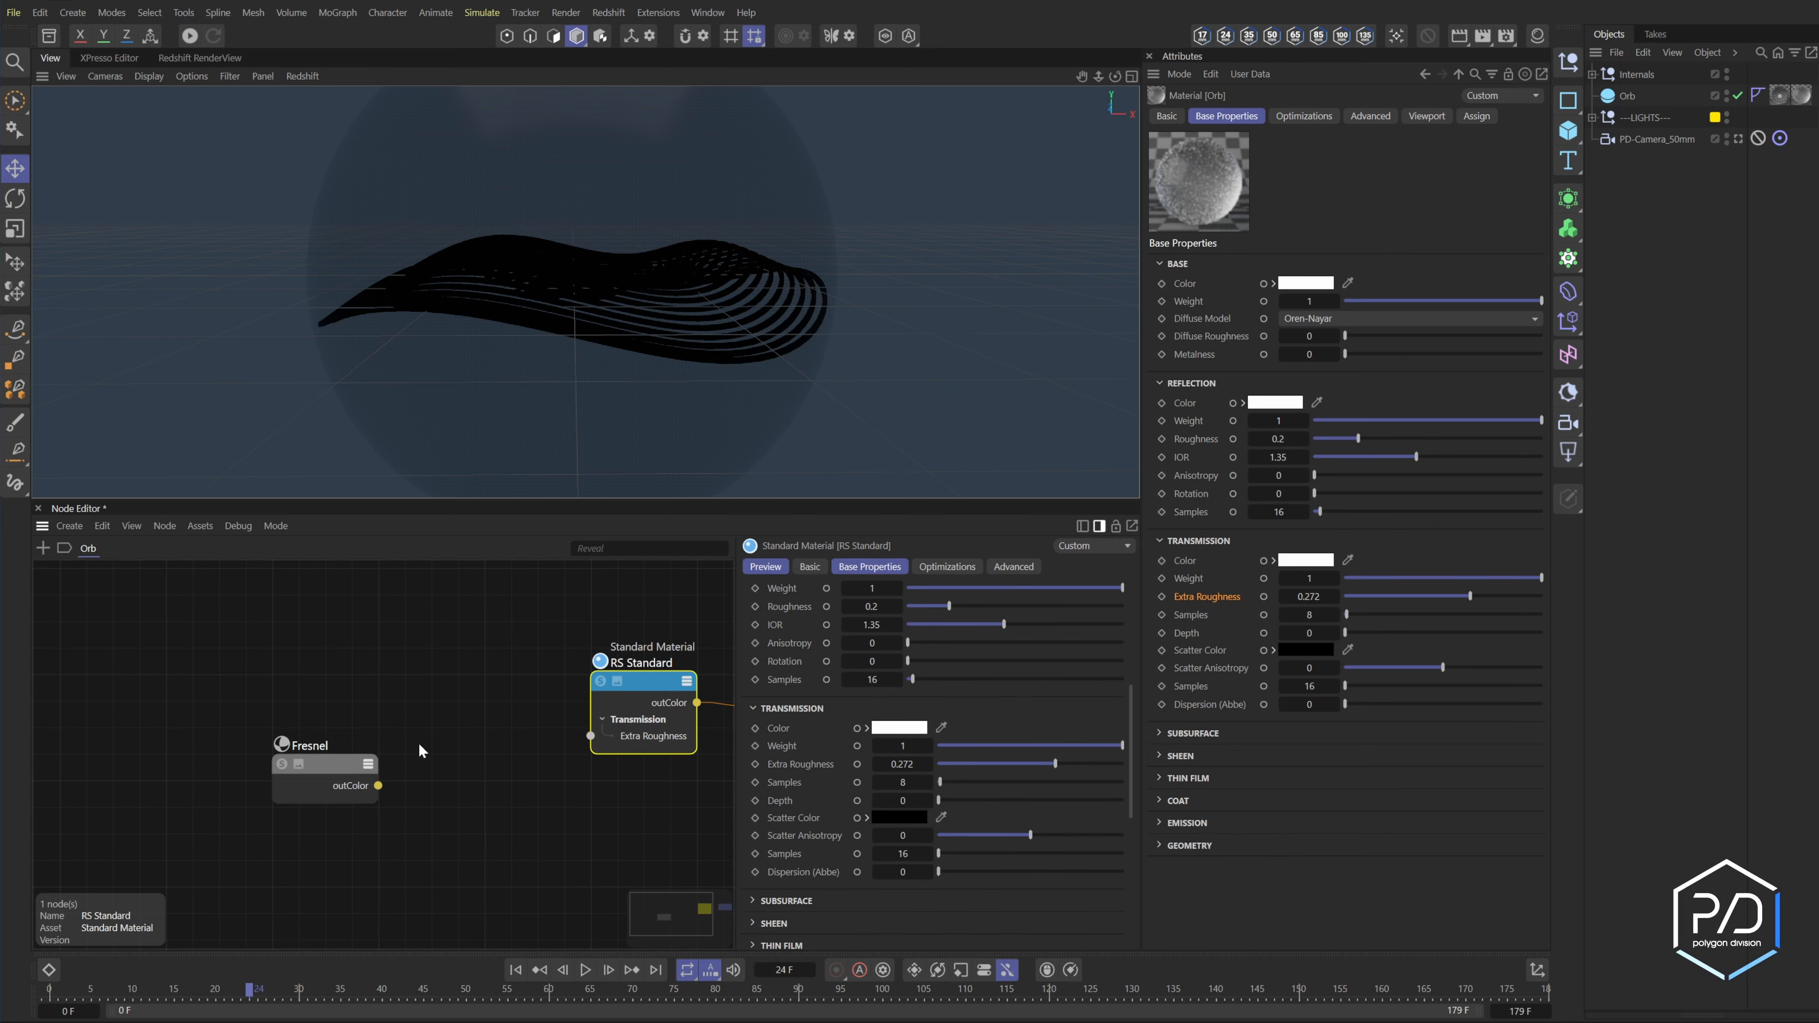
pyautogui.moveTo(371, 765); pyautogui.dragTo(240, 765)
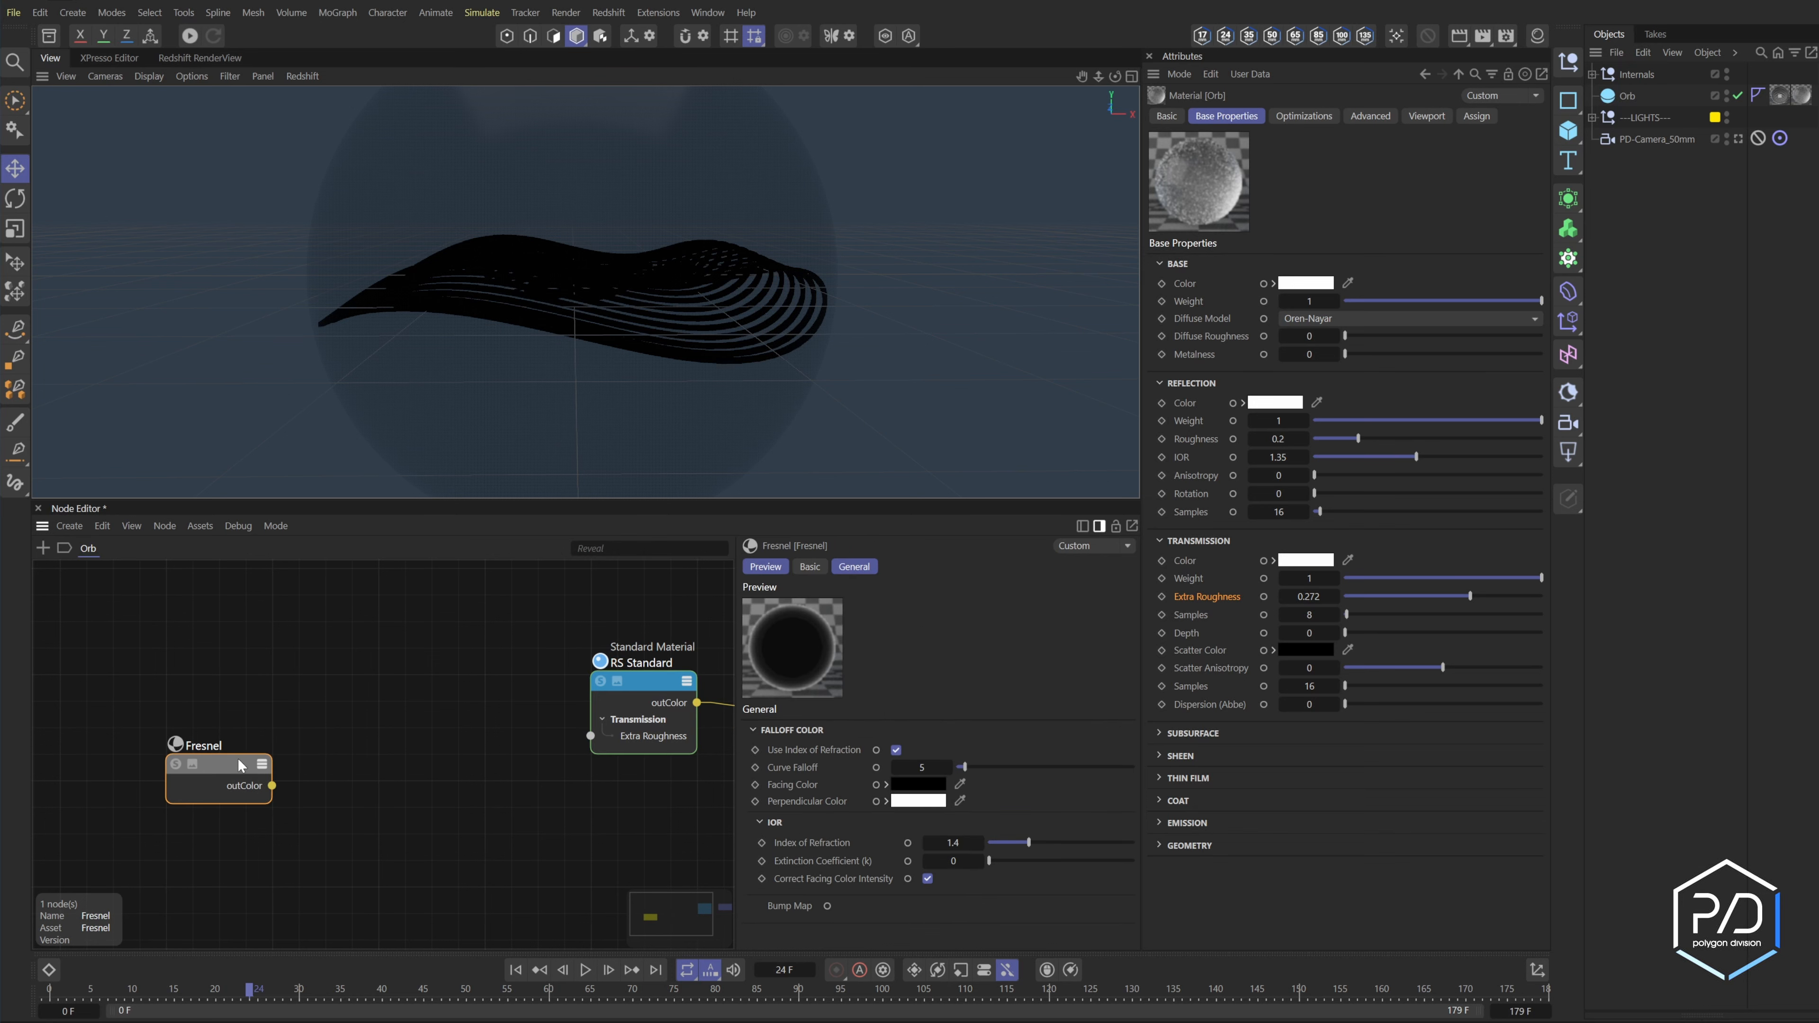
pyautogui.doubleClick(337, 769)
pyautogui.write('range')
pyautogui.press('Return')
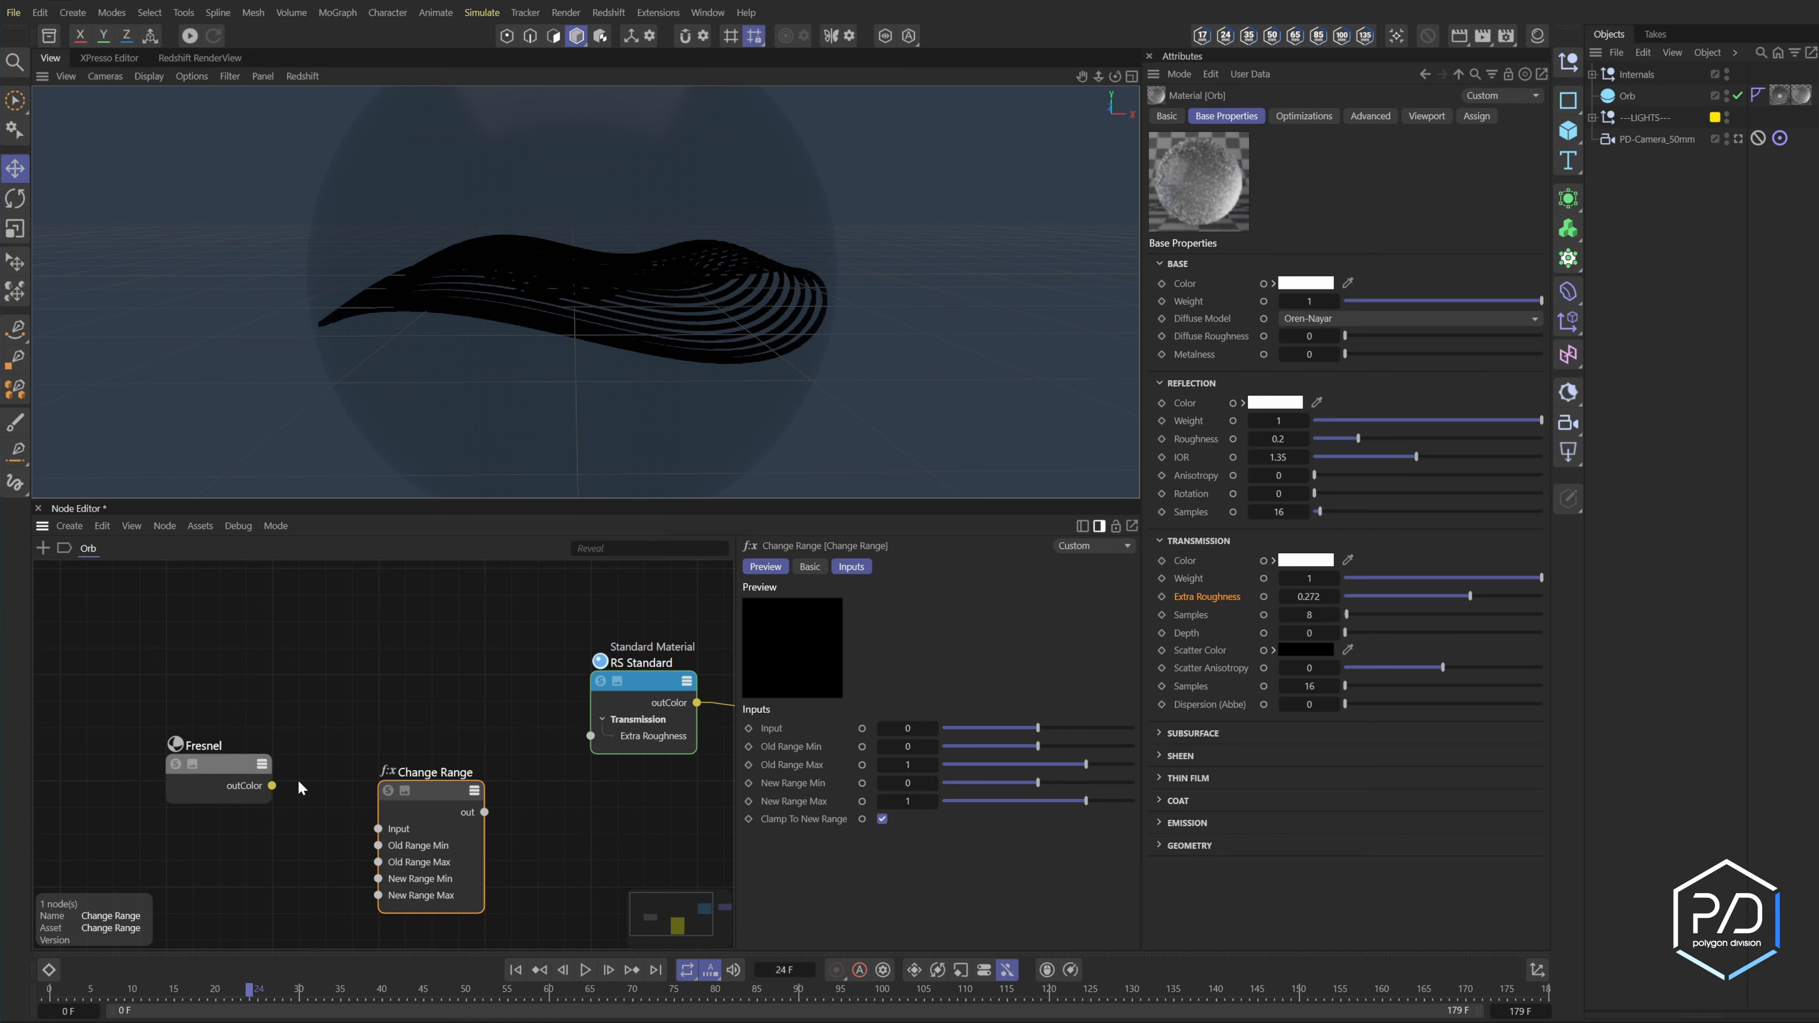
# - Connect Fresnel through Change Range into Extra Roughness and set New Range Max to 0.3
pyautogui.moveTo(271, 786); pyautogui.dragTo(590, 736)
pyautogui.click(476, 790)
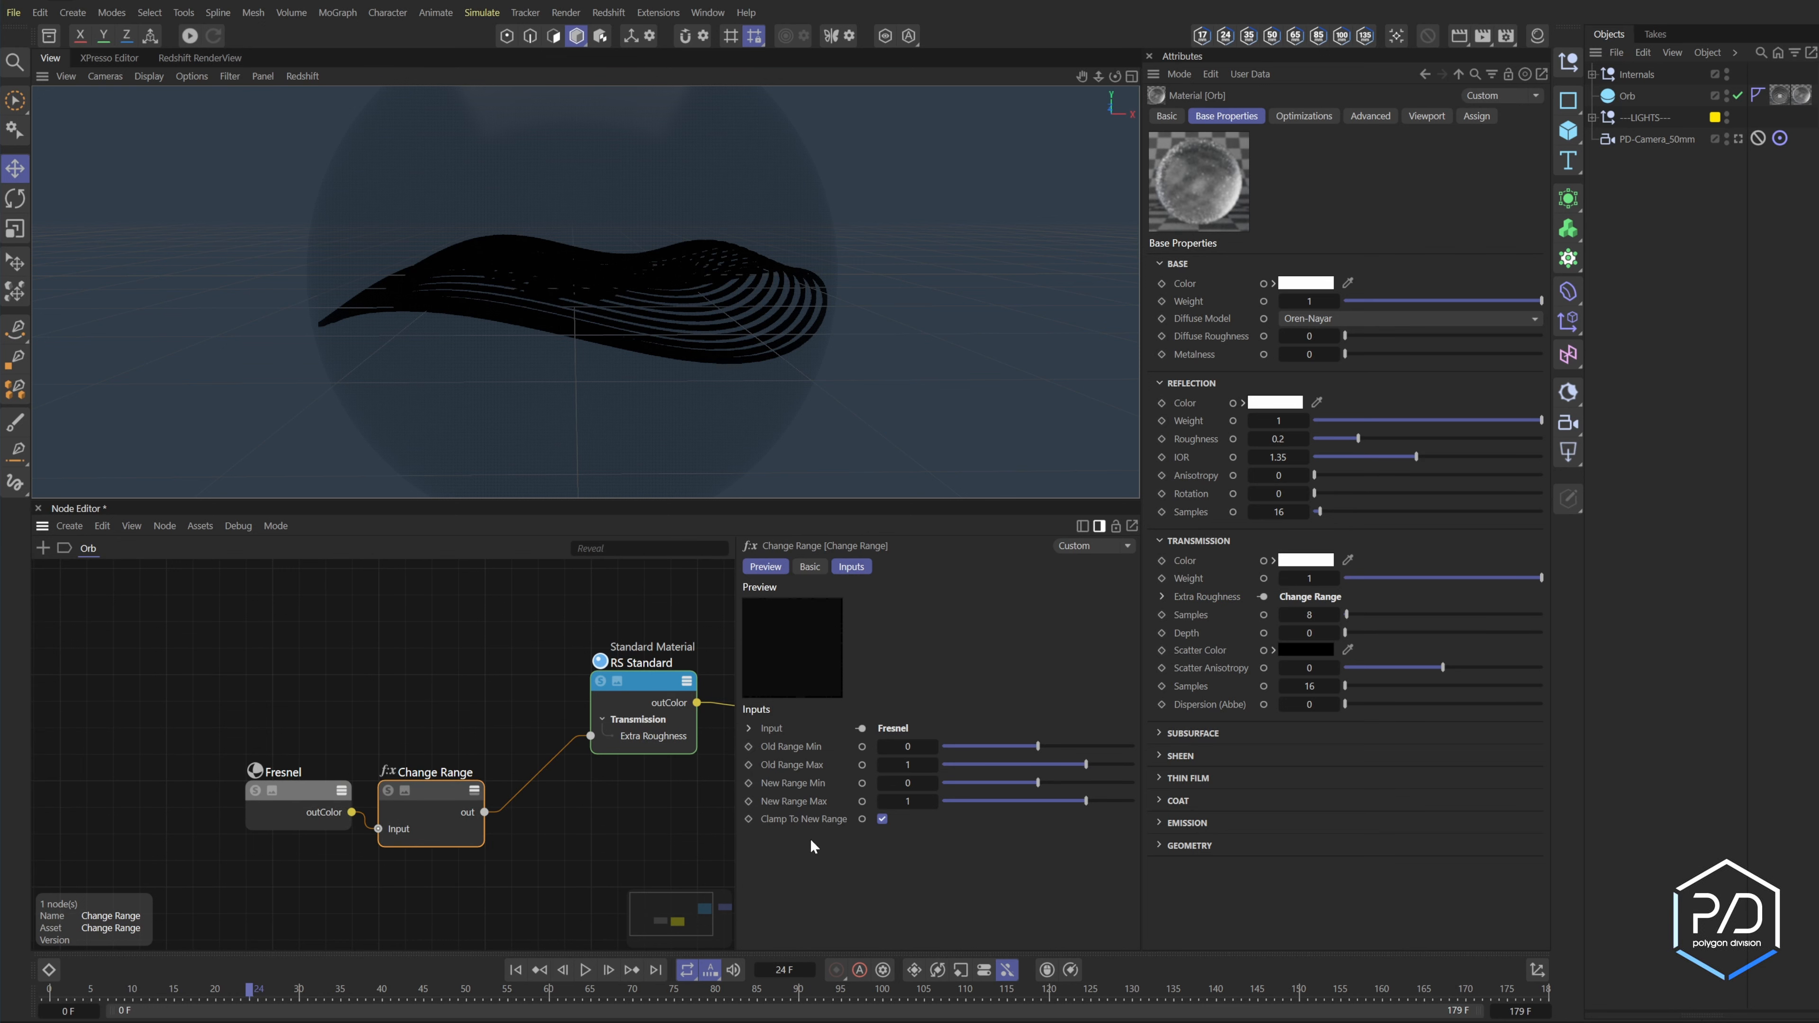
pyautogui.click(909, 801)
pyautogui.press('Return')
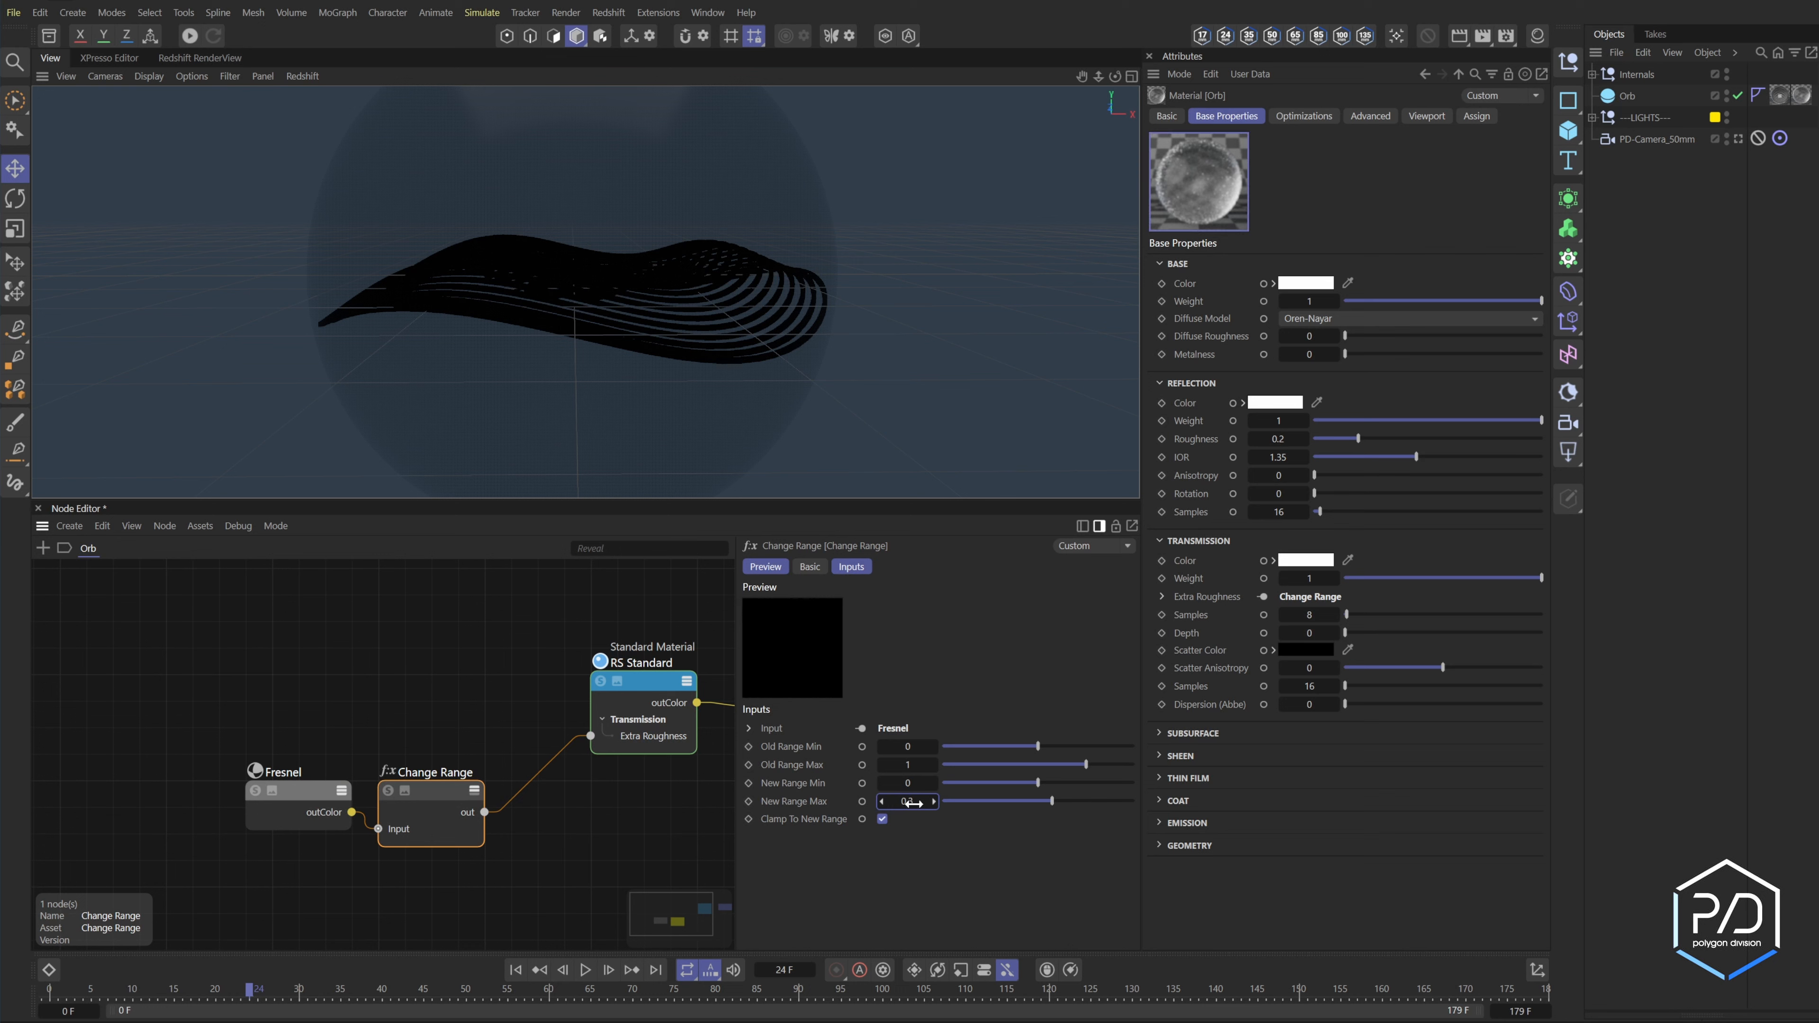
# - Solo the Fresnel node and start the Redshift viewport preview to show its falloff on the orb
pyautogui.click(328, 802)
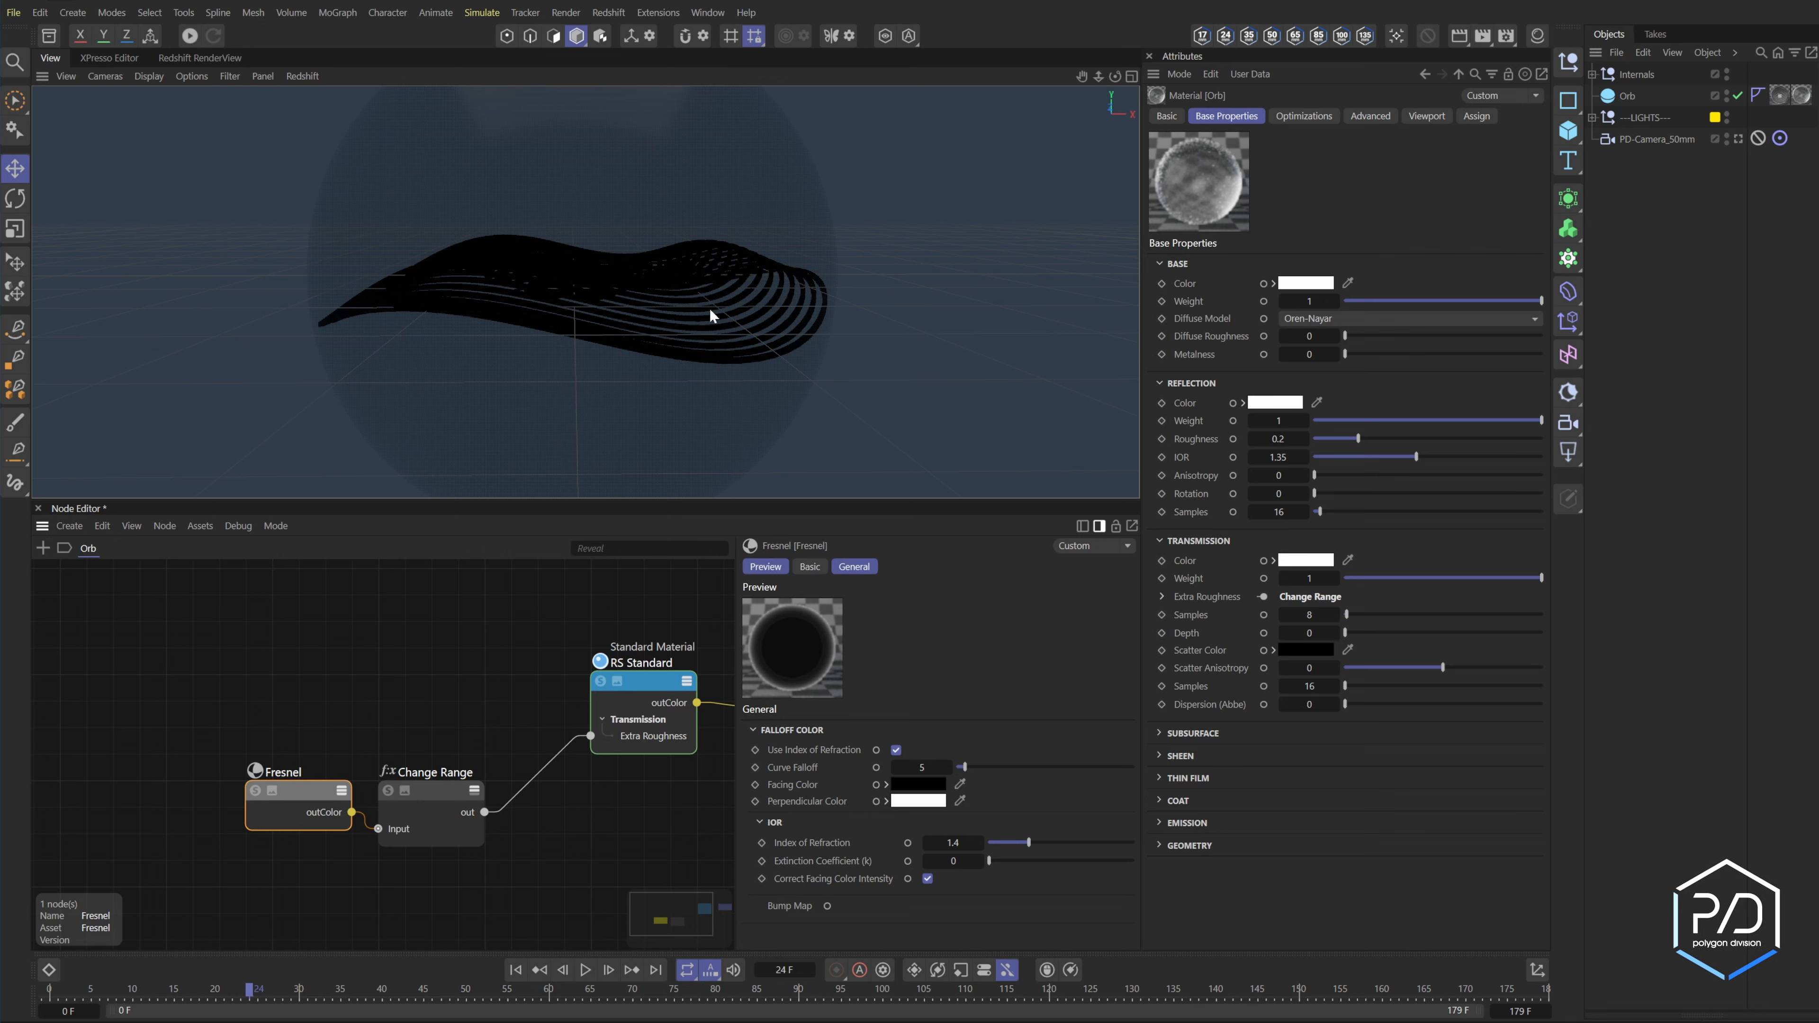
pyautogui.click(255, 790)
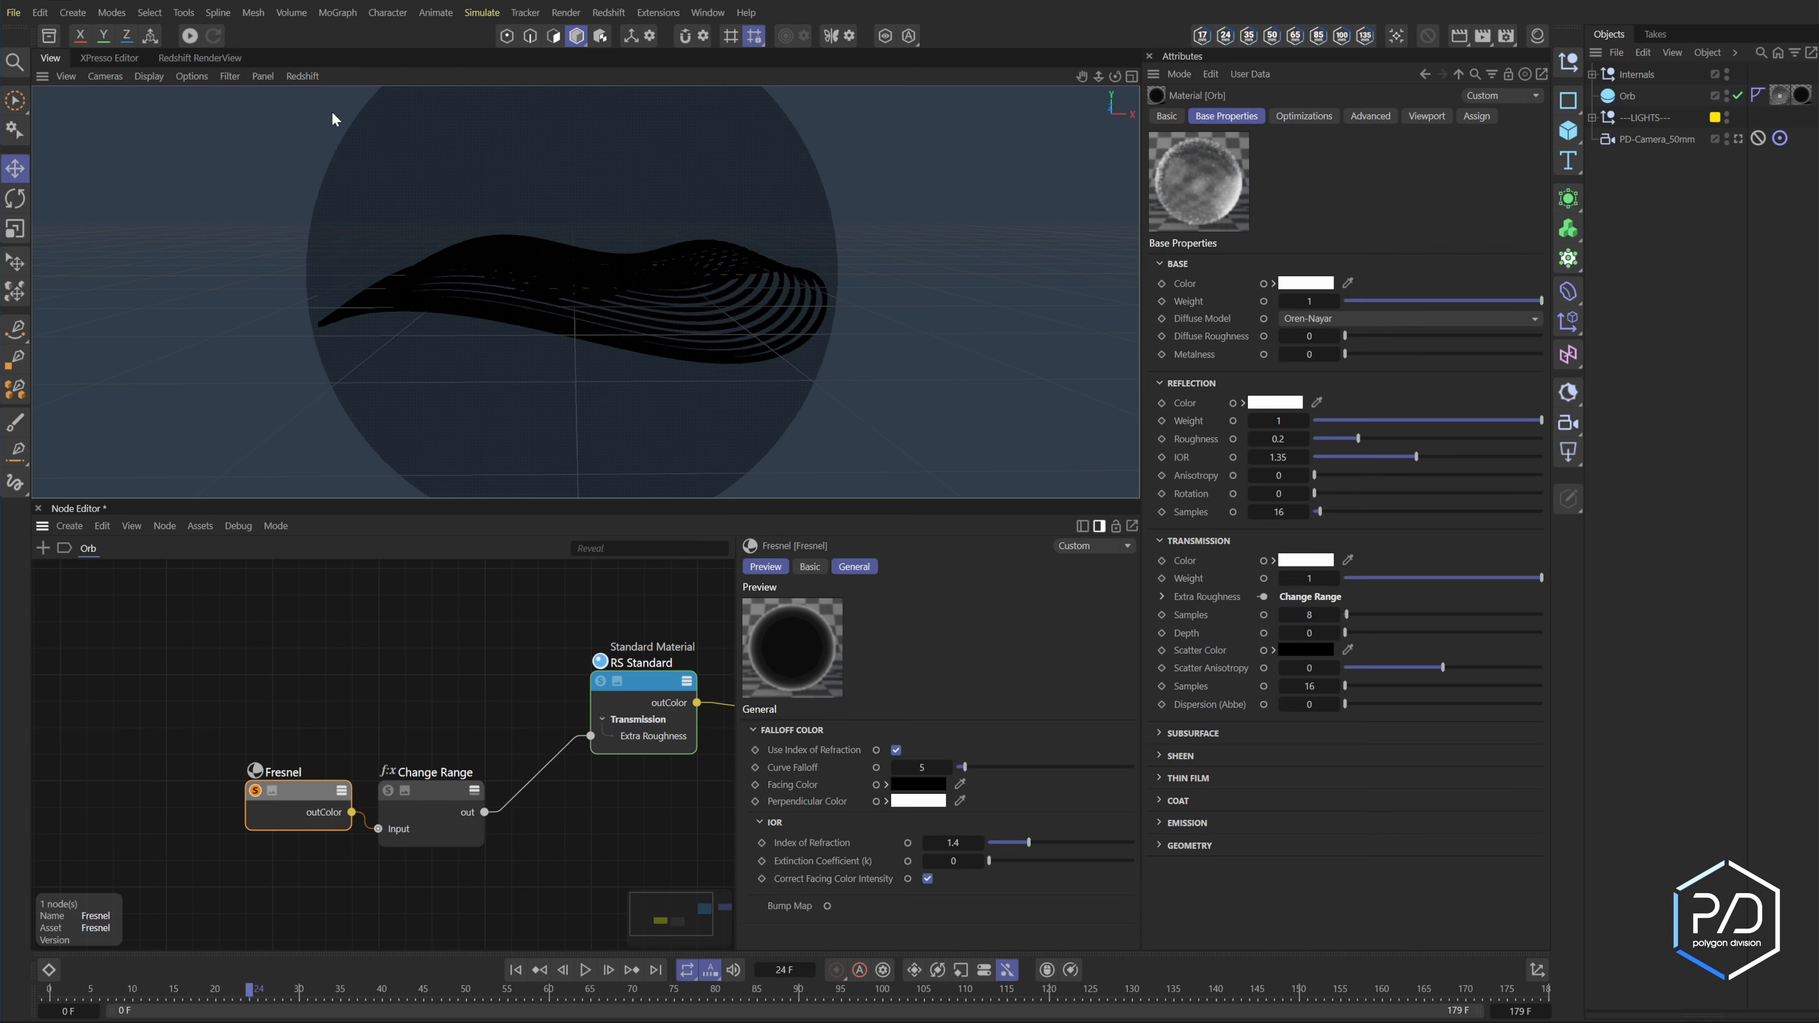
pyautogui.click(190, 35)
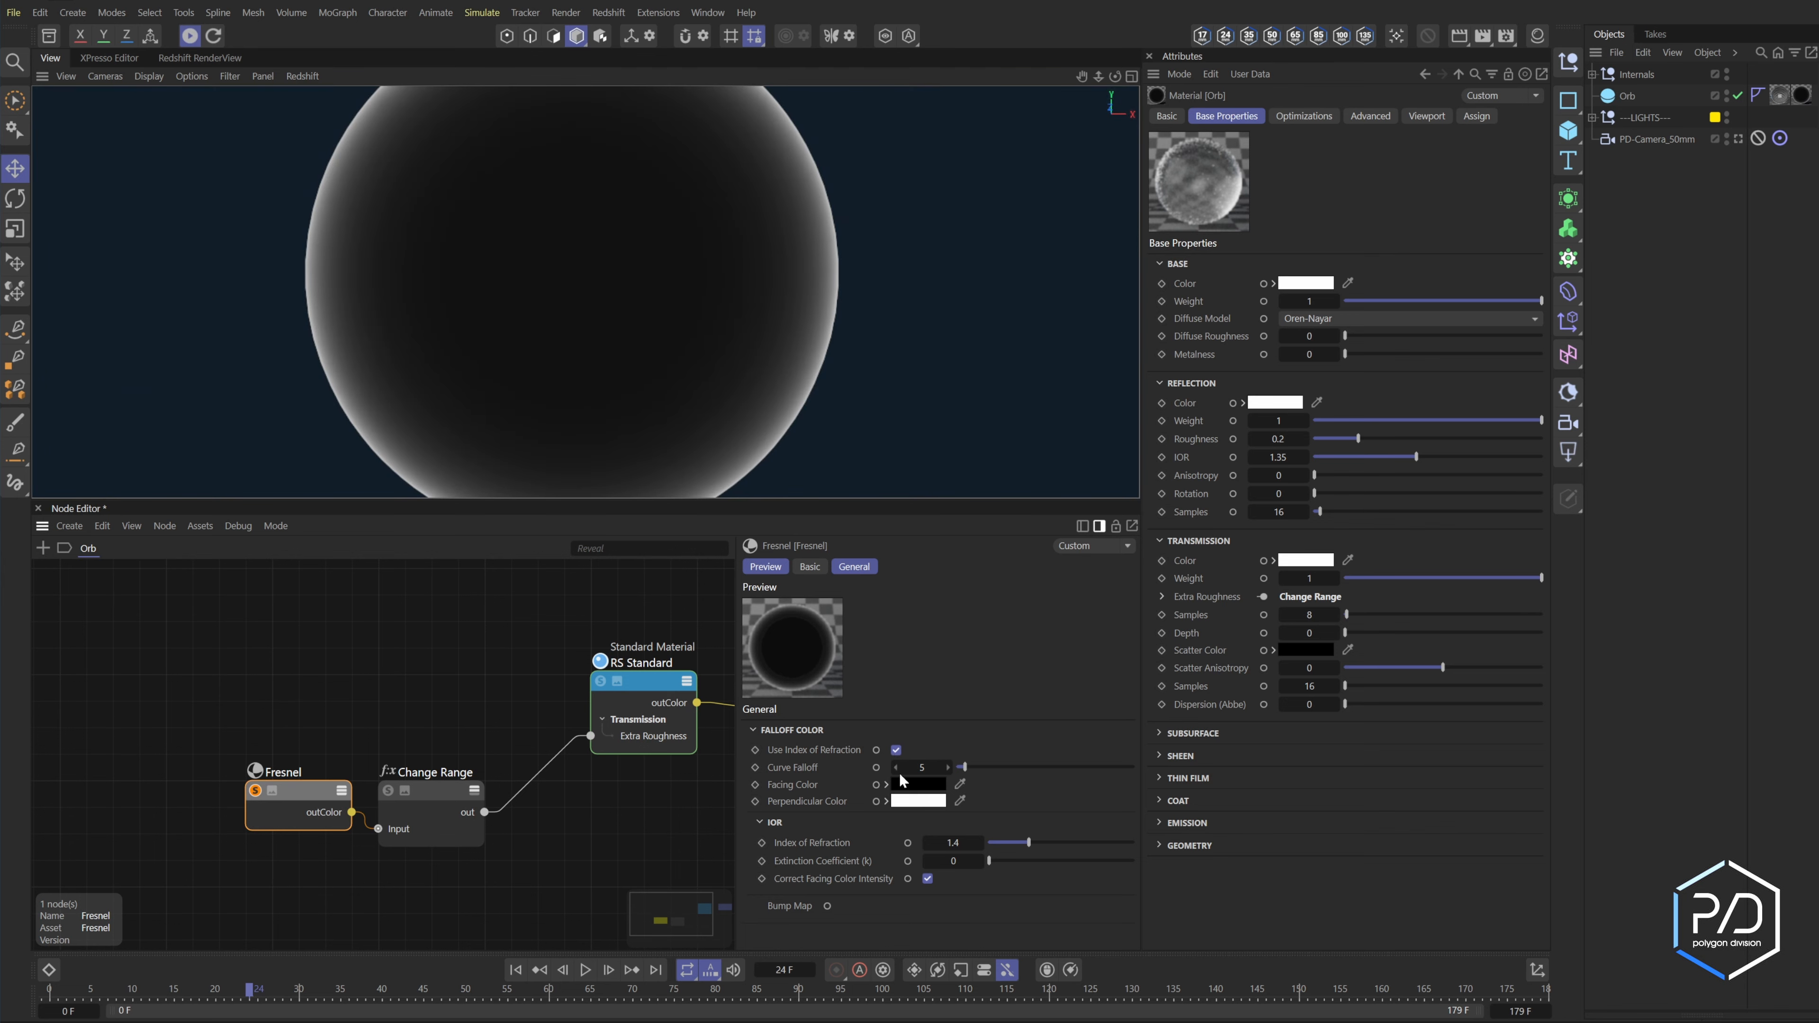
# - Disable the Fresnel node's Use Index of Refraction and set its Curve Falloff to 2.5
pyautogui.click(896, 750)
pyautogui.doubleClick(921, 767)
pyautogui.write('2')
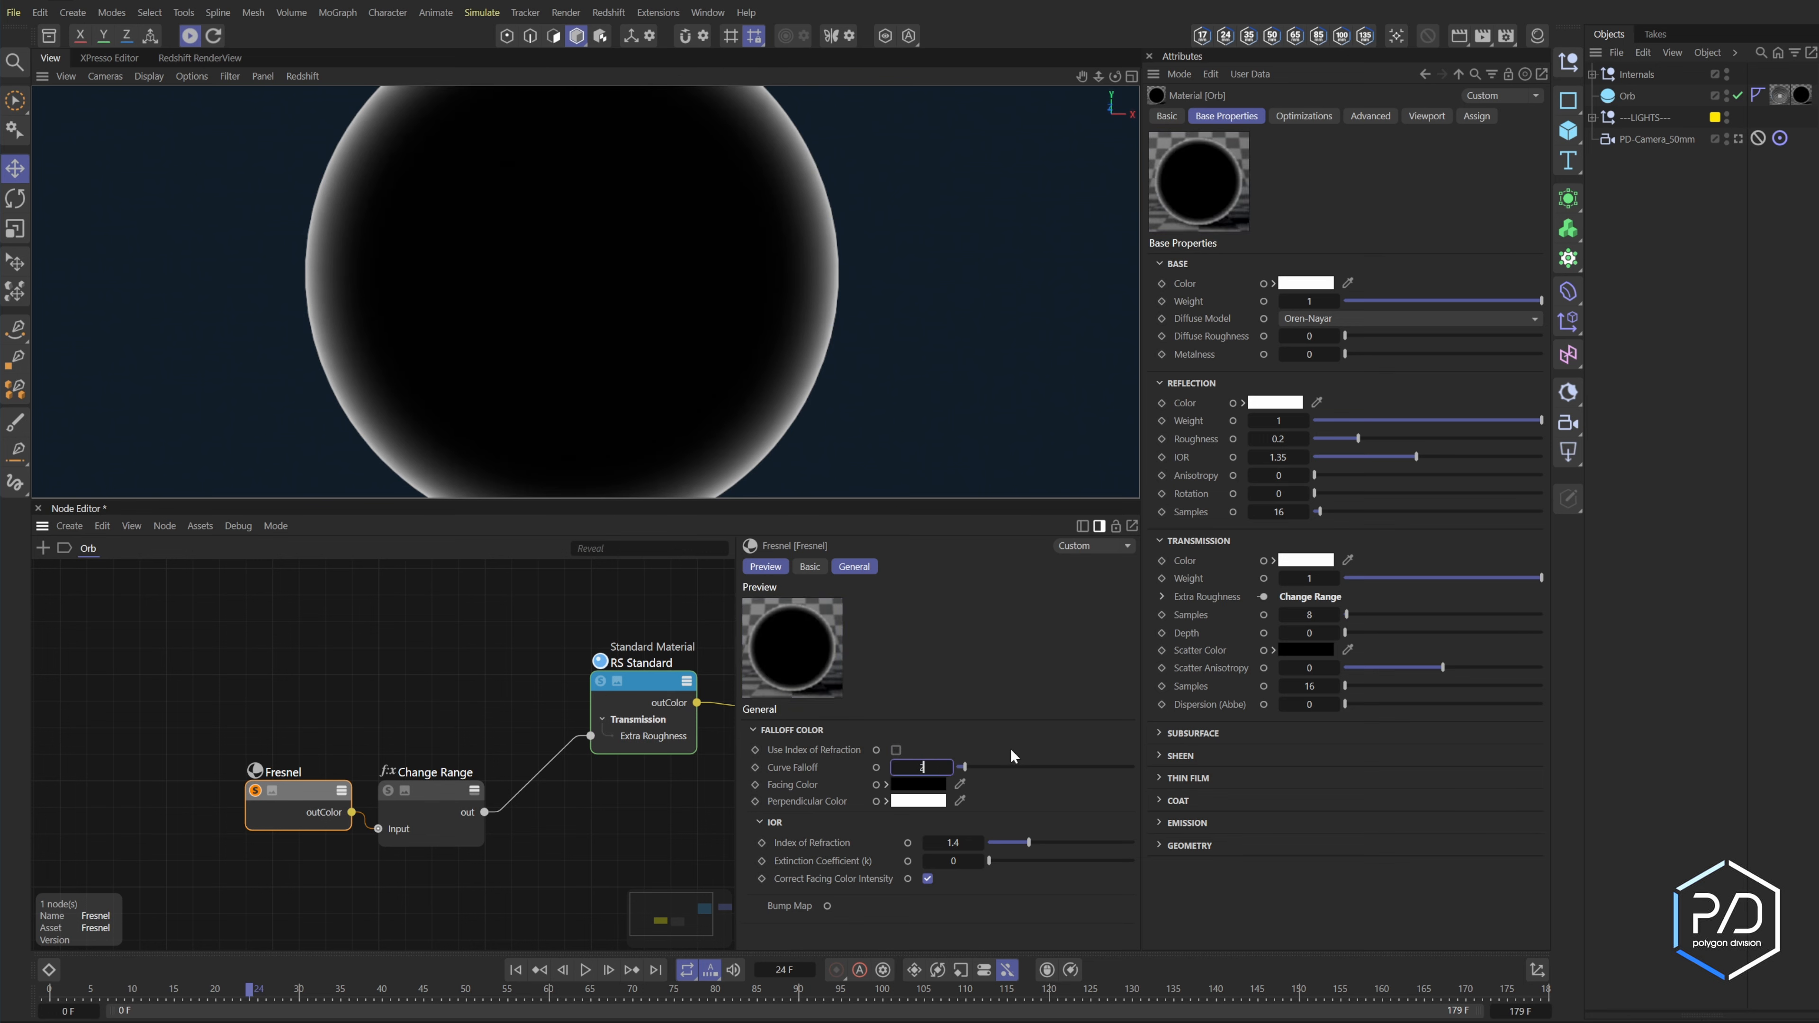
pyautogui.press('Return')
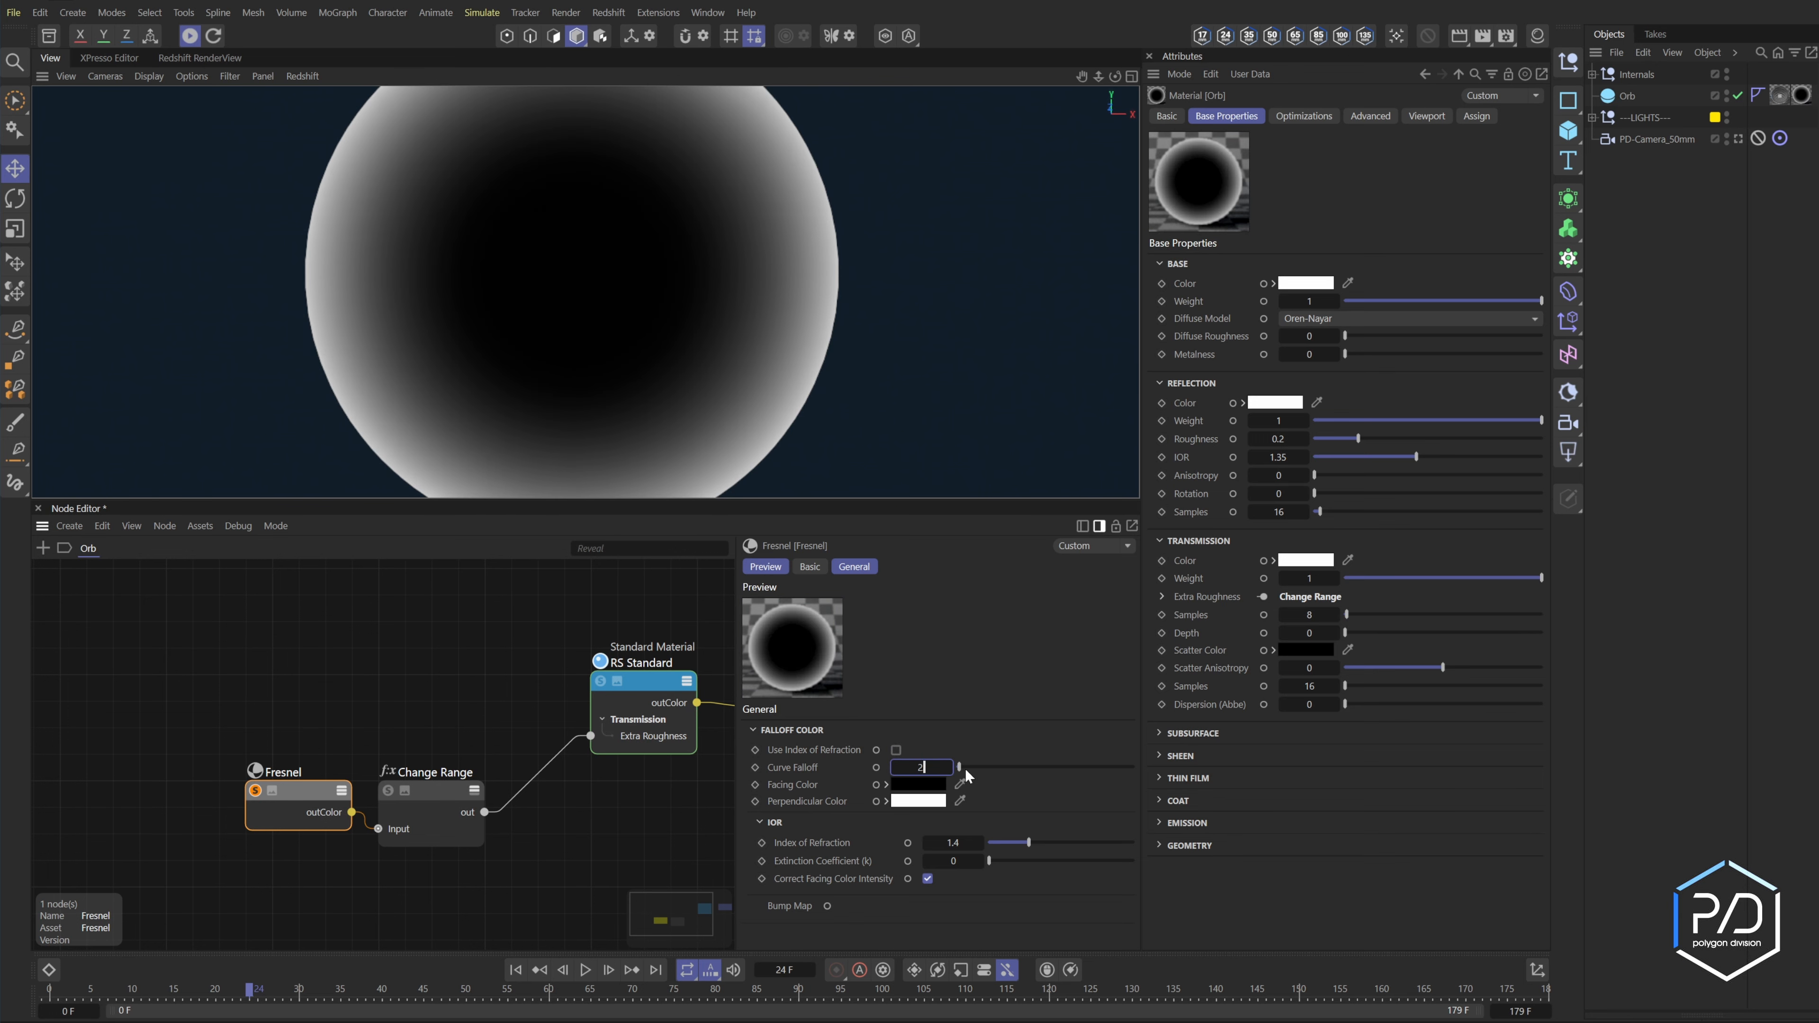
pyautogui.write('.5')
pyautogui.press('Return')
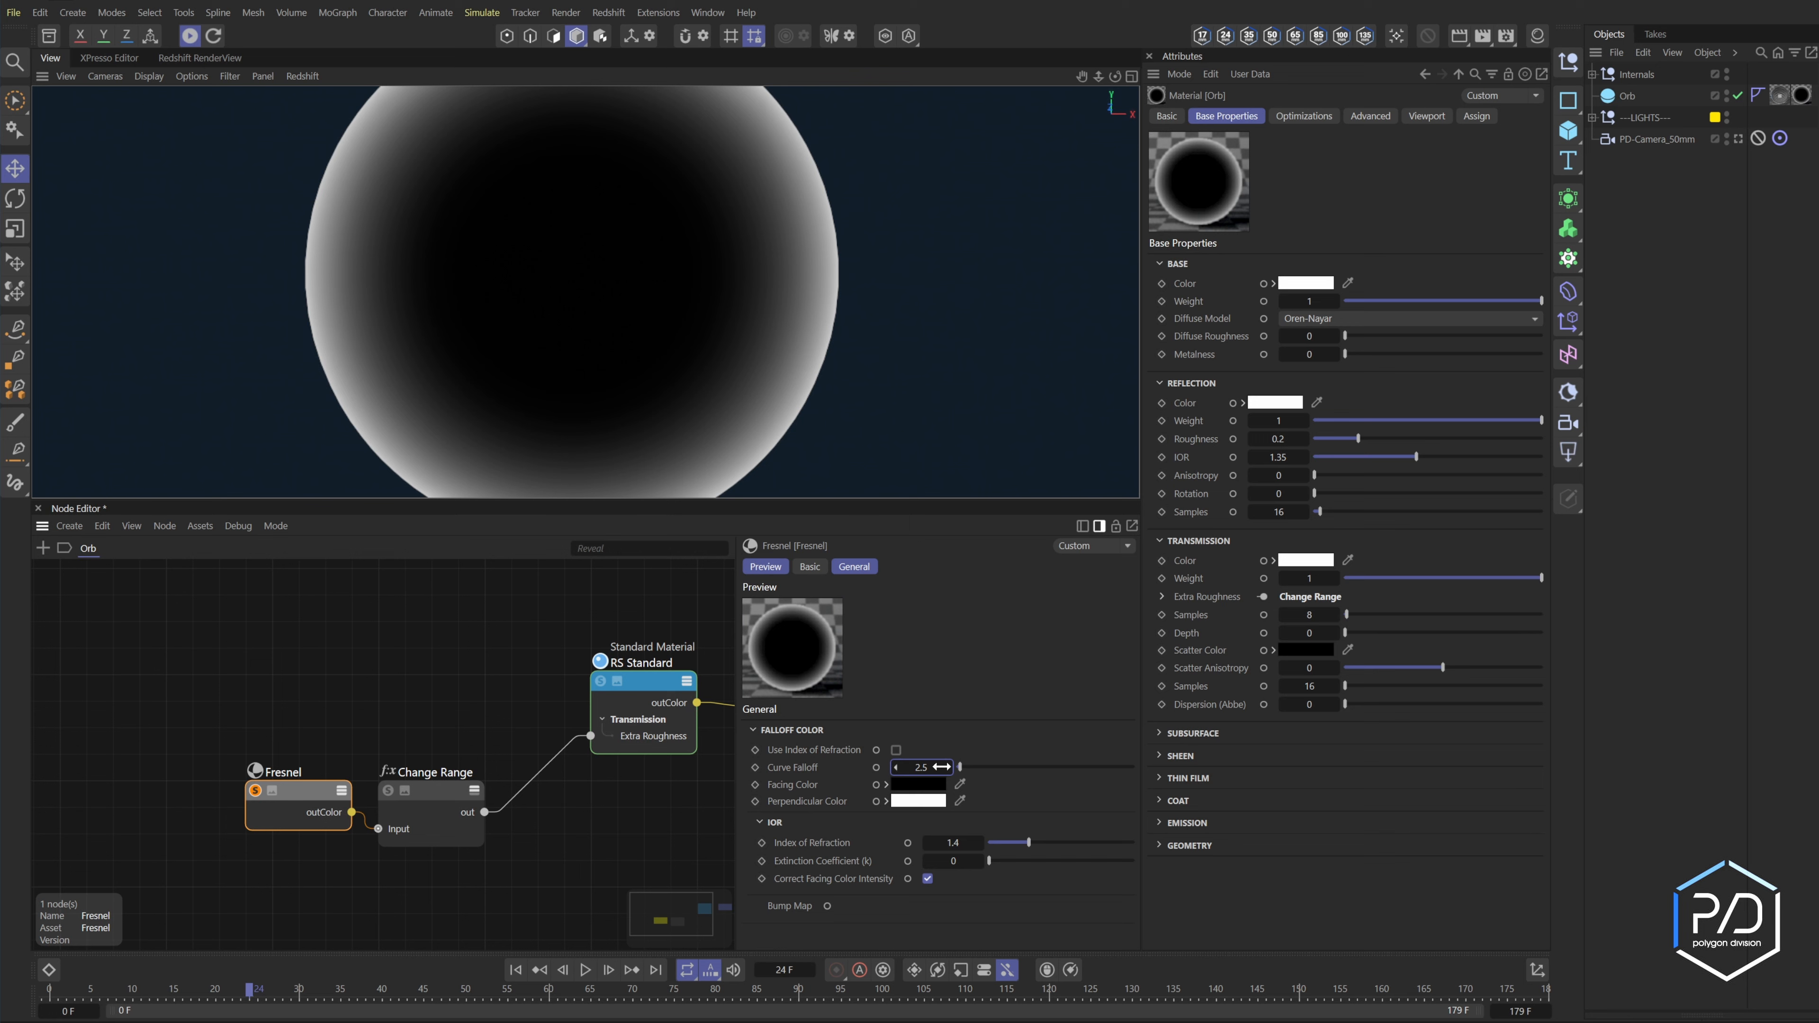
# - Turn off the Fresnel solo view and set the node's Curve Falloff to 1.5
pyautogui.click(256, 790)
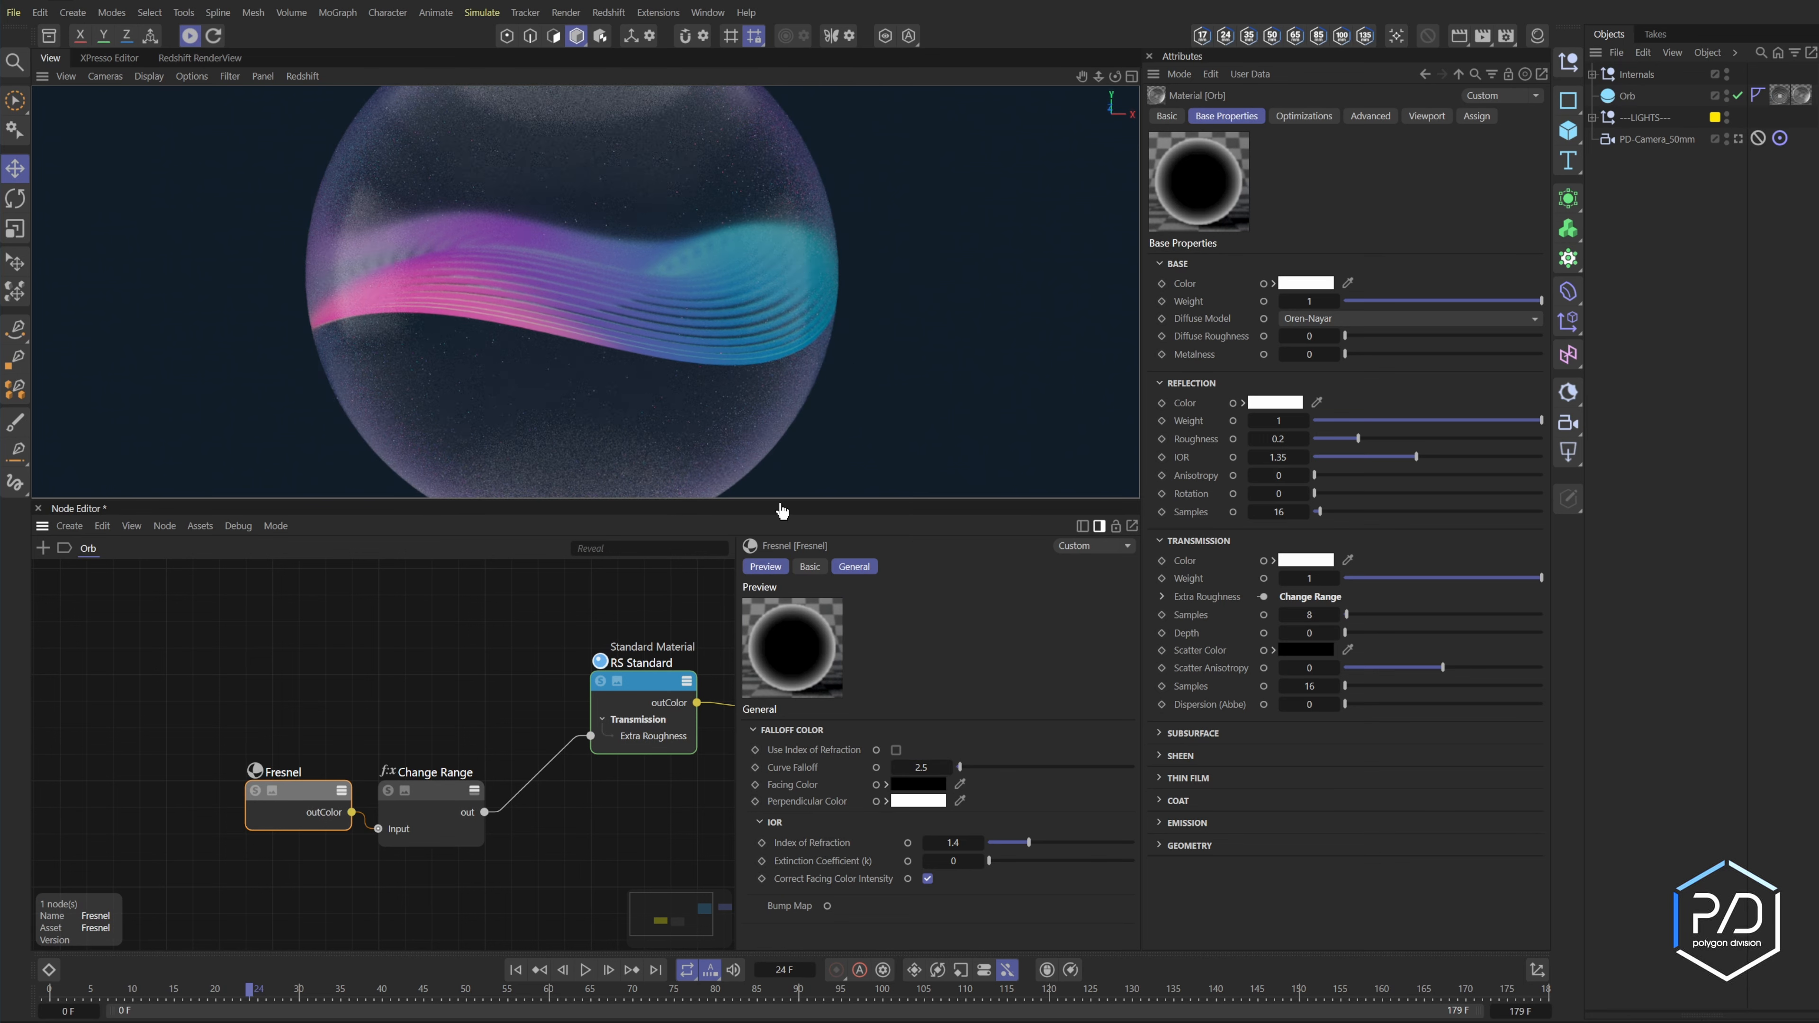
pyautogui.click(951, 769)
pyautogui.write('1.5')
pyautogui.press('Return')
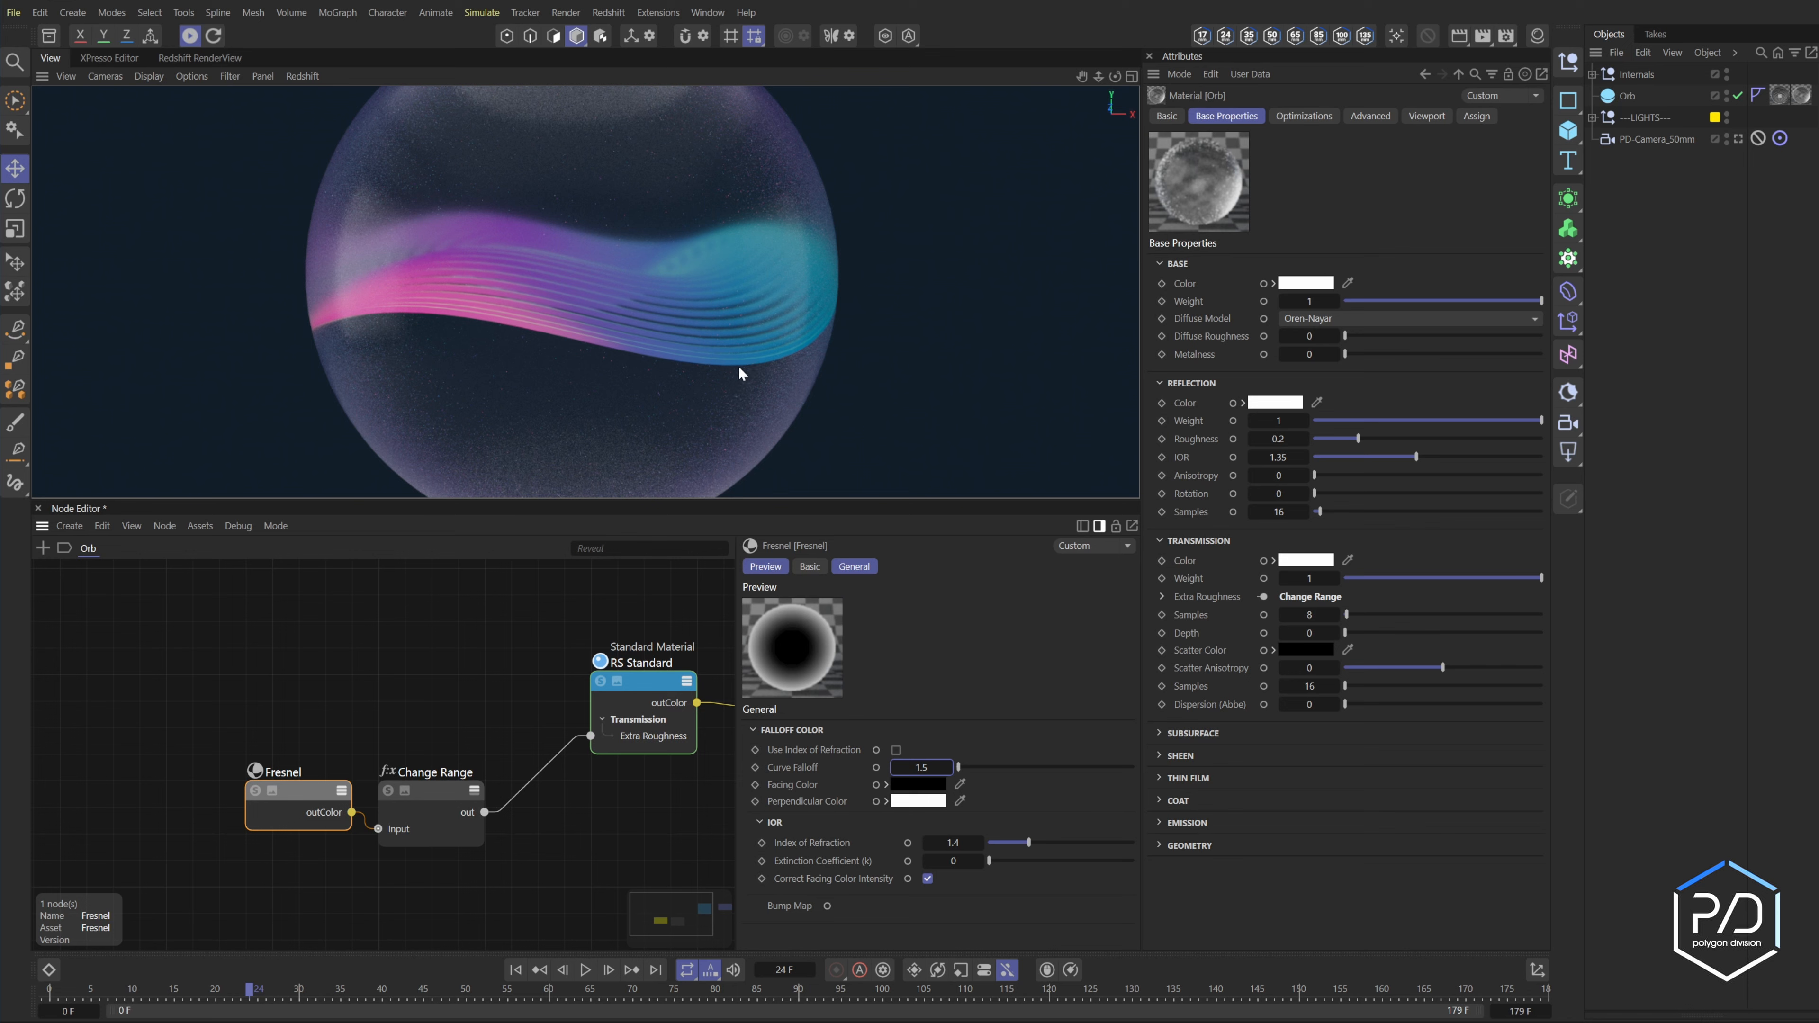
# - Raise the Change Range node's New Range Max to 0.35 for stronger frosting at the orb's edges
pyautogui.click(439, 796)
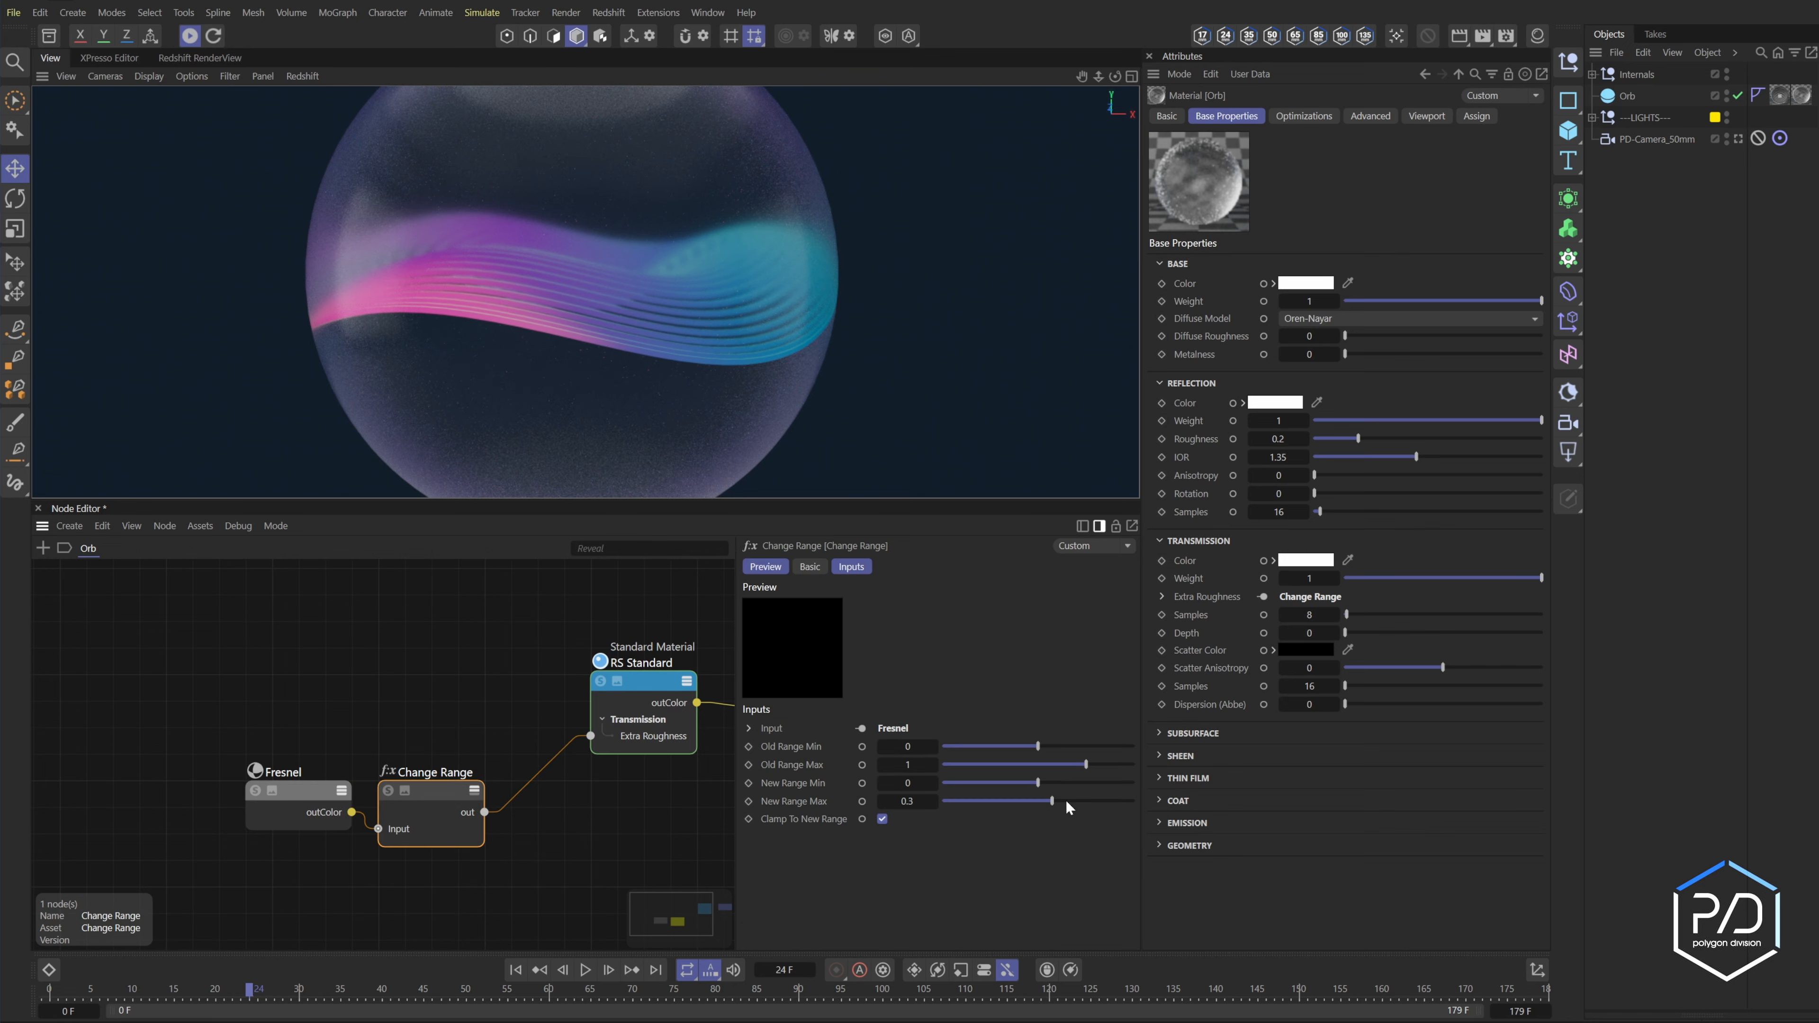
pyautogui.moveTo(1066, 801); pyautogui.dragTo(1082, 801)
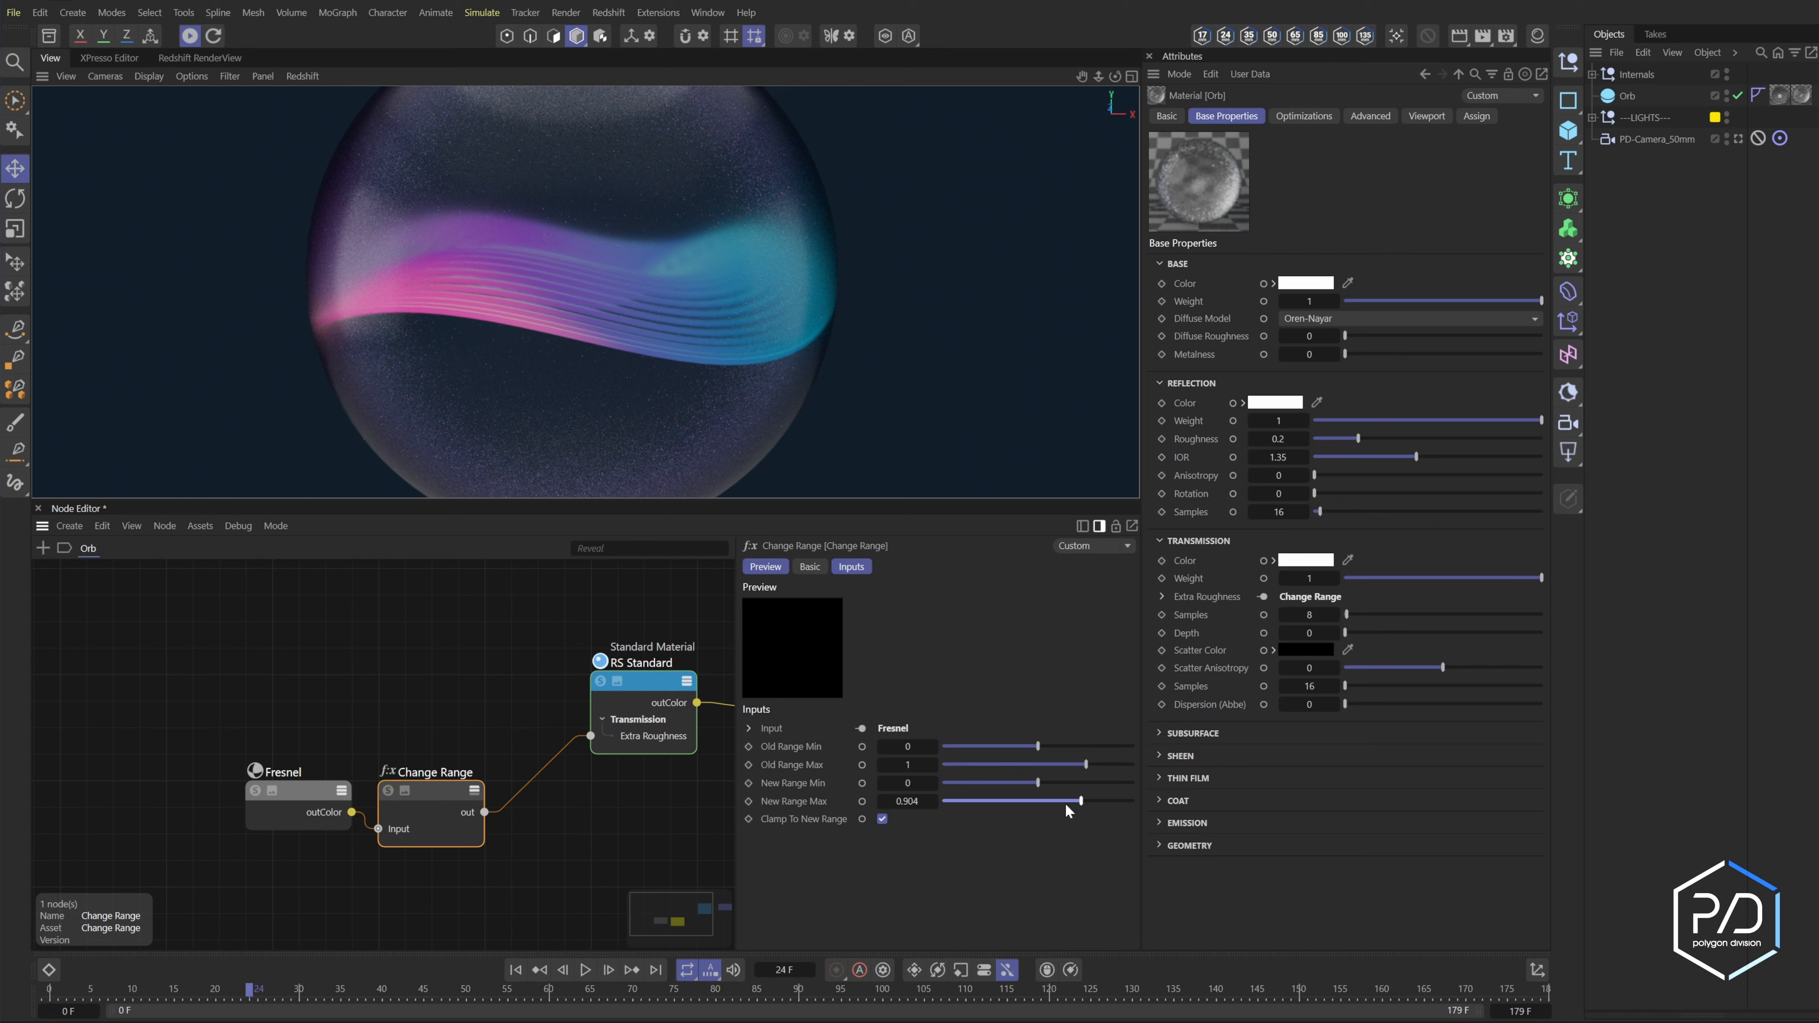
pyautogui.moveTo(1065, 803); pyautogui.dragTo(1053, 801)
pyautogui.moveTo(909, 801); pyautogui.dragTo(912, 801)
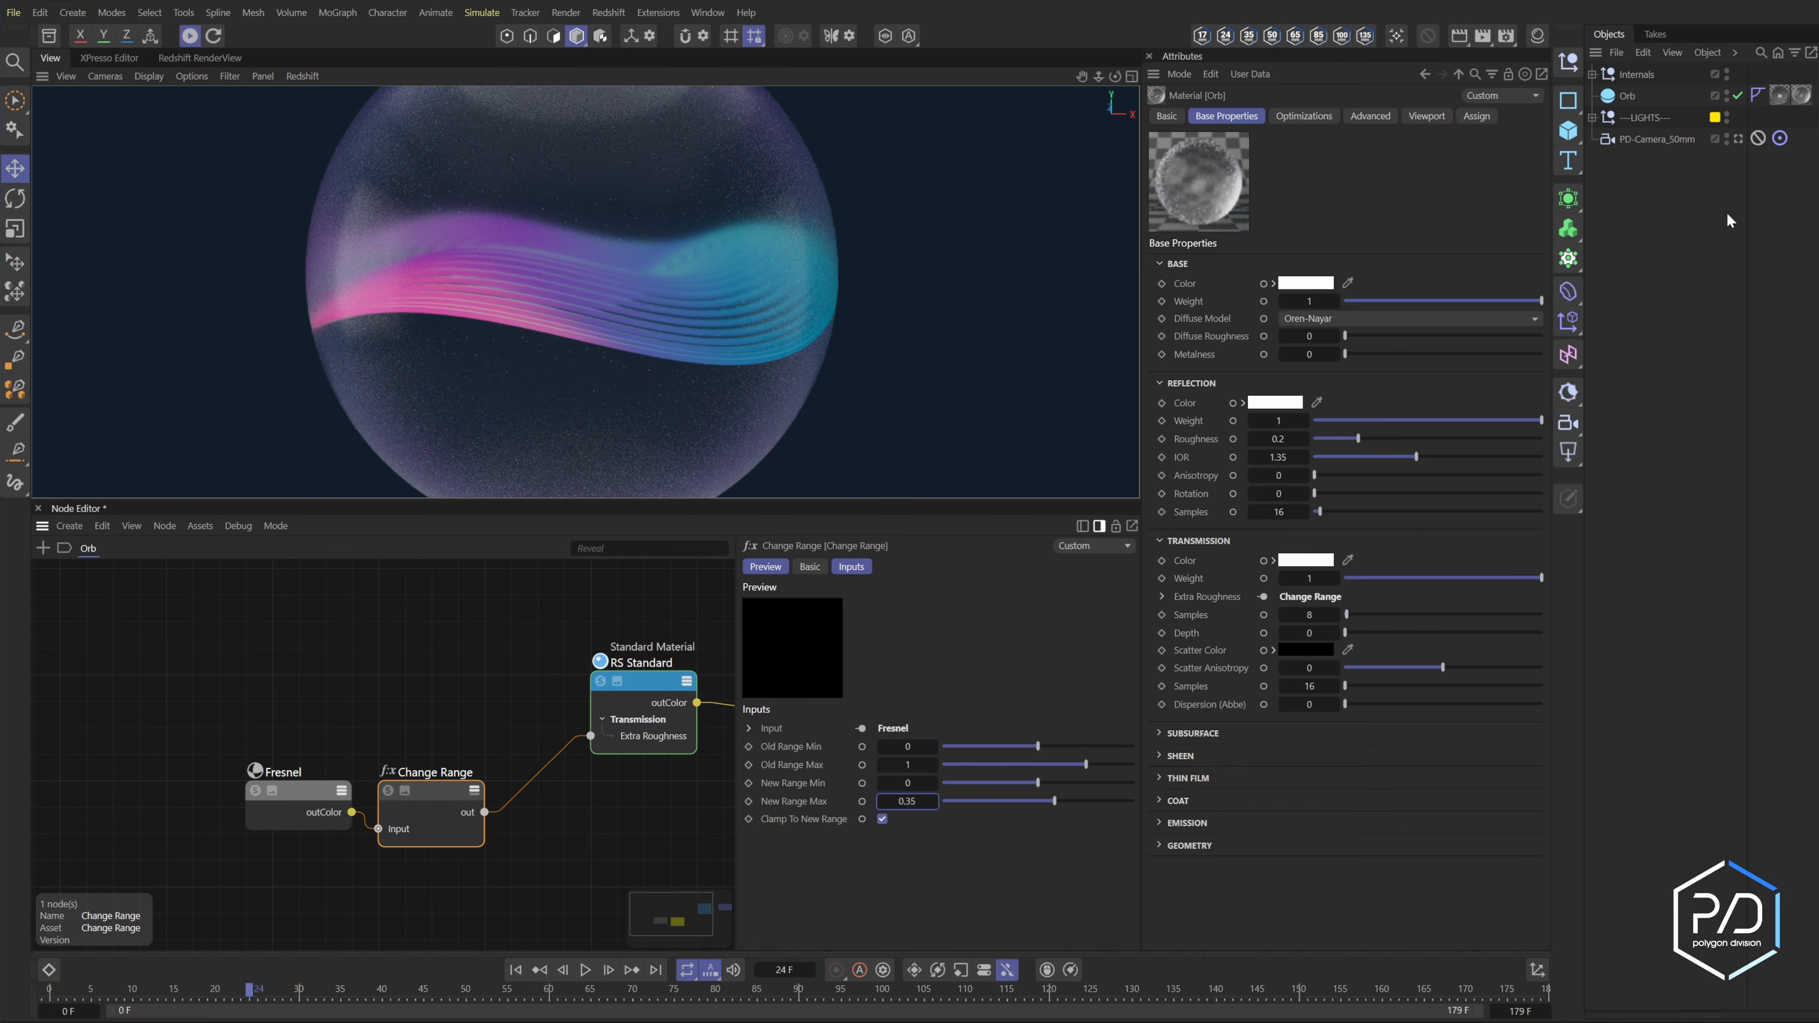
# - Set the Orb material's Reflection Weight to 0 and its Coat Weight to 0.2
pyautogui.scroll(-3, 697, 334)
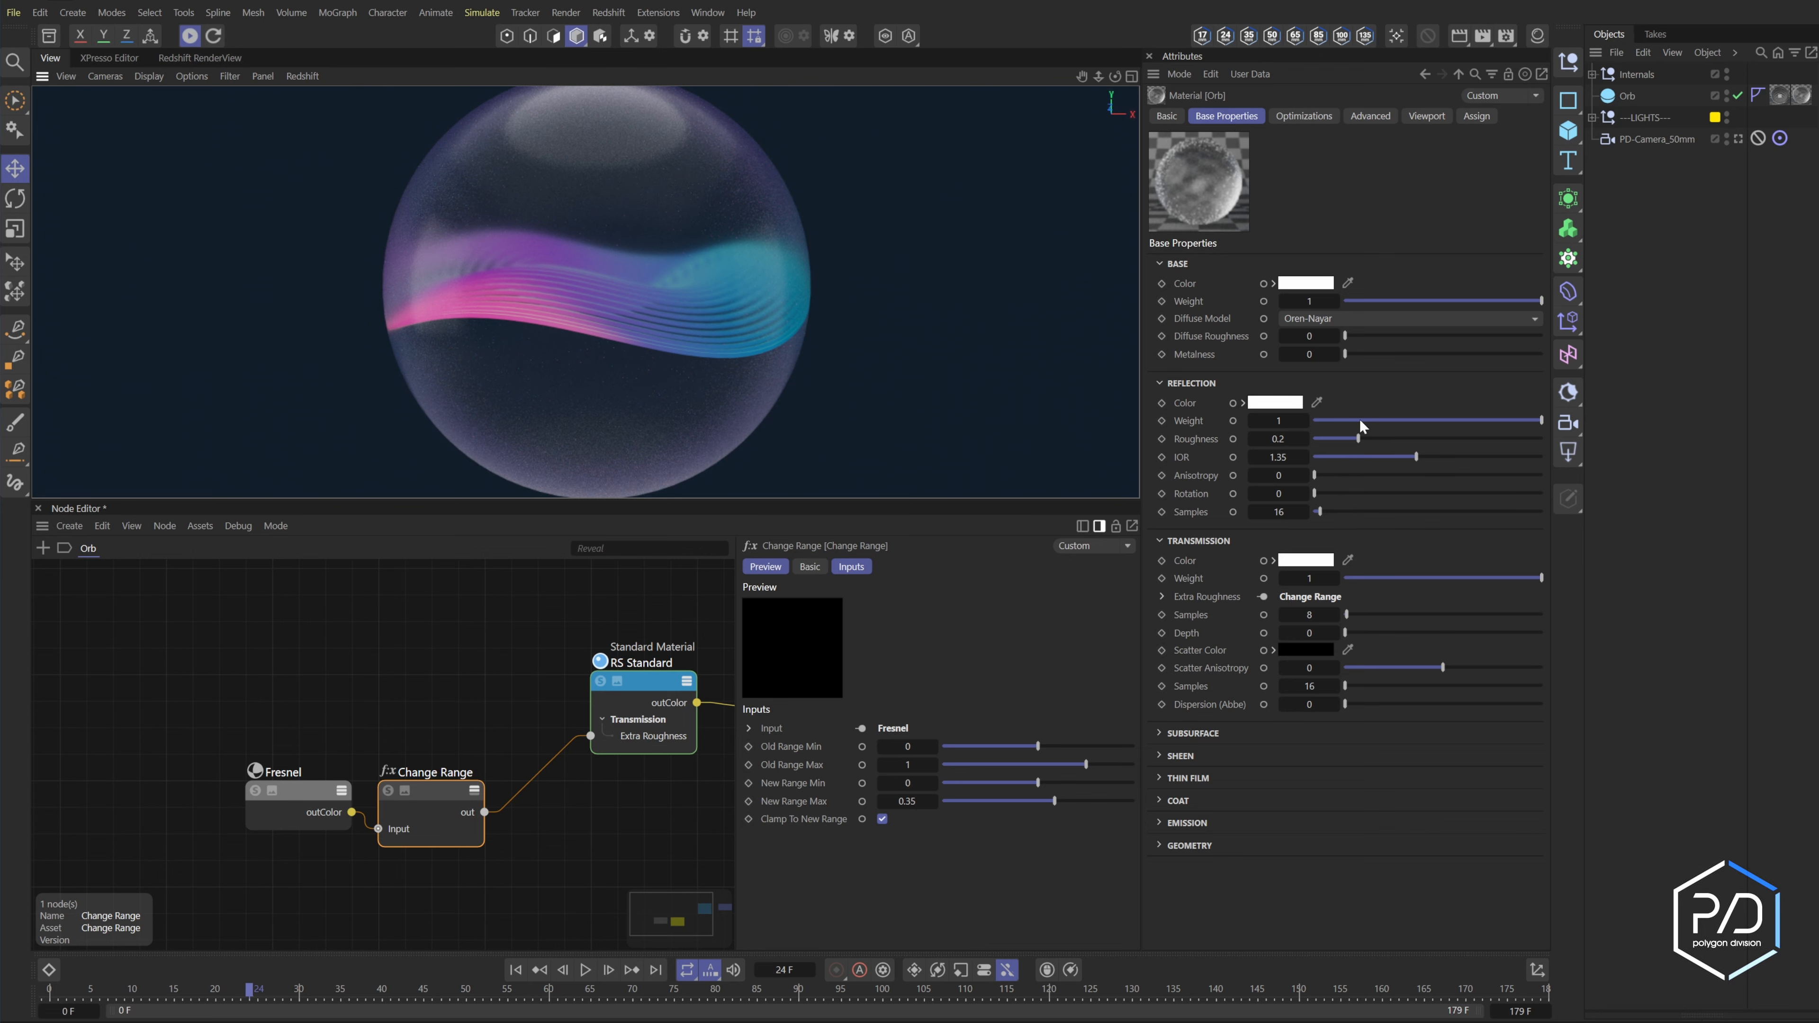
pyautogui.moveTo(1360, 419); pyautogui.dragTo(1309, 426)
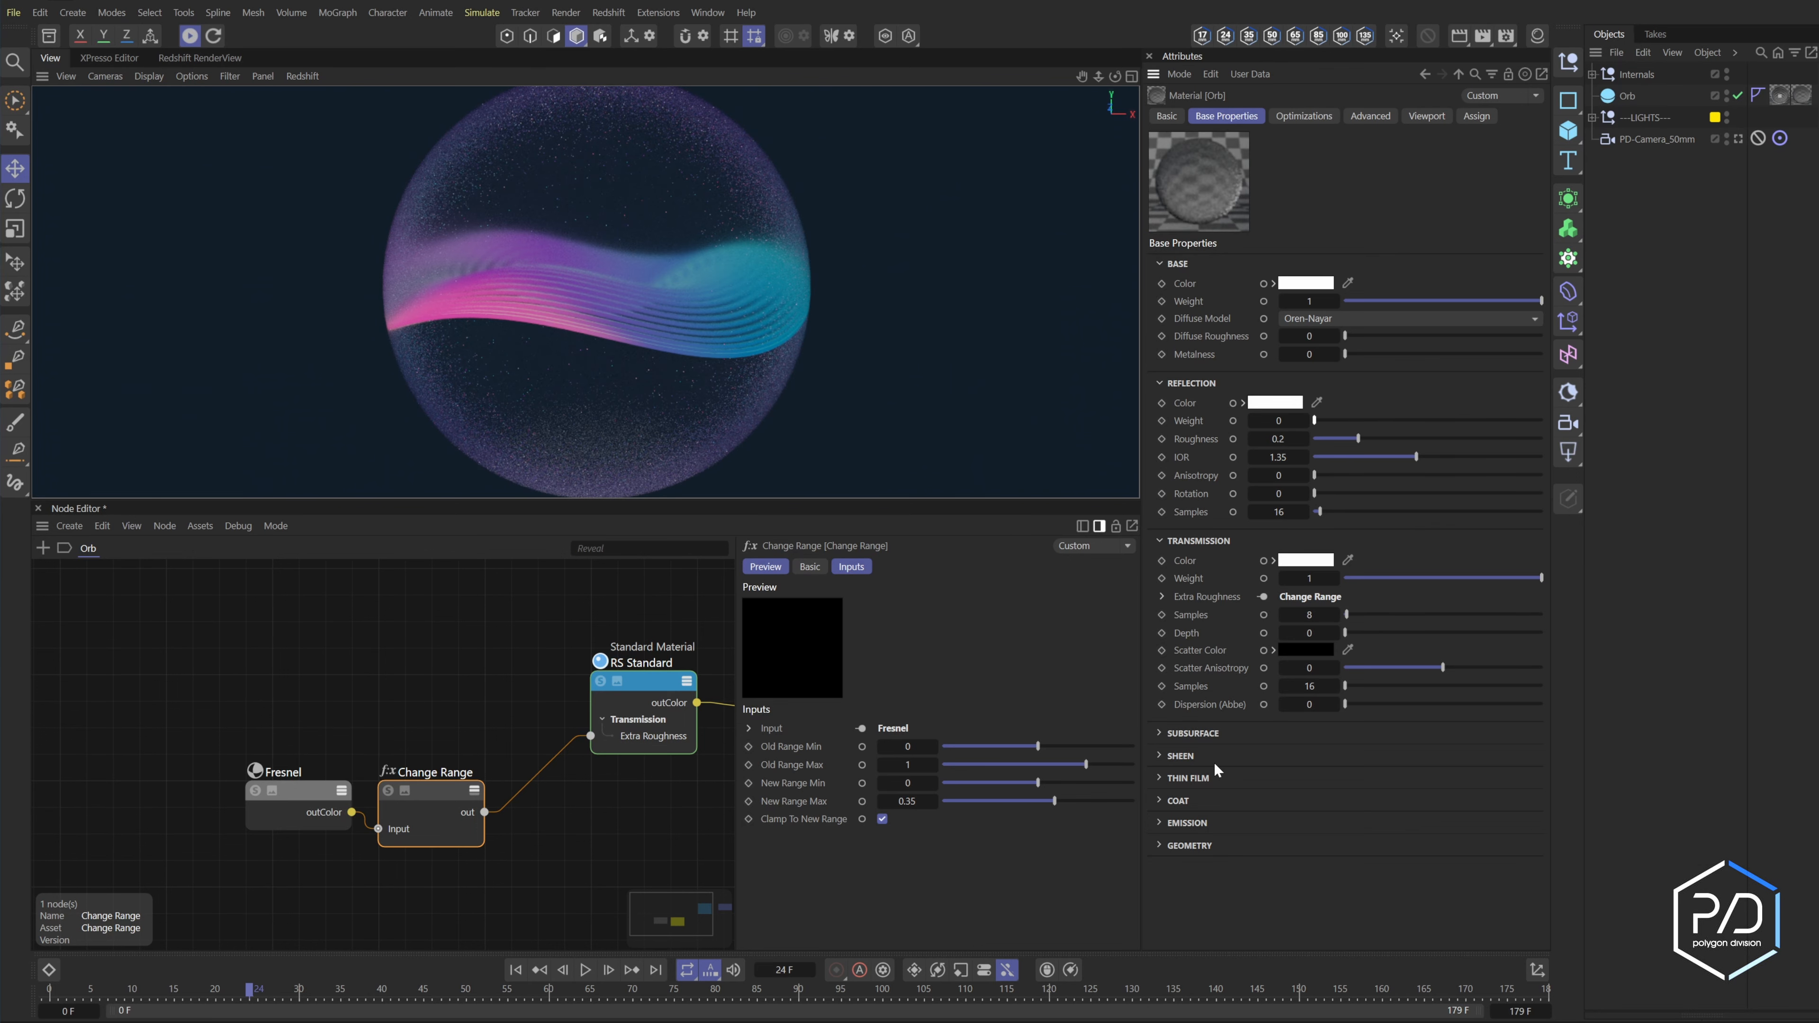
pyautogui.click(1178, 800)
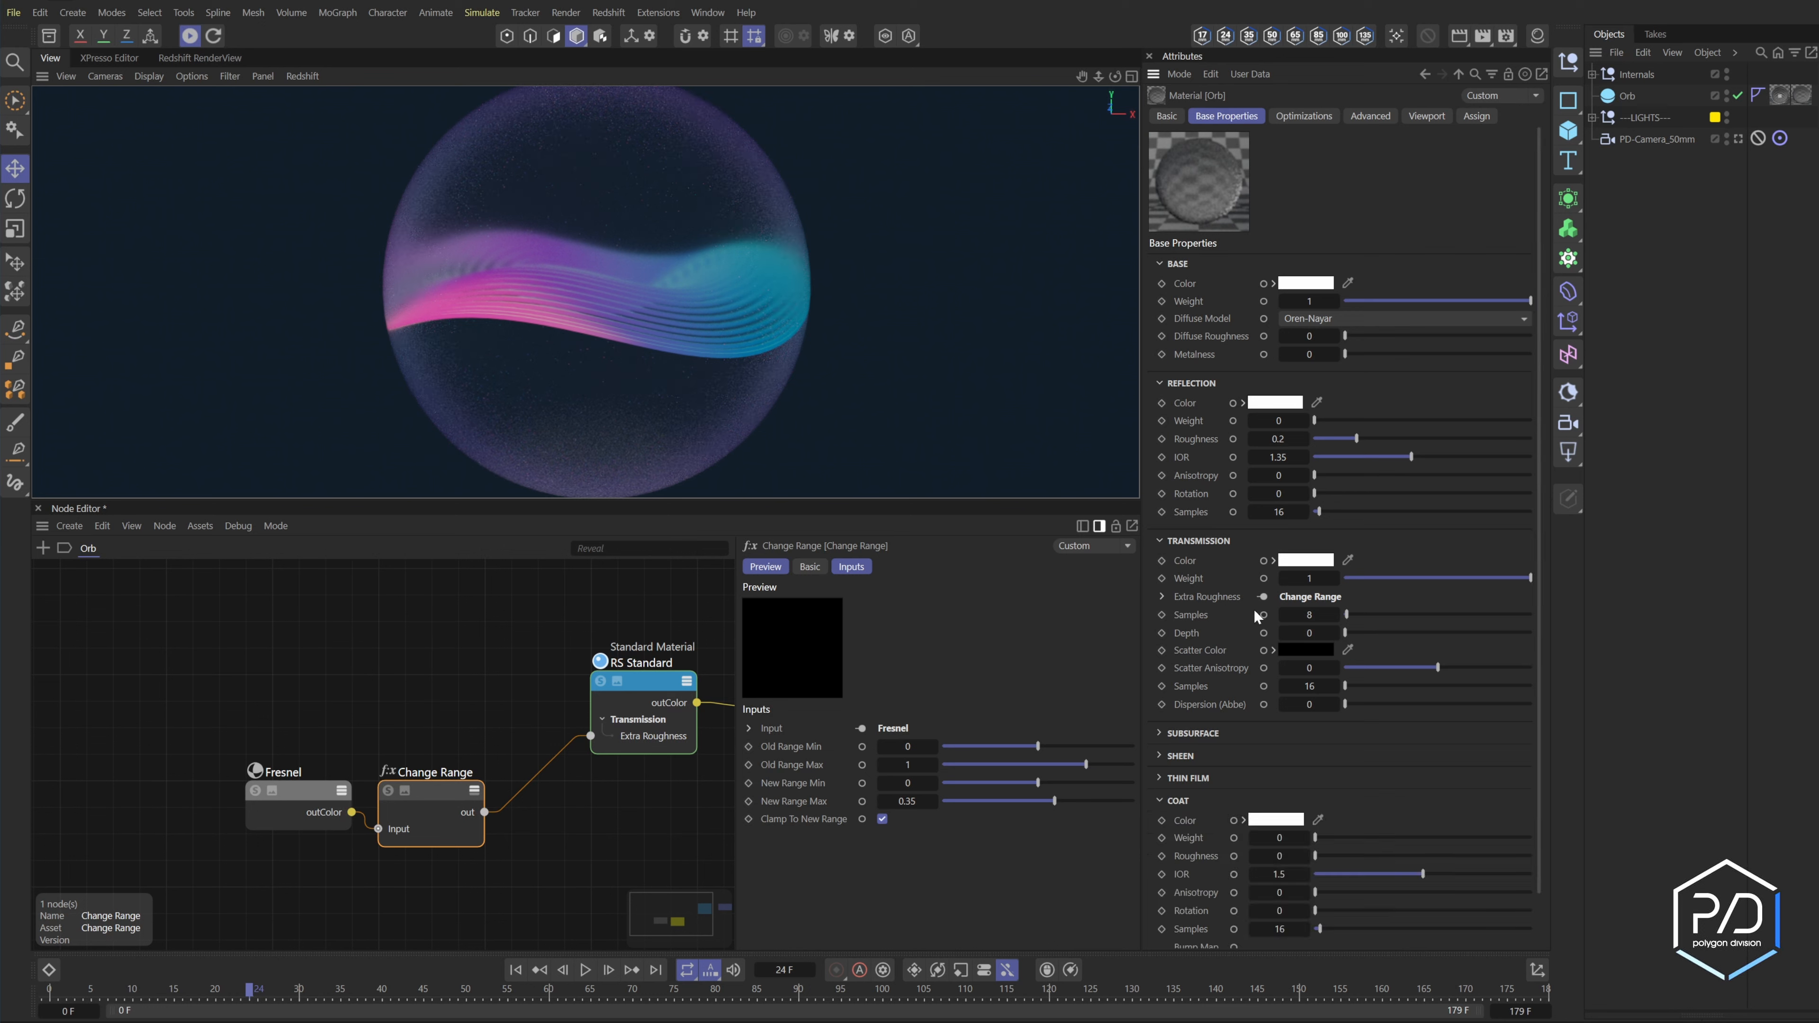
pyautogui.scroll(-2, 1190, 809)
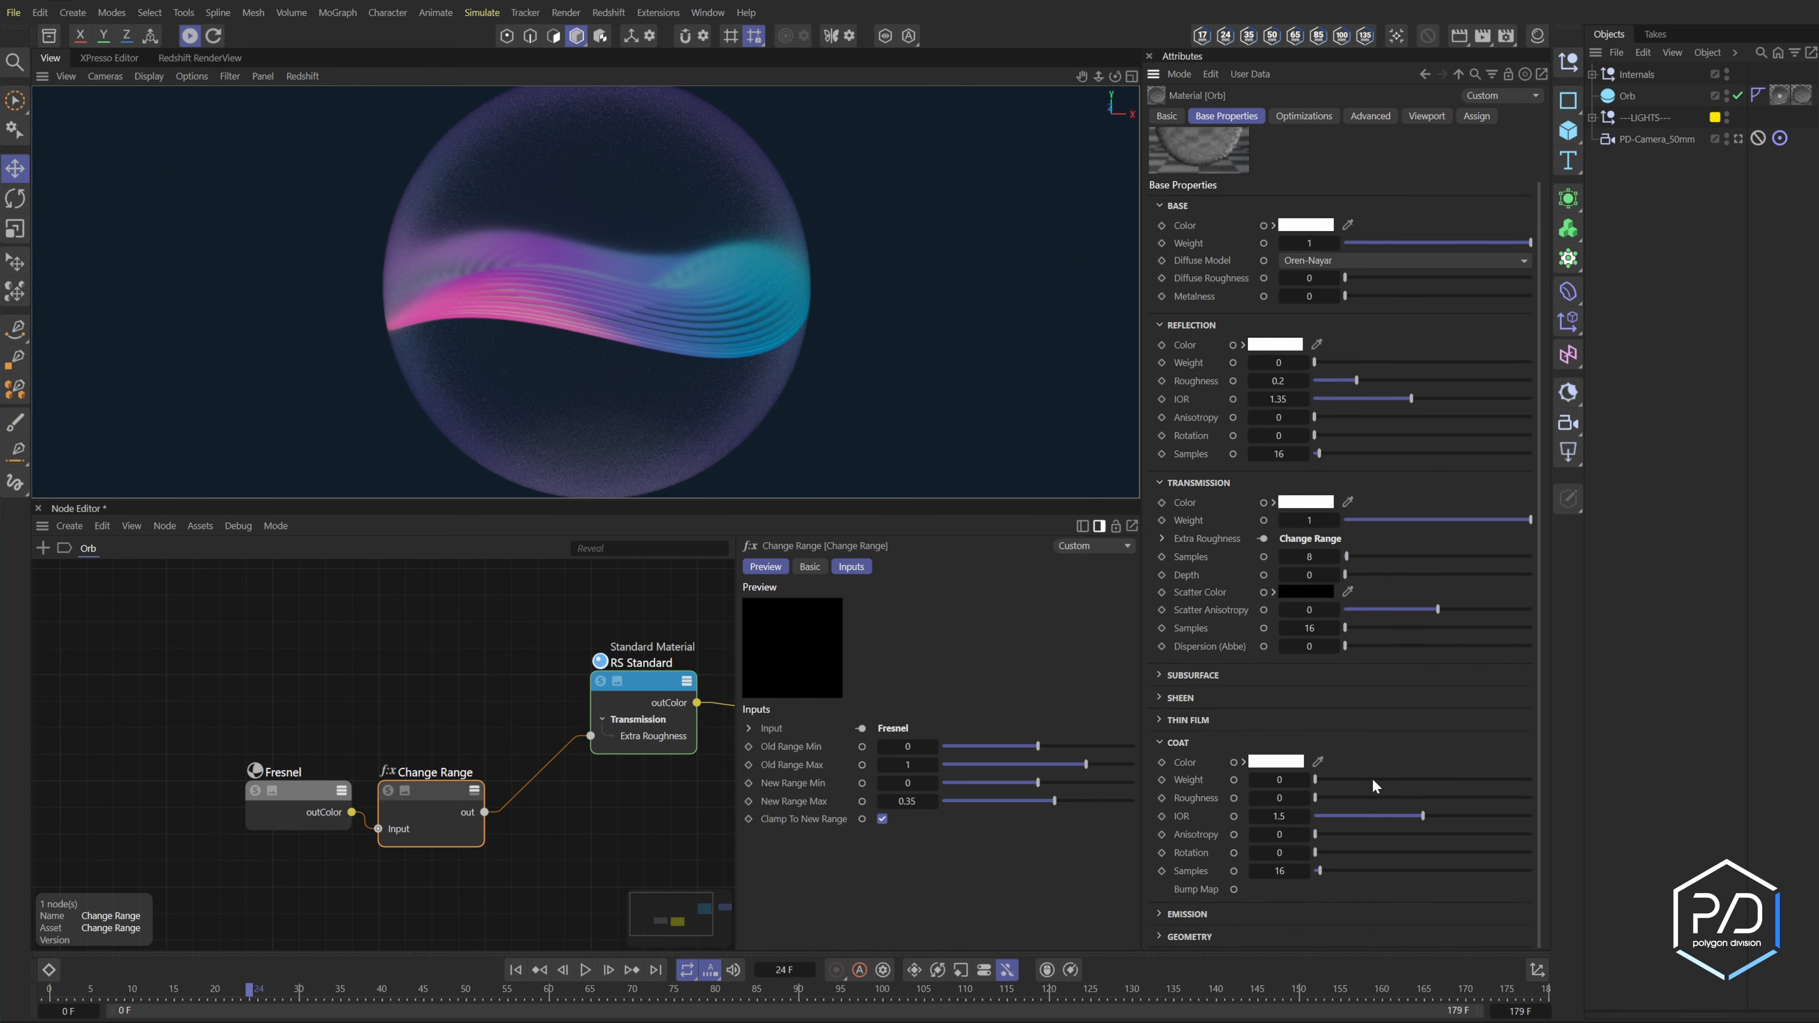
pyautogui.moveTo(1373, 781); pyautogui.dragTo(1358, 771)
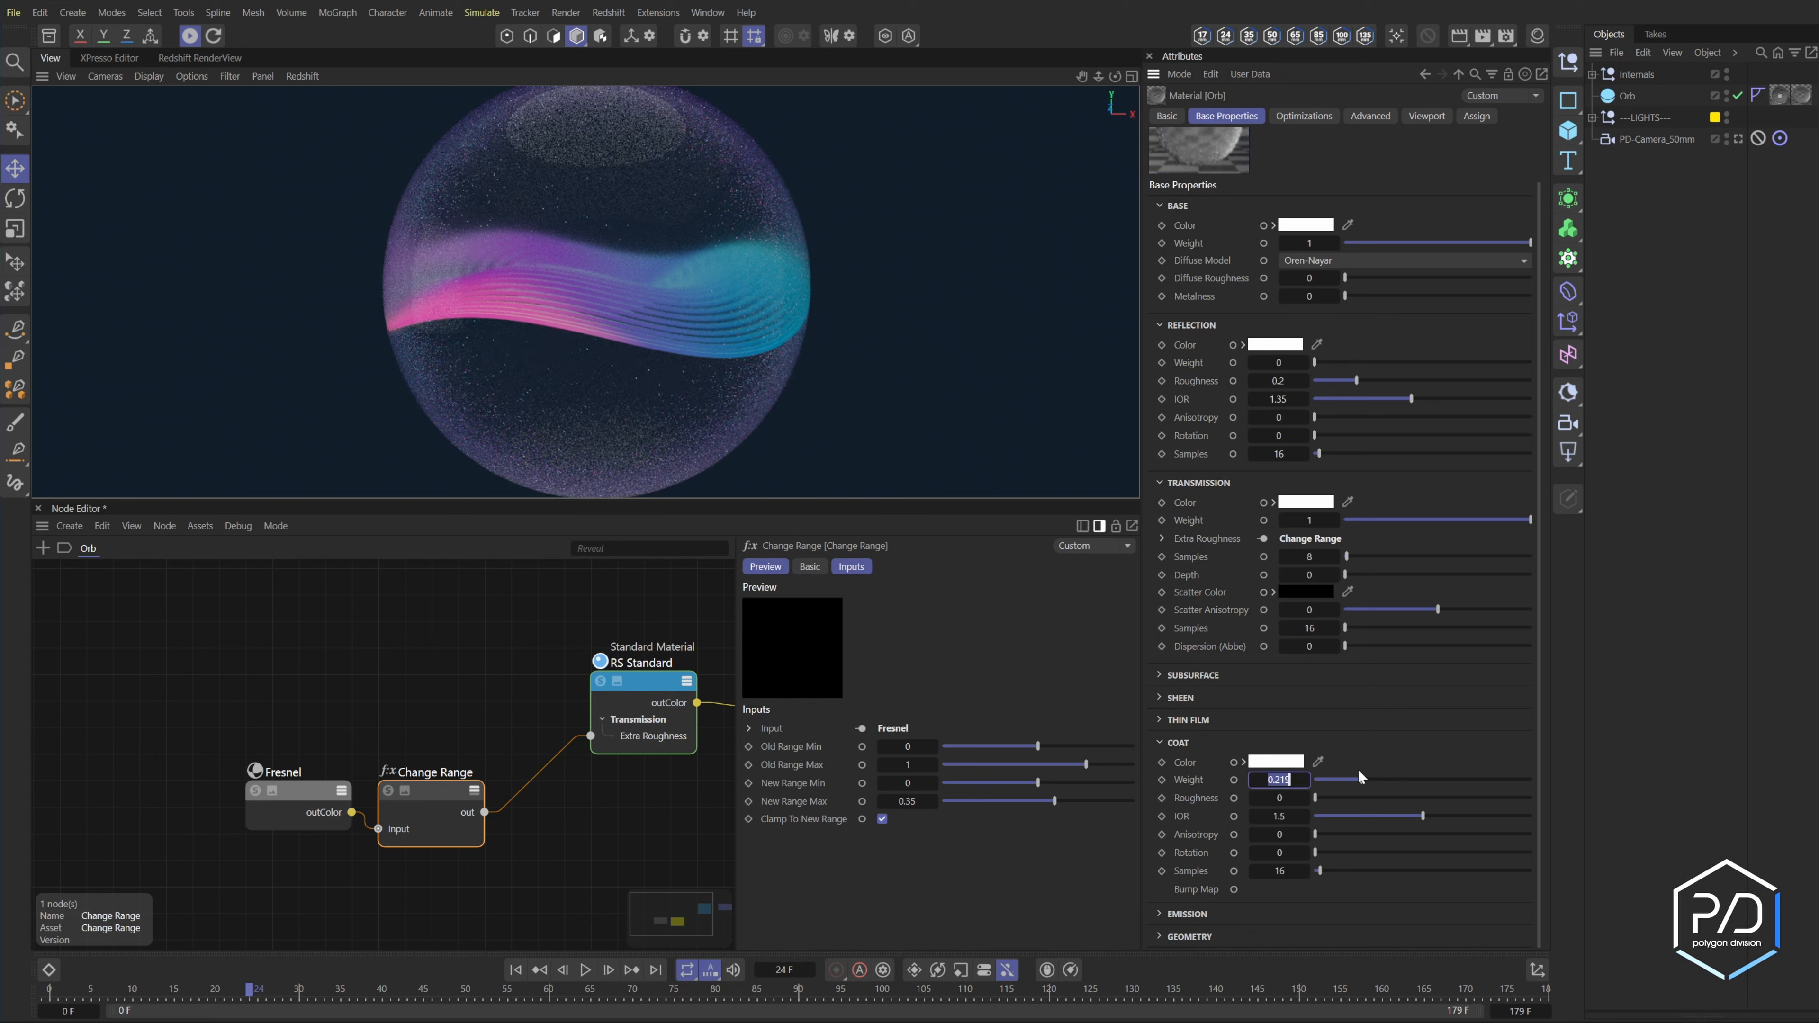
pyautogui.write('0.2')
pyautogui.press('Return')
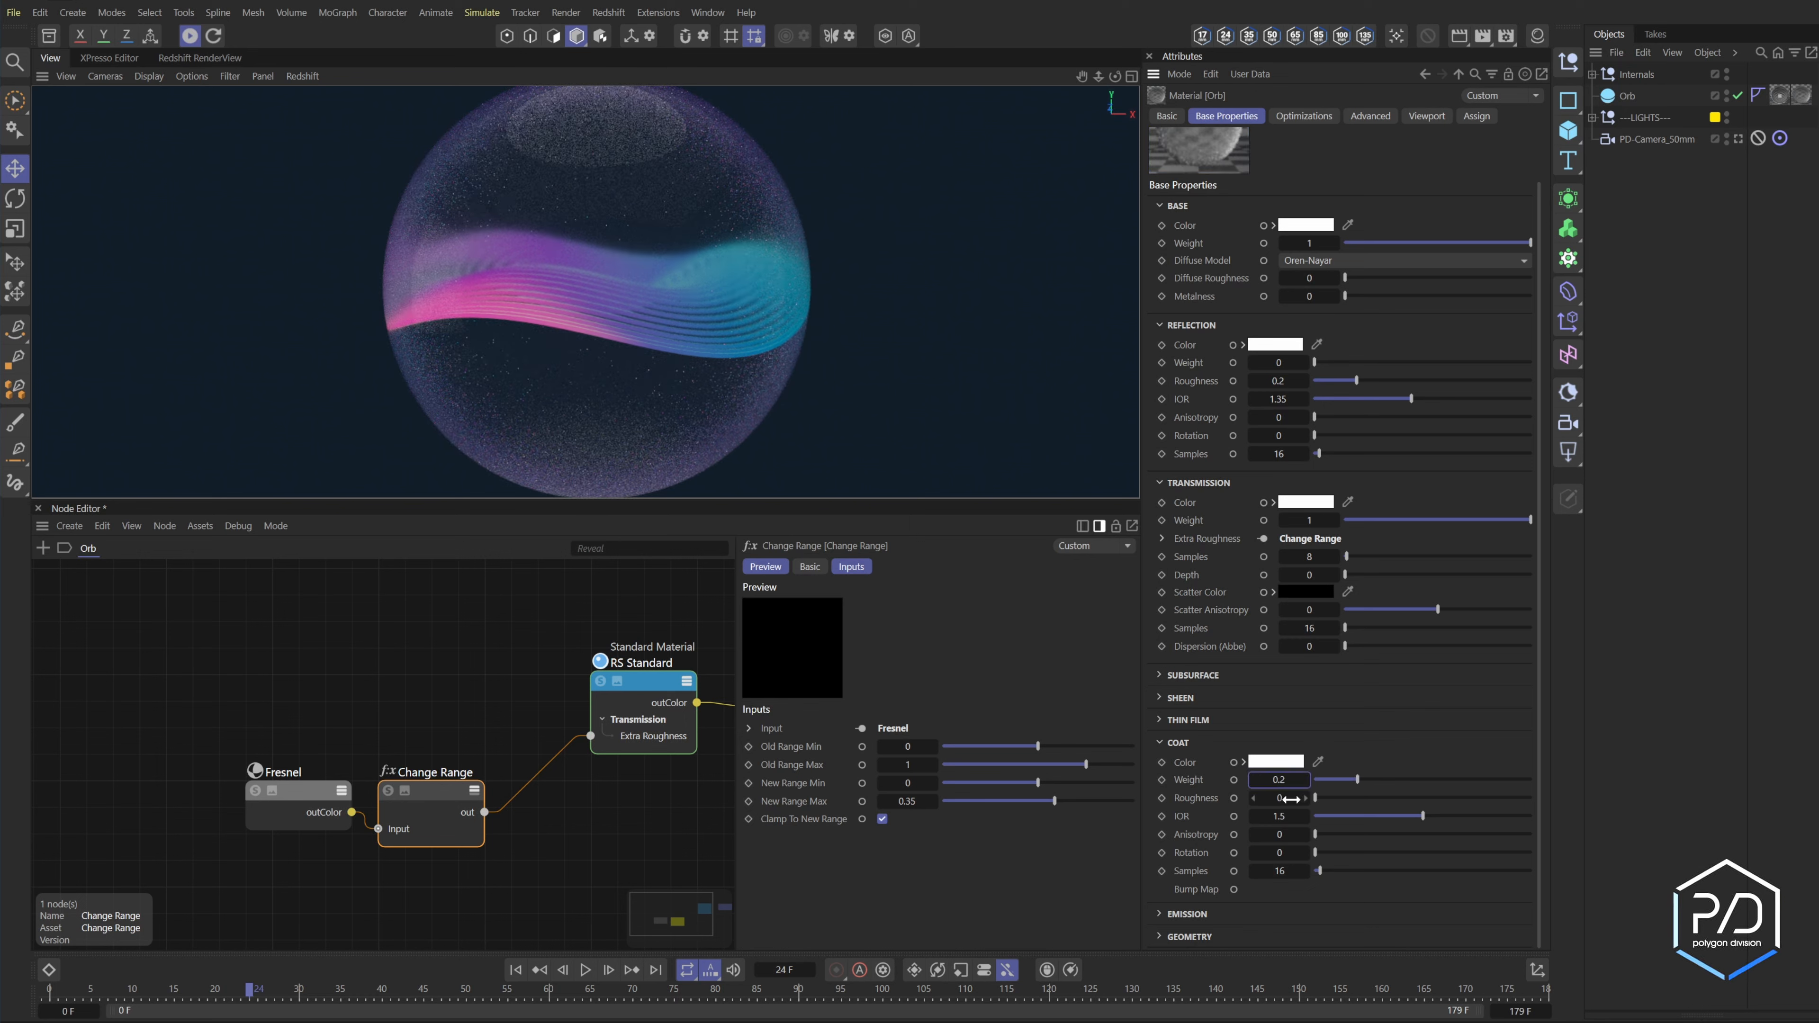
# - Set the Orb material's Coat Roughness to 0.1
pyautogui.write('.05')
pyautogui.press('Return')
pyautogui.click(1282, 795)
pyautogui.press('BackSpace')
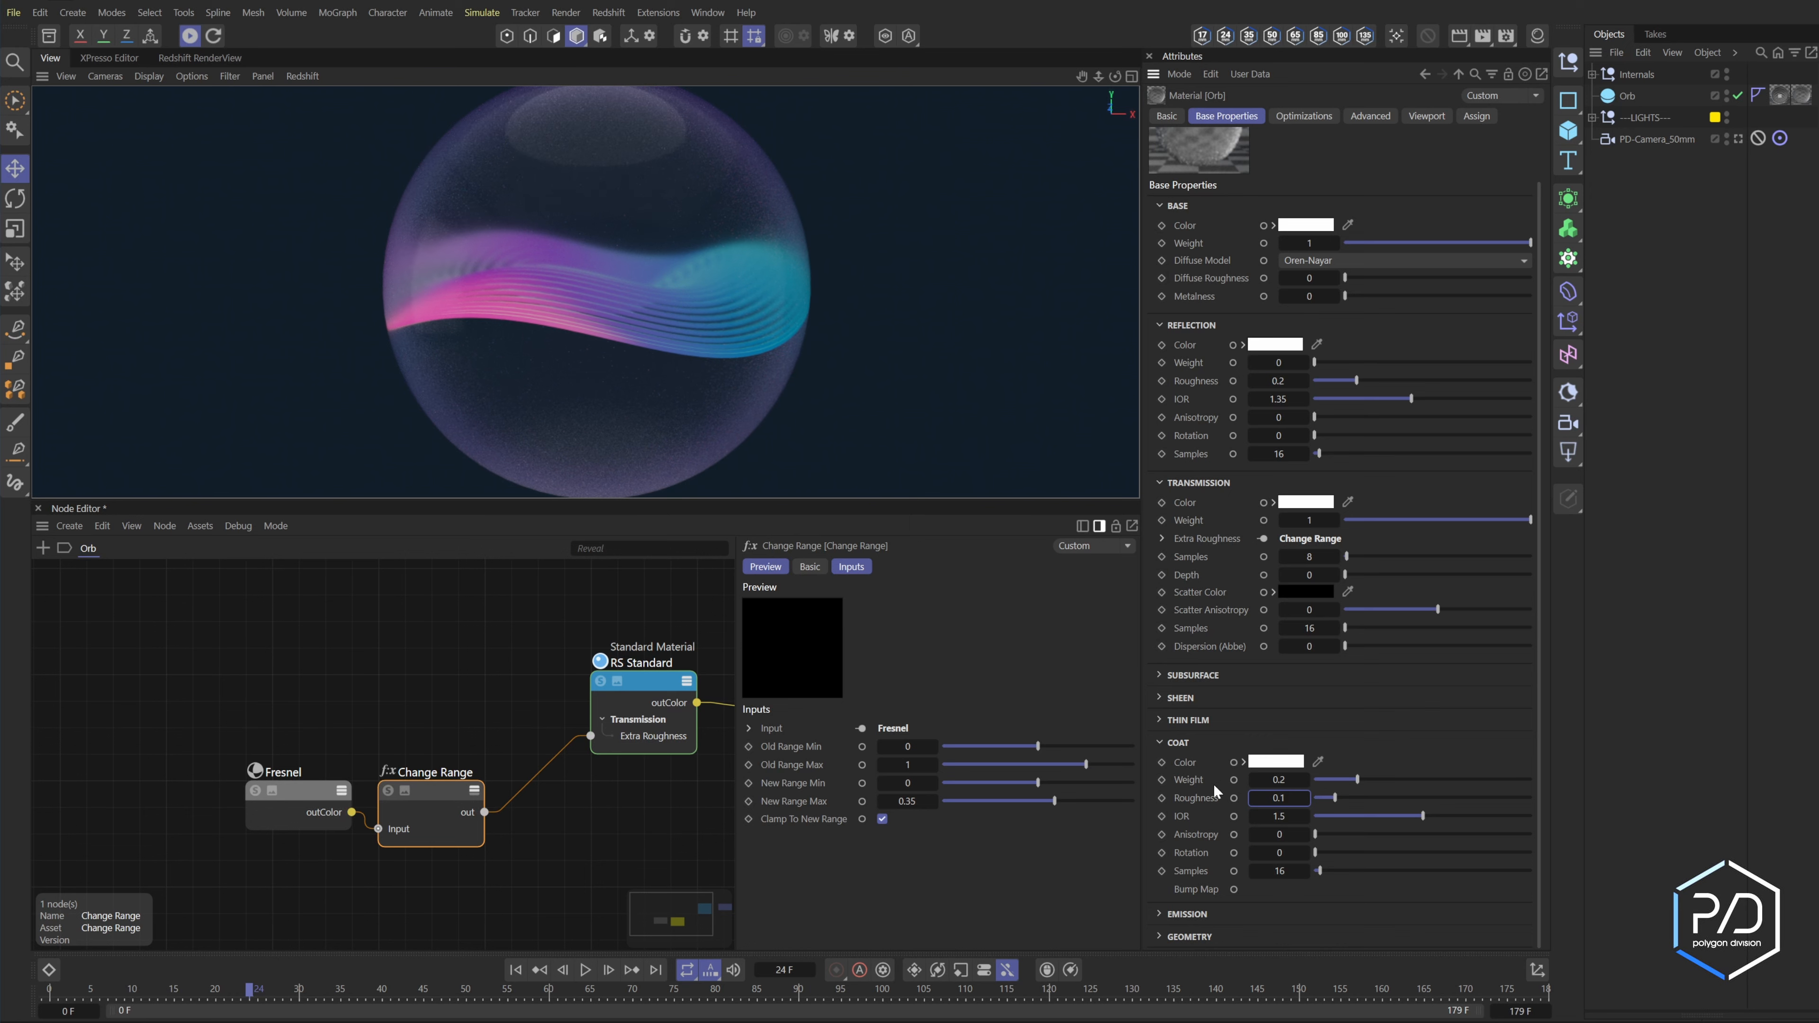
pyautogui.click(1175, 744)
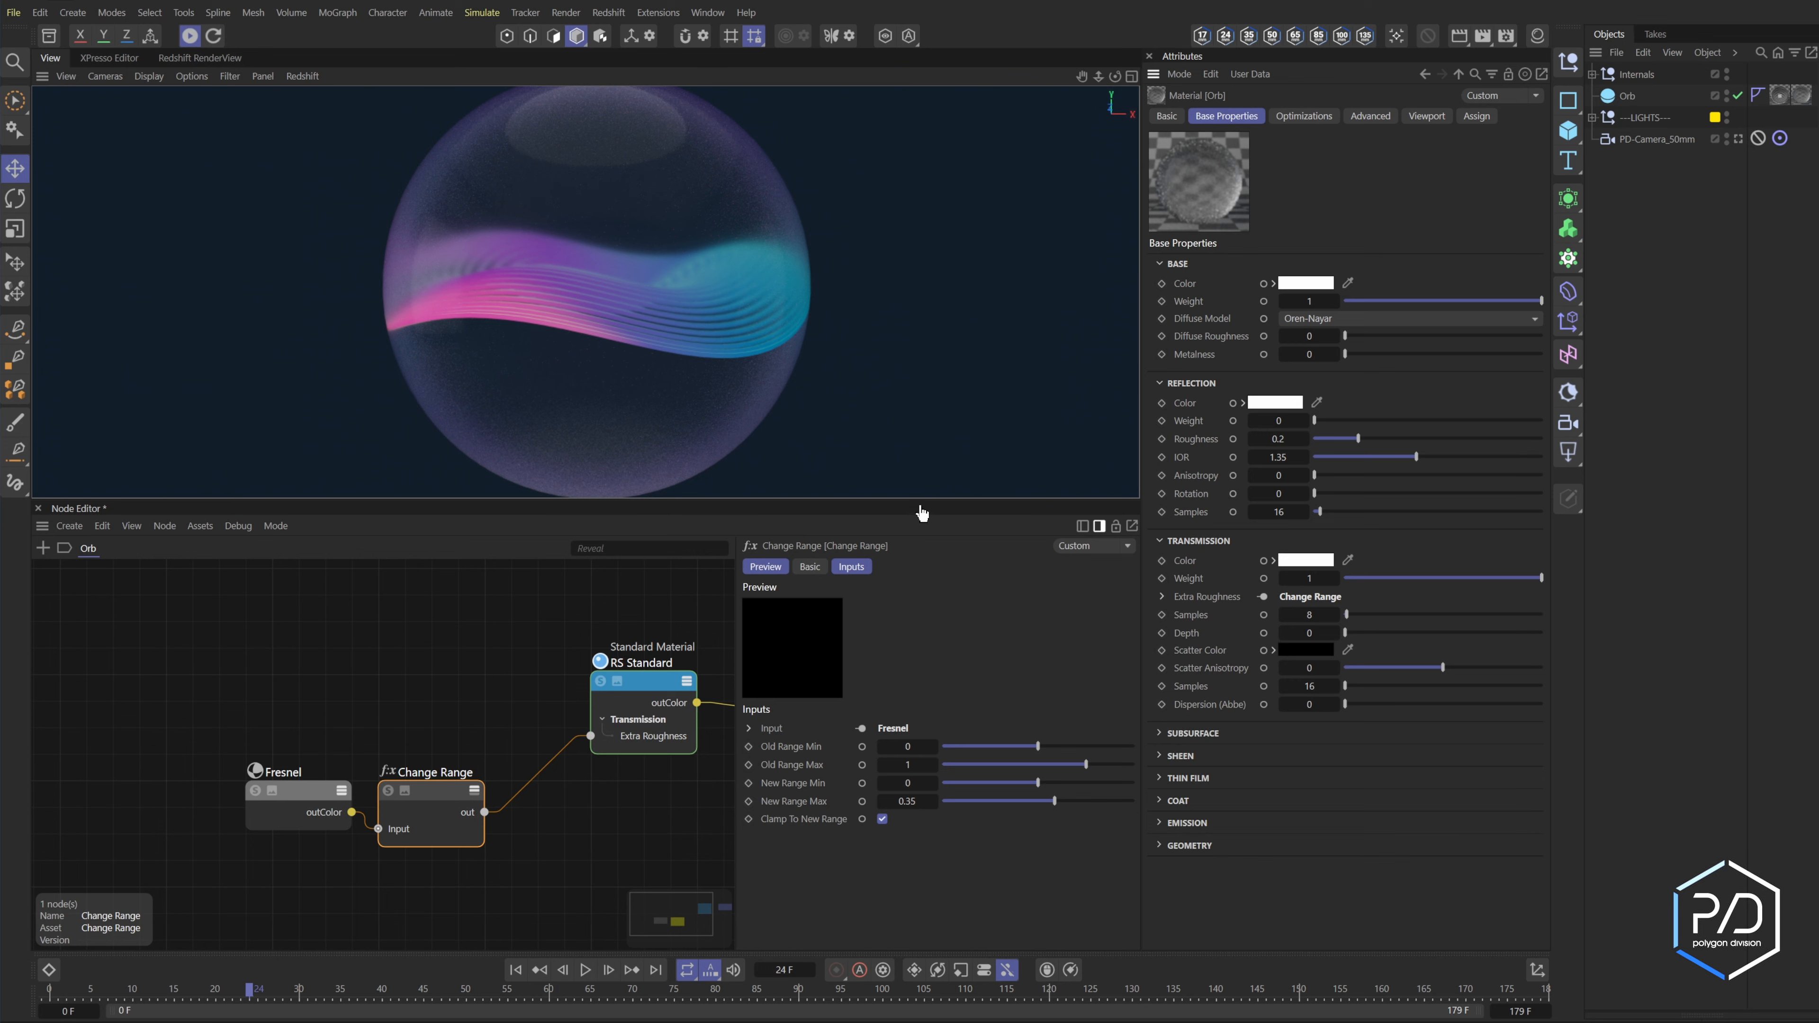
# - Expose the Emission Color and Reflection Color ports on the RS Standard node and set its Reflection Weight to 1
pyautogui.moveTo(919, 500); pyautogui.dragTo(787, 612)
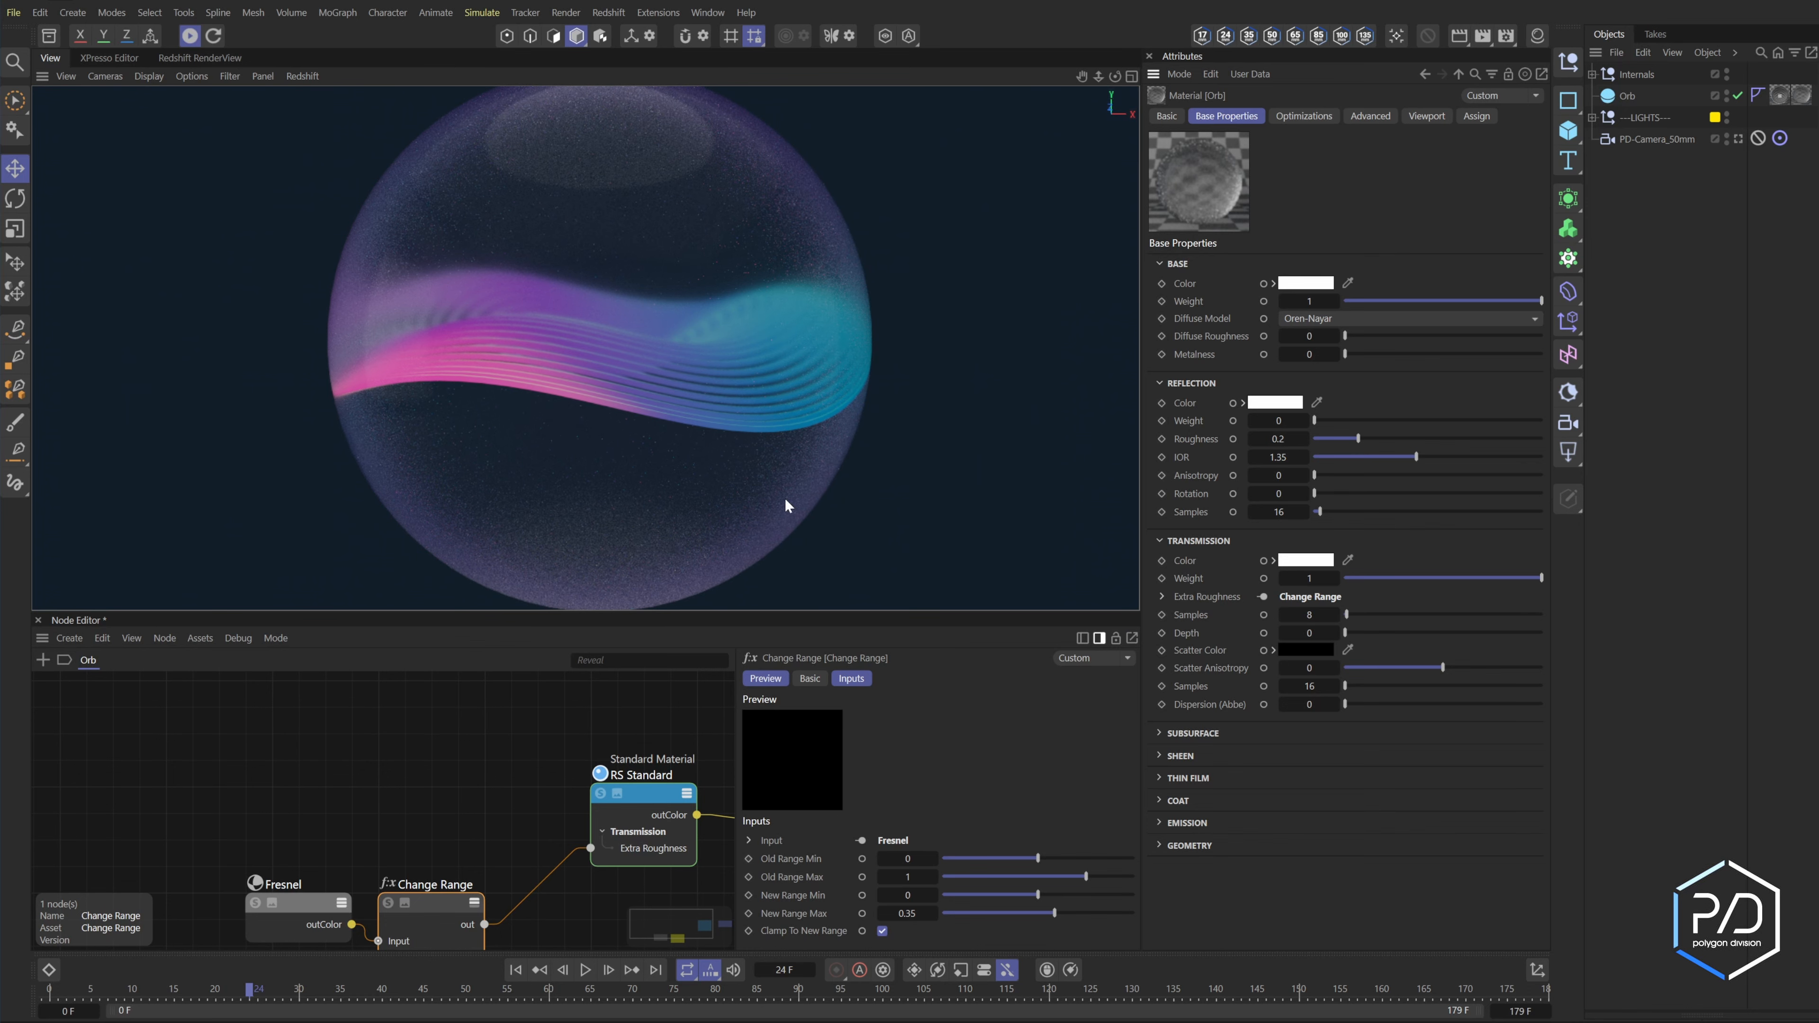
pyautogui.moveTo(838, 609); pyautogui.dragTo(860, 453)
pyautogui.click(673, 681)
pyautogui.scroll(-5, 827, 826)
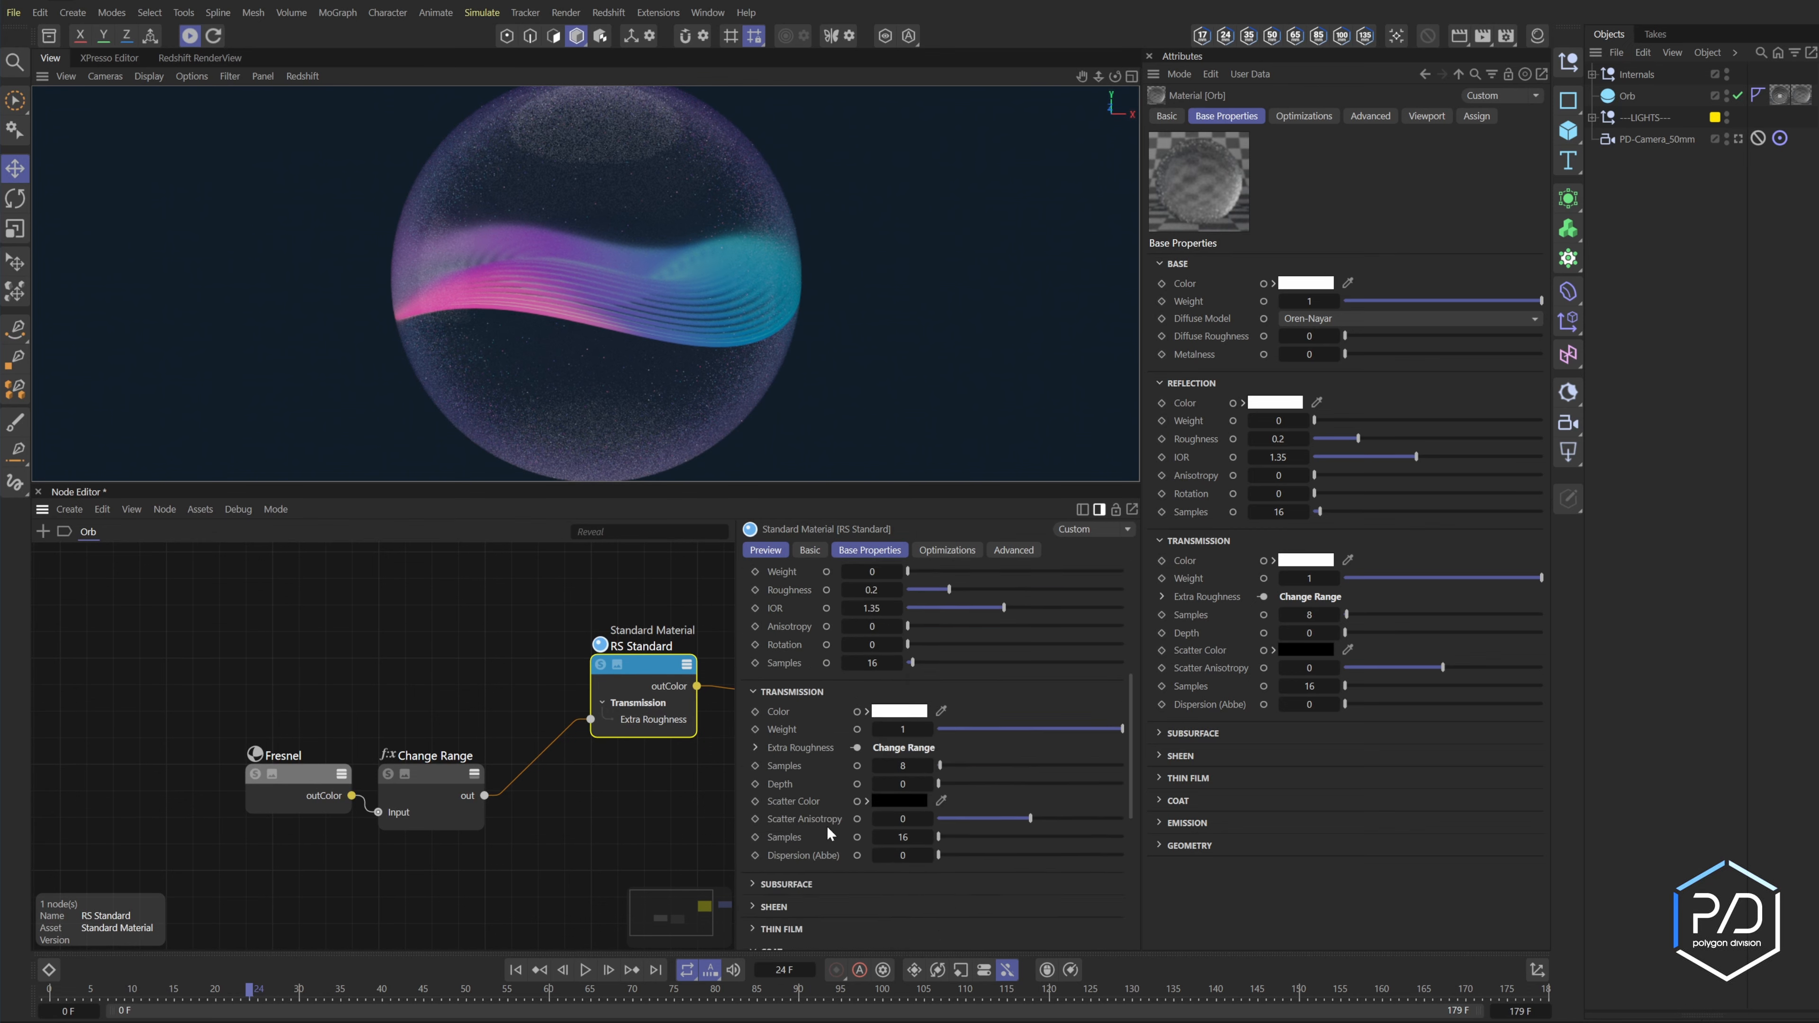
pyautogui.scroll(-5, 827, 826)
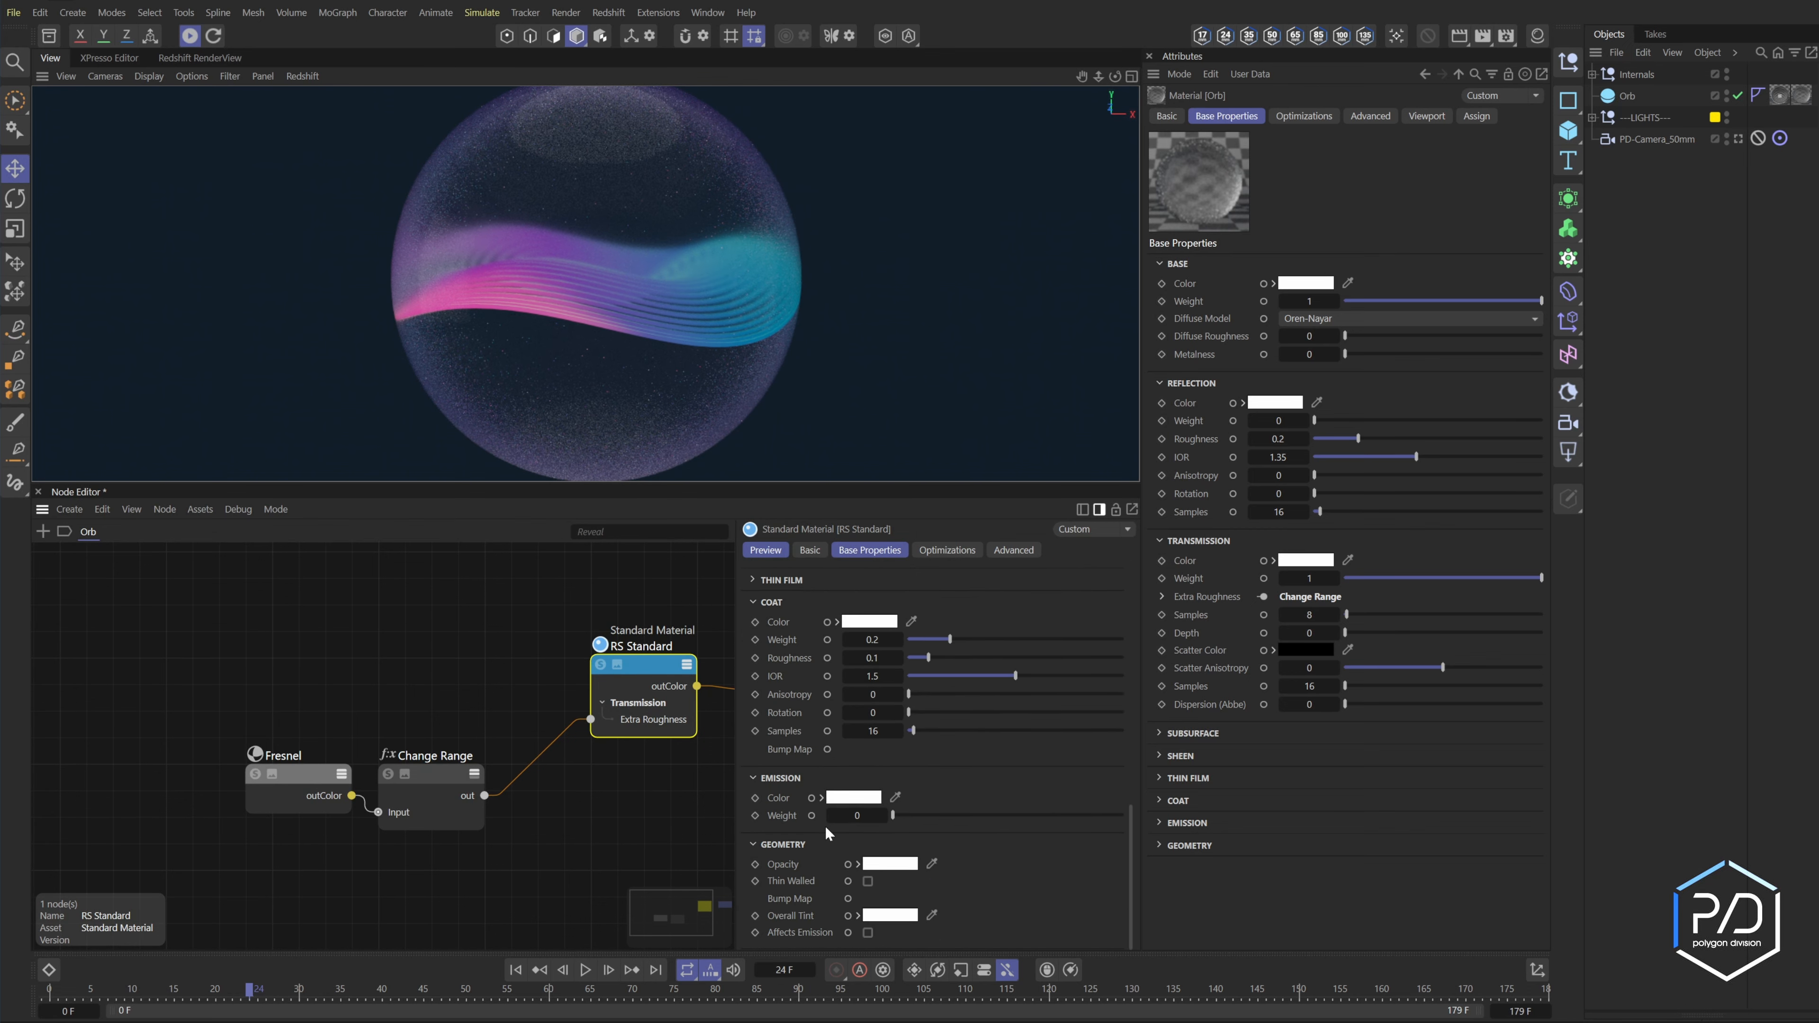
pyautogui.click(812, 798)
pyautogui.scroll(5, 814, 799)
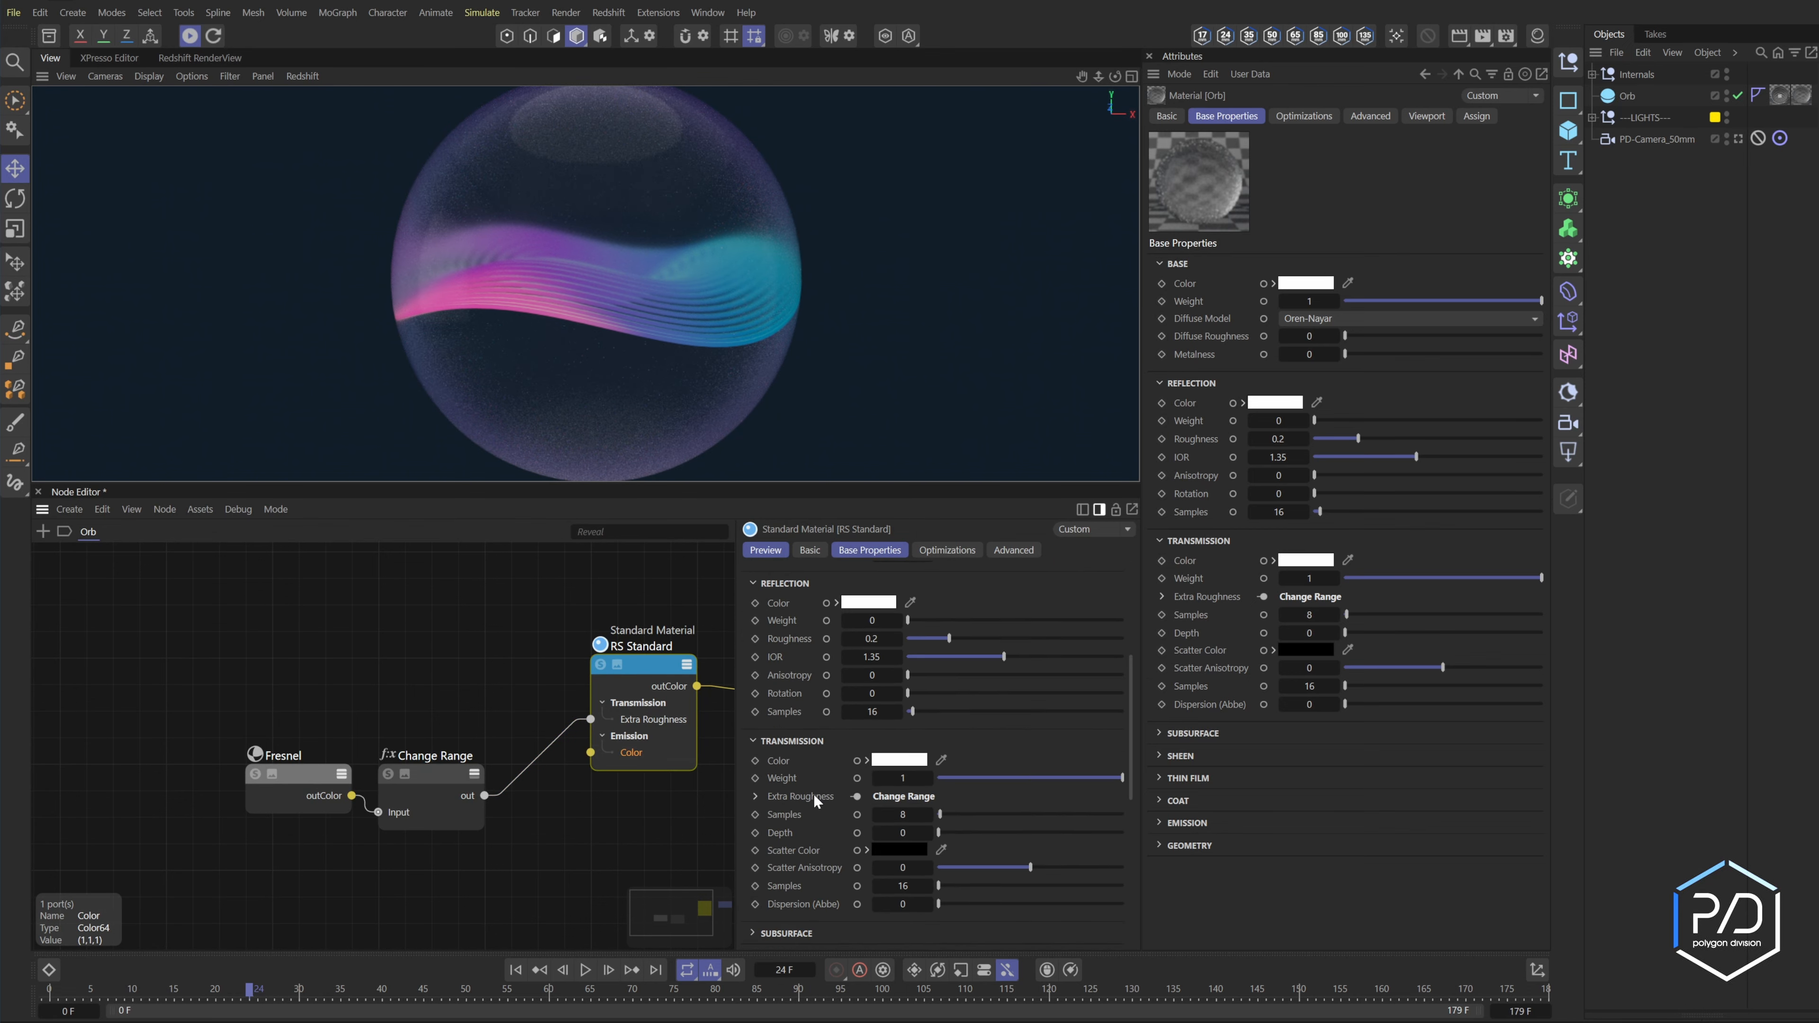
pyautogui.scroll(2, 813, 792)
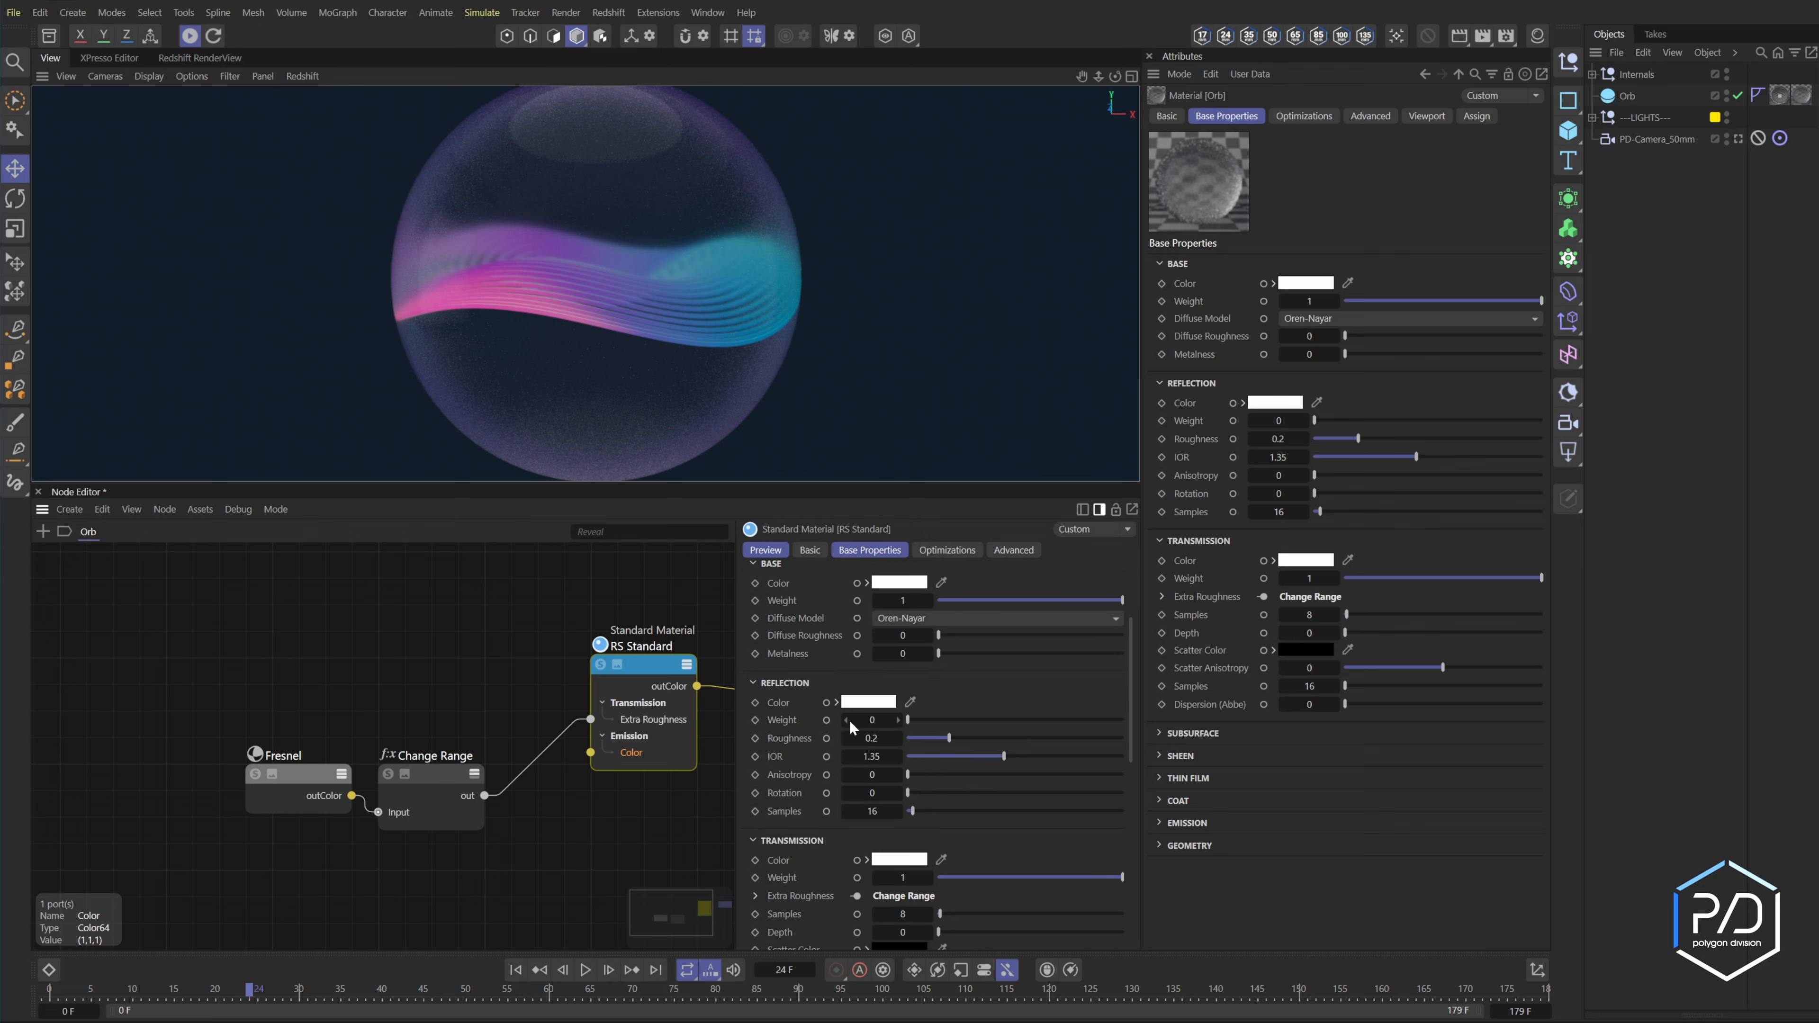
pyautogui.click(827, 703)
pyautogui.moveTo(907, 720); pyautogui.dragTo(1145, 715)
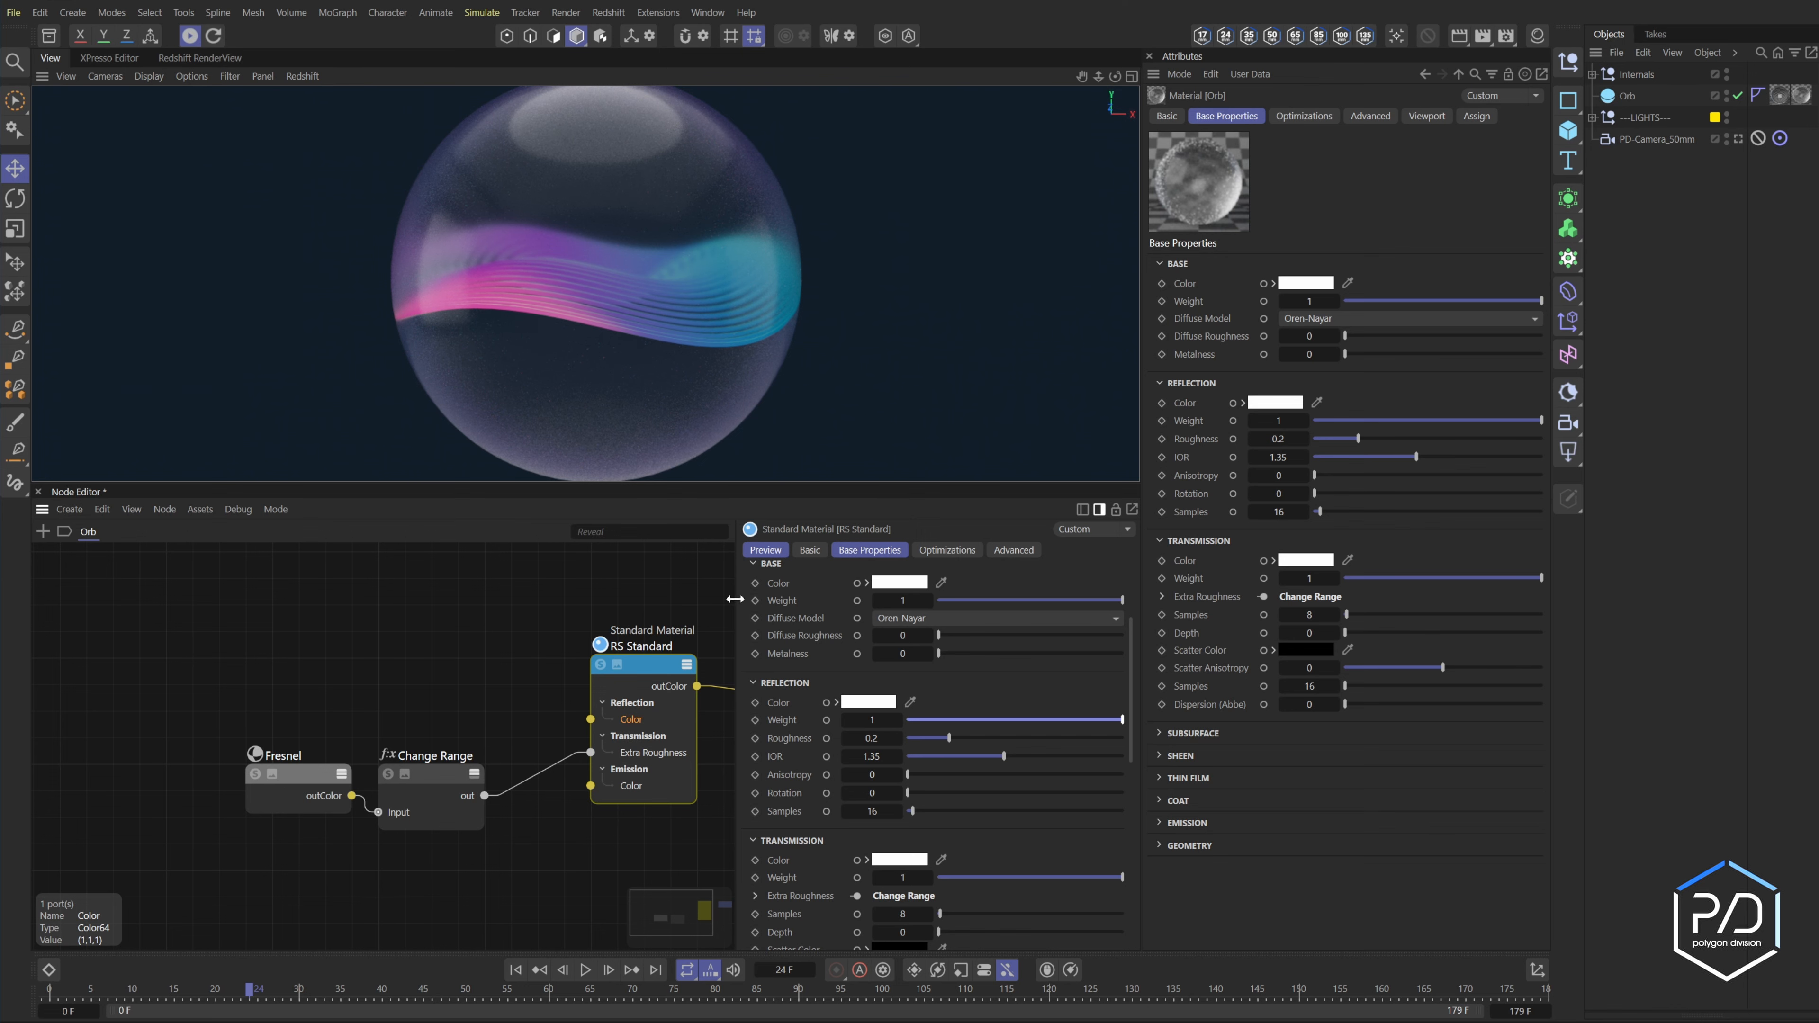
# - Add a Color Layer node and connect its output to RS Standard's Reflection Color and Emission Color inputs
pyautogui.moveTo(521, 732); pyautogui.dragTo(538, 726, button='middle')
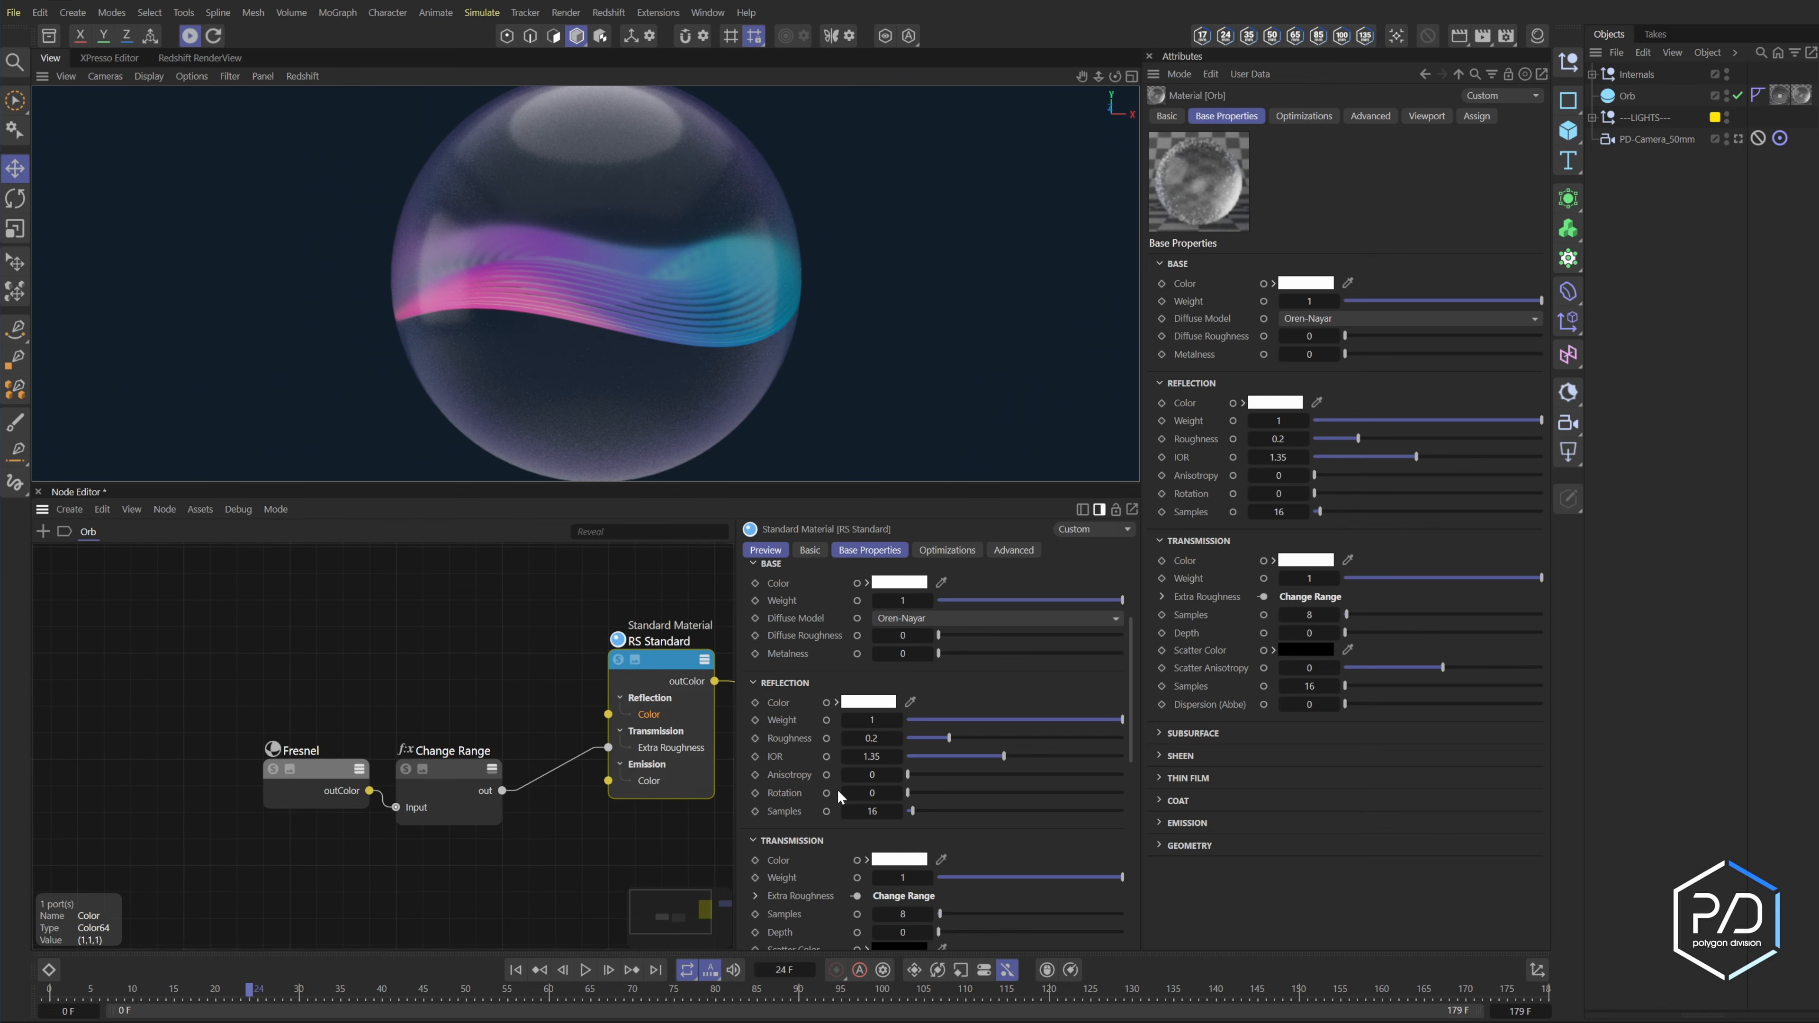
pyautogui.doubleClick(497, 803)
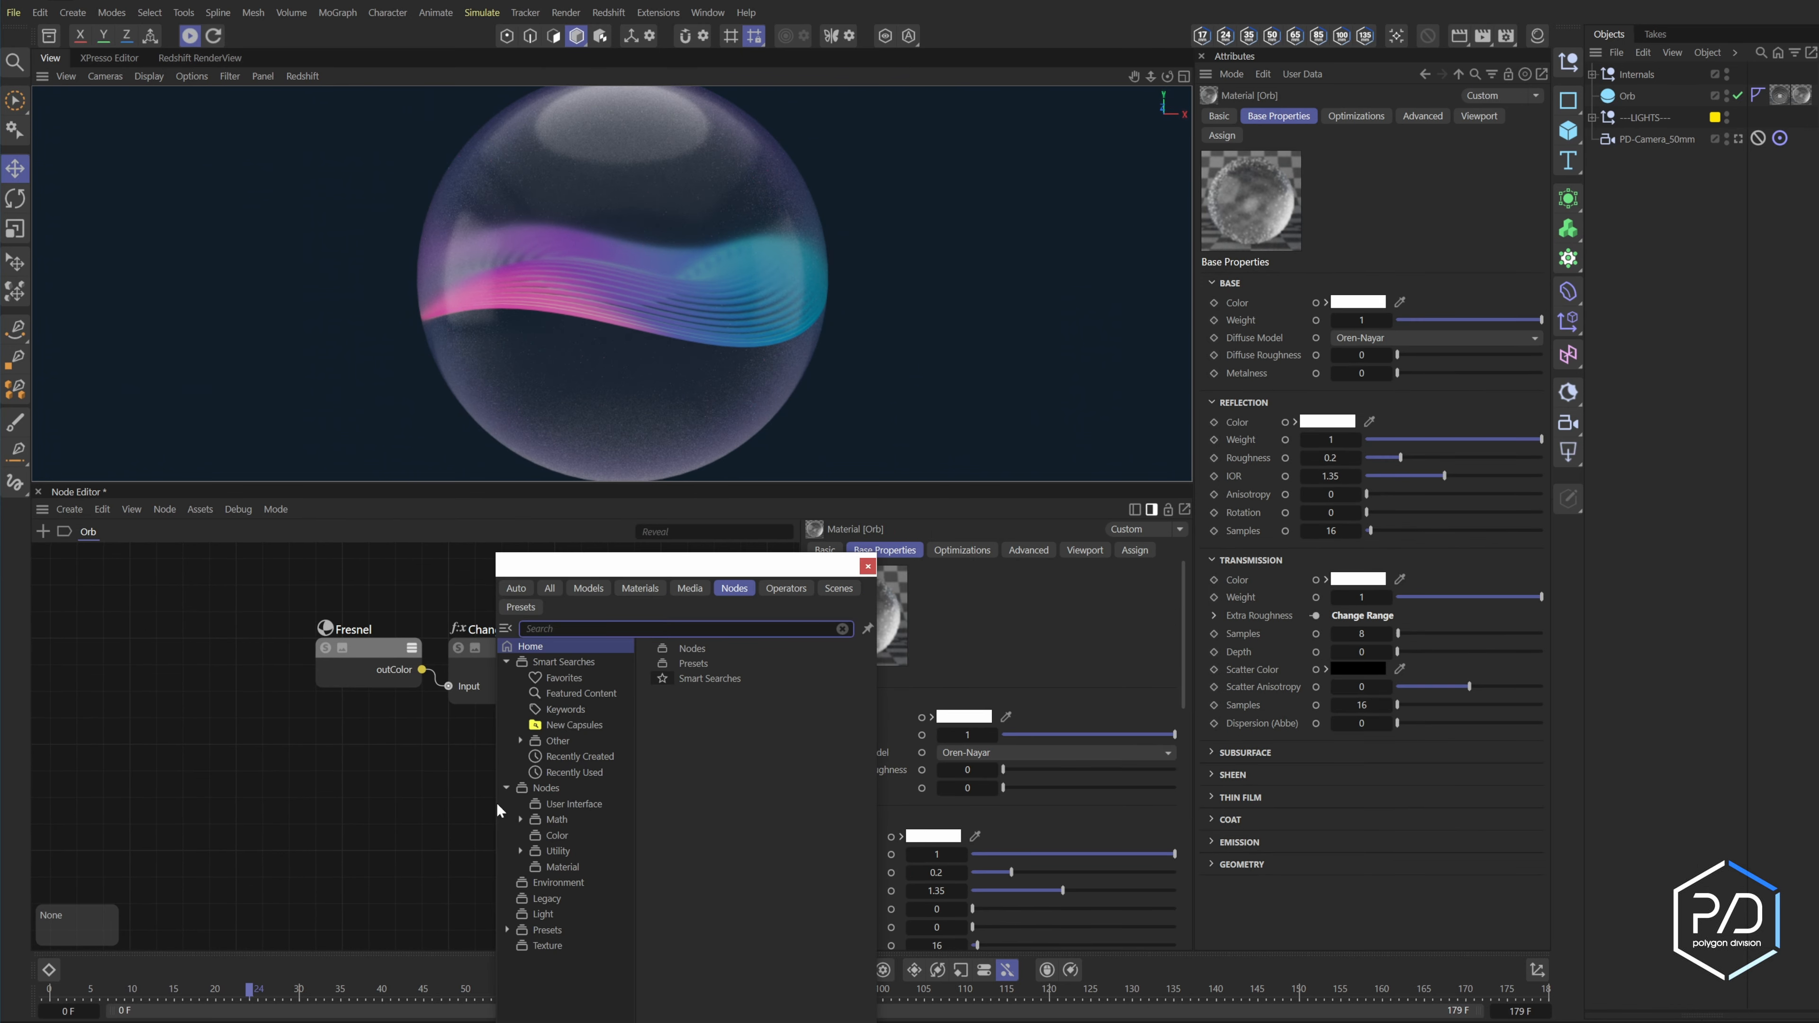
pyautogui.write('color')
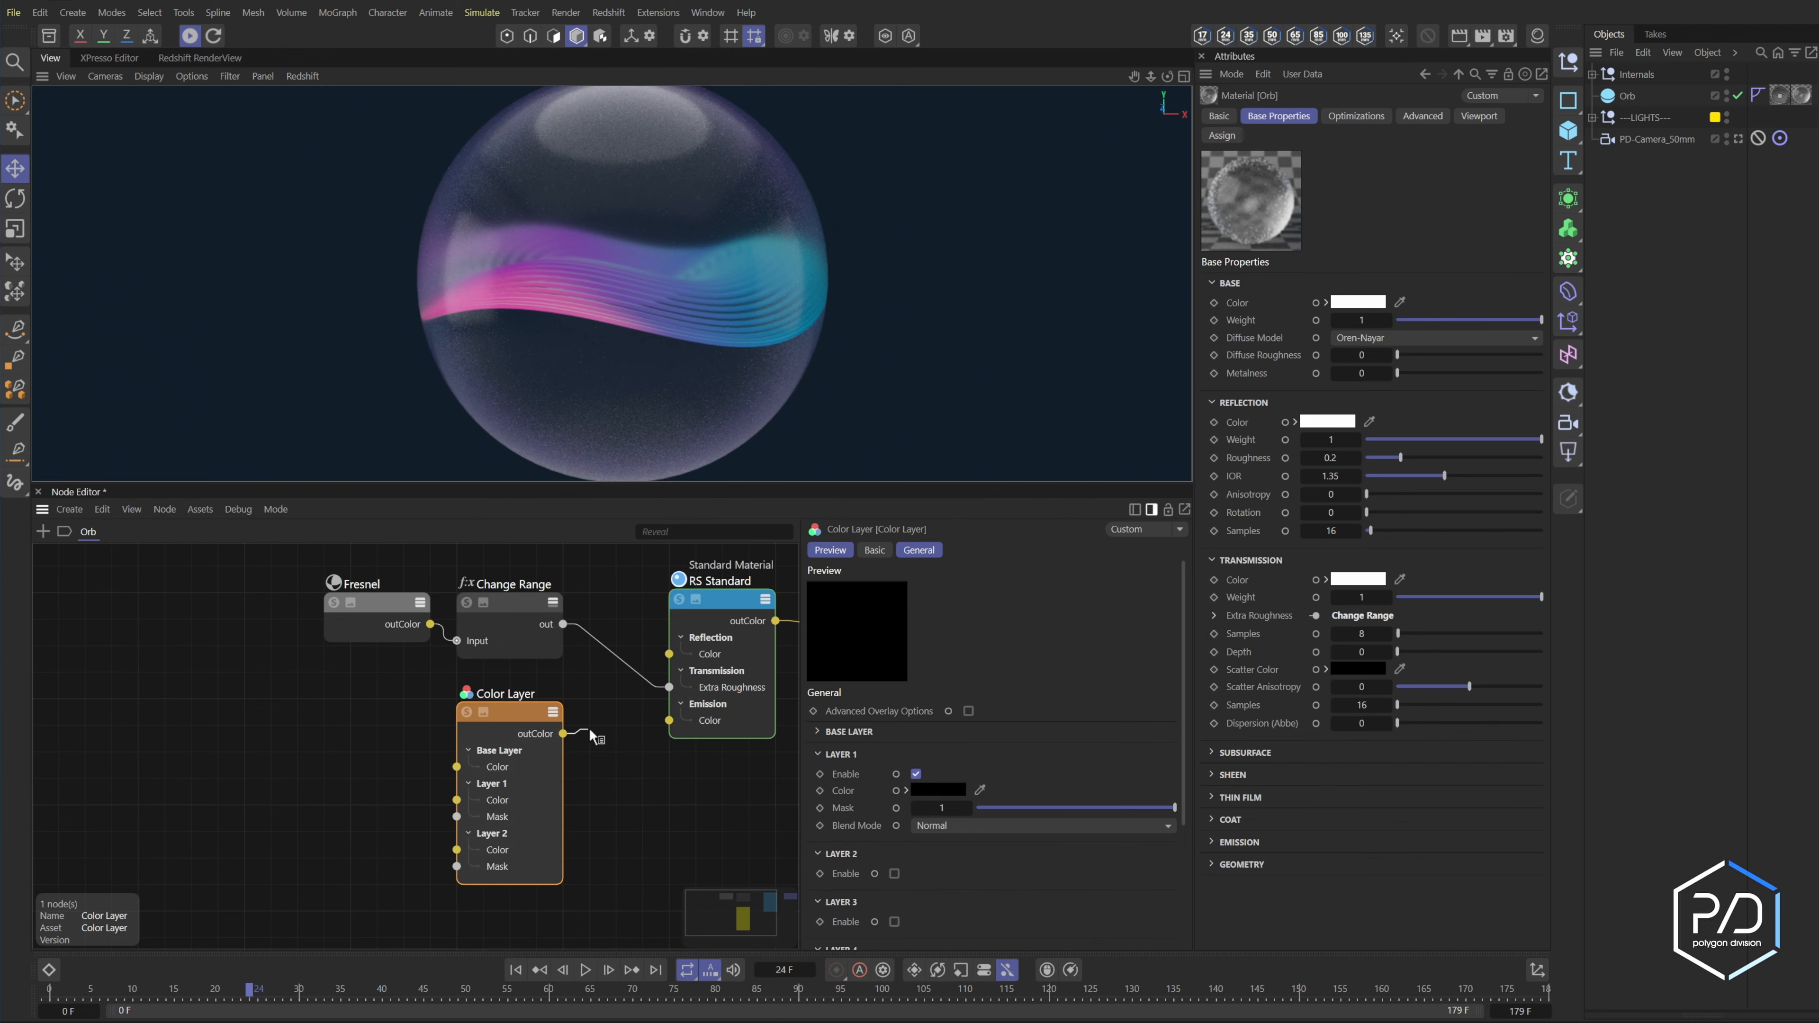
pyautogui.moveTo(588, 728); pyautogui.dragTo(668, 654)
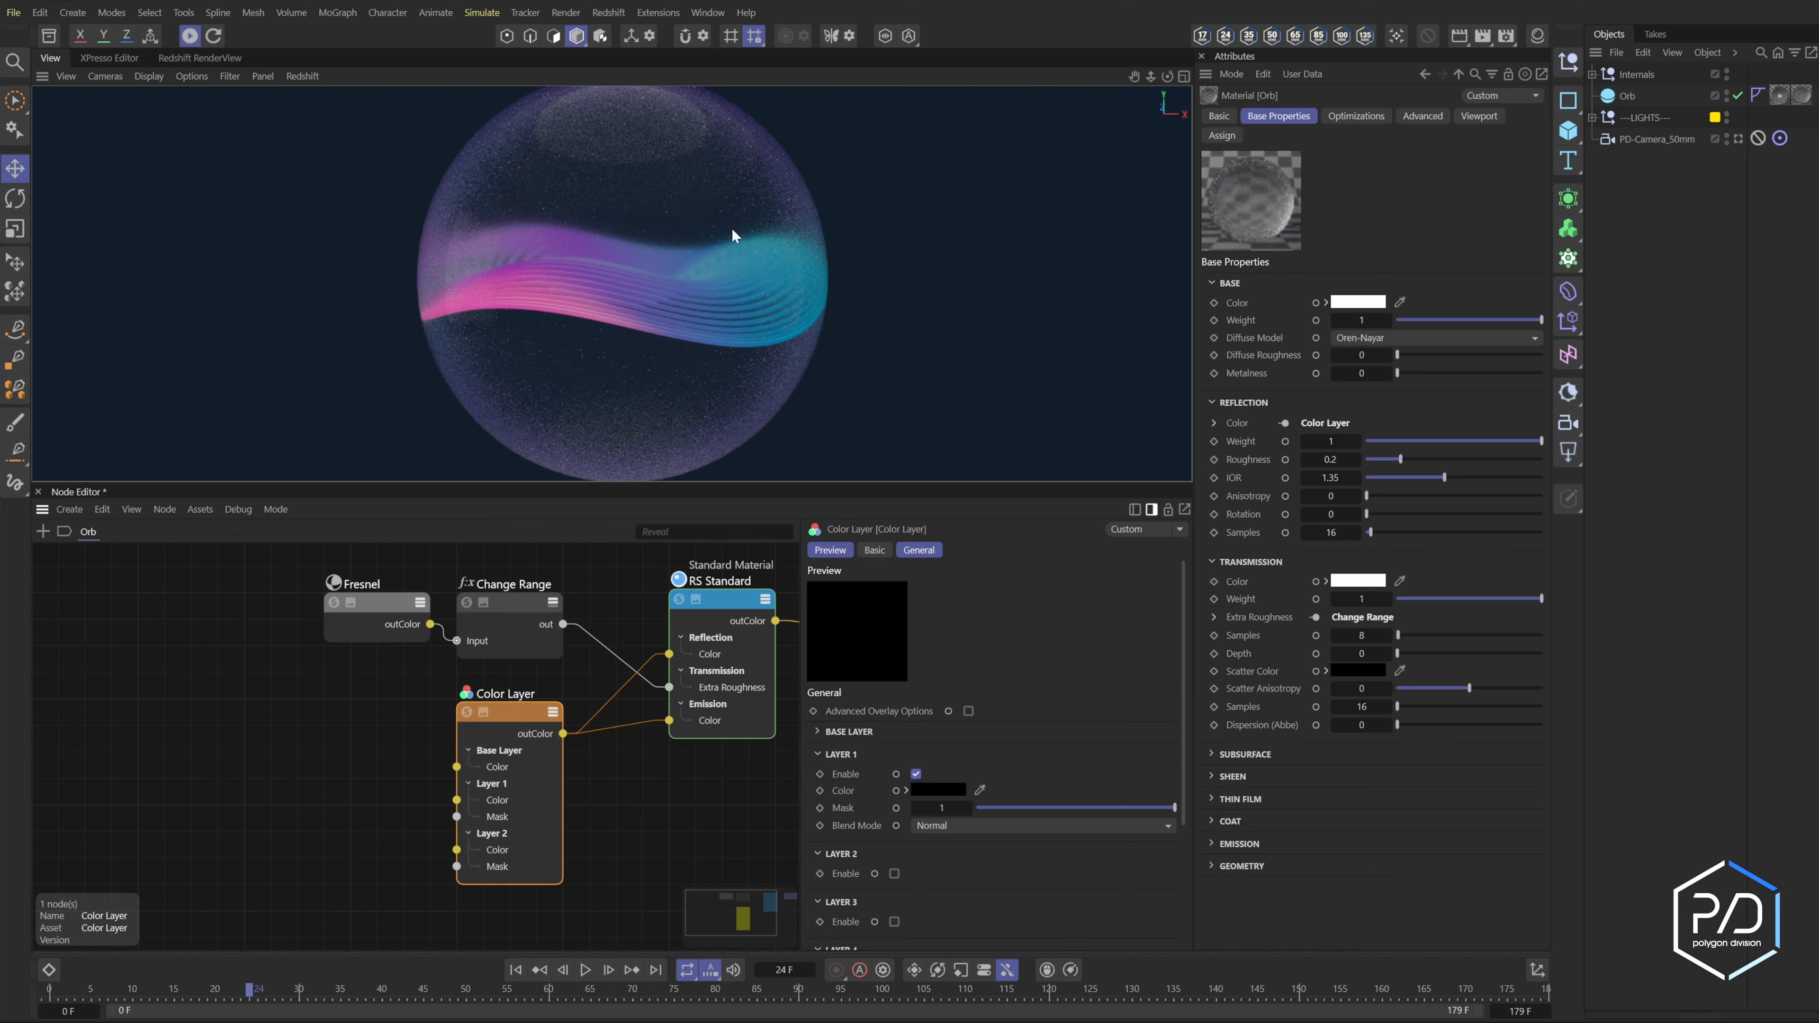
# - Add Ramp and UV Projection nodes and connect the Ramp through the UV Projection into the Color Layer's Layer 1 Color
pyautogui.doubleClick(378, 762)
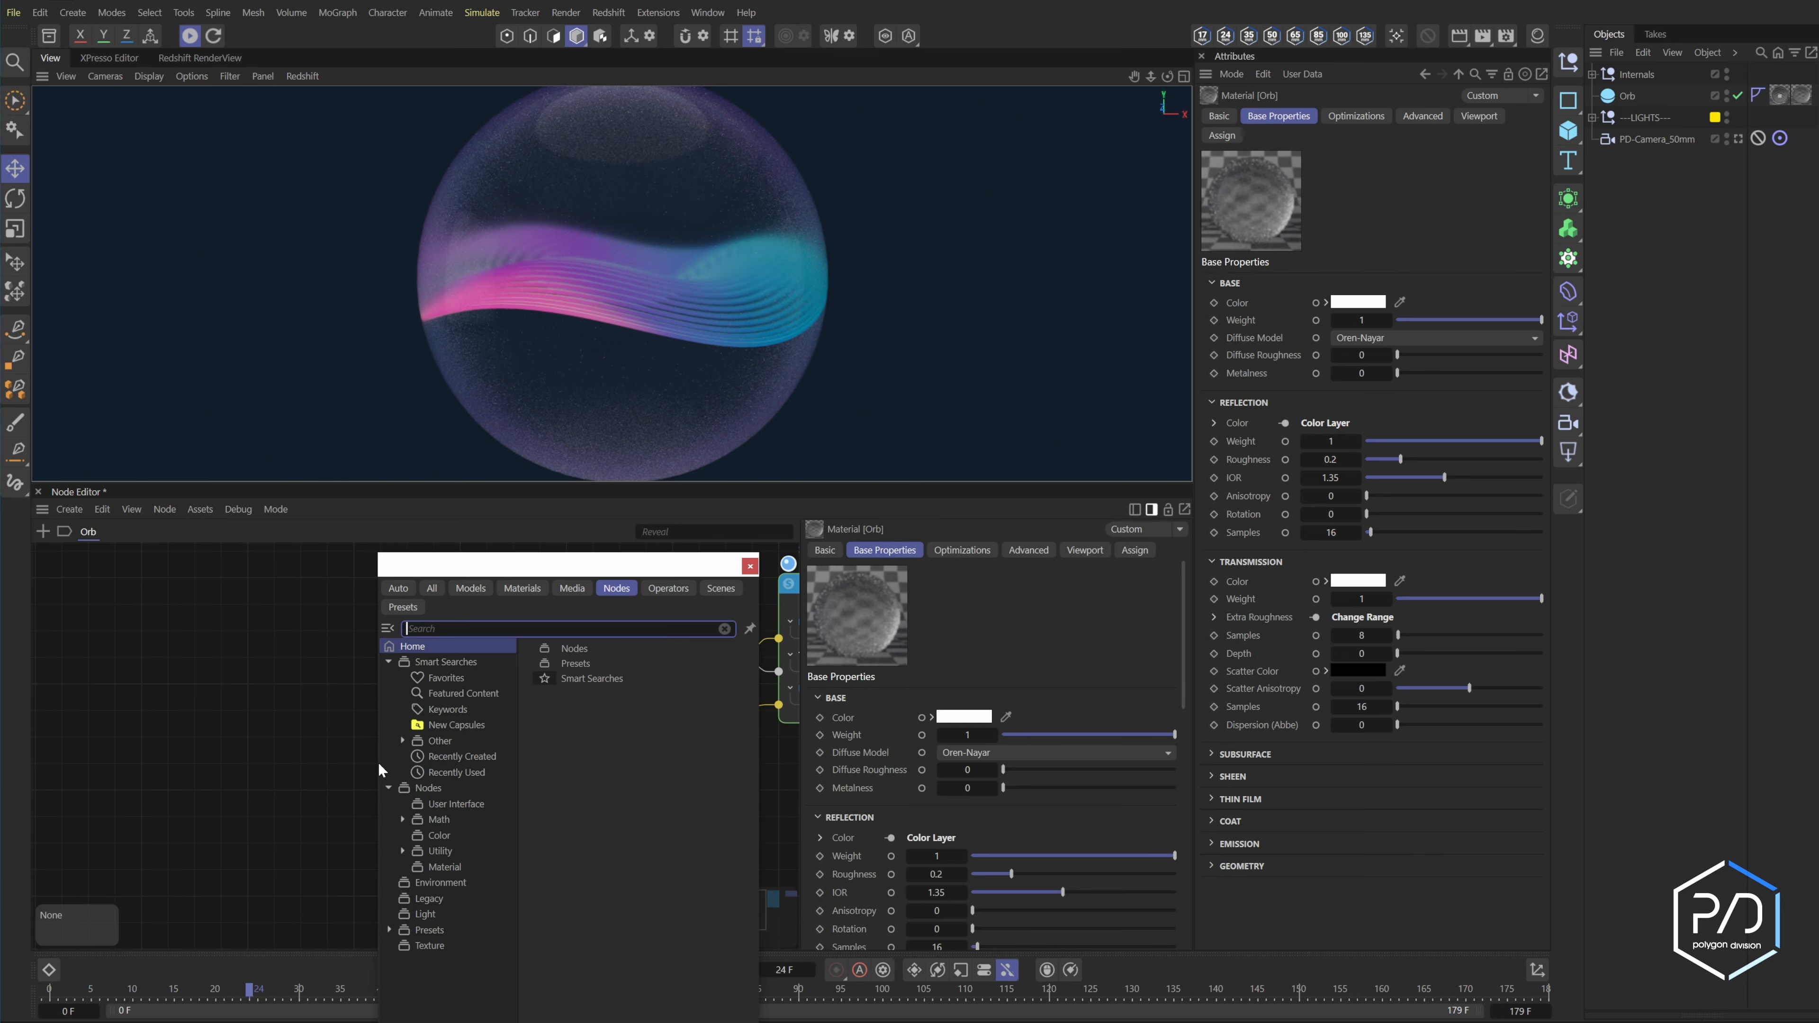
pyautogui.write('ra')
pyautogui.write('u')
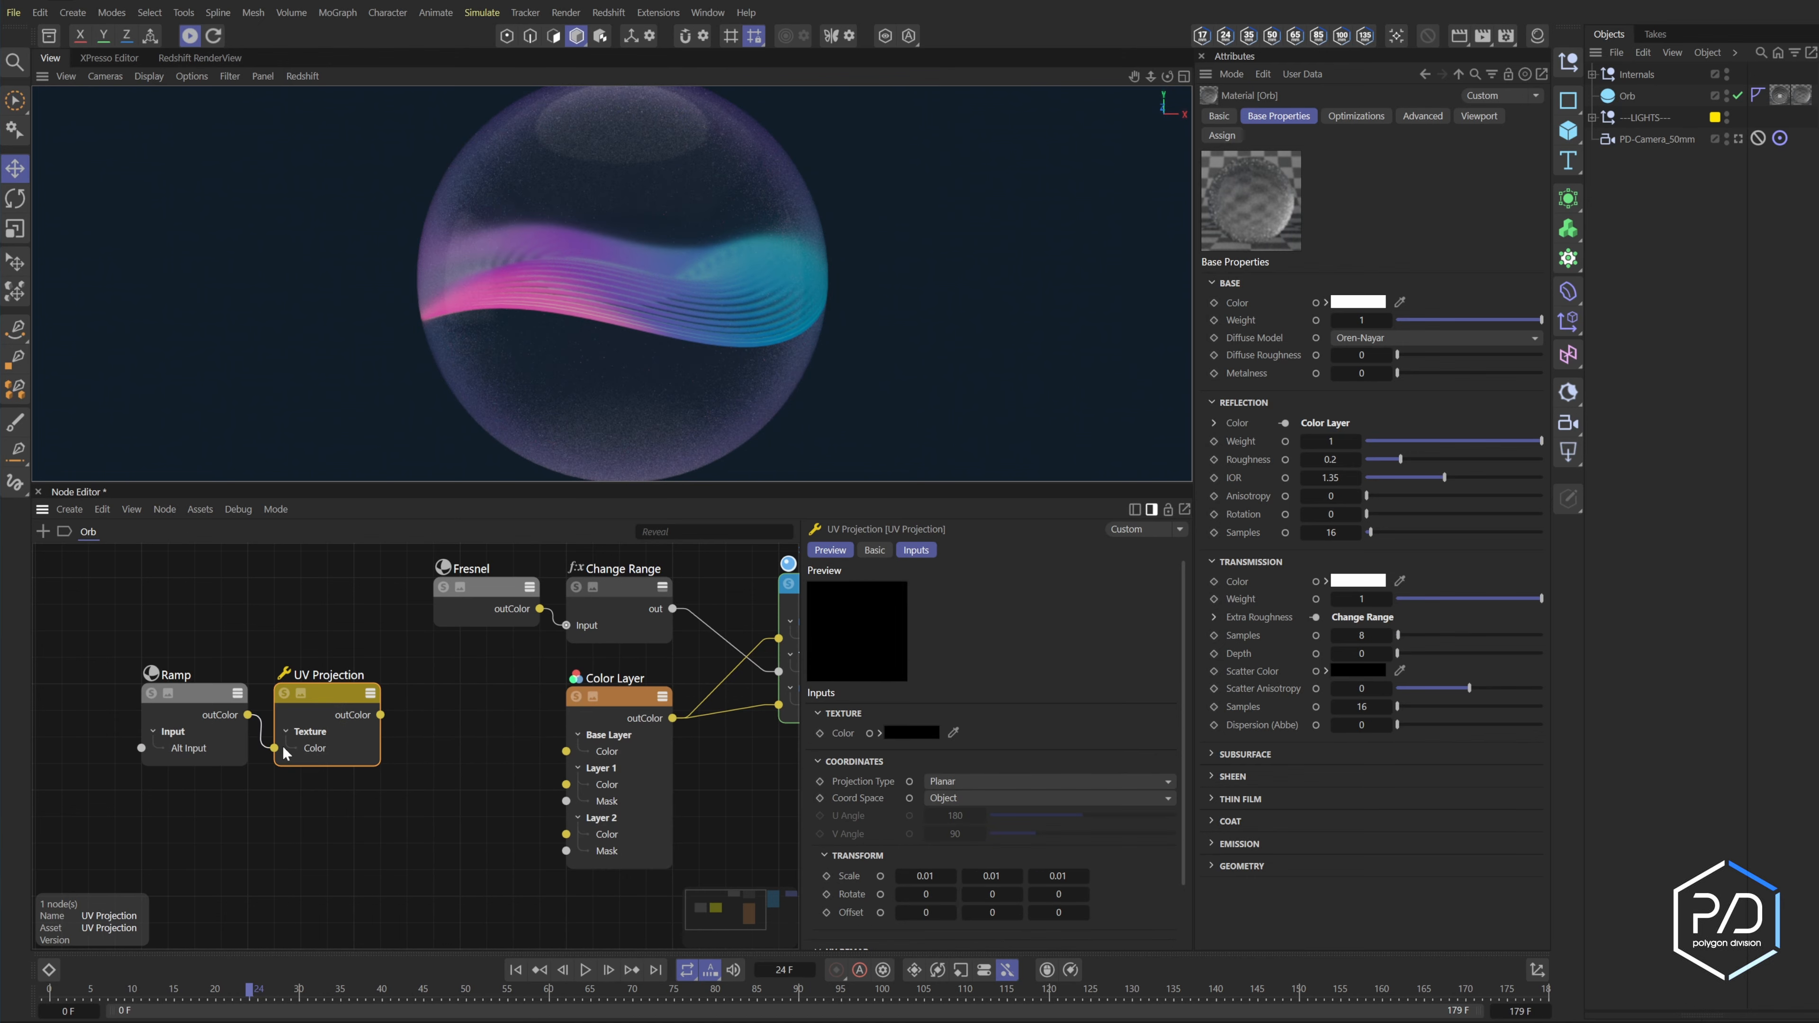
pyautogui.moveTo(283, 747); pyautogui.dragTo(283, 747)
pyautogui.moveTo(379, 714); pyautogui.dragTo(566, 784)
# - Solo the UV Projection, and in the Ramp move the black knot to about 58% and color the white knot cyan, H 186°, S 88%, V 100%
pyautogui.moveTo(285, 693); pyautogui.dragTo(284, 690)
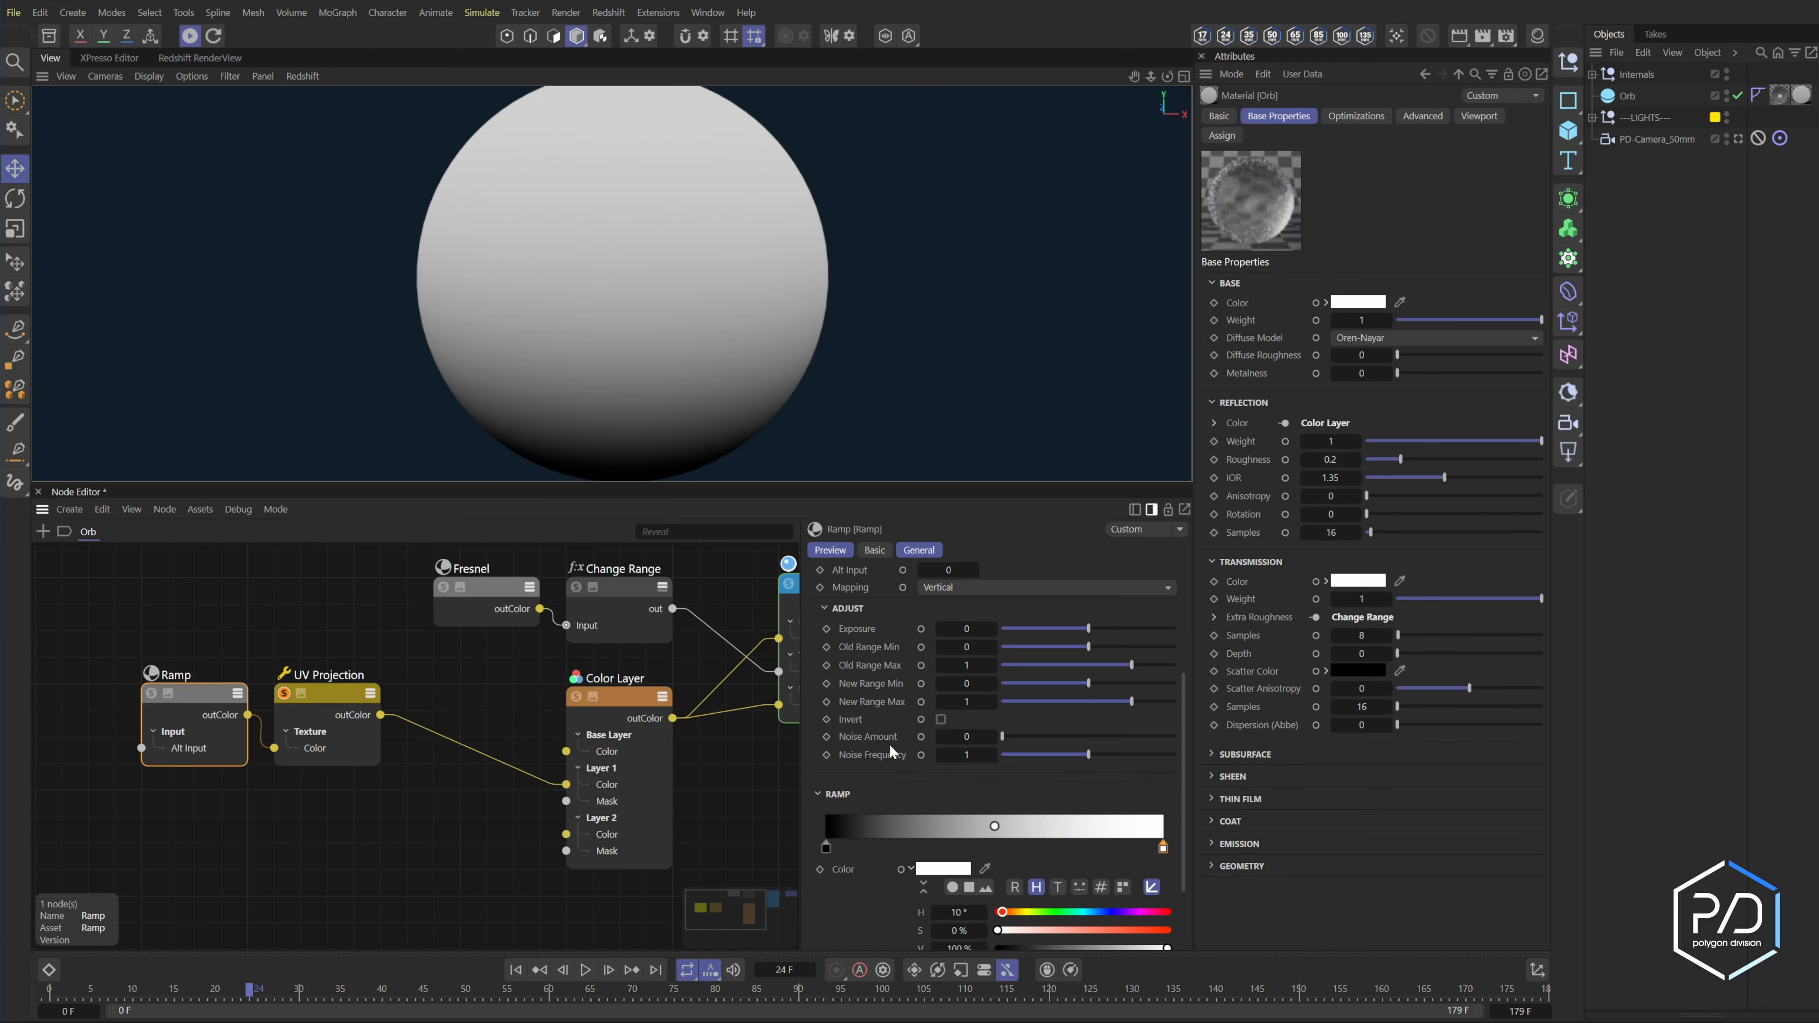
pyautogui.scroll(-3, 888, 744)
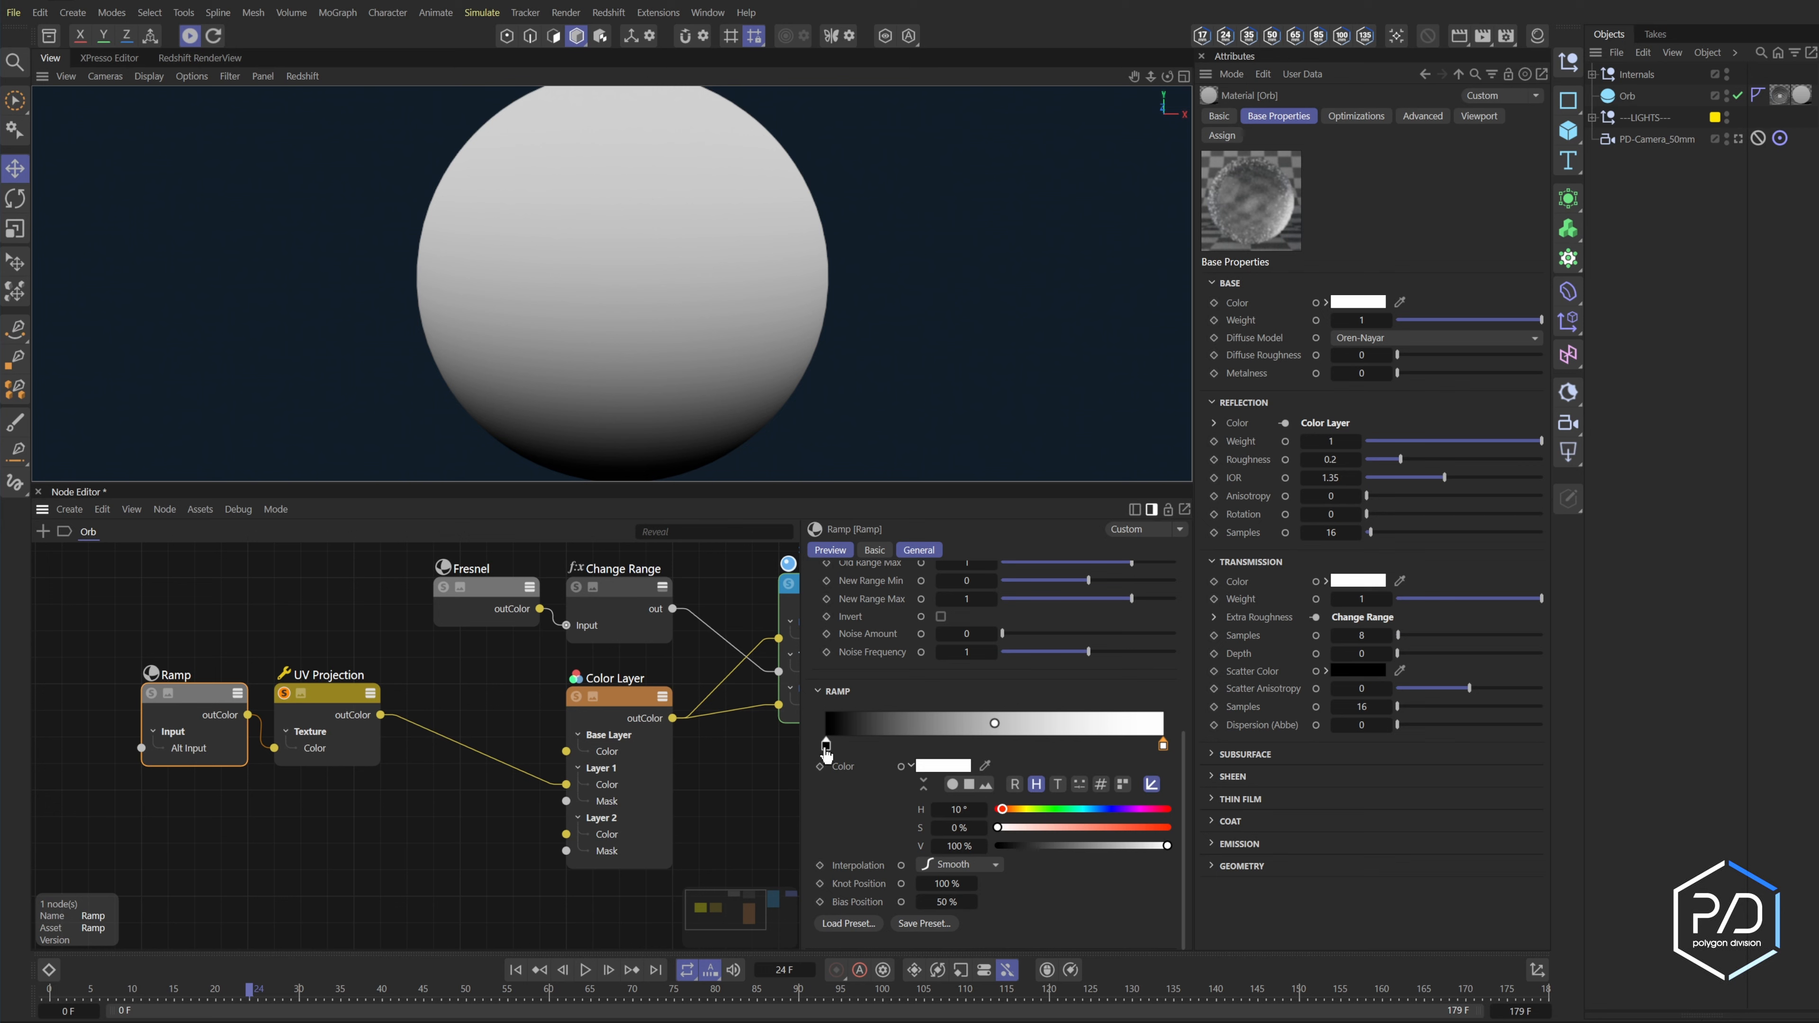
pyautogui.moveTo(826, 745); pyautogui.dragTo(1021, 742)
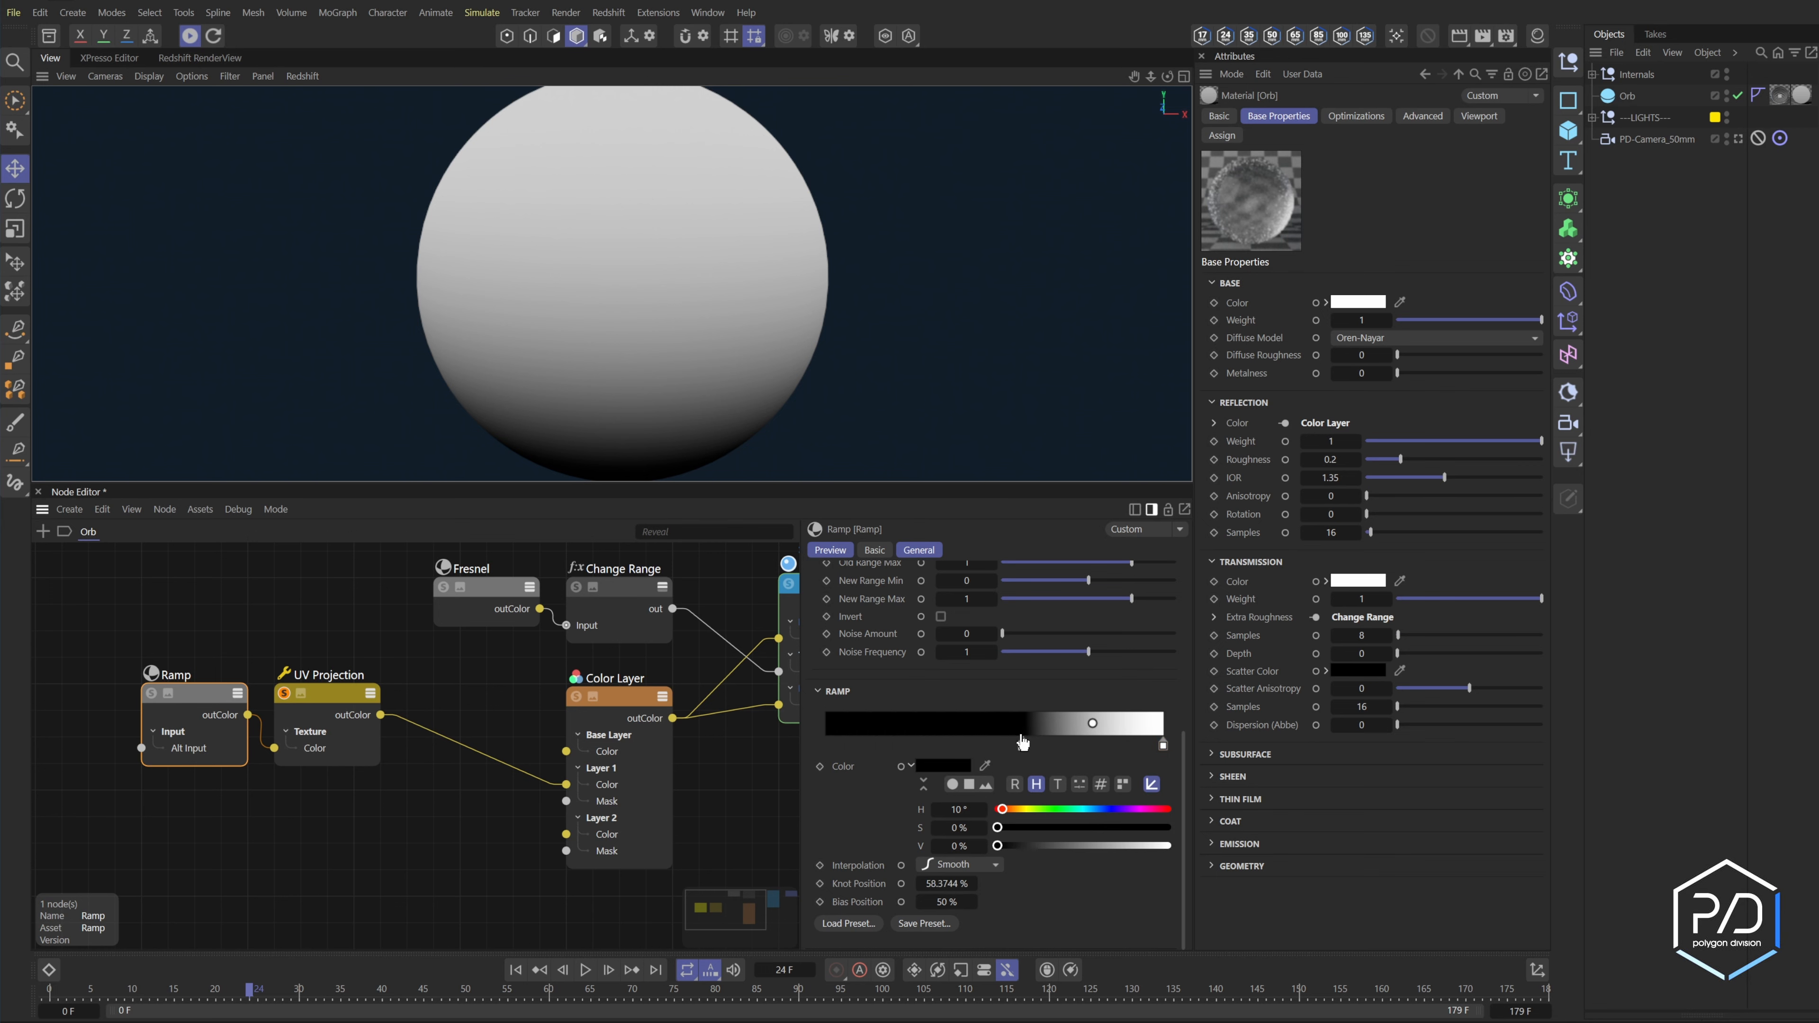
pyautogui.click(1161, 744)
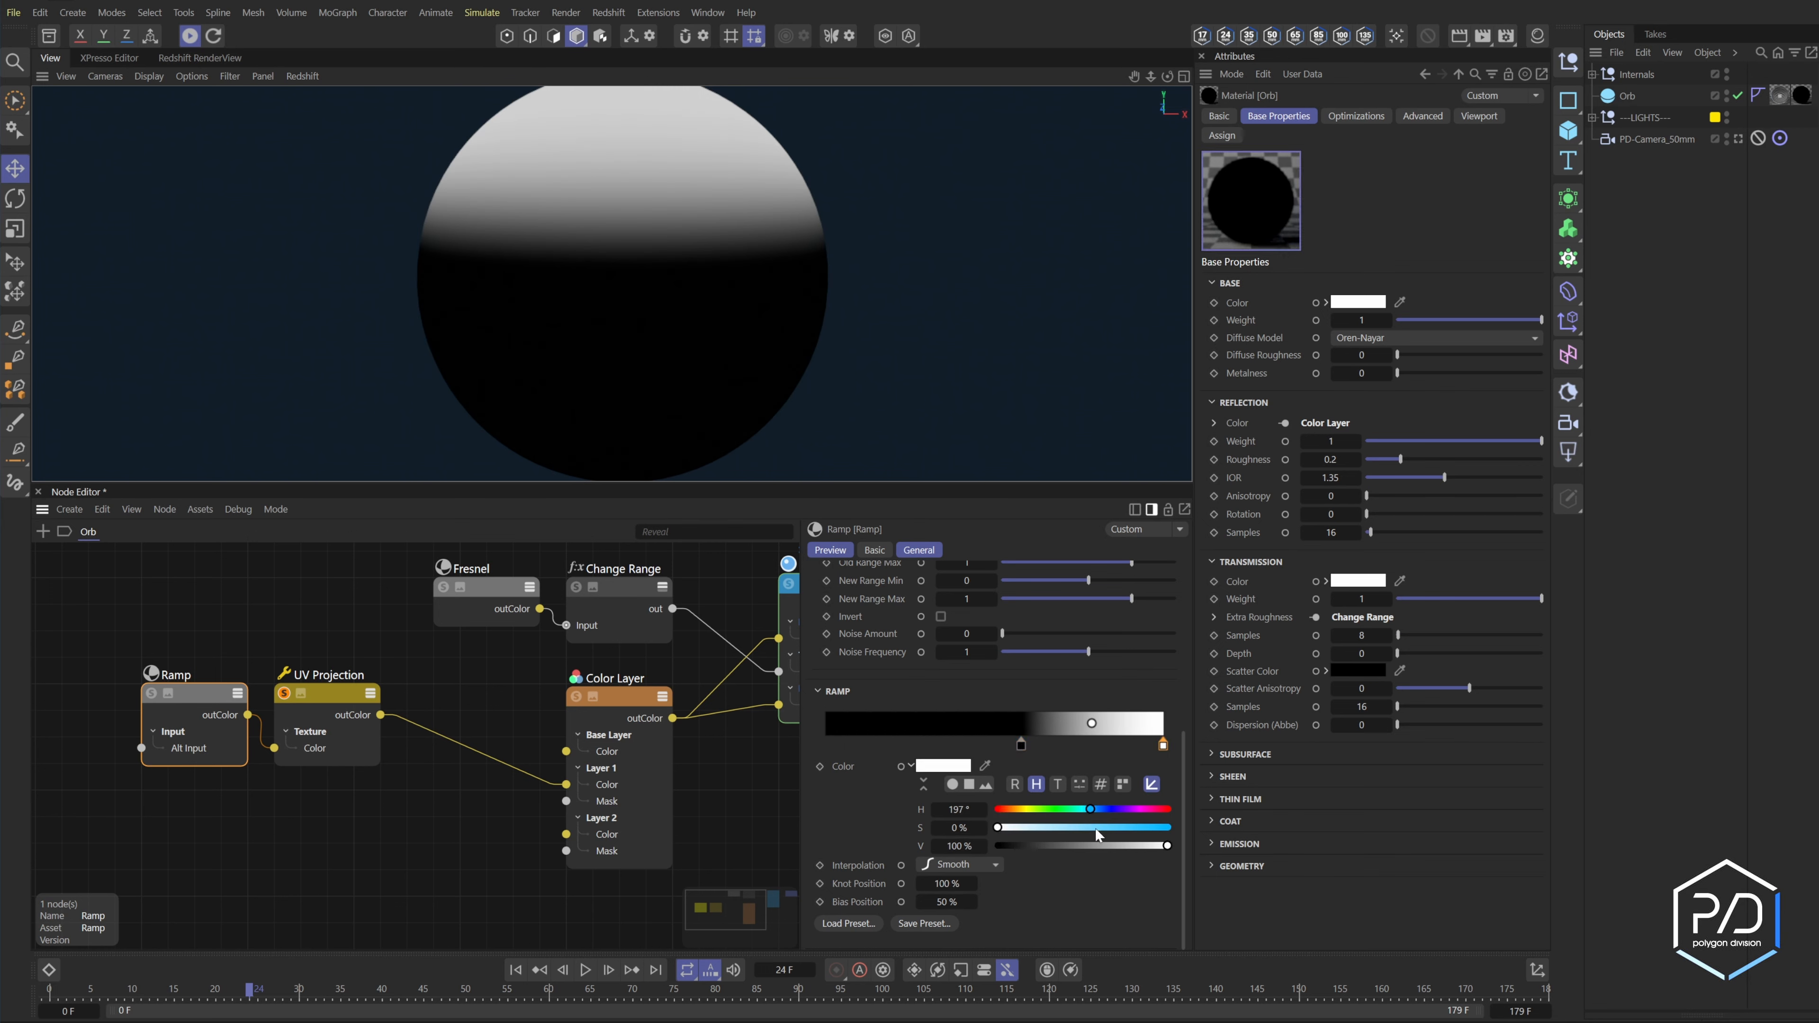
pyautogui.moveTo(1094, 827)
pyautogui.mouseDown()
pyautogui.moveTo(1146, 829)
pyautogui.moveTo(1084, 808)
pyautogui.mouseUp()
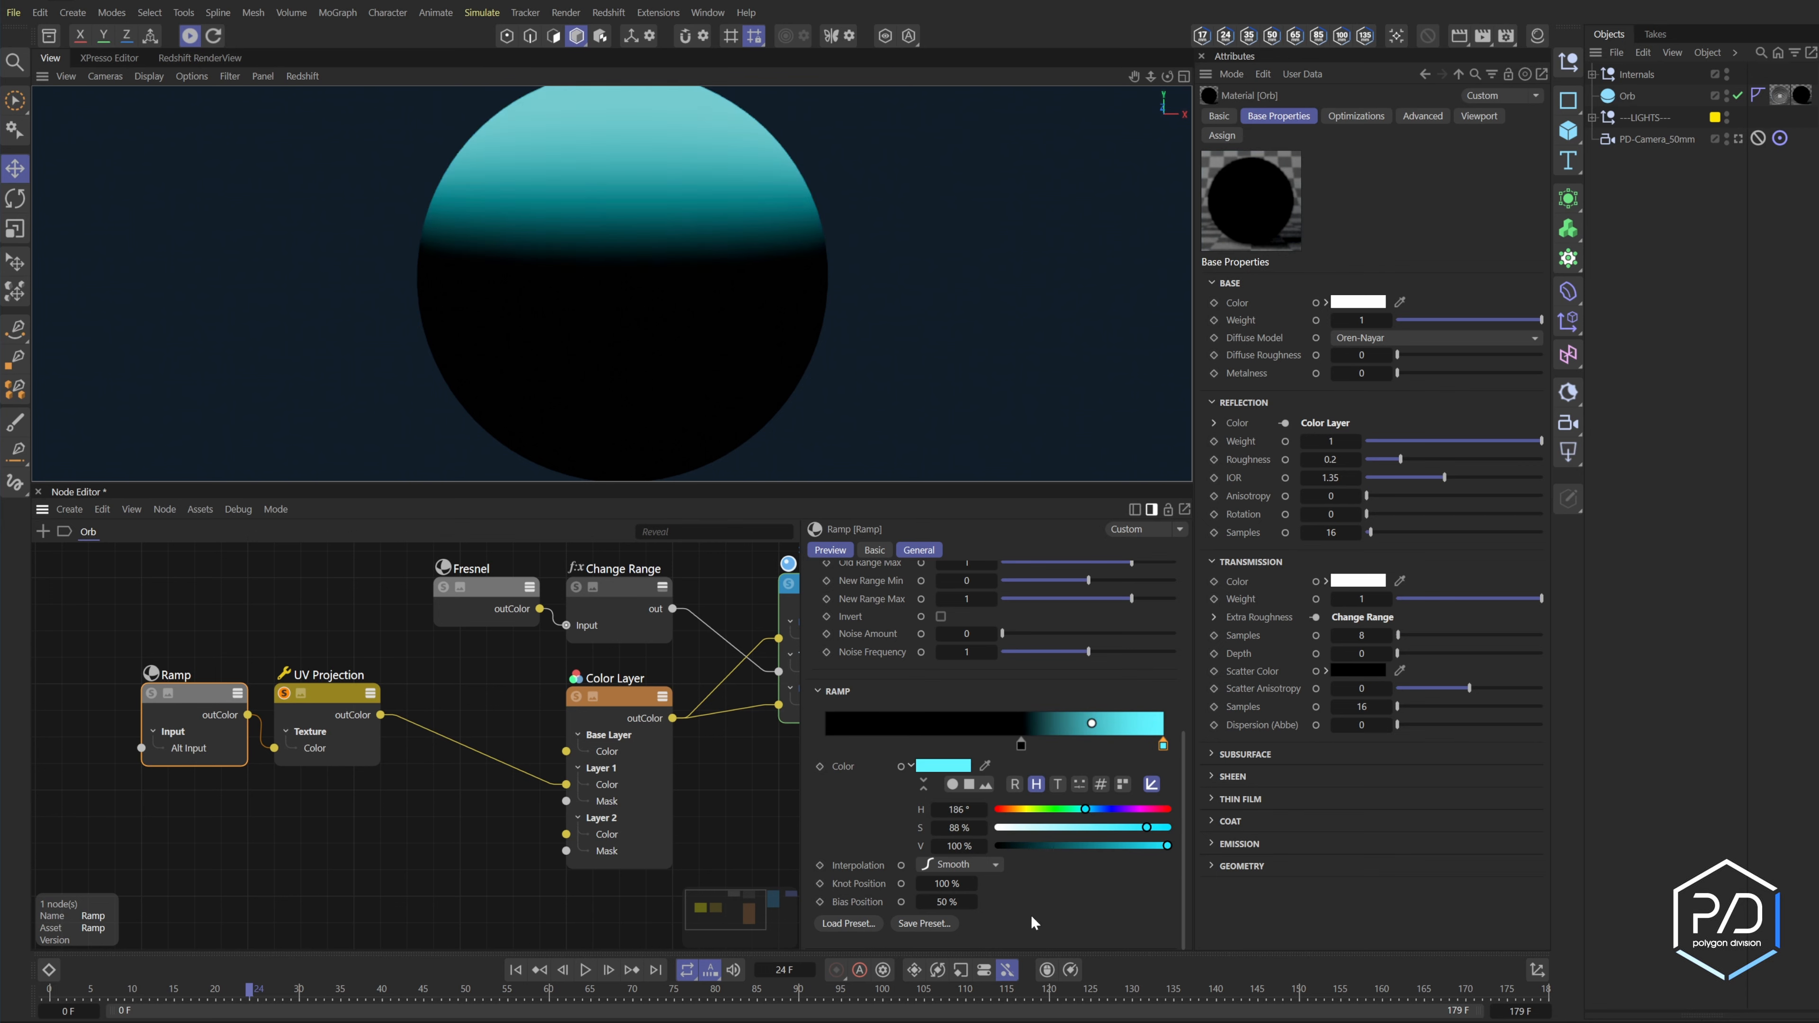
# - Rotate the UV Projection's transform so the cyan gradient falls diagonally across the orb's lower-right side
pyautogui.click(357, 702)
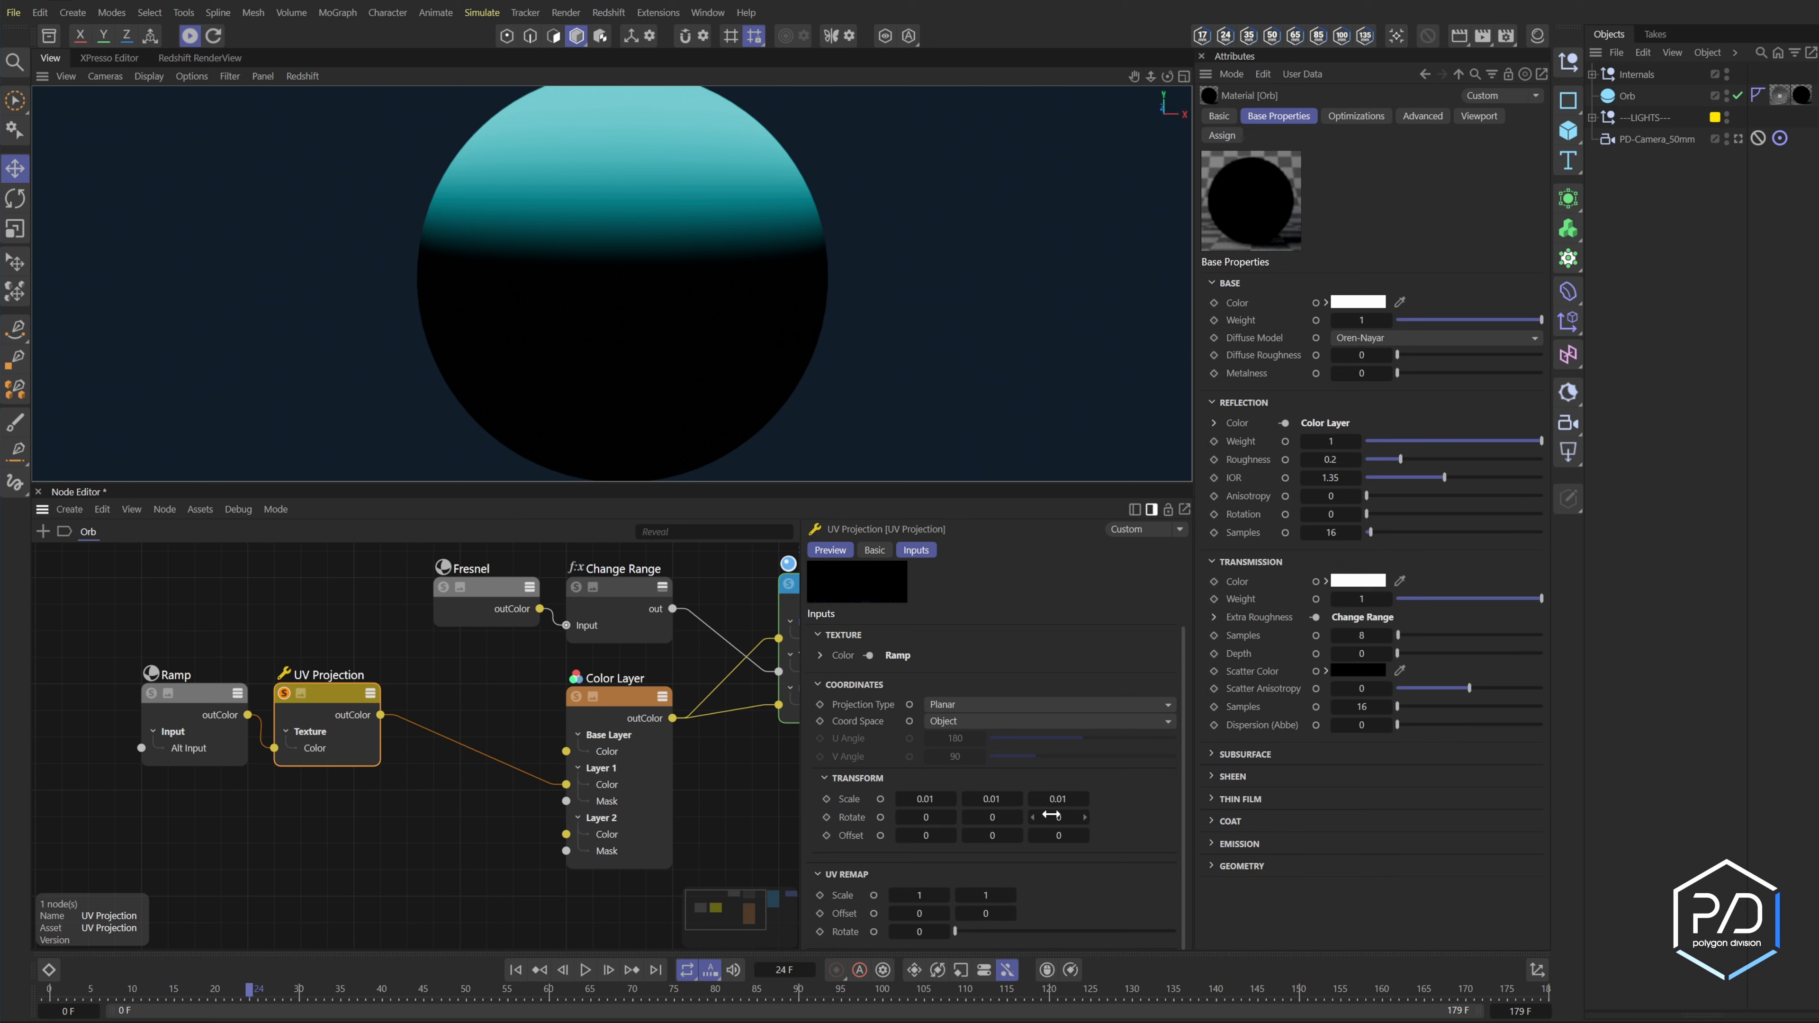
pyautogui.moveTo(1051, 815); pyautogui.dragTo(979, 817)
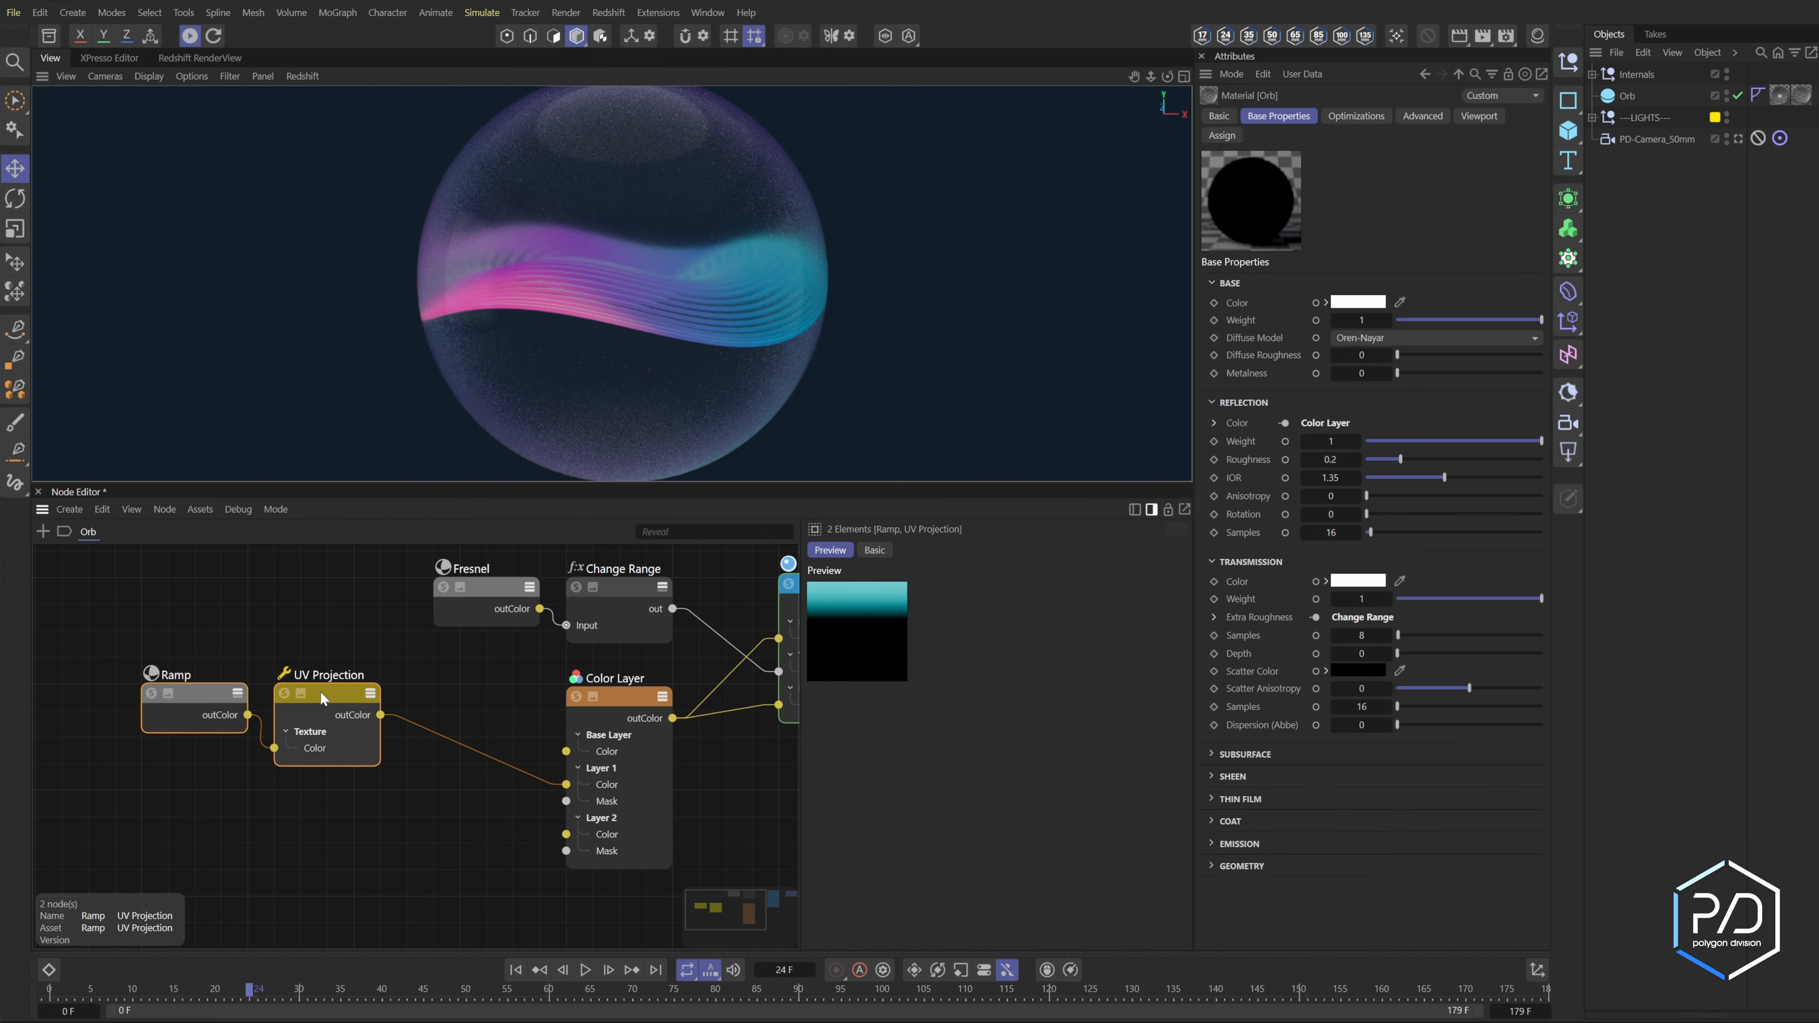
# - Feed a duplicate of the Ramp and UV Projection into the Color Layer's Layer 2 Color and set that layer's Blend Mode to Screen
pyautogui.moveTo(380, 820); pyautogui.dragTo(572, 844)
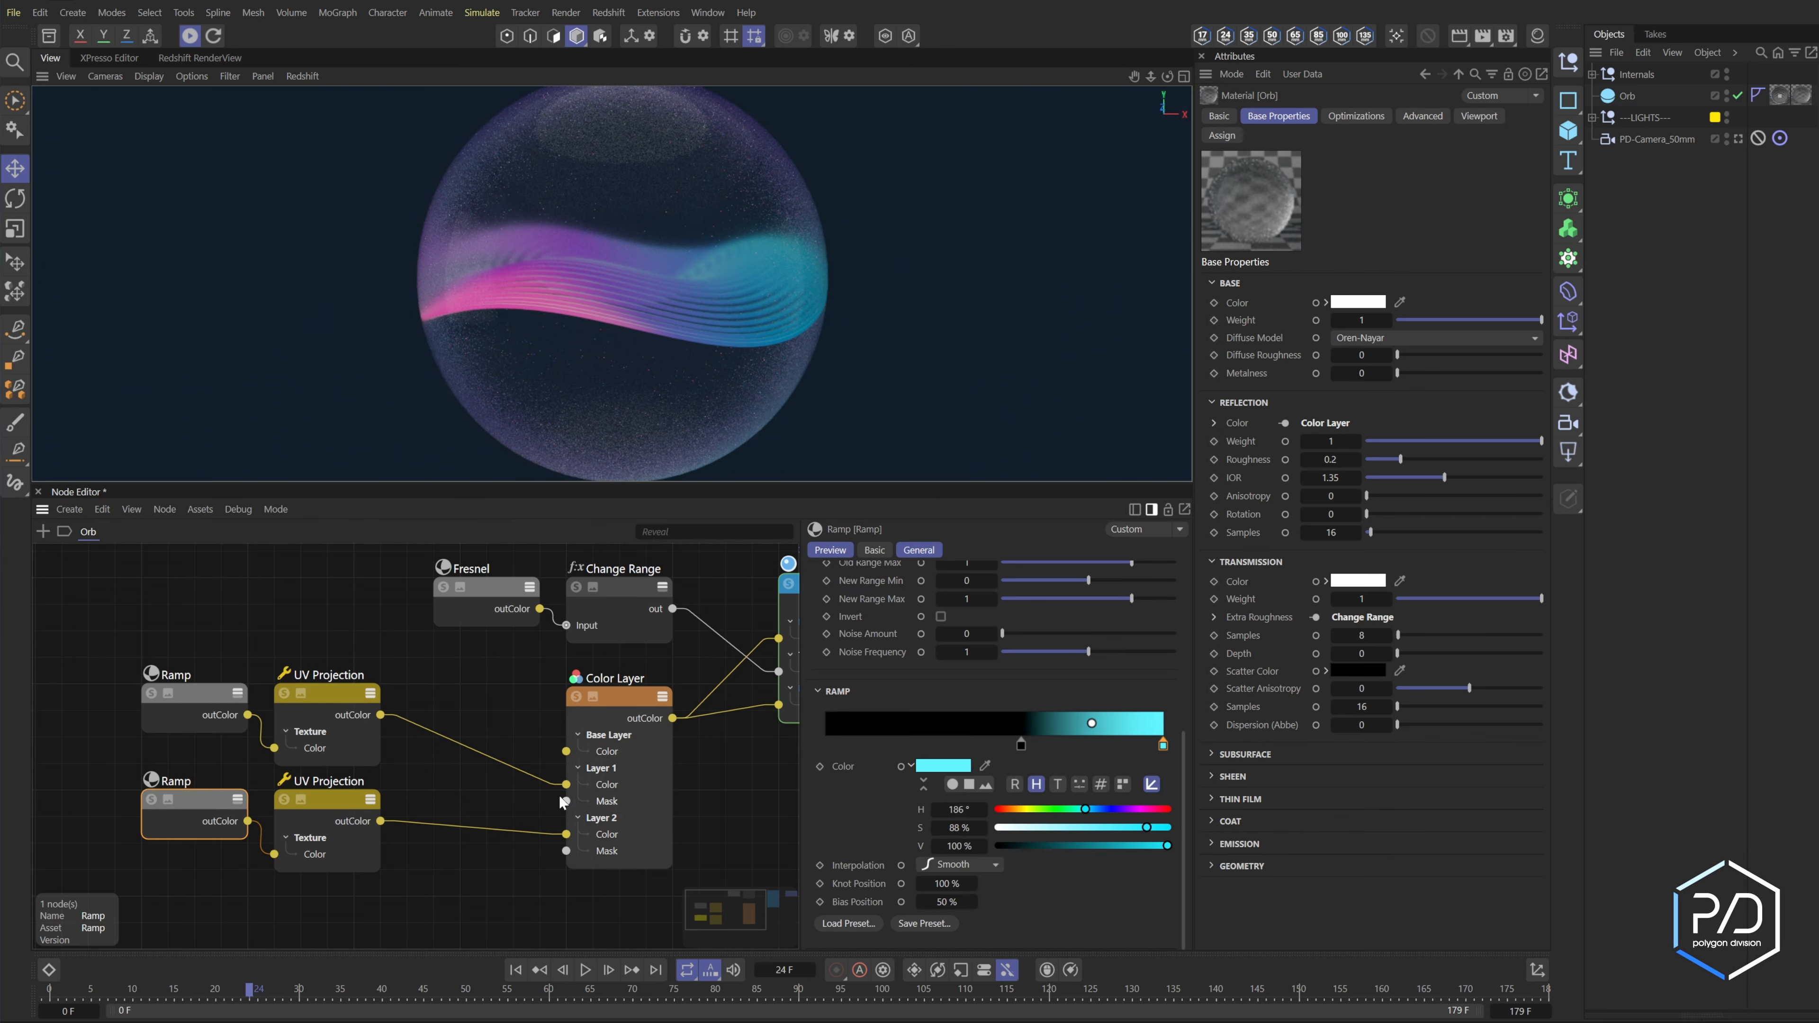
pyautogui.click(575, 696)
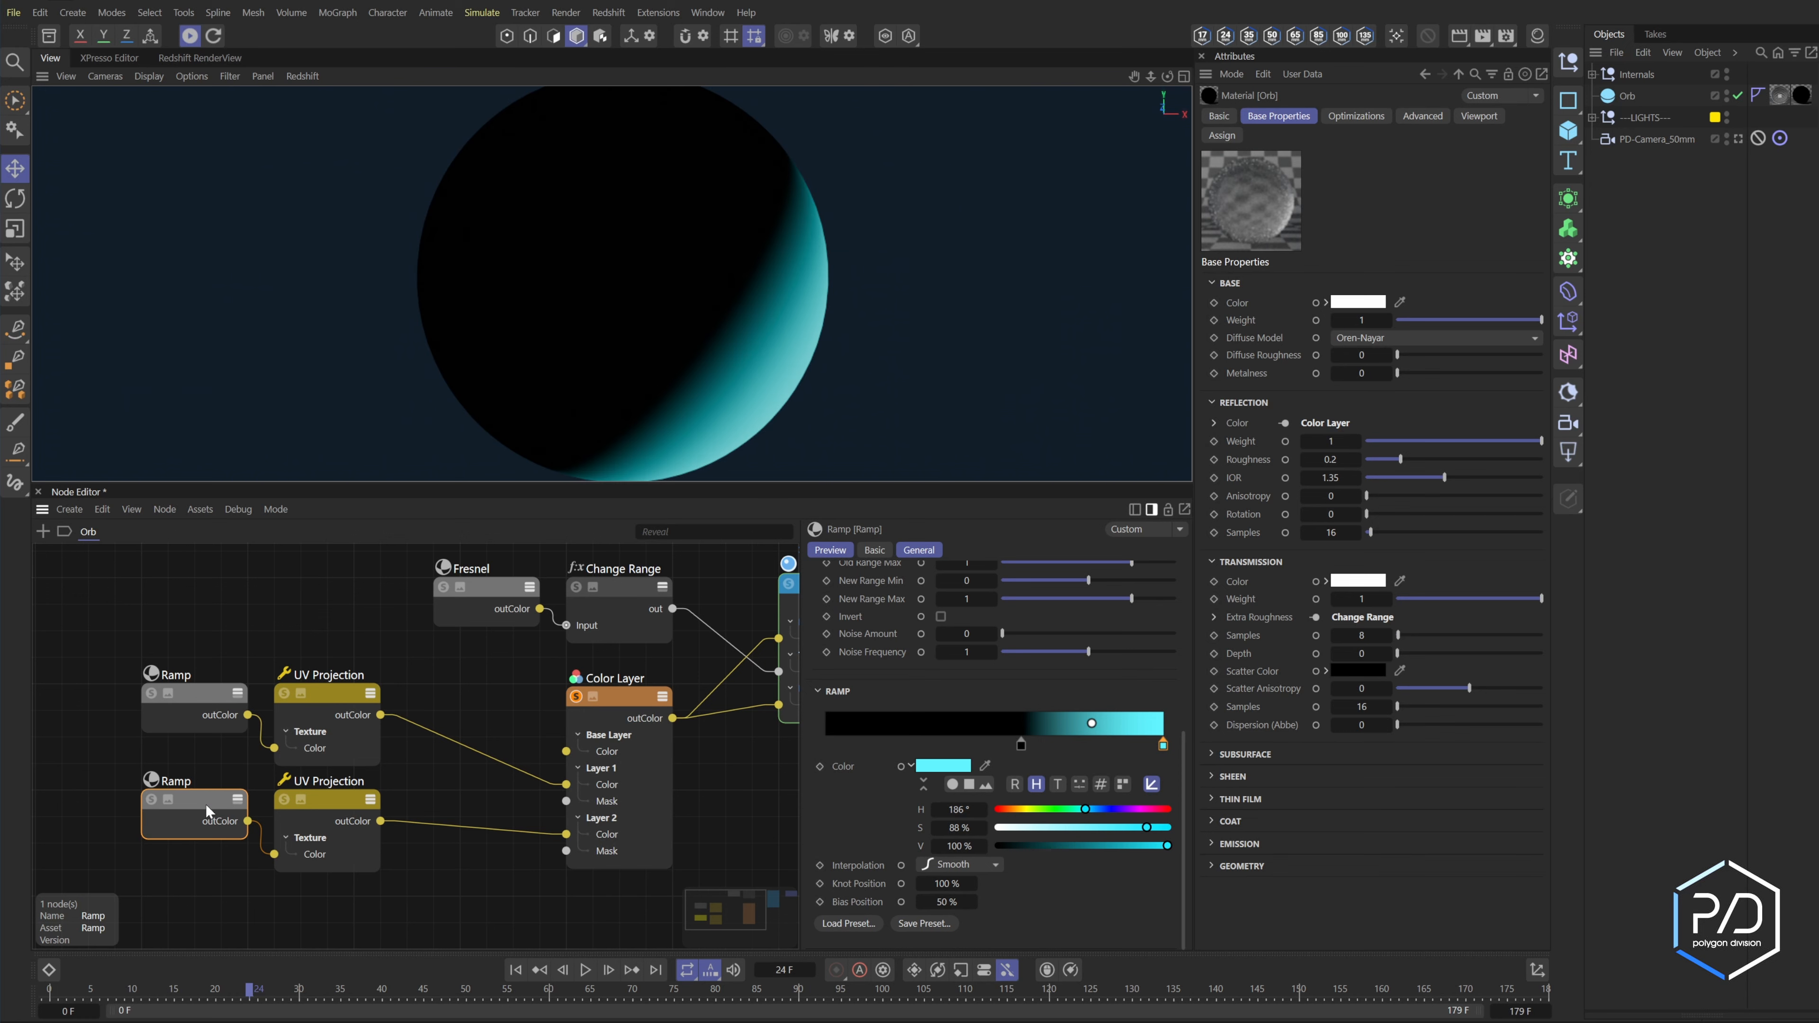
pyautogui.click(657, 799)
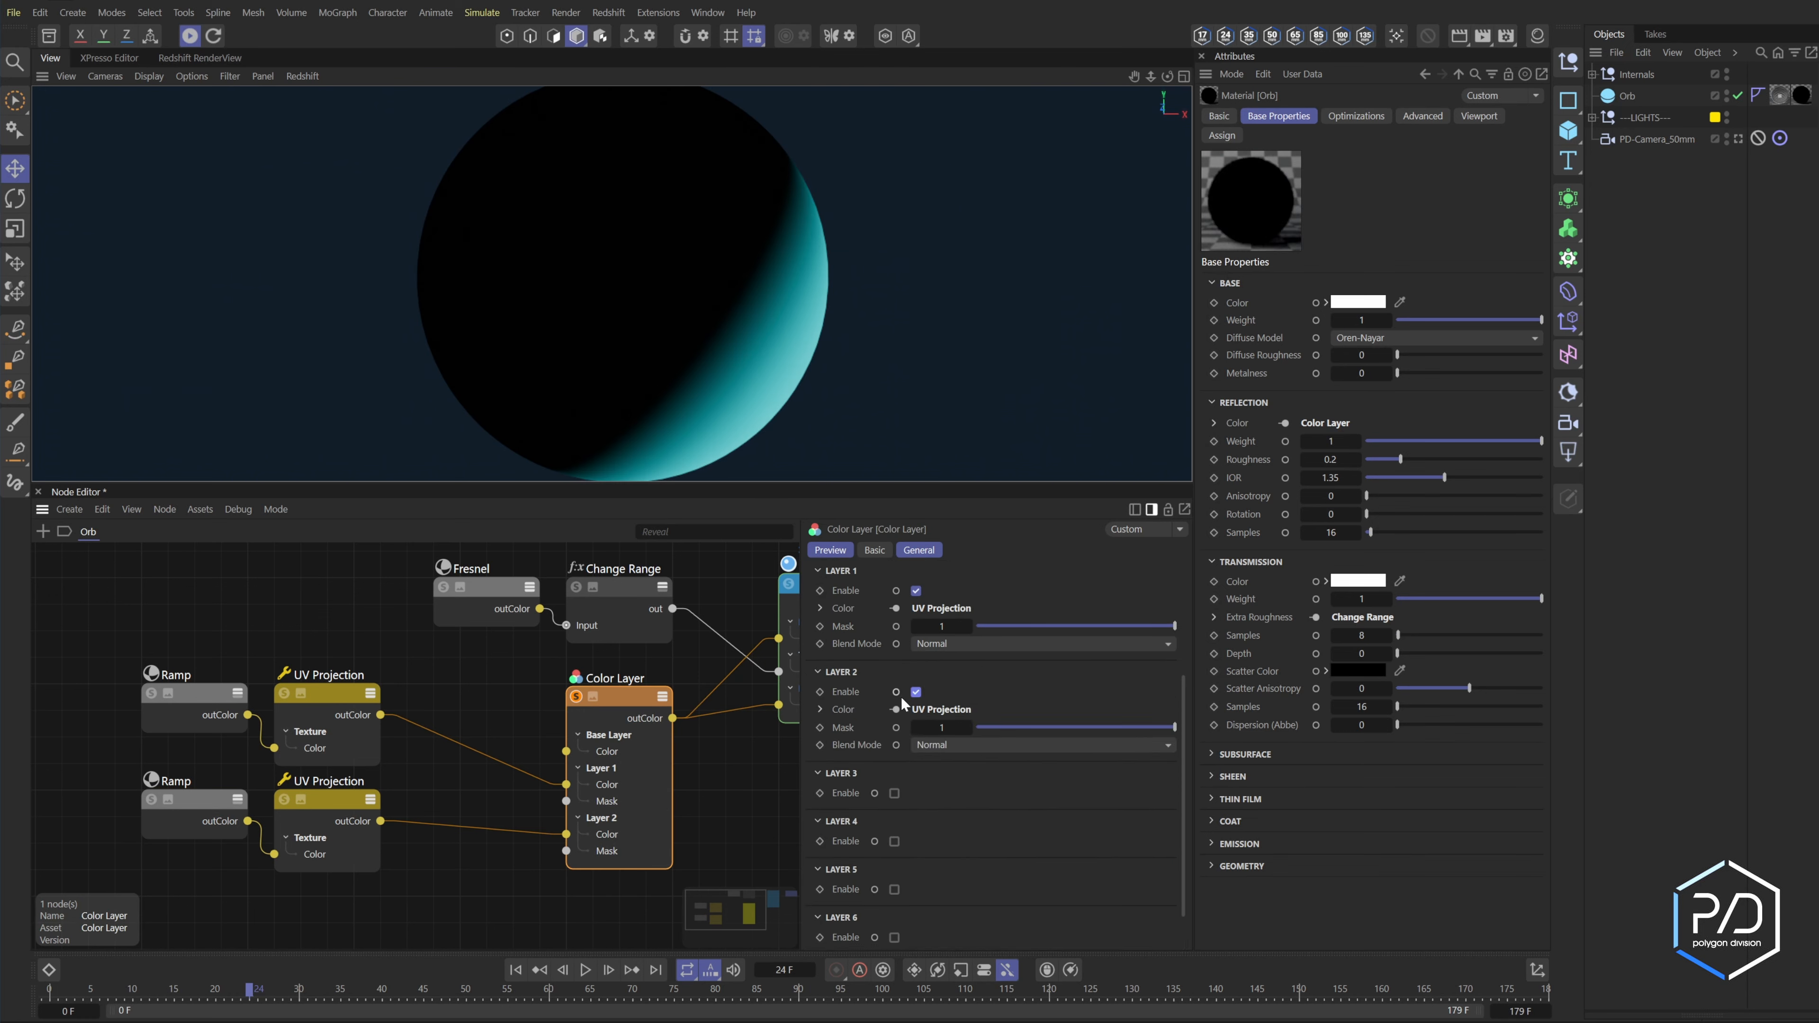
pyautogui.click(974, 745)
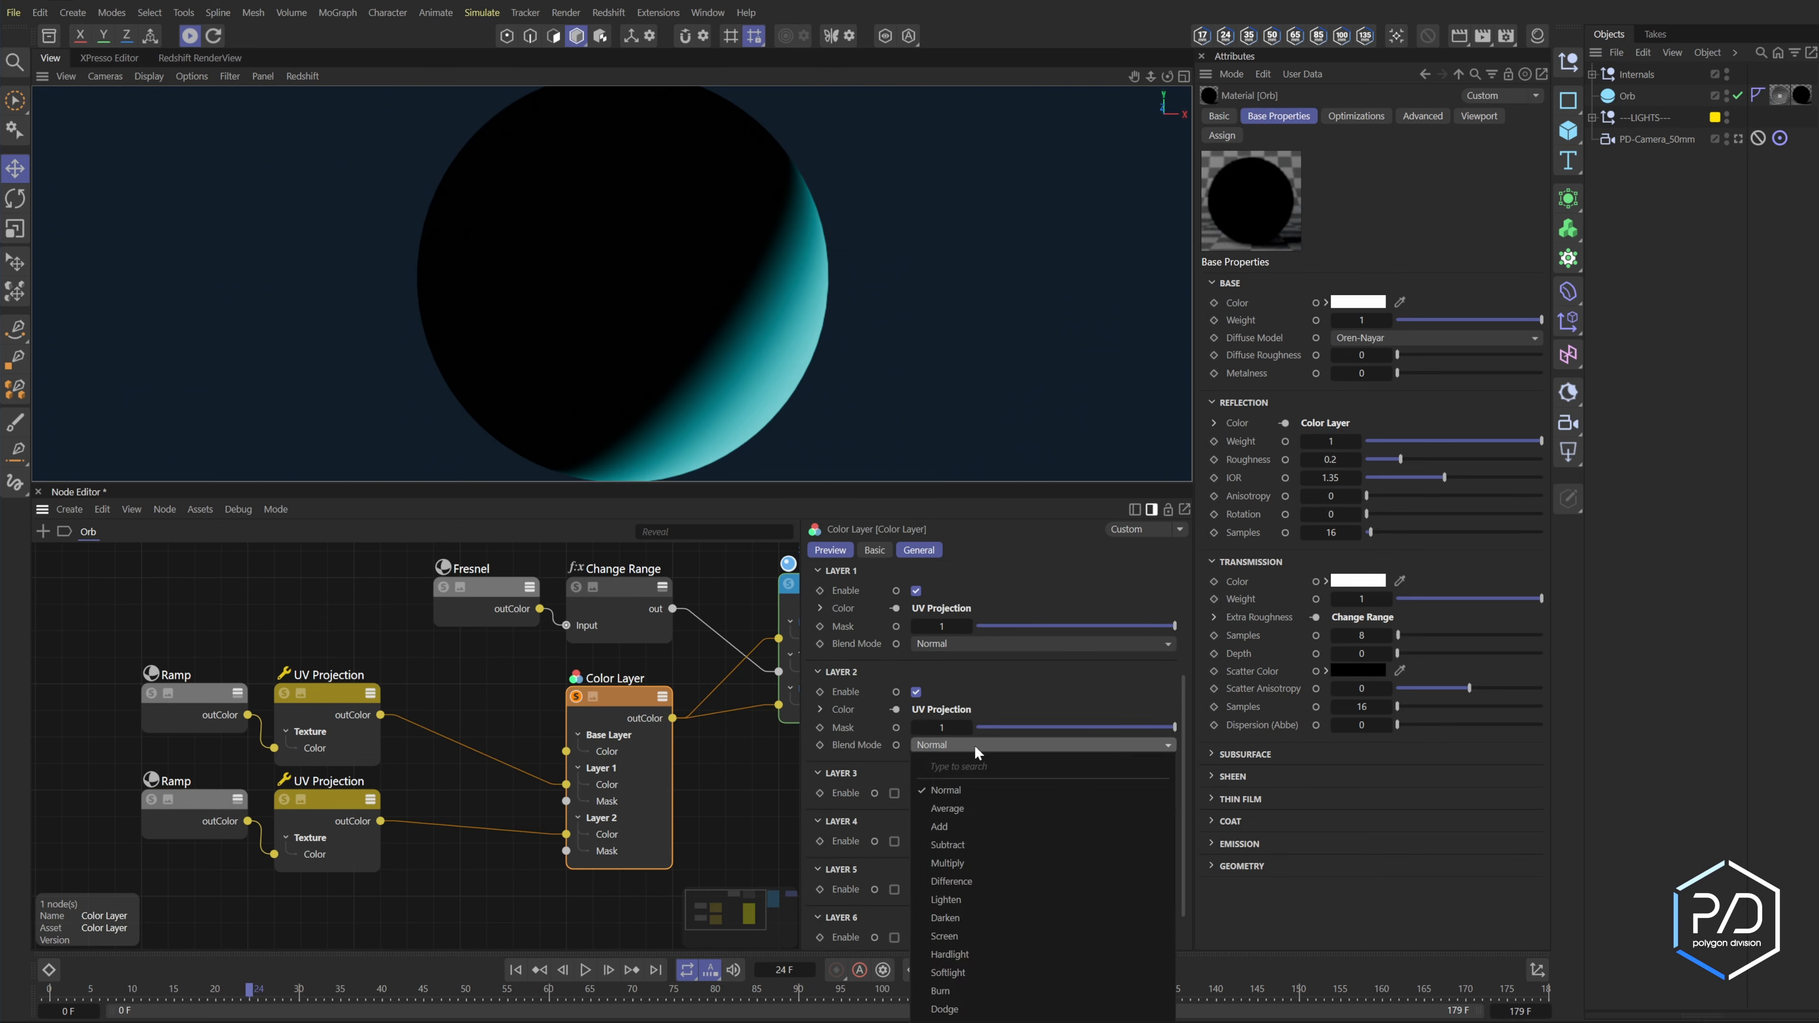
pyautogui.click(963, 934)
# - Color the second Ramp's bright knot orange, H 23°, S 100%, and set its UV Projection's transform rotation to 0, 15, 109
pyautogui.click(187, 798)
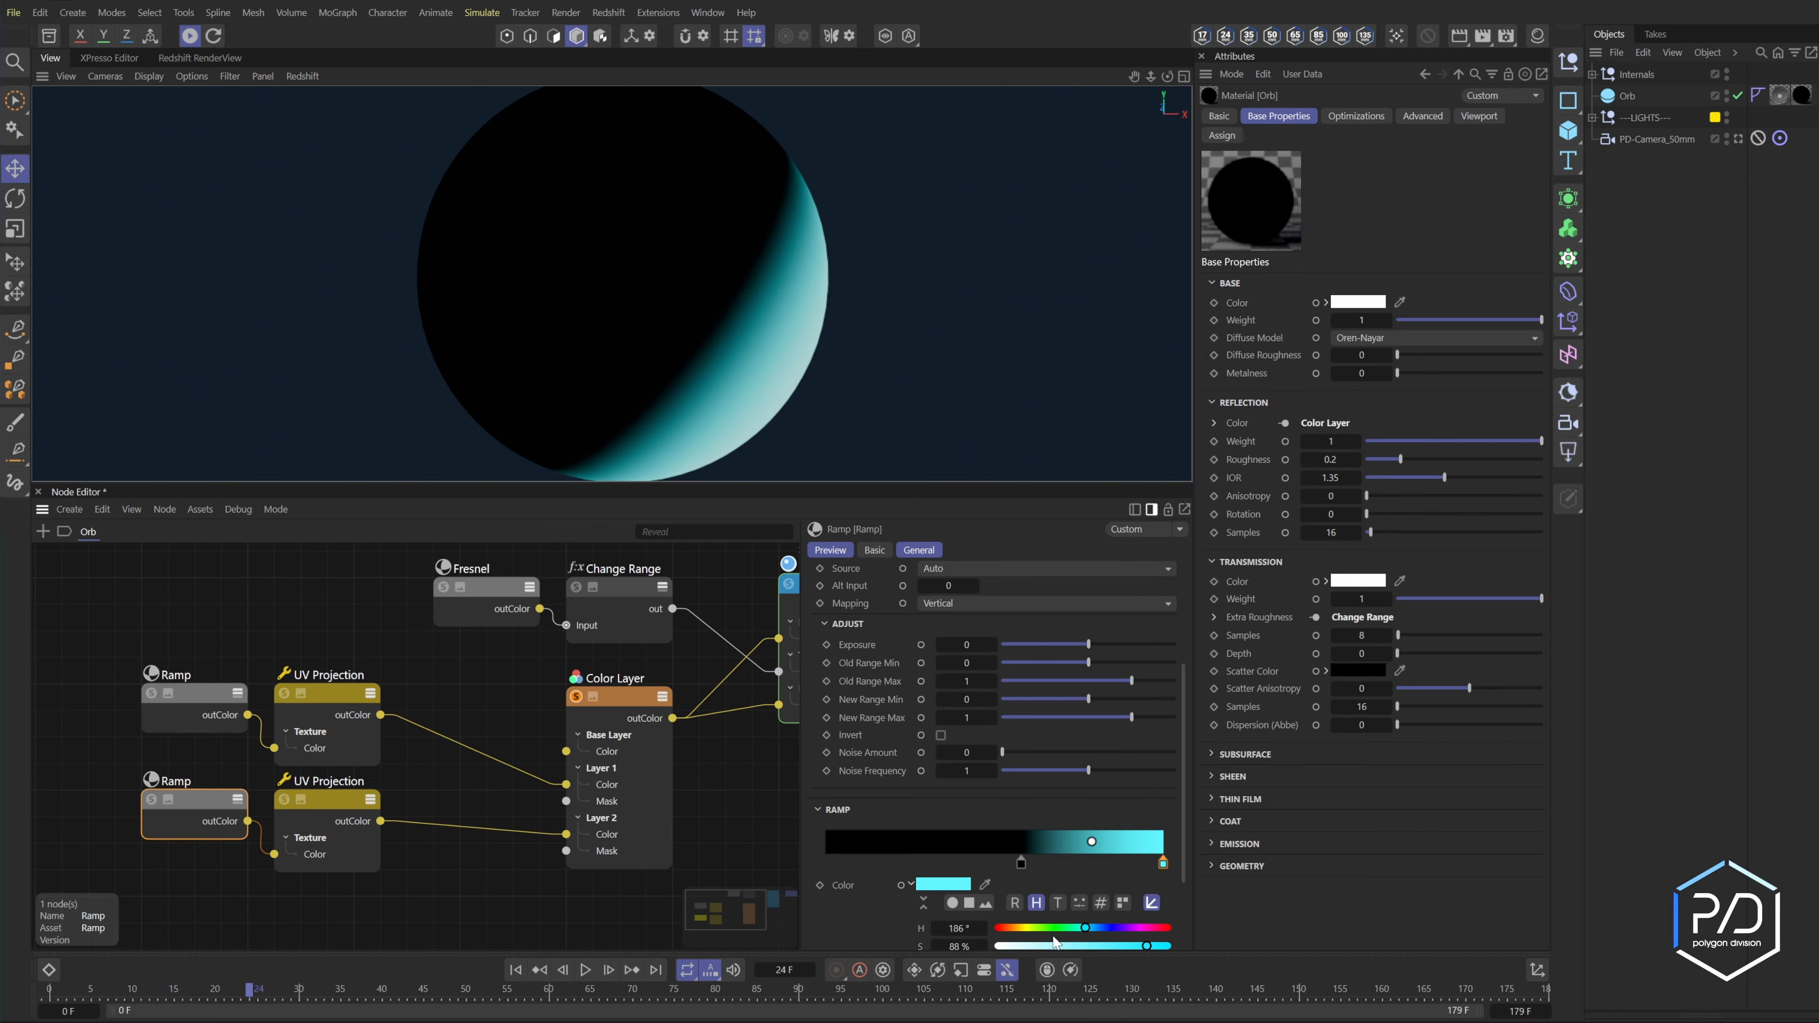
pyautogui.moveTo(1053, 929); pyautogui.dragTo(1011, 933)
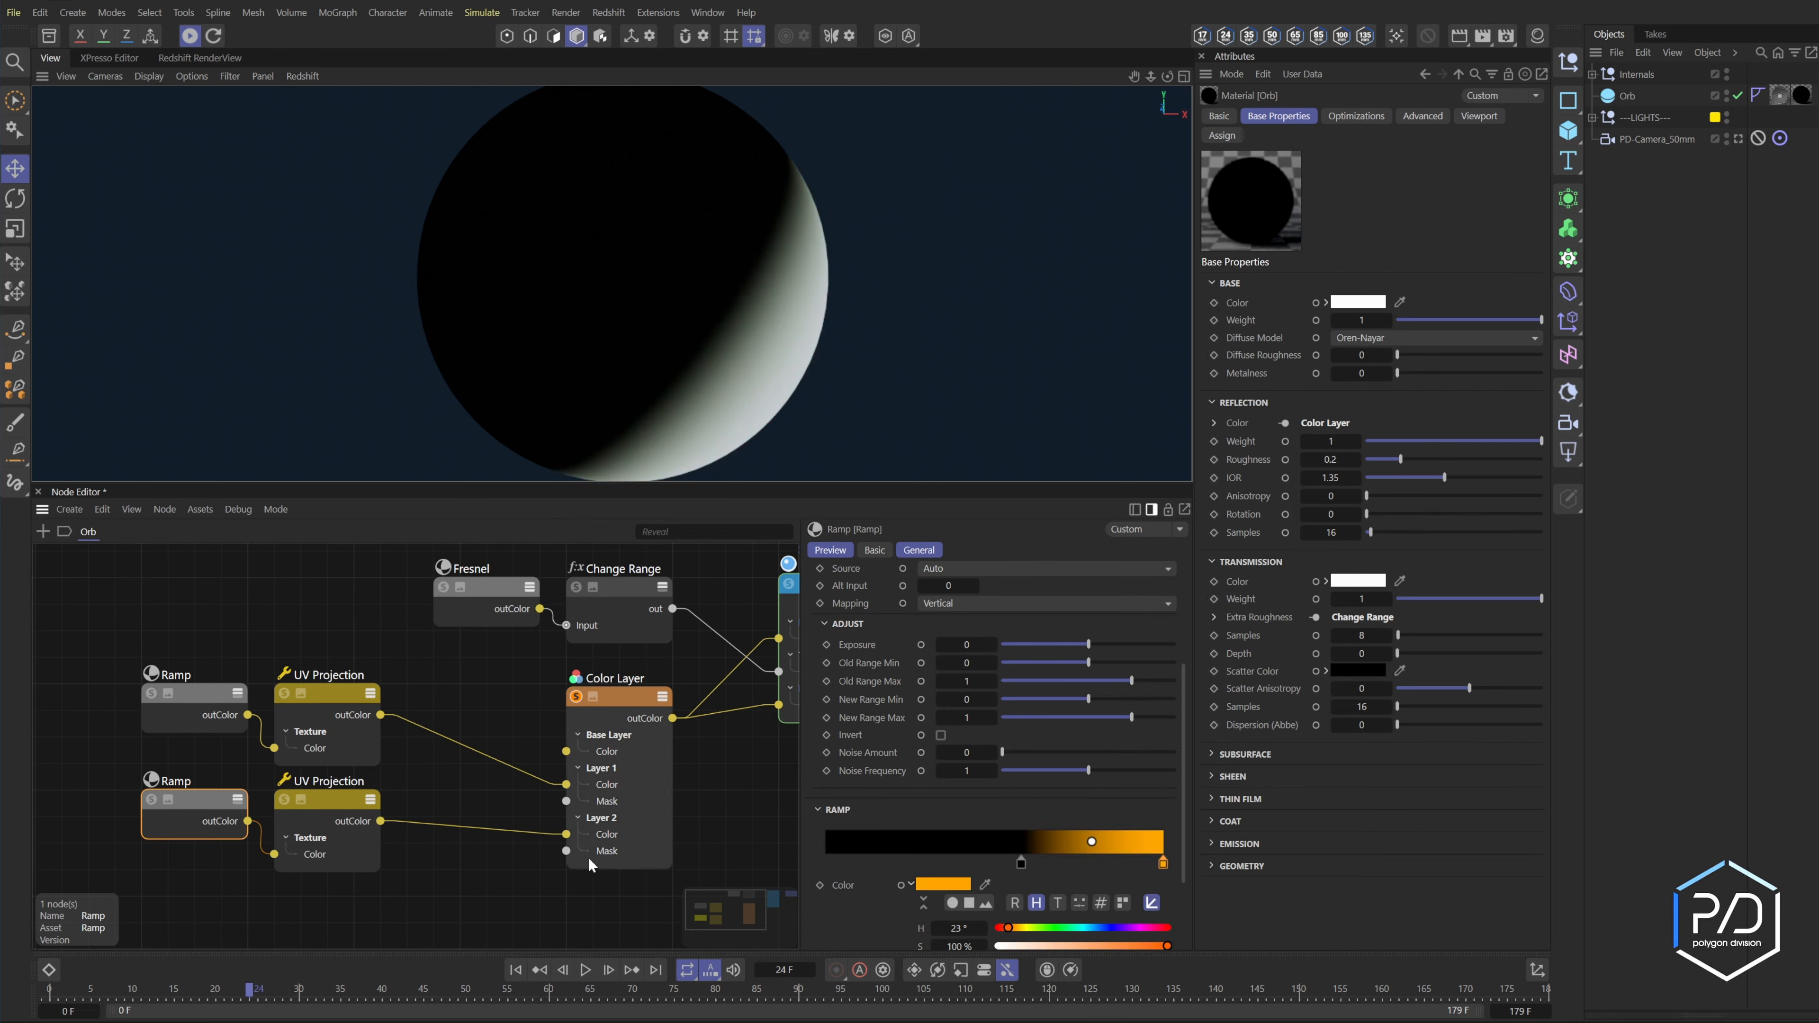
pyautogui.click(327, 799)
pyautogui.click(995, 817)
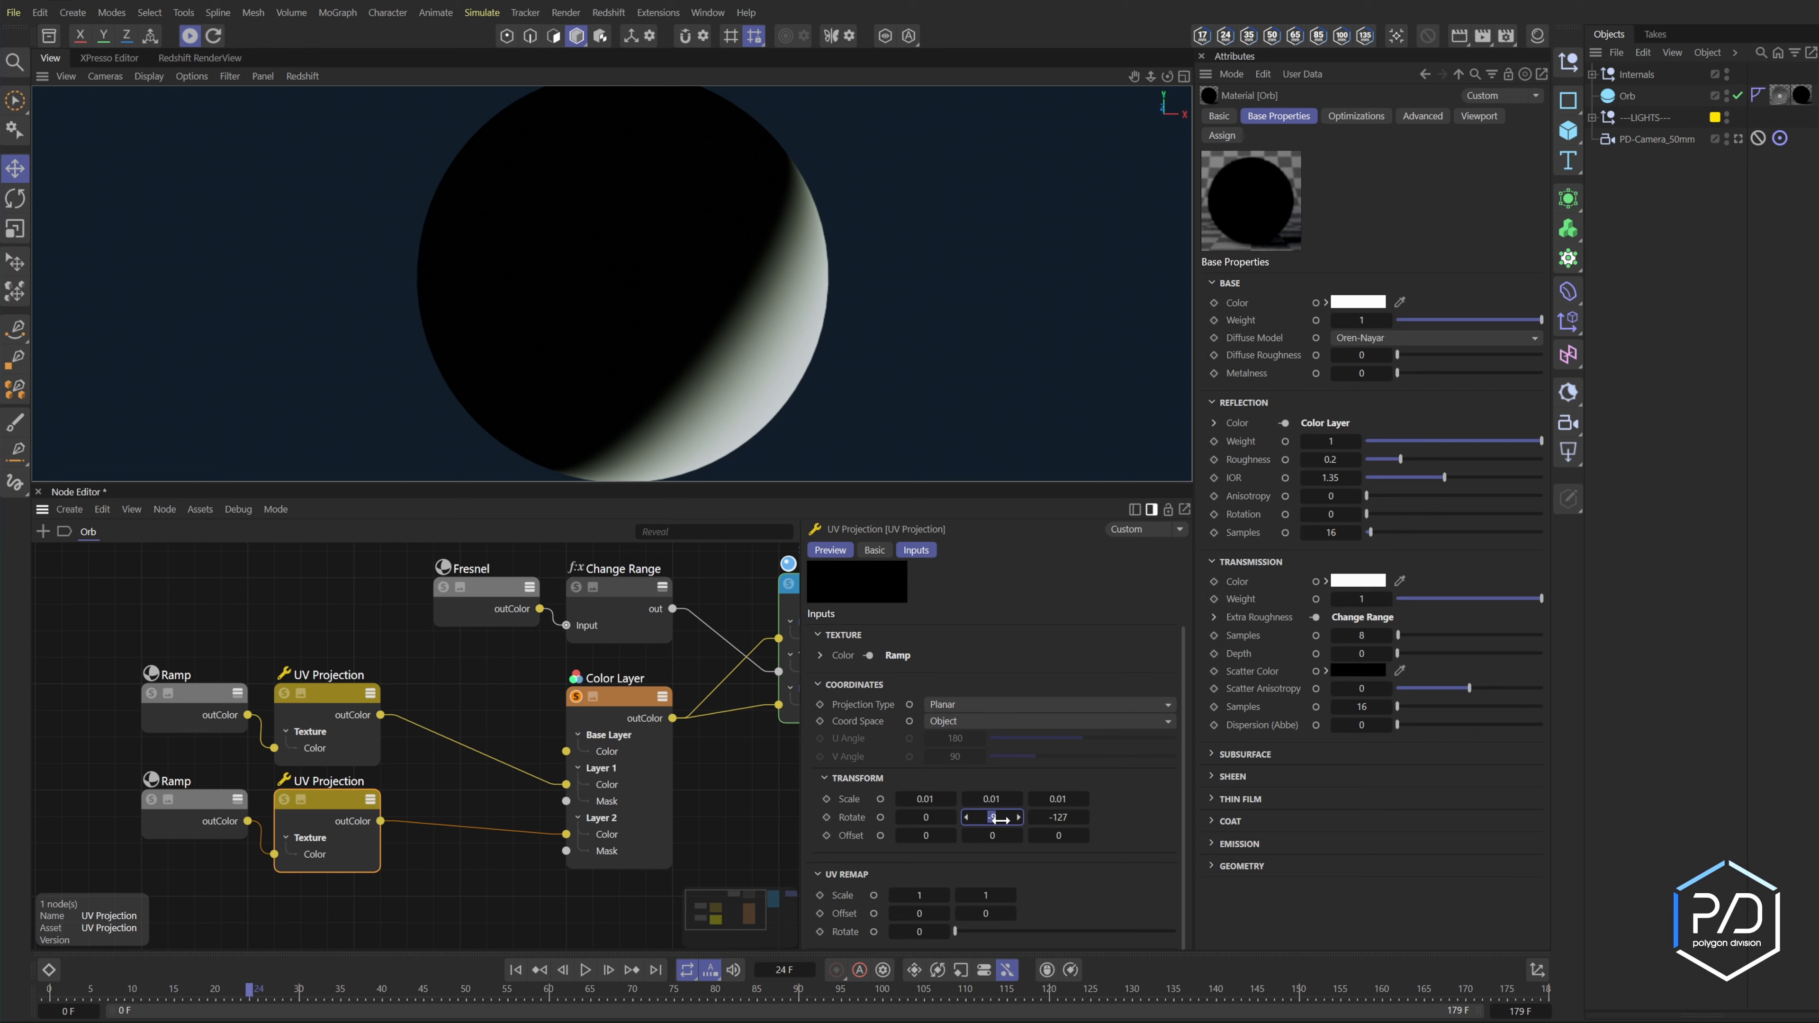
pyautogui.write('0')
pyautogui.moveTo(1058, 817); pyautogui.dragTo(1227, 818)
pyautogui.moveTo(992, 818); pyautogui.dragTo(1003, 817)
pyautogui.moveTo(448, 916); pyautogui.dragTo(459, 895, button='middle')
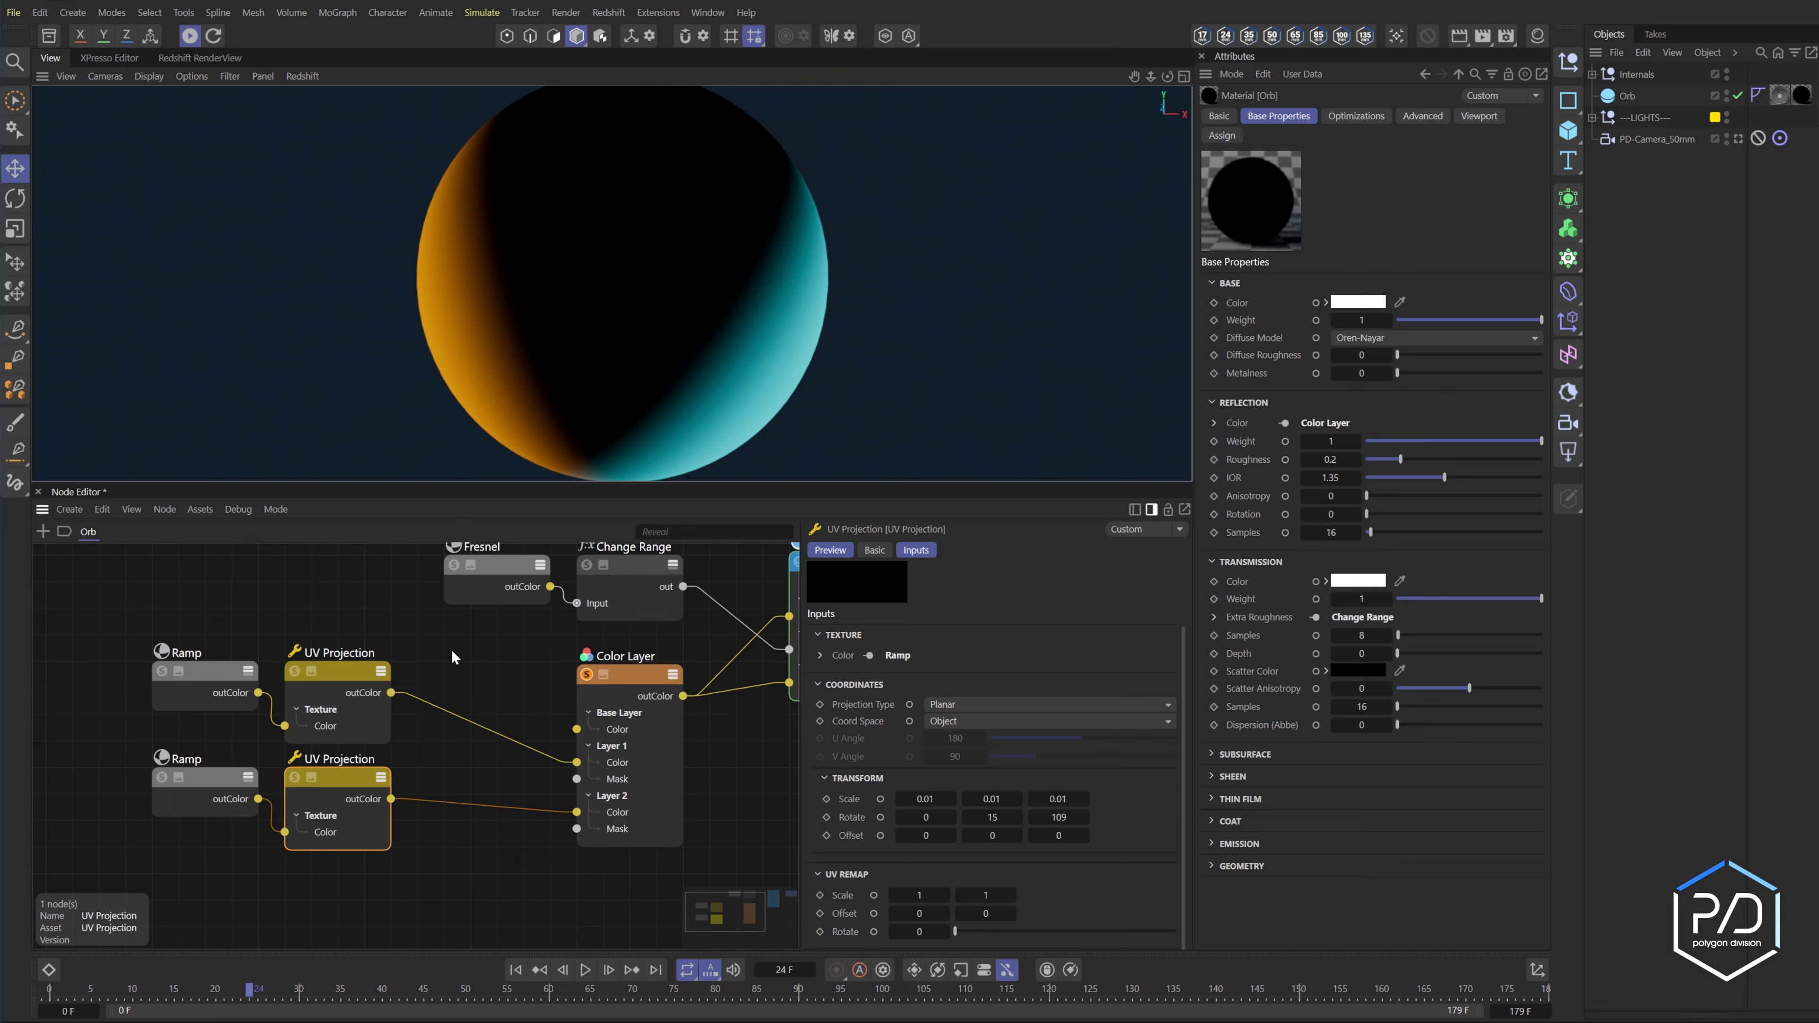
# - Add a Fresnel node and connect its outColor to the Layer 1 and Layer 2 Masks of the Color Layer
pyautogui.moveTo(452, 648); pyautogui.dragTo(491, 683, button='middle')
pyautogui.click(391, 621)
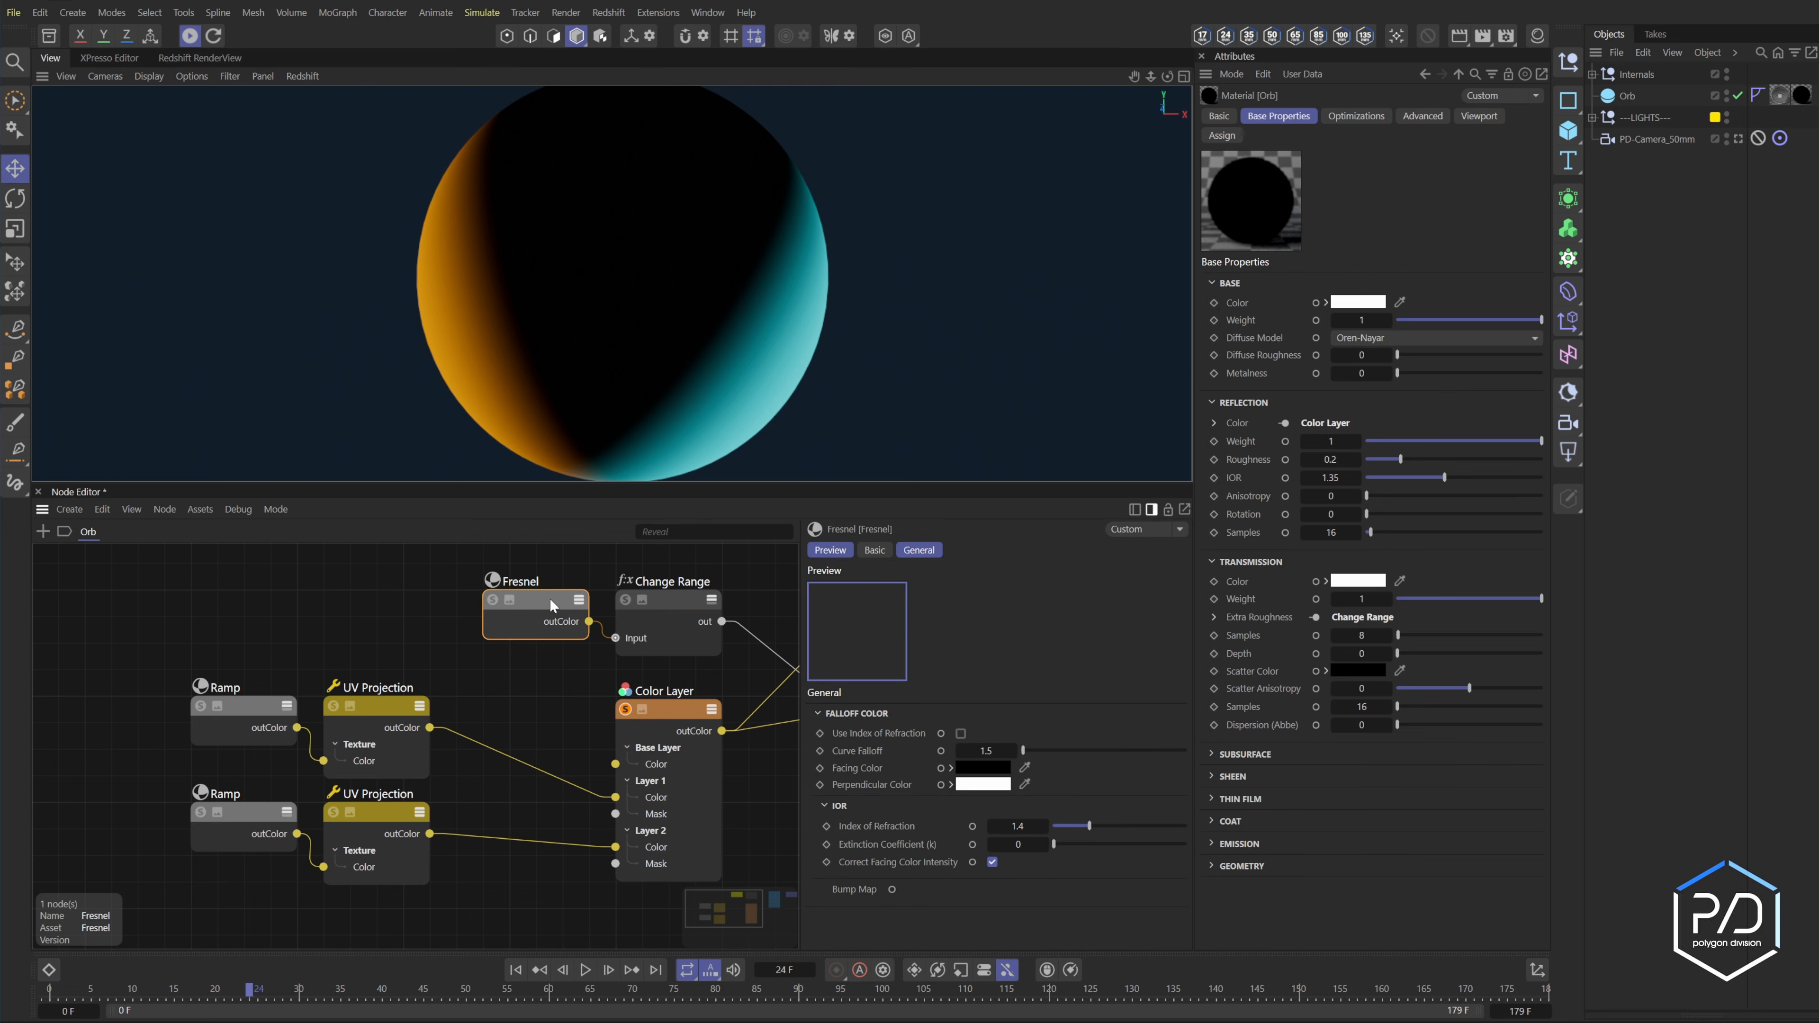
pyautogui.doubleClick(412, 636)
pyautogui.write('fres')
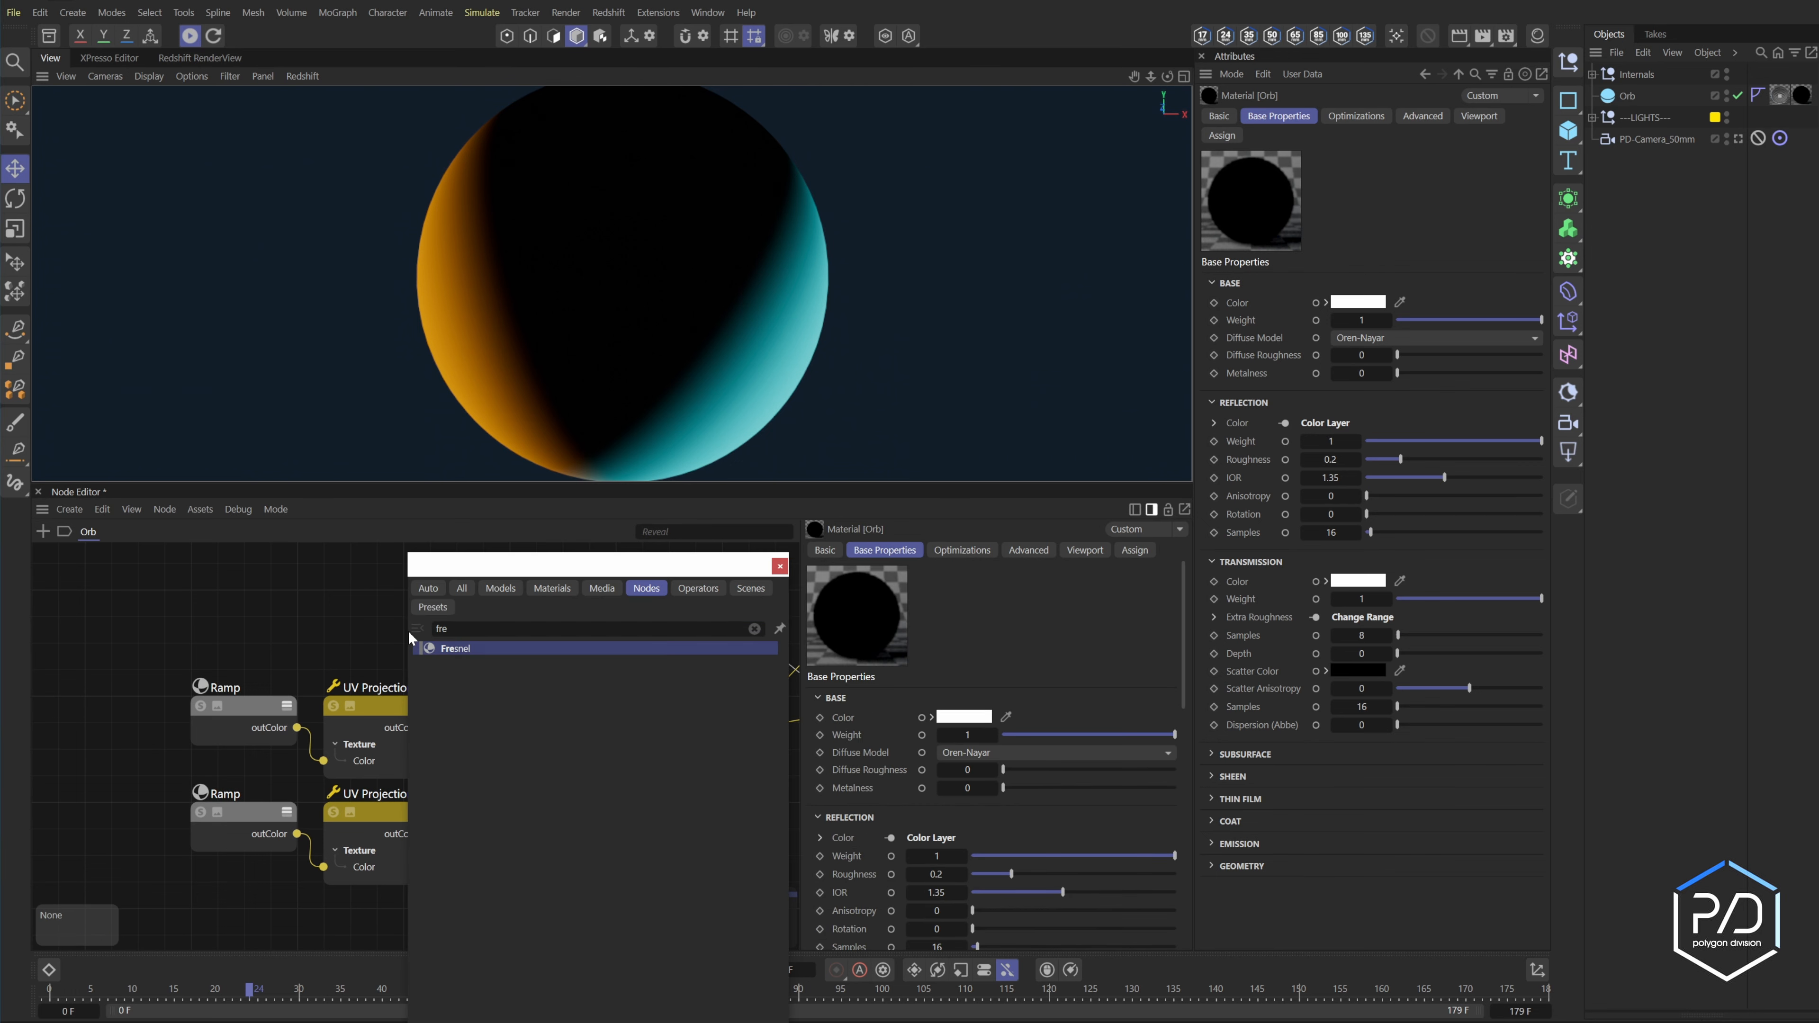
pyautogui.press('Return')
pyautogui.moveTo(410, 636); pyautogui.dragTo(625, 818)
pyautogui.moveTo(589, 728); pyautogui.dragTo(623, 871)
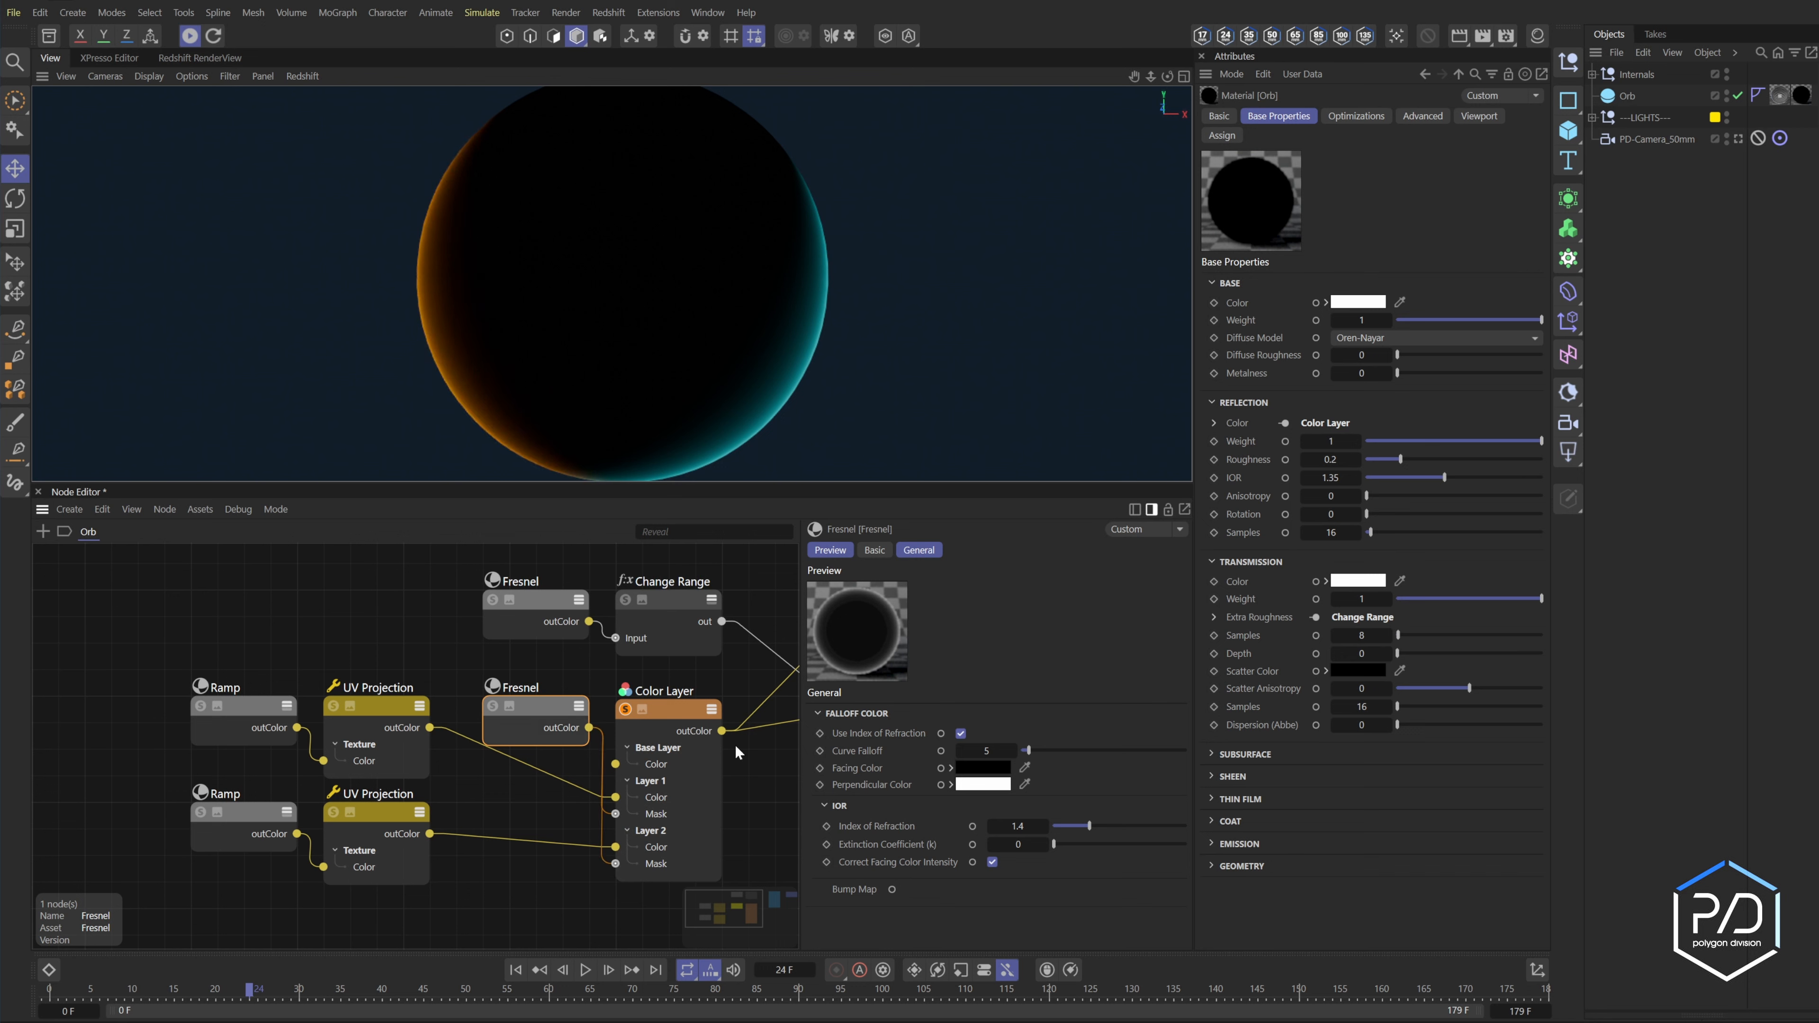
# - Disable Use Index of Refraction on the new mask Fresnel and set its Curve Falloff to 3
pyautogui.click(960, 733)
pyautogui.click(986, 750)
pyautogui.write('3')
pyautogui.press('Return')
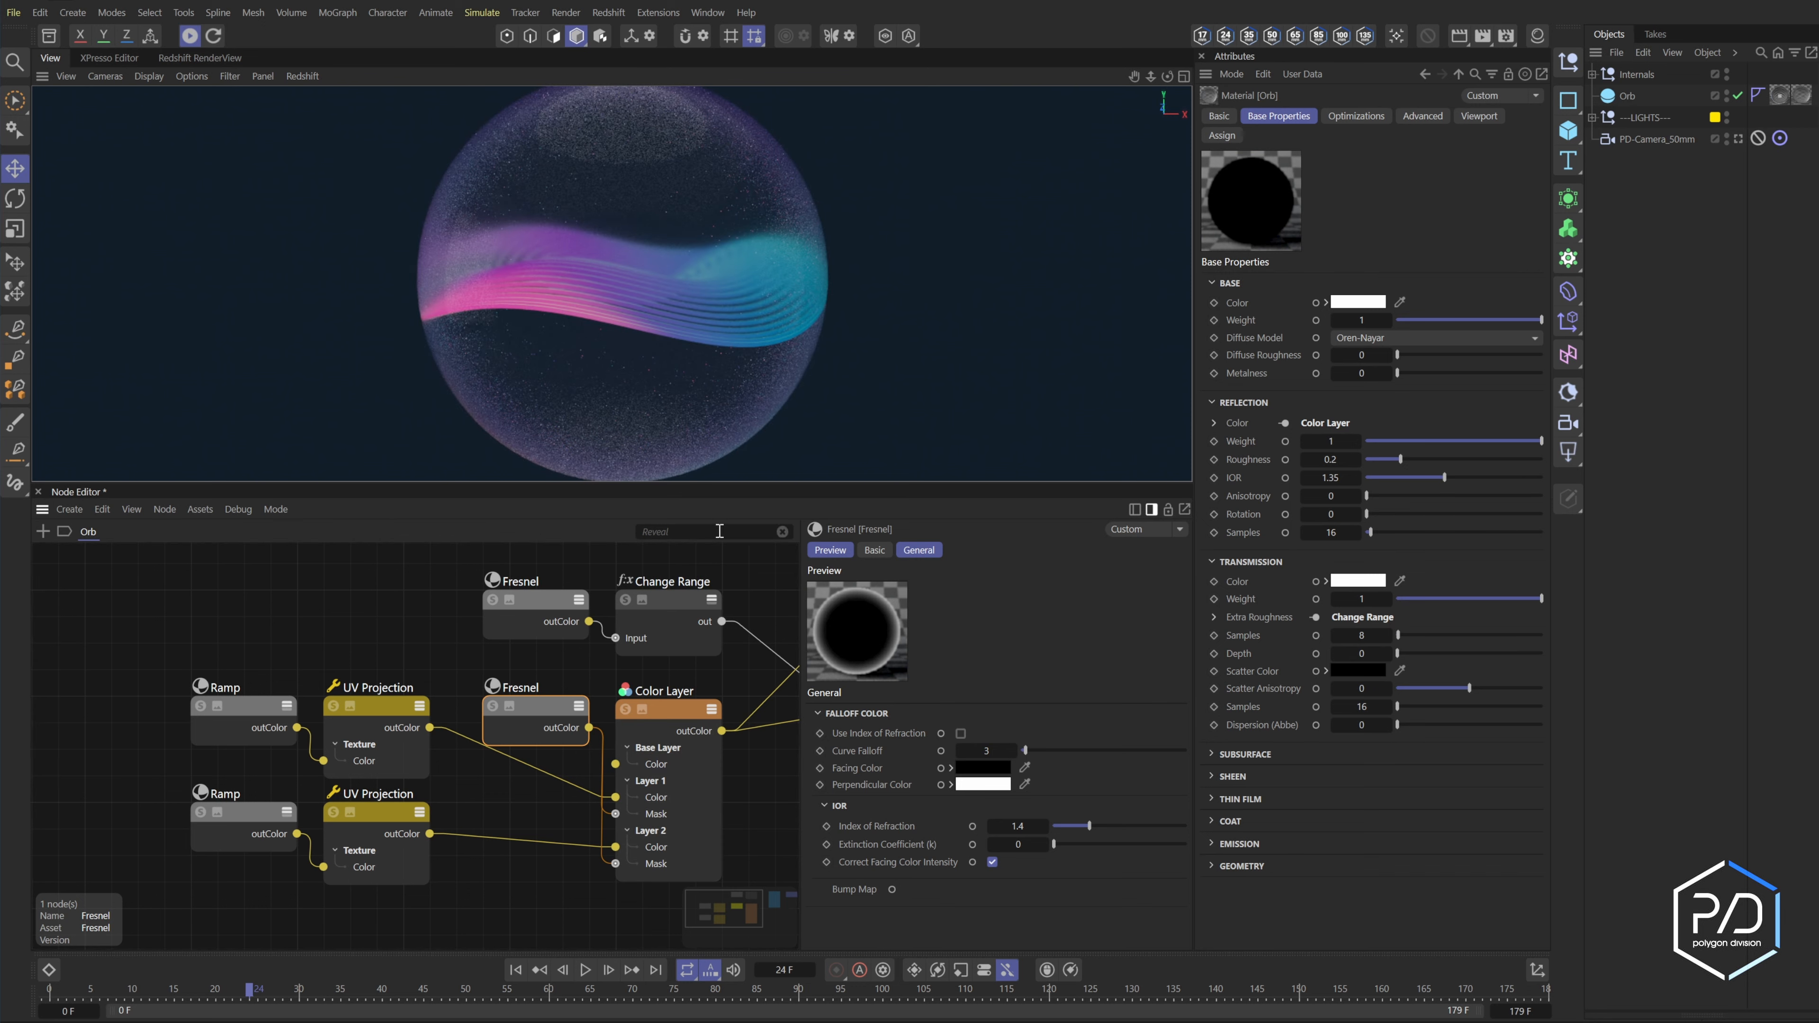
# - Set the Emission Weight of the orb's RS Standard material to 0.2
pyautogui.moveTo(698, 728); pyautogui.dragTo(551, 730, button='middle')
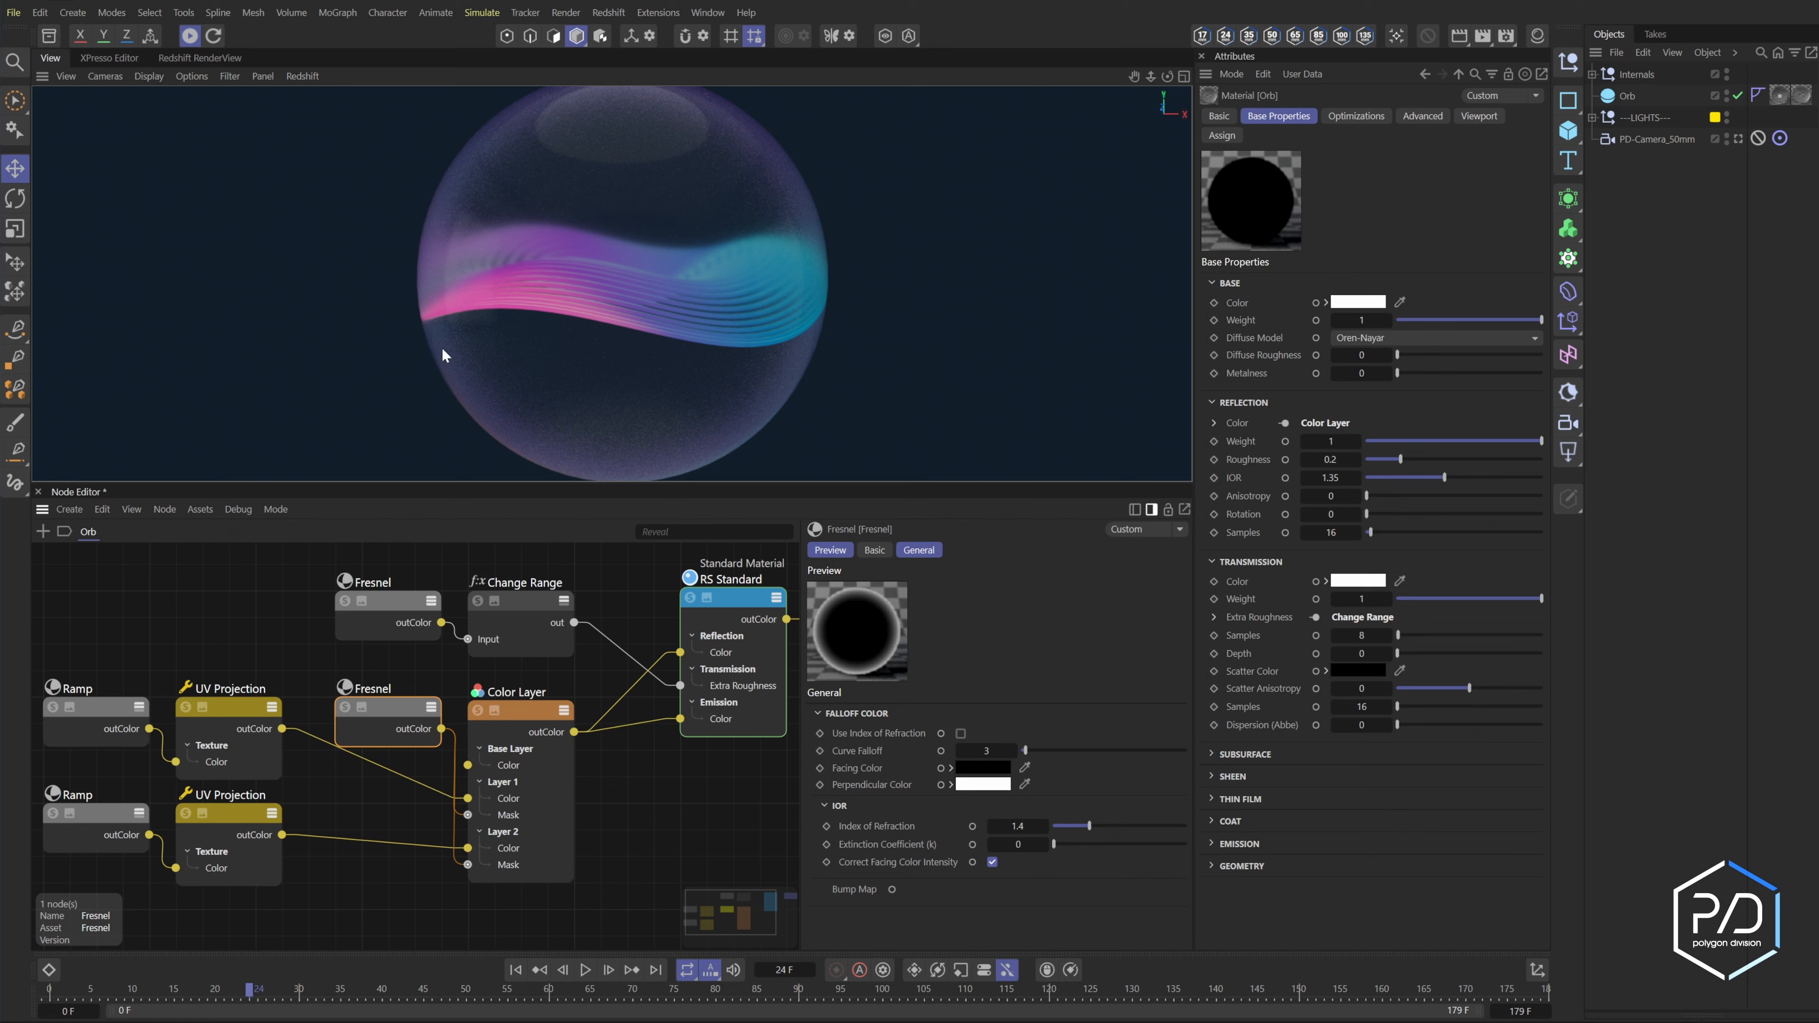
pyautogui.click(759, 731)
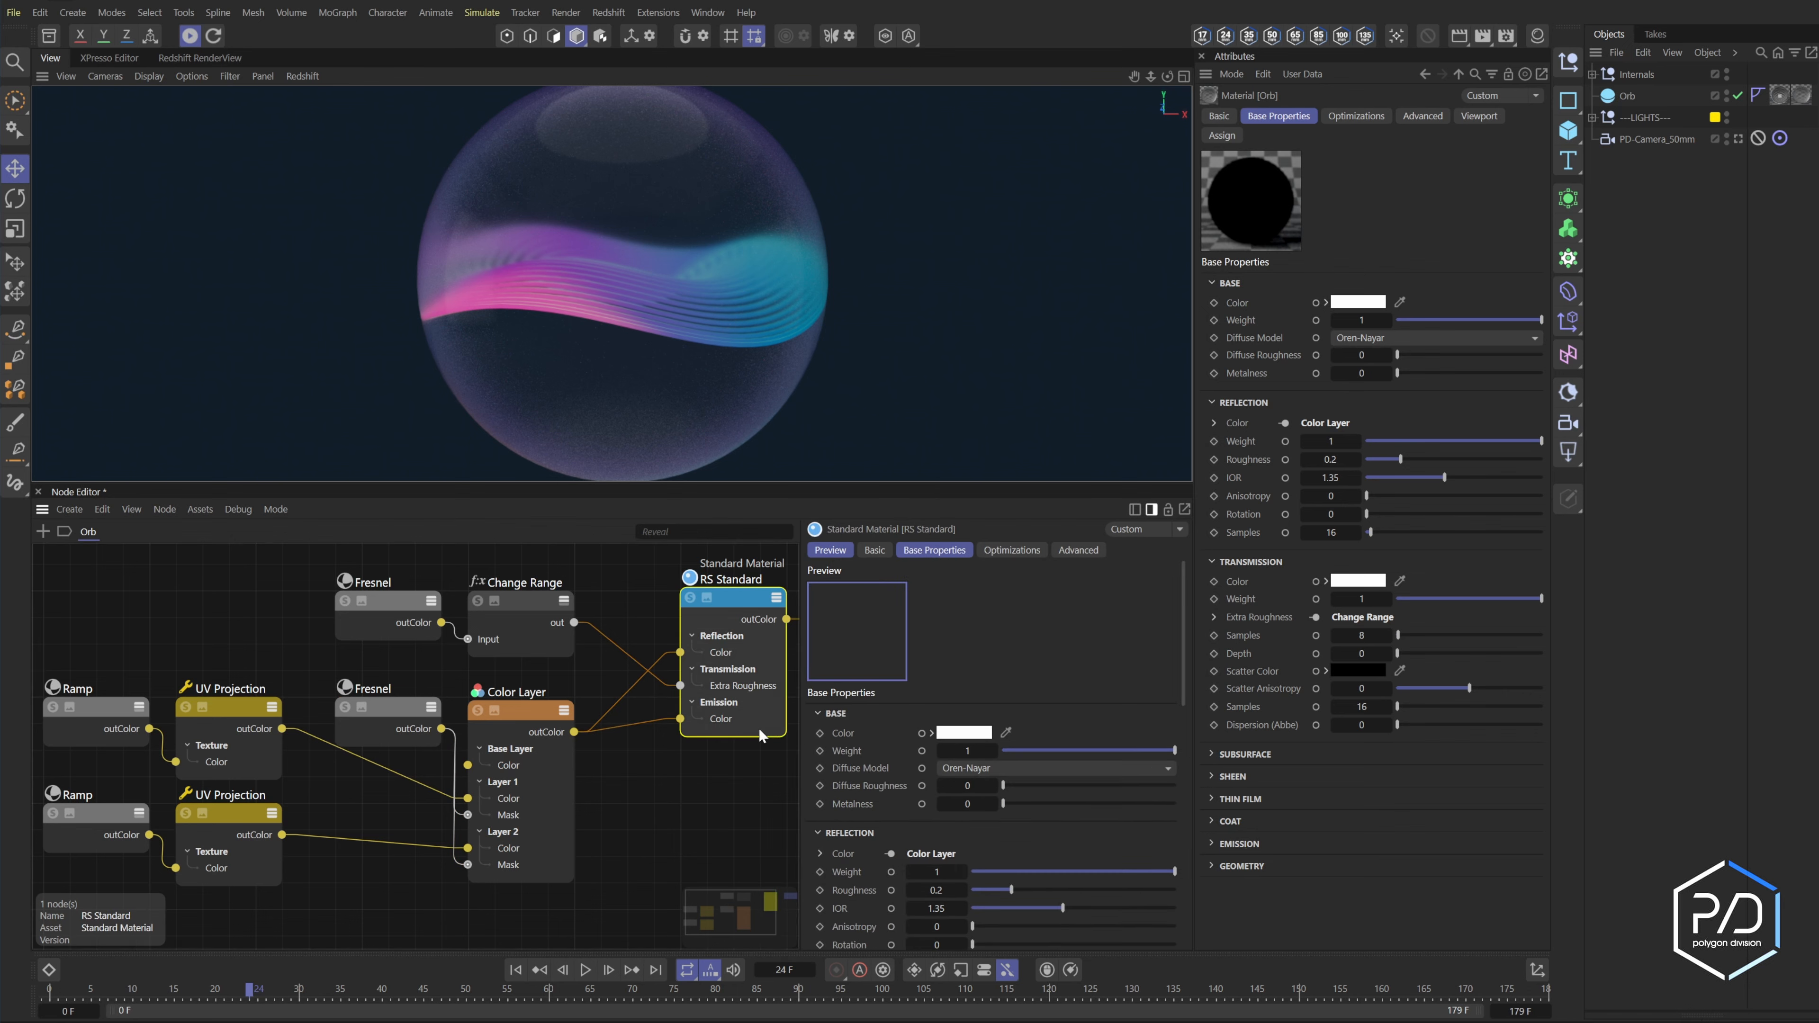
pyautogui.click(1253, 844)
pyautogui.click(1364, 883)
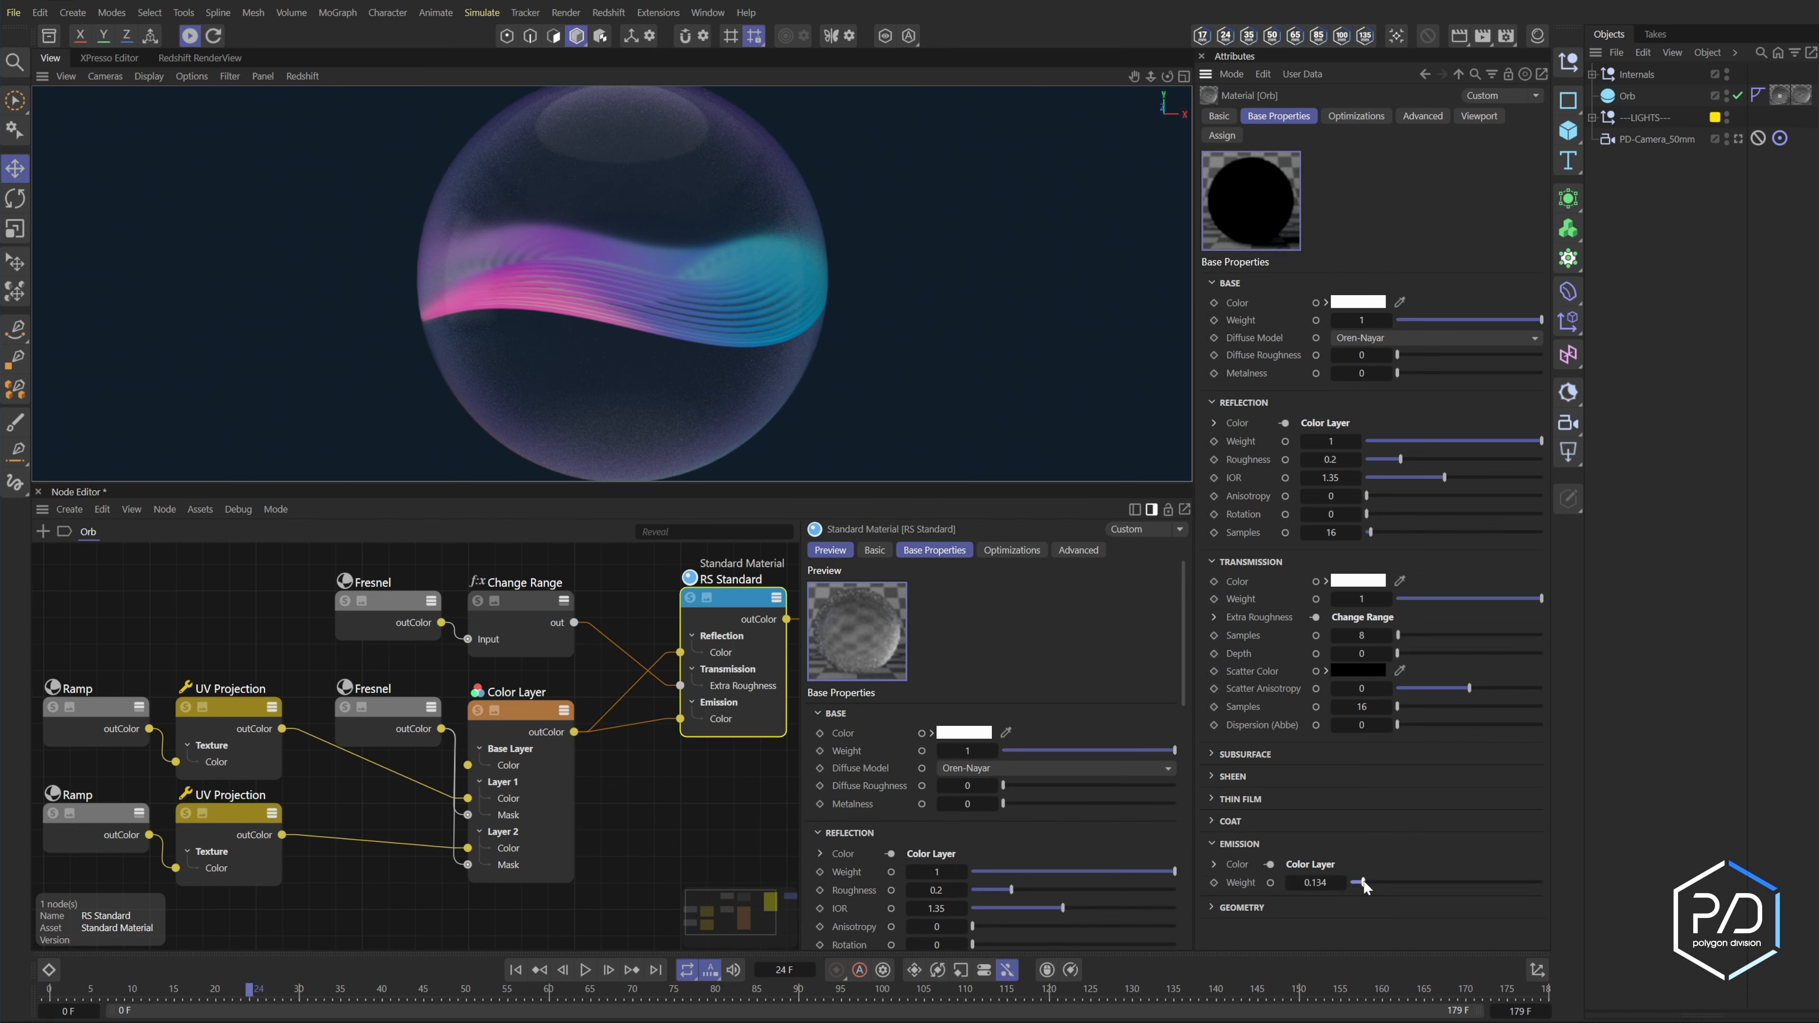
pyautogui.moveTo(1364, 887); pyautogui.dragTo(1368, 887)
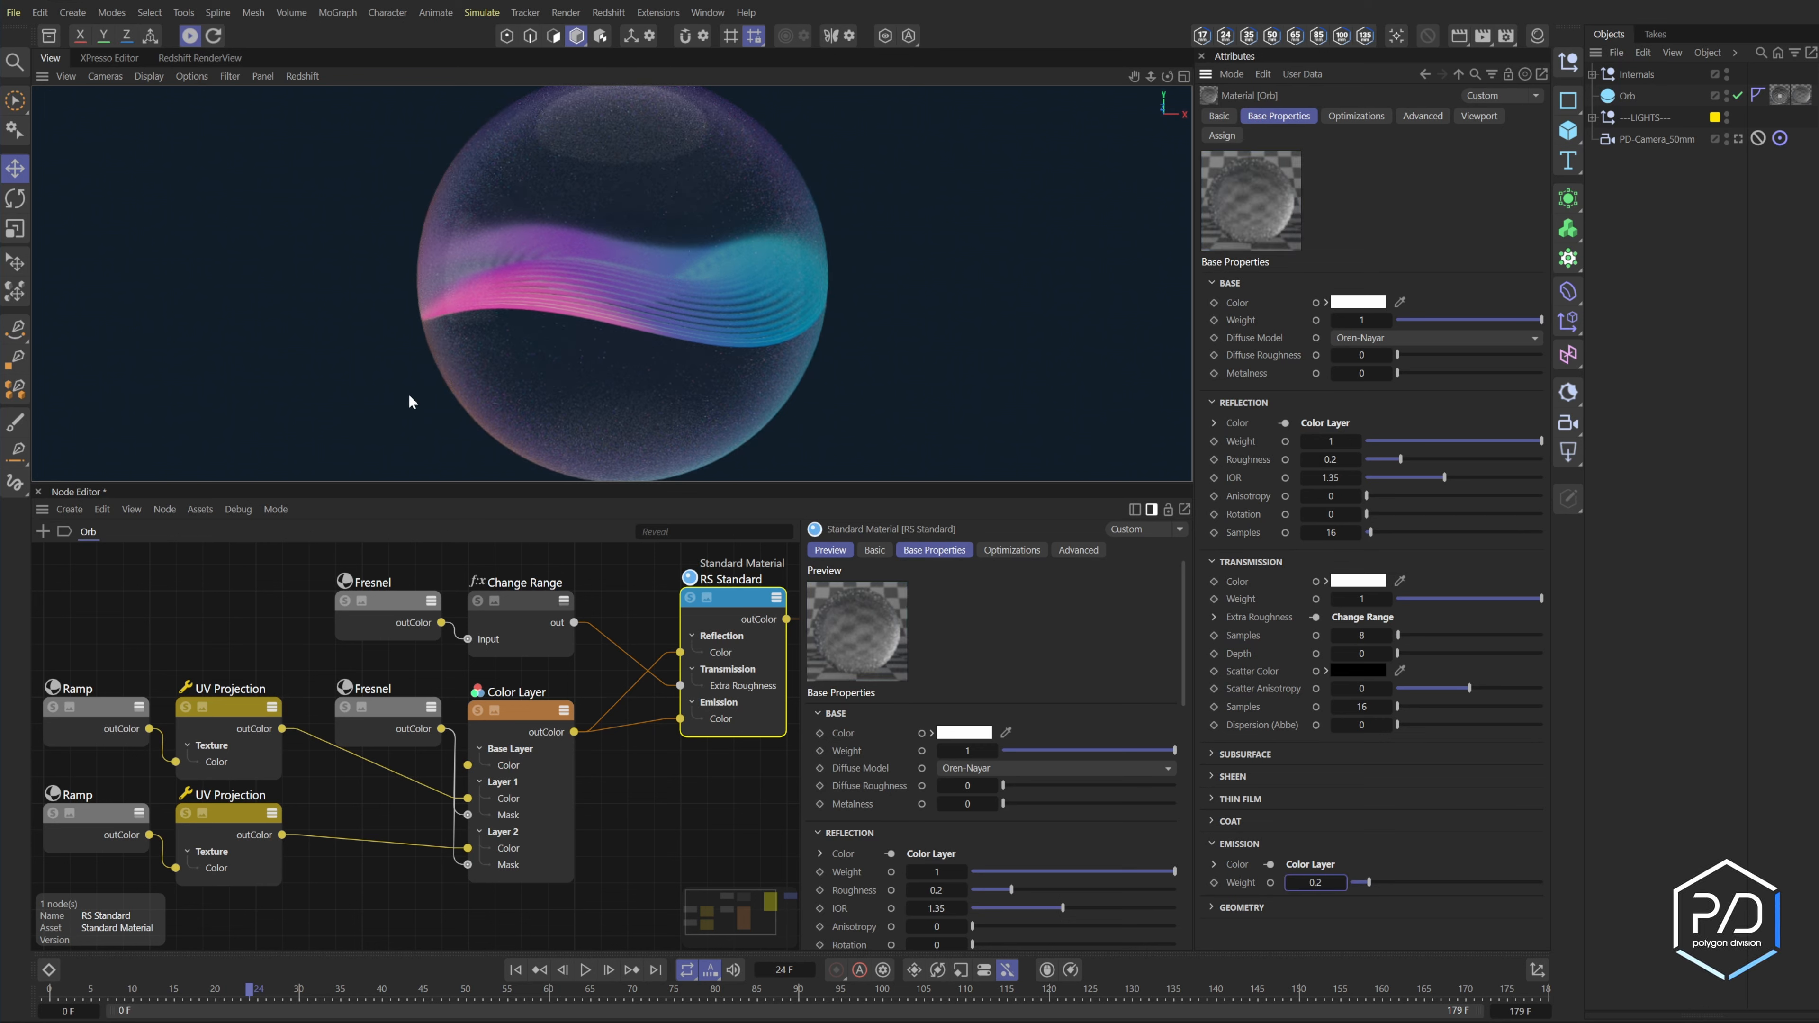
# - Adjust the orange gradient's UV Projection rotation to about 0, -1, 89 so it runs along the orb's left side
pyautogui.click(453, 862)
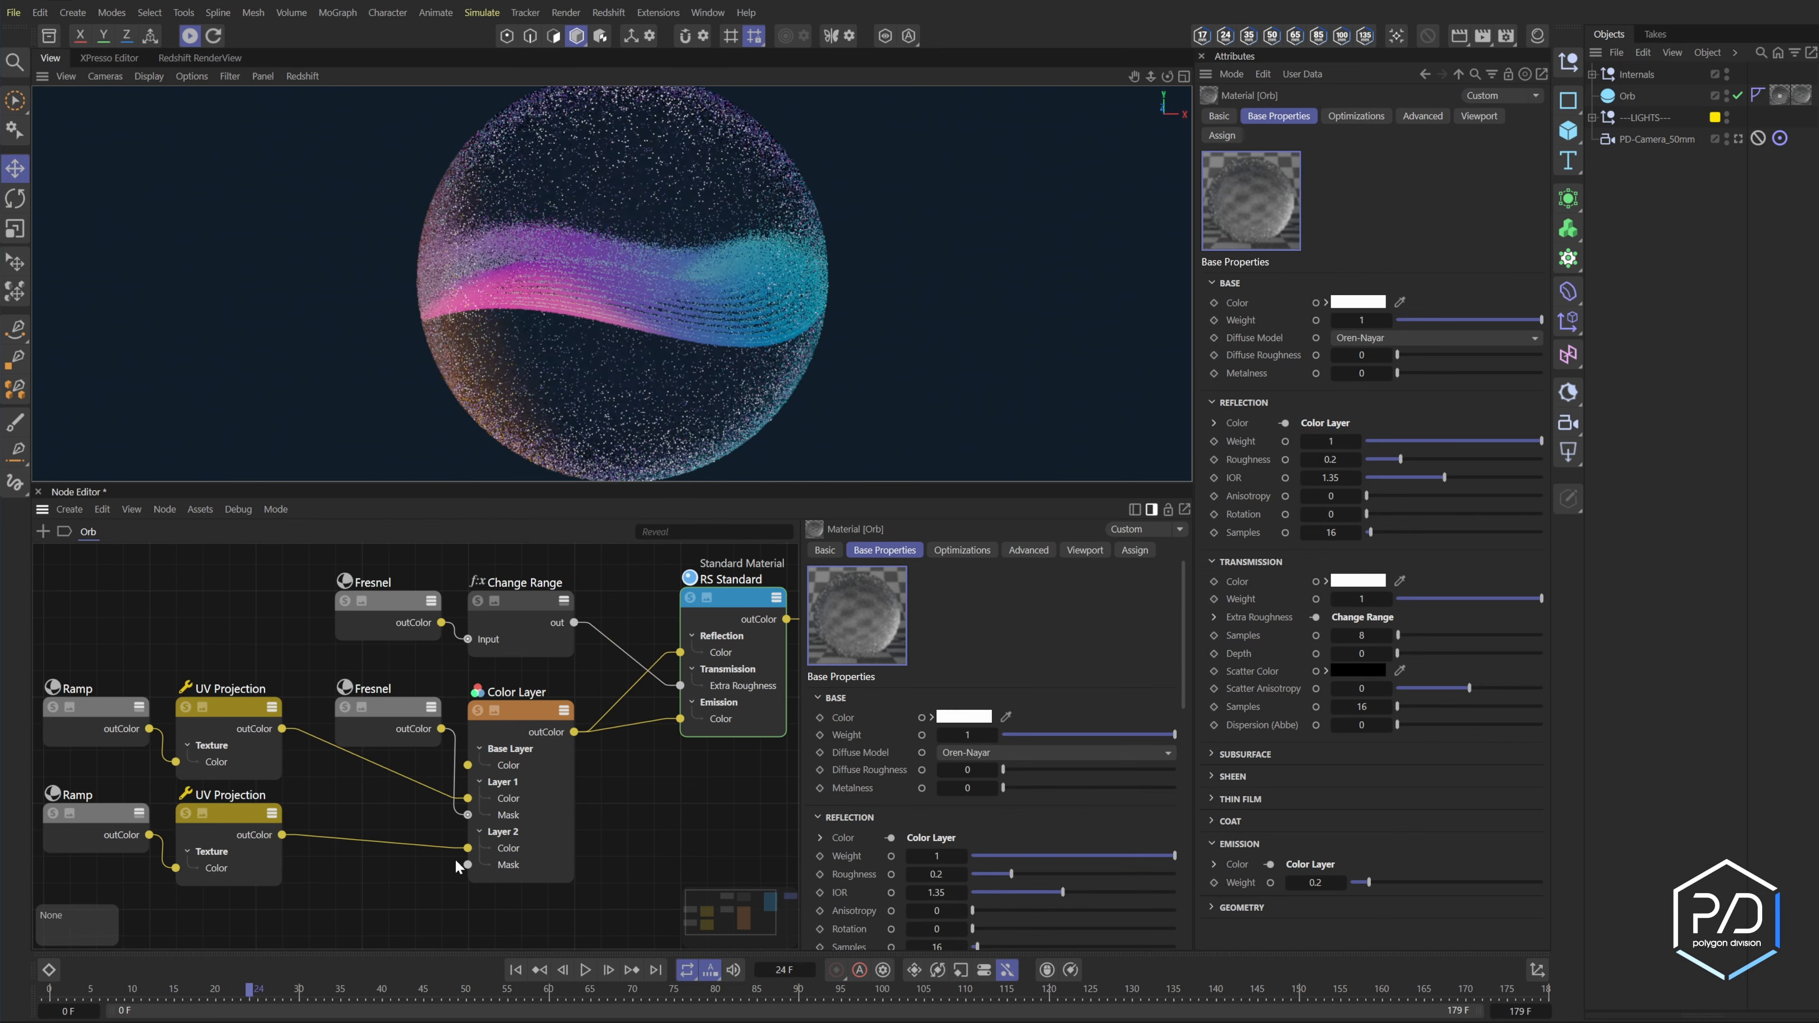
pyautogui.click(233, 813)
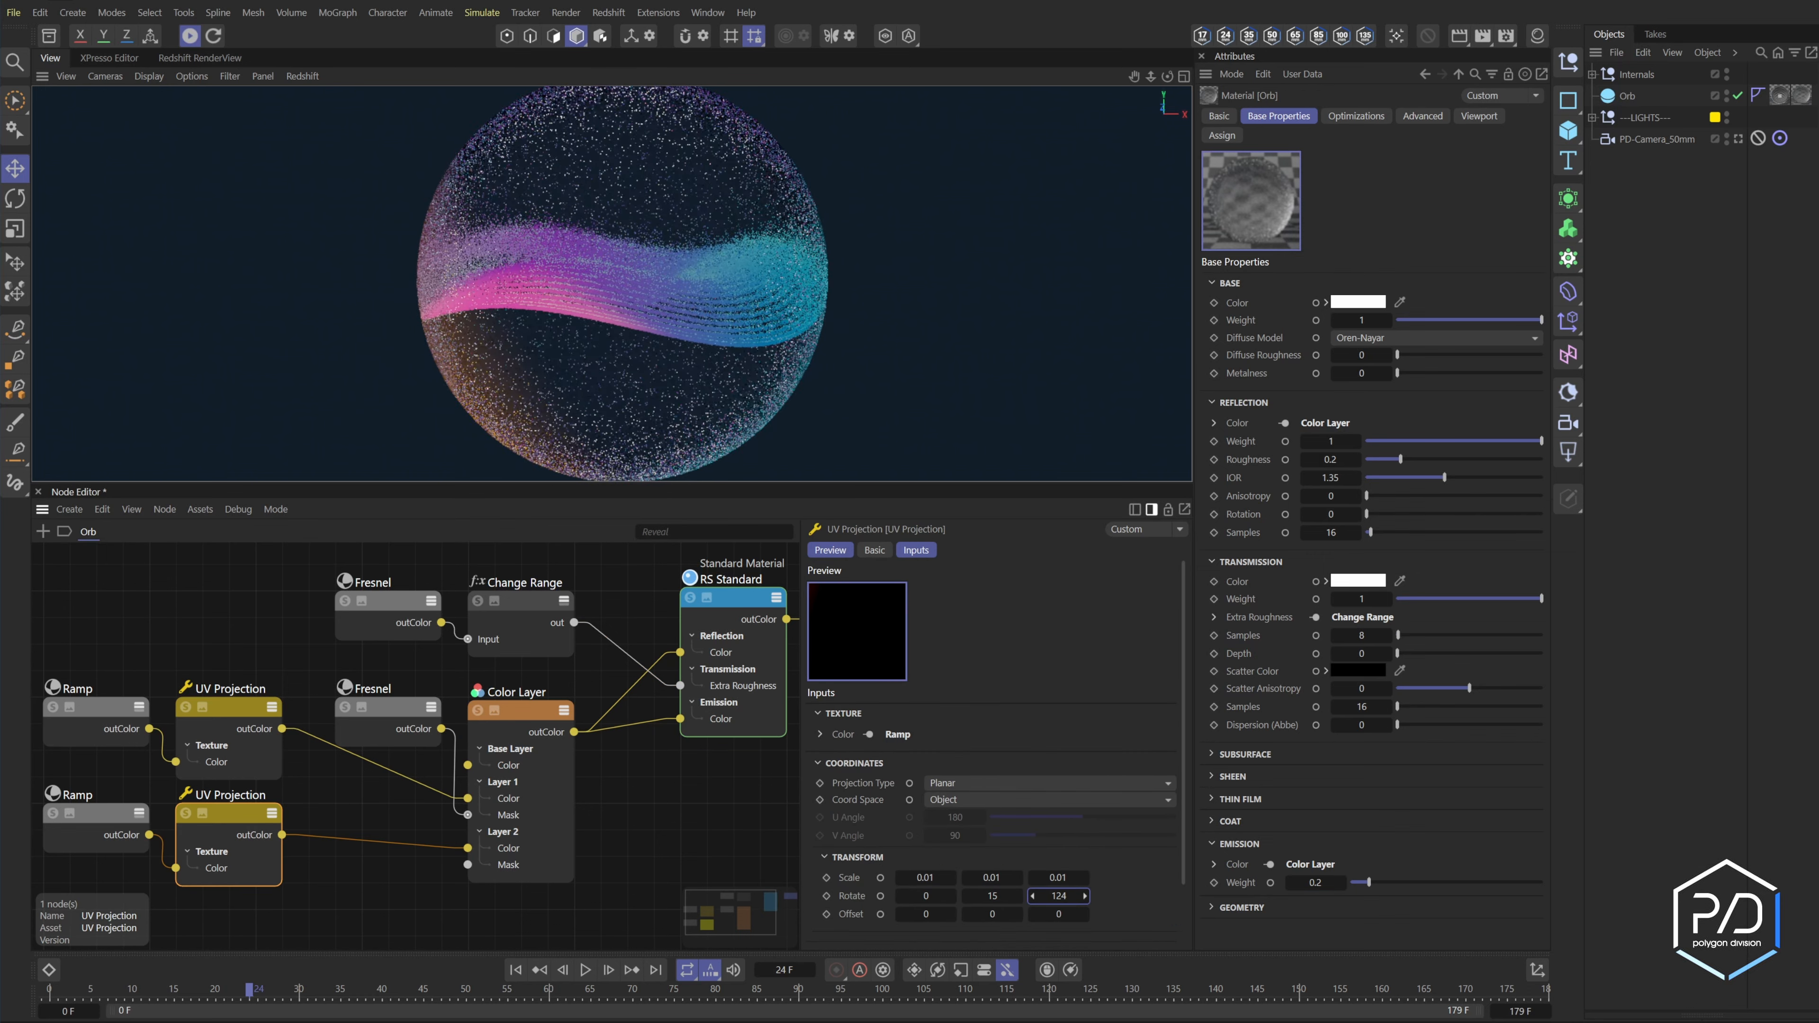
pyautogui.moveTo(1058, 896); pyautogui.dragTo(981, 895)
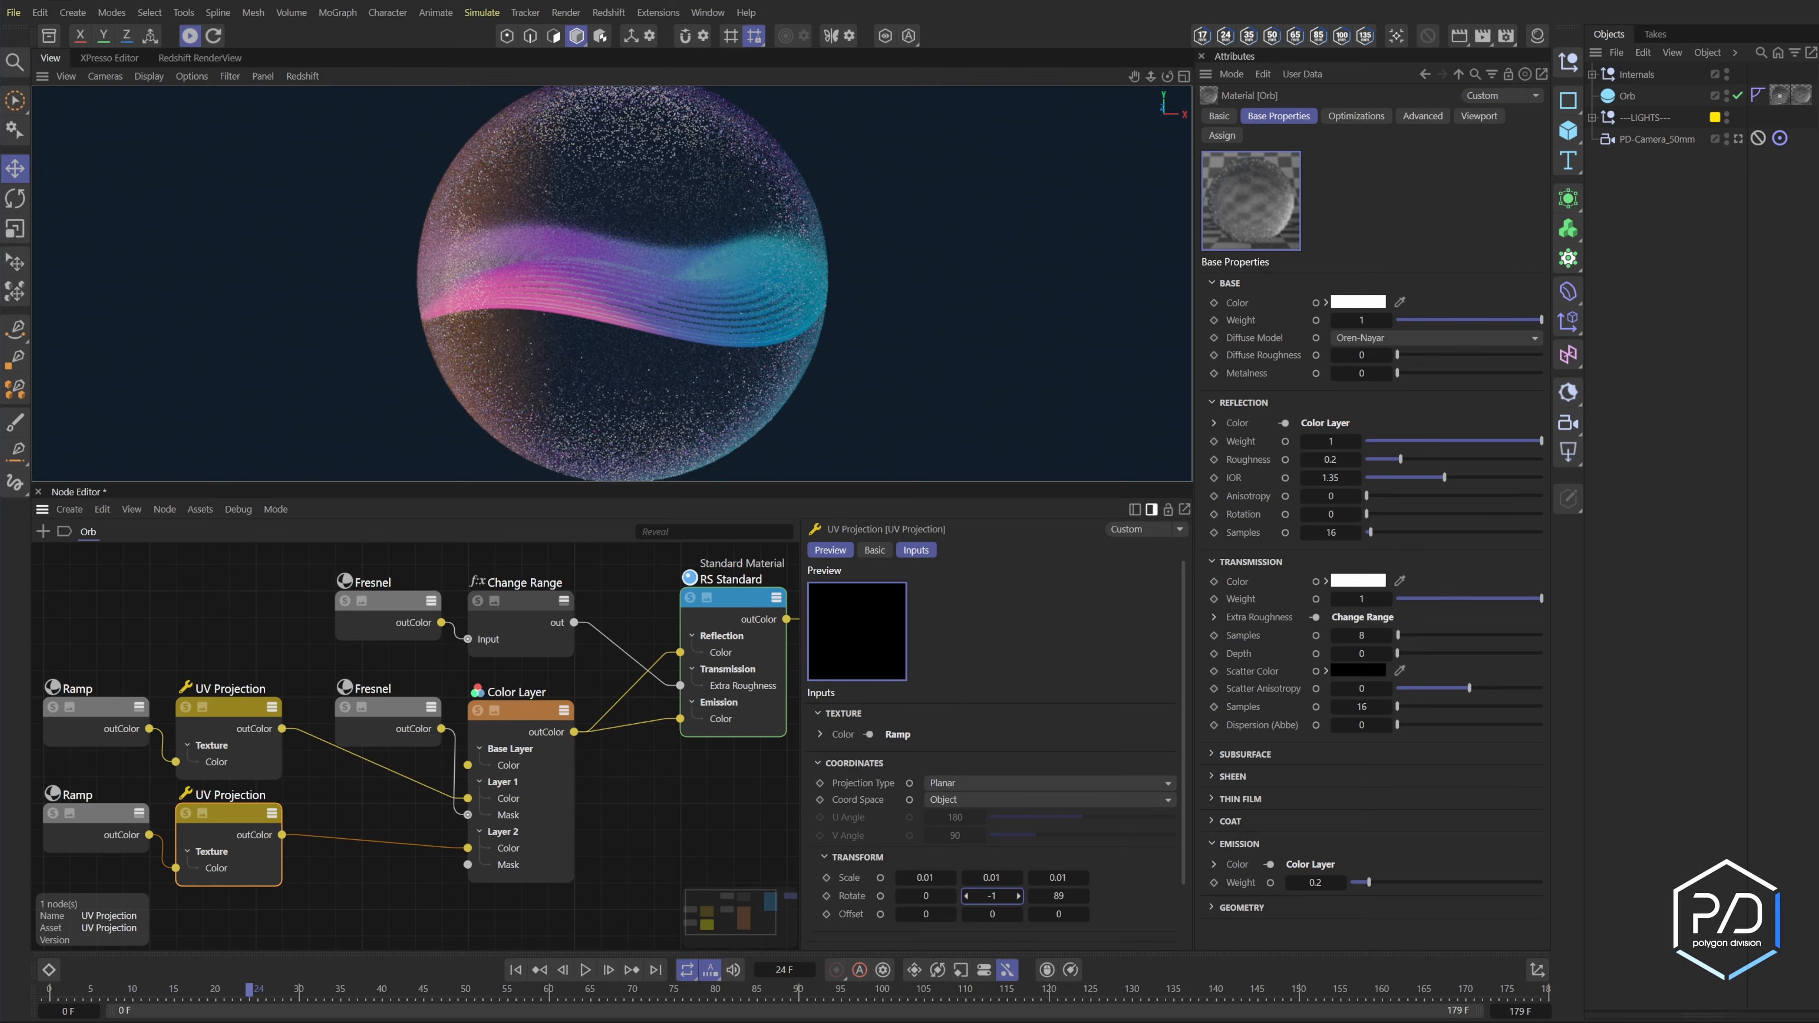
pyautogui.click(781, 569)
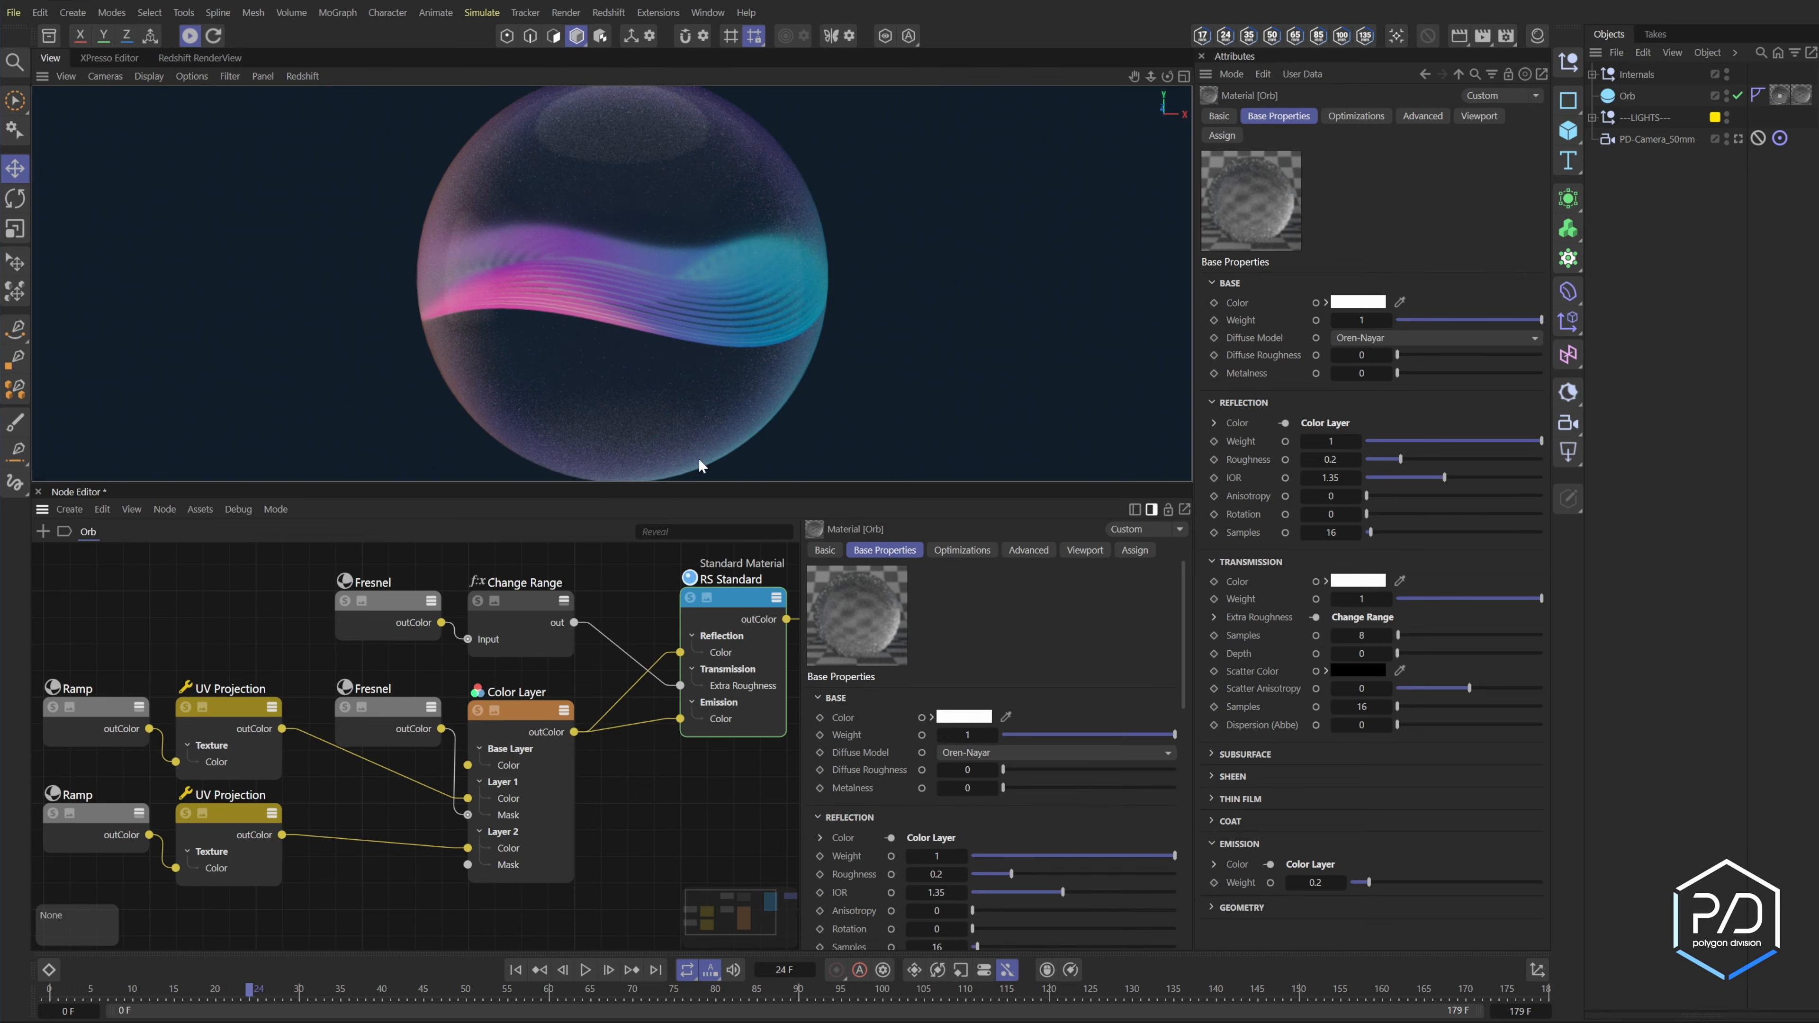
# - Raise the Reflection Roughness of the orb's RS Standard material to 0.289
pyautogui.scroll(-2, 666, 781)
pyautogui.moveTo(666, 781); pyautogui.dragTo(637, 770, button='middle')
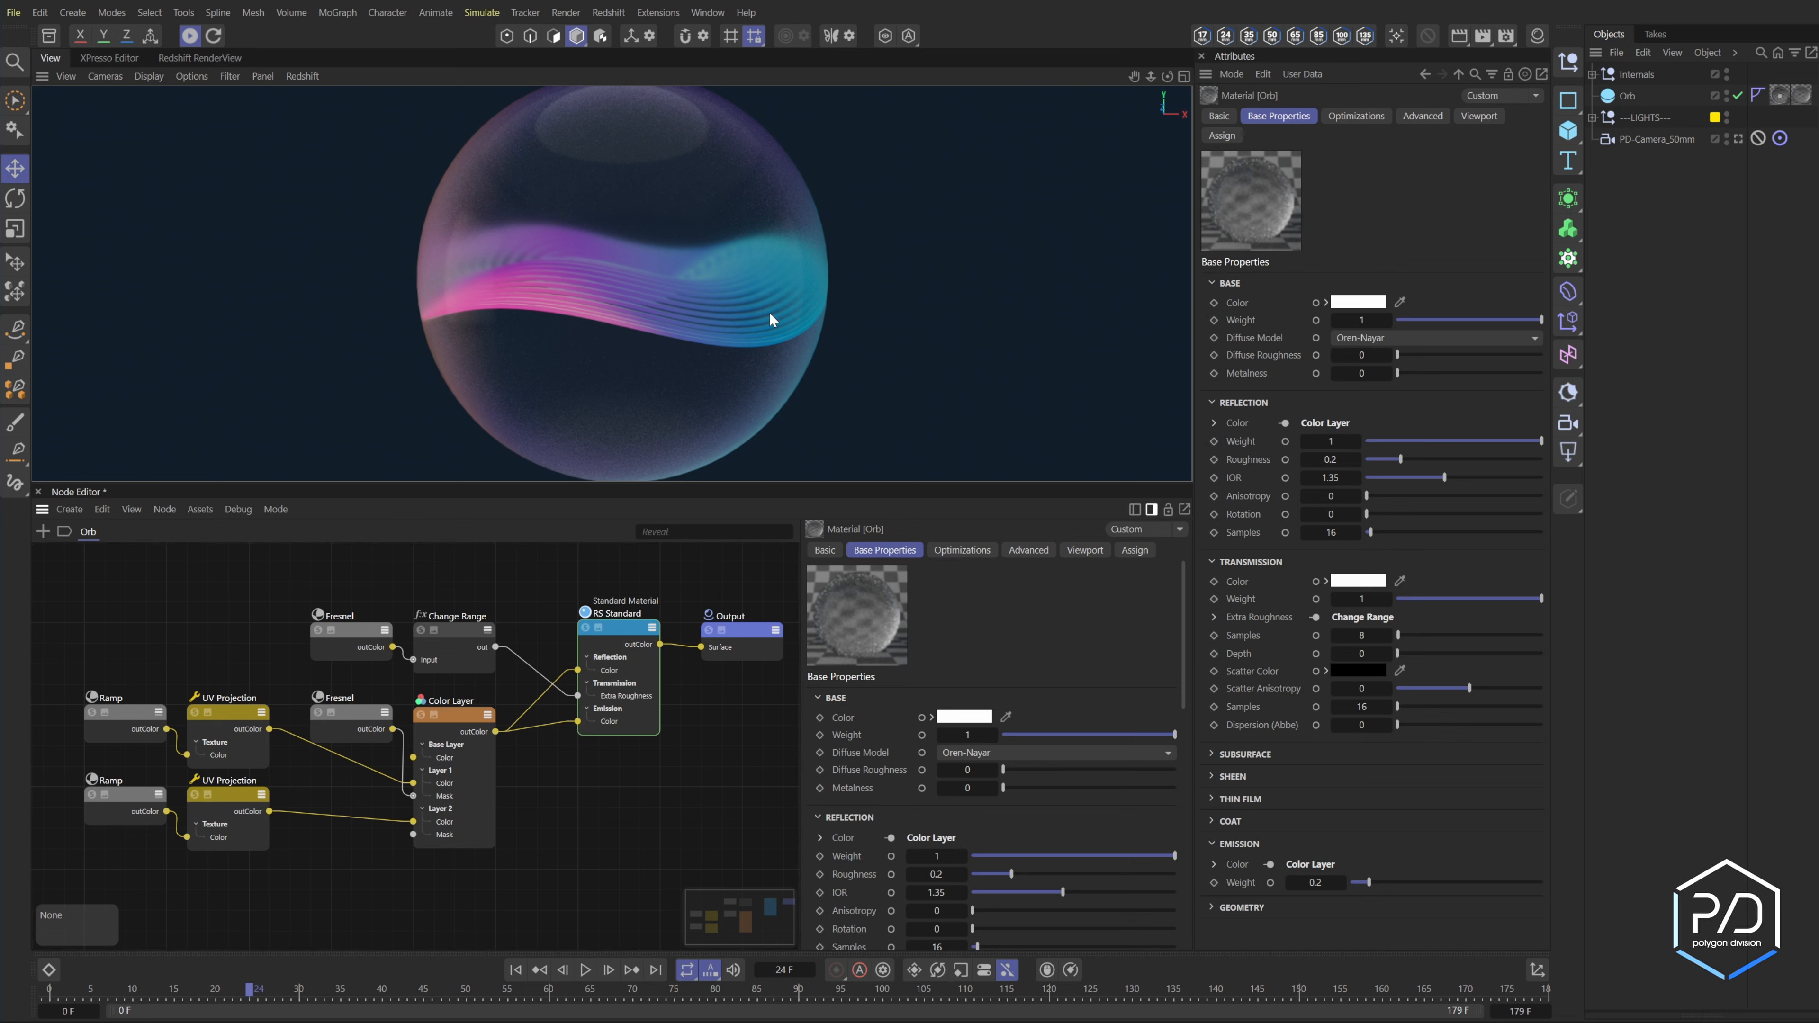
pyautogui.click(617, 629)
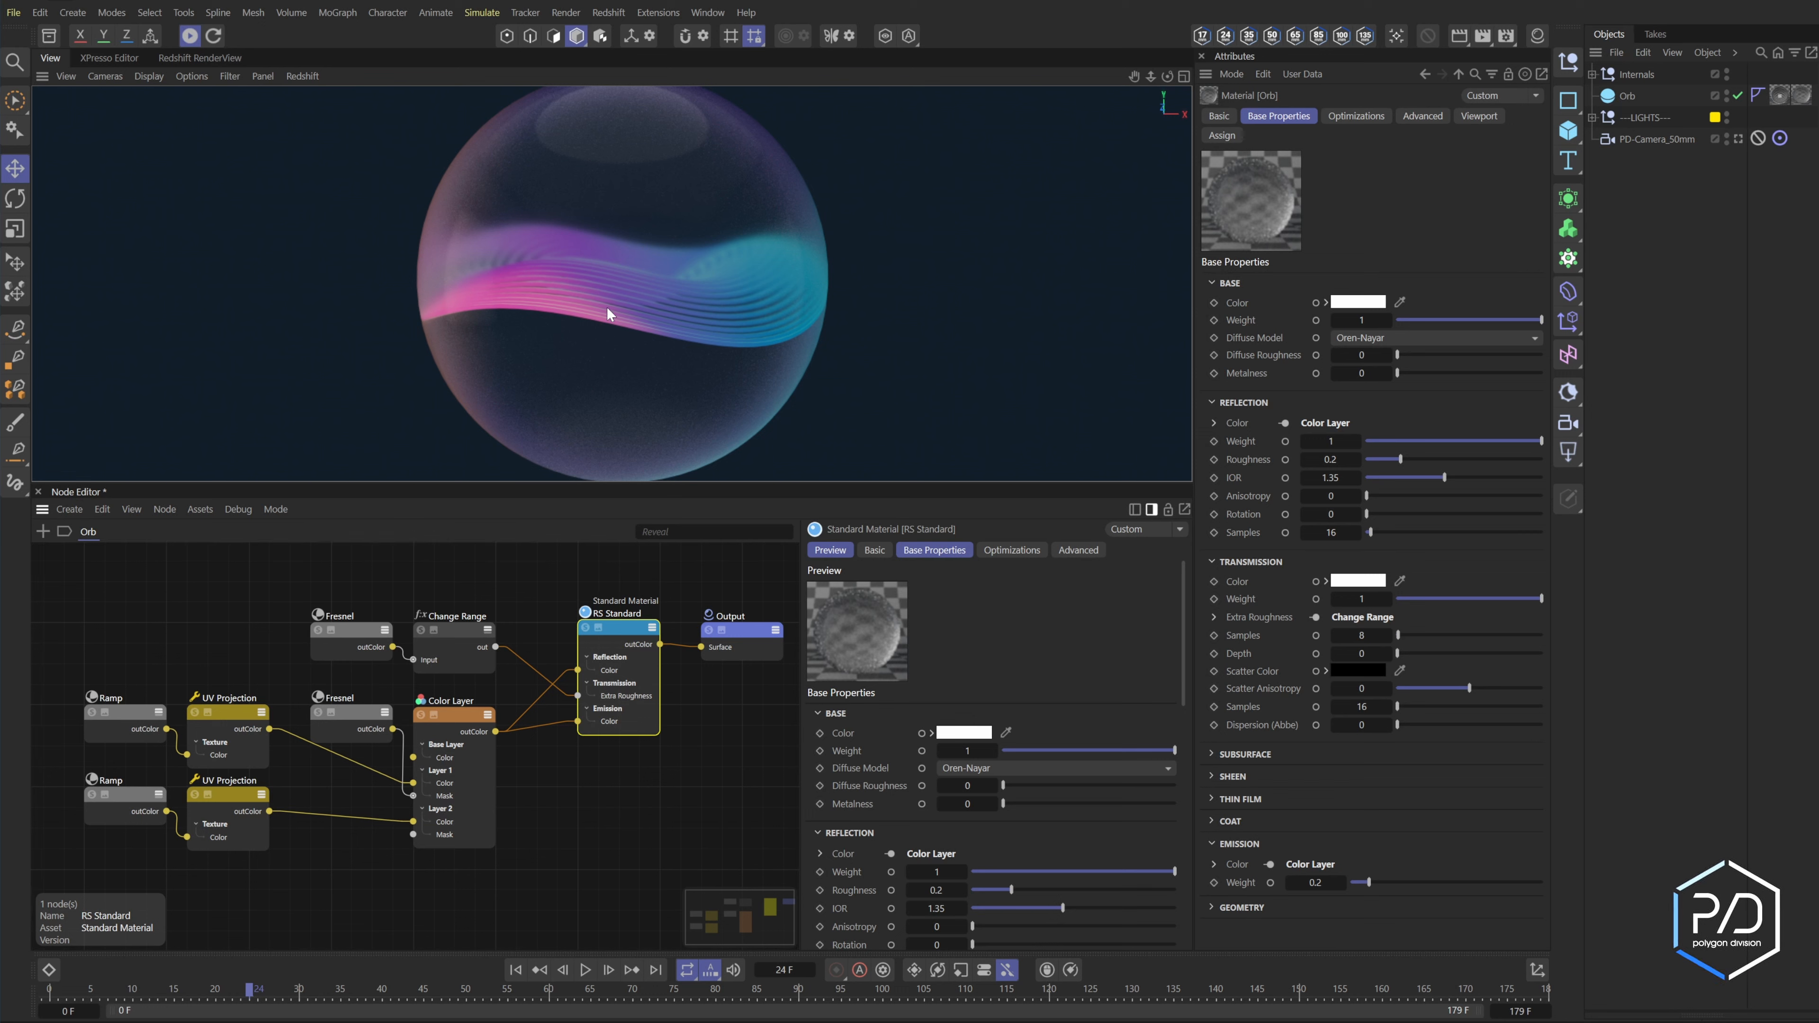
pyautogui.moveTo(1019, 890); pyautogui.dragTo(1029, 887)
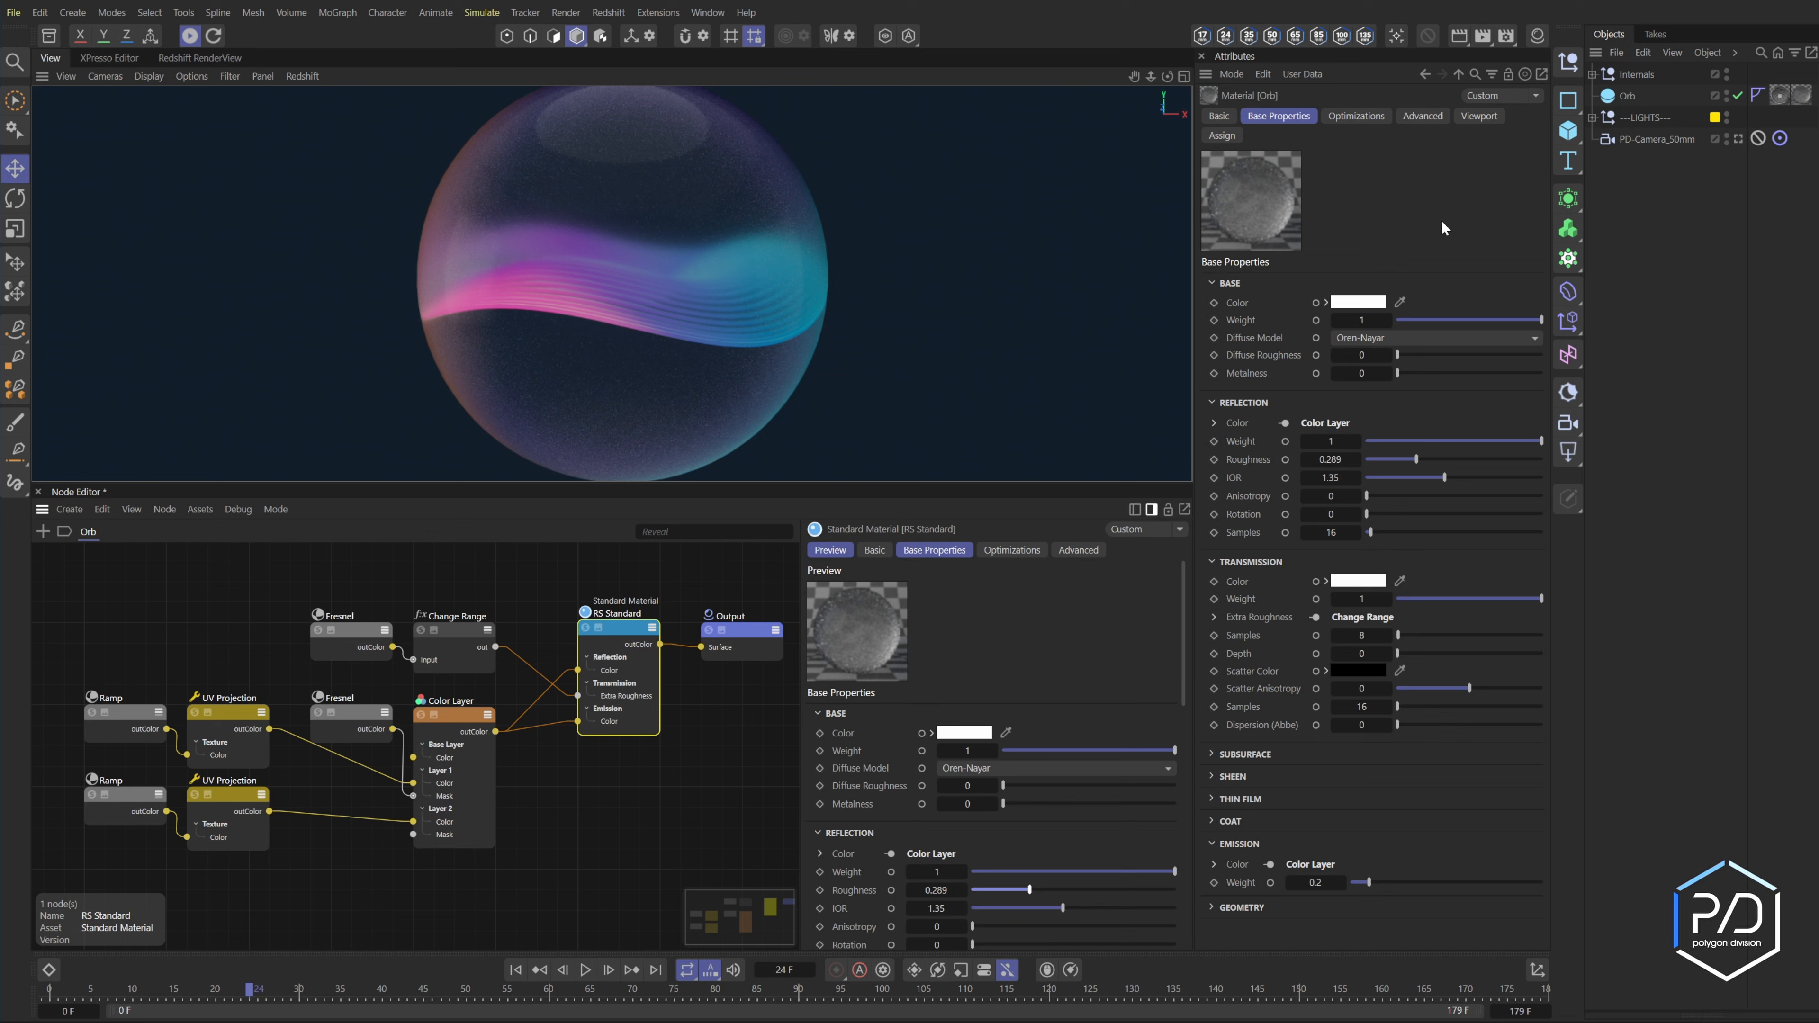
# - Select the Internals null and inspect the whole orb in an enlarged viewport
pyautogui.click(1631, 72)
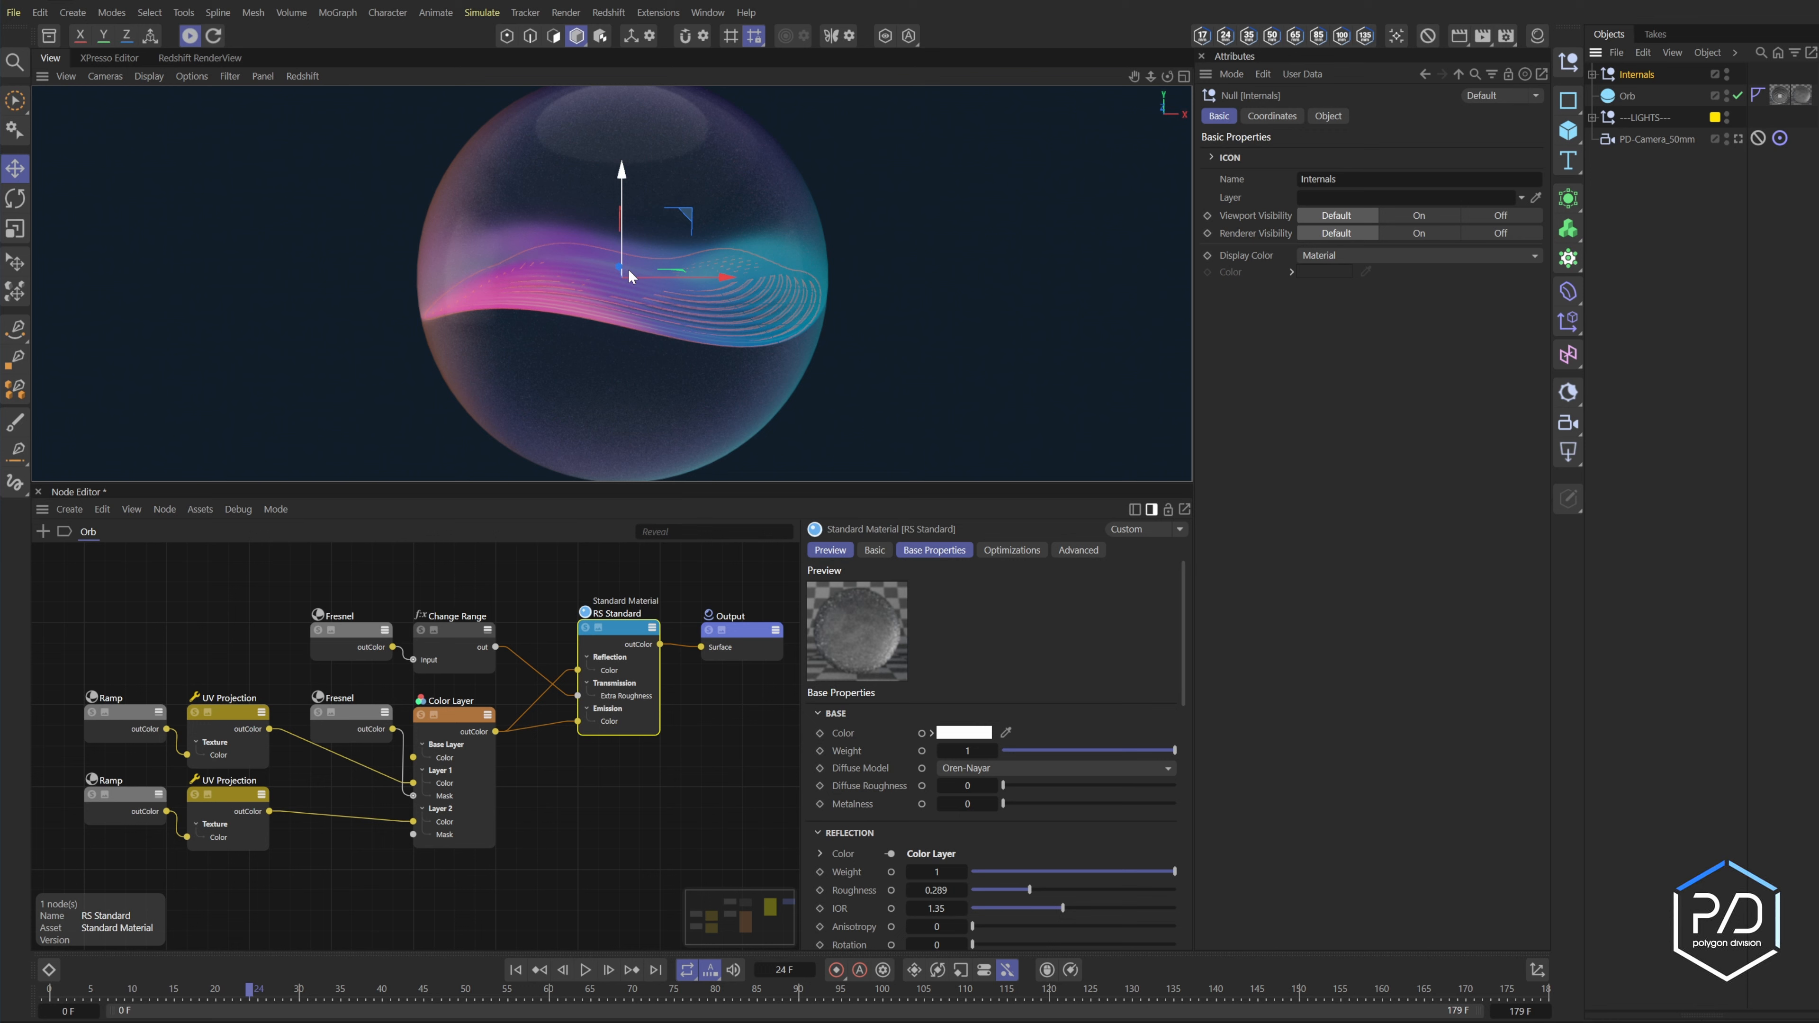
pyautogui.keyDown('alt'); pyautogui.click(585, 505); pyautogui.keyUp('alt')
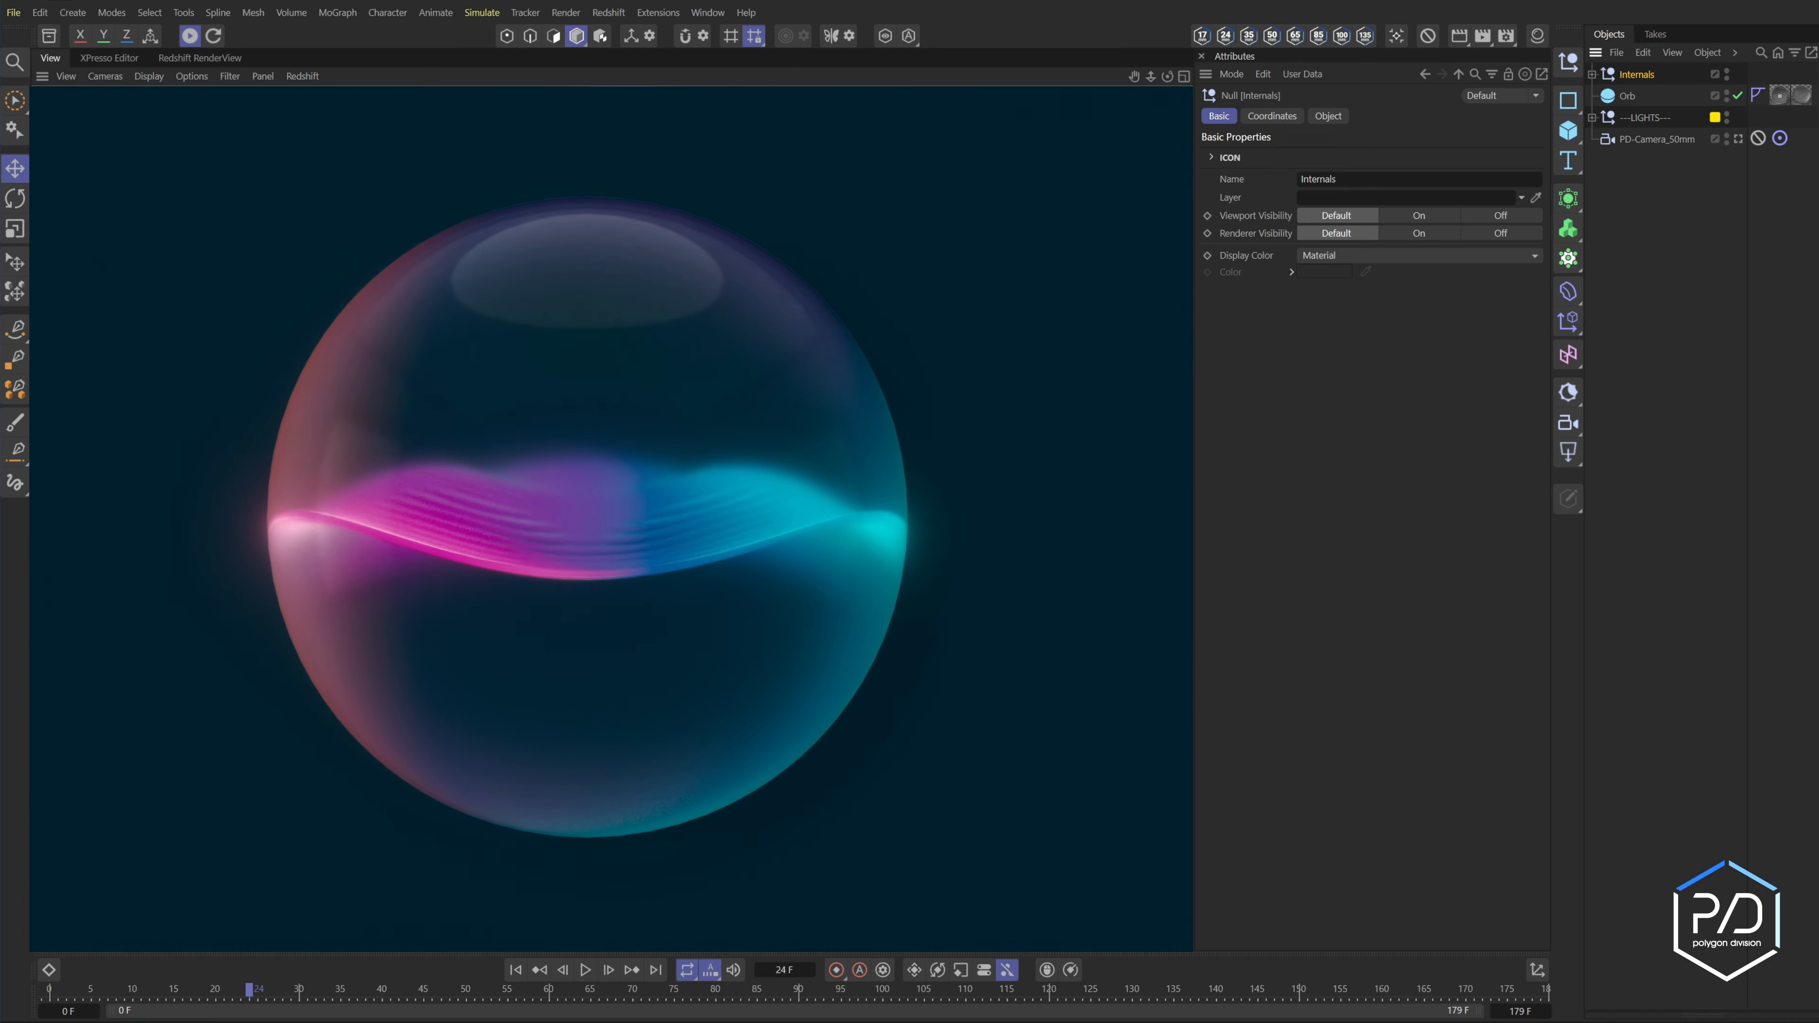